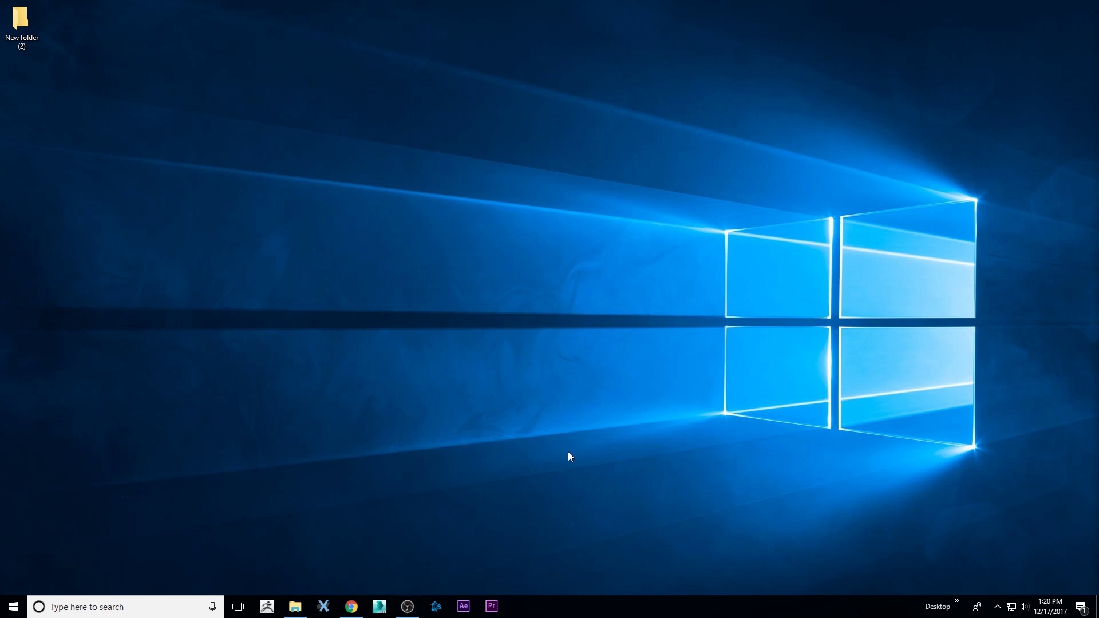
# Step: Open PFTrack and start a new project with the name Test
pyautogui.click(324, 607)
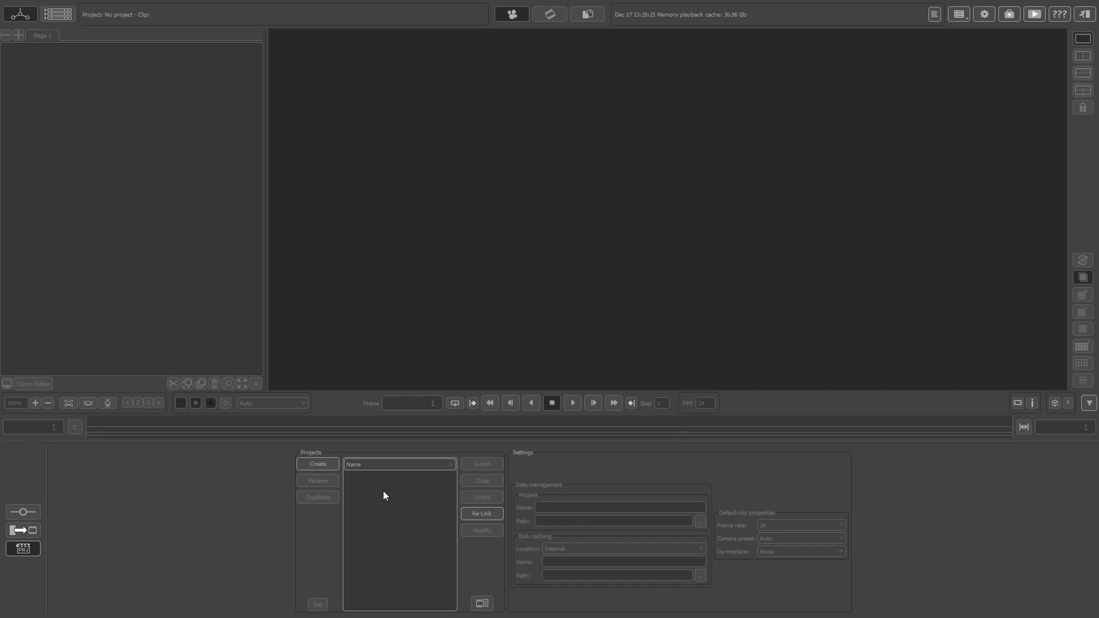
pyautogui.click(318, 464)
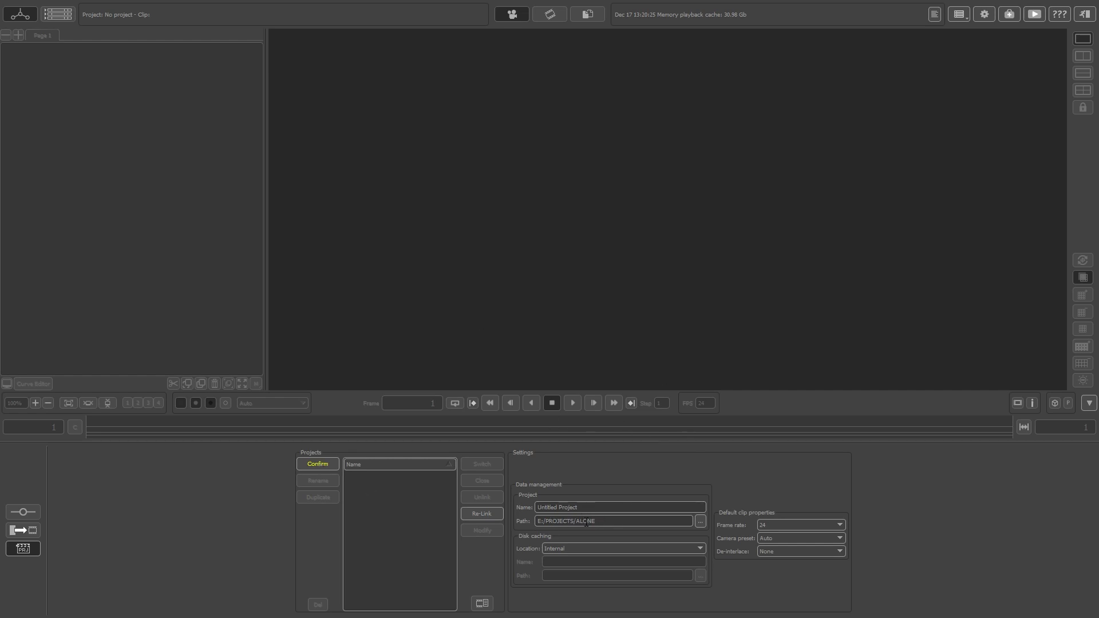
pyautogui.tripleClick(578, 508)
pyautogui.write('Test')
# Step: Make a new Test folder inside E:/PROJECTS/ALONE, use it as the project path and confirm the project's creation
pyautogui.click(700, 522)
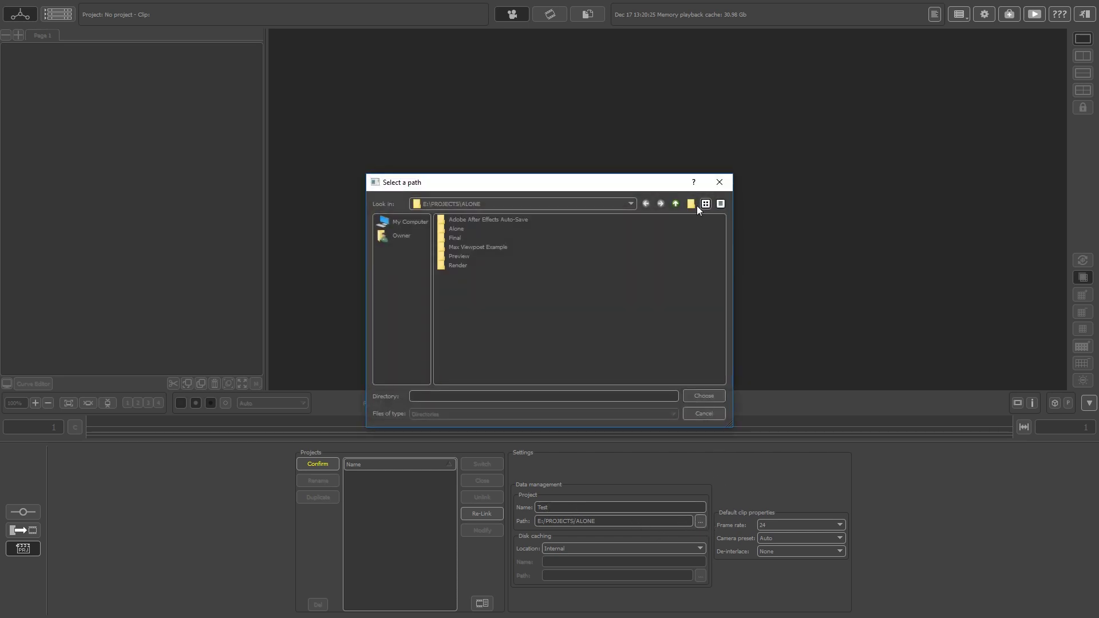
pyautogui.click(691, 204)
pyautogui.write('Test')
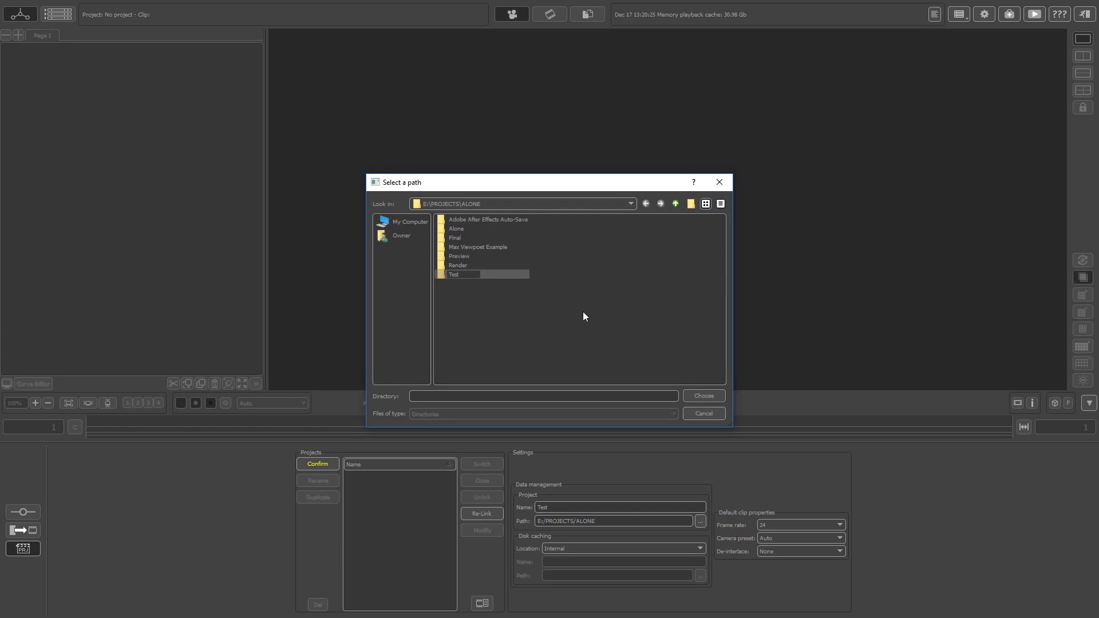
pyautogui.press('Return')
pyautogui.doubleClick(454, 275)
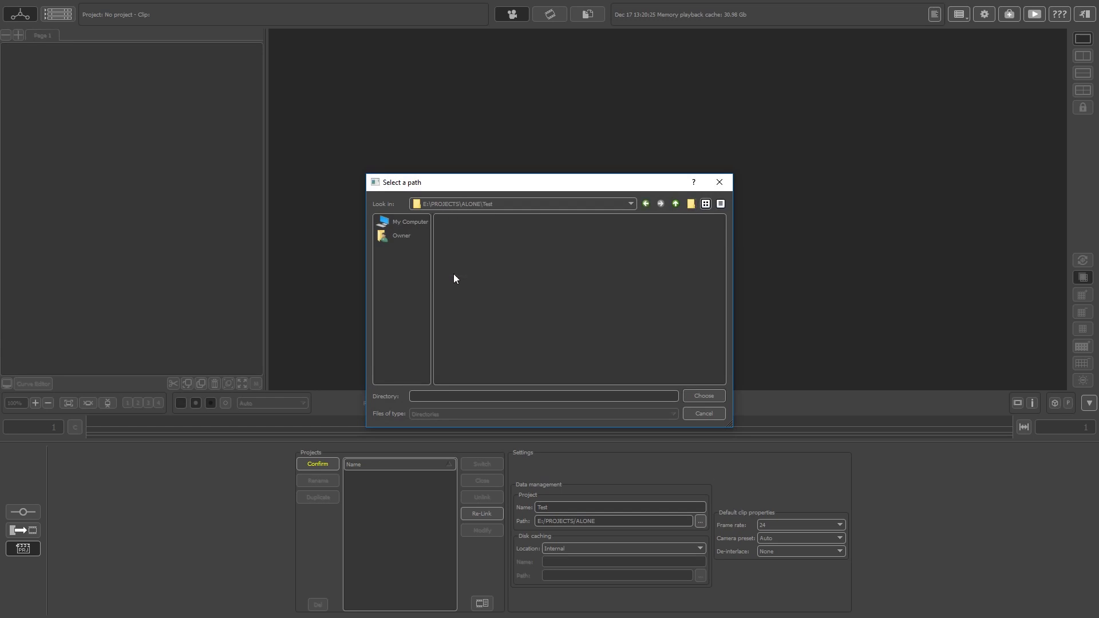
pyautogui.click(702, 394)
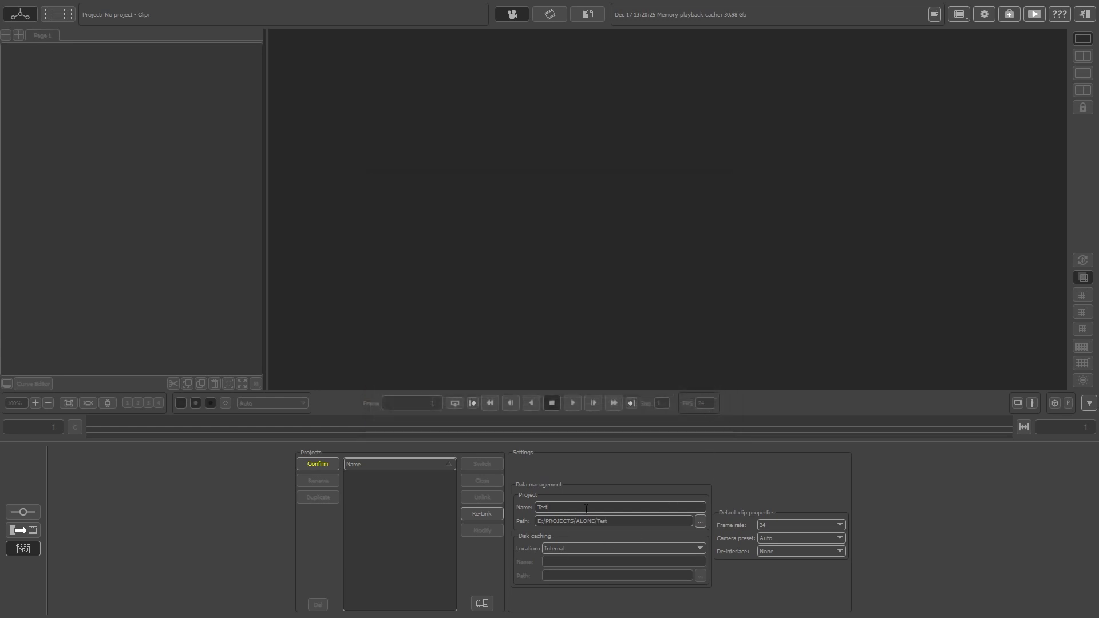
pyautogui.click(326, 465)
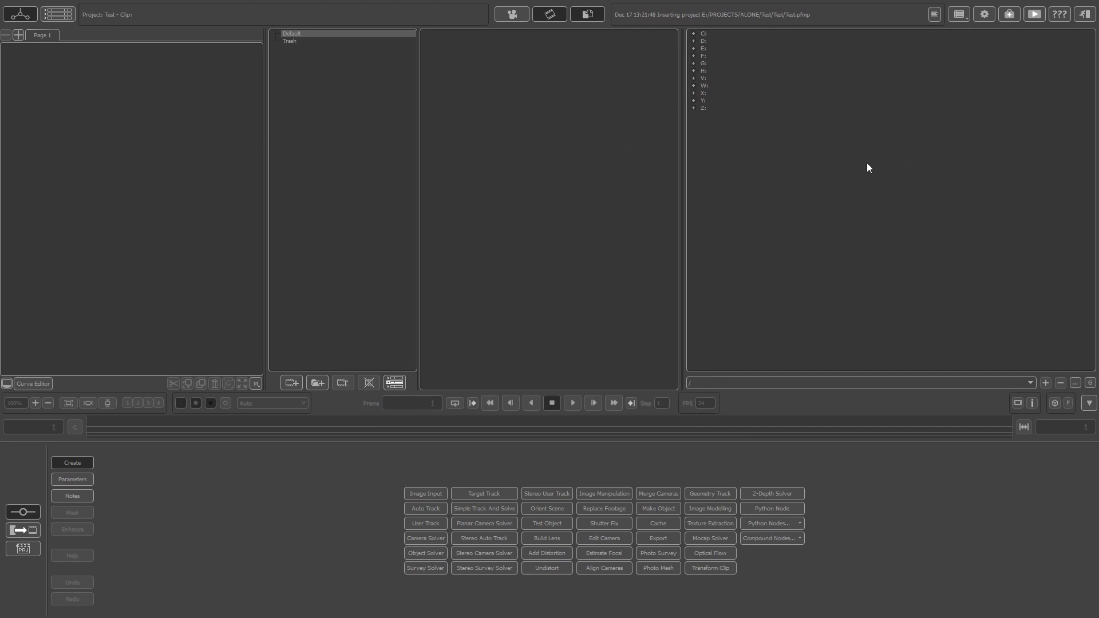
# Step: Place the imported IMG_2967 clip in the node tree as an input node
pyautogui.click(693, 33)
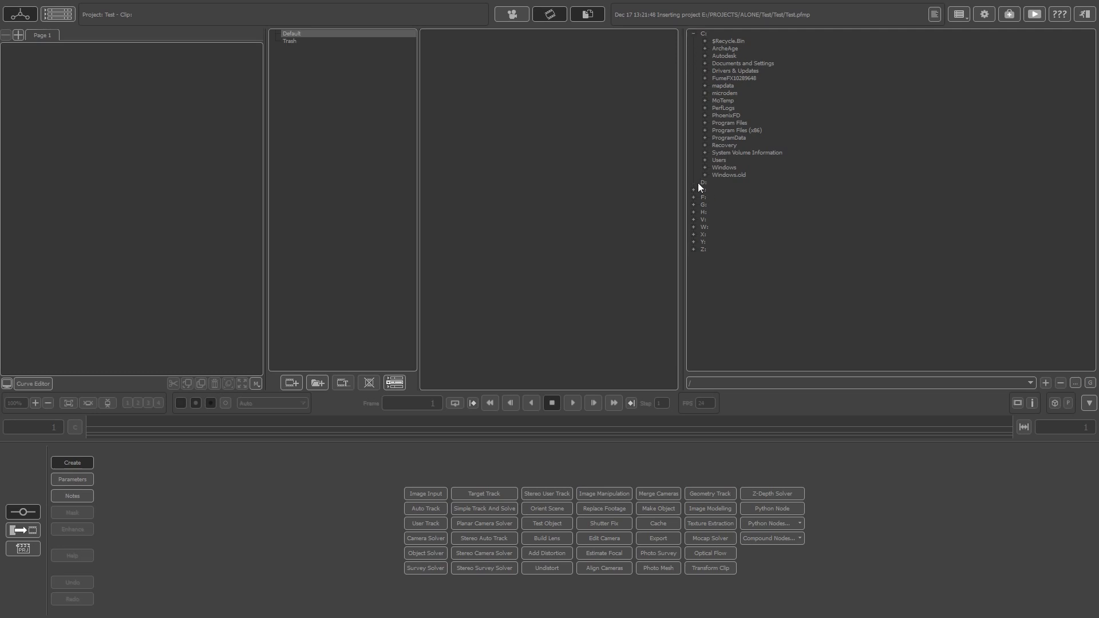
pyautogui.click(693, 33)
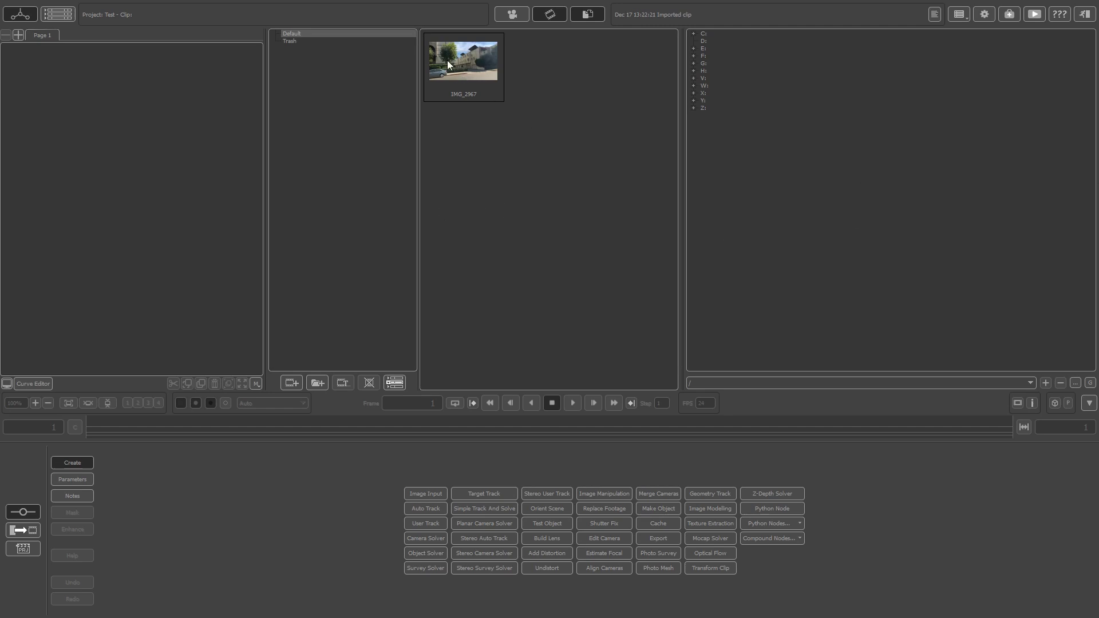
pyautogui.click(464, 69)
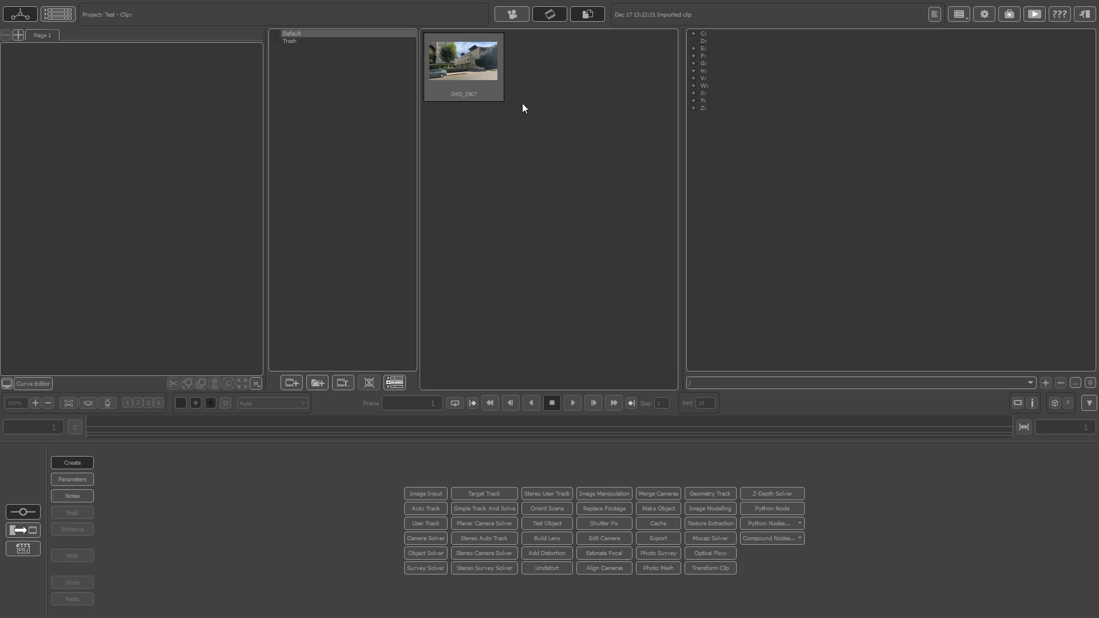
pyautogui.moveTo(486, 65)
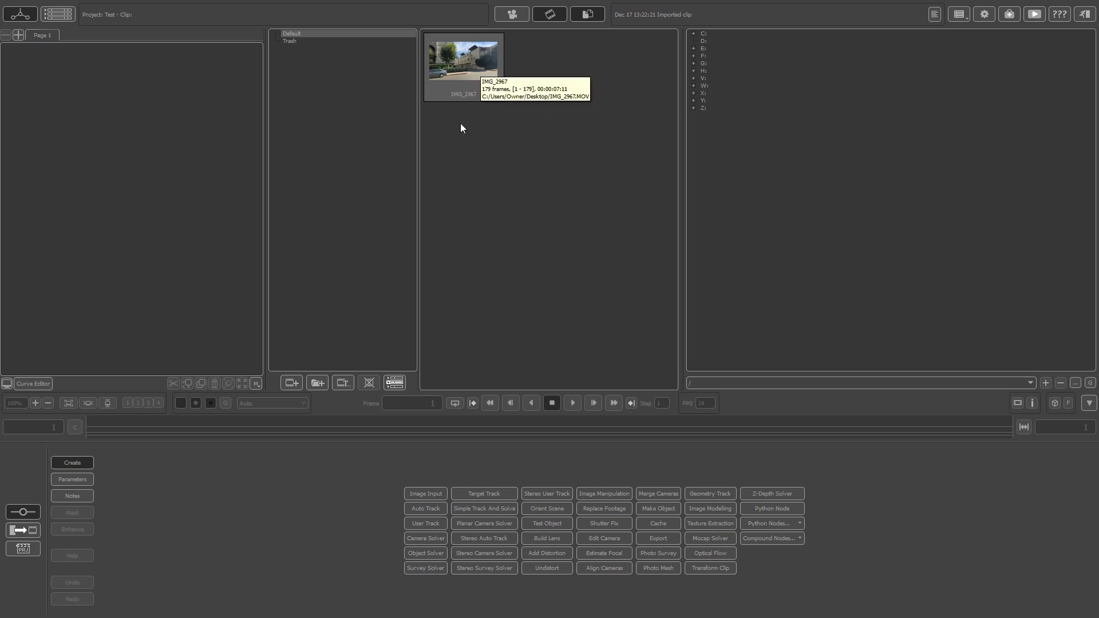
pyautogui.moveTo(466, 64); pyautogui.dragTo(108, 137)
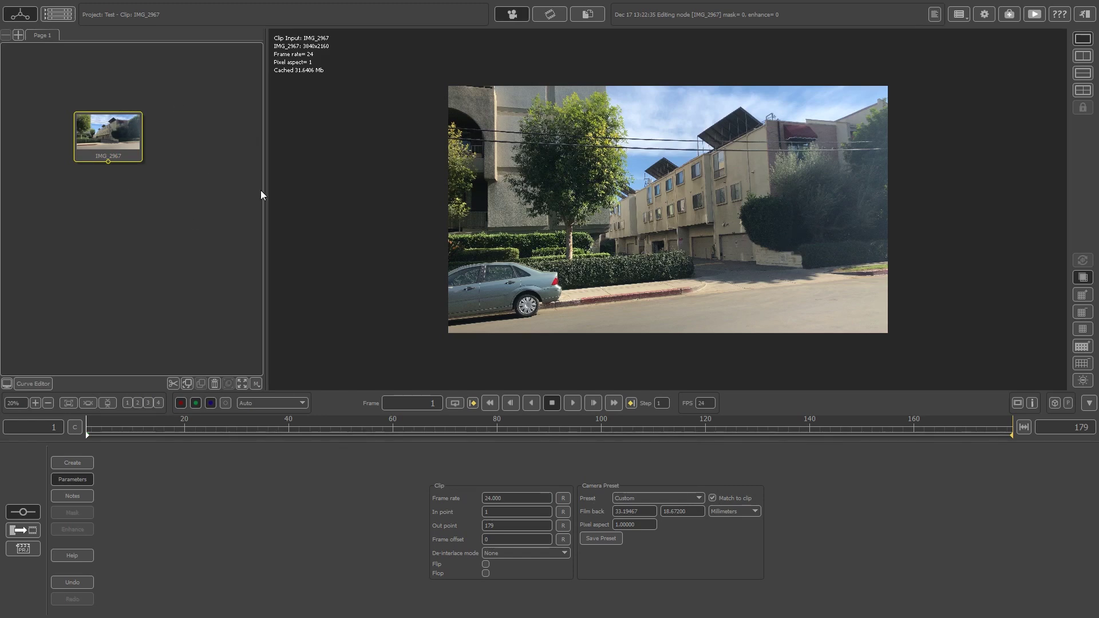
# Step: Play and scrub through the IMG_2967 clip to examine the footage and its camera movement
pyautogui.click(211, 434)
pyautogui.moveTo(756, 436)
pyautogui.mouseDown()
pyautogui.moveTo(960, 436)
pyautogui.moveTo(152, 425)
pyautogui.moveTo(797, 446)
pyautogui.moveTo(655, 454)
pyautogui.moveTo(637, 435)
pyautogui.moveTo(87, 438)
pyautogui.mouseUp()
pyautogui.click(573, 403)
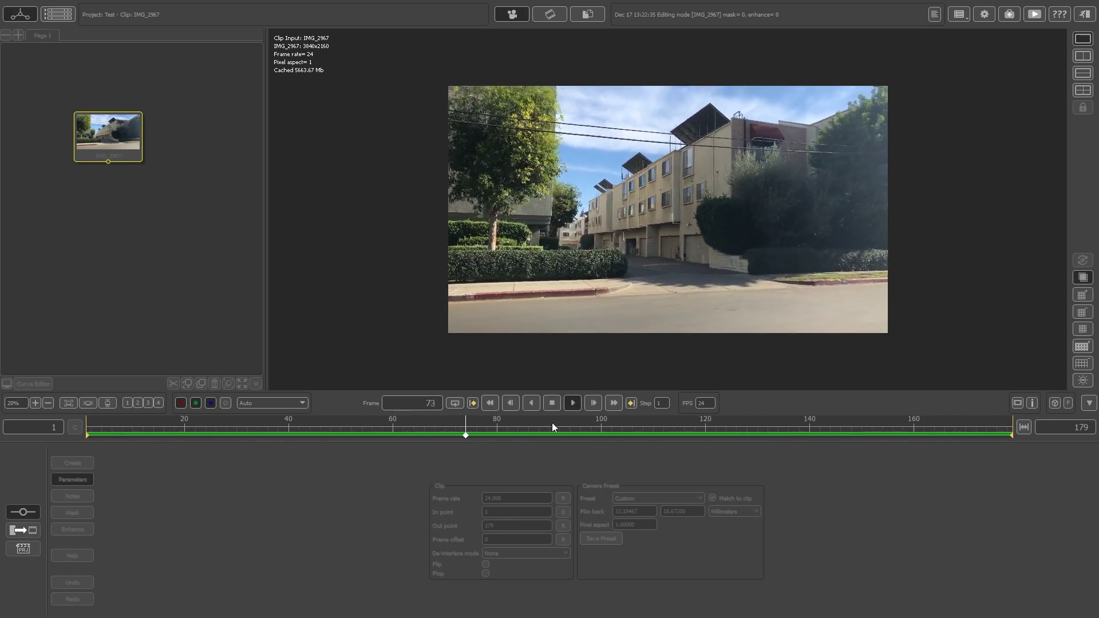
pyautogui.click(554, 403)
pyautogui.moveTo(544, 430); pyautogui.dragTo(994, 445)
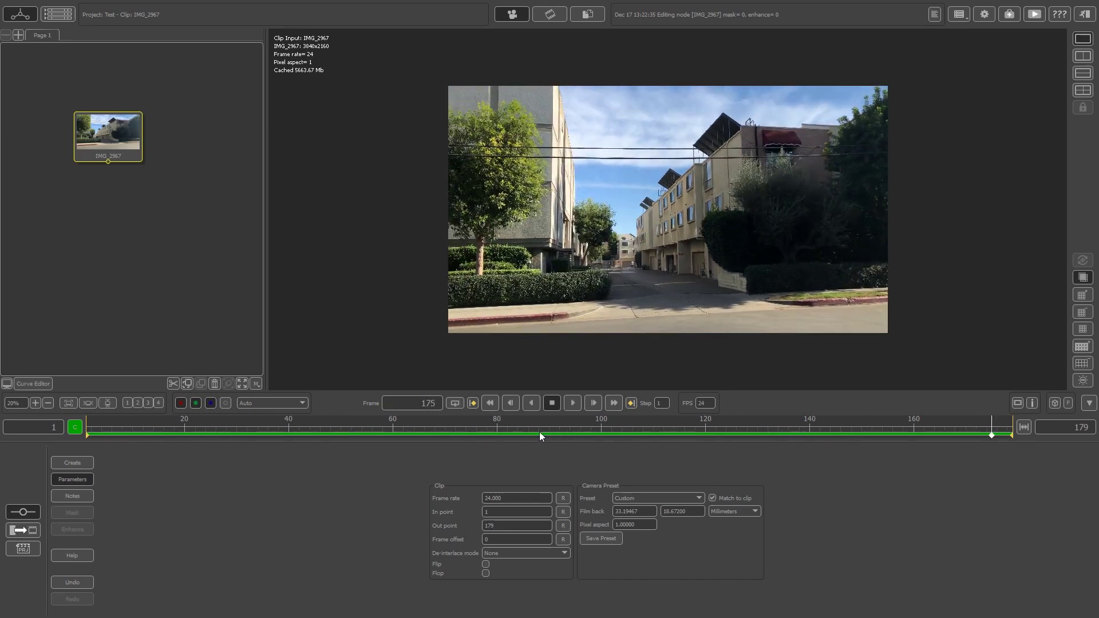
pyautogui.scroll(3, 673, 278)
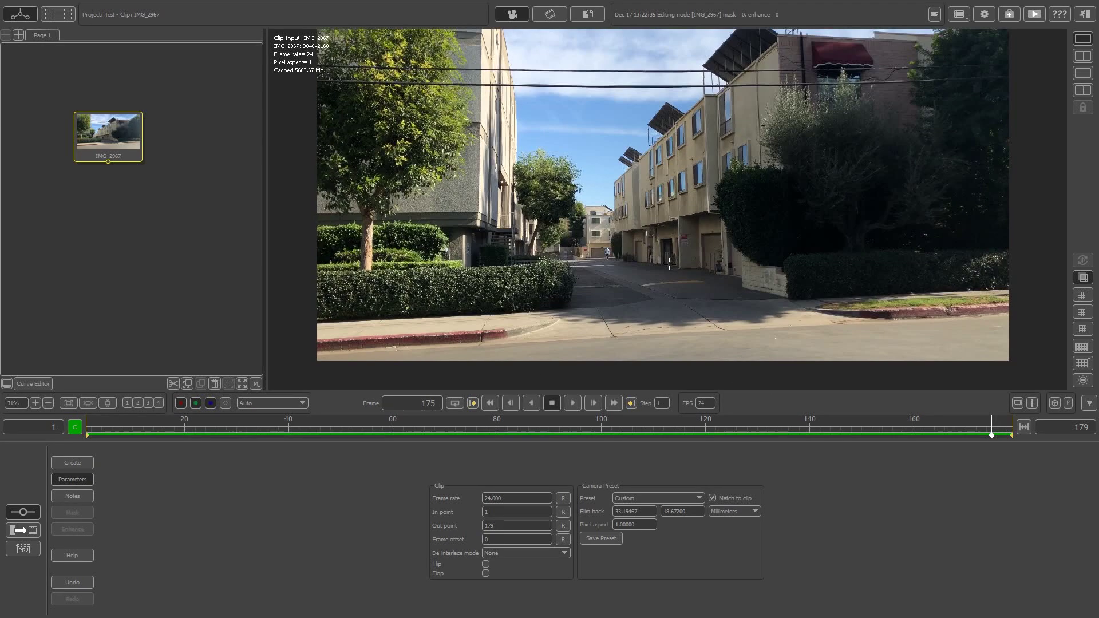
pyautogui.scroll(-2, 667, 266)
pyautogui.moveTo(665, 262); pyautogui.dragTo(654, 284, button='middle')
pyautogui.moveTo(376, 440); pyautogui.dragTo(499, 472)
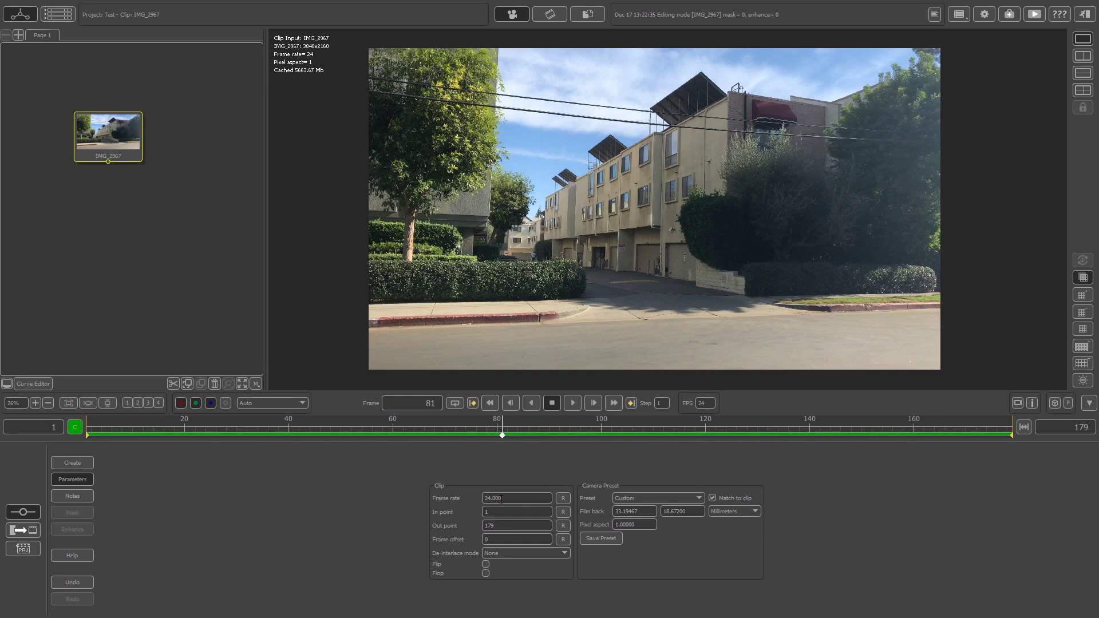
# Step: Set the clip's frame rate to 24
pyautogui.moveTo(469, 498); pyautogui.dragTo(462, 497)
pyautogui.doubleClick(504, 500)
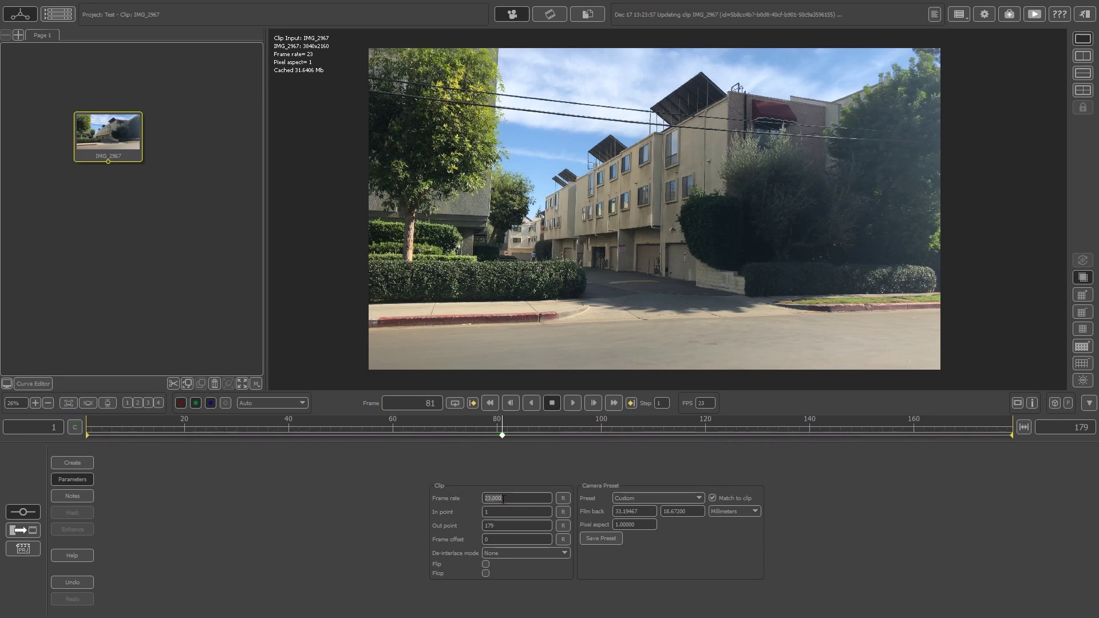
pyautogui.write('24')
pyautogui.press('Return')
# Step: Return to frame 1 and attach an Auto Track node to the IMG_2967 clip node
pyautogui.moveTo(493, 437); pyautogui.dragTo(87, 437)
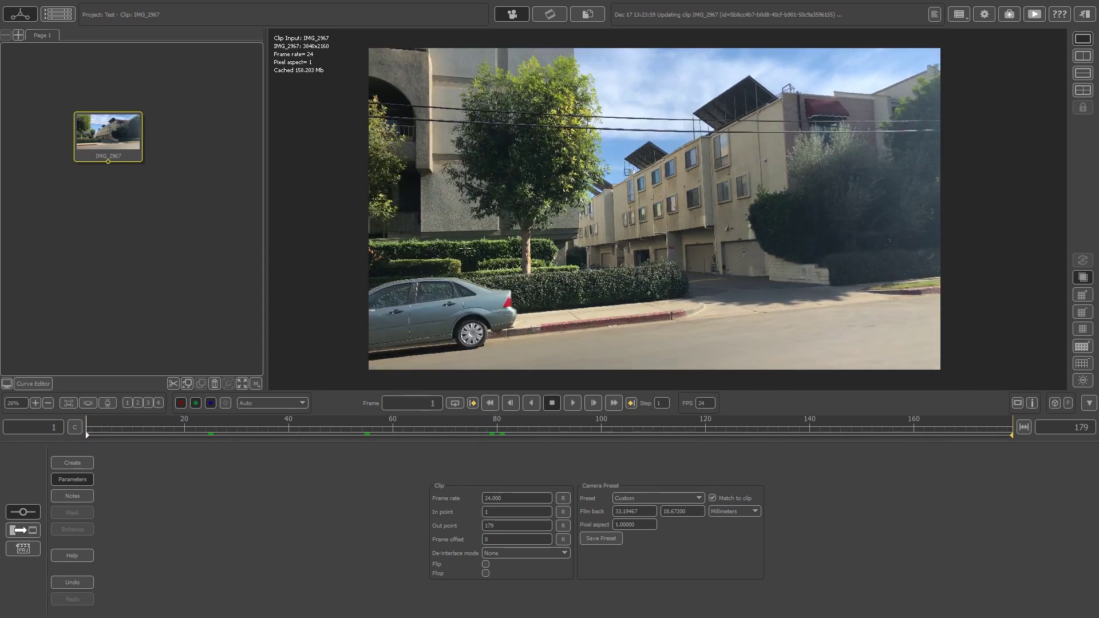
pyautogui.moveTo(115, 145); pyautogui.dragTo(94, 110)
pyautogui.rightClick(94, 112)
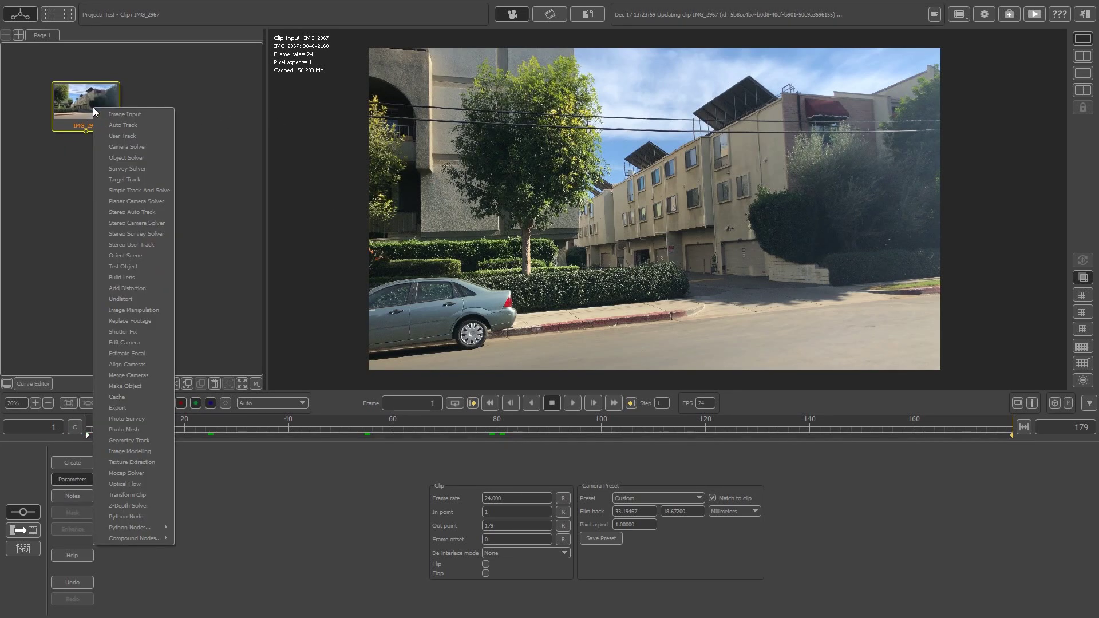
pyautogui.click(116, 125)
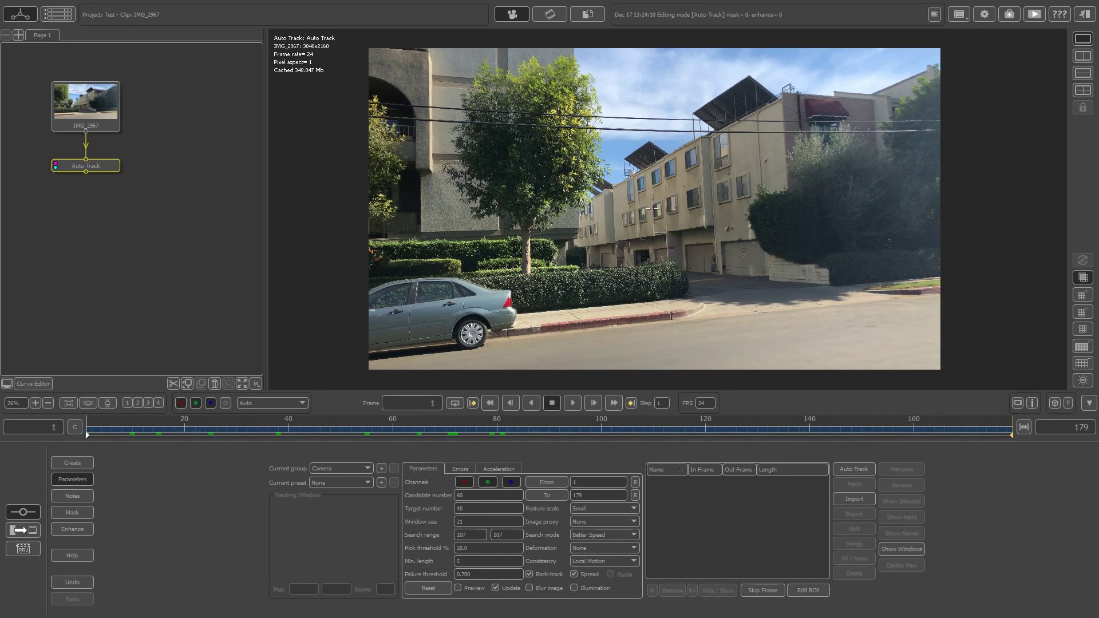
# Step: Set the Auto Track node's candidate number to 250 and its target number to 100
pyautogui.doubleClick(472, 497)
pyautogui.click(472, 498)
pyautogui.doubleClick(472, 498)
pyautogui.write('100')
pyautogui.moveTo(299, 432)
pyautogui.mouseDown()
pyautogui.moveTo(936, 426)
pyautogui.moveTo(891, 437)
pyautogui.moveTo(284, 420)
pyautogui.mouseUp()
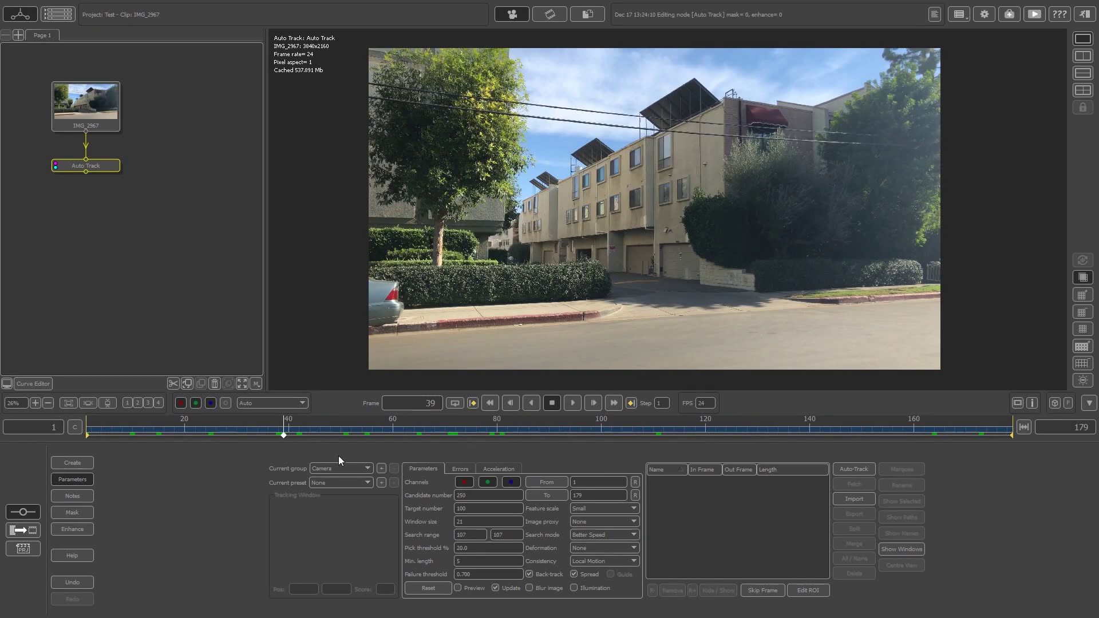
# Step: Run the auto-track with the Better Speed search mode and with Rotate, Scale and Skew deformation enabled
pyautogui.click(592, 536)
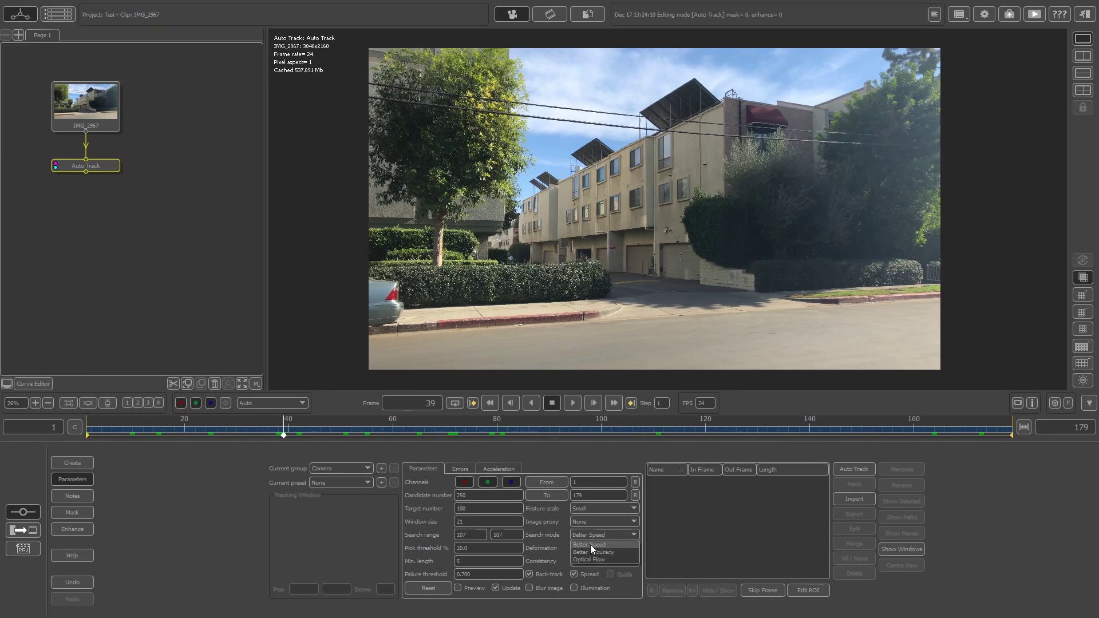
pyautogui.click(590, 544)
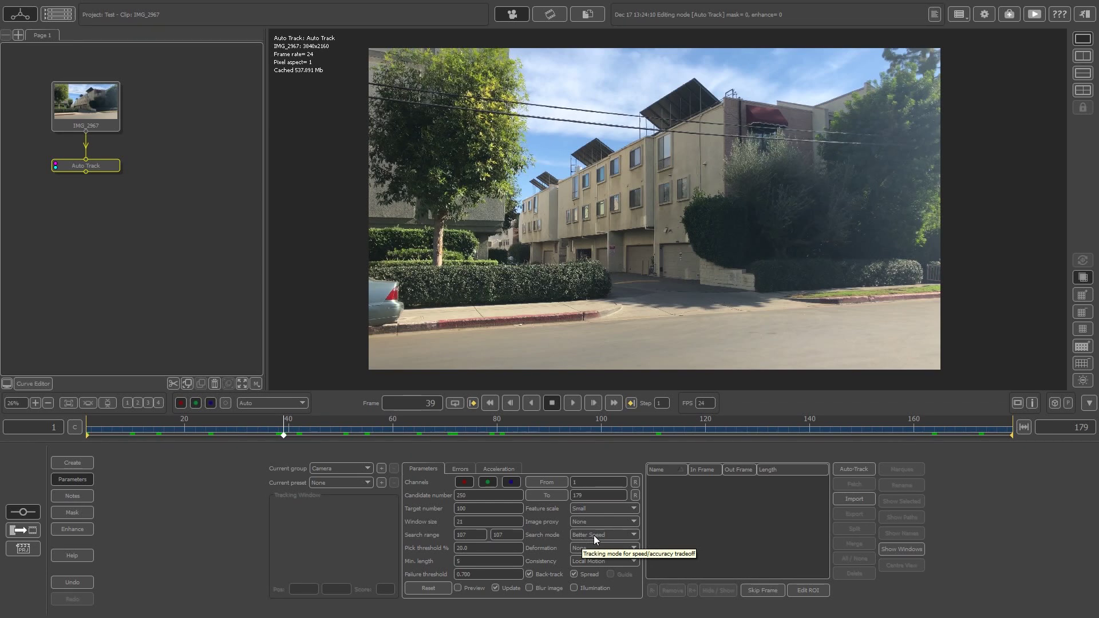
pyautogui.click(587, 548)
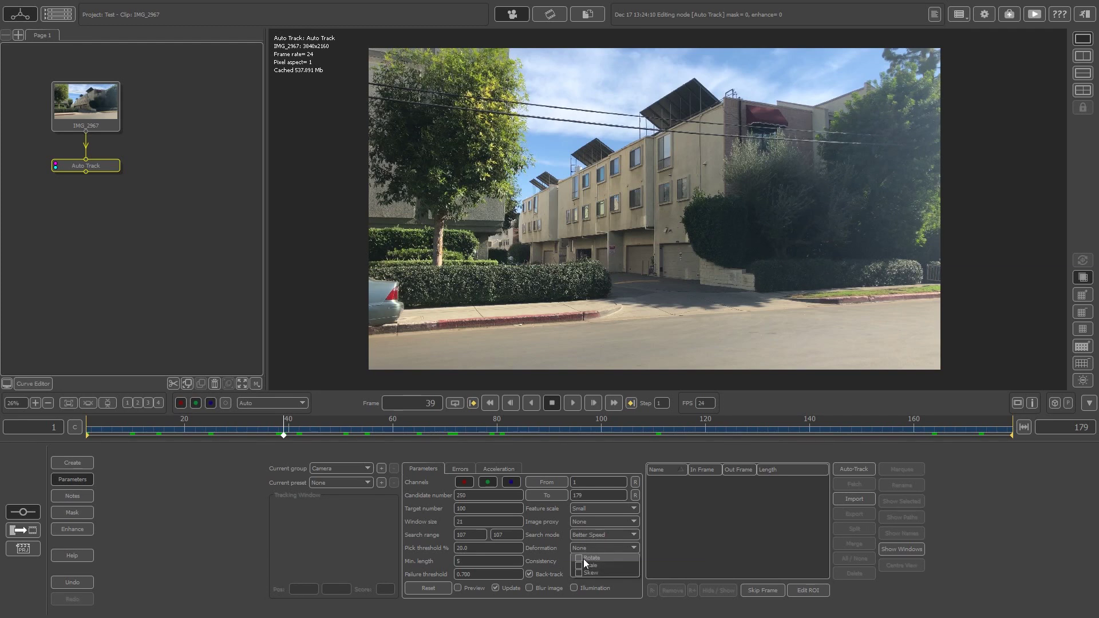
pyautogui.click(579, 558)
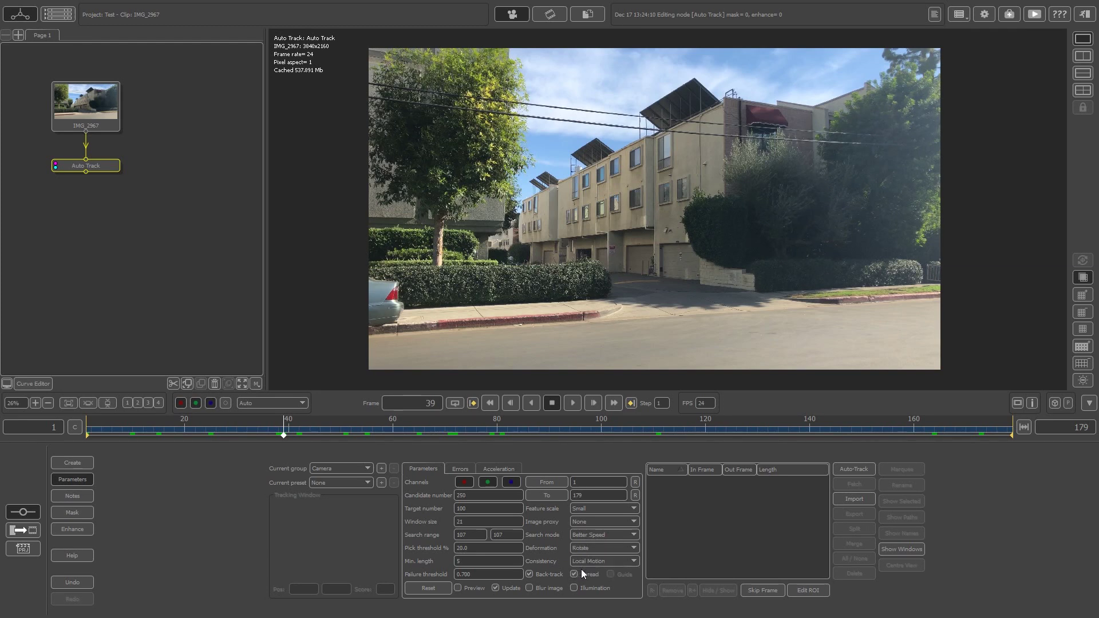
pyautogui.click(580, 549)
pyautogui.click(580, 565)
pyautogui.click(578, 572)
pyautogui.click(856, 470)
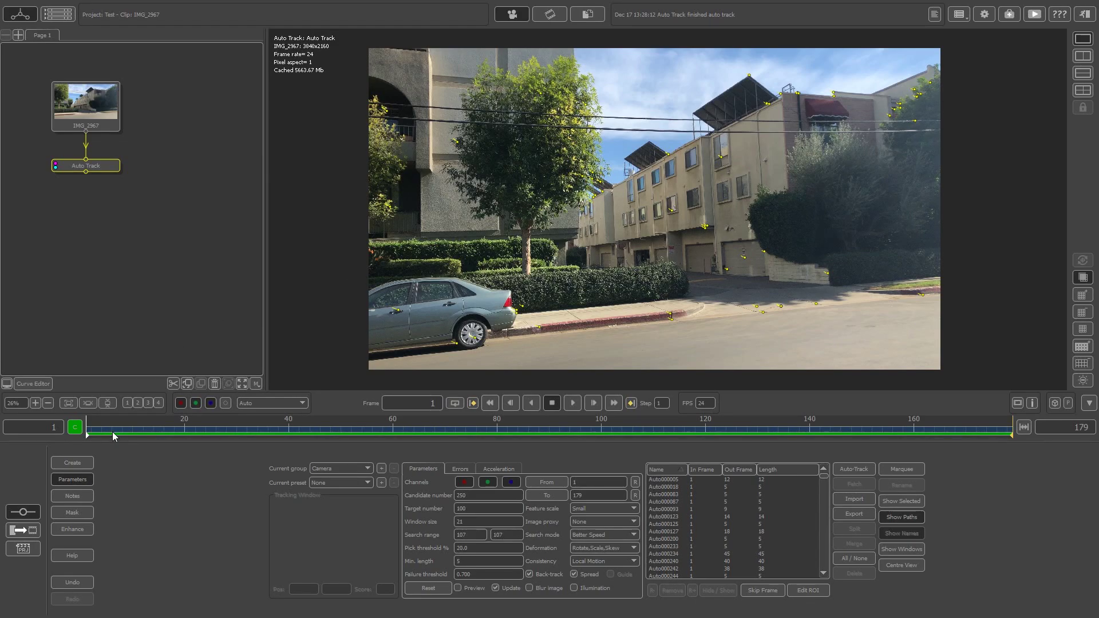
# Step: Review the tracker paths around frame 27 and dim the footage behind them to make them stand out
pyautogui.moveTo(112, 431); pyautogui.dragTo(221, 435)
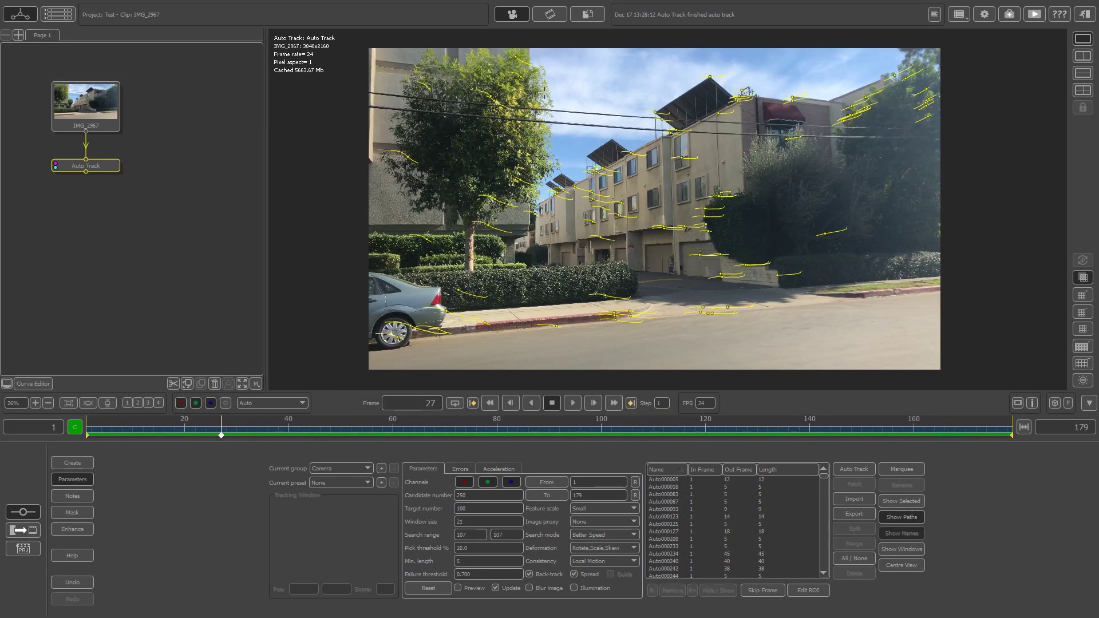
pyautogui.scroll(5, 477, 98)
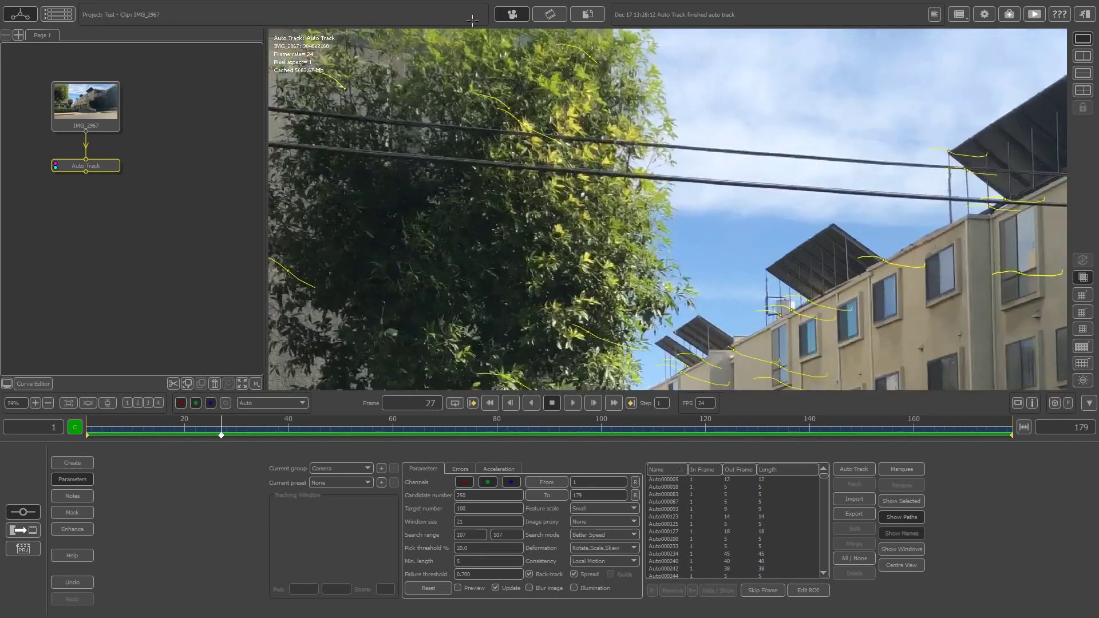
pyautogui.moveTo(550, 162); pyautogui.dragTo(561, 215, button='middle')
pyautogui.scroll(3, 559, 209)
pyautogui.scroll(-8, 537, 189)
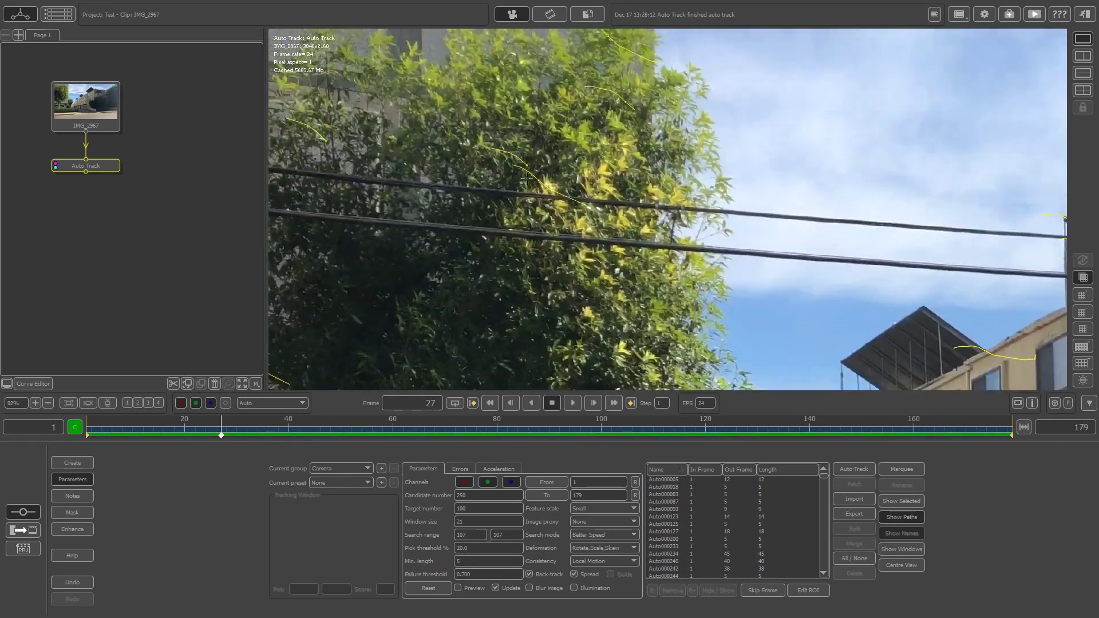
pyautogui.scroll(1, 526, 237)
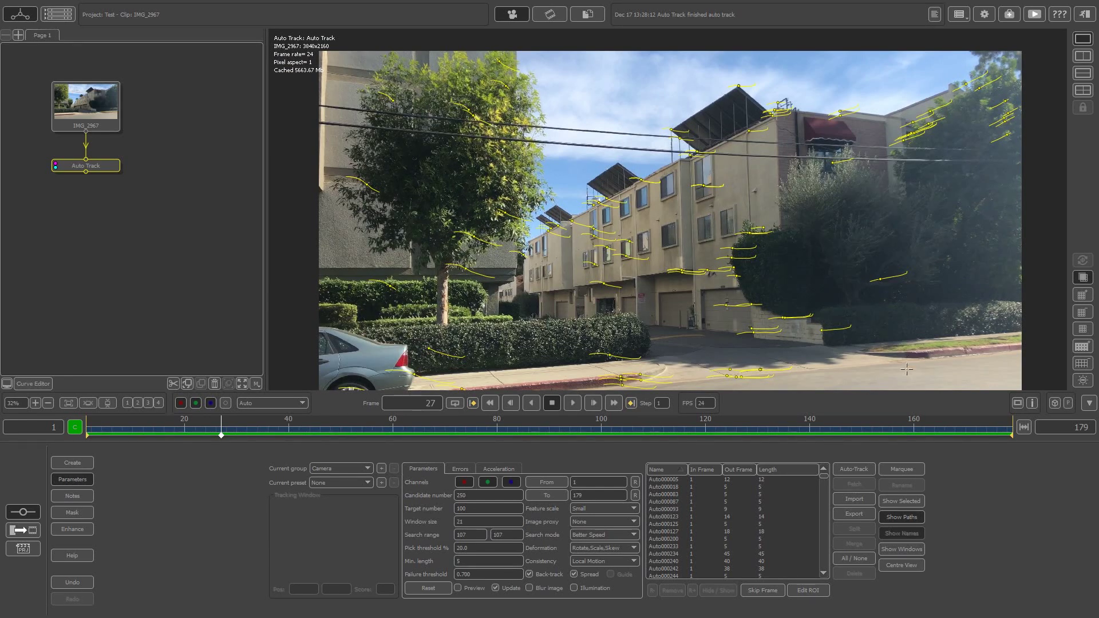
pyautogui.click(1083, 381)
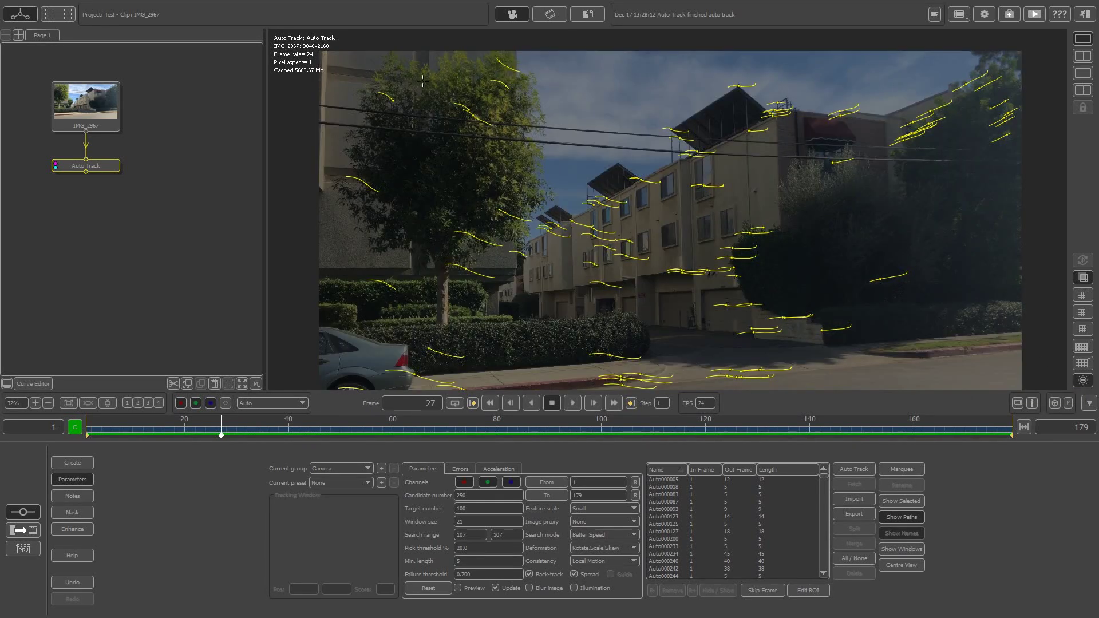
pyautogui.moveTo(223, 436); pyautogui.dragTo(87, 434)
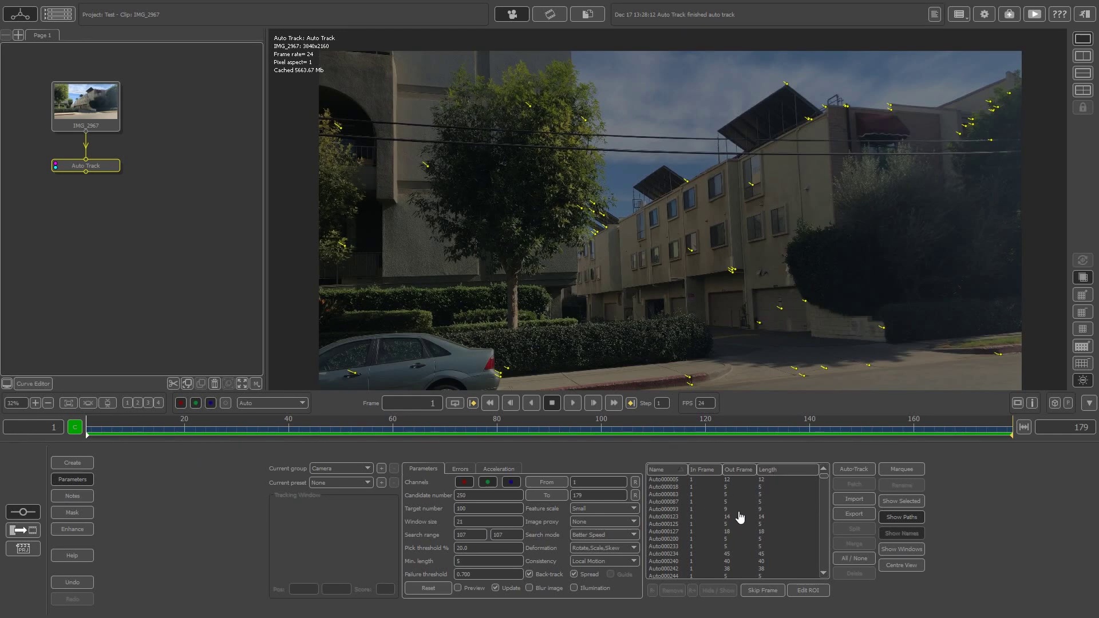
# Step: Sort the trackers by length and delete all trackers that are 9 frames long or shorter
pyautogui.click(772, 470)
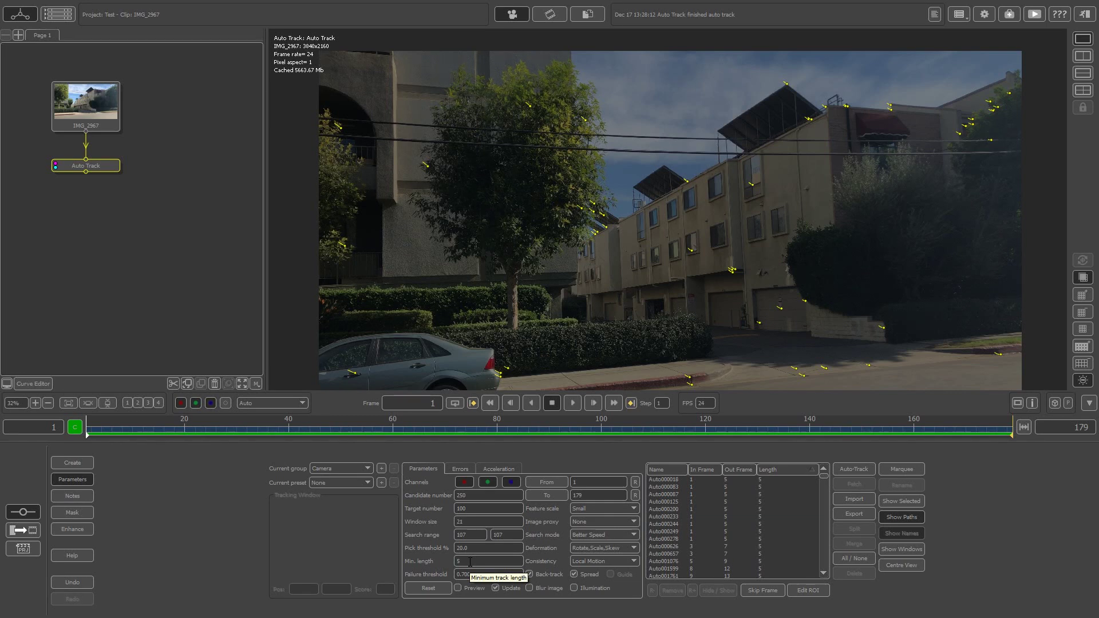
pyautogui.click(765, 481)
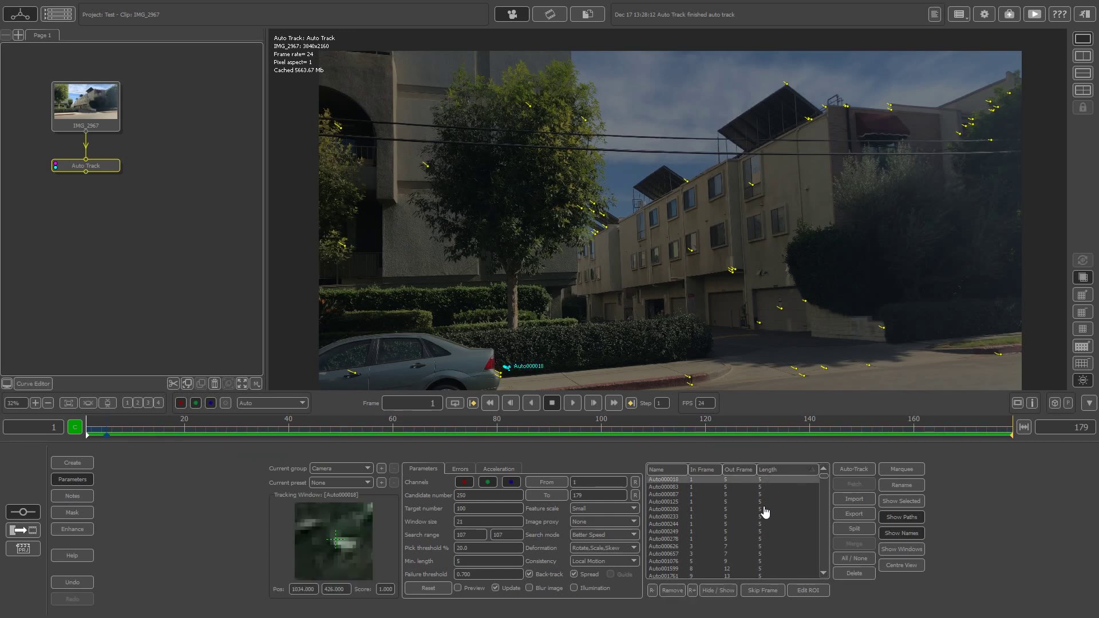
pyautogui.scroll(-10, 780, 513)
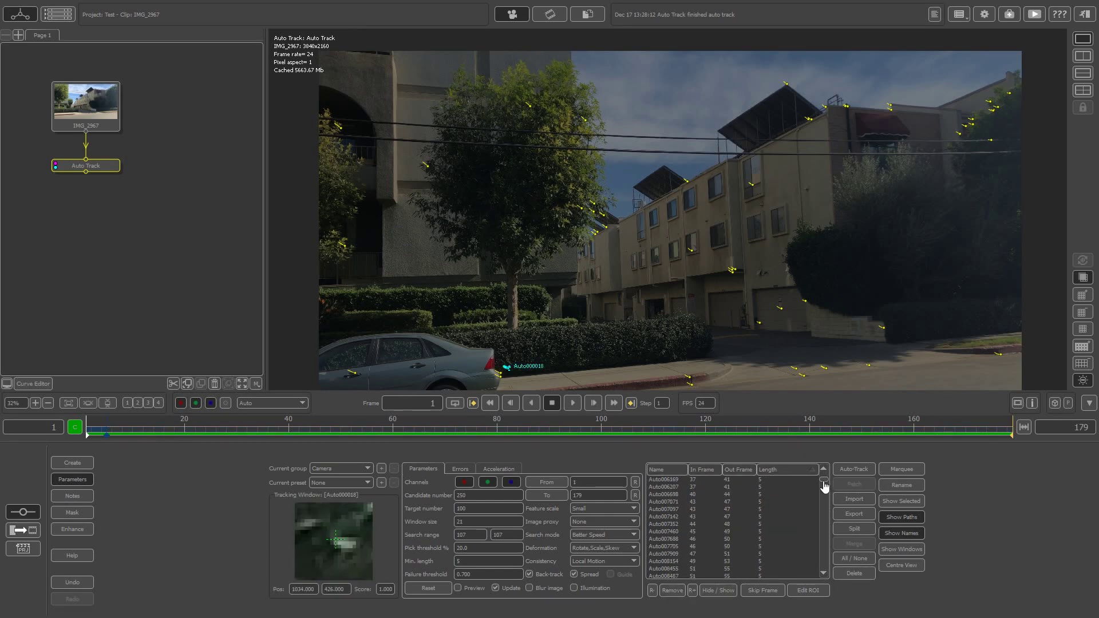
pyautogui.moveTo(825, 485); pyautogui.dragTo(824, 538)
pyautogui.keyDown('shift'); pyautogui.click(766, 502); pyautogui.keyUp('shift')
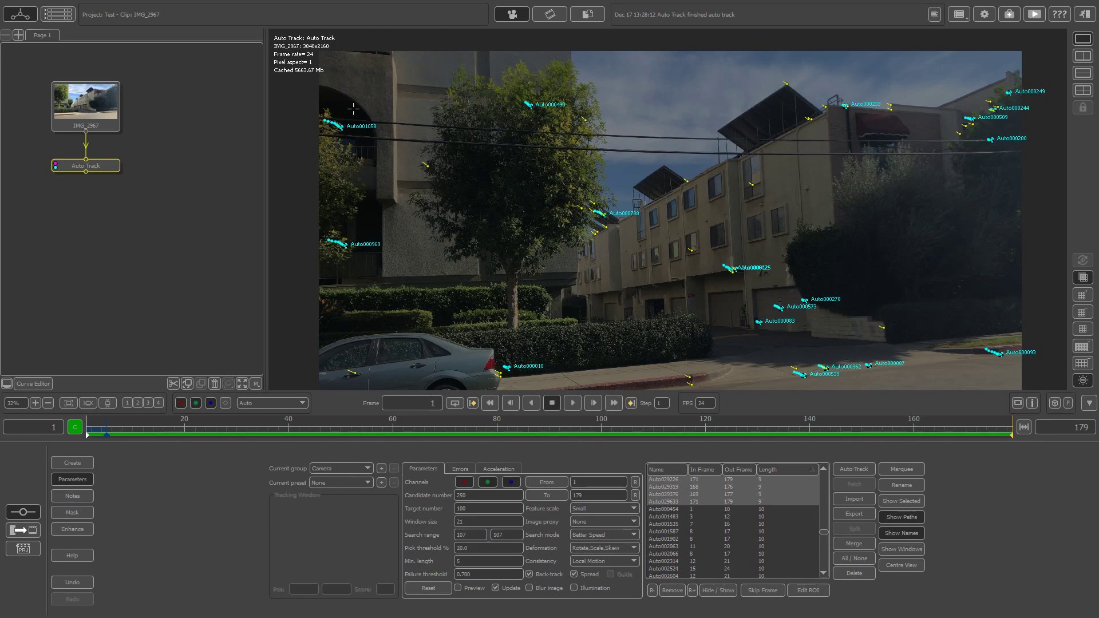
pyautogui.moveTo(484, 434)
pyautogui.mouseDown()
pyautogui.moveTo(895, 440)
pyautogui.moveTo(471, 438)
pyautogui.mouseUp()
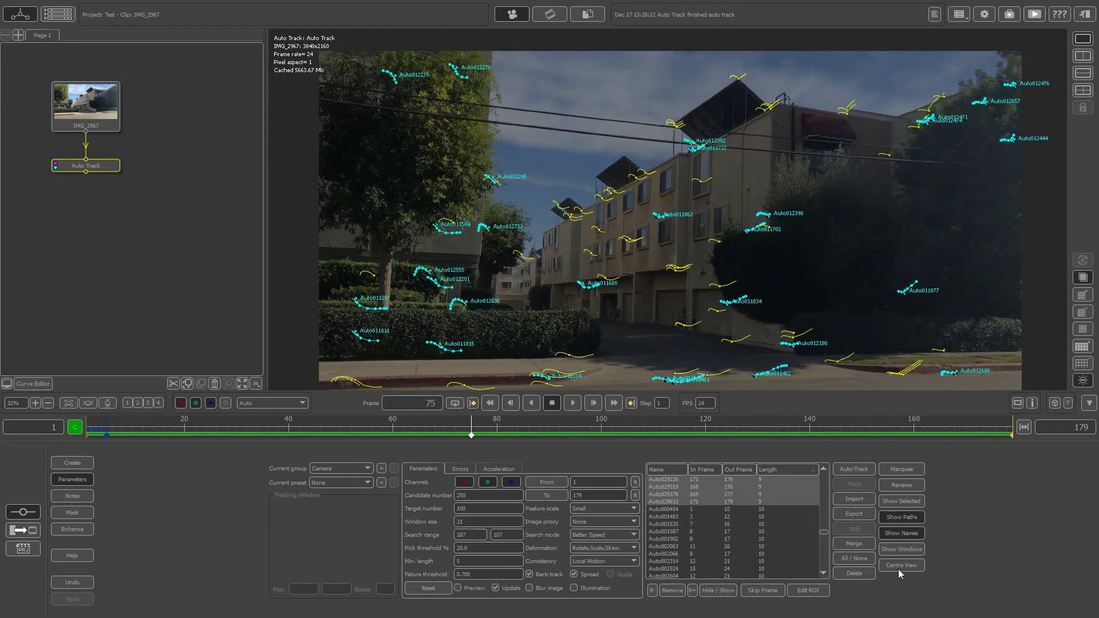
pyautogui.click(860, 574)
pyautogui.click(861, 574)
# Step: Enable marquee selection and, at frame 150, delete the trackers around the left tree and building edge and on the right-hand tree
pyautogui.moveTo(576, 431); pyautogui.dragTo(132, 407)
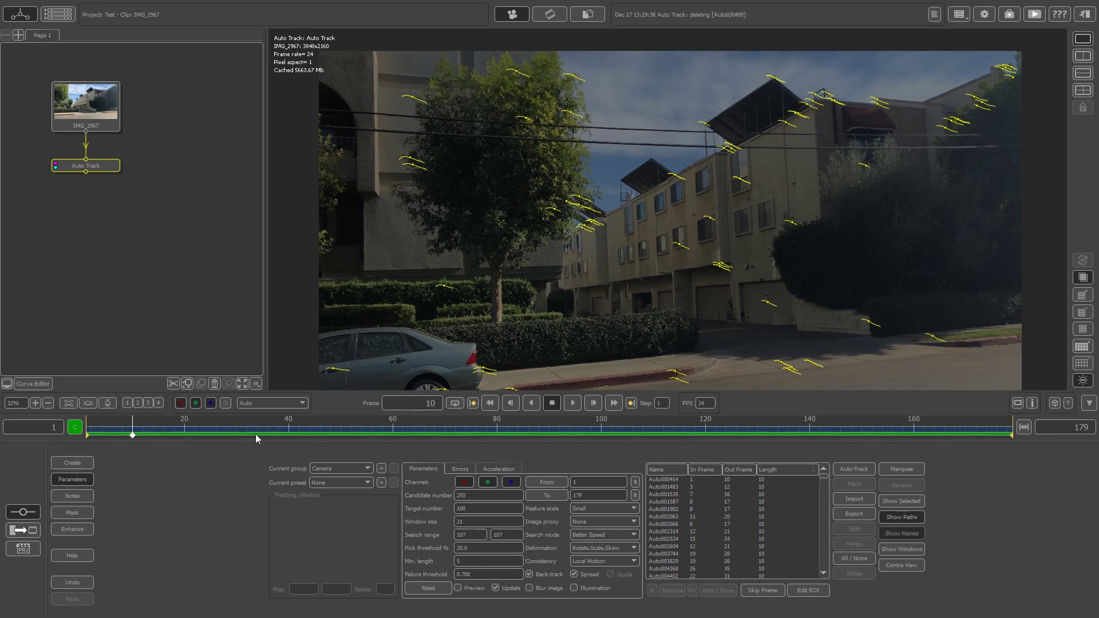
pyautogui.moveTo(256, 434); pyautogui.dragTo(862, 434)
pyautogui.click(891, 470)
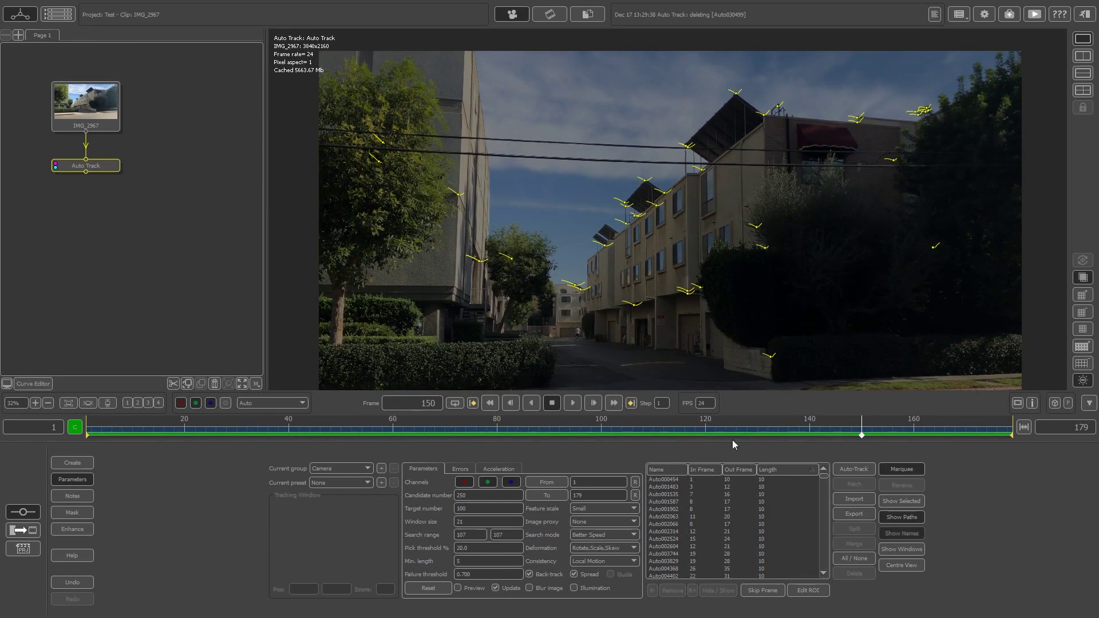
pyautogui.moveTo(341, 106); pyautogui.dragTo(460, 256)
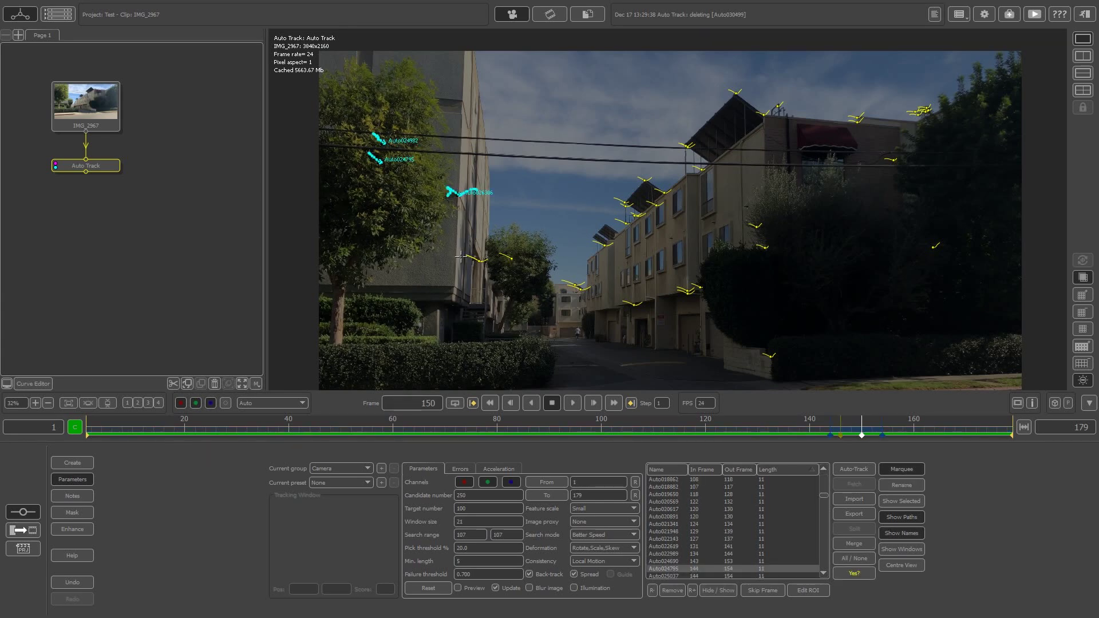
pyautogui.press('Delete')
pyautogui.moveTo(892, 86); pyautogui.dragTo(958, 137)
pyautogui.press('Delete')
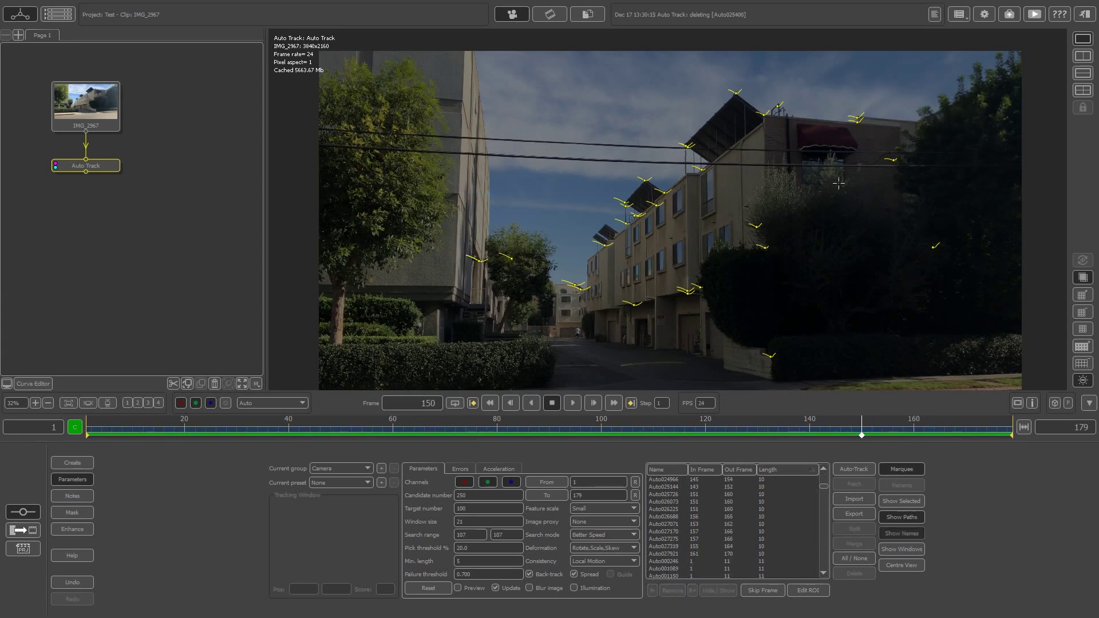
# Step: Delete the trackers on the right-hand tree and on the large left tree at frame 163
pyautogui.moveTo(631, 325); pyautogui.dragTo(635, 266, button='middle')
pyautogui.scroll(-5, 663, 266)
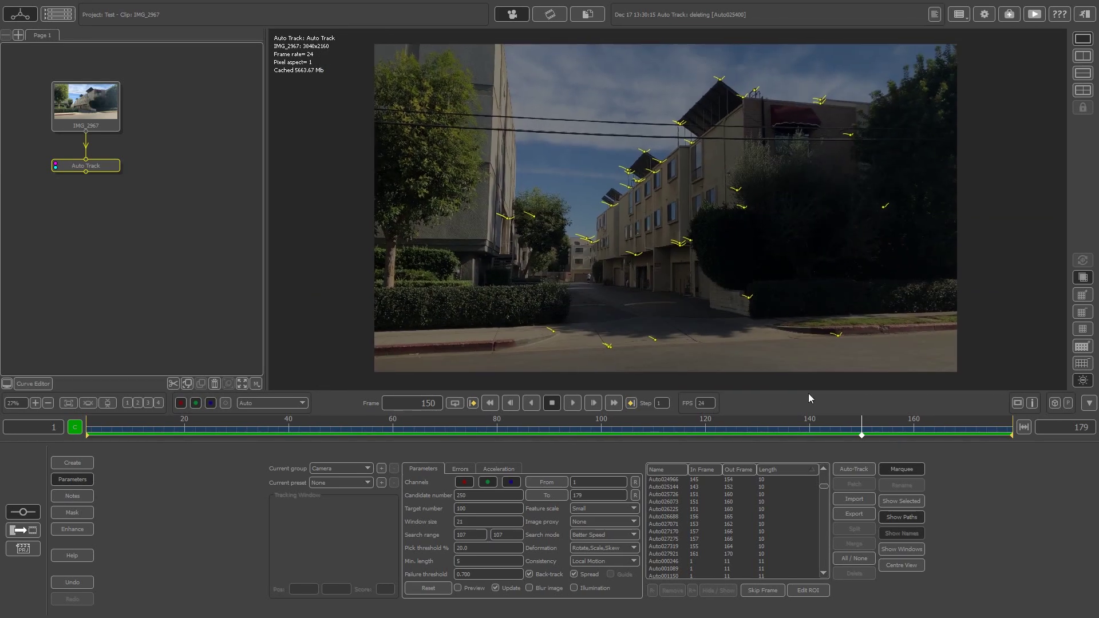
pyautogui.moveTo(860, 438); pyautogui.dragTo(929, 430)
pyautogui.moveTo(857, 78); pyautogui.dragTo(939, 143)
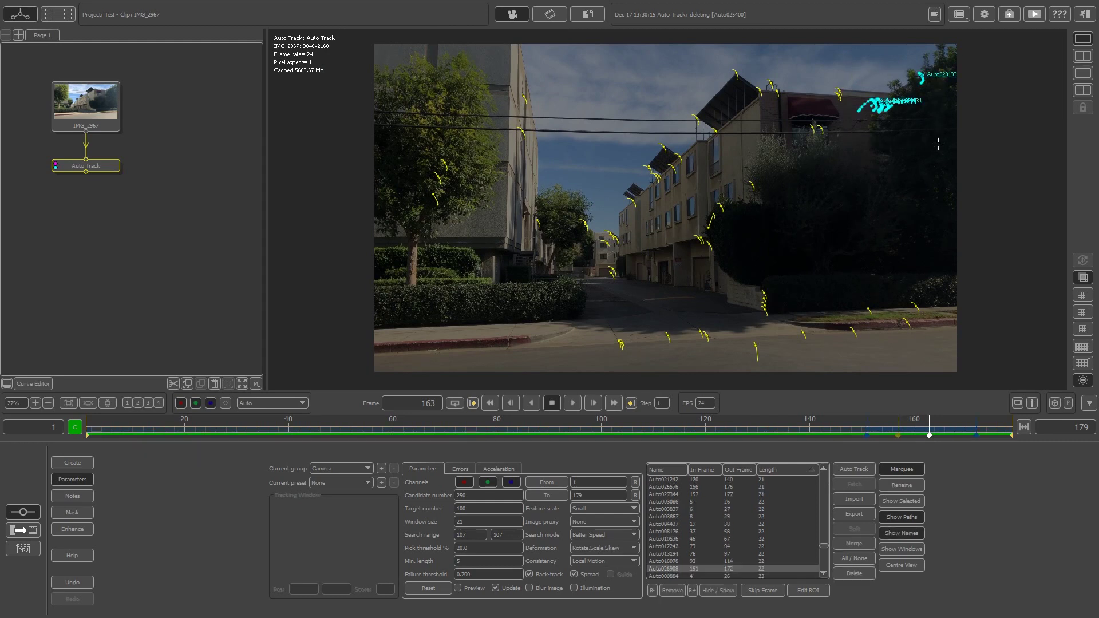
pyautogui.press('Delete')
pyautogui.moveTo(394, 78); pyautogui.dragTo(476, 232)
pyautogui.press('Delete')
pyautogui.press('Delete')
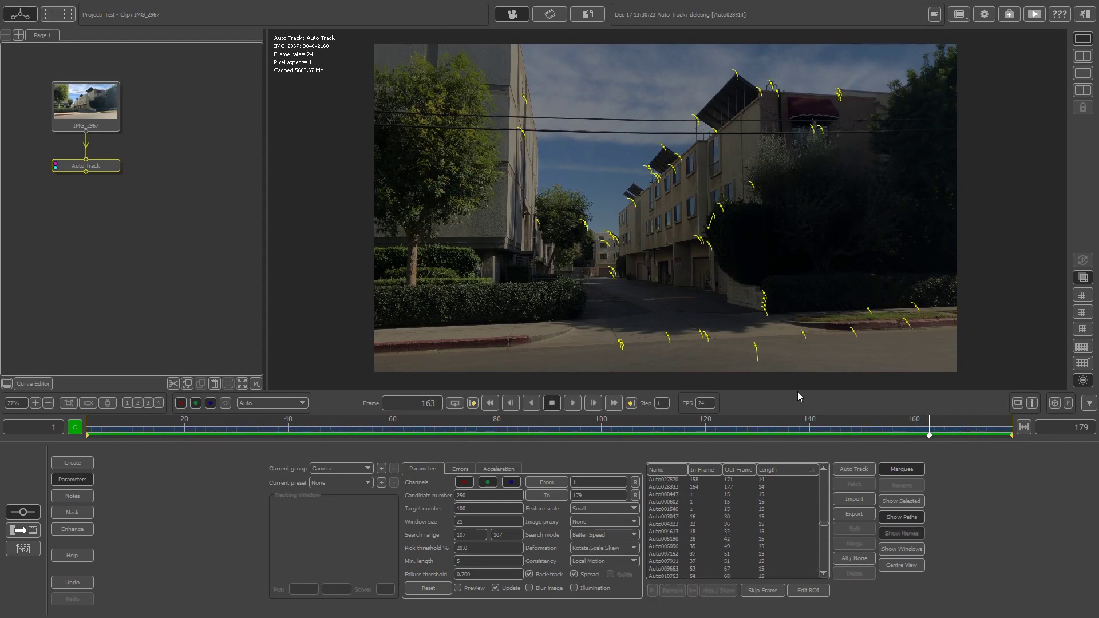
# Step: Delete the trackers on the right-hand tree and hedge at frame 173 and on the right-hand tree at frame 140
pyautogui.moveTo(948, 431); pyautogui.dragTo(982, 424)
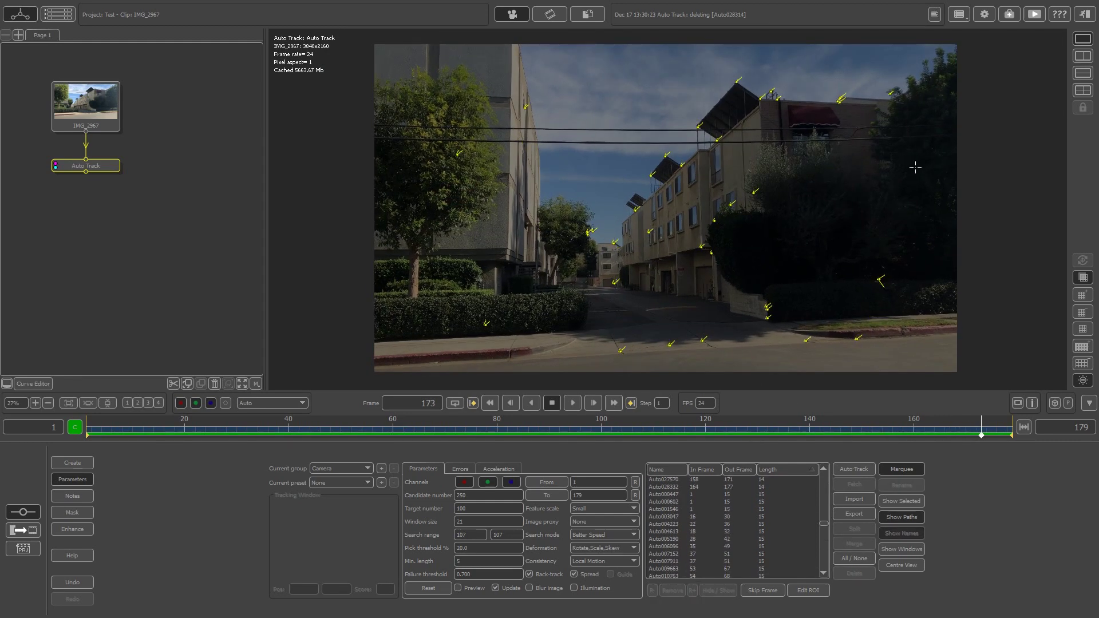
pyautogui.moveTo(867, 78); pyautogui.dragTo(941, 302)
pyautogui.press('Delete')
pyautogui.moveTo(982, 435); pyautogui.dragTo(809, 419)
pyautogui.moveTo(964, 164); pyautogui.dragTo(912, 95)
pyautogui.press('Delete')
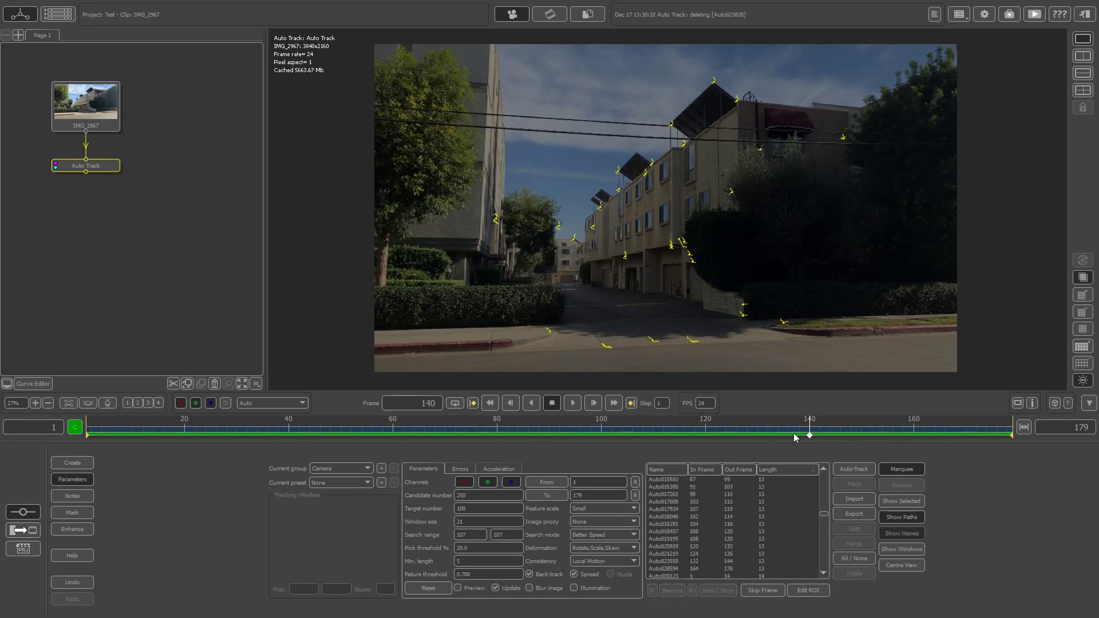
# Step: Delete the right-hand tree's trackers at frame 108 and the trackers on the left tree and hedge at frame 81
pyautogui.moveTo(795, 438); pyautogui.dragTo(643, 433)
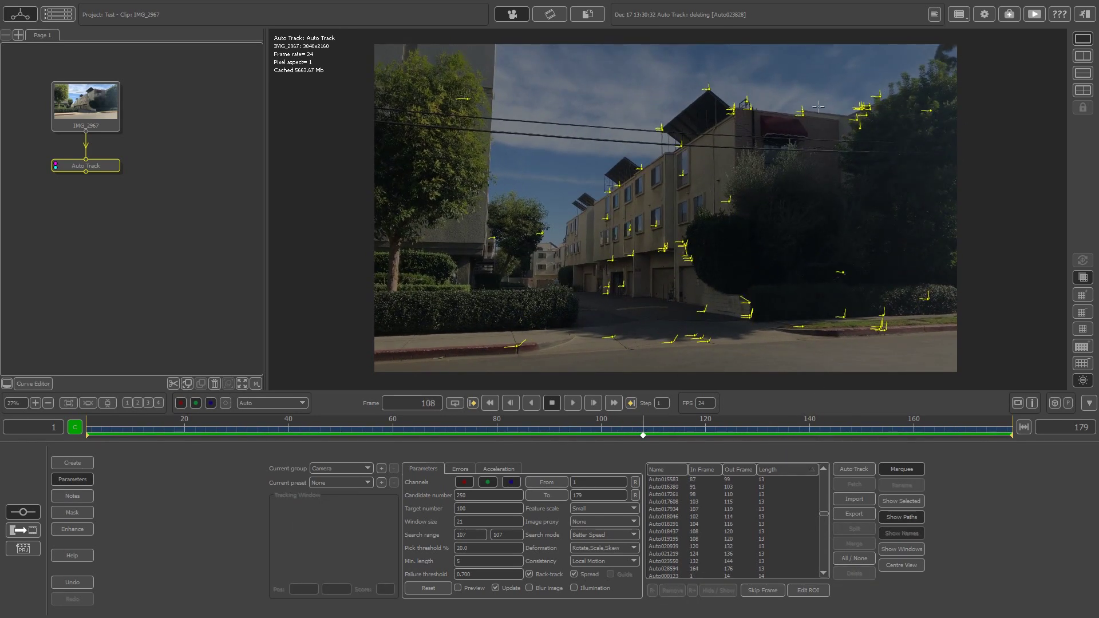
pyautogui.moveTo(853, 71); pyautogui.dragTo(956, 179)
pyautogui.press('Delete')
pyautogui.moveTo(645, 435); pyautogui.dragTo(504, 431)
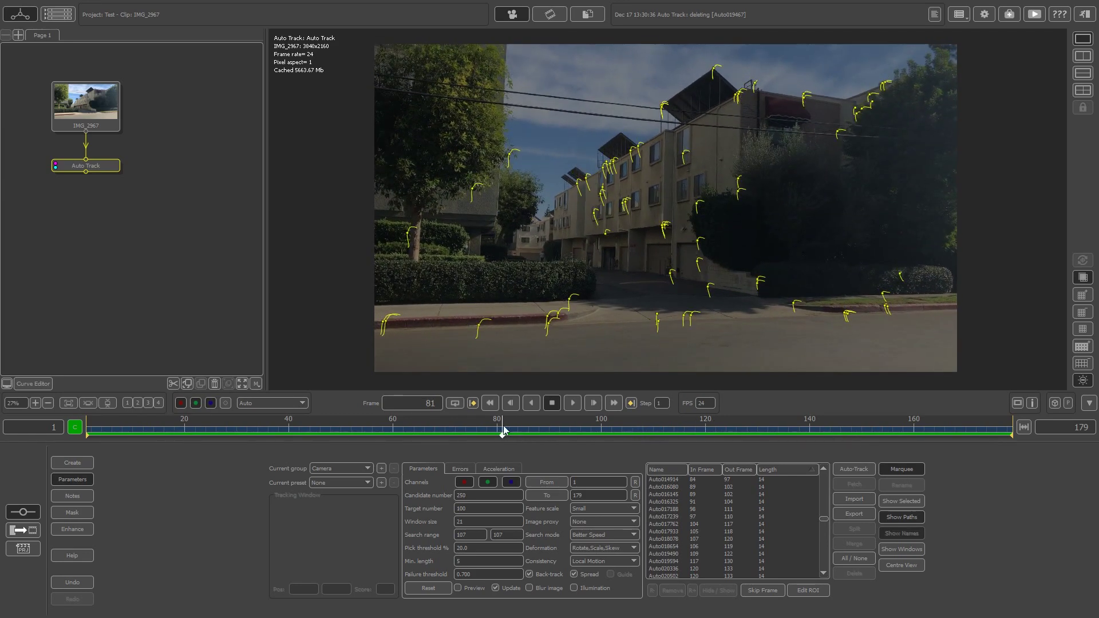
pyautogui.moveTo(404, 107); pyautogui.dragTo(529, 281)
pyautogui.press('Delete')
# Step: Delete the trackers on the right-hand tree and foliage at frame 59
pyautogui.moveTo(502, 435); pyautogui.dragTo(388, 435)
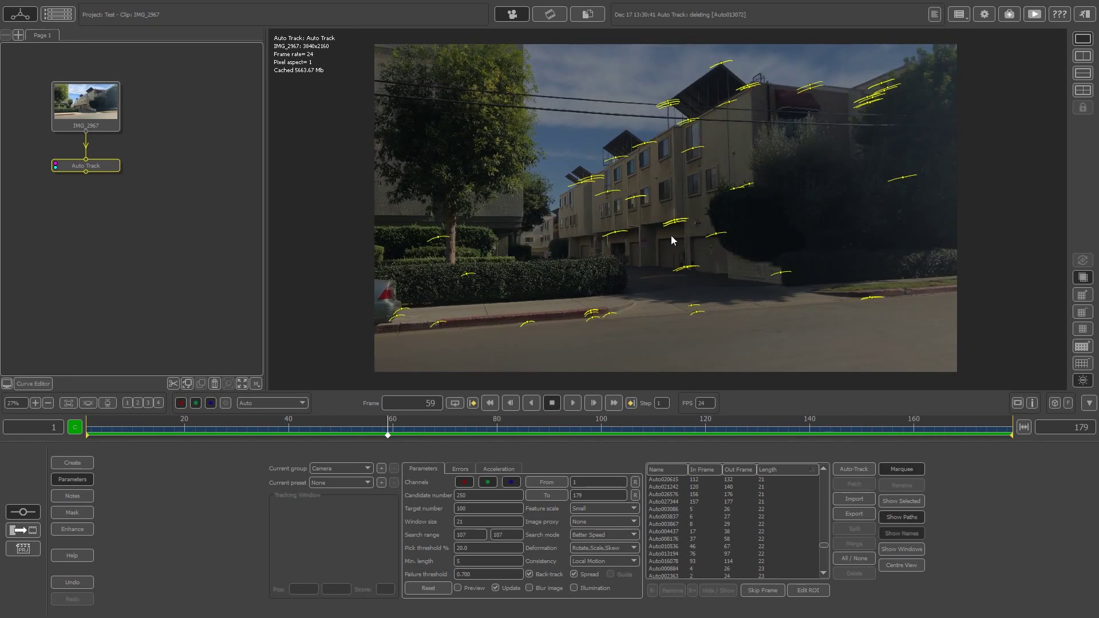
pyautogui.moveTo(848, 68); pyautogui.dragTo(962, 229)
pyautogui.press('Delete')
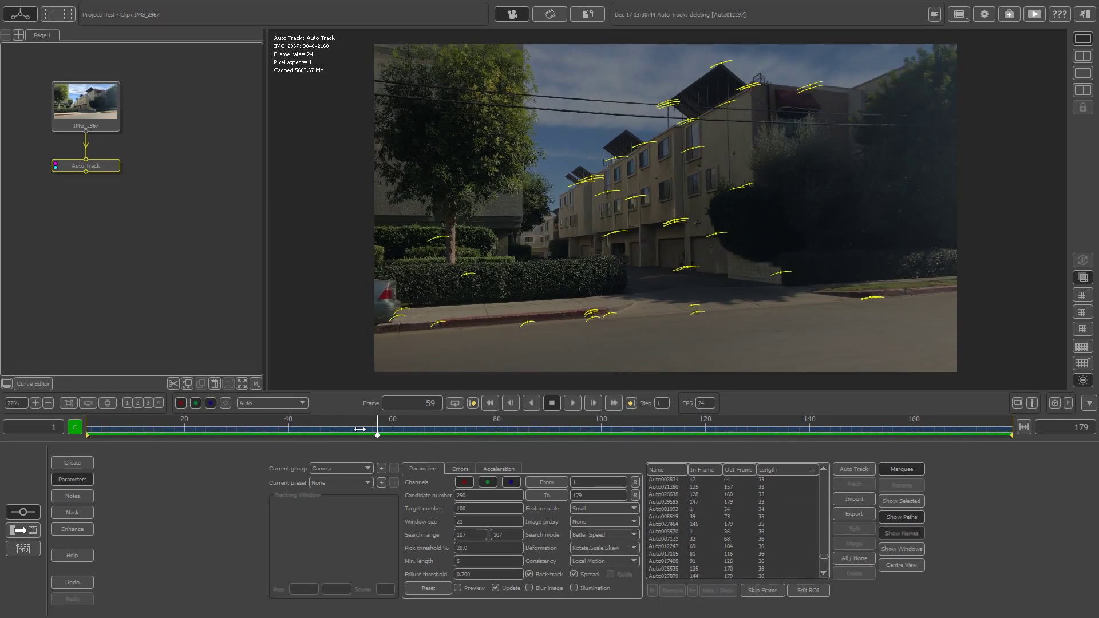
# Step: Delete the trackers on the left tree and on the right-hand foliage around frame 38
pyautogui.moveTo(388, 435); pyautogui.dragTo(278, 436)
pyautogui.moveTo(412, 82); pyautogui.dragTo(538, 267)
pyautogui.press('Delete')
pyautogui.moveTo(815, 55); pyautogui.dragTo(970, 283)
pyautogui.press('Delete')
# Step: Delete the trackers on the upper right-hand tree and roofline and on the large left tree's crown at frame 14
pyautogui.moveTo(281, 438); pyautogui.dragTo(153, 436)
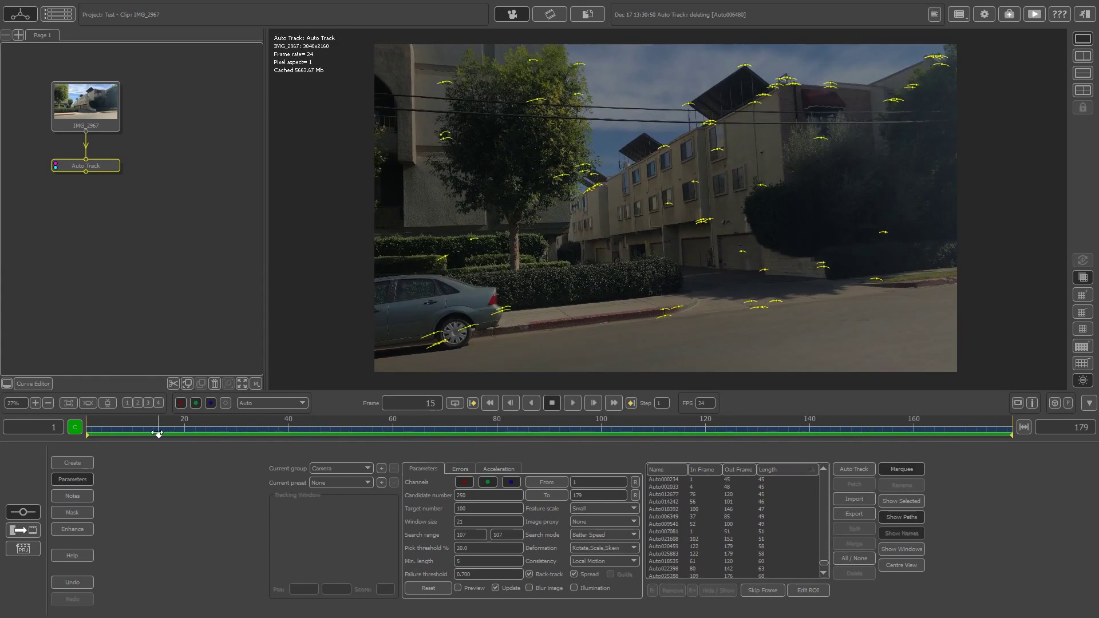
pyautogui.moveTo(880, 57); pyautogui.dragTo(982, 137)
pyautogui.press('Delete')
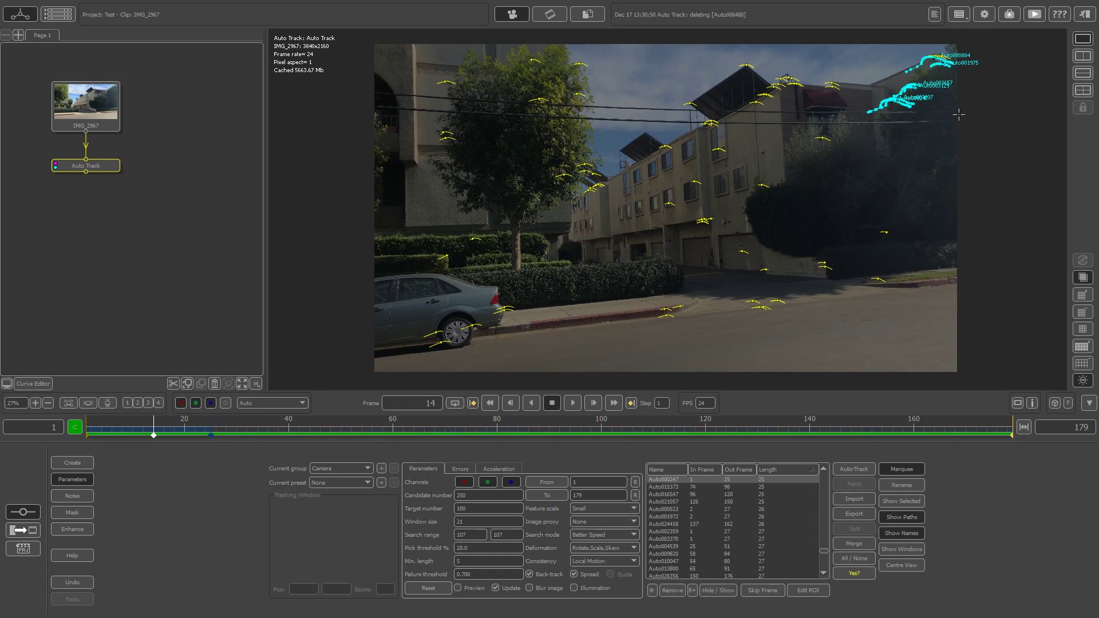
pyautogui.press('Delete')
pyautogui.moveTo(915, 92); pyautogui.dragTo(971, 32)
pyautogui.press('Delete')
pyautogui.press('Delete')
pyautogui.moveTo(428, 52); pyautogui.dragTo(592, 184)
pyautogui.press('Delete')
pyautogui.press('Delete')
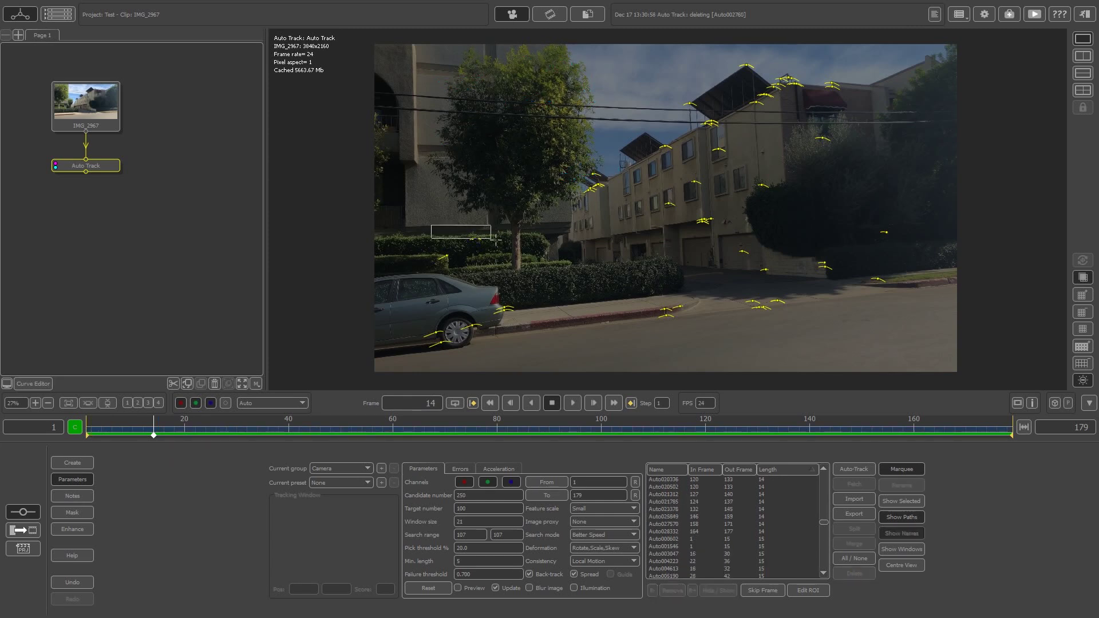
# Step: Delete the leftover tracker at the right edge of the large left tree's crown at frame 1
pyautogui.moveTo(156, 433); pyautogui.dragTo(62, 431)
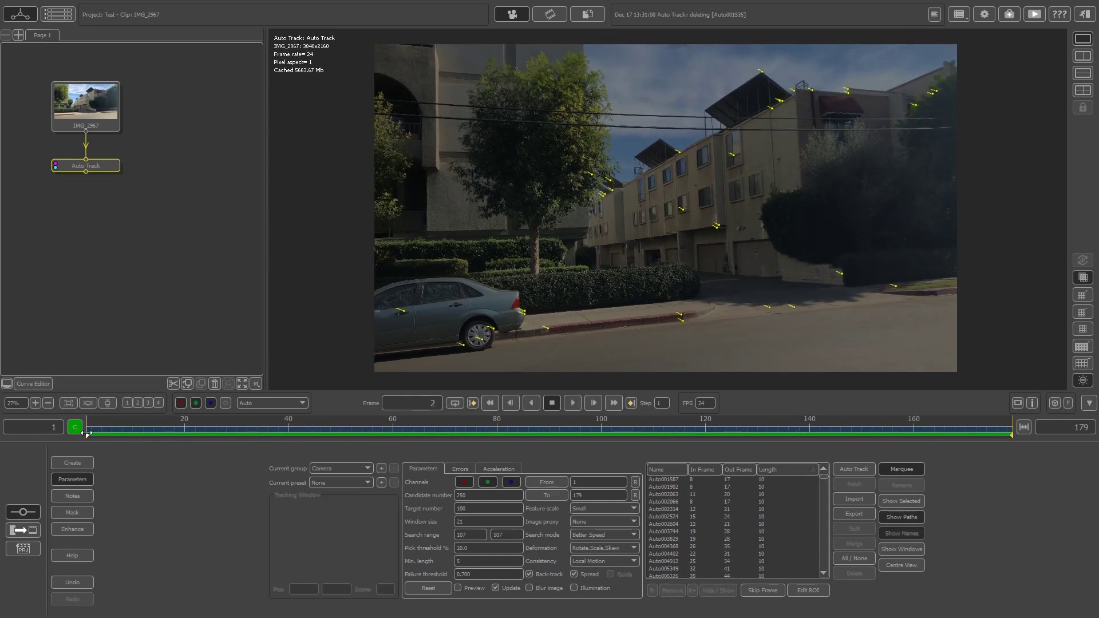
pyautogui.moveTo(579, 166); pyautogui.dragTo(599, 183)
pyautogui.press('Delete')
pyautogui.press('Delete')
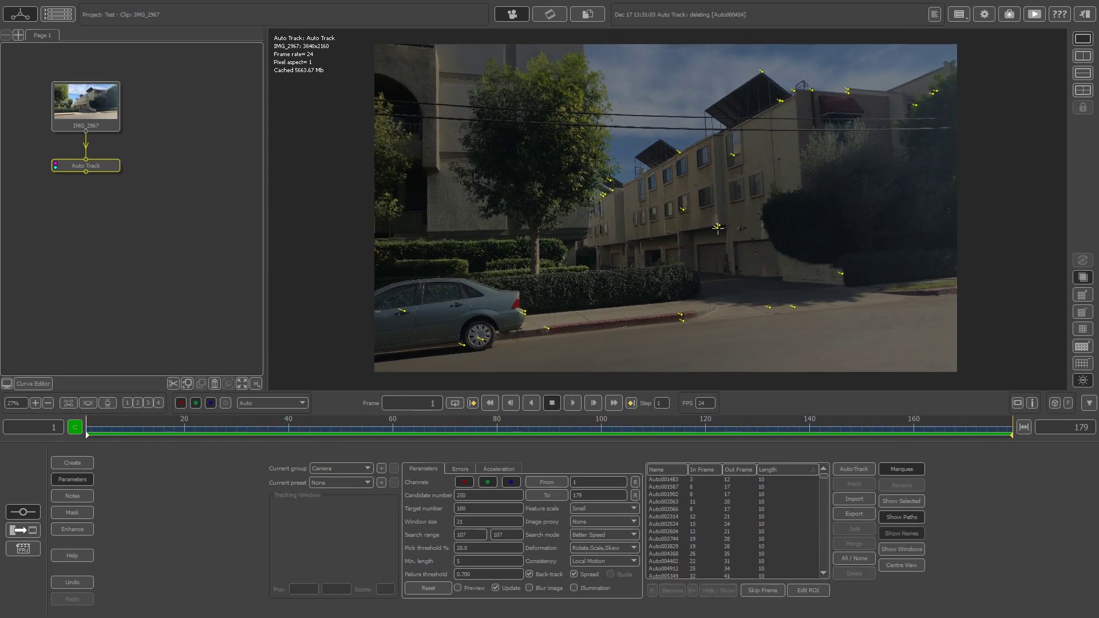
# Step: Inspect the trackers behind the parked car up close and delete the one on its rear bumper edge at frame 52
pyautogui.moveTo(351, 433); pyautogui.dragTo(453, 423)
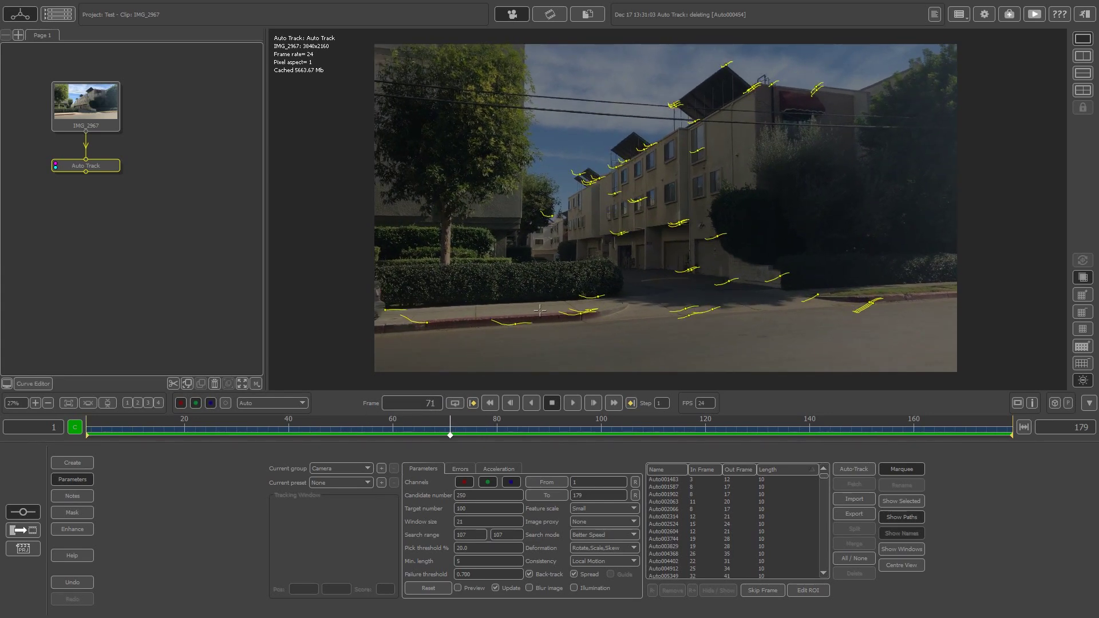
pyautogui.moveTo(444, 434); pyautogui.dragTo(413, 424)
pyautogui.scroll(10, 398, 326)
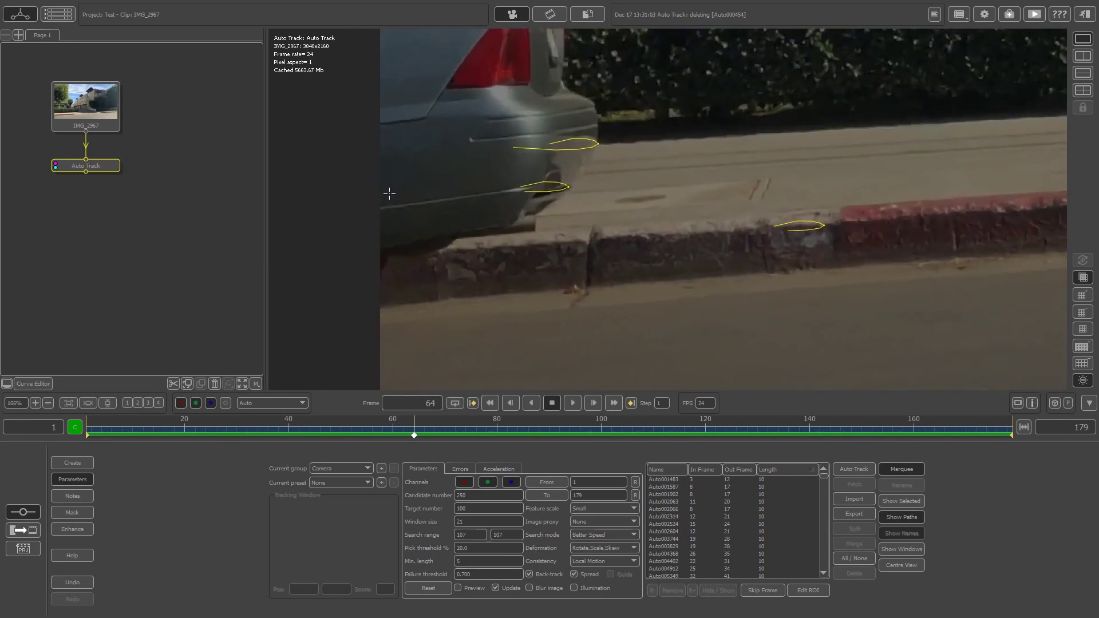
pyautogui.scroll(2, 638, 220)
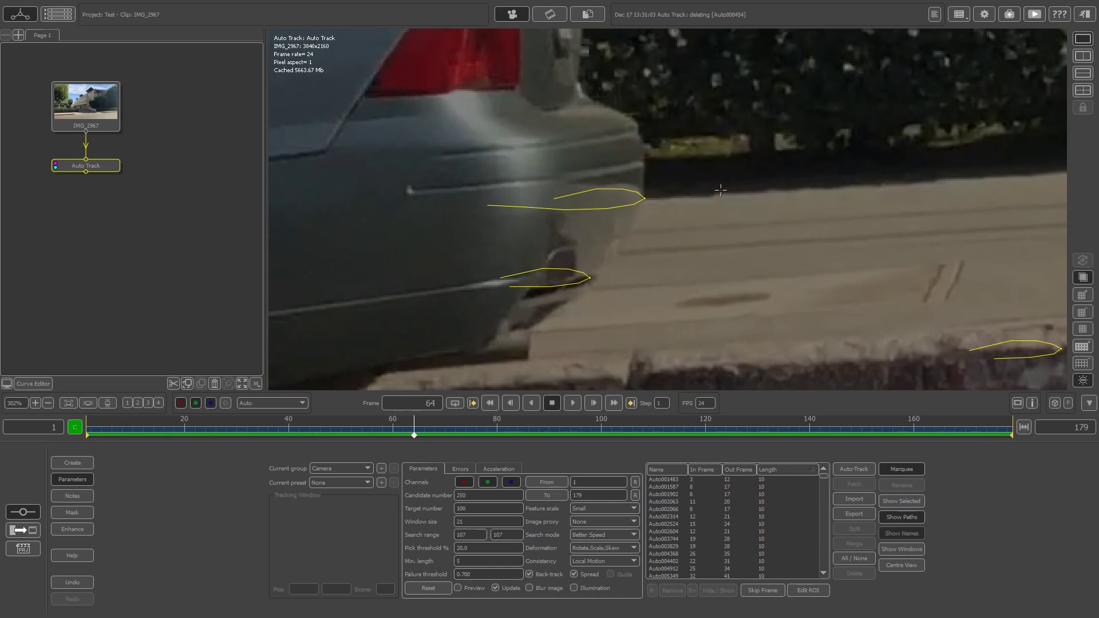
pyautogui.moveTo(402, 433); pyautogui.dragTo(351, 419)
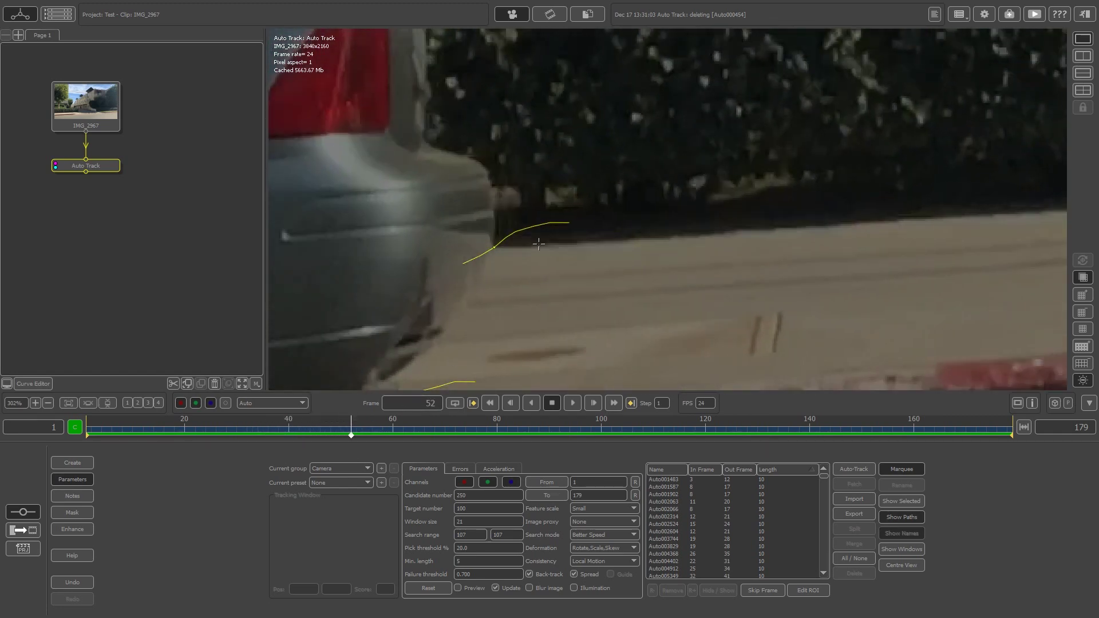
pyautogui.scroll(-4, 563, 196)
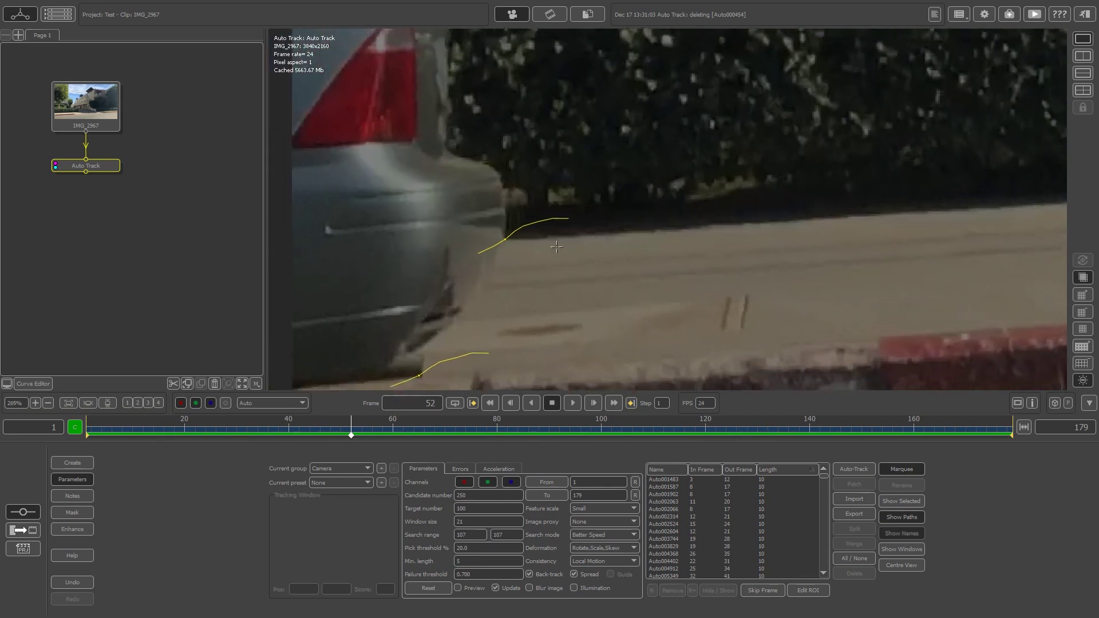
pyautogui.moveTo(552, 290); pyautogui.dragTo(594, 286, button='middle')
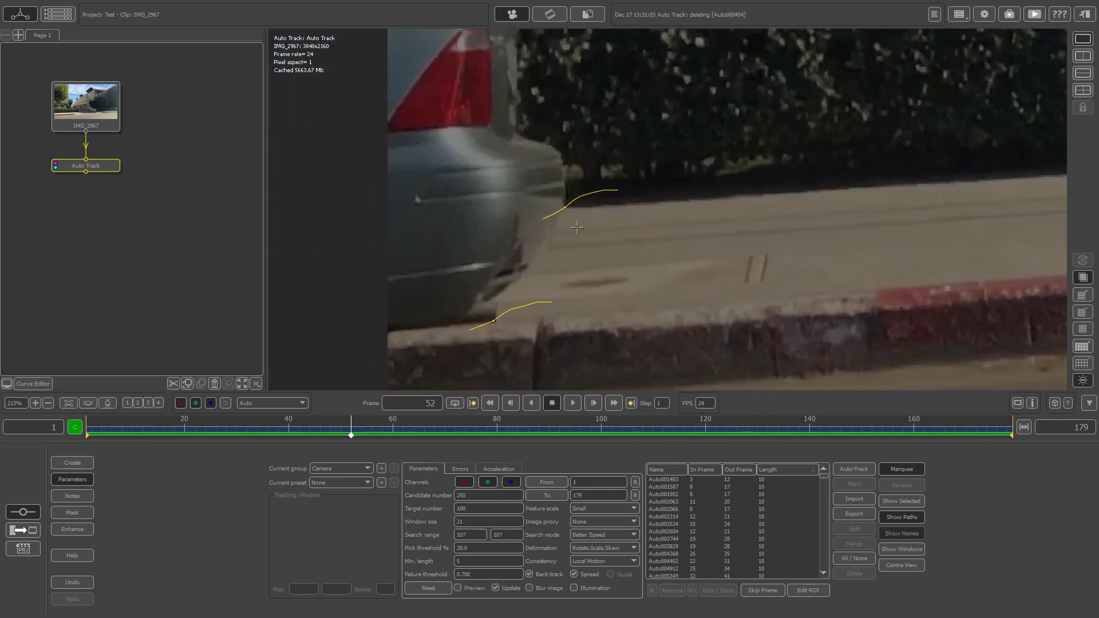
pyautogui.moveTo(538, 188); pyautogui.dragTo(588, 242)
pyautogui.press('Delete')
# Step: Delete the tracker where the car's rear bumper overlaps the sidewalk edge at frame 33
pyautogui.moveTo(336, 434); pyautogui.dragTo(253, 434)
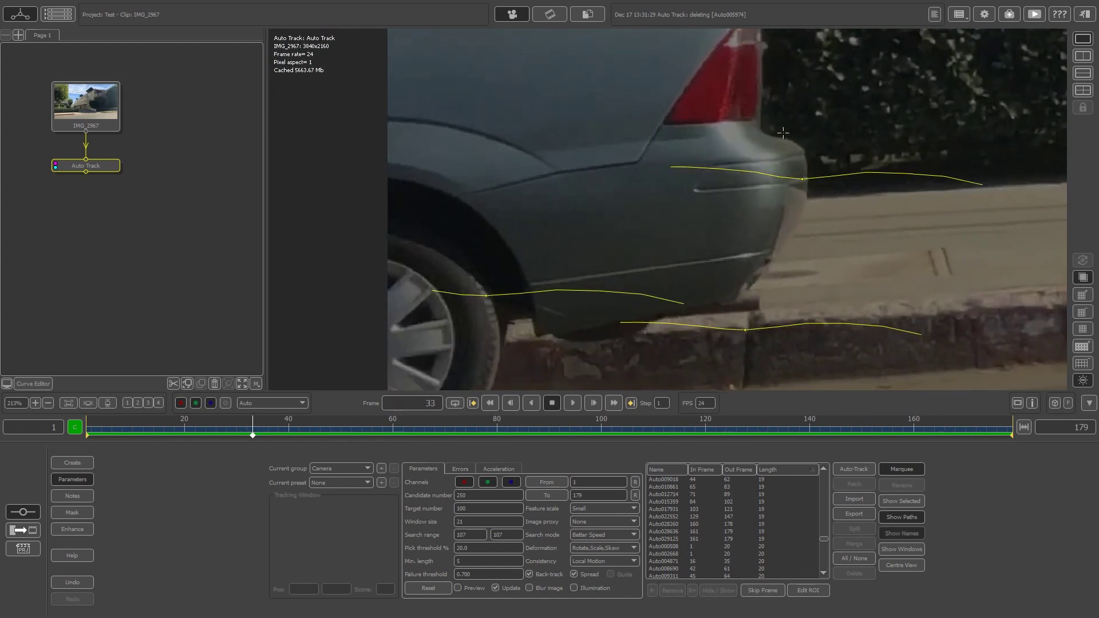
pyautogui.moveTo(783, 133); pyautogui.dragTo(862, 212)
pyautogui.press('Delete')
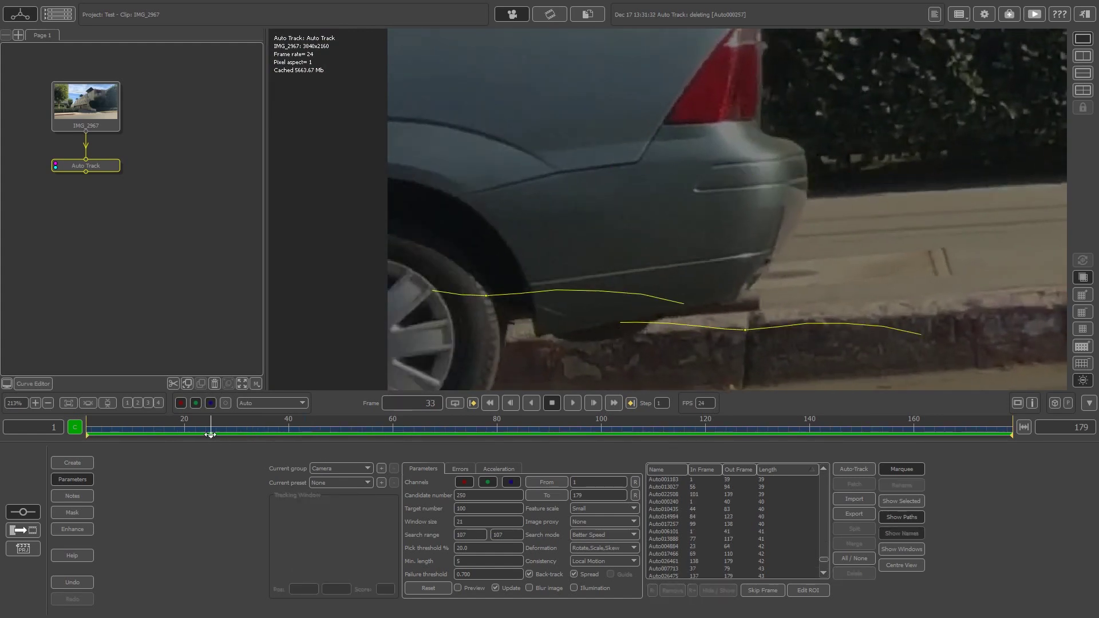
# Step: Delete the trackers at the large rooftop panel's lower corner, where the power line passes over it, at frame 27
pyautogui.moveTo(210, 435)
pyautogui.mouseDown()
pyautogui.moveTo(166, 434)
pyautogui.moveTo(190, 434)
pyautogui.mouseUp()
pyautogui.scroll(-5, 641, 336)
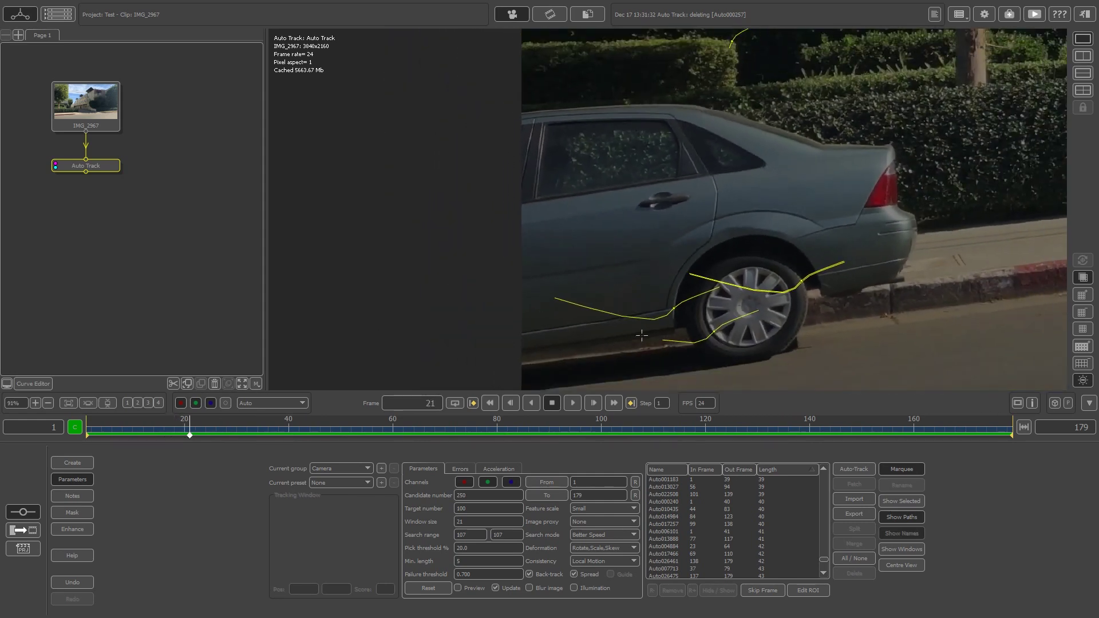
pyautogui.scroll(-7, 642, 337)
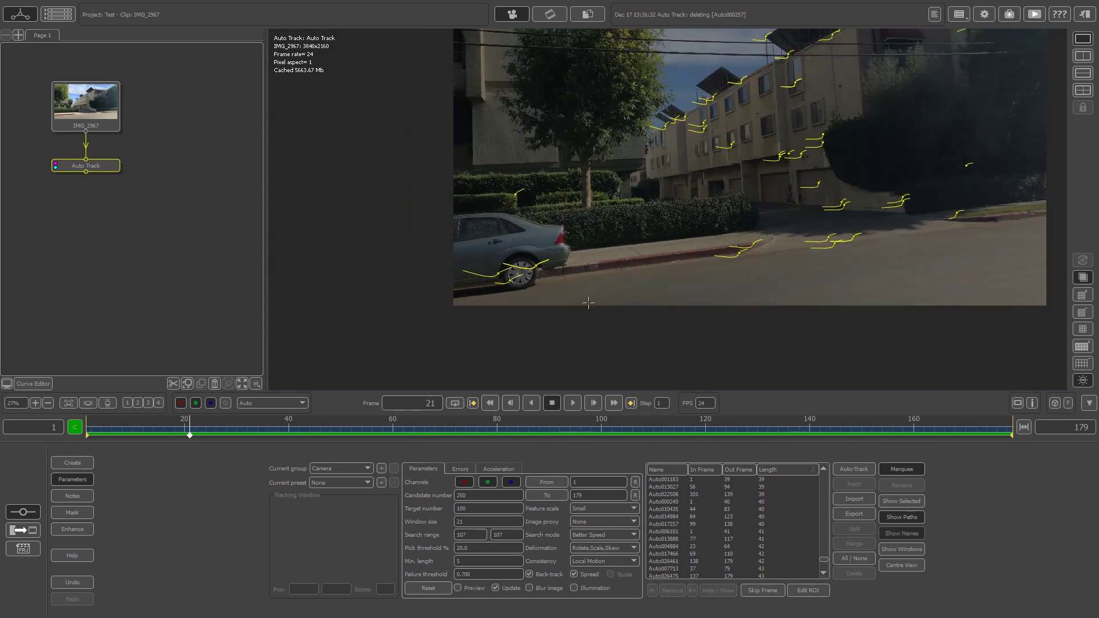
pyautogui.scroll(8, 588, 302)
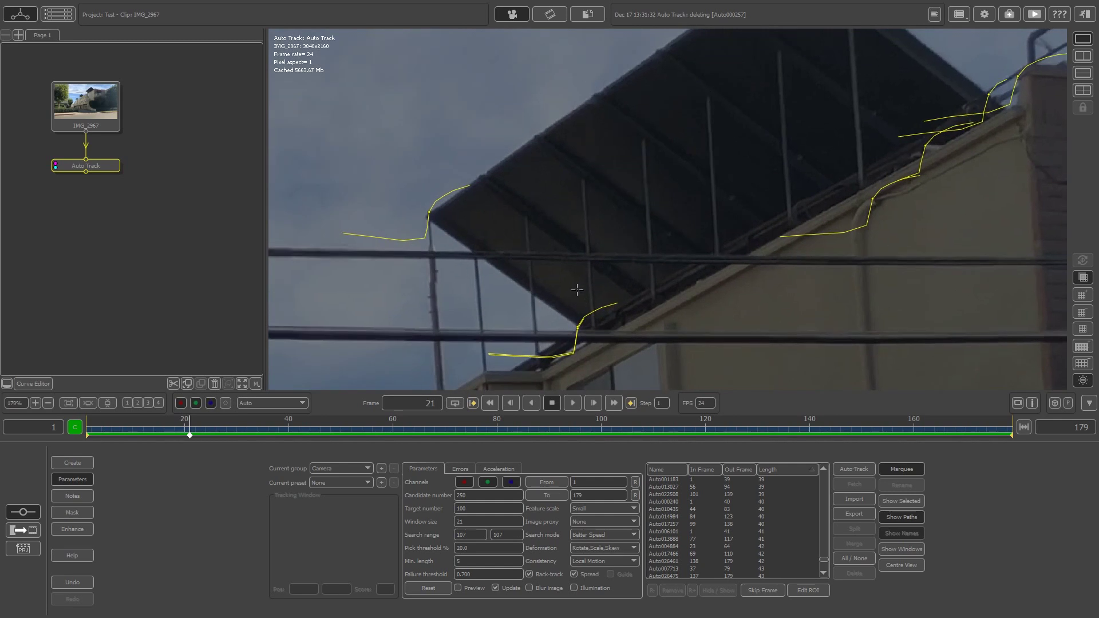
pyautogui.scroll(3, 577, 290)
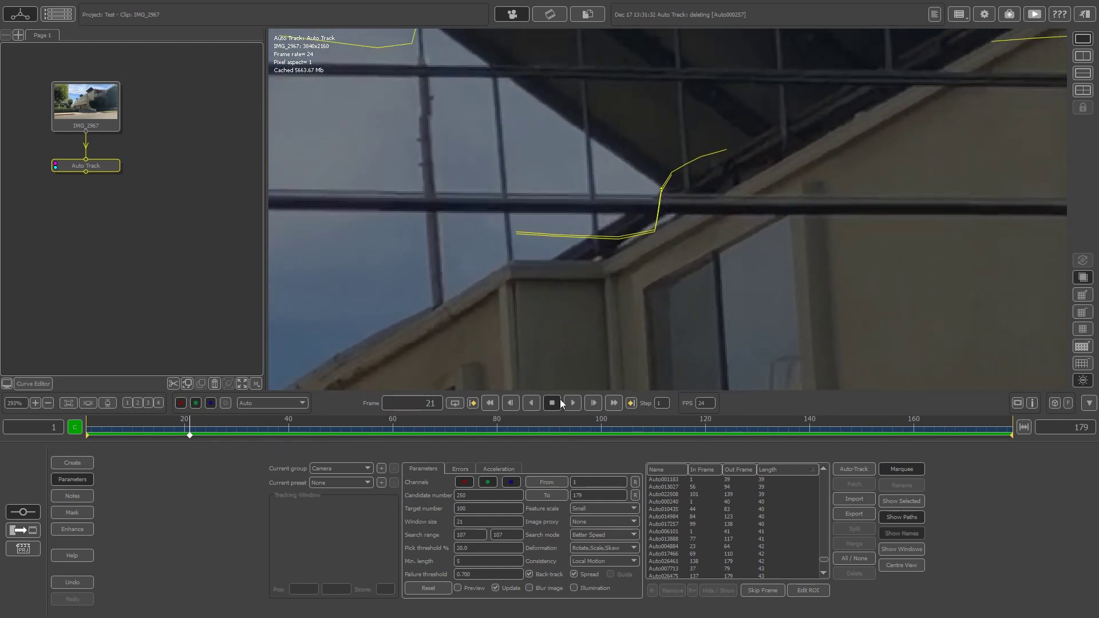
pyautogui.moveTo(189, 427); pyautogui.dragTo(221, 426)
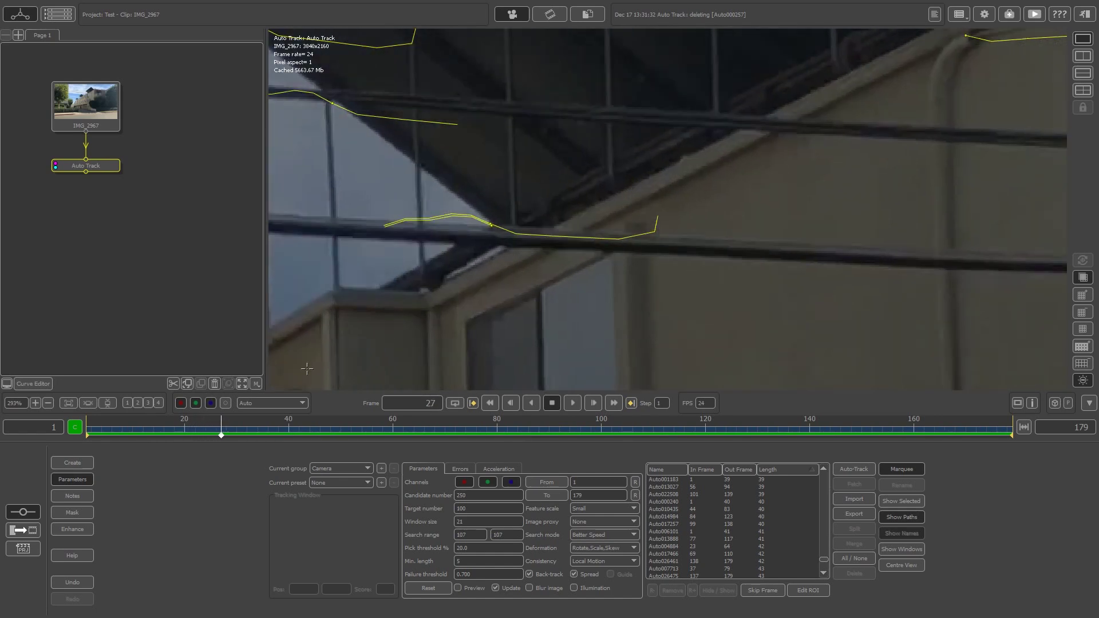
pyautogui.moveTo(525, 271); pyautogui.dragTo(525, 272)
pyautogui.press('Delete')
# Step: Delete the tracker where the upper power line crosses the edge of the large rooftop panel at frame 27
pyautogui.scroll(-2, 416, 167)
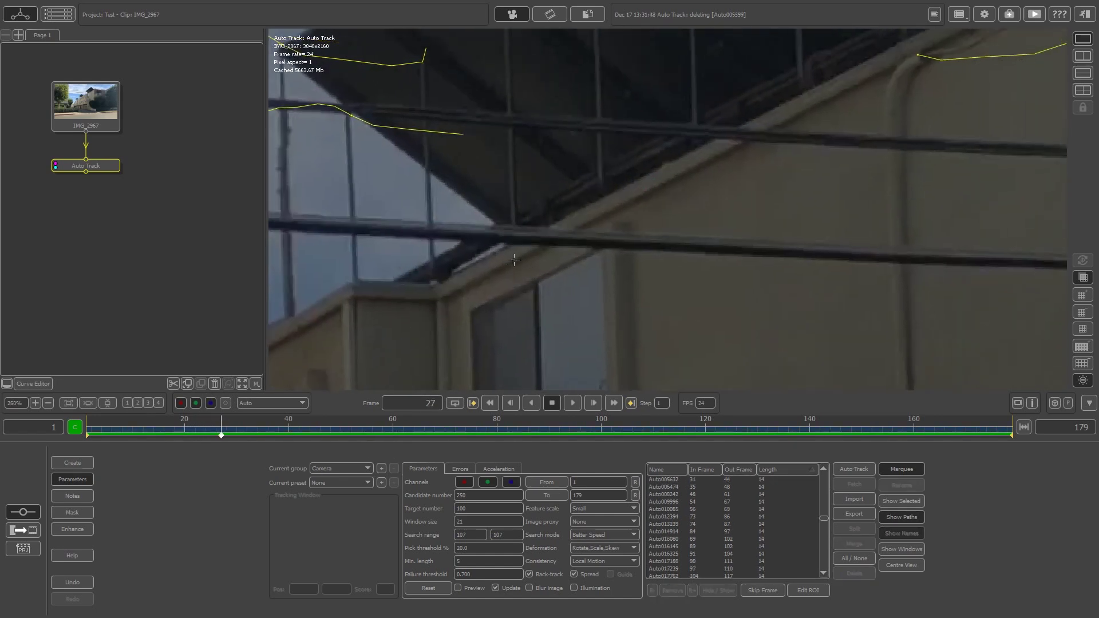
pyautogui.moveTo(734, 250); pyautogui.dragTo(875, 235, button='middle')
pyautogui.click(567, 169)
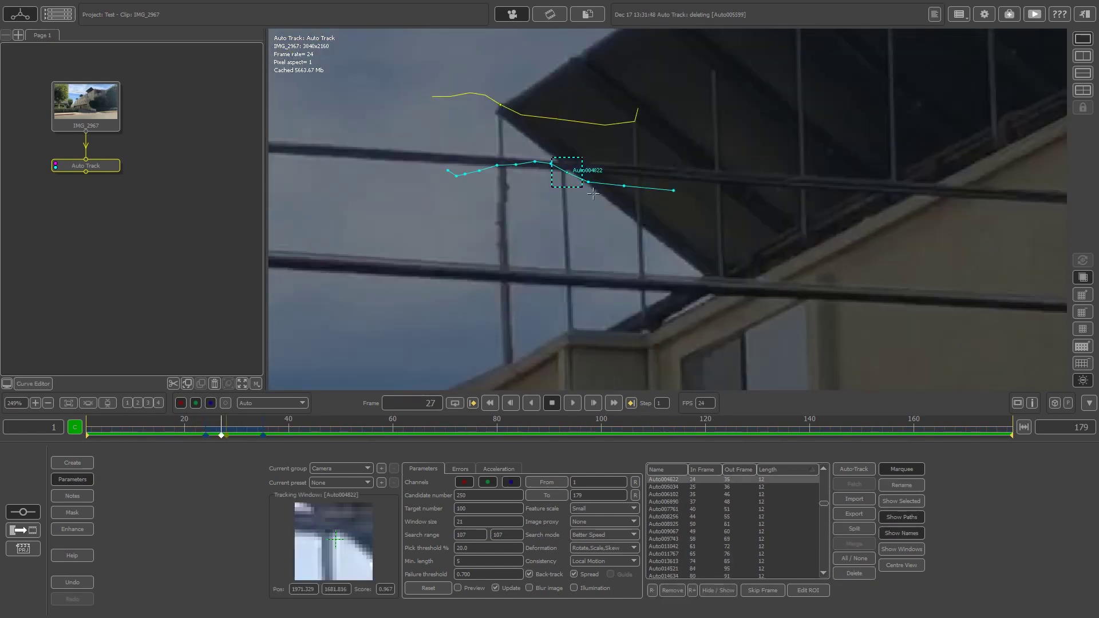
pyautogui.press('Delete')
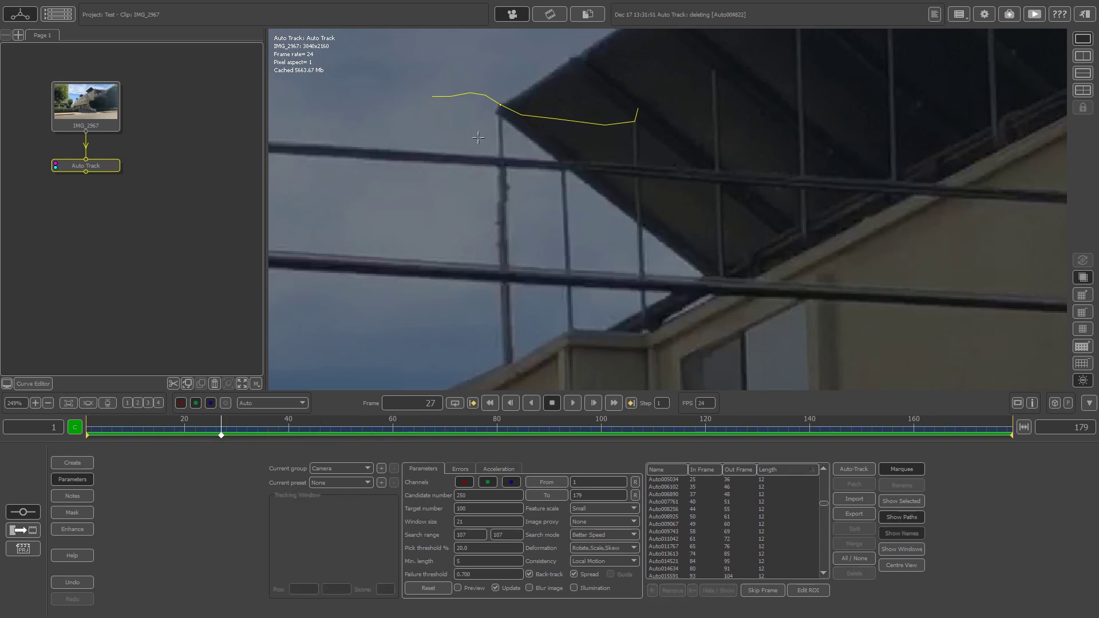
# Step: Check the tracker on the large rooftop panel's outer corner and delete those where the lower power line crosses its supports at frame 15
pyautogui.click(500, 105)
pyautogui.moveTo(222, 432); pyautogui.dragTo(159, 430)
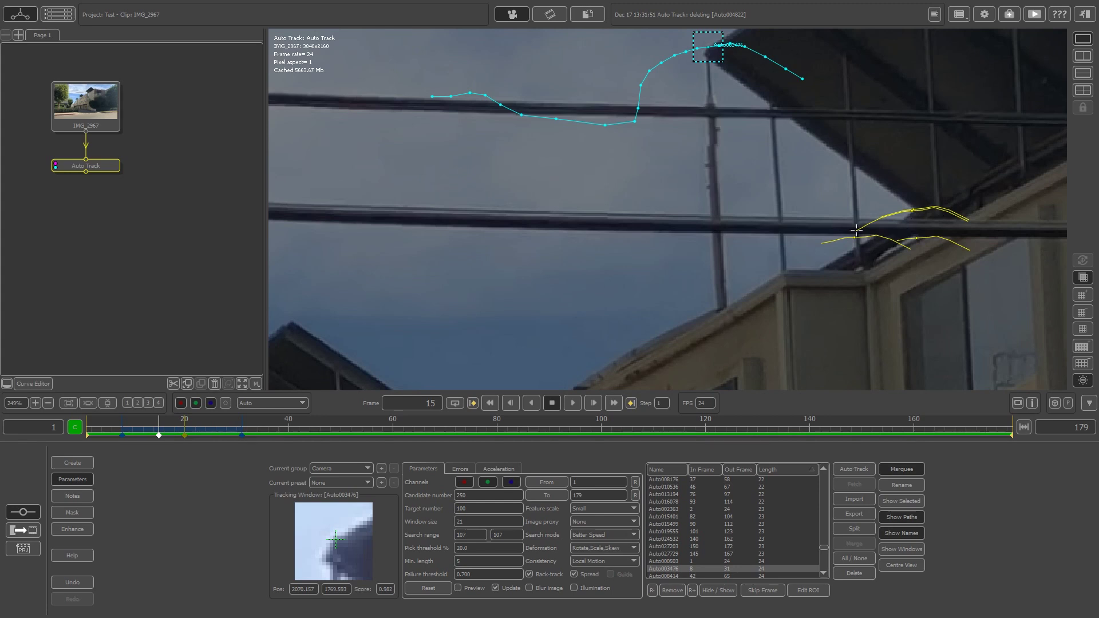
pyautogui.moveTo(828, 230); pyautogui.dragTo(973, 255)
pyautogui.press('Delete')
pyautogui.scroll(-3, 574, 332)
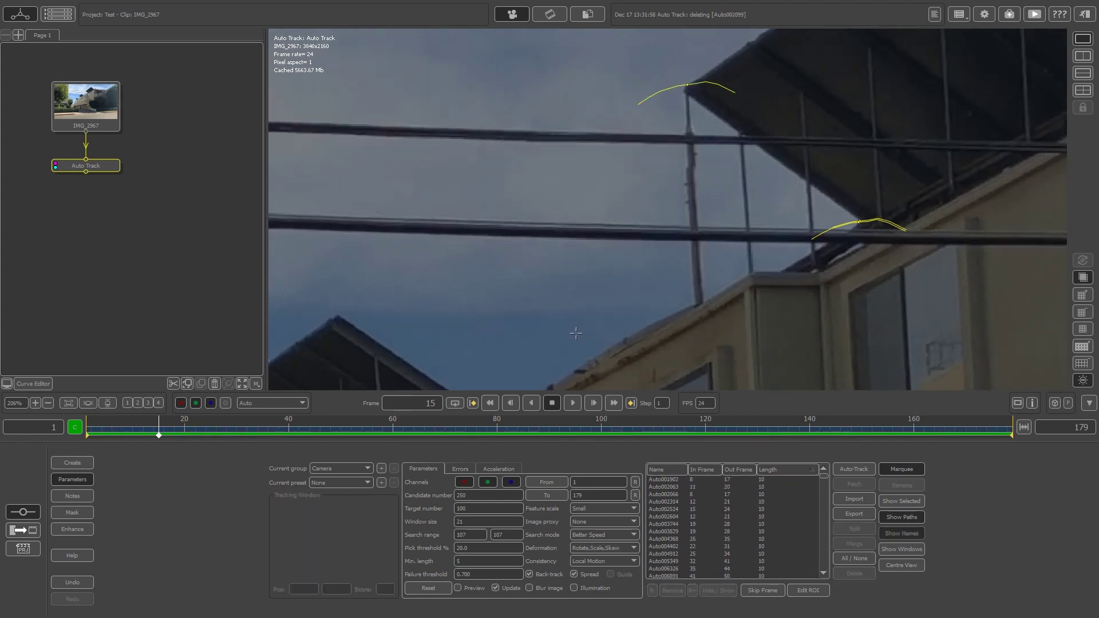
pyautogui.scroll(-5, 565, 354)
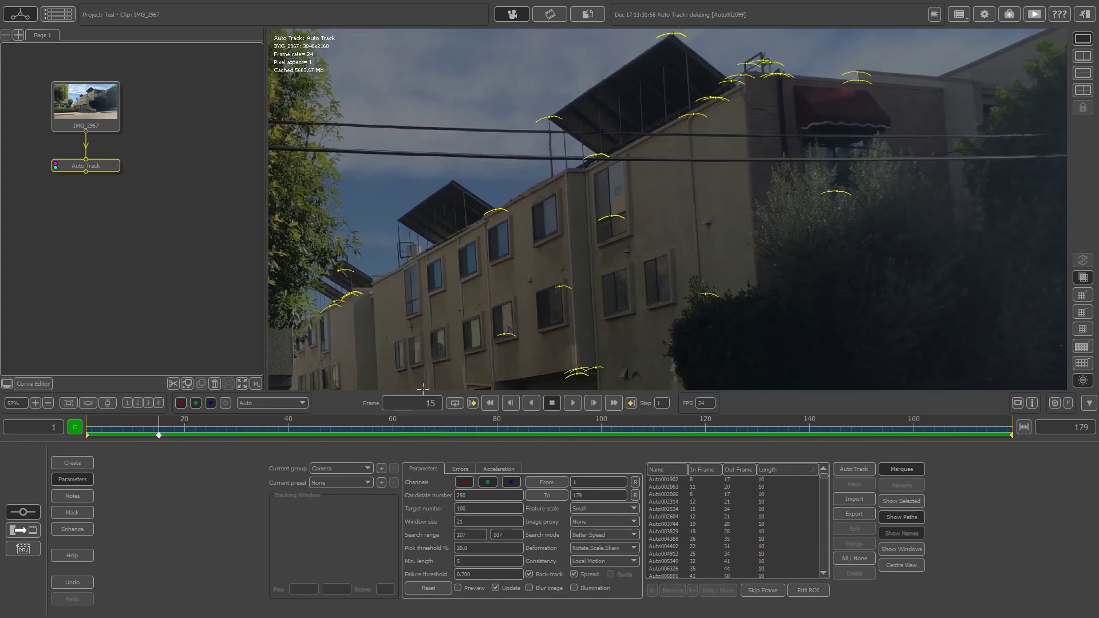
# Step: Delete the trackers where the power lines overlap the large rooftop panel's lower edge at frame 55
pyautogui.moveTo(211, 435); pyautogui.dragTo(367, 434)
pyautogui.moveTo(484, 126); pyautogui.dragTo(528, 165)
pyautogui.press('Delete')
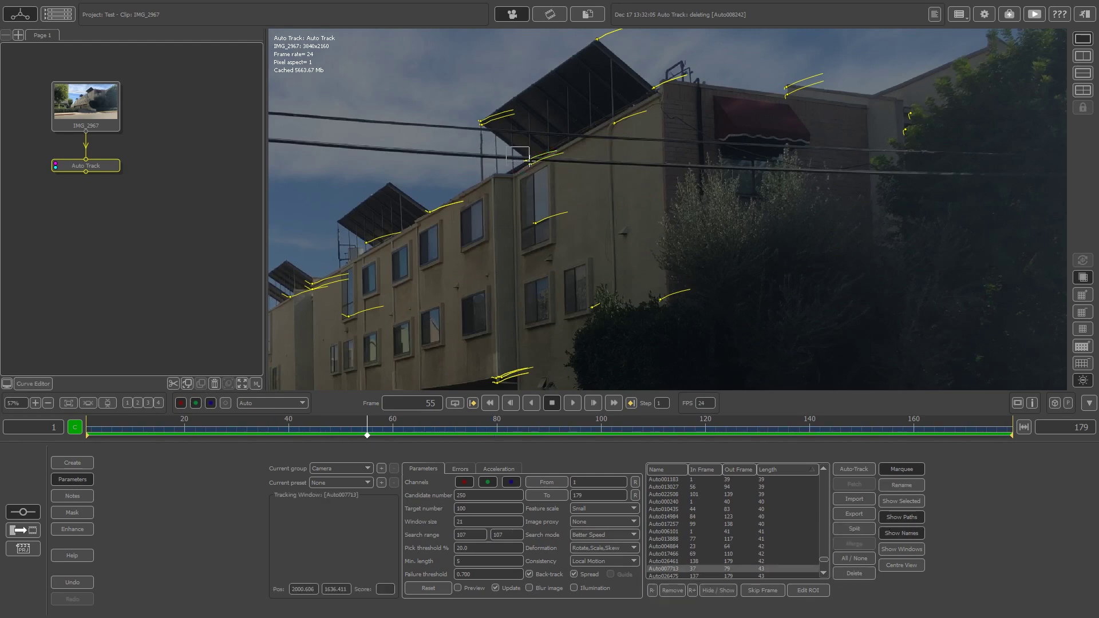
pyautogui.press('Delete')
pyautogui.press('Delete')
# Step: Delete the trackers along the edge of the right-hand tree beside the brick building at frame 126
pyautogui.moveTo(450, 429); pyautogui.dragTo(739, 428)
pyautogui.moveTo(866, 77); pyautogui.dragTo(1086, 255)
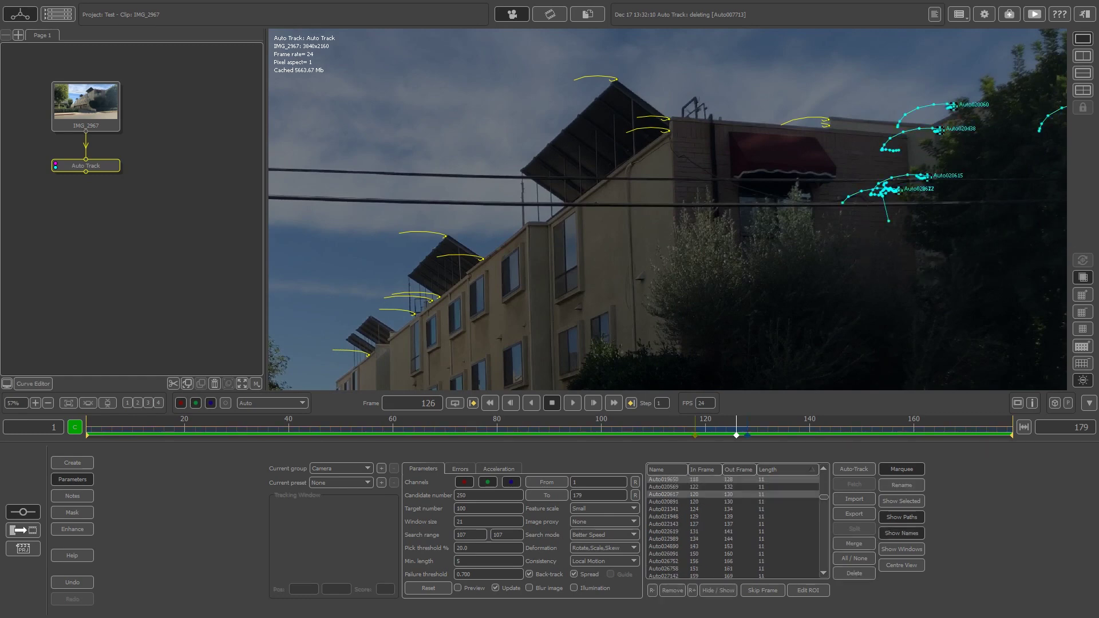
pyautogui.press('Delete')
pyautogui.press('Delete')
# Step: Delete the trackers on the large left tree's crown at frame 126
pyautogui.scroll(-5, 774, 170)
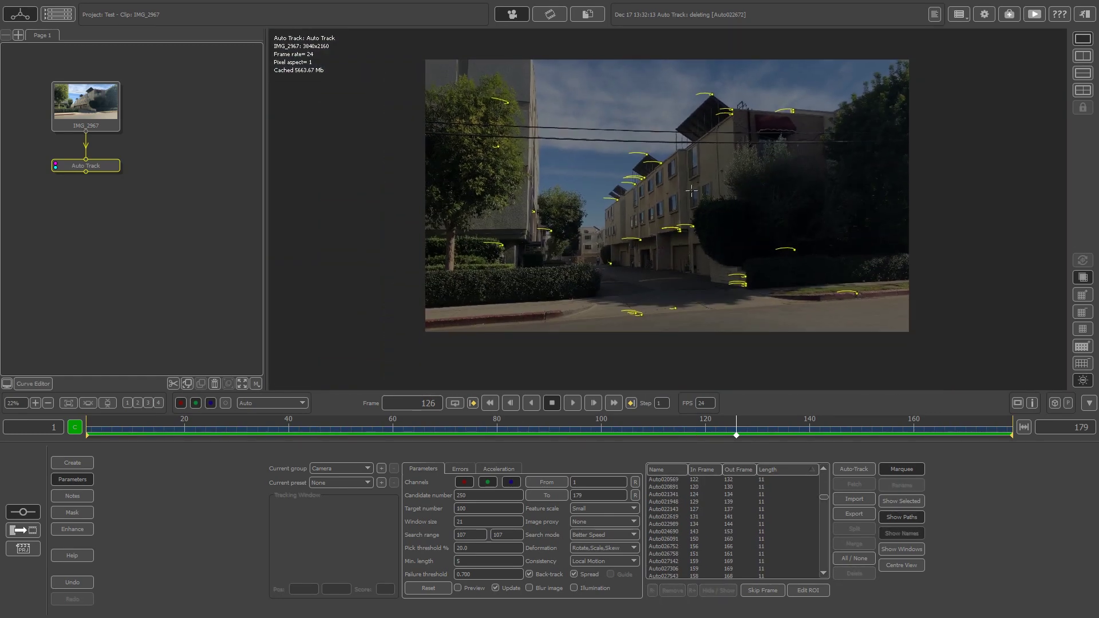
pyautogui.moveTo(468, 84); pyautogui.dragTo(519, 165)
pyautogui.press('Delete')
pyautogui.press('Delete')
# Step: Delete the tracker where the lower power line meets the roofline under the large rooftop panel at frame 173
pyautogui.moveTo(738, 428); pyautogui.dragTo(982, 417)
pyautogui.scroll(8, 727, 126)
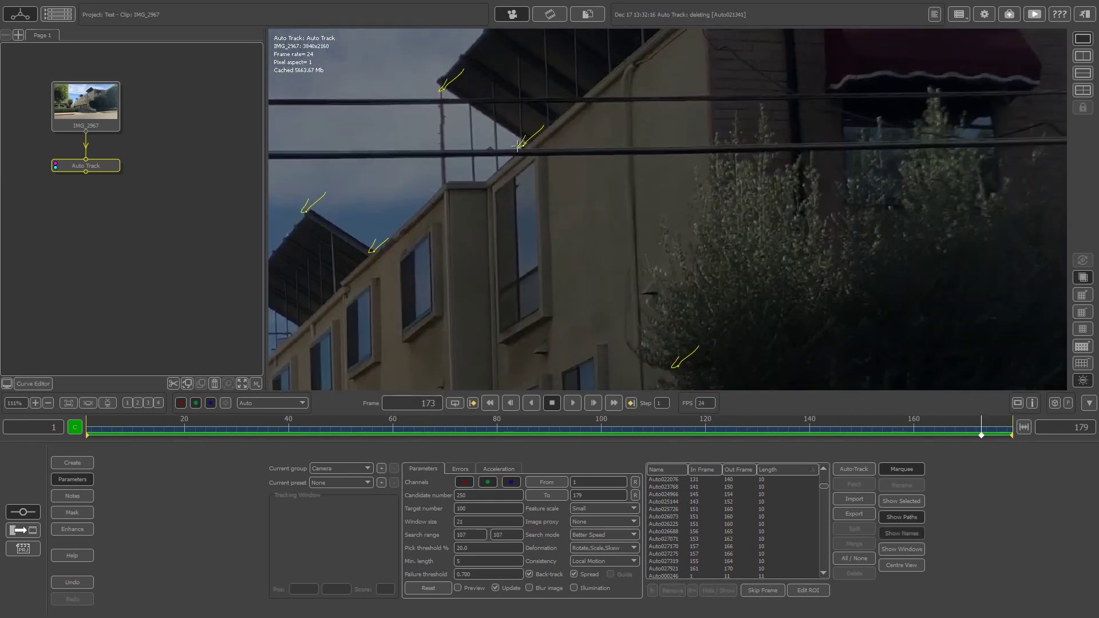
pyautogui.click(523, 143)
pyautogui.press('Delete')
pyautogui.scroll(-8, 568, 252)
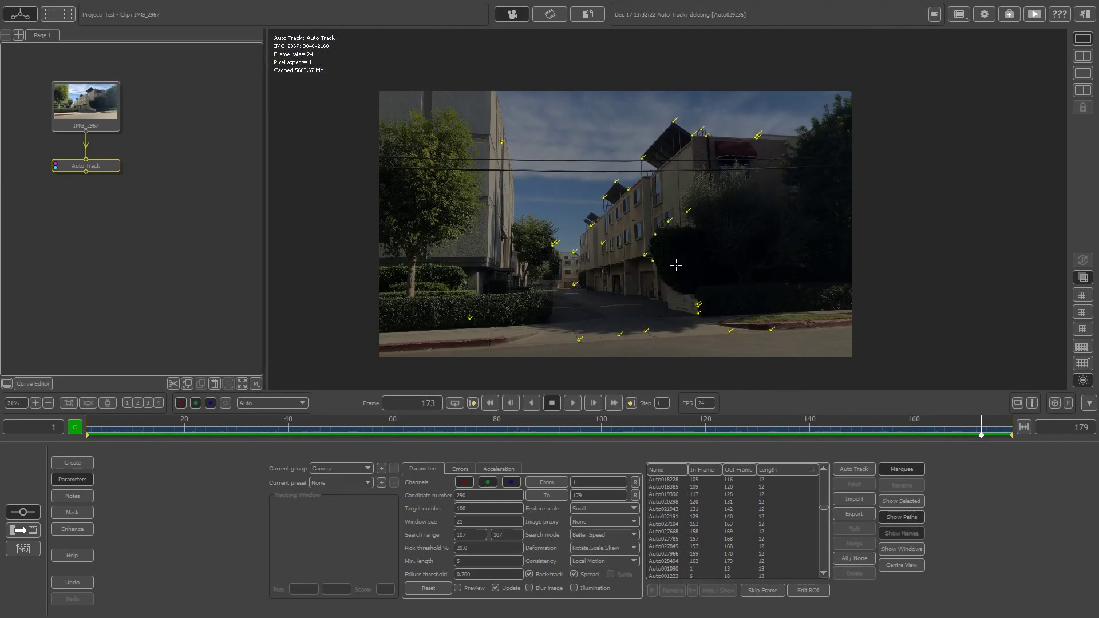
# Step: Trim the tracker on the low block wall's upper corner by removing its stray keyframe before frame 107
pyautogui.scroll(1, 637, 229)
pyautogui.moveTo(638, 230); pyautogui.dragTo(664, 249, button='middle')
pyautogui.moveTo(831, 428); pyautogui.dragTo(638, 449)
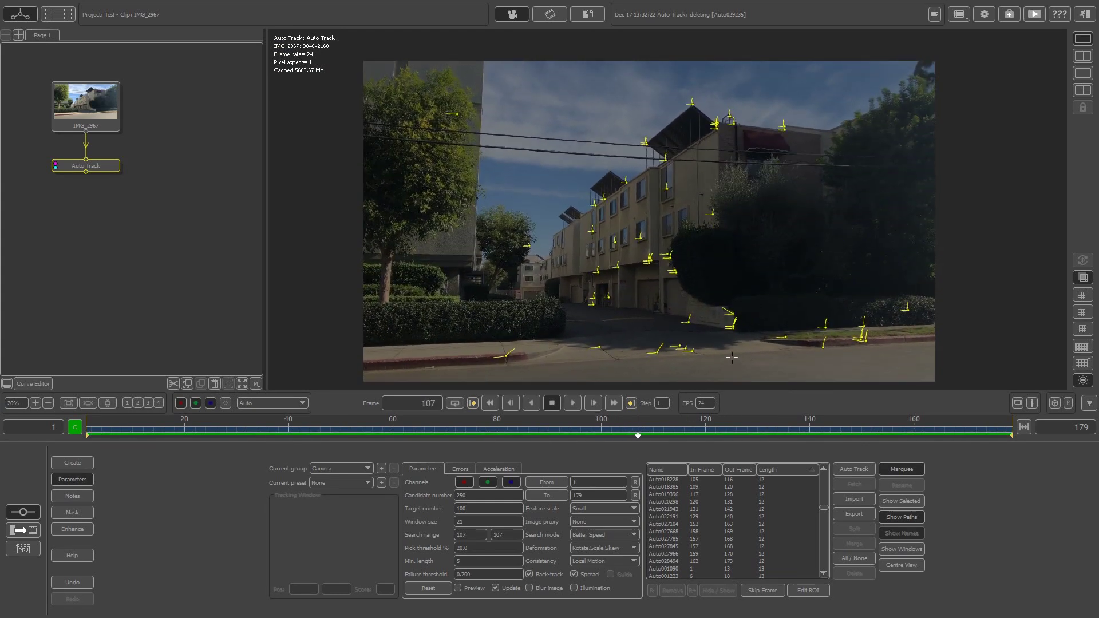
pyautogui.scroll(10, 731, 357)
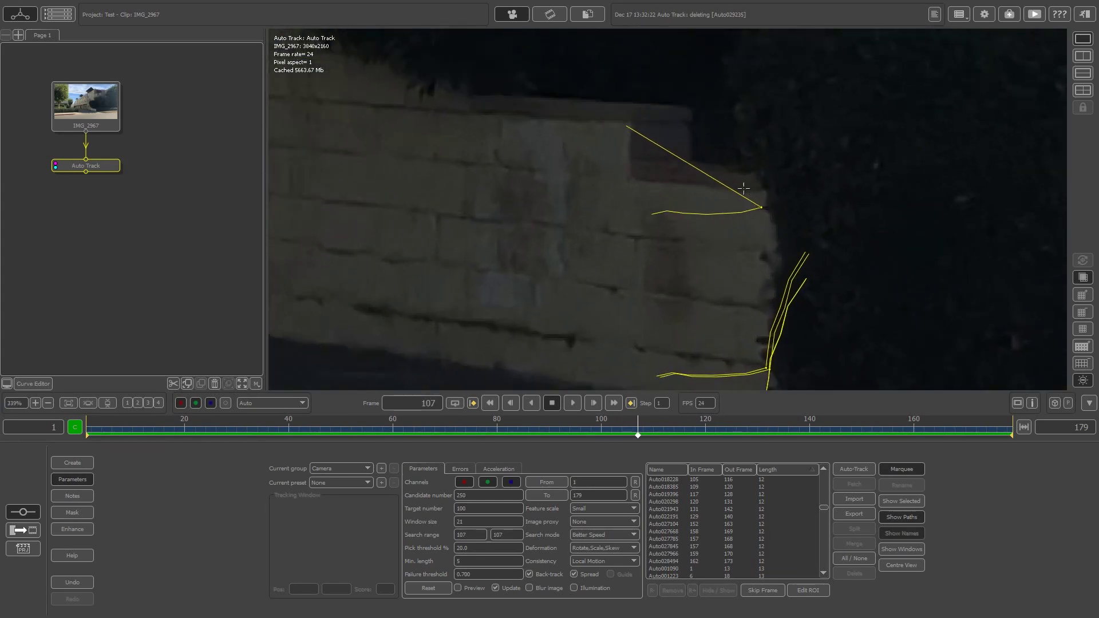
pyautogui.click(761, 207)
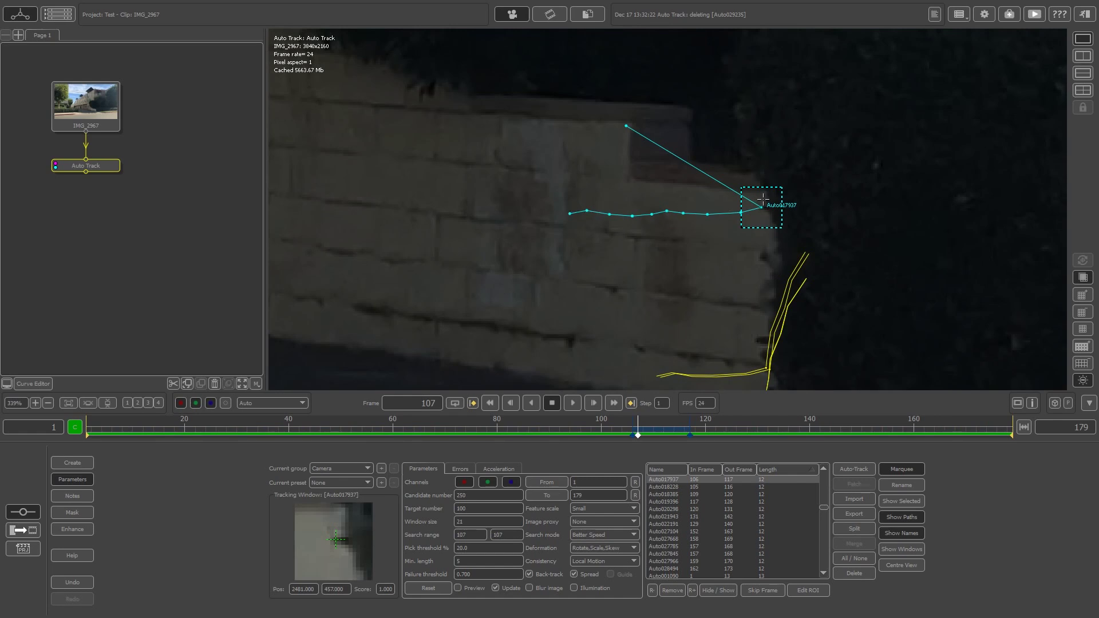
pyautogui.moveTo(640, 433); pyautogui.dragTo(639, 430)
pyautogui.click(653, 591)
pyautogui.scroll(-10, 745, 259)
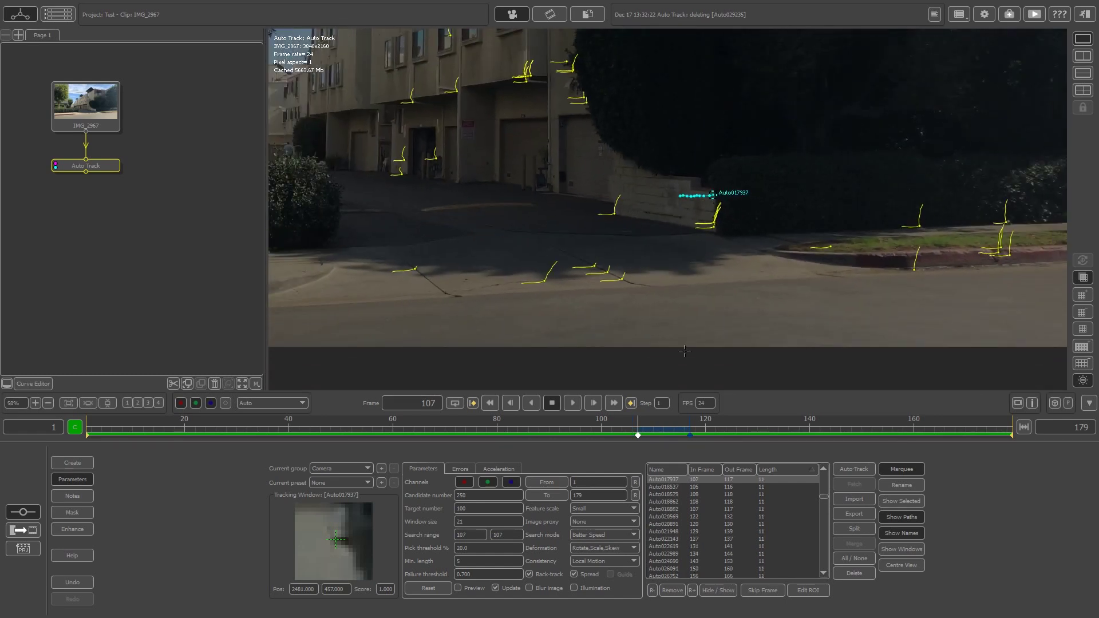
# Step: Trim the tracker at the hedge edge above the garage by removing its stray keyframe before frame 109
pyautogui.moveTo(929, 272); pyautogui.dragTo(809, 281, button='middle')
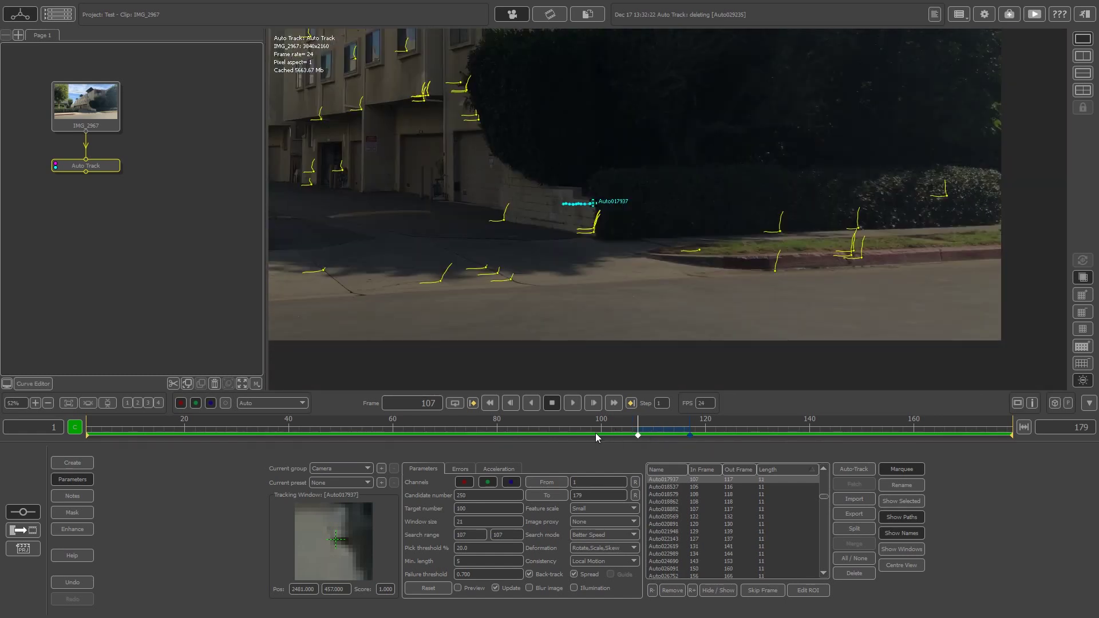
pyautogui.moveTo(638, 430)
pyautogui.mouseDown()
pyautogui.moveTo(689, 425)
pyautogui.moveTo(643, 426)
pyautogui.mouseUp()
pyautogui.scroll(5, 527, 231)
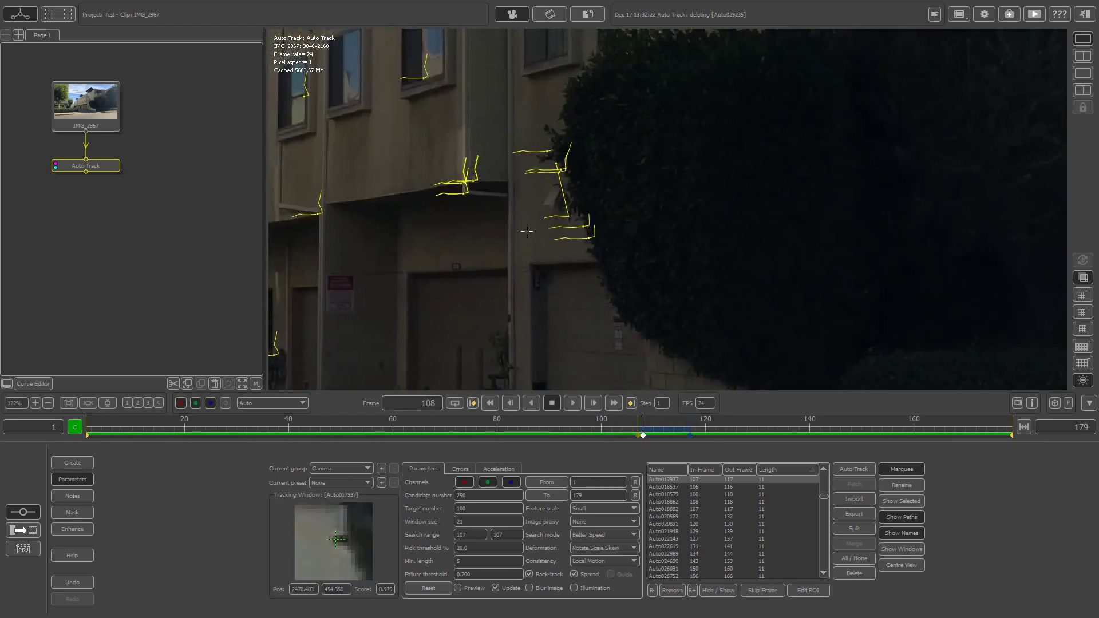
pyautogui.scroll(6, 527, 230)
pyautogui.click(594, 122)
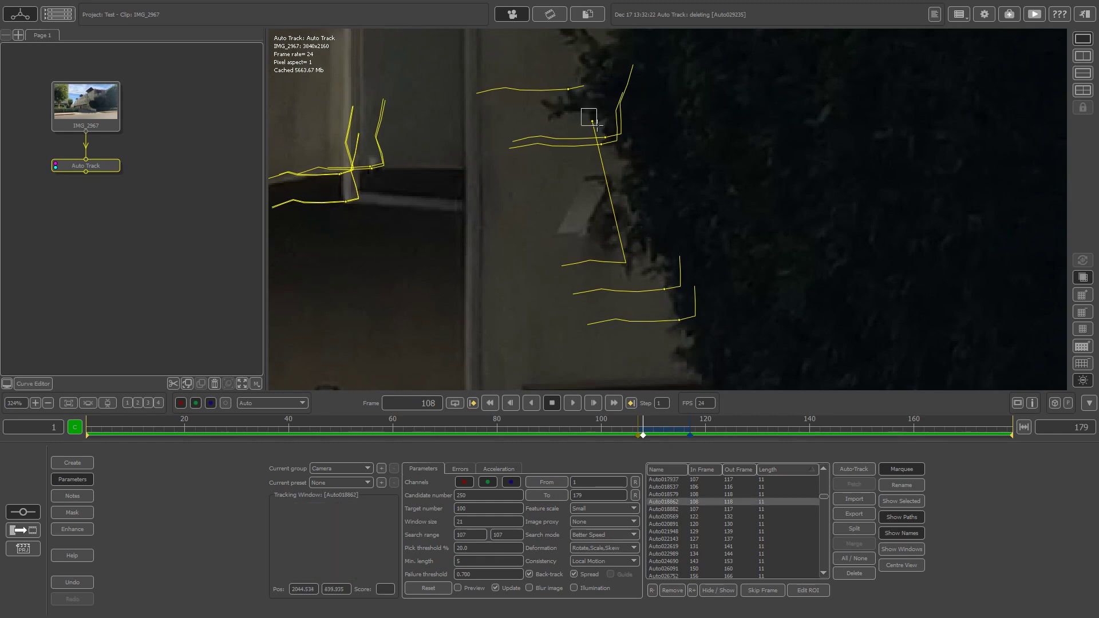
pyautogui.moveTo(646, 437)
pyautogui.mouseDown()
pyautogui.moveTo(659, 435)
pyautogui.moveTo(640, 435)
pyautogui.moveTo(649, 435)
pyautogui.mouseUp()
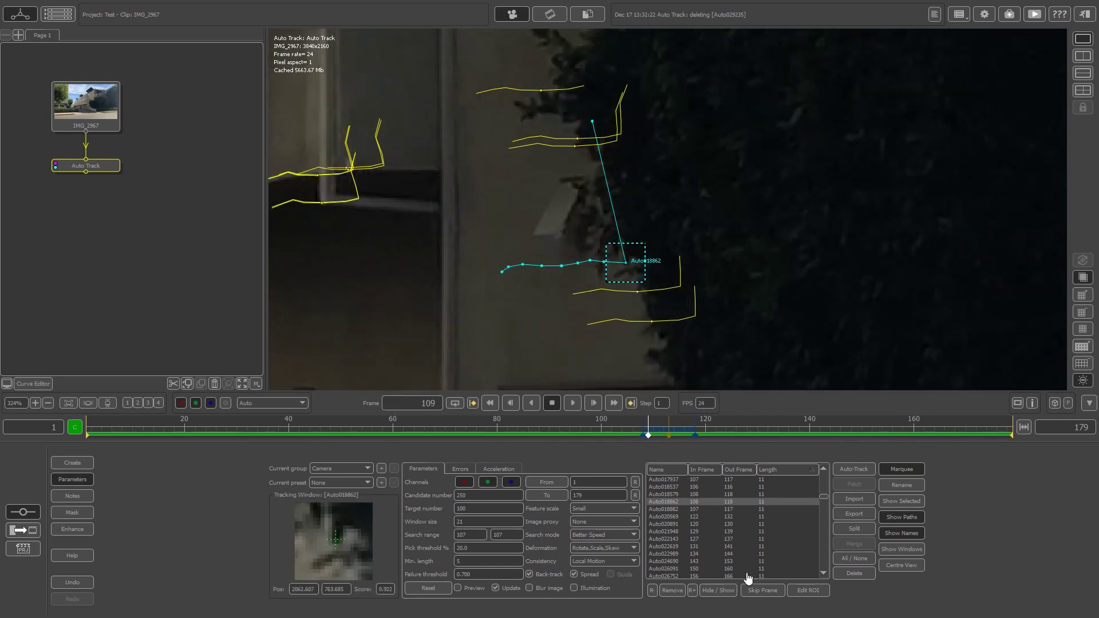
pyautogui.click(653, 591)
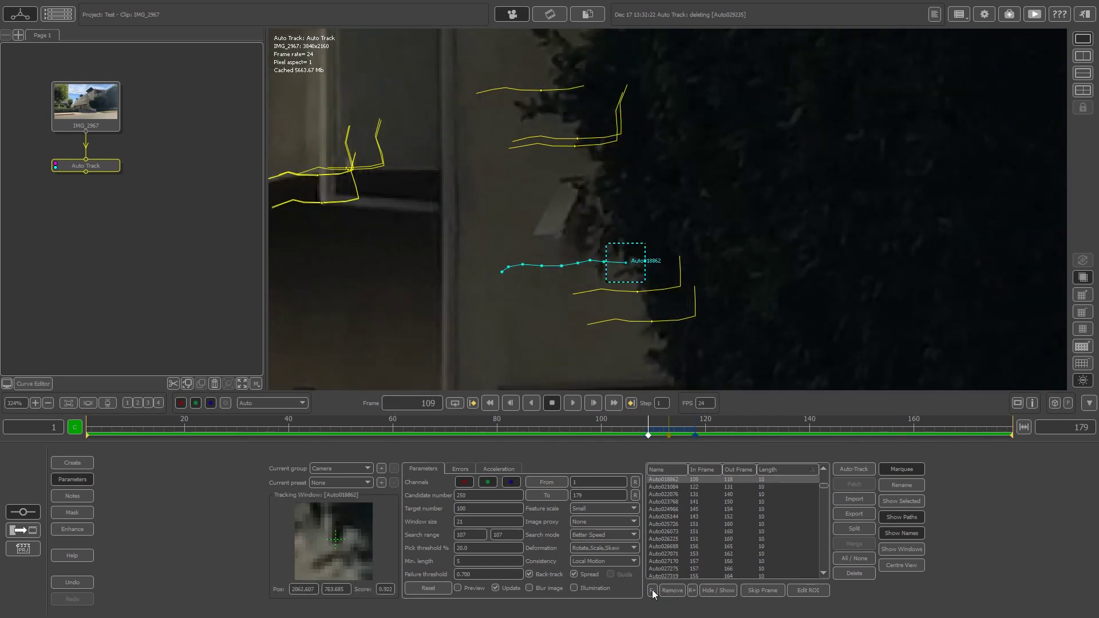
# Step: Review the remaining tracker paths across the whole image at frames 109 and 58
pyautogui.moveTo(611, 210); pyautogui.dragTo(616, 345, button='right')
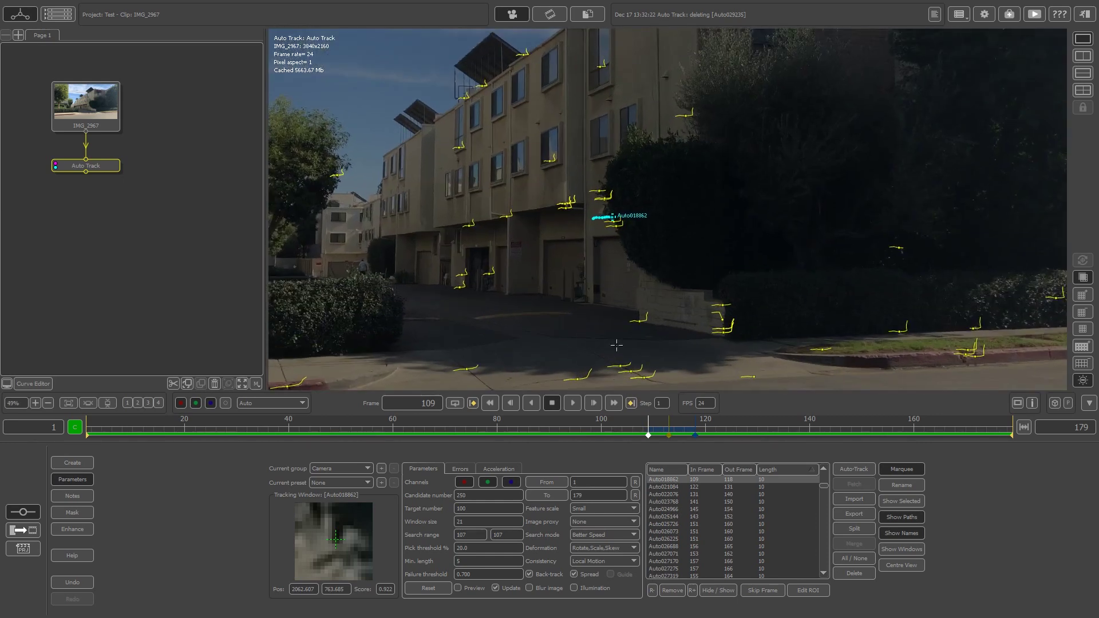
pyautogui.moveTo(709, 203); pyautogui.dragTo(705, 223, button='right')
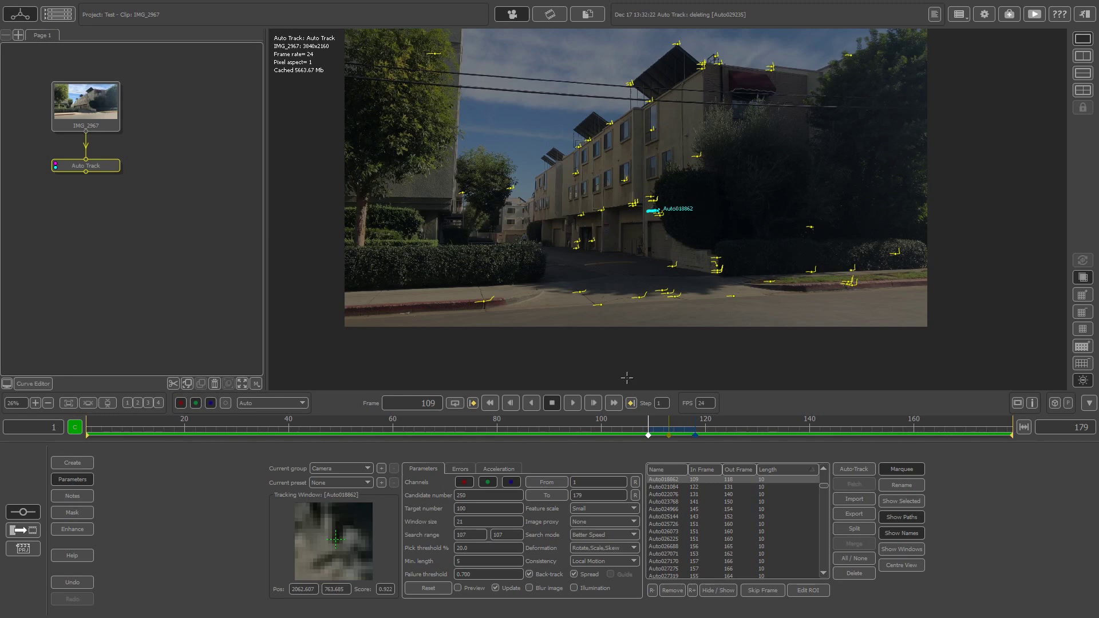
pyautogui.moveTo(655, 427); pyautogui.dragTo(382, 423)
pyautogui.scroll(-10, 599, 241)
pyautogui.moveTo(599, 241); pyautogui.dragTo(607, 273, button='middle')
pyautogui.scroll(12, 598, 252)
pyautogui.scroll(-3, 597, 223)
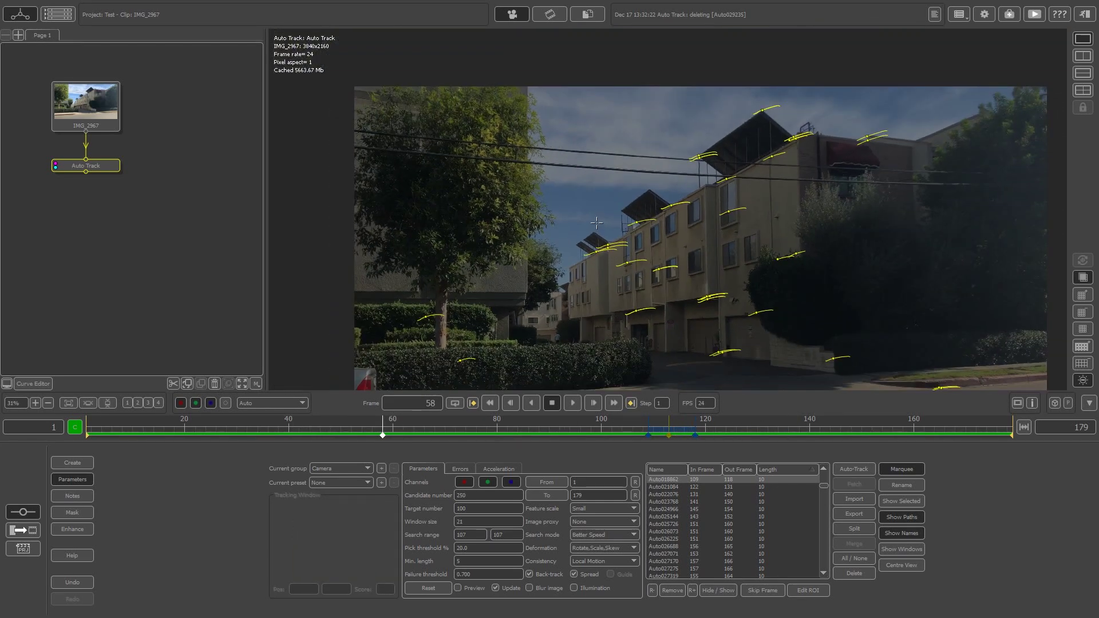
pyautogui.scroll(-5, 598, 224)
pyautogui.moveTo(751, 301); pyautogui.dragTo(732, 240, button='middle')
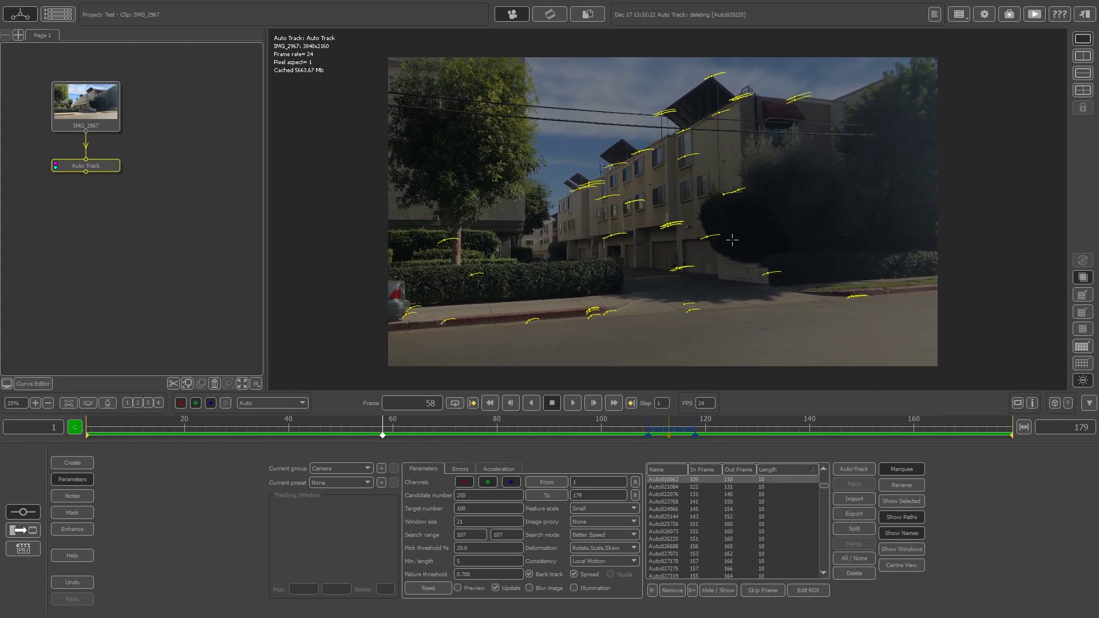
# Step: Add a User Track node connected to the output of the Auto Track node
pyautogui.rightClick(98, 169)
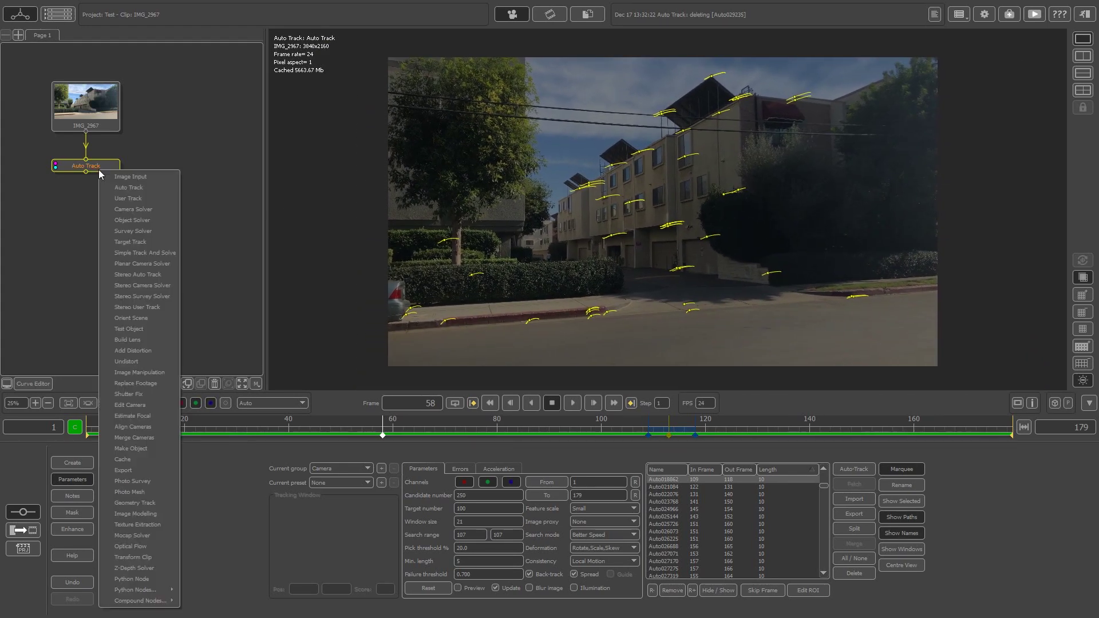
pyautogui.click(153, 150)
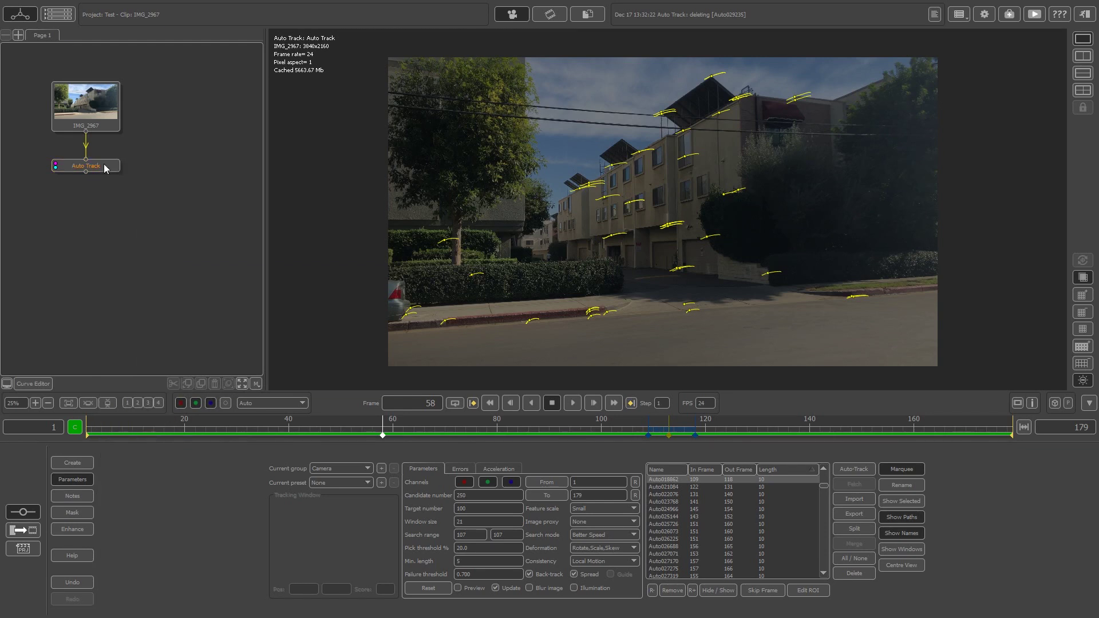
pyautogui.rightClick(104, 164)
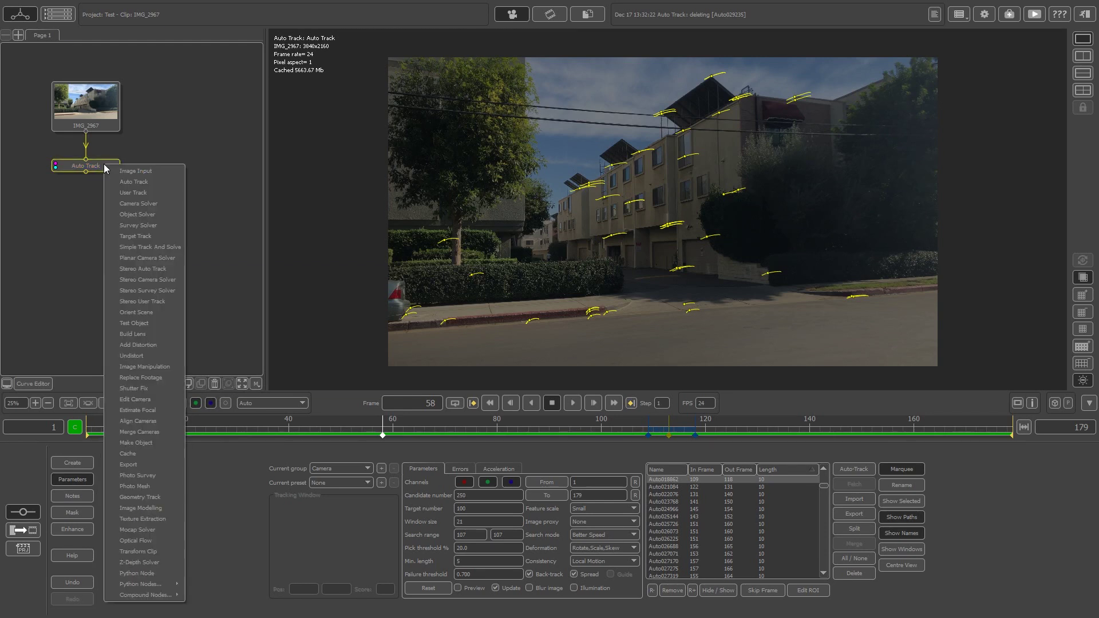
pyautogui.click(142, 194)
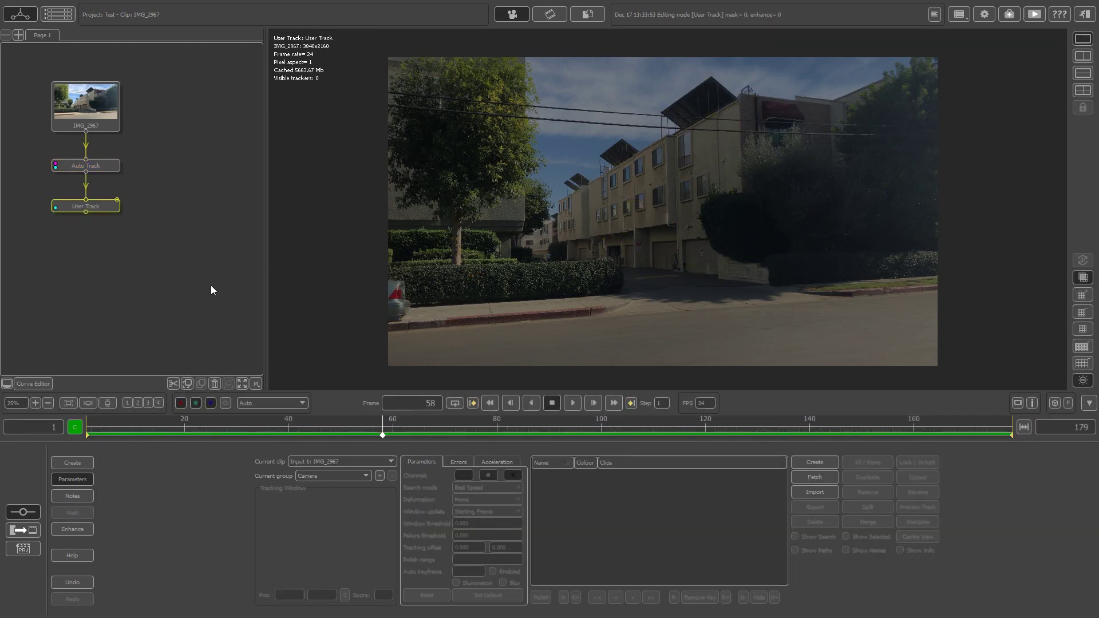
# Step: Create a tracker on the peak of the large slanted rooftop panel at frame 58 and shrink its pattern box
pyautogui.scroll(2, 661, 216)
pyautogui.moveTo(660, 155); pyautogui.dragTo(610, 225, button='middle')
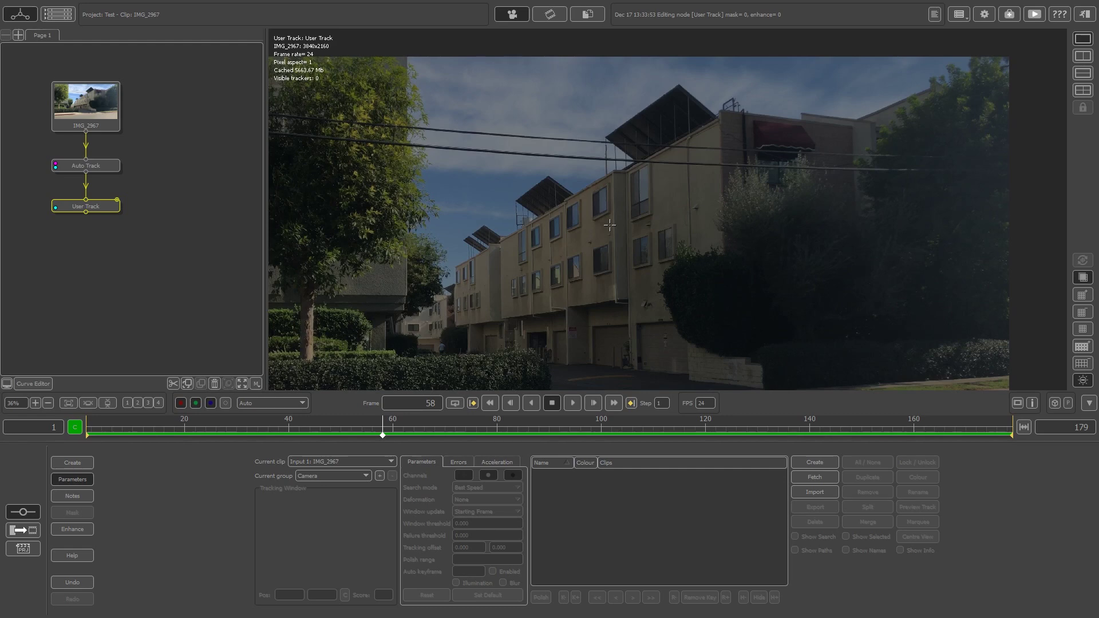
pyautogui.click(814, 463)
pyautogui.scroll(4, 639, 218)
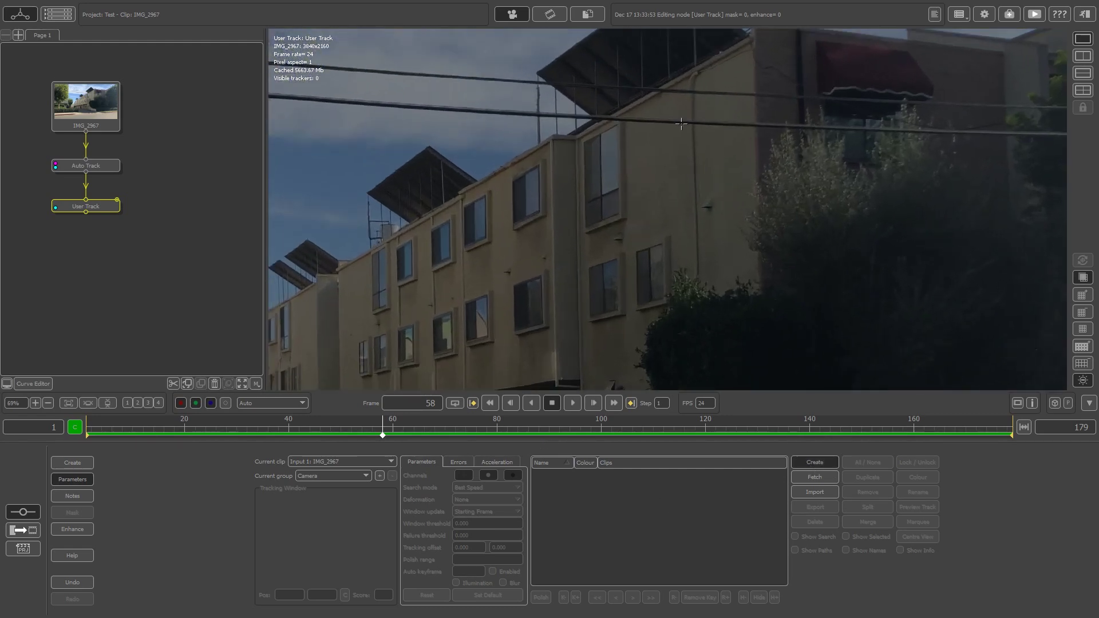
pyautogui.scroll(5, 639, 218)
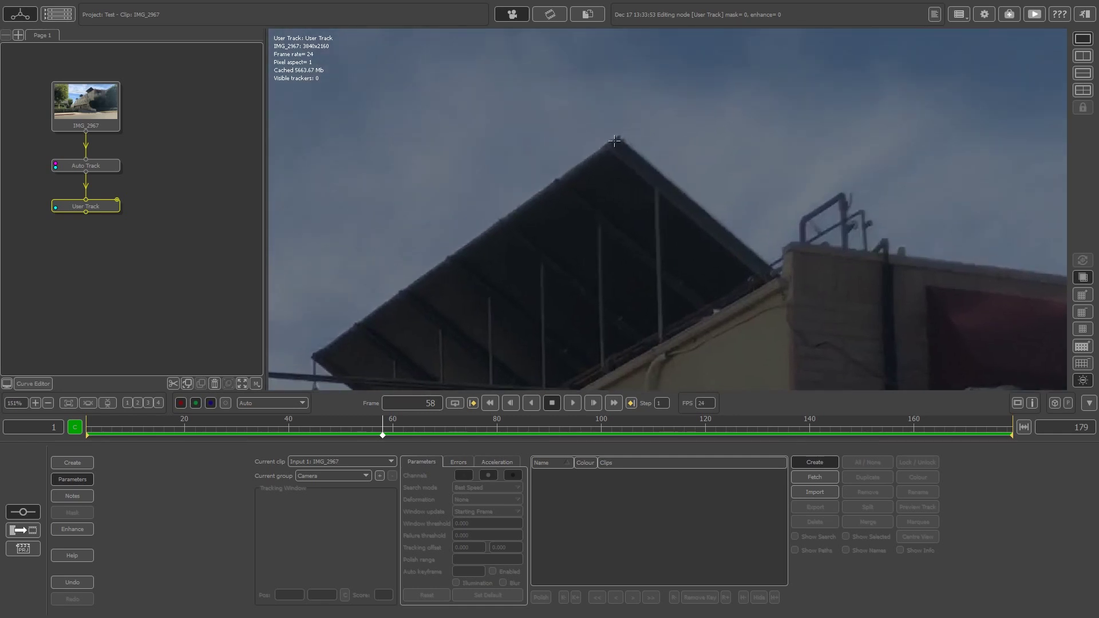
pyautogui.click(615, 140)
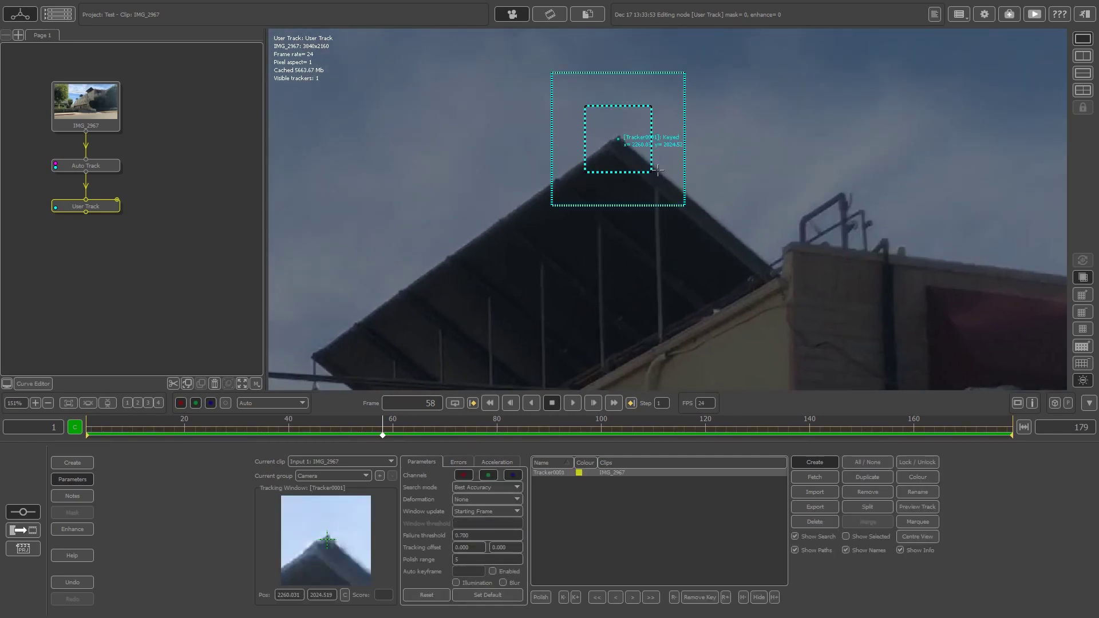
pyautogui.moveTo(655, 171); pyautogui.dragTo(636, 156)
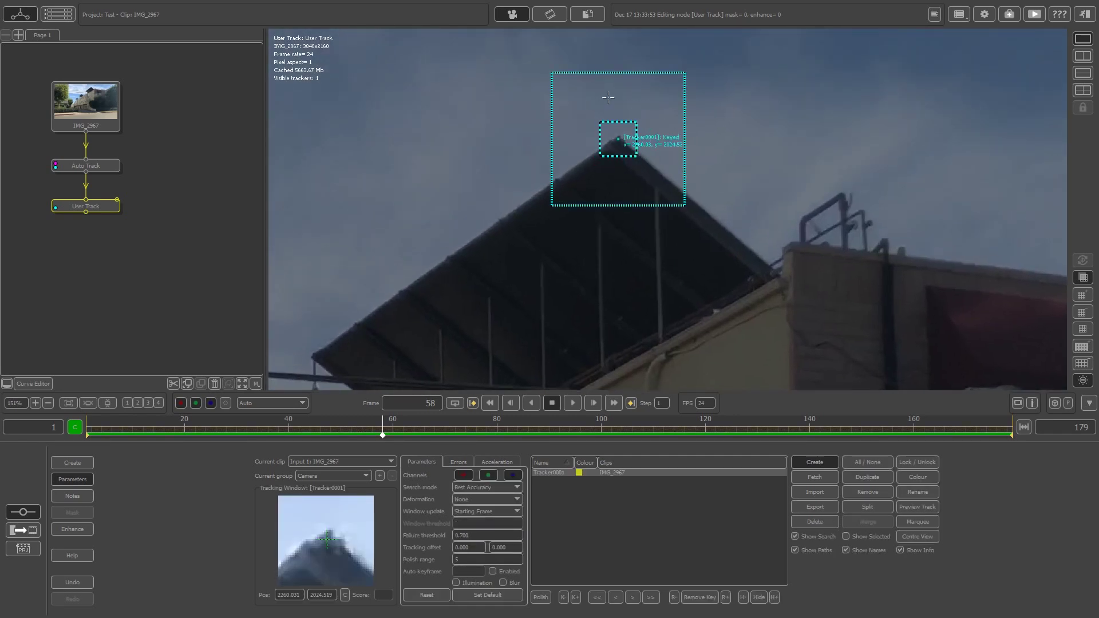
# Step: Delete the tracker on the large rooftop panel's peak
pyautogui.scroll(-11, 608, 97)
pyautogui.moveTo(617, 205); pyautogui.dragTo(638, 201, button='middle')
pyautogui.scroll(7, 569, 105)
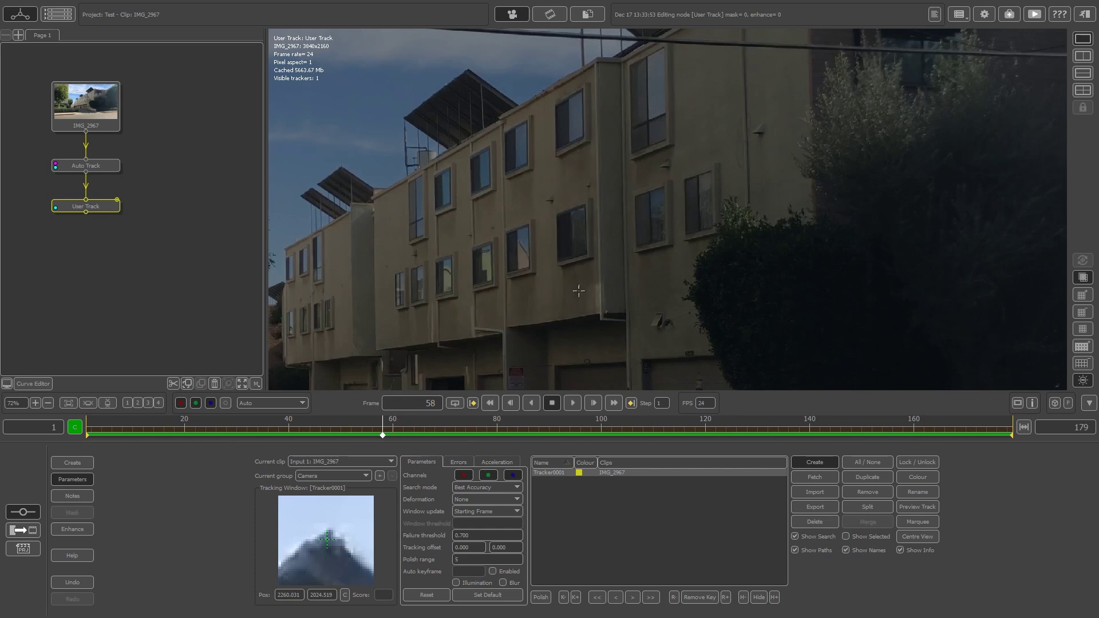
pyautogui.scroll(-4, 568, 150)
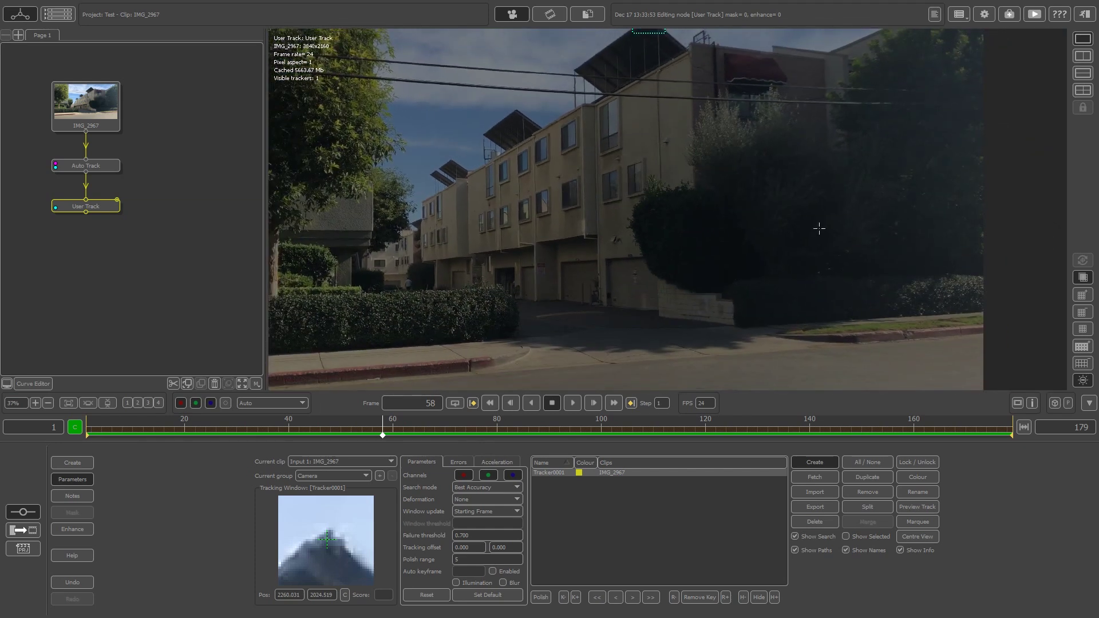
pyautogui.scroll(6, 553, 143)
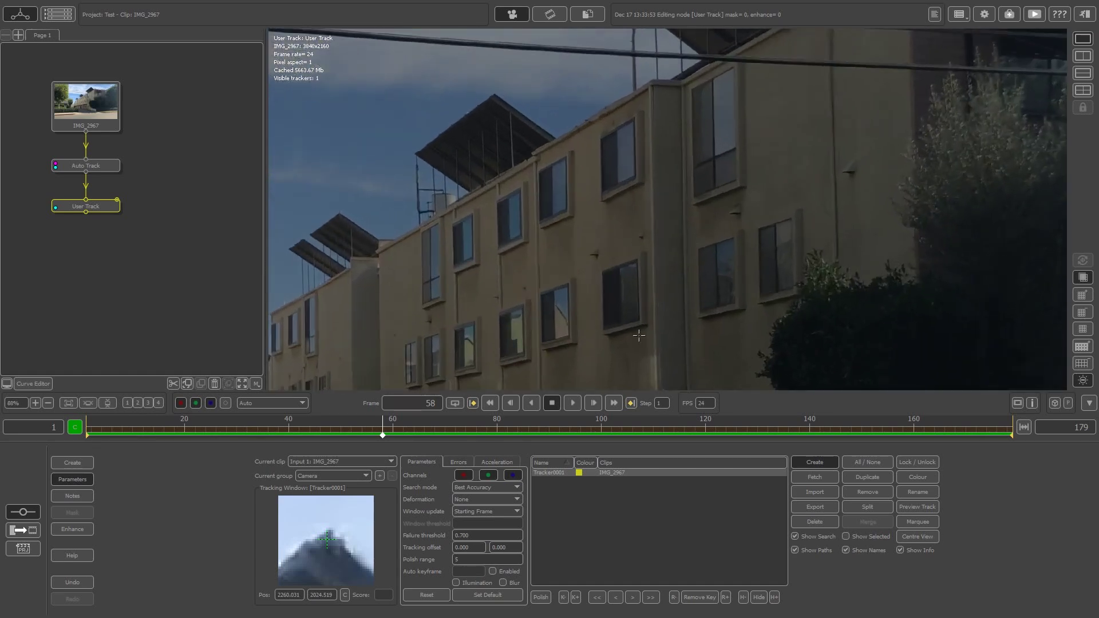
pyautogui.scroll(-7, 633, 201)
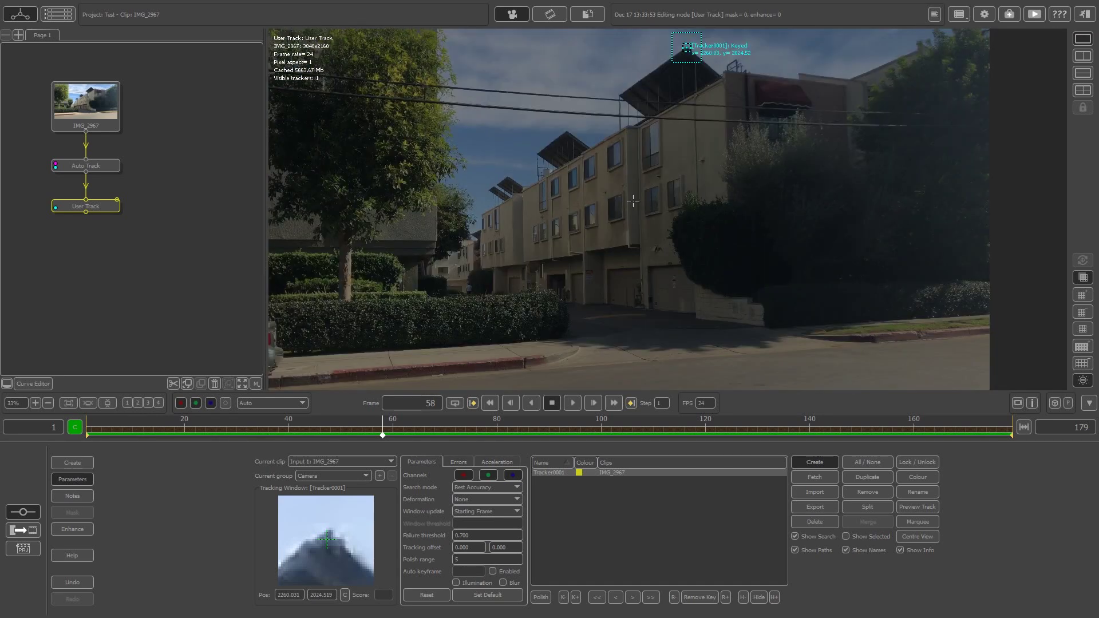
pyautogui.scroll(5, 657, 170)
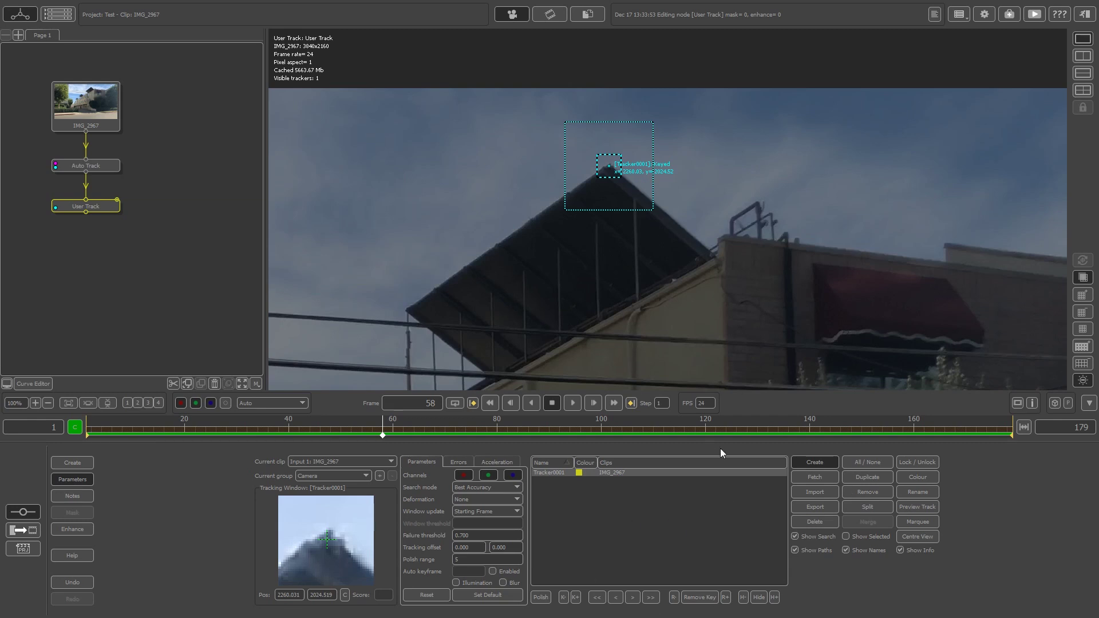
pyautogui.click(814, 522)
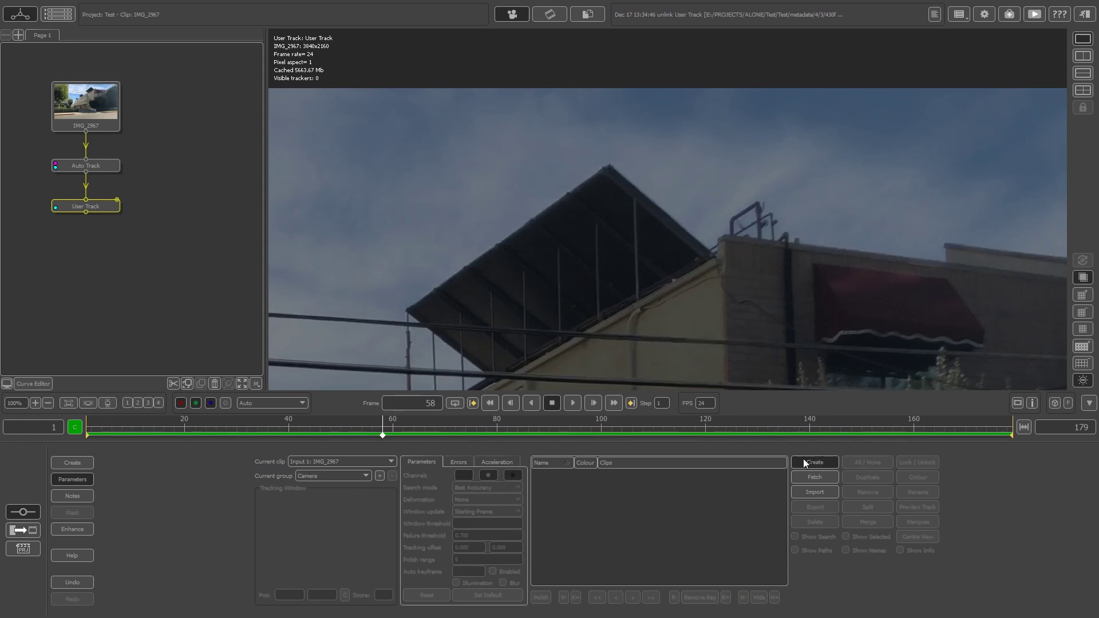
# Step: Create a tracker on the large rooftop panel's peak at frame 58, with a tighter pattern box and a larger search area
pyautogui.click(610, 166)
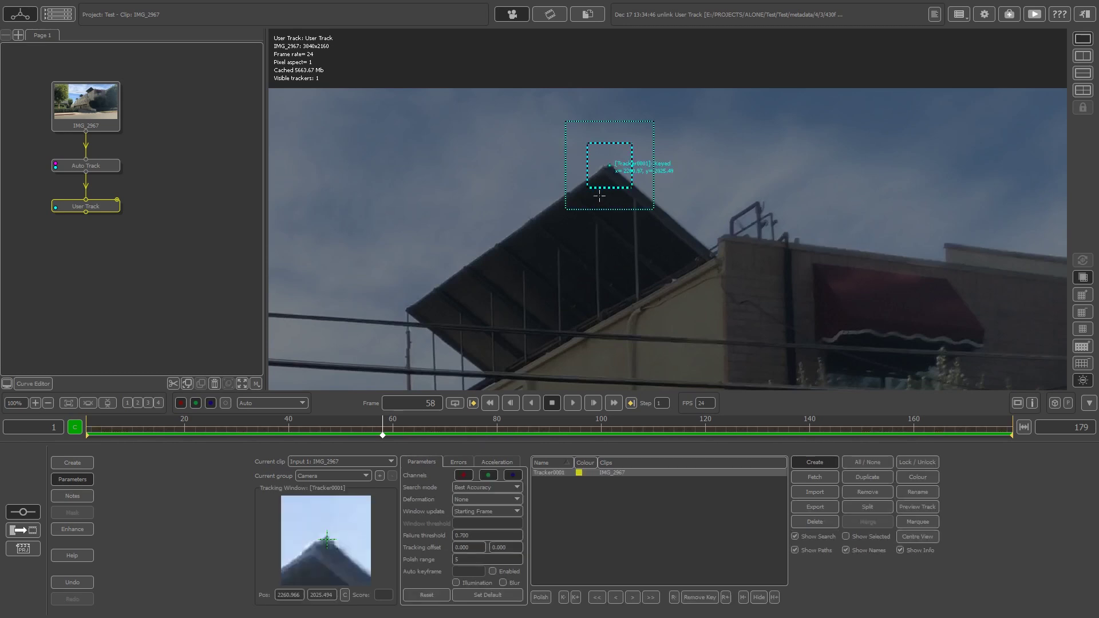
pyautogui.scroll(-5, 652, 255)
pyautogui.scroll(8, 664, 263)
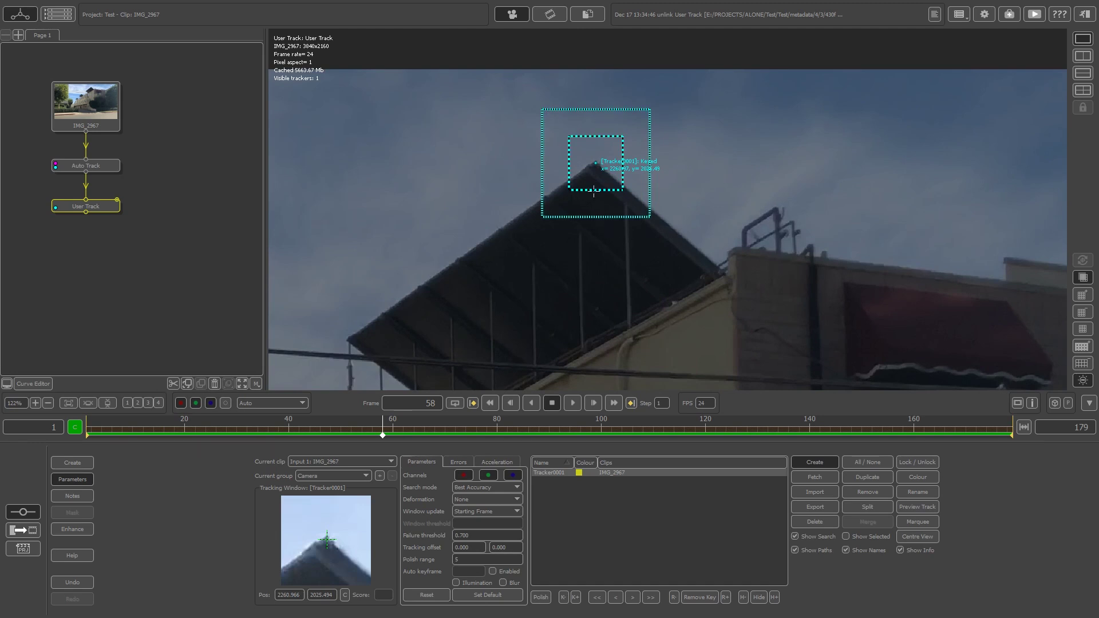
pyautogui.moveTo(622, 190)
pyautogui.mouseDown()
pyautogui.moveTo(611, 180)
pyautogui.moveTo(654, 223)
pyautogui.moveTo(614, 180)
pyautogui.mouseUp()
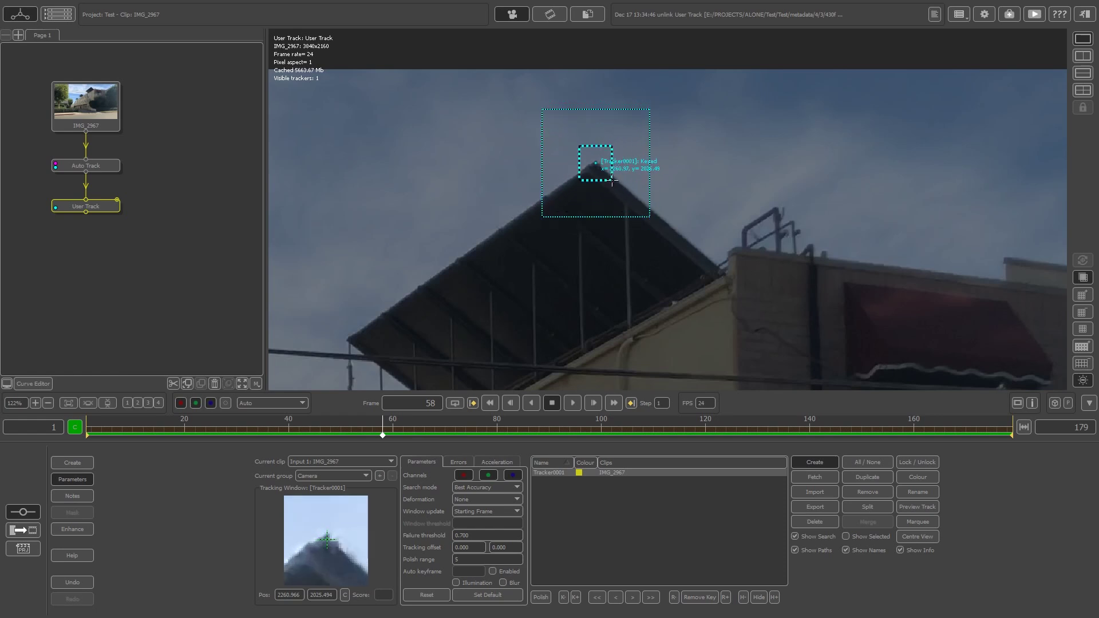
pyautogui.moveTo(649, 215); pyautogui.dragTo(680, 235)
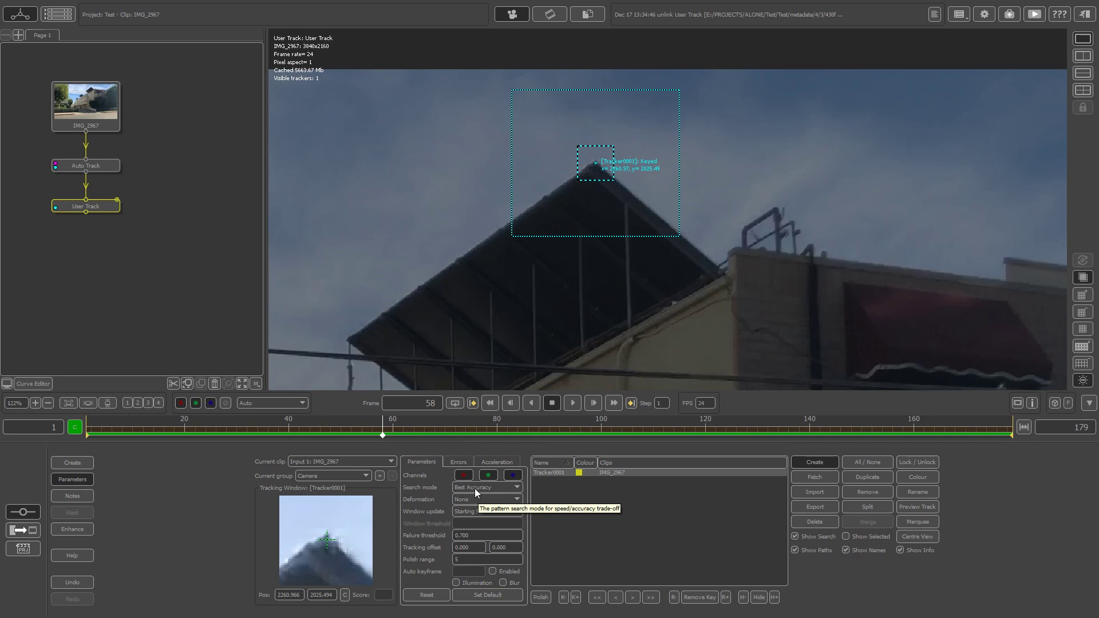
# Step: Set the tracker's deformation to Rotate, Scale and Skew, and store its tracking parameters as the default
pyautogui.click(472, 500)
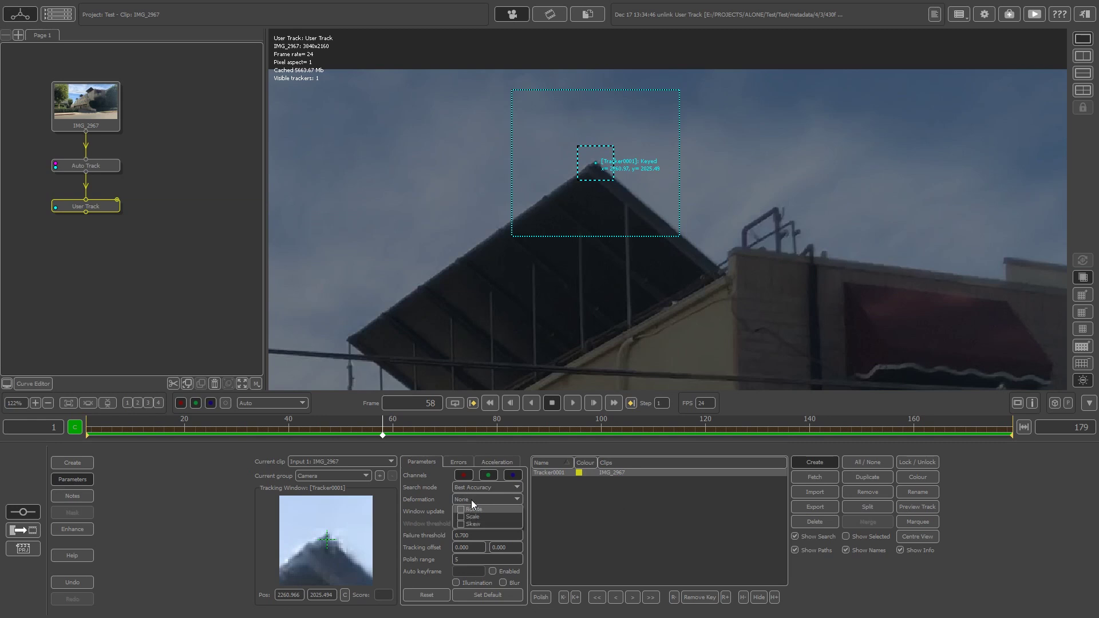
pyautogui.click(461, 509)
pyautogui.click(460, 517)
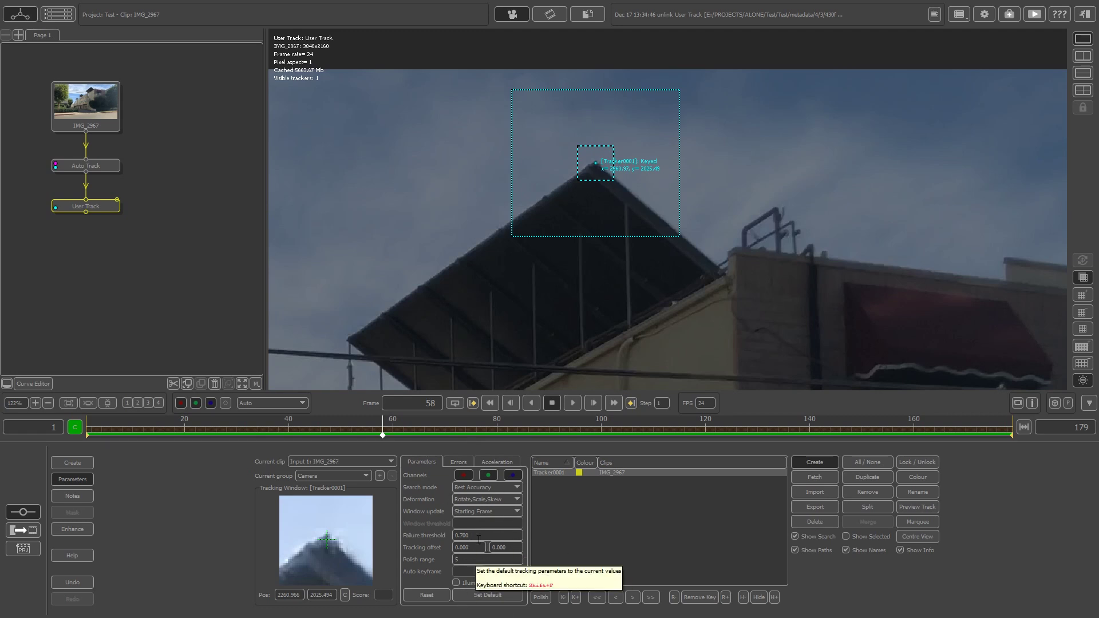
pyautogui.click(490, 598)
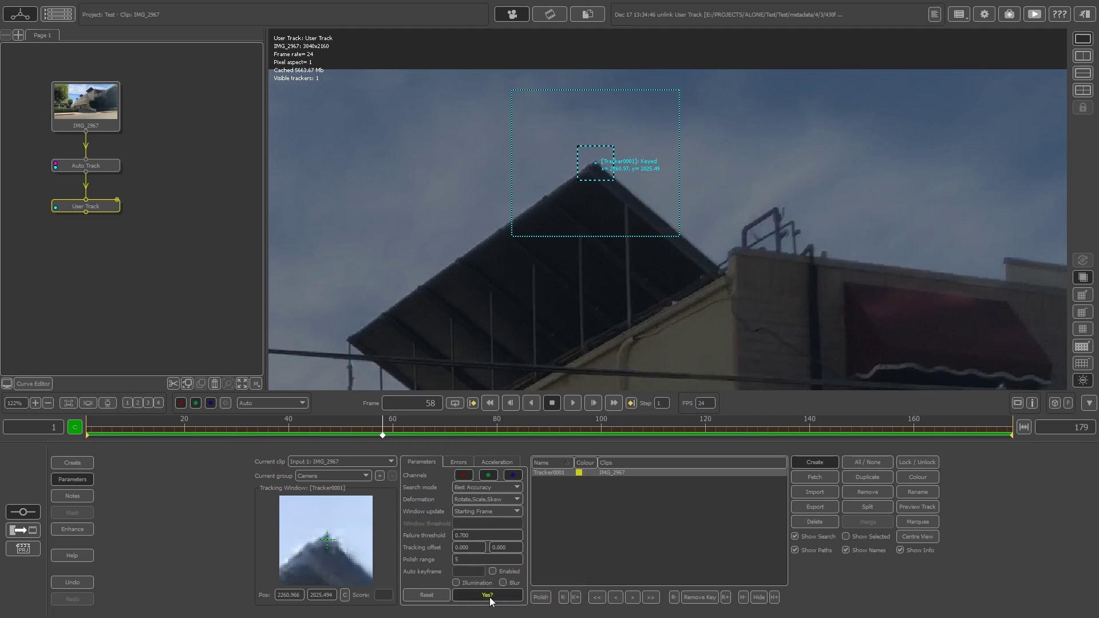
pyautogui.click(490, 598)
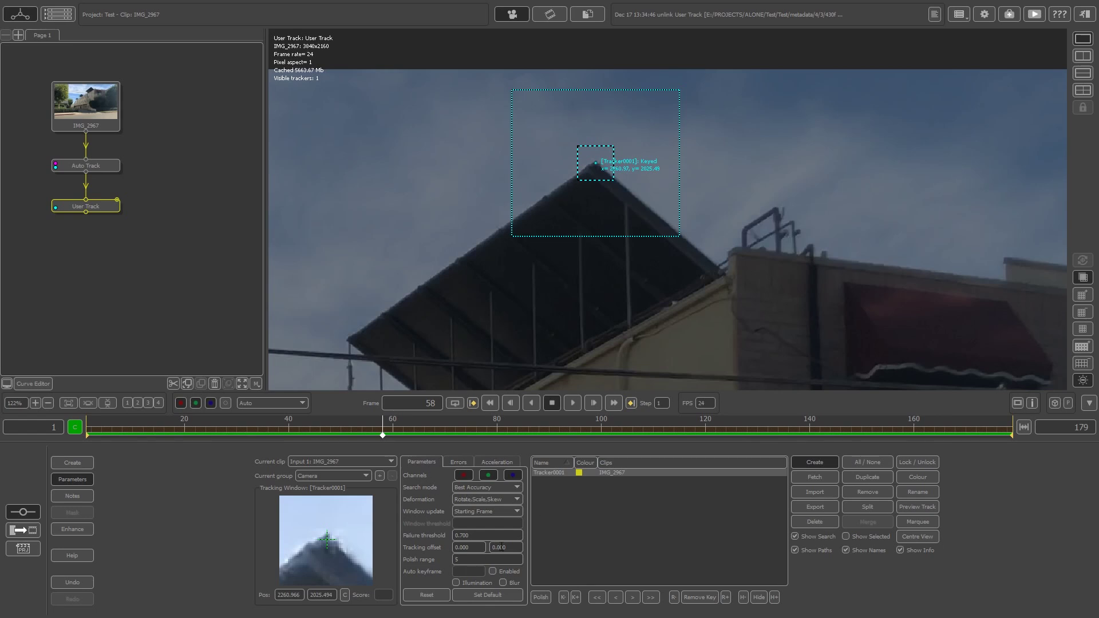
# Step: Track the large rooftop panel's peak forward from frame 58 to the last frame, 179, resuming wherever tracking stops
pyautogui.scroll(-5, 596, 241)
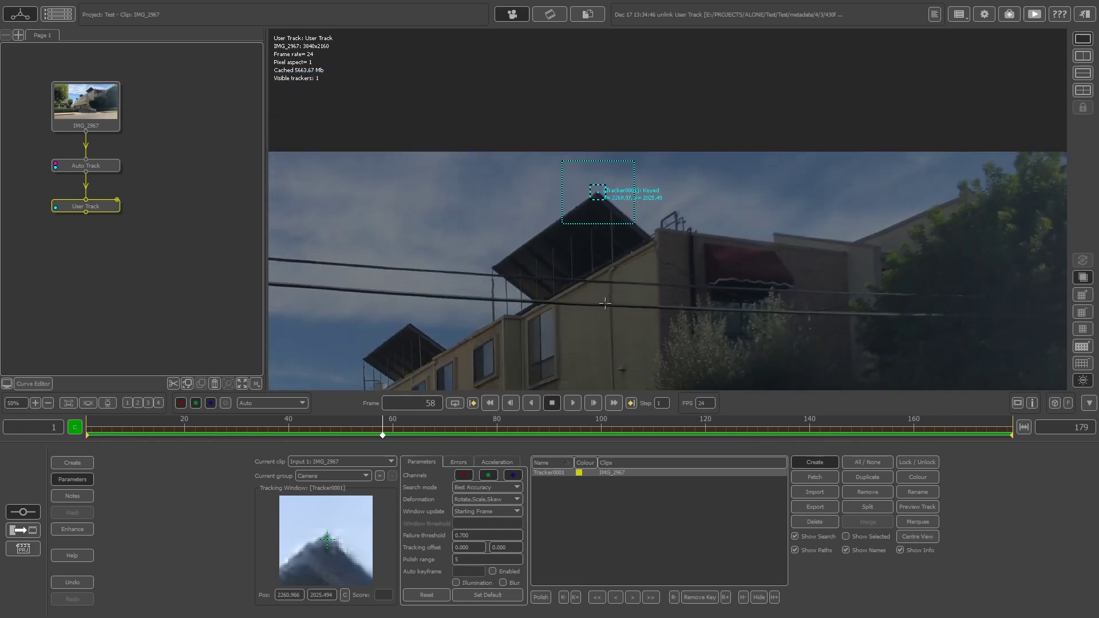
pyautogui.moveTo(593, 251); pyautogui.dragTo(592, 217, button='middle')
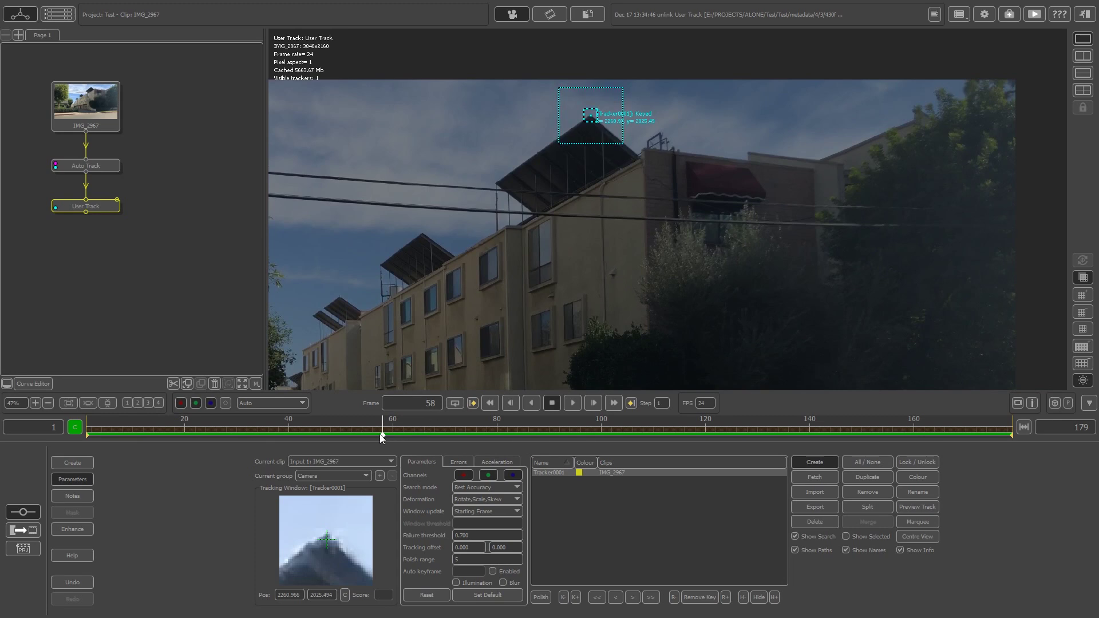
pyautogui.click(651, 598)
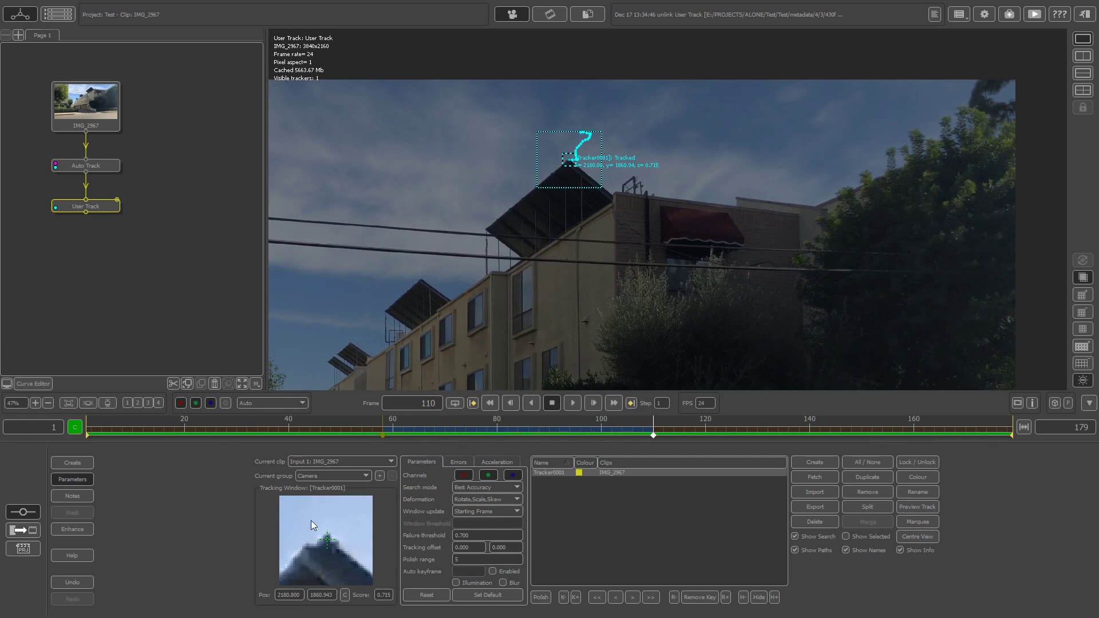
pyautogui.click(651, 597)
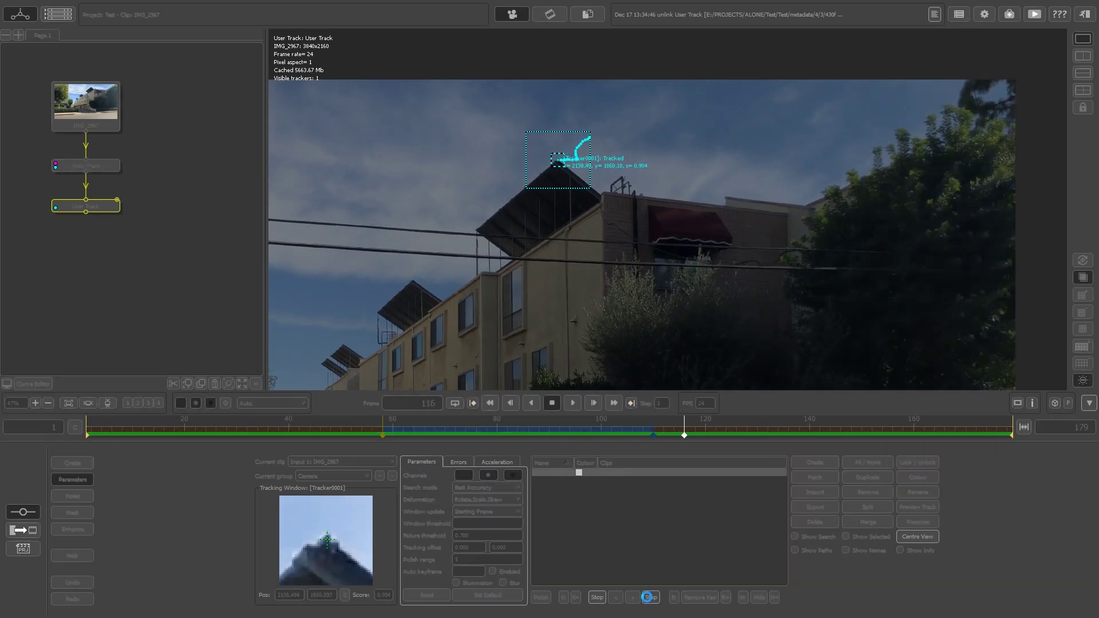
pyautogui.click(650, 597)
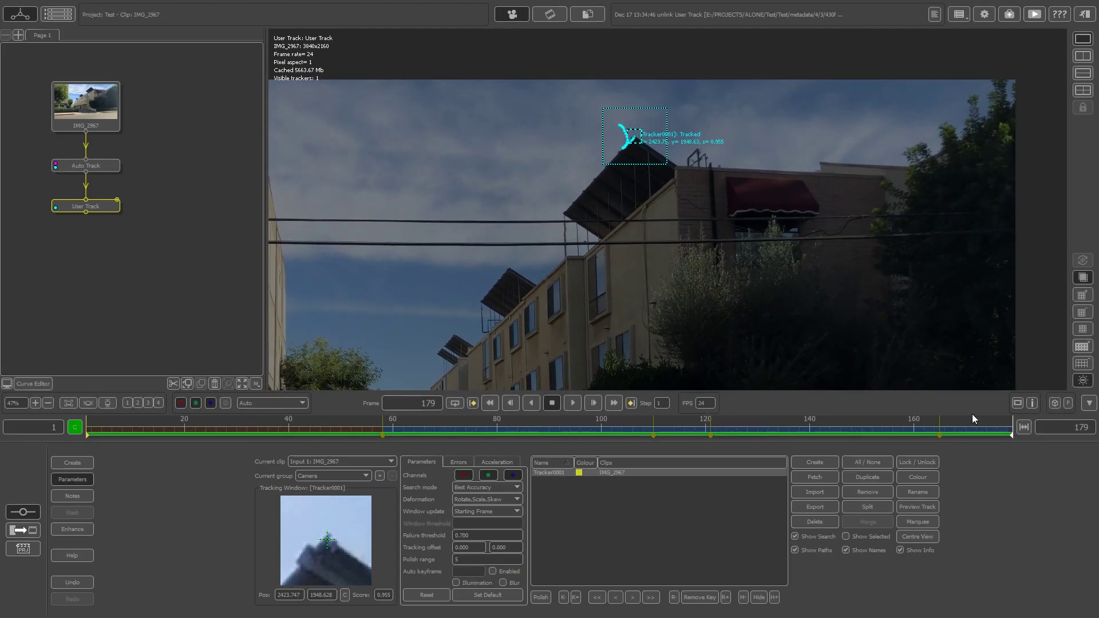
# Step: Track the large rooftop panel's peak backward from frame 58 to frame 1, and deselect the tracker
pyautogui.click(805, 427)
pyautogui.moveTo(791, 448); pyautogui.dragTo(381, 448)
pyautogui.click(599, 597)
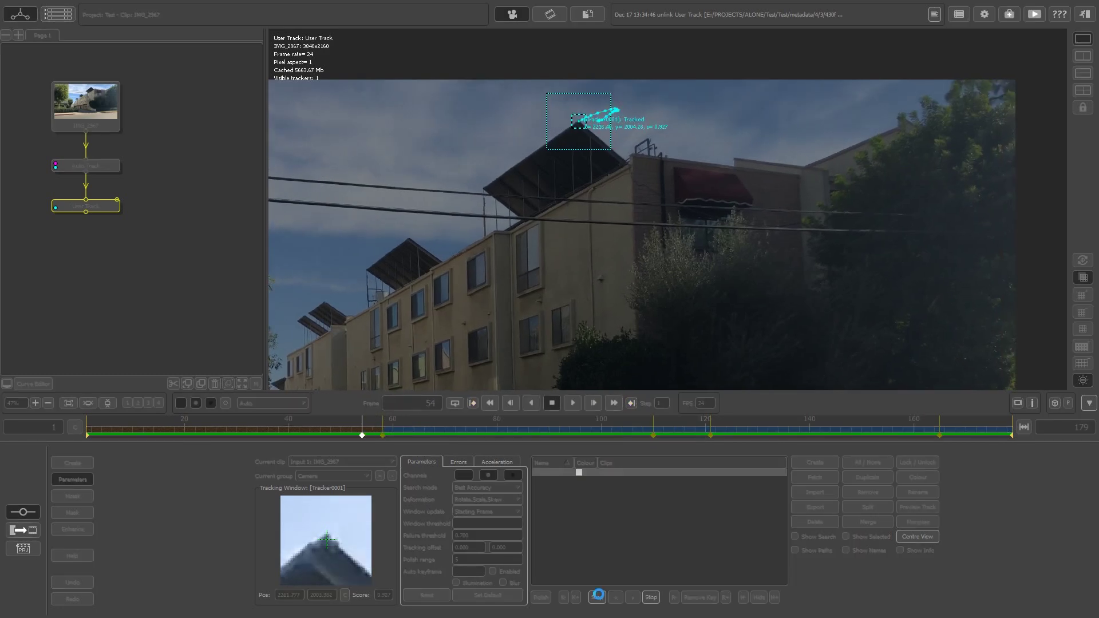
pyautogui.moveTo(238, 431); pyautogui.dragTo(12, 429)
pyautogui.click(571, 540)
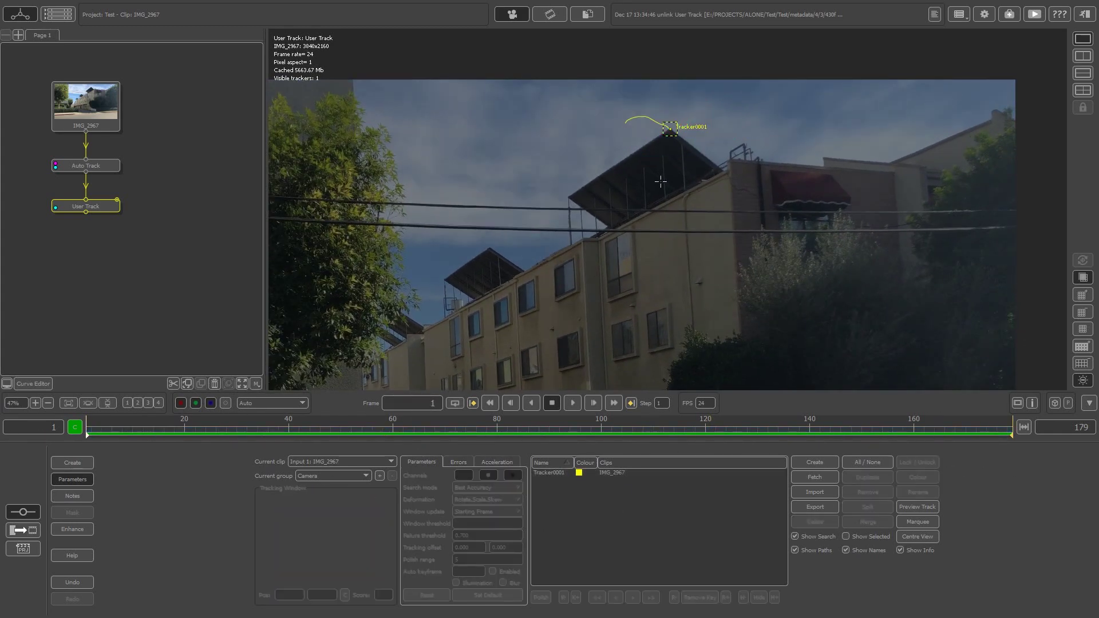
# Step: Create a tracker on the peak of the second, smaller rooftop panel at frame 1 and track it forward to frame 179
pyautogui.scroll(3, 614, 266)
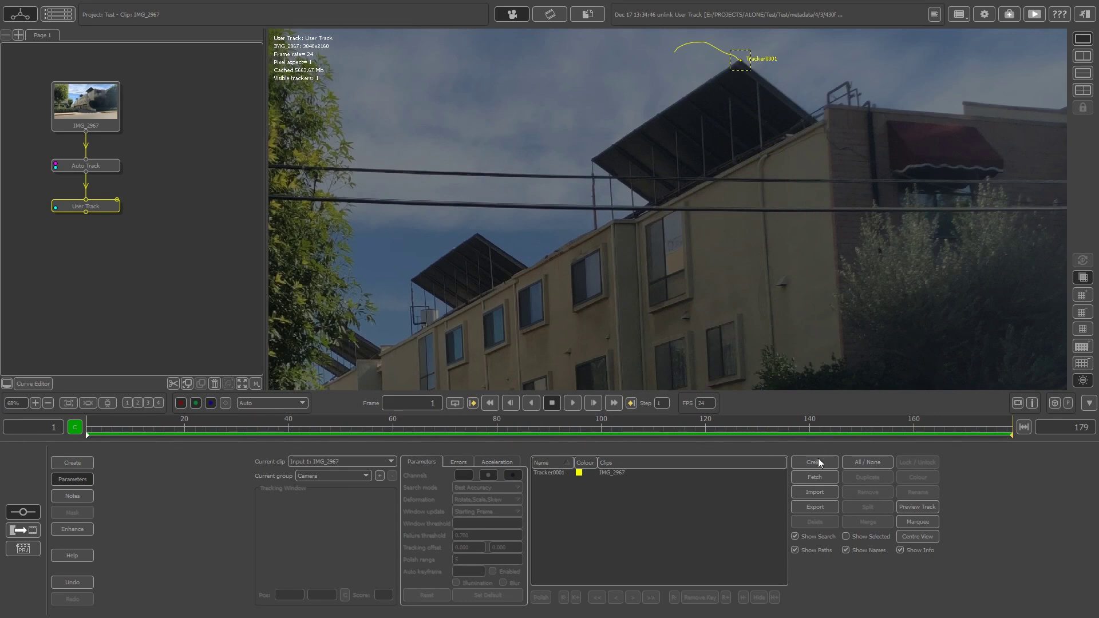
pyautogui.keyDown('ctrl'); pyautogui.click(477, 235); pyautogui.keyUp('ctrl')
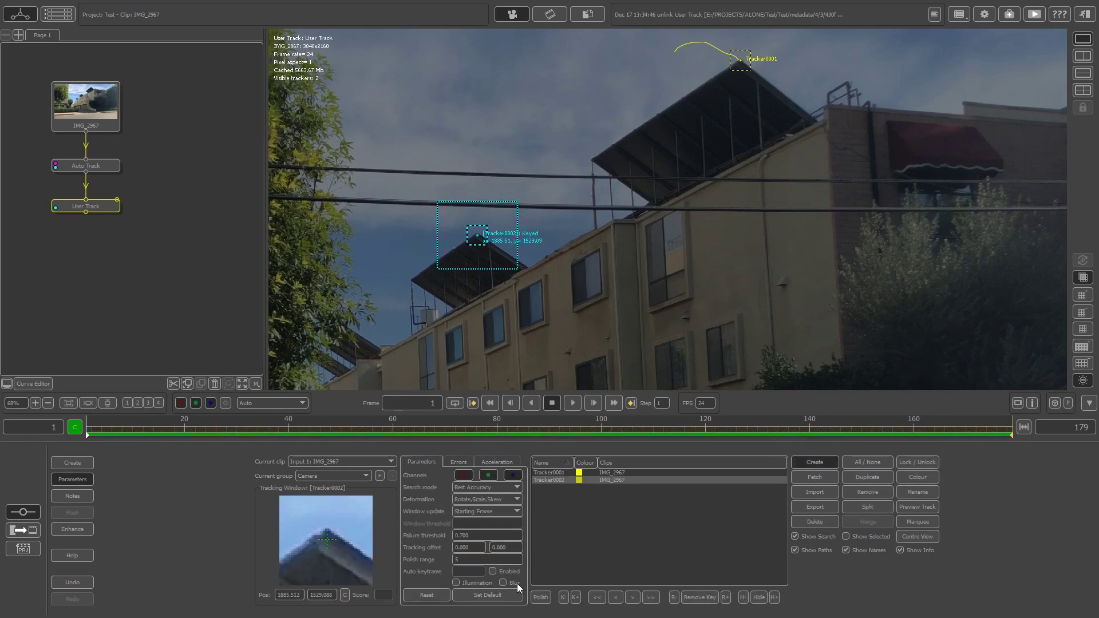
pyautogui.click(651, 597)
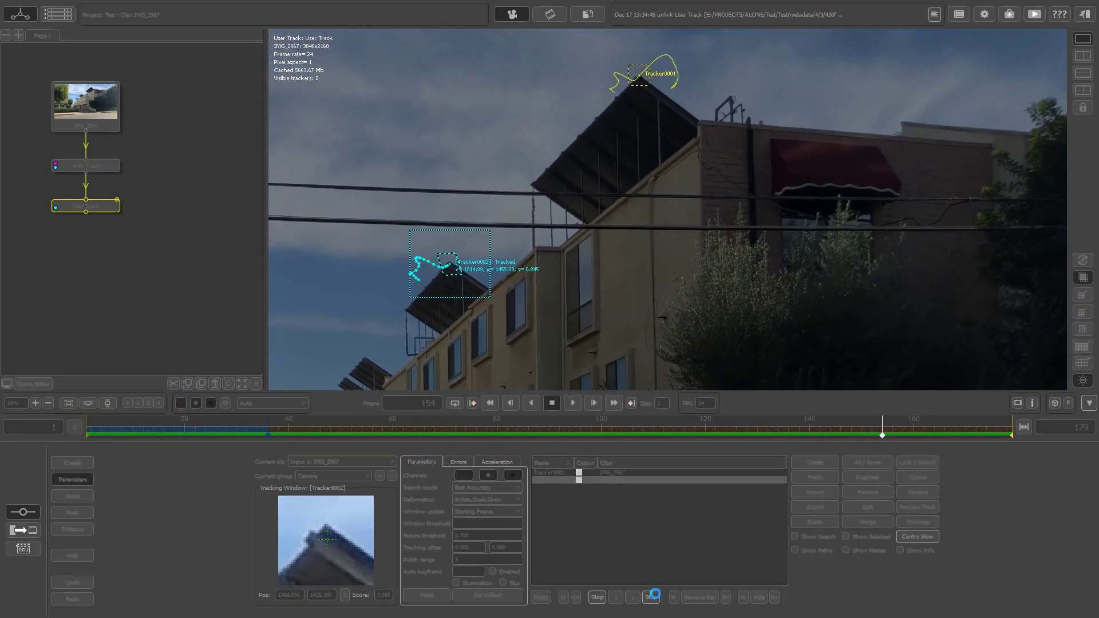
# Step: Create a tracker on the lower window of the distant building at frame 179 and widen its pattern box around the window frame
pyautogui.scroll(-7, 609, 228)
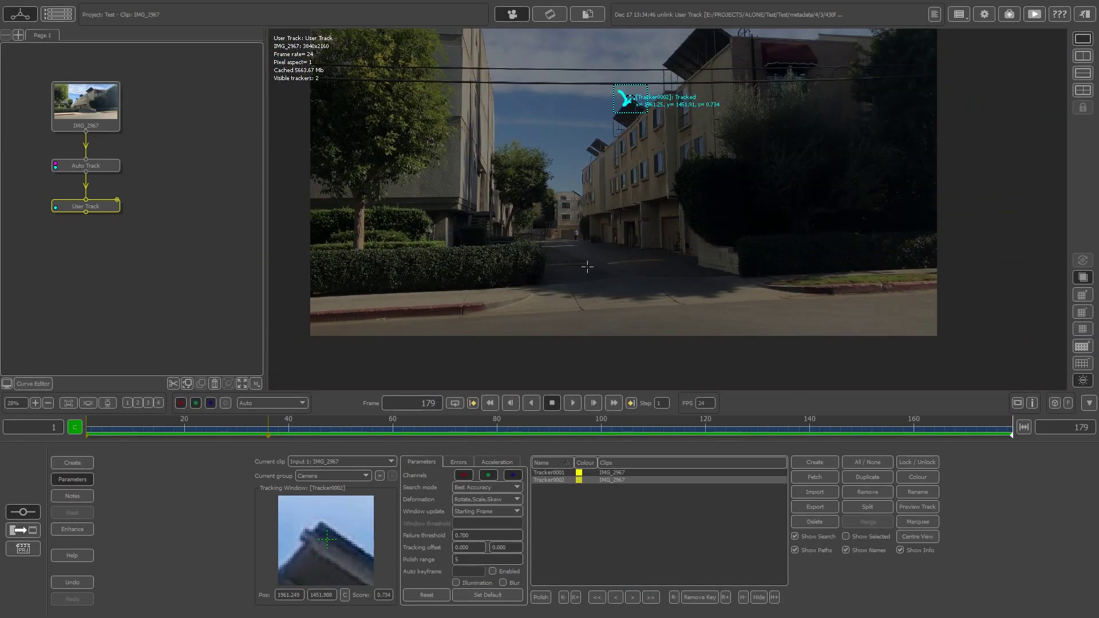
pyautogui.moveTo(614, 215); pyautogui.dragTo(614, 278, button='middle')
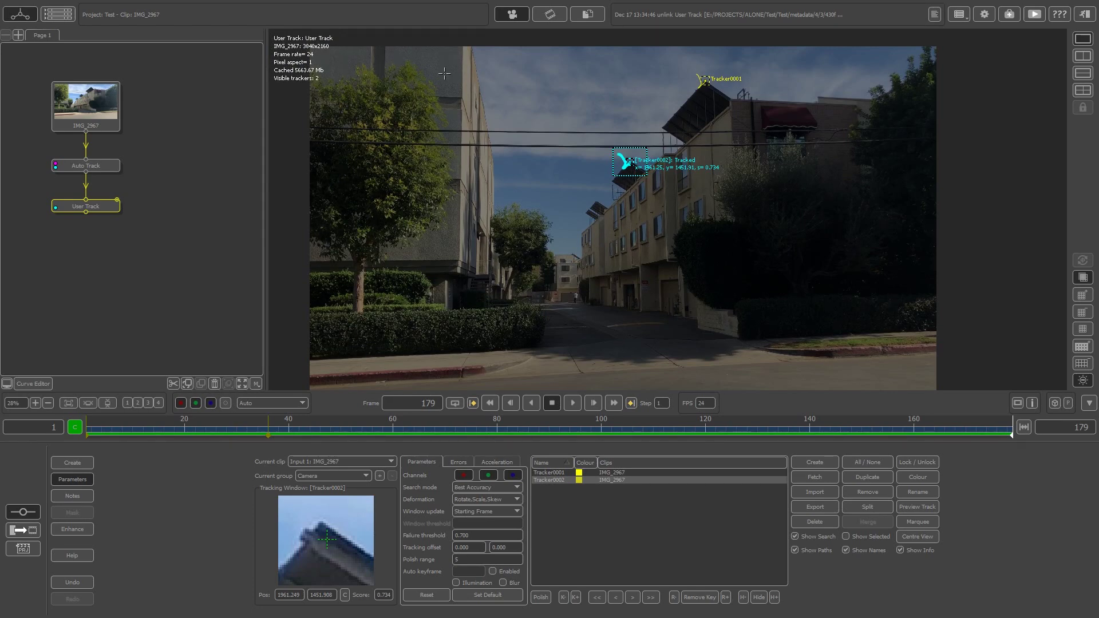
pyautogui.scroll(10, 562, 294)
pyautogui.moveTo(563, 261); pyautogui.dragTo(563, 240, button='middle')
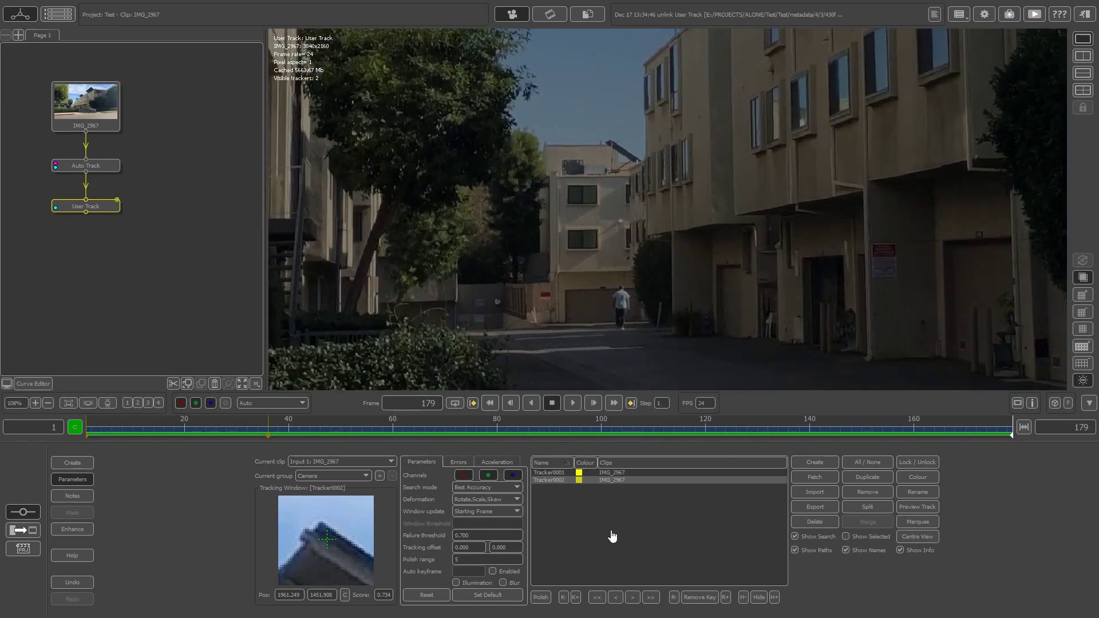
pyautogui.click(613, 535)
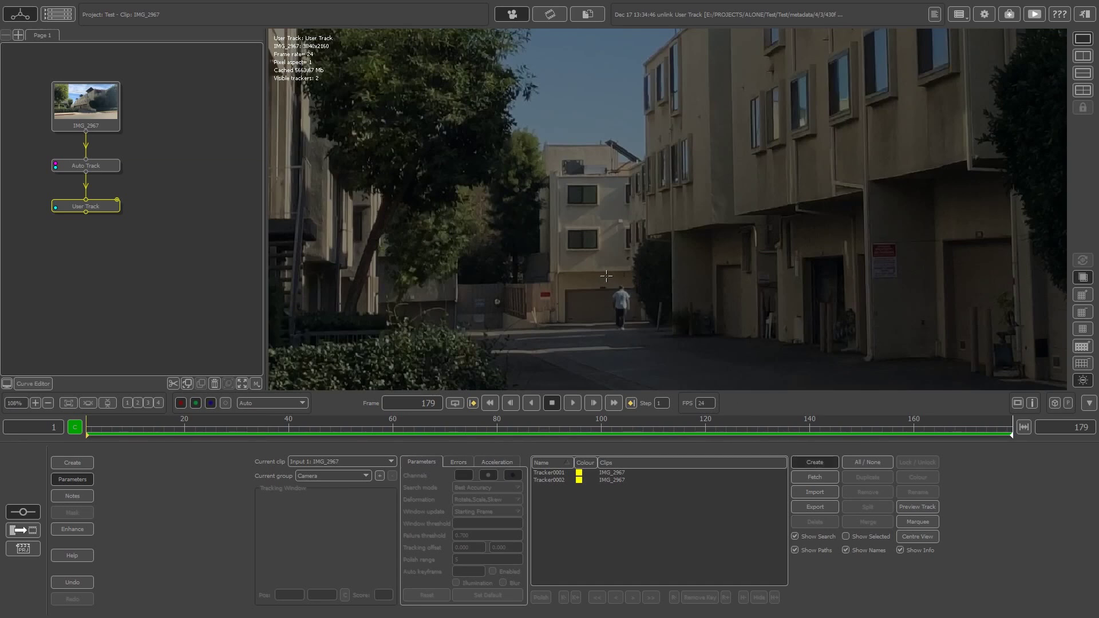
pyautogui.keyDown('ctrl'); pyautogui.click(581, 239); pyautogui.keyUp('ctrl')
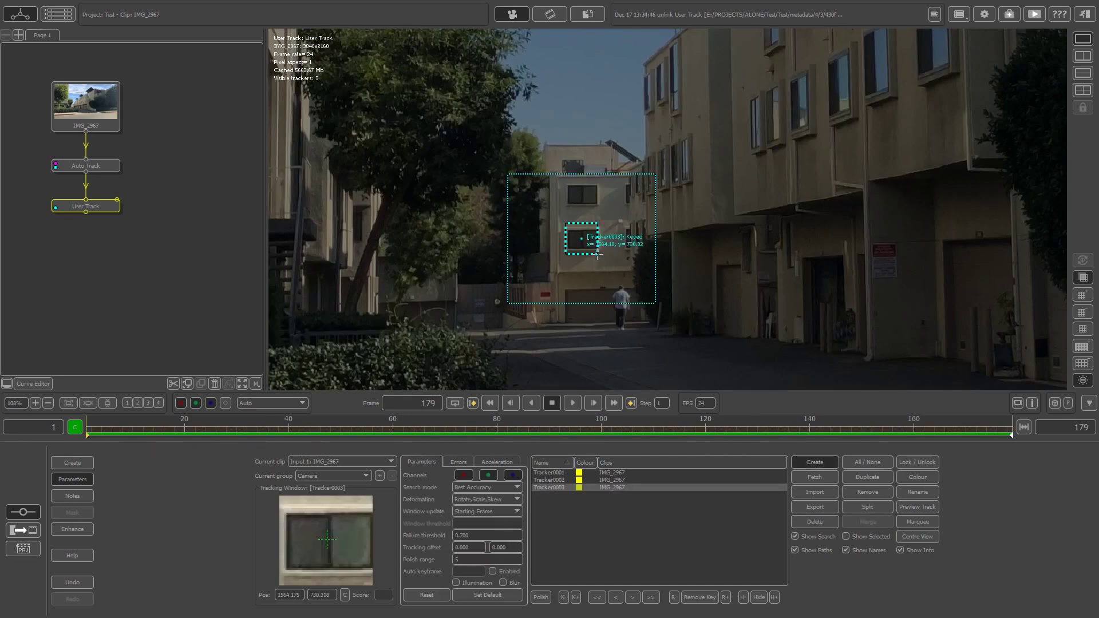
pyautogui.moveTo(598, 254); pyautogui.dragTo(602, 256)
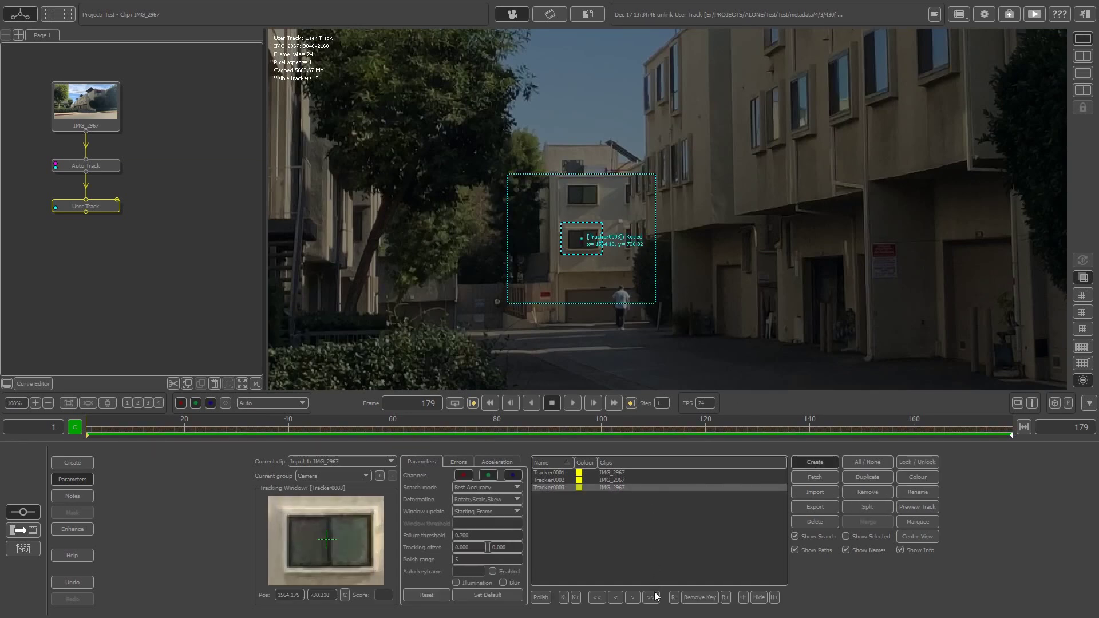
# Step: Track the distant building's lower window backward from frame 179 to frame 45 and check where the track ends
pyautogui.click(599, 597)
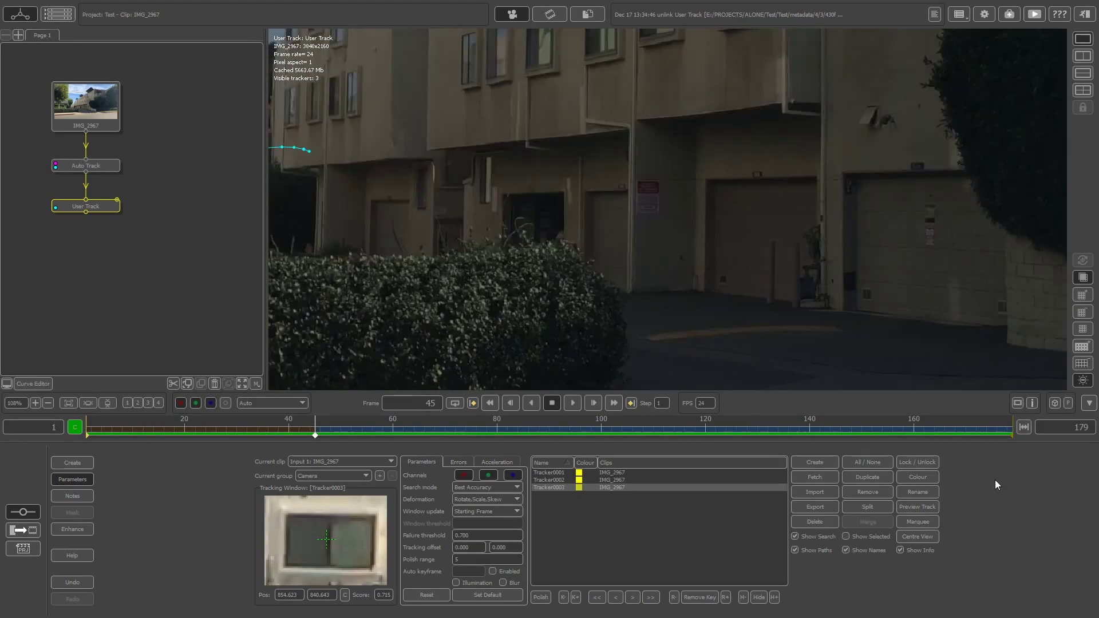
pyautogui.scroll(-1, 648, 266)
pyautogui.moveTo(648, 266); pyautogui.dragTo(890, 262, button='middle')
pyautogui.scroll(2, 370, 218)
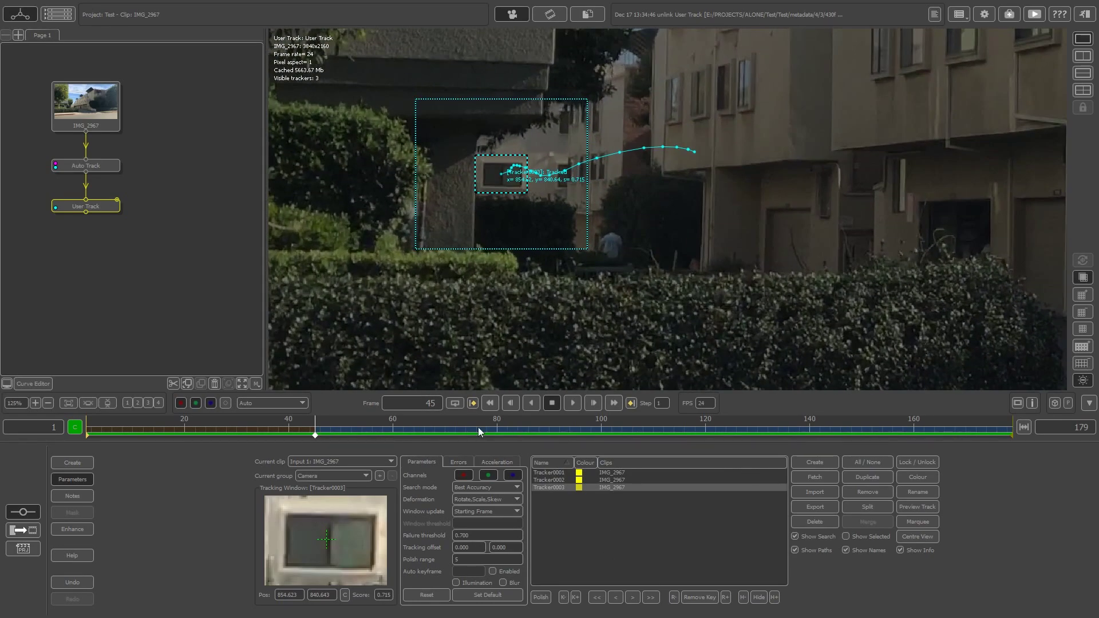
pyautogui.moveTo(355, 430); pyautogui.dragTo(314, 441)
pyautogui.moveTo(301, 429); pyautogui.dragTo(317, 451)
# Step: Create a tracker at frame 1 on the lower corner of the near building's wall beside the balcony, and tighten its pattern box
pyautogui.moveTo(343, 433); pyautogui.dragTo(87, 419)
pyautogui.scroll(-6, 736, 136)
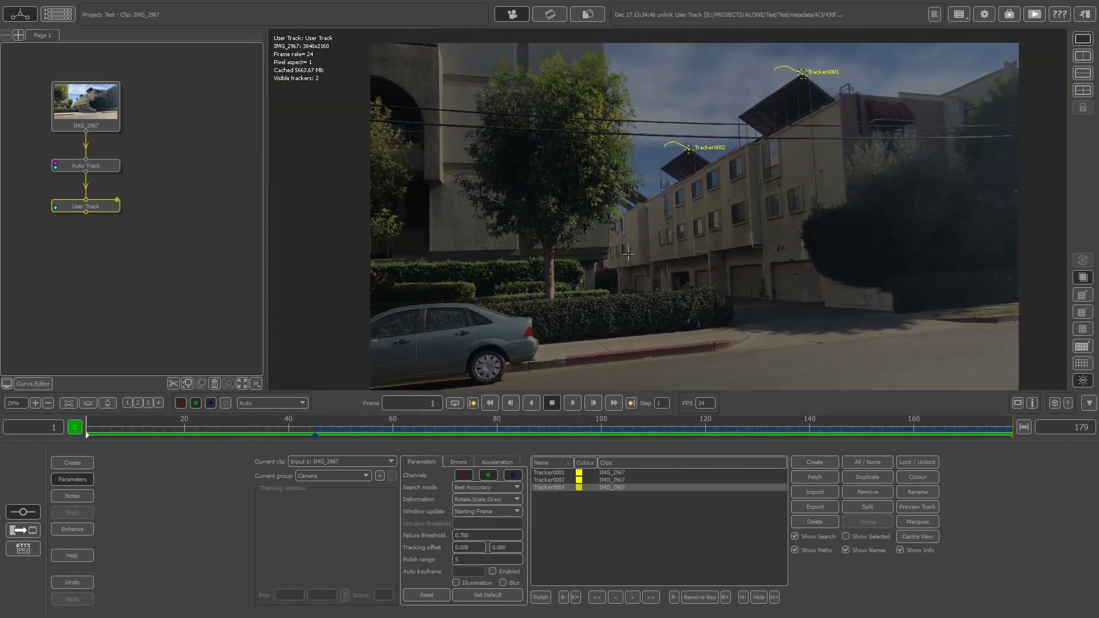
pyautogui.moveTo(348, 429); pyautogui.dragTo(74, 427)
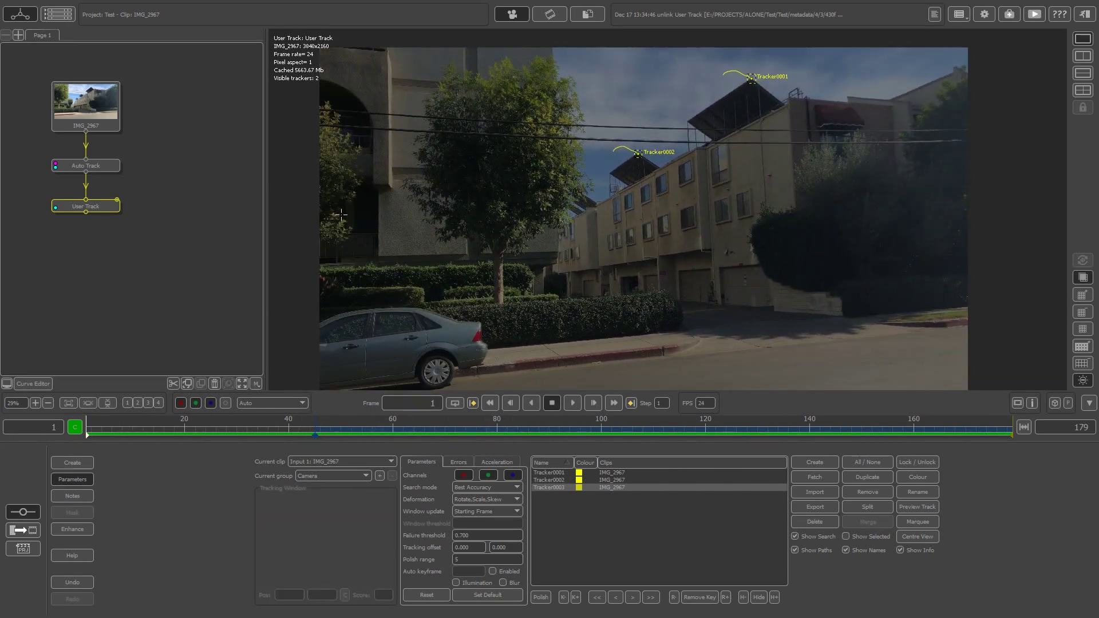
pyautogui.scroll(4, 341, 214)
pyautogui.click(643, 528)
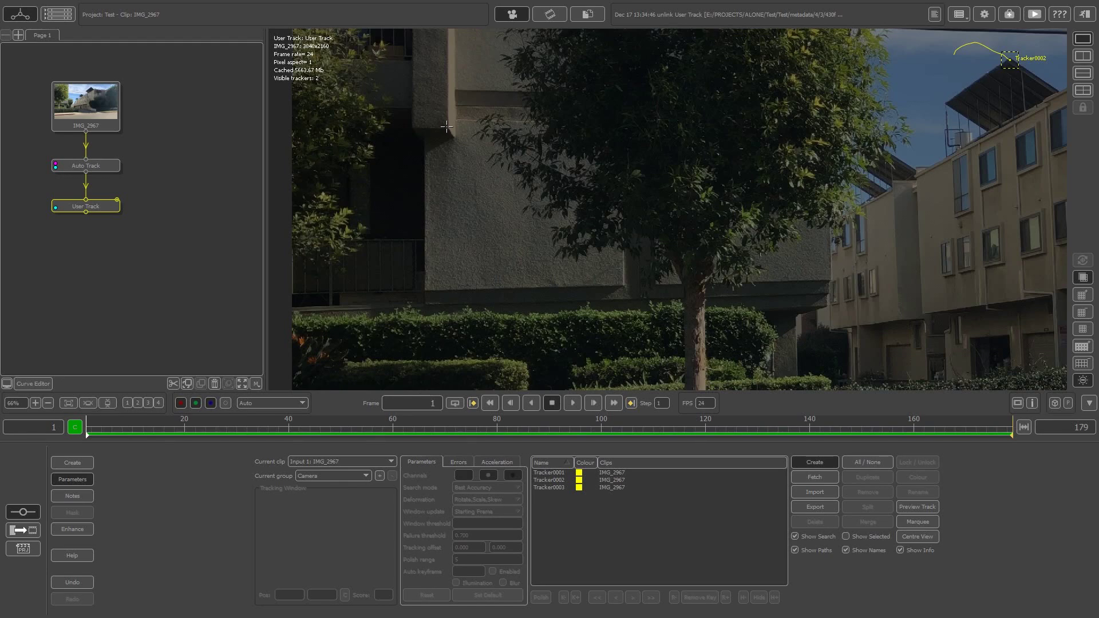
pyautogui.keyDown('ctrl'); pyautogui.click(427, 288); pyautogui.keyUp('ctrl')
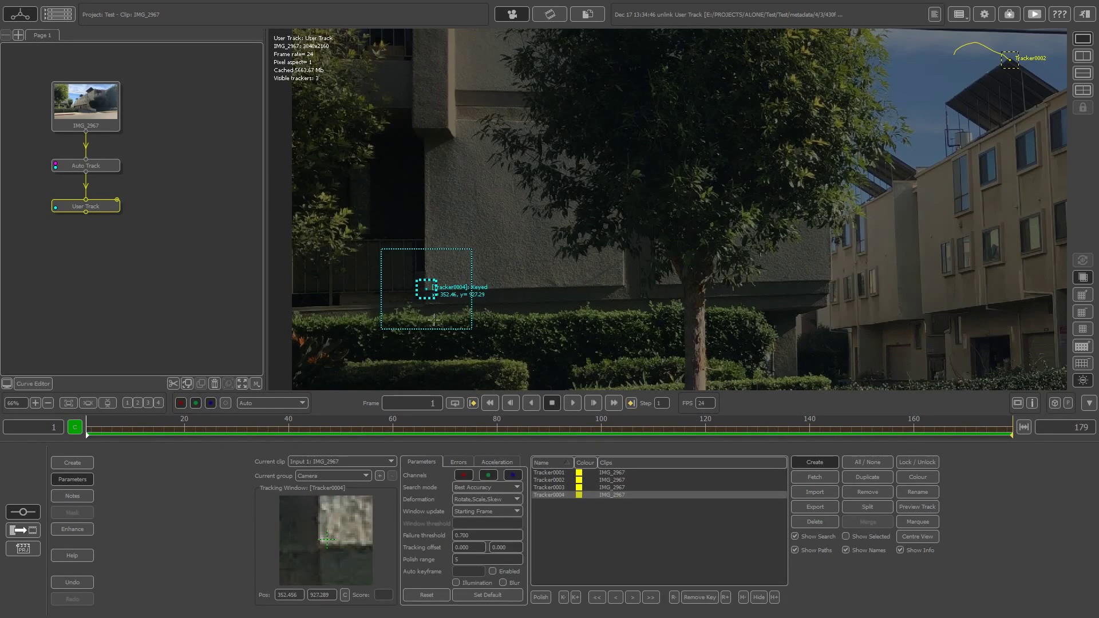
pyautogui.scroll(5, 429, 286)
pyautogui.moveTo(453, 273); pyautogui.dragTo(440, 271)
pyautogui.moveTo(542, 350); pyautogui.dragTo(515, 316)
pyautogui.scroll(-4, 509, 218)
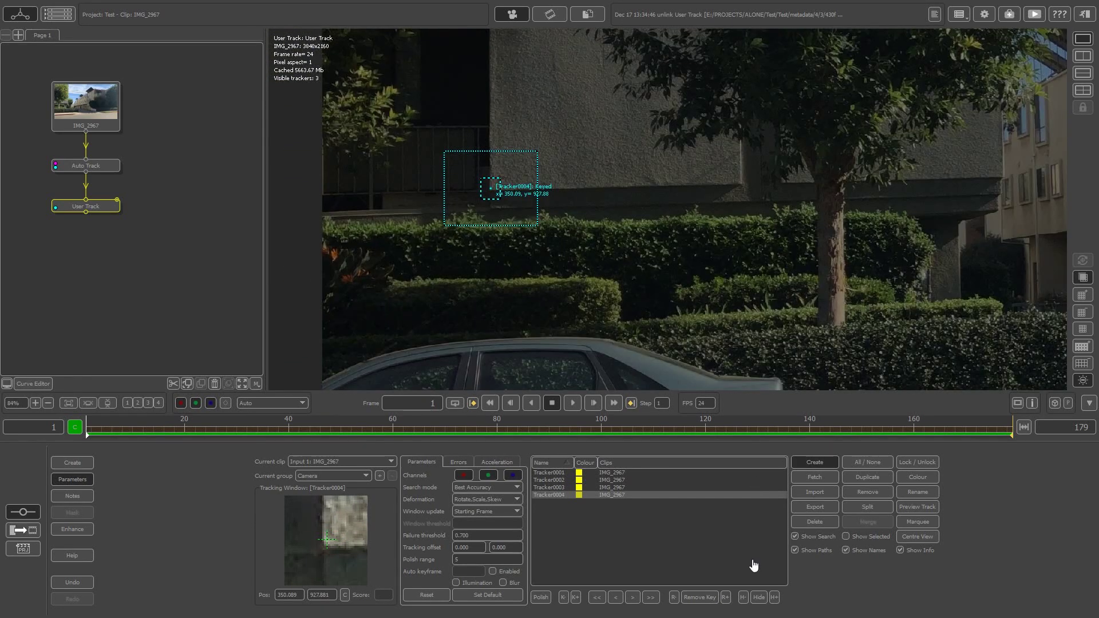
# Step: Track the near building's wall corner forward from frame 1 and remove its tracking data after frame 24
pyautogui.click(651, 597)
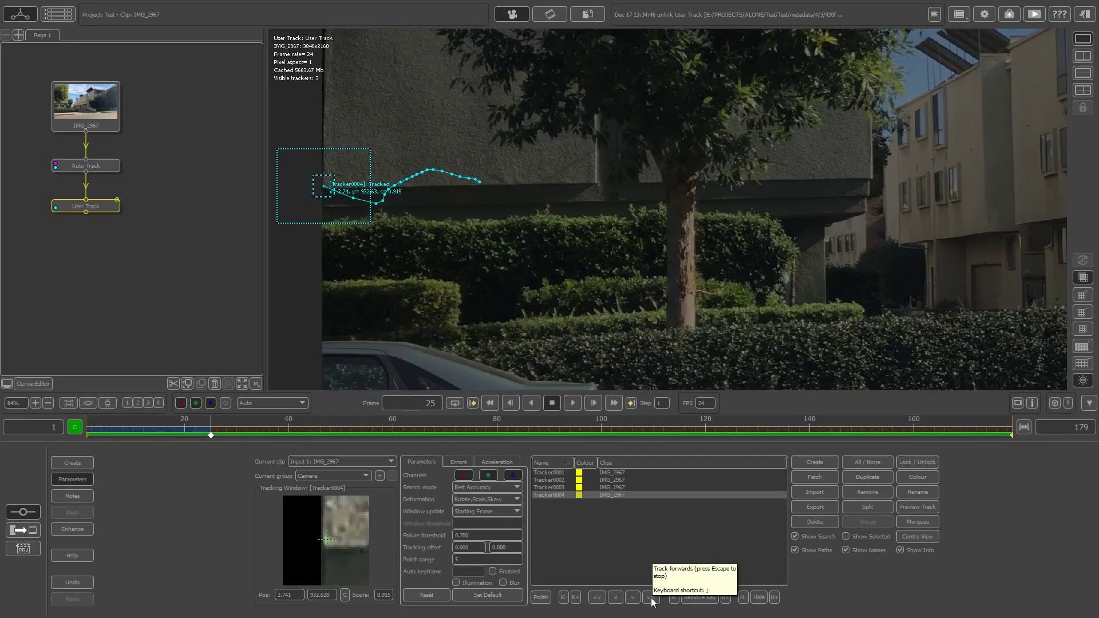
pyautogui.moveTo(209, 432); pyautogui.dragTo(206, 434)
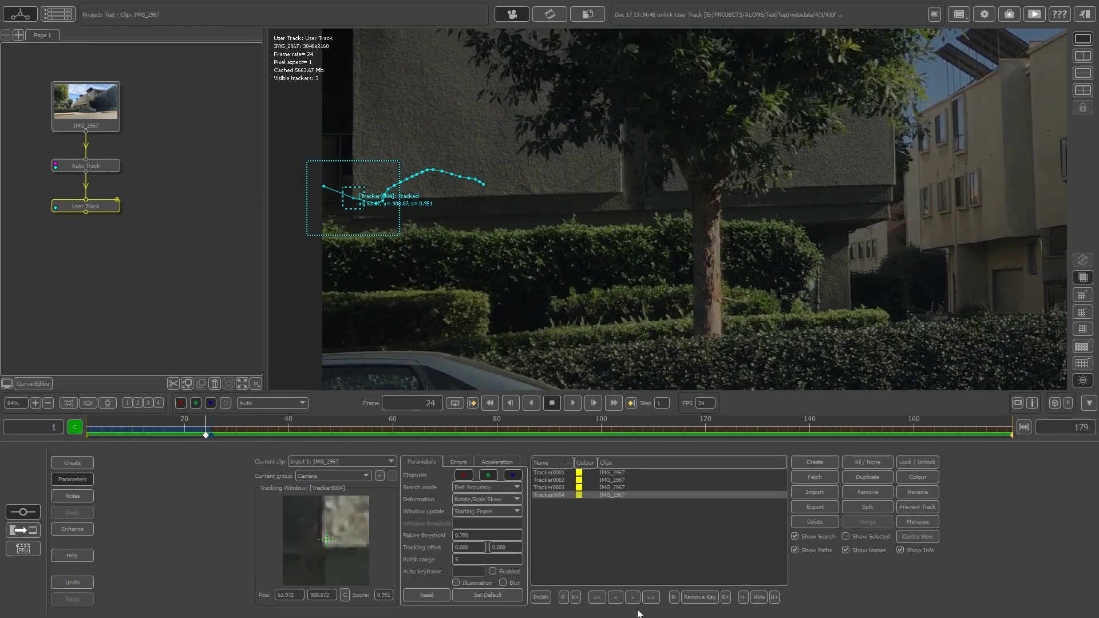
pyautogui.click(726, 598)
# Step: Create a tracker on the gap in the red curb at frame 46 and fine-tune its centre onto the crack
pyautogui.moveTo(206, 433); pyautogui.dragTo(320, 435)
pyautogui.scroll(-3, 572, 289)
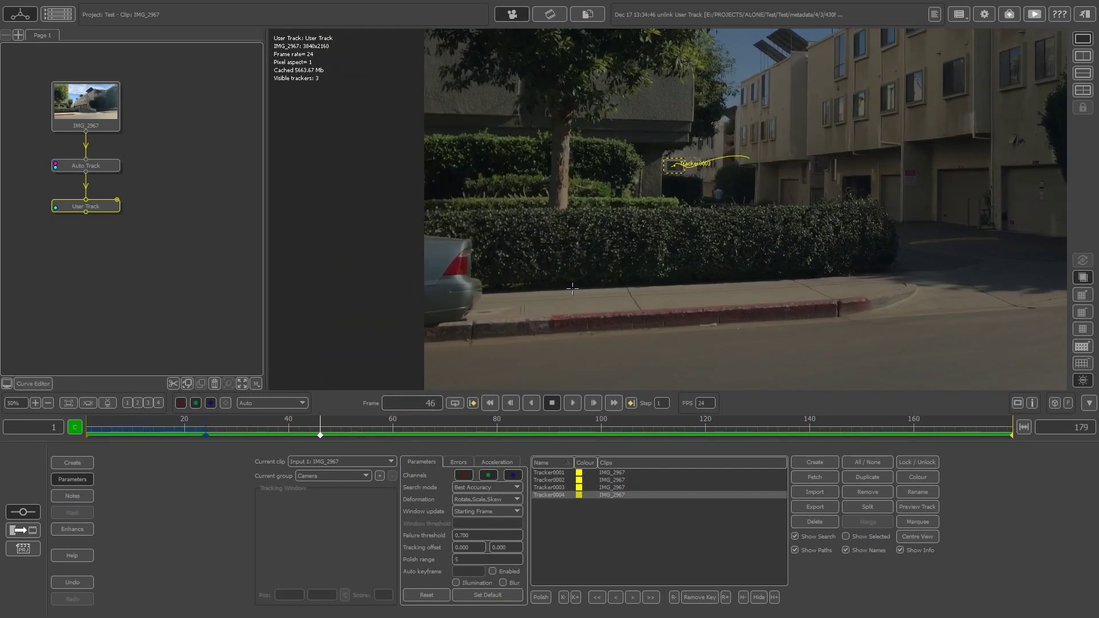
pyautogui.click(702, 539)
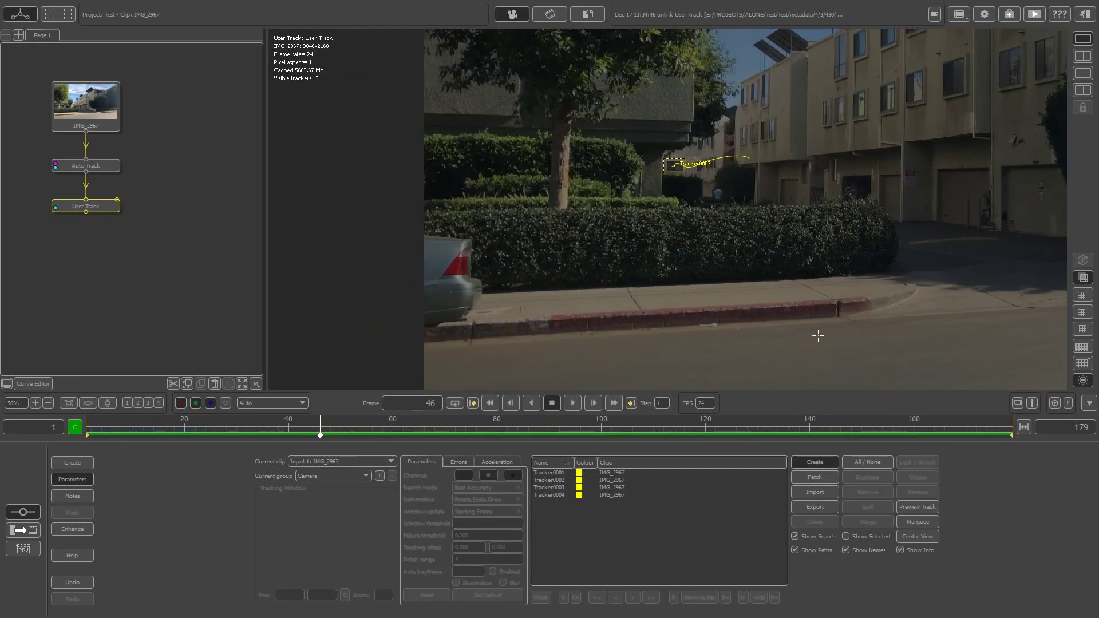
pyautogui.scroll(5, 880, 318)
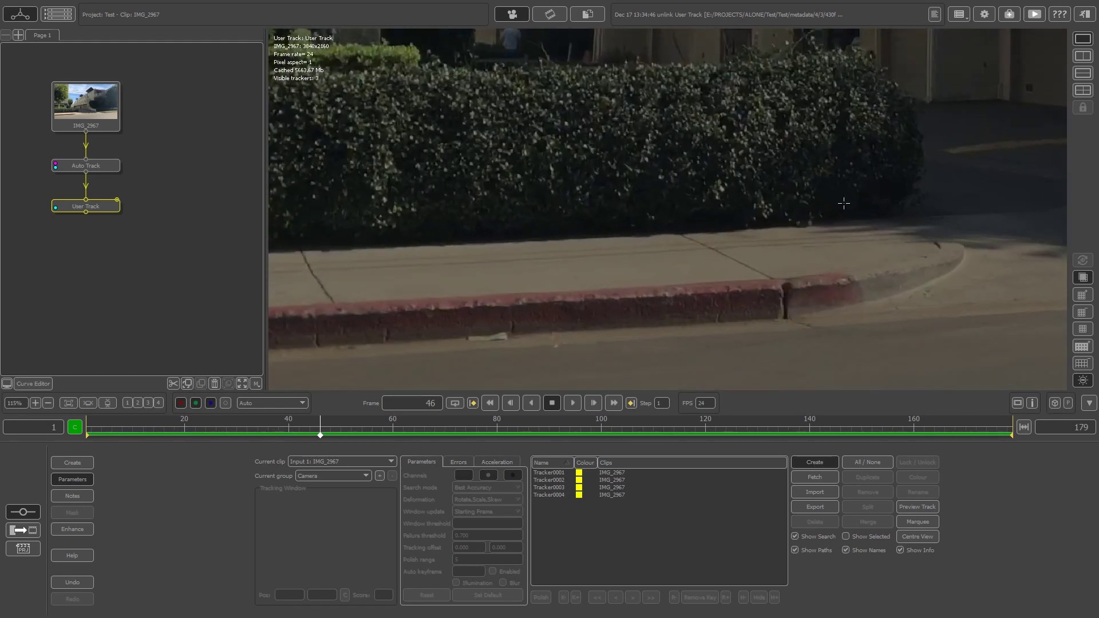
pyautogui.click(788, 288)
pyautogui.scroll(-5, 550, 268)
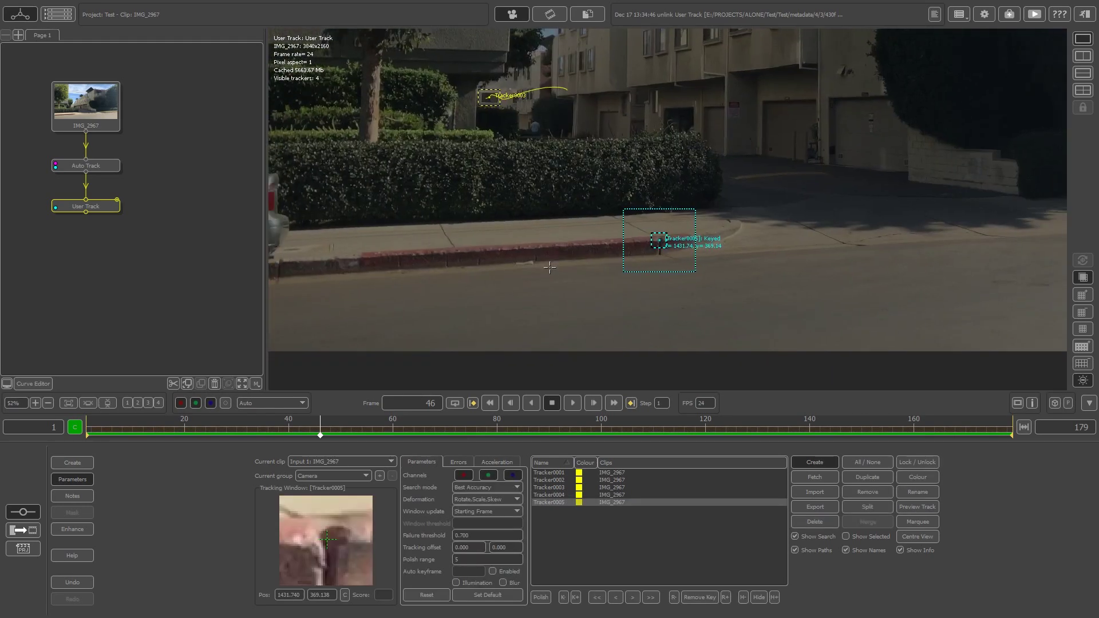
pyautogui.scroll(-1, 550, 267)
pyautogui.moveTo(550, 267); pyautogui.dragTo(606, 283, button='middle')
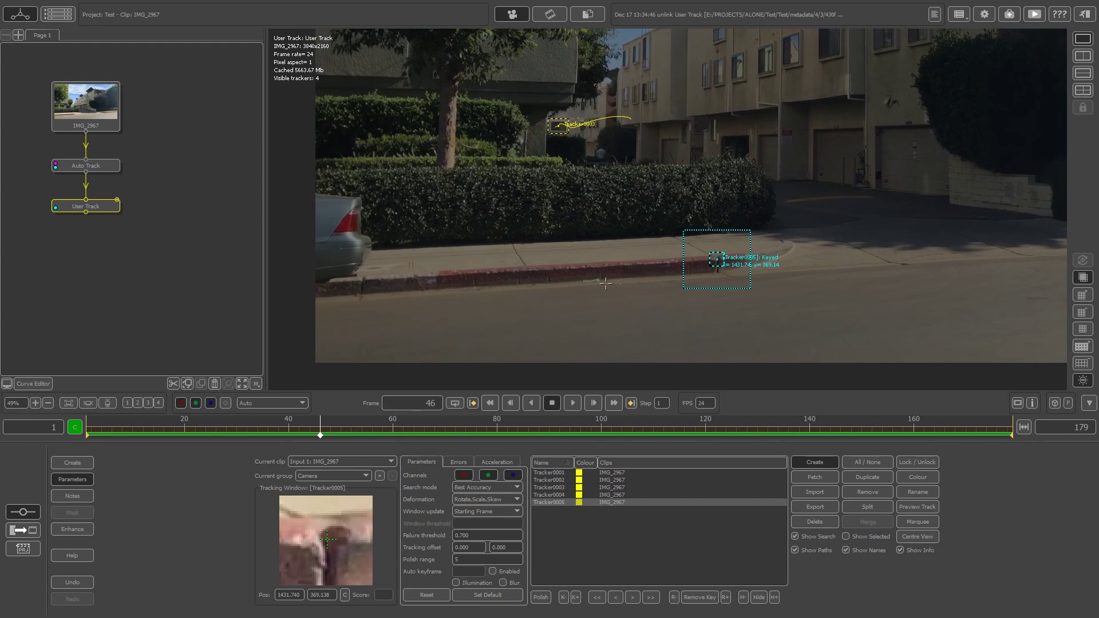
pyautogui.moveTo(358, 536); pyautogui.dragTo(363, 536)
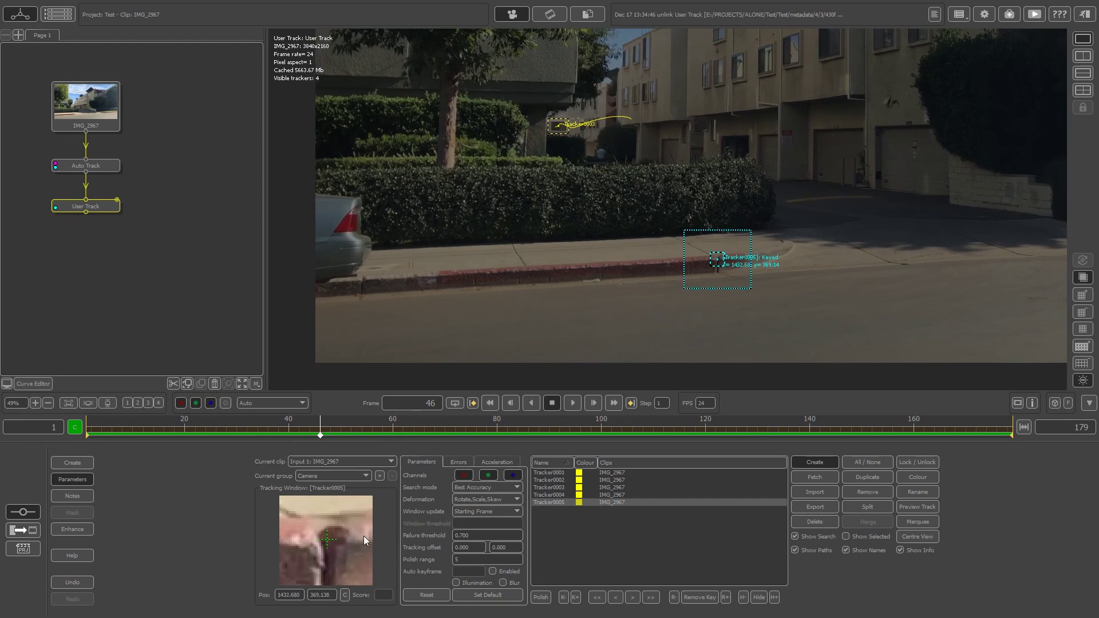
# Step: Track the curb gap forward from frame 46 to frame 179, and backward from frame 46 to frame 1
pyautogui.click(651, 598)
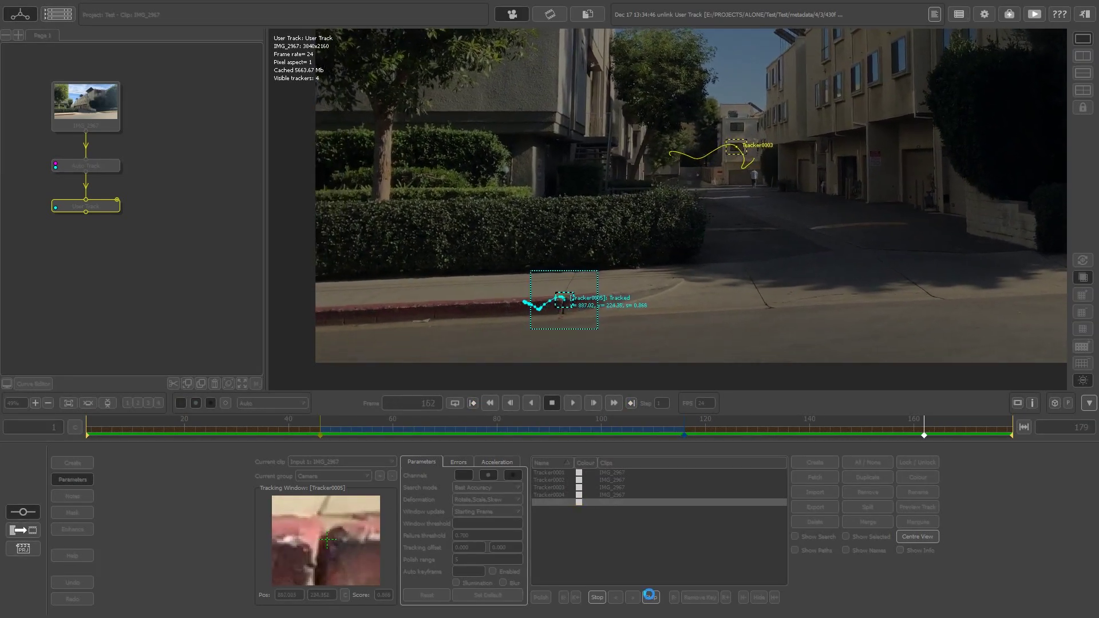
pyautogui.click(328, 428)
pyautogui.click(593, 597)
# Step: Create a tracker at frame 1 on the dark box beside the garage door and adjust its pattern box around it
pyautogui.scroll(-5, 590, 222)
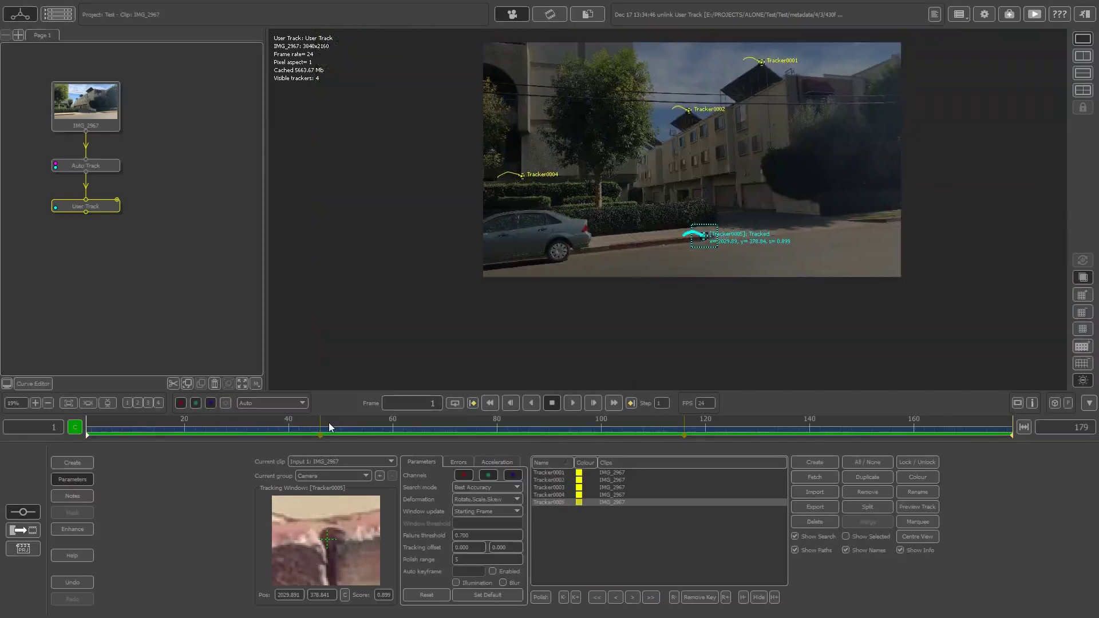
pyautogui.scroll(7, 820, 243)
pyautogui.scroll(7, 574, 228)
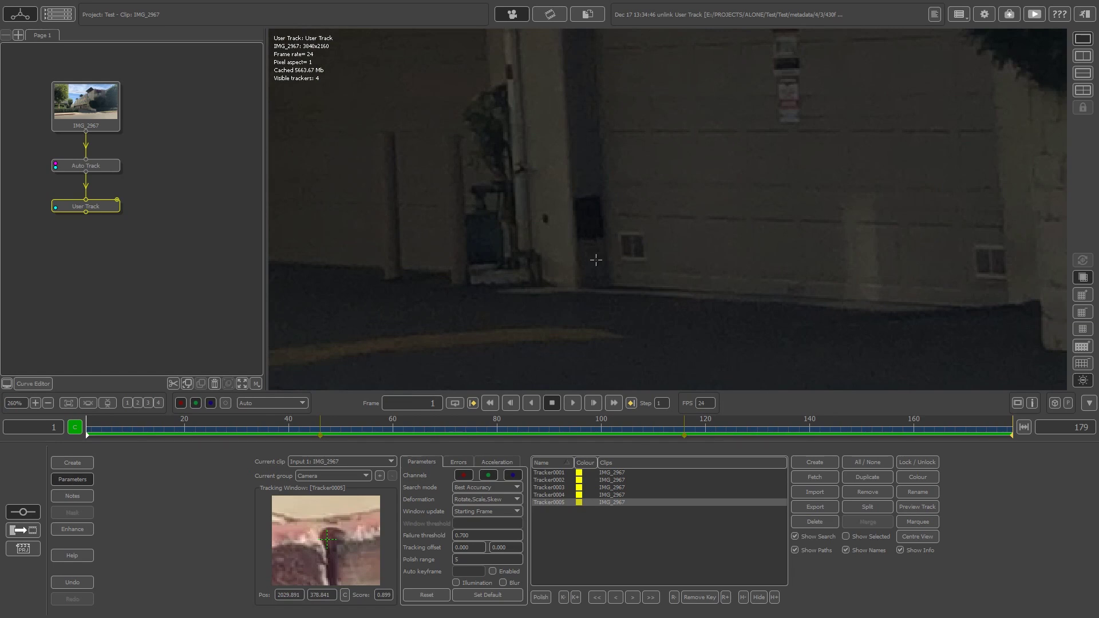
pyautogui.click(600, 541)
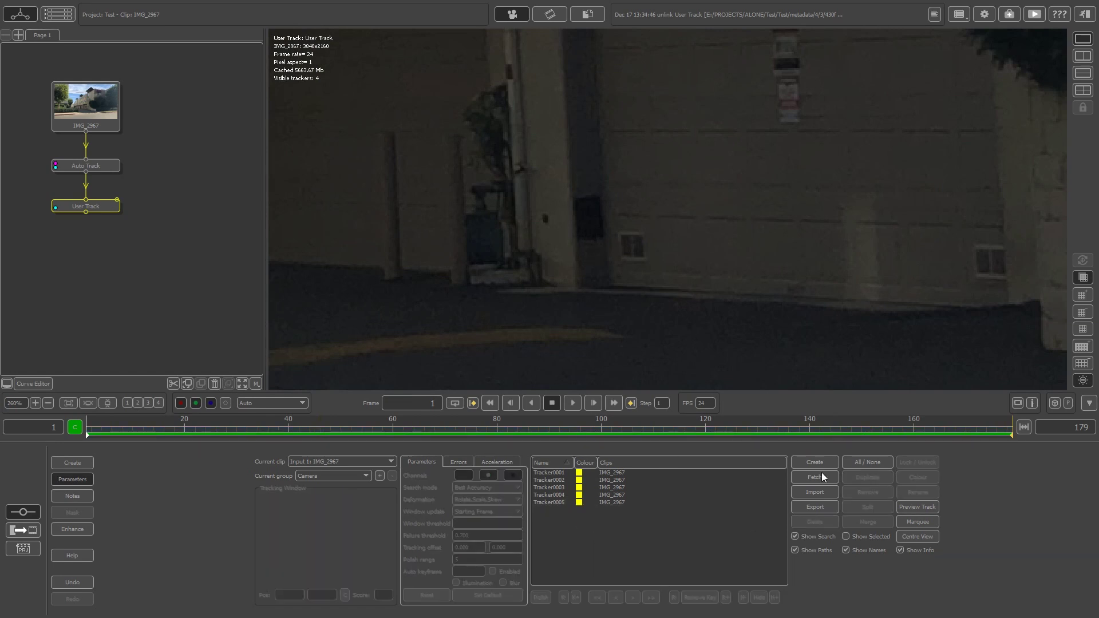
pyautogui.keyDown('ctrl'); pyautogui.click(590, 218); pyautogui.keyUp('ctrl')
pyautogui.moveTo(630, 254); pyautogui.dragTo(620, 248)
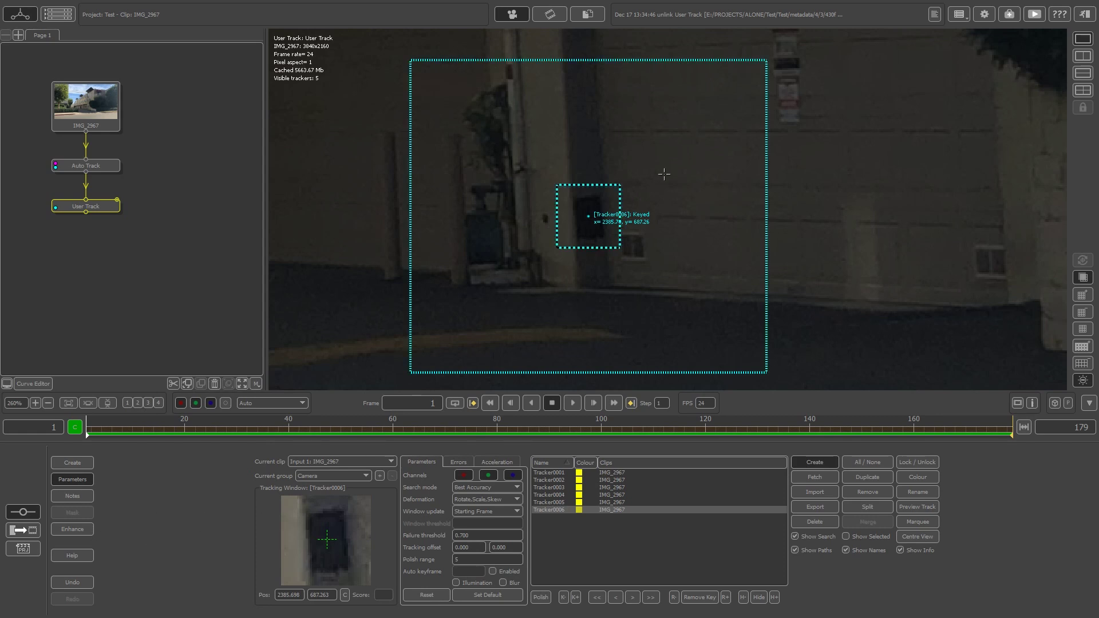
pyautogui.scroll(-5, 665, 174)
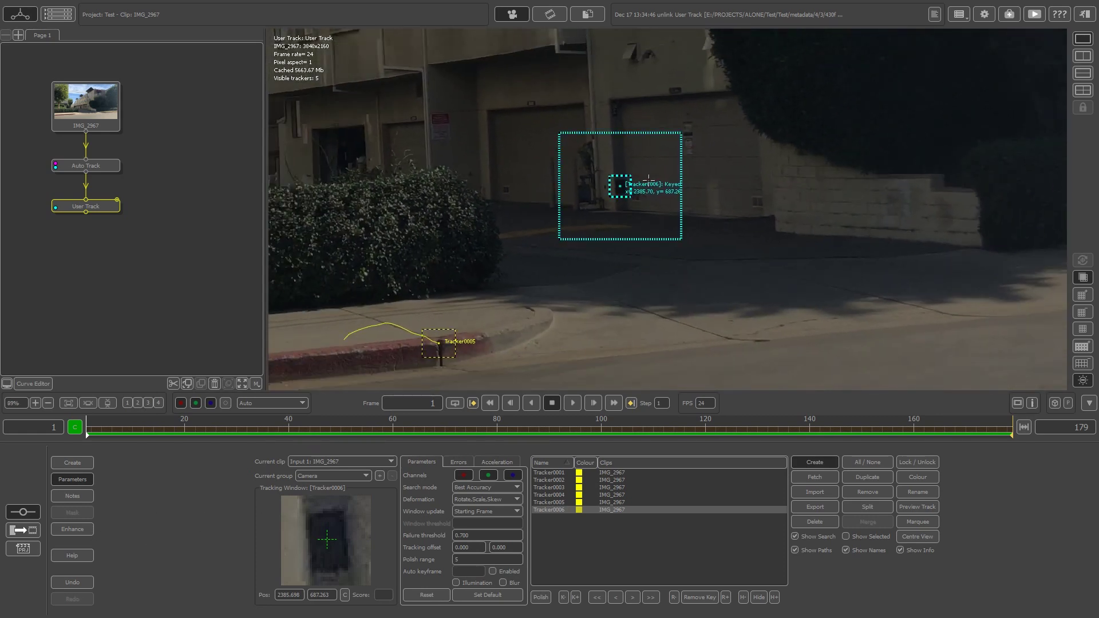
pyautogui.moveTo(649, 180); pyautogui.dragTo(658, 249, button='middle')
pyautogui.scroll(5, 627, 310)
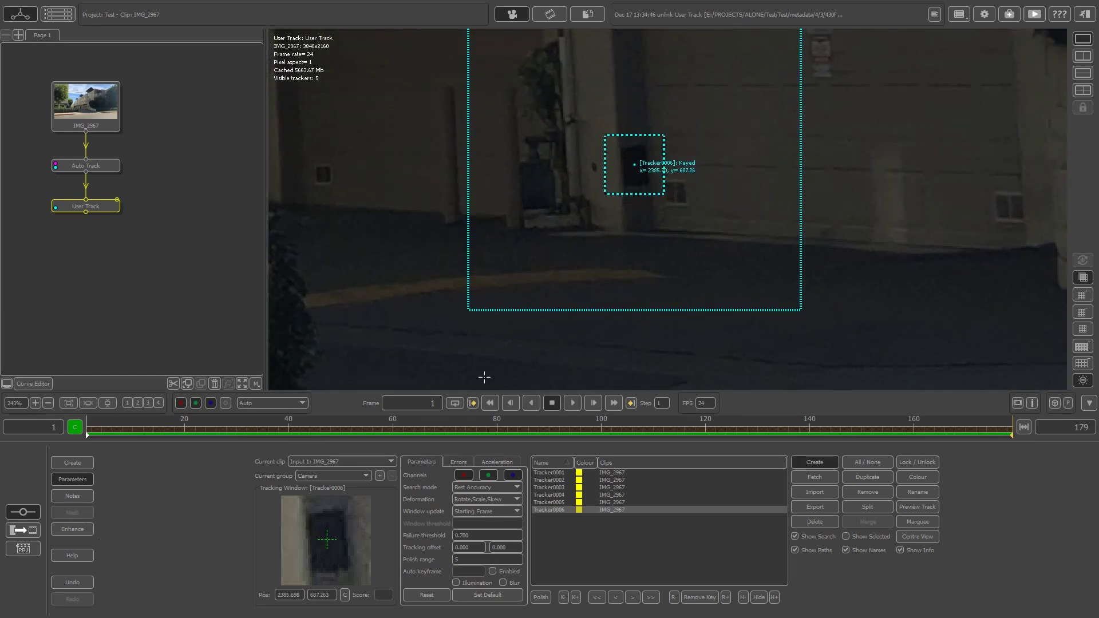
# Step: Enable the Curves image enhancement and shape the curve into a steep S to brighten and add contrast to the shaded garages
pyautogui.click(72, 530)
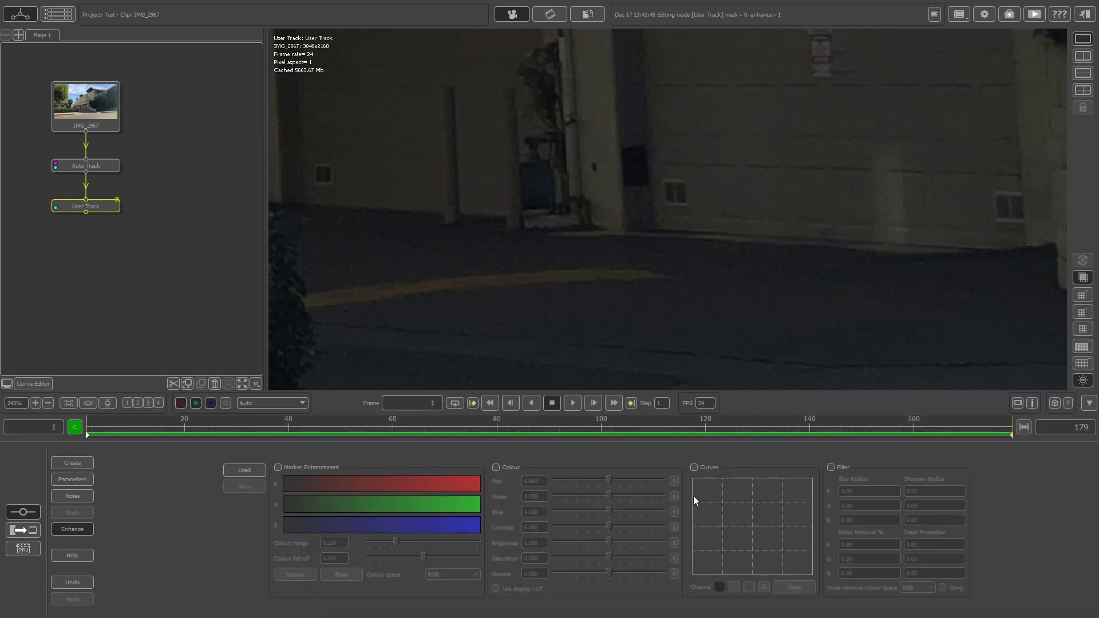
pyautogui.click(694, 467)
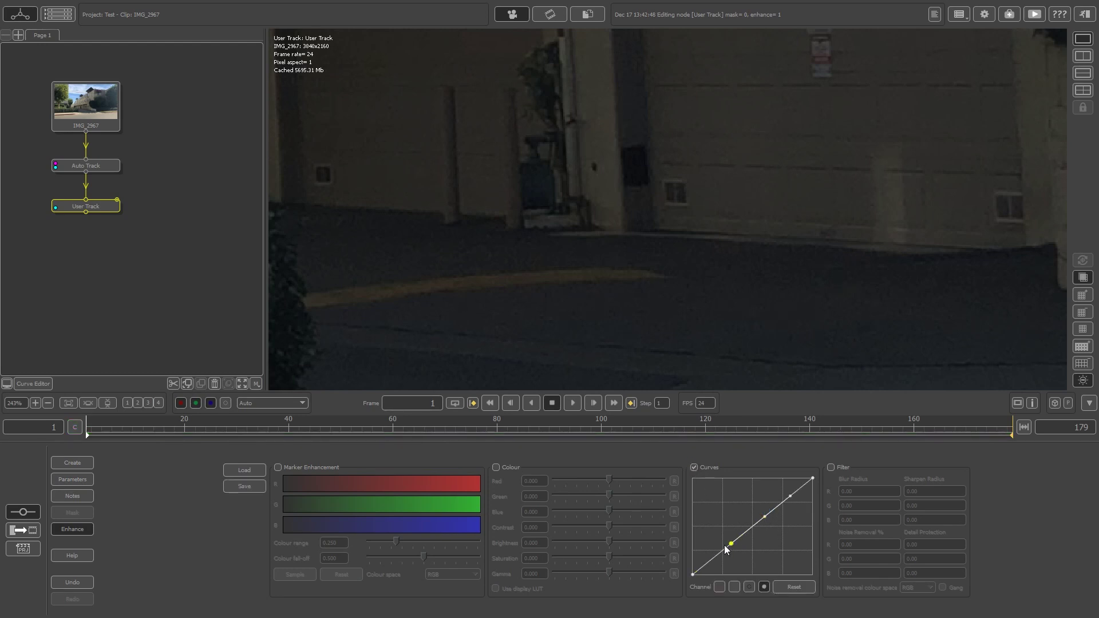
pyautogui.moveTo(765, 517); pyautogui.dragTo(748, 495)
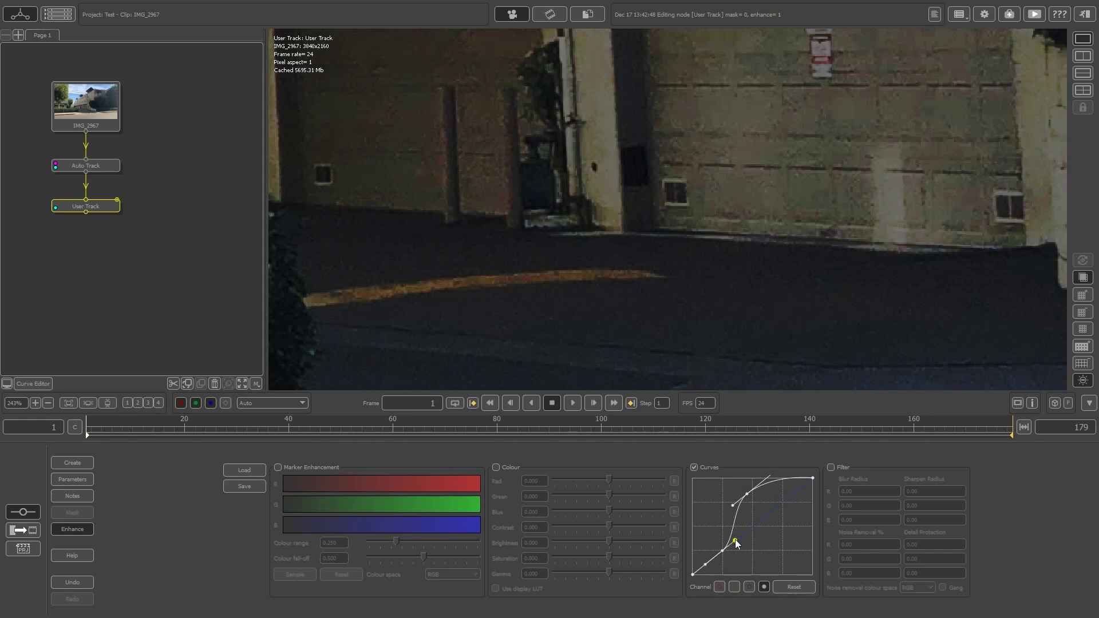
pyautogui.moveTo(736, 541); pyautogui.dragTo(734, 534)
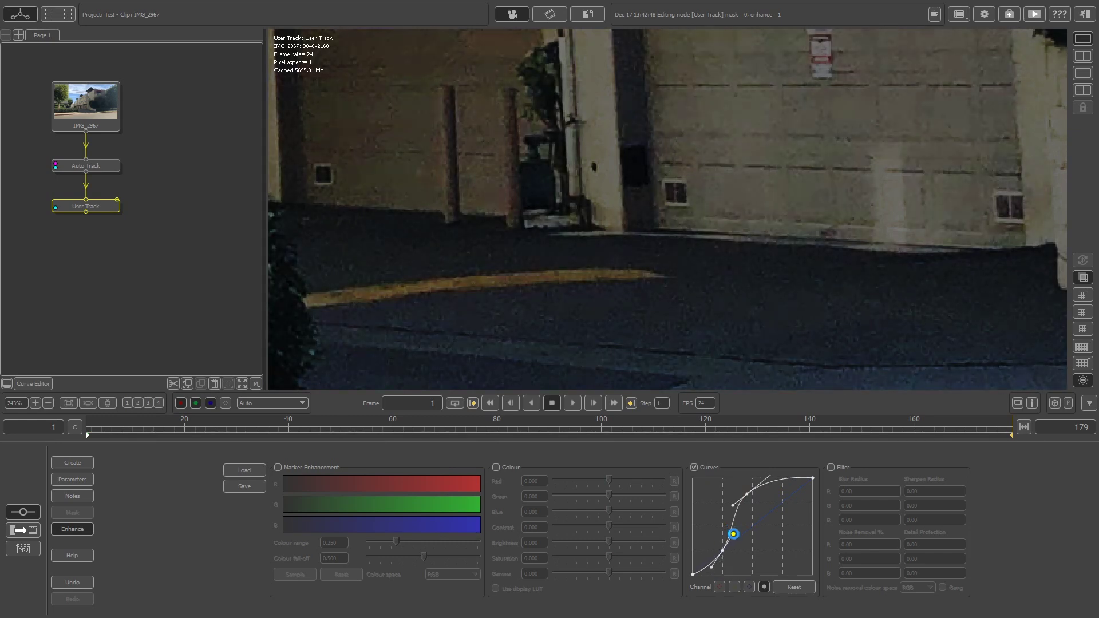
pyautogui.moveTo(747, 494)
pyautogui.mouseDown()
pyautogui.moveTo(778, 527)
pyautogui.moveTo(748, 547)
pyautogui.moveTo(727, 518)
pyautogui.moveTo(763, 498)
pyautogui.moveTo(751, 486)
pyautogui.mouseUp()
# Step: Inspect the enhanced image on the building and garages, comparing it with the Curves enhancement off and on
pyautogui.moveTo(661, 246); pyautogui.dragTo(667, 381, button='right')
pyautogui.scroll(3, 652, 236)
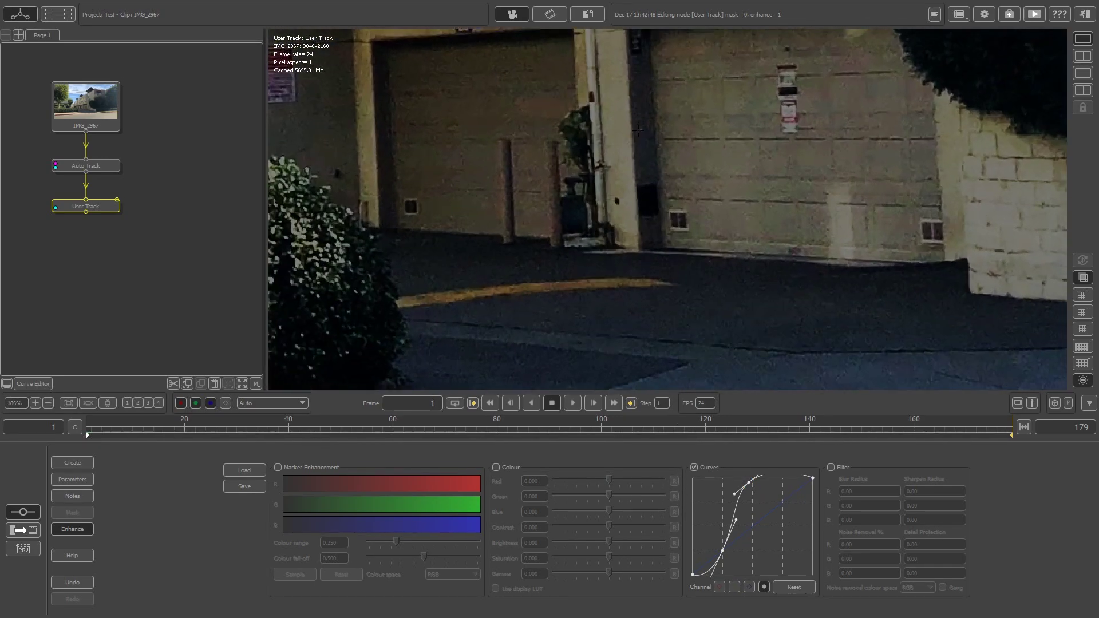
pyautogui.scroll(-8, 701, 247)
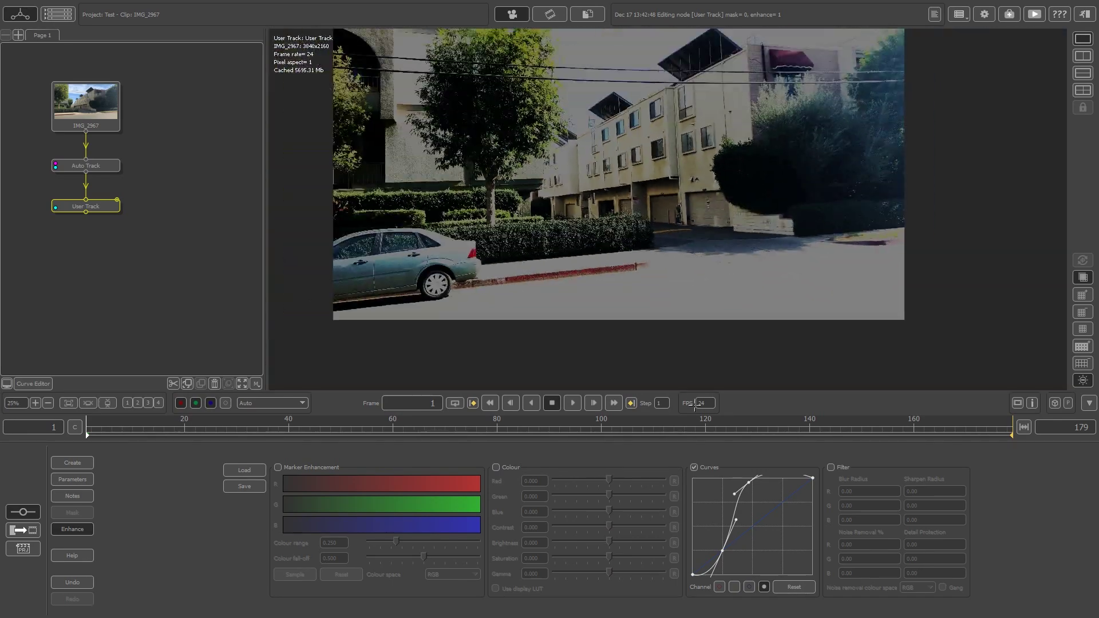
pyautogui.scroll(6, 615, 147)
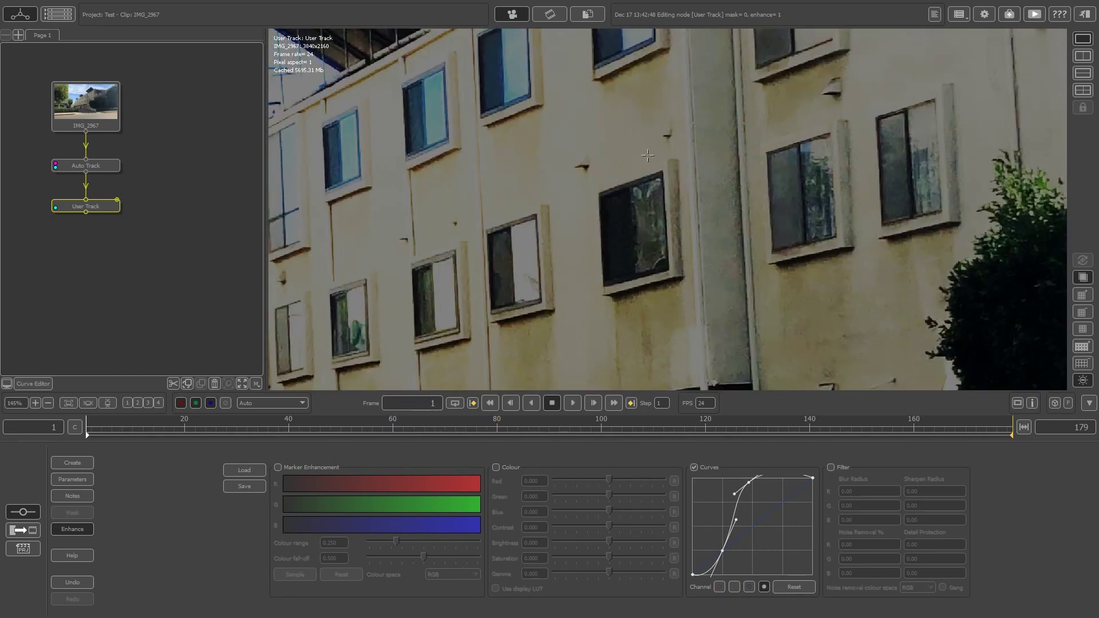
pyautogui.click(695, 467)
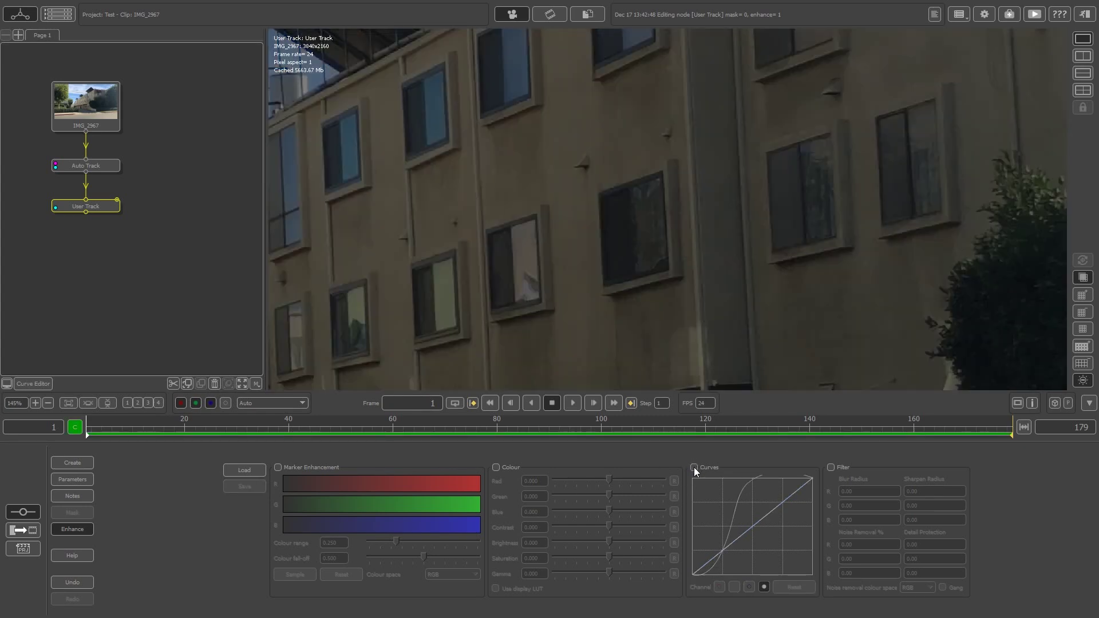
pyautogui.click(694, 467)
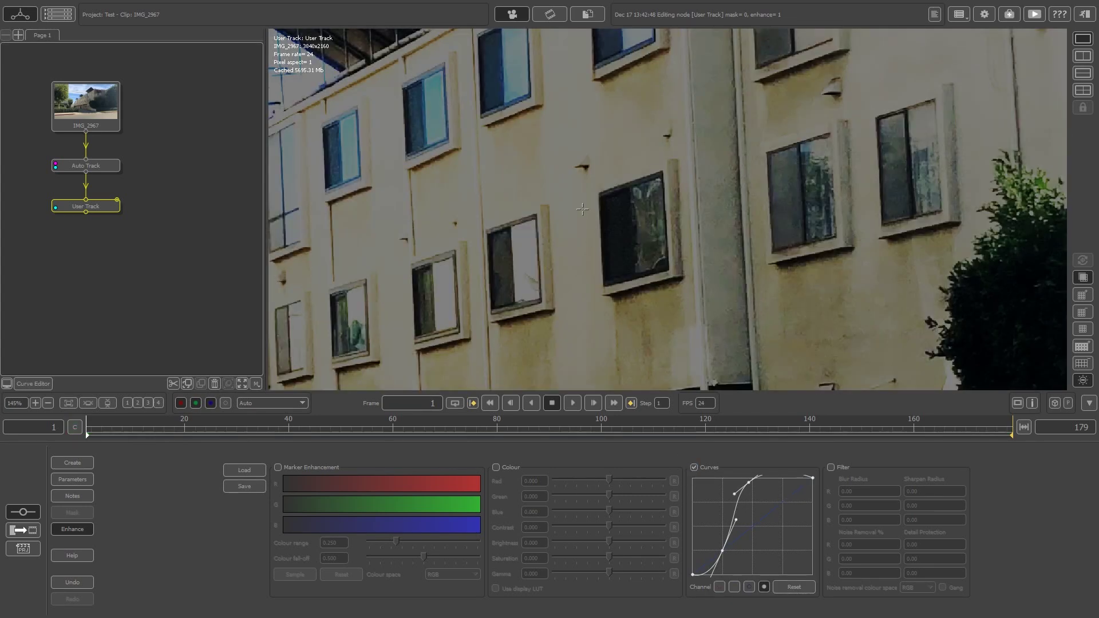
pyautogui.scroll(-5, 626, 166)
pyautogui.moveTo(647, 264); pyautogui.dragTo(578, 152, button='middle')
pyautogui.scroll(6, 608, 343)
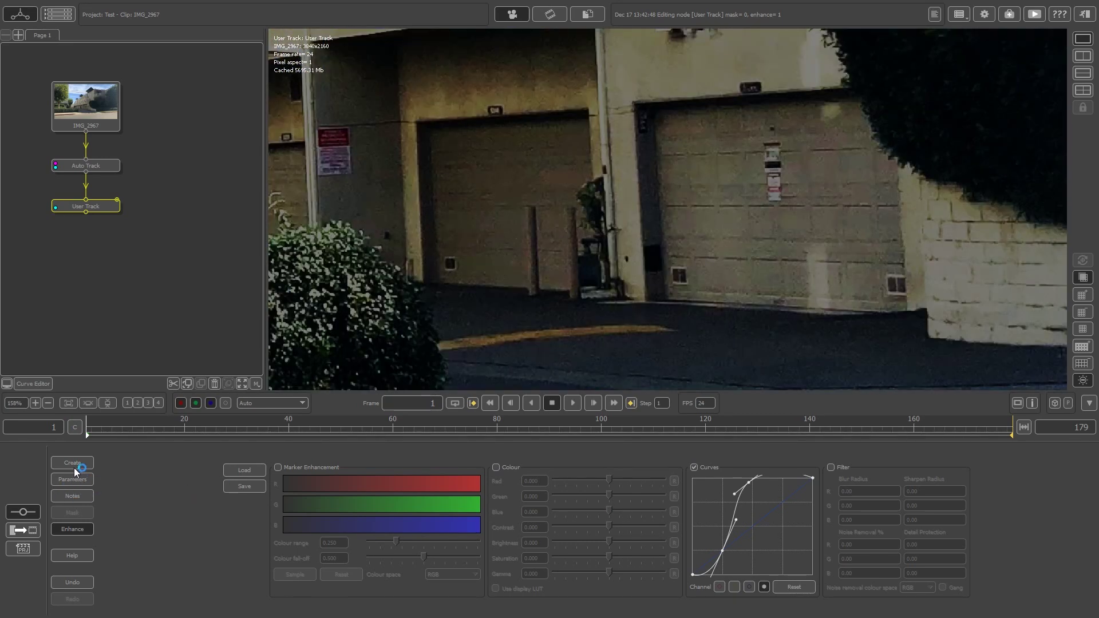
# Step: Return to the tracker parameters and track the dark box beside the garage door forward from frame 1
pyautogui.click(77, 481)
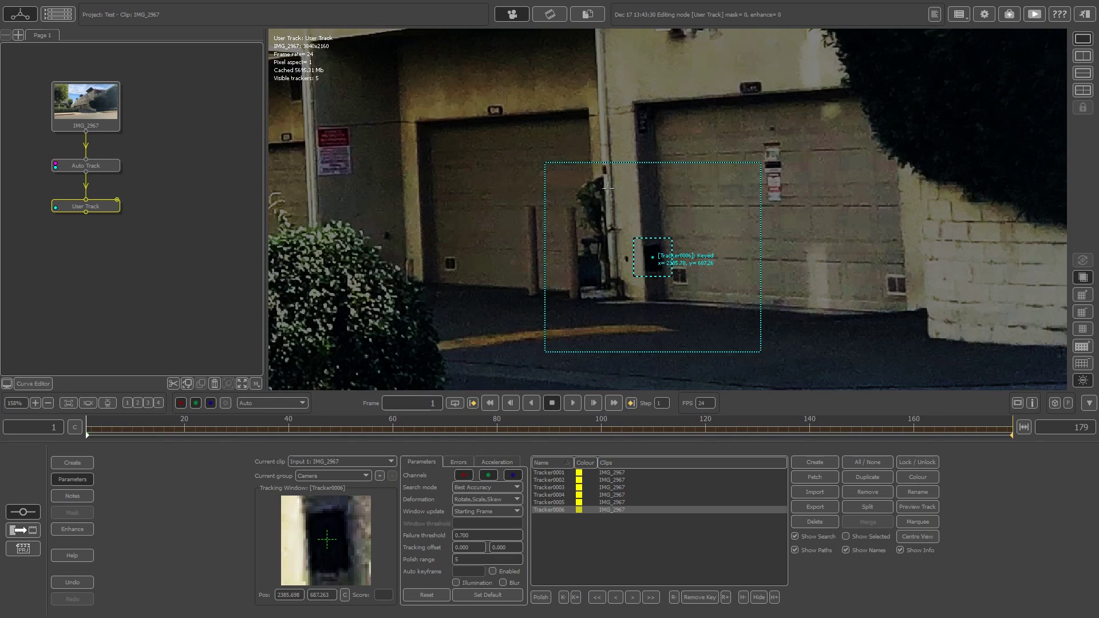
pyautogui.scroll(-2, 666, 240)
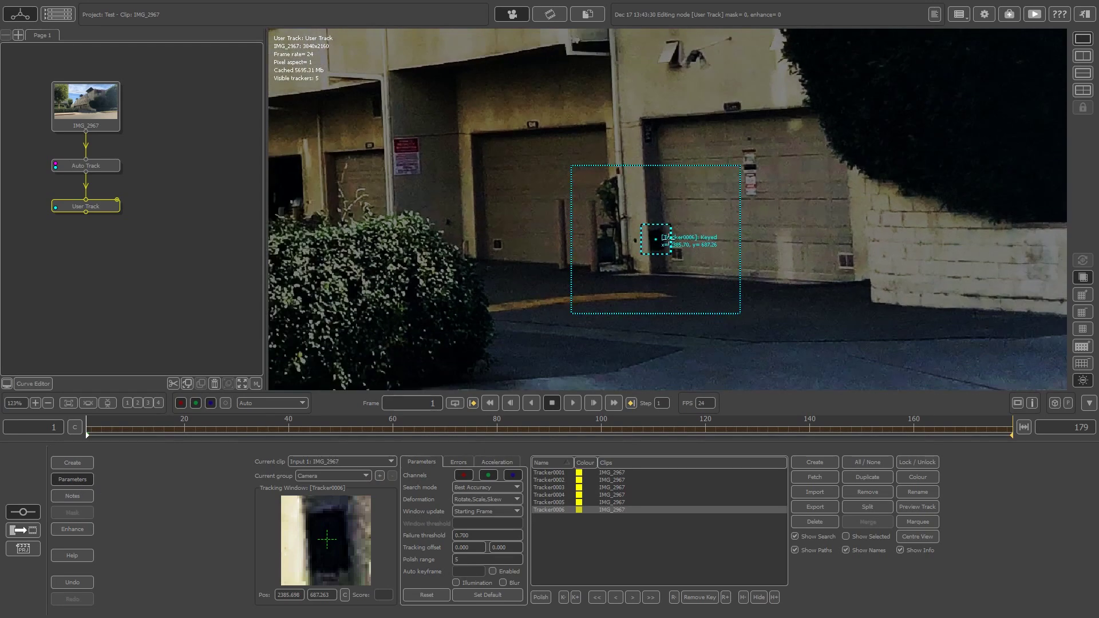
pyautogui.scroll(-7, 668, 239)
pyautogui.scroll(8, 658, 241)
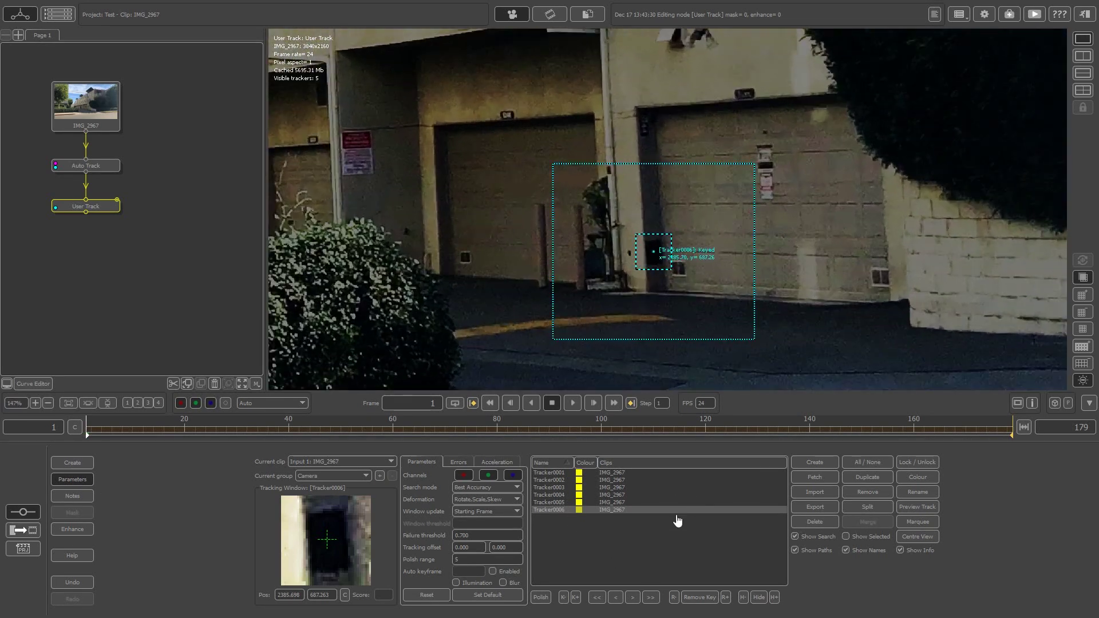
pyautogui.click(650, 597)
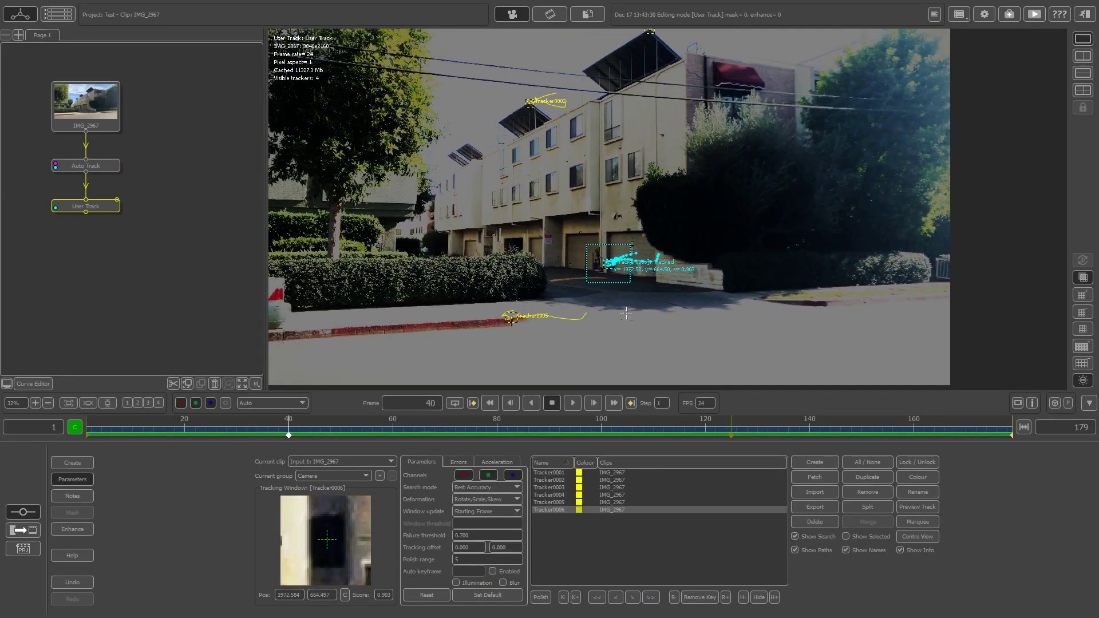
# Step: Create a tracker at frame 40 on the peak of the far rooftop panels and track it forward and backward
pyautogui.click(679, 543)
pyautogui.scroll(3, 537, 158)
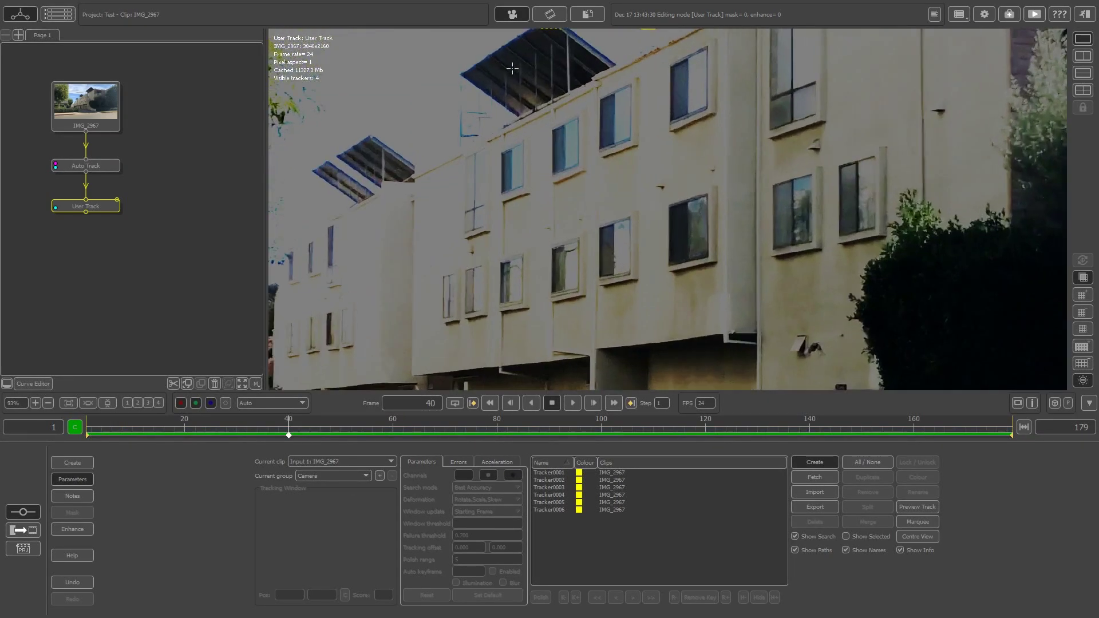
pyautogui.keyDown('ctrl'); pyautogui.click(468, 162); pyautogui.keyUp('ctrl')
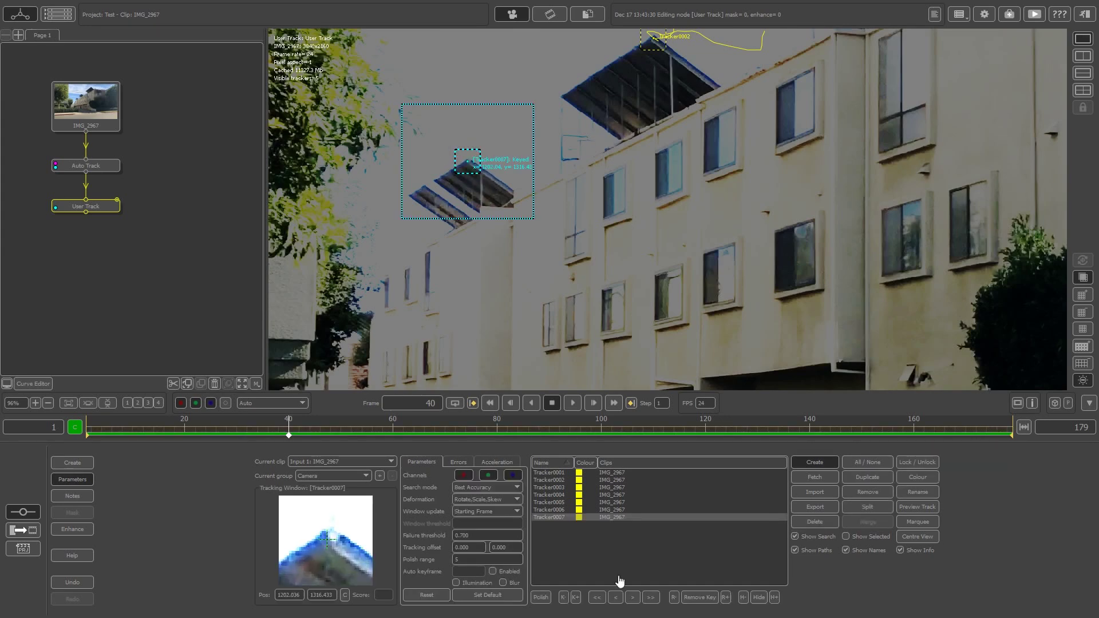
pyautogui.click(651, 598)
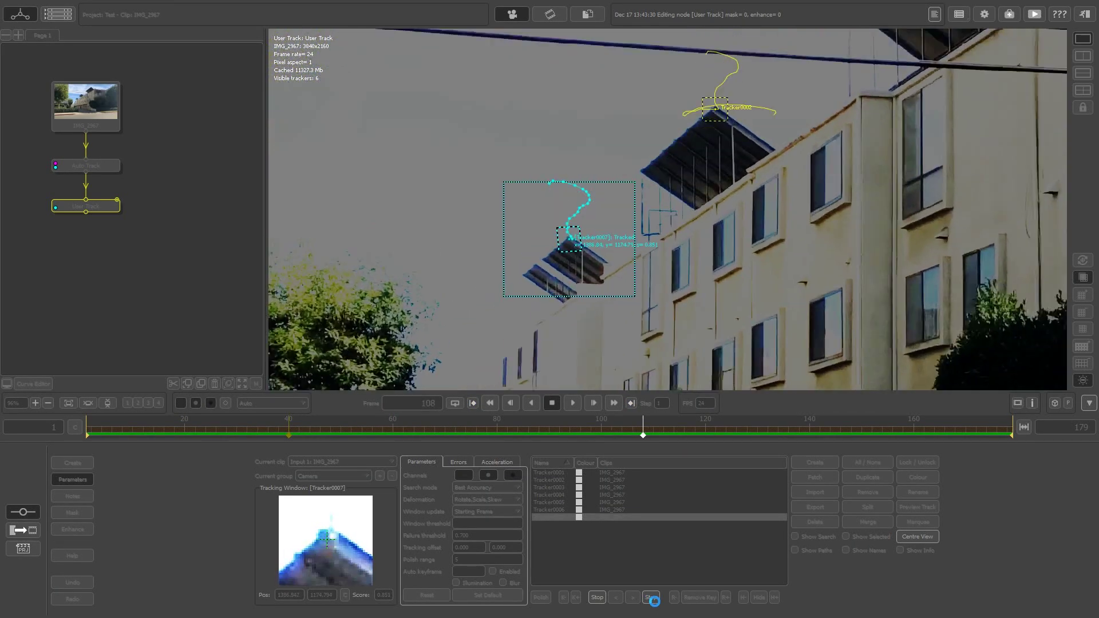
pyautogui.click(290, 435)
pyautogui.click(598, 598)
# Step: Create a tracker on the edge of the tree trunk behind the hedge and track it forward
pyautogui.moveTo(87, 428)
pyautogui.mouseDown()
pyautogui.moveTo(427, 428)
pyautogui.moveTo(87, 428)
pyautogui.mouseUp()
pyautogui.scroll(-2, 744, 217)
pyautogui.click(816, 463)
pyautogui.click(837, 185)
pyautogui.click(651, 598)
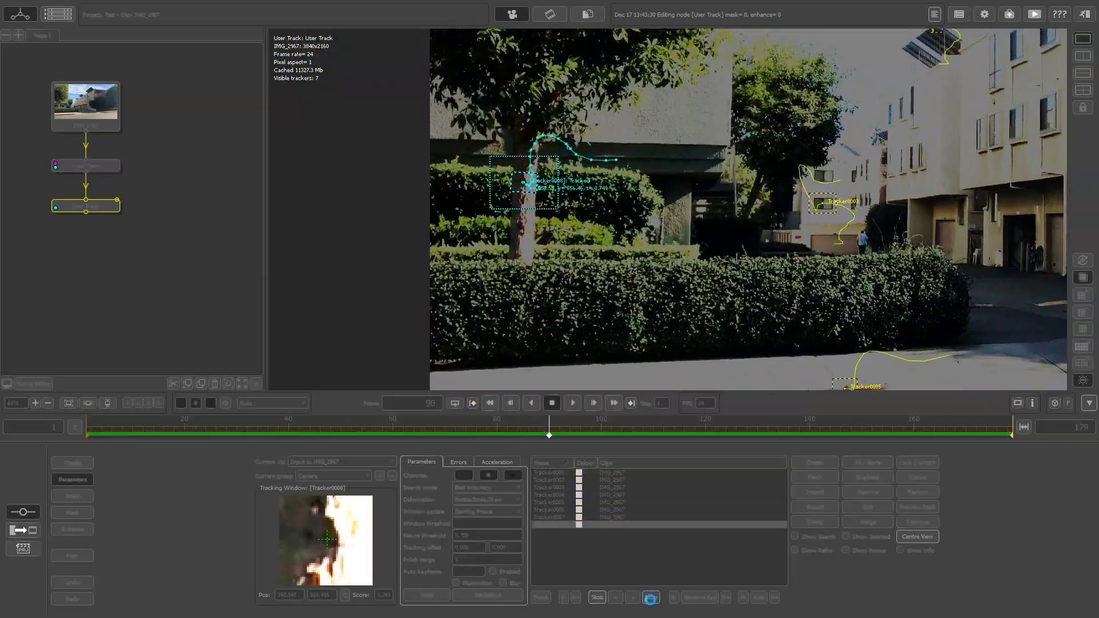
pyautogui.click(651, 598)
# Step: Create a tracker on the edge of the dark patch on the curb beyond the driveway and track it forward and backward
pyautogui.click(815, 463)
pyautogui.click(756, 227)
pyautogui.click(651, 598)
pyautogui.click(597, 598)
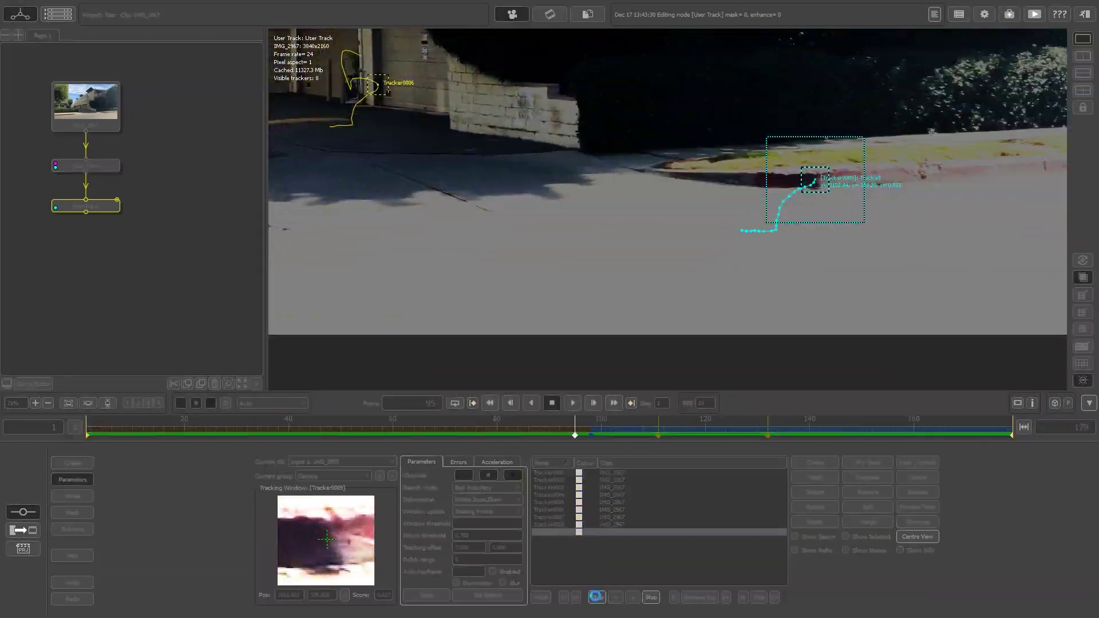
pyautogui.click(598, 598)
# Step: Add one more tracker to the scene and track it forward
pyautogui.click(815, 463)
pyautogui.click(579, 110)
pyautogui.click(651, 598)
# Step: Create a tracker at frame 50 on an upper corner of a building window and track it forward and backward
pyautogui.click(340, 428)
pyautogui.click(815, 463)
pyautogui.click(475, 84)
pyautogui.click(654, 598)
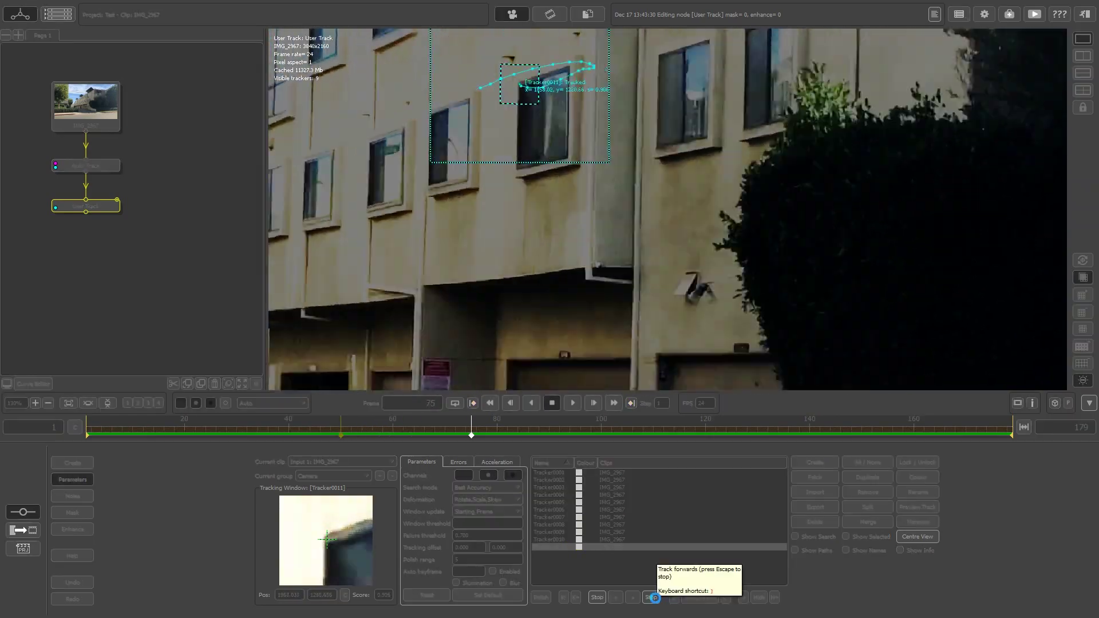
pyautogui.click(596, 598)
# Step: Create a tracker at frame 1 on the upper corner of the dark garage opening behind the hedge and track it through the clip
pyautogui.click(241, 428)
pyautogui.scroll(-5, 579, 229)
pyautogui.click(815, 463)
pyautogui.click(578, 263)
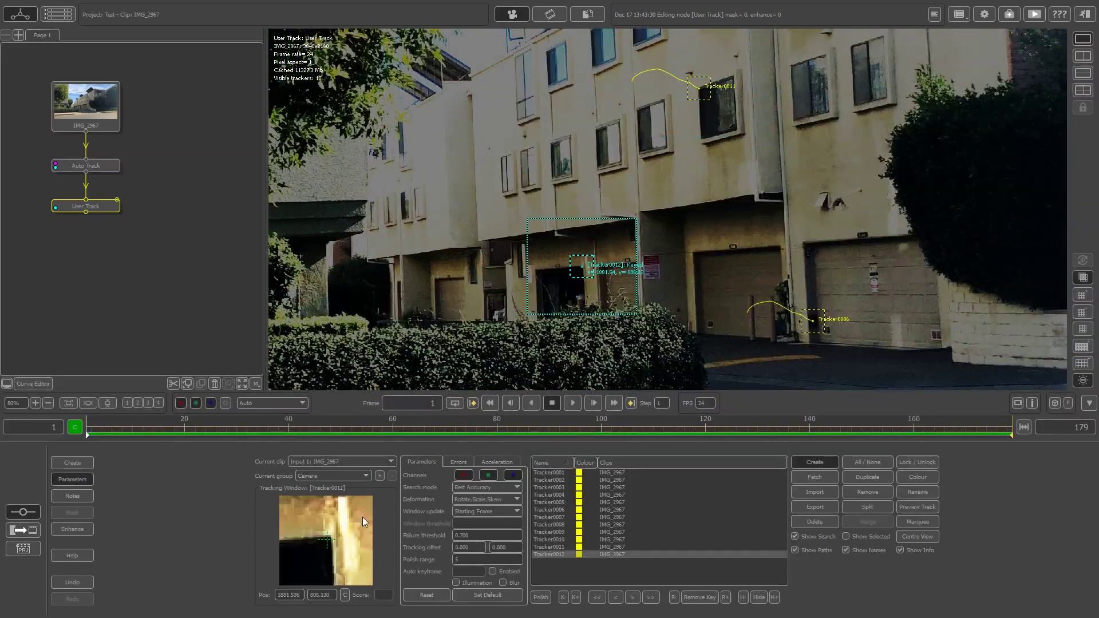
pyautogui.click(597, 598)
pyautogui.click(649, 598)
# Step: Create a tracker on the upper window of the far building and track it backward
pyautogui.click(816, 463)
pyautogui.click(429, 279)
pyautogui.click(592, 597)
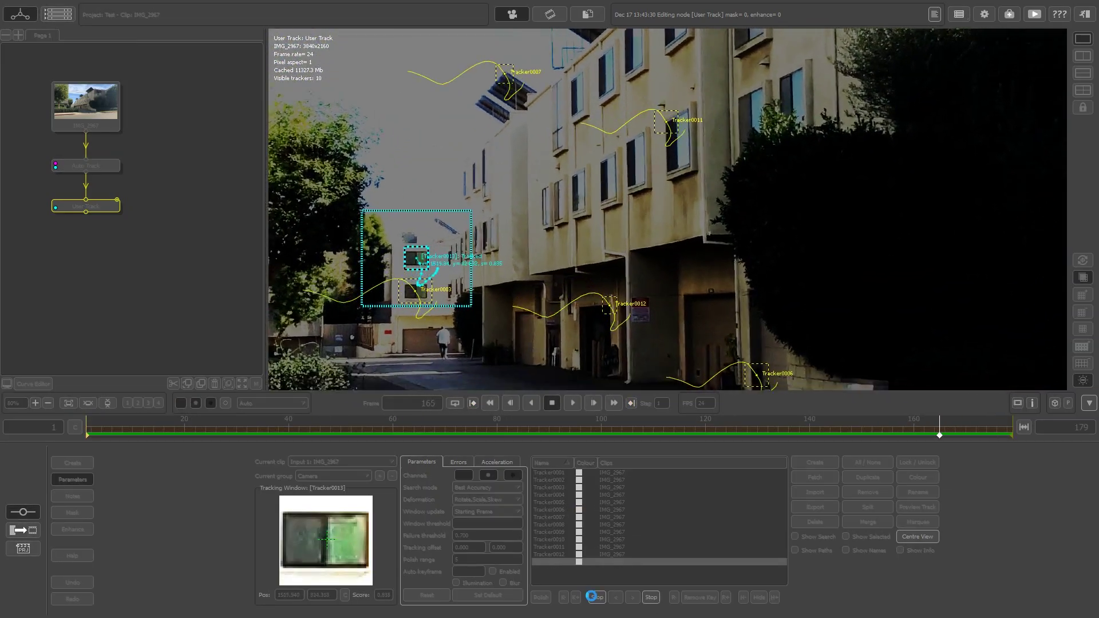
pyautogui.click(593, 597)
# Step: Check the upper window's track around frame 155 and retrack it backward one frame at a time from frame 156 to 151
pyautogui.moveTo(865, 433); pyautogui.dragTo(887, 451)
pyautogui.scroll(7, 342, 322)
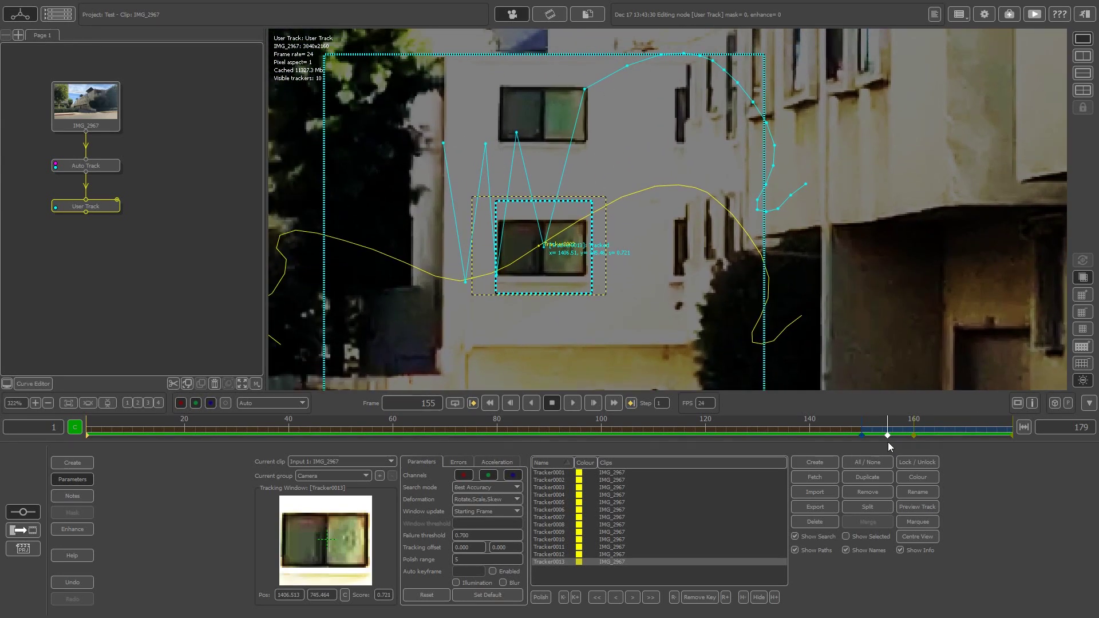
pyautogui.moveTo(889, 438)
pyautogui.mouseDown()
pyautogui.moveTo(877, 436)
pyautogui.moveTo(894, 434)
pyautogui.mouseUp()
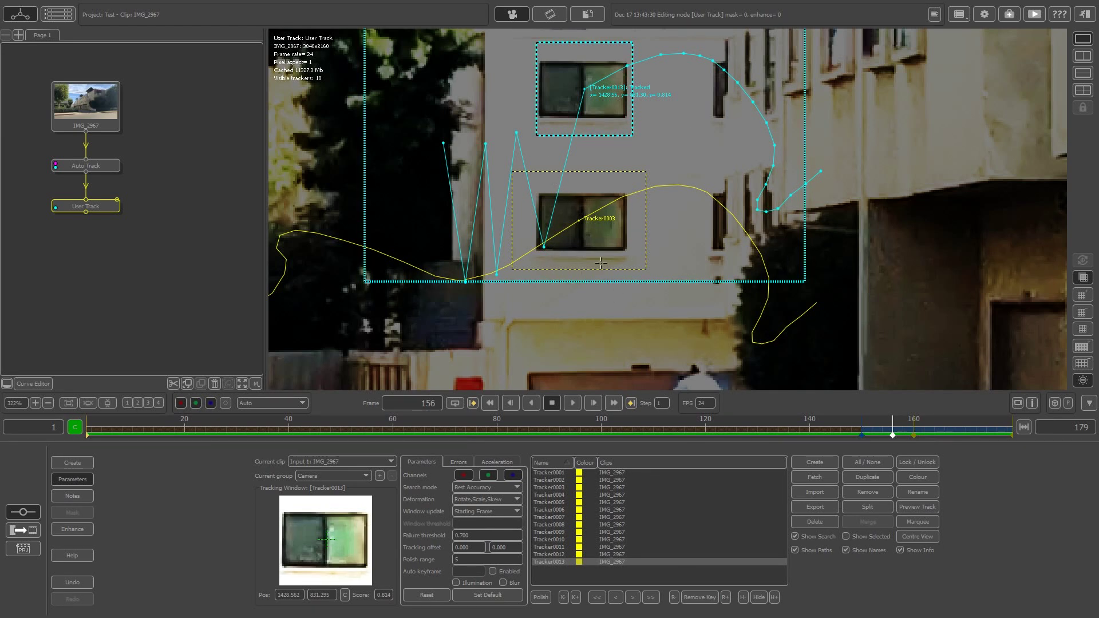
pyautogui.click(615, 598)
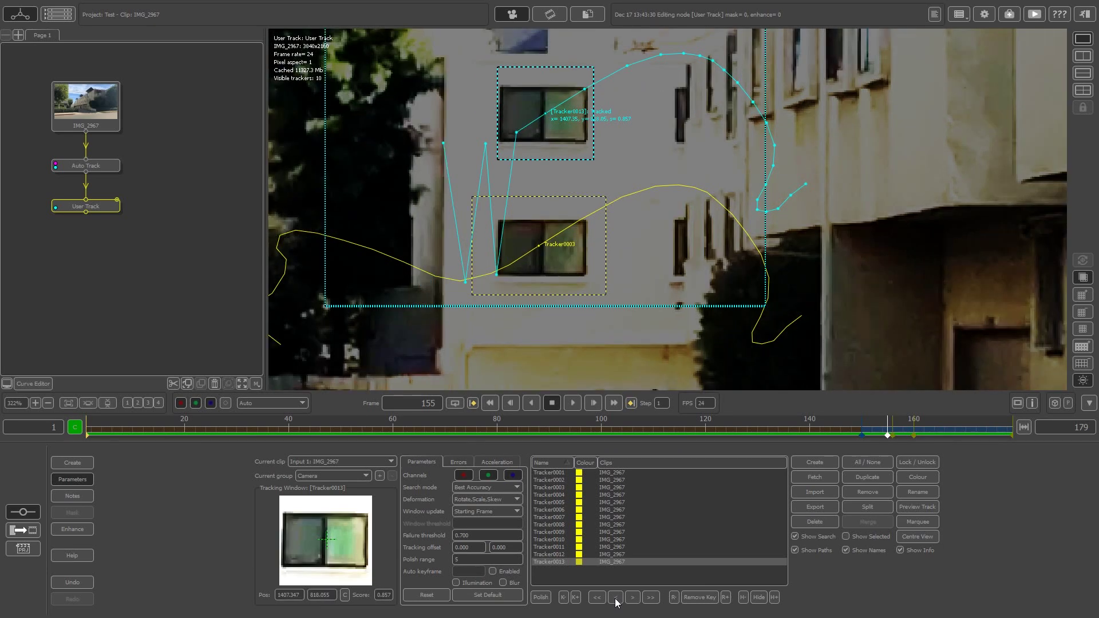
pyautogui.click(616, 598)
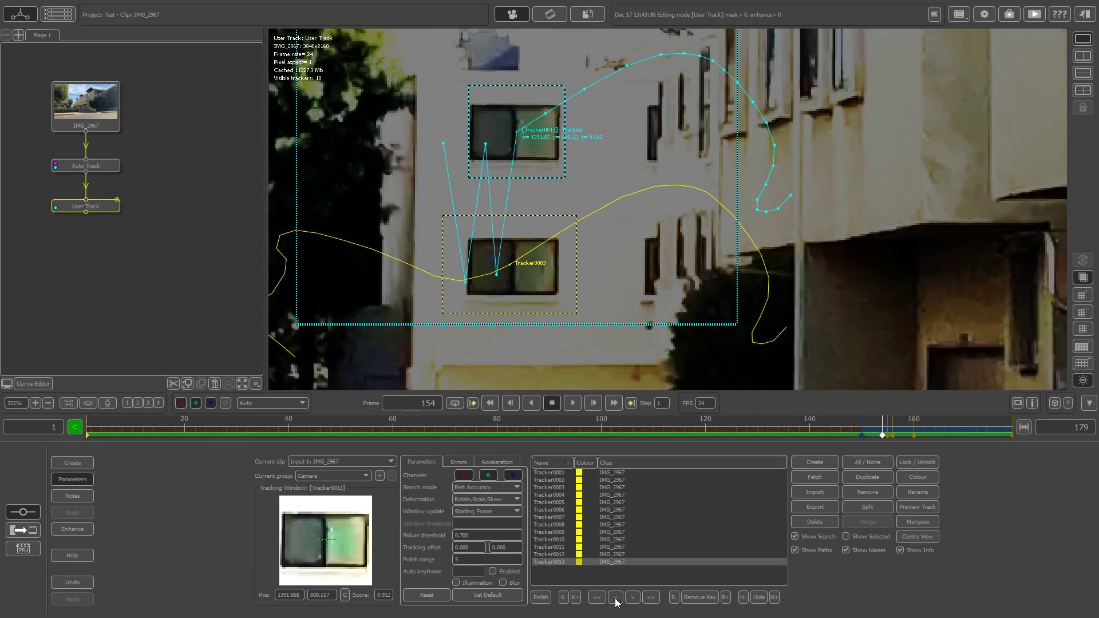
pyautogui.click(615, 598)
pyautogui.click(616, 598)
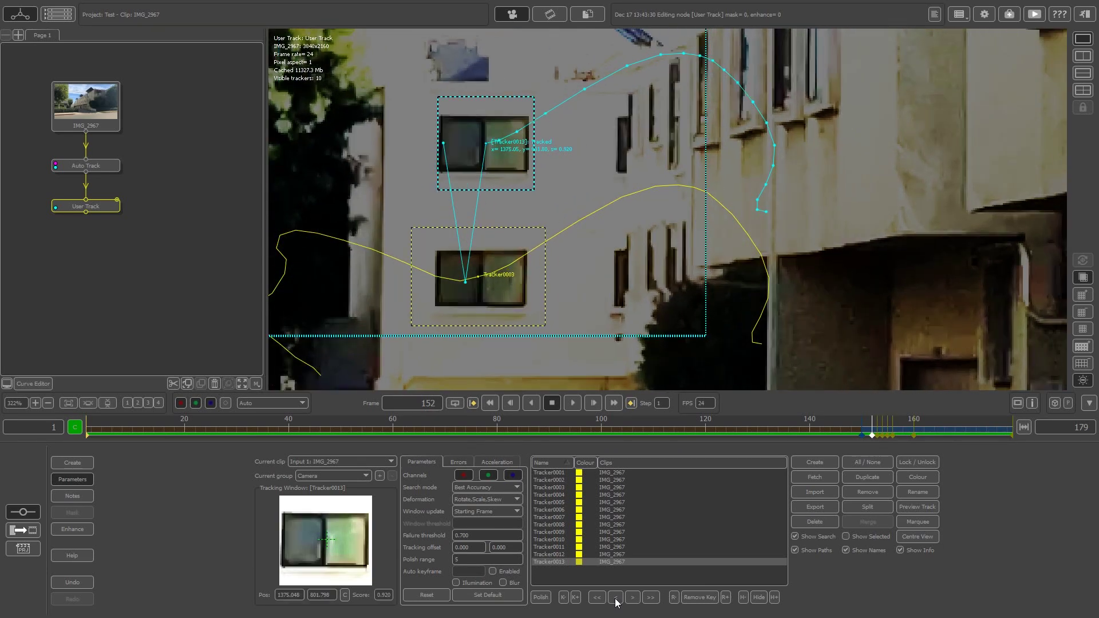
pyautogui.click(615, 599)
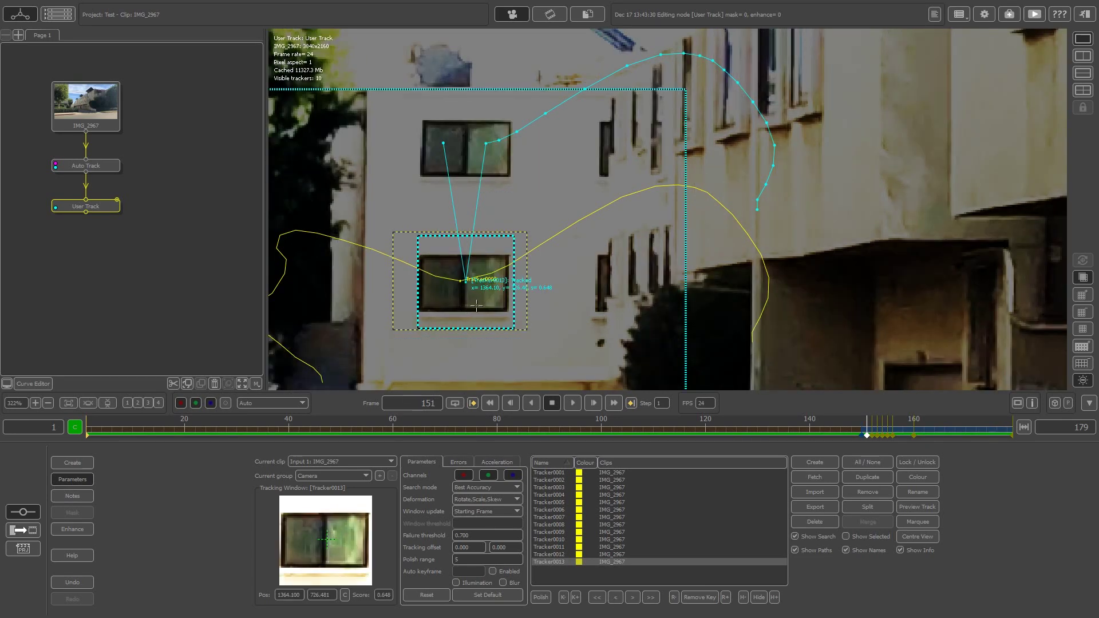
# Step: Move the tracker onto the upper window at frame 151, and retrack it one frame back from frame 152
pyautogui.moveTo(476, 306); pyautogui.dragTo(476, 171)
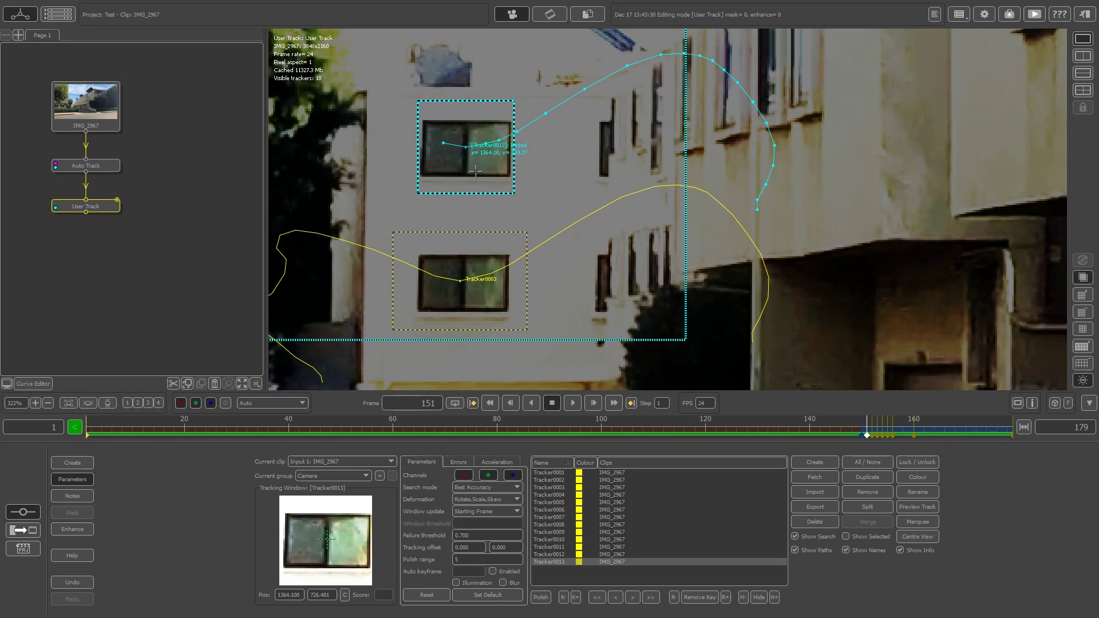
pyautogui.moveTo(867, 434); pyautogui.dragTo(871, 434)
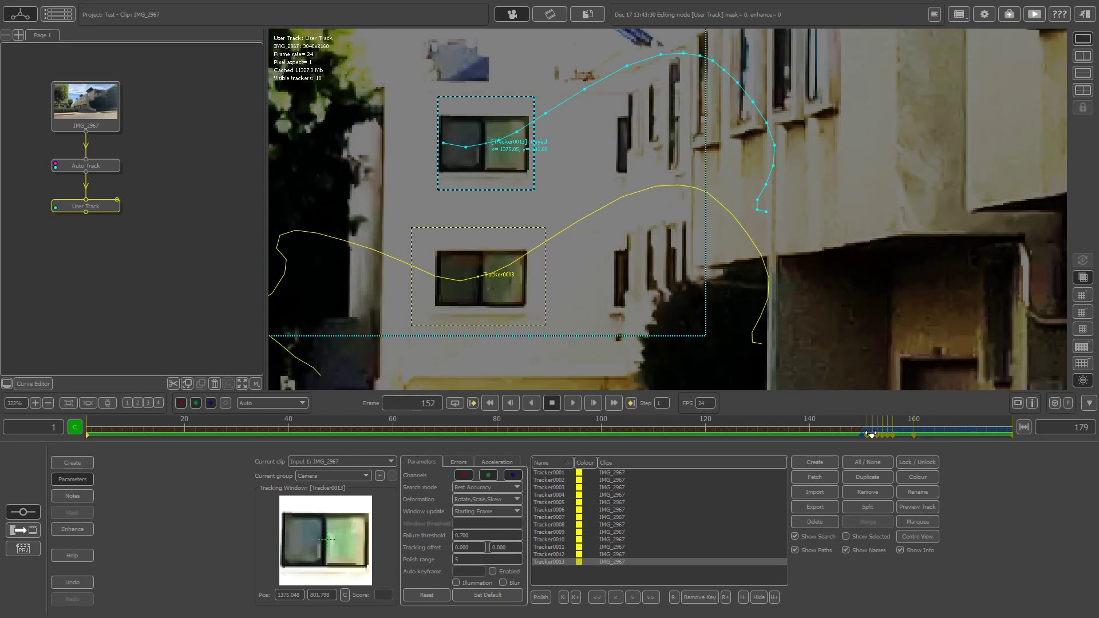
pyautogui.click(616, 597)
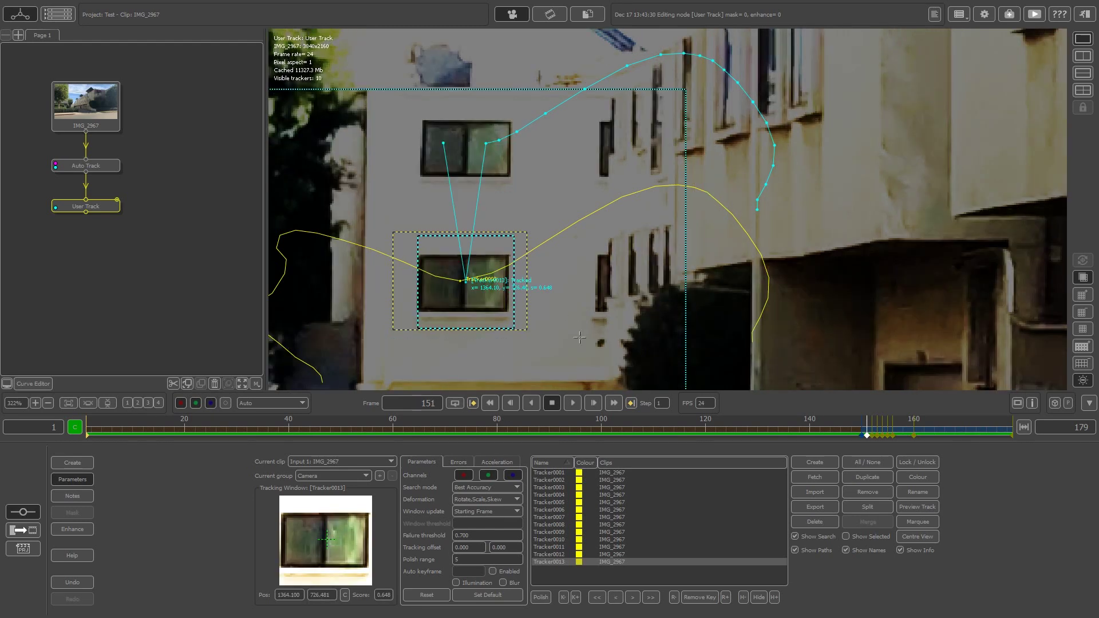
# Step: Shrink the tracker's search area around the upper window, clear its track at frame 179 and track it backward from there
pyautogui.moveTo(868, 437); pyautogui.dragTo(872, 434)
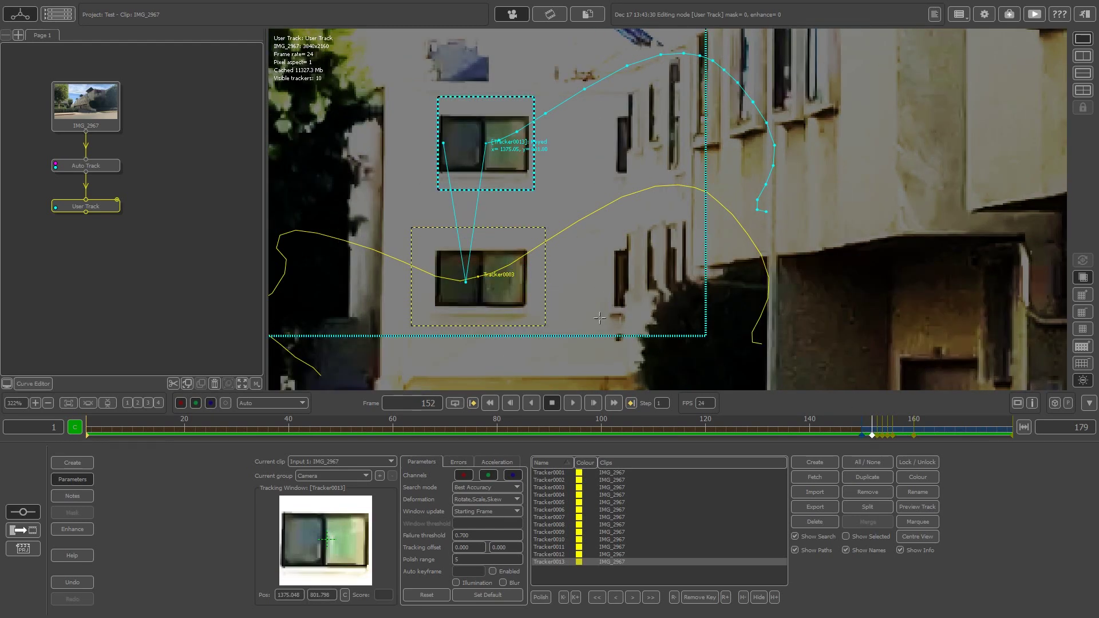
pyautogui.moveTo(703, 339); pyautogui.dragTo(616, 240)
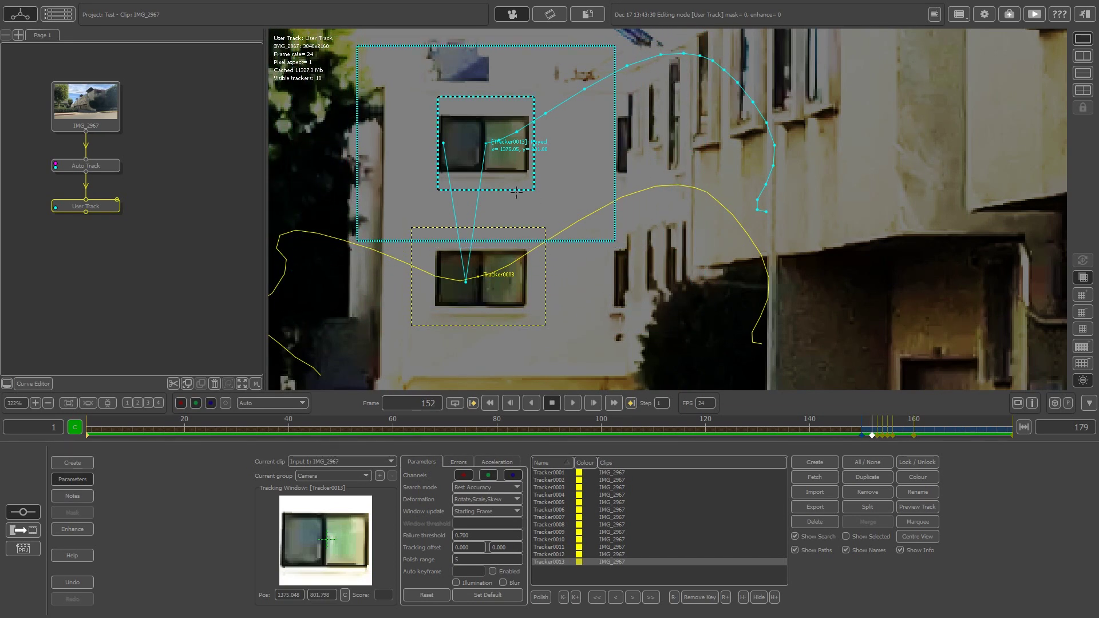
pyautogui.moveTo(871, 433); pyautogui.dragTo(1044, 438)
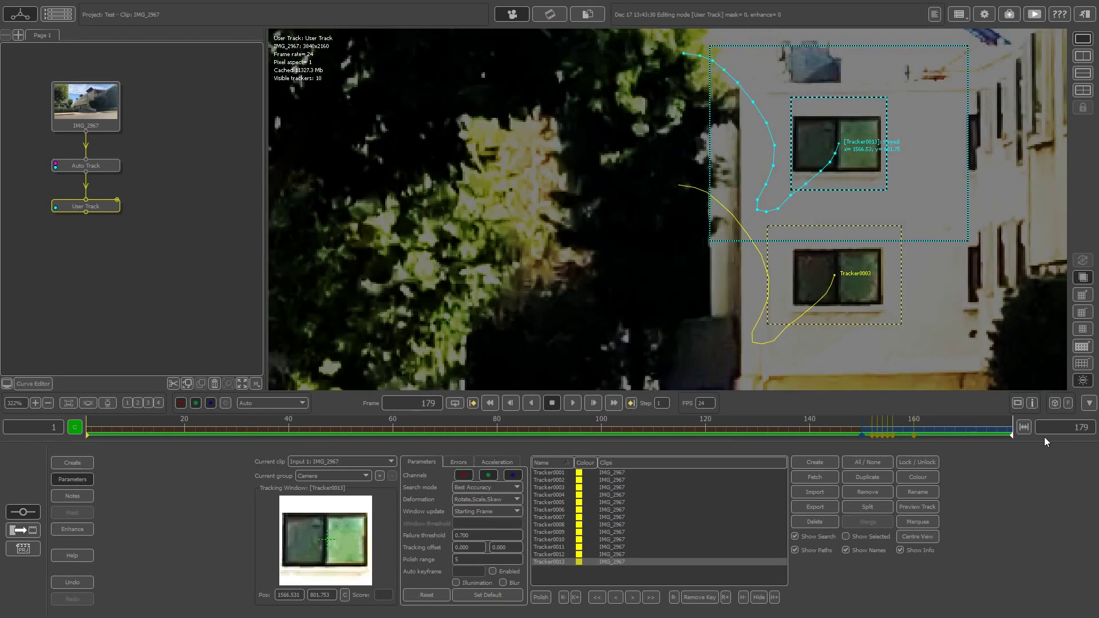
pyautogui.click(674, 598)
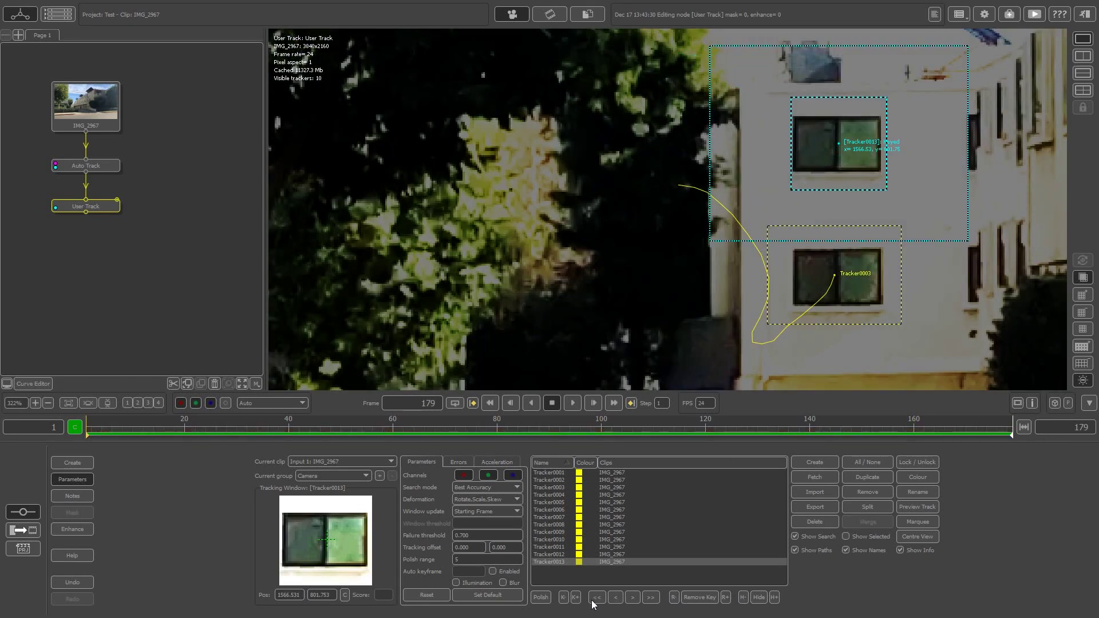
pyautogui.click(594, 599)
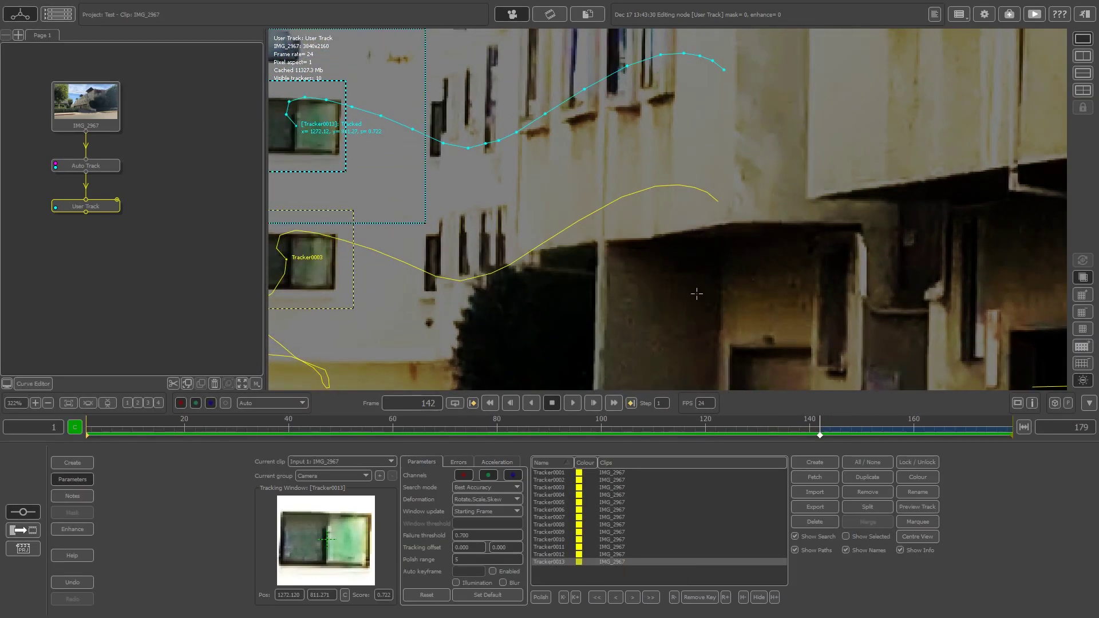
# Step: Resume tracking the far building's upper window backward from frame 142
pyautogui.scroll(-2, 697, 294)
pyautogui.moveTo(403, 236); pyautogui.dragTo(603, 248, button='middle')
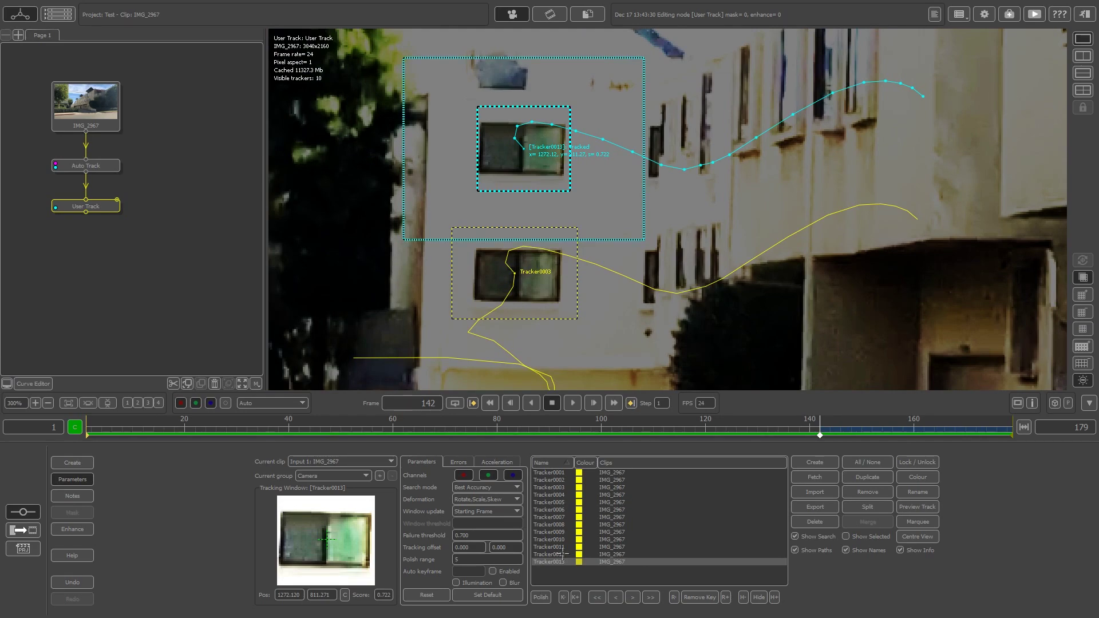
pyautogui.click(596, 598)
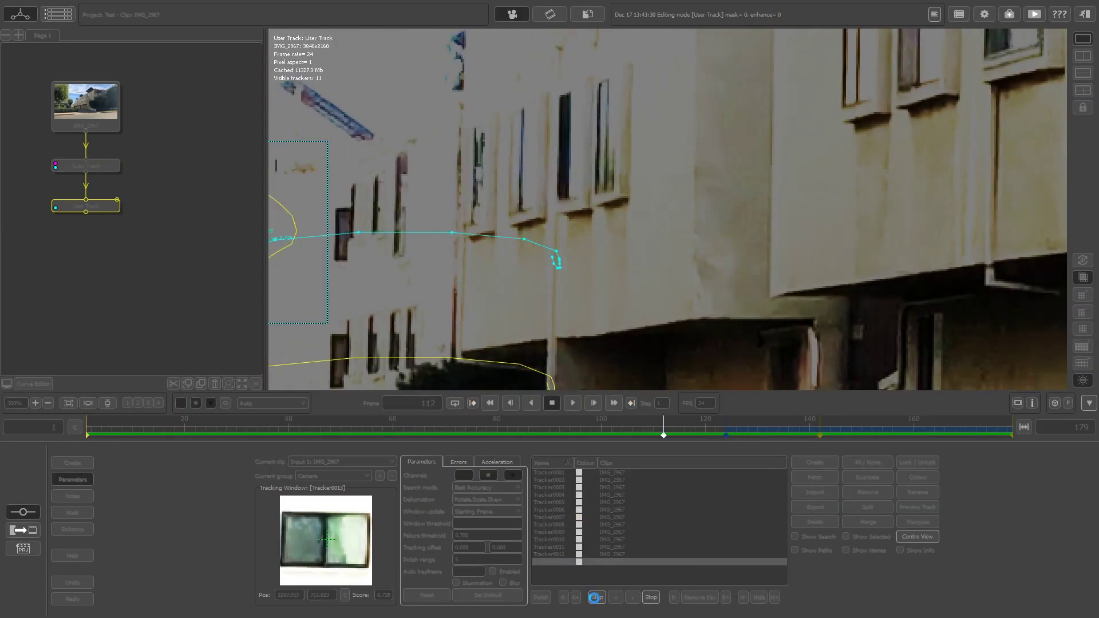
# Step: Deselect the tracker, go to frame 179 at the brick wall with the red awning, and turn off the Curves enhancement
pyautogui.scroll(-5, 667, 210)
pyautogui.moveTo(458, 229); pyautogui.dragTo(641, 189, button='middle')
pyautogui.click(618, 195)
pyautogui.scroll(-10, 619, 194)
pyautogui.scroll(8, 859, 143)
pyautogui.moveTo(859, 143); pyautogui.dragTo(641, 189, button='middle')
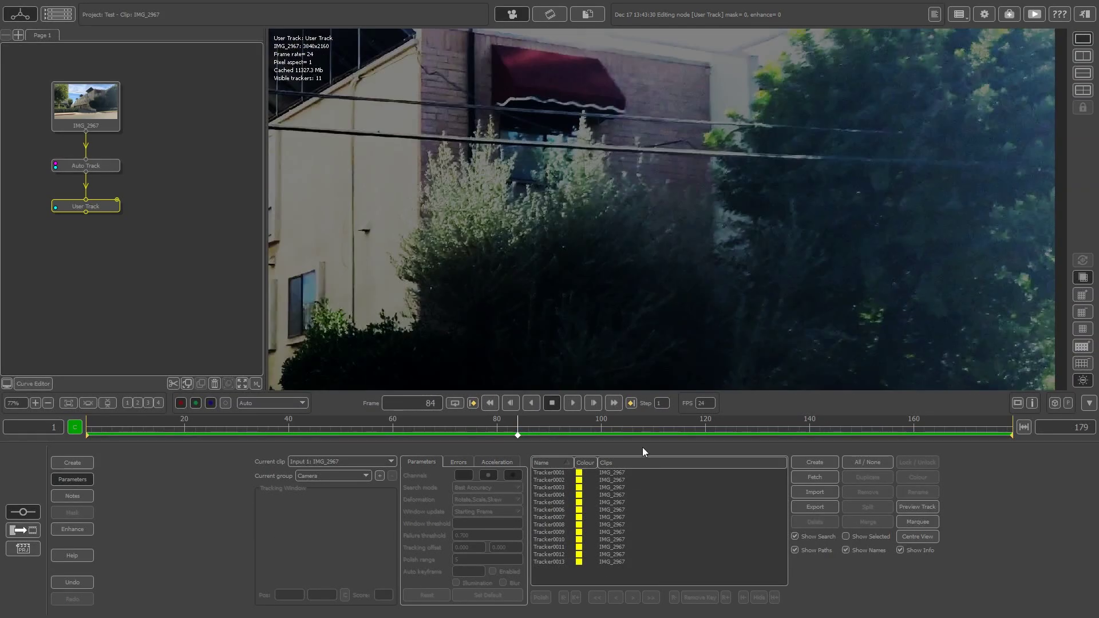
pyautogui.press('End')
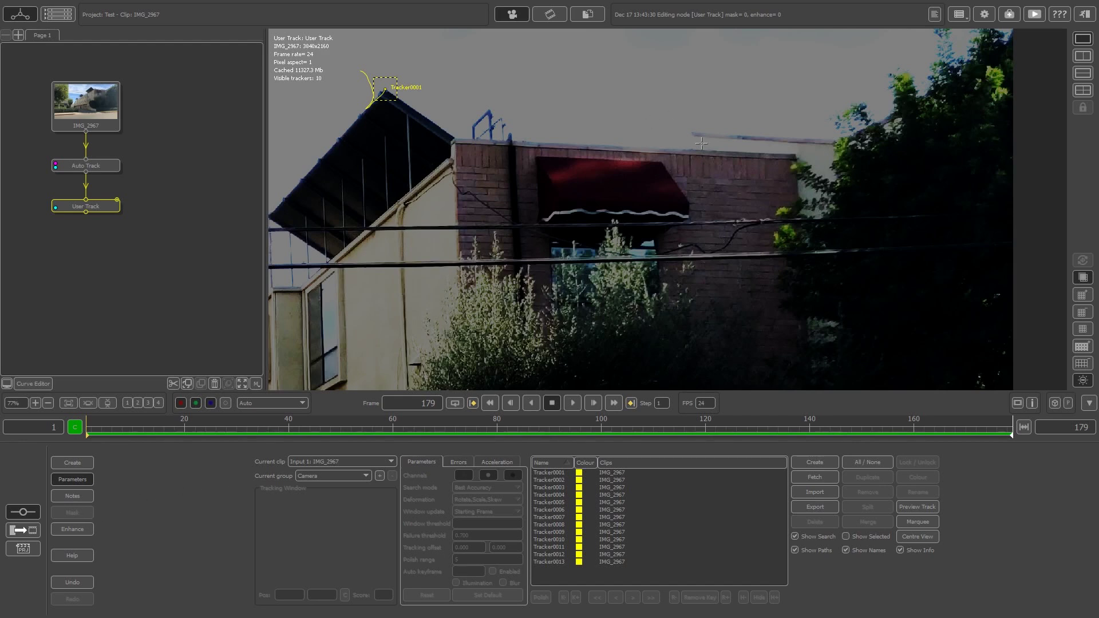
pyautogui.click(68, 530)
pyautogui.click(695, 468)
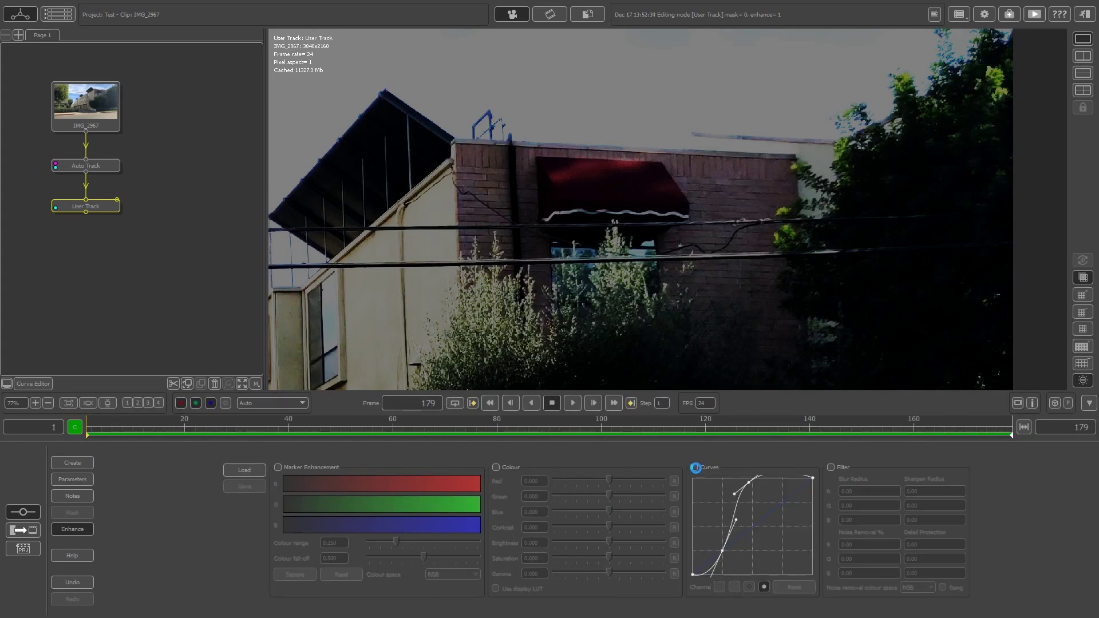
pyautogui.click(73, 467)
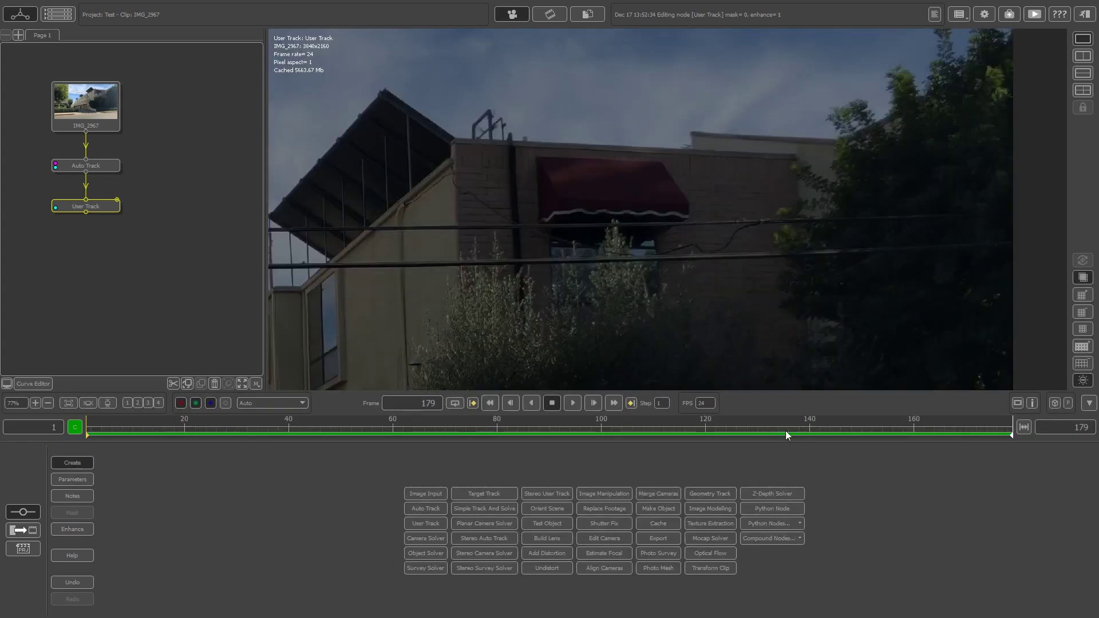
# Step: Create a tracker at frame 179 on the corner of the pale parapet behind the brick wall and fine-tune its centre
pyautogui.click(71, 480)
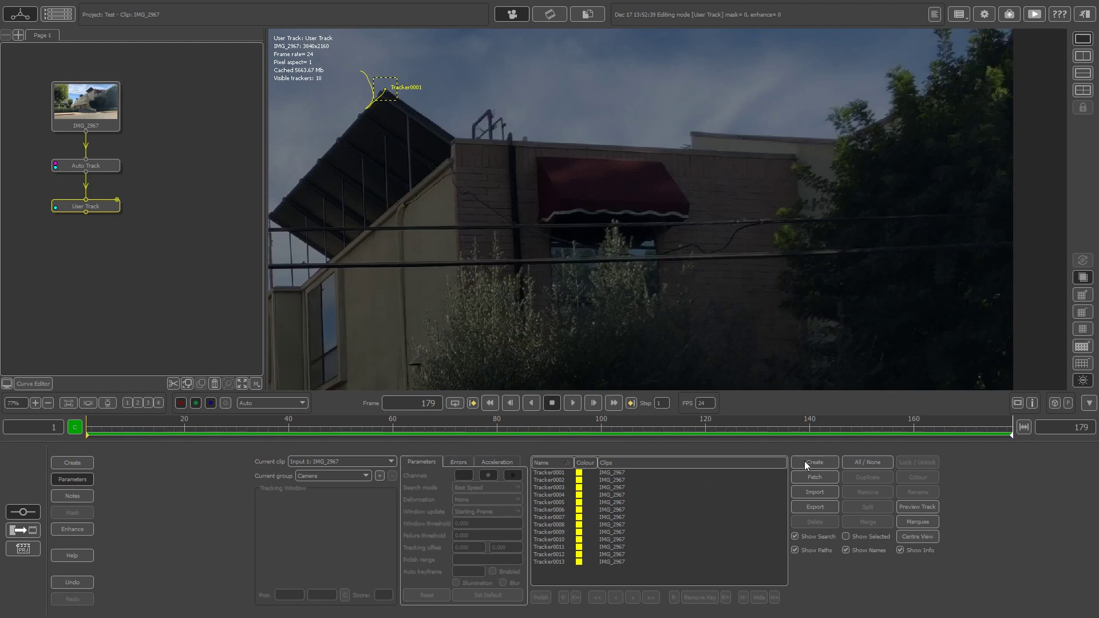
pyautogui.click(691, 132)
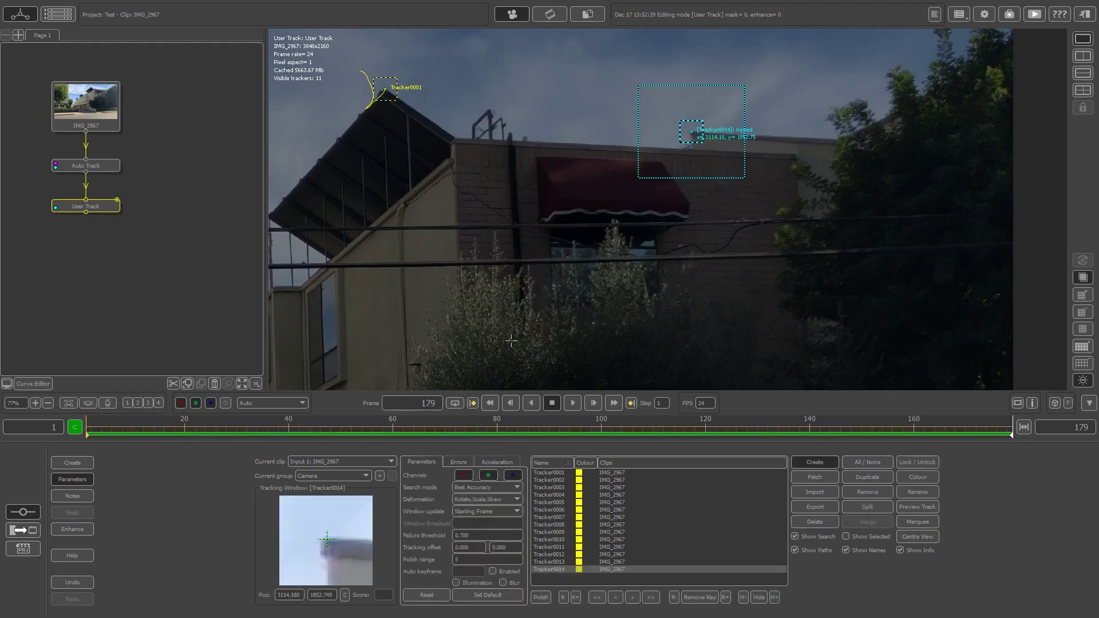
pyautogui.moveTo(346, 520); pyautogui.dragTo(347, 517)
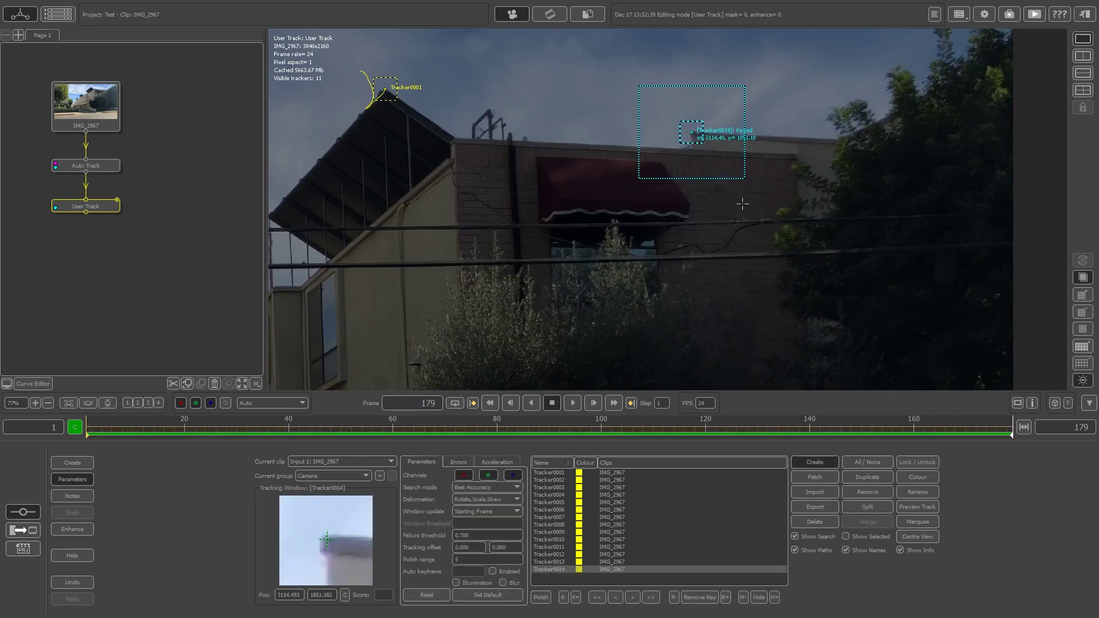
# Step: Shrink the search area around the pale parapet corner tracker and track it backward from frame 179
pyautogui.moveTo(743, 179); pyautogui.dragTo(729, 168)
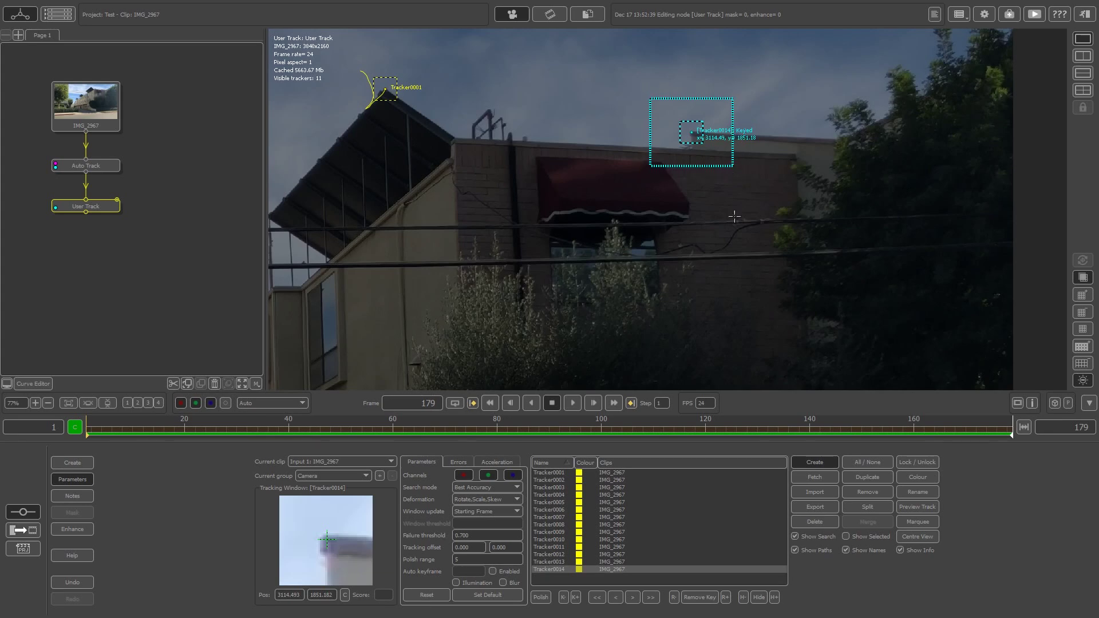
pyautogui.click(597, 597)
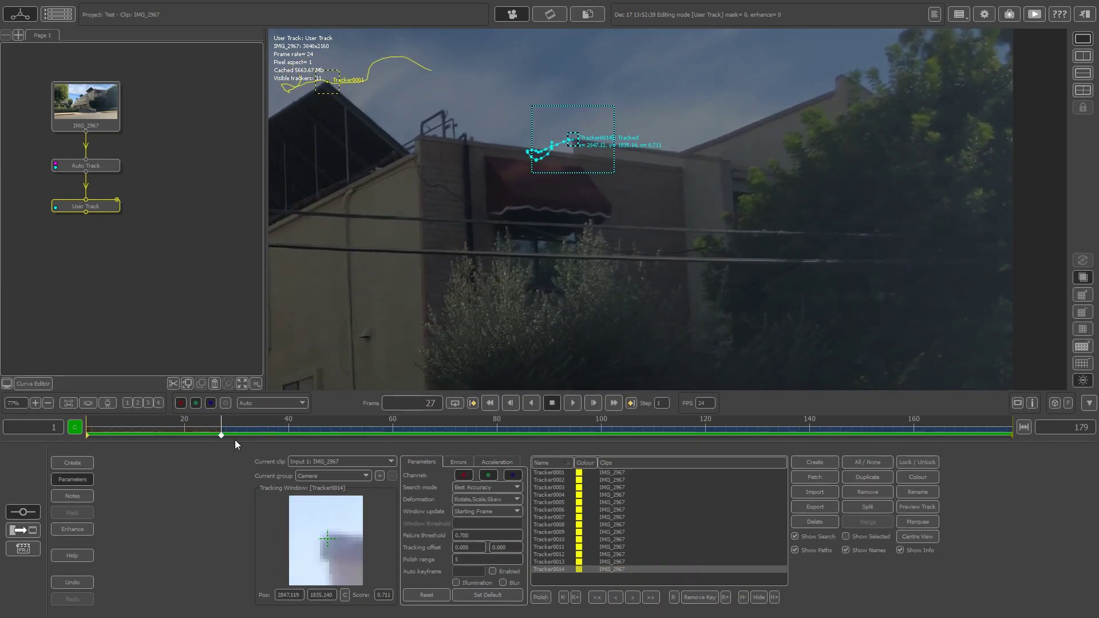
# Step: Review the manual tracker paths across the whole clip and compare them with the paths in the Auto Track node
pyautogui.moveTo(226, 431); pyautogui.dragTo(3, 414)
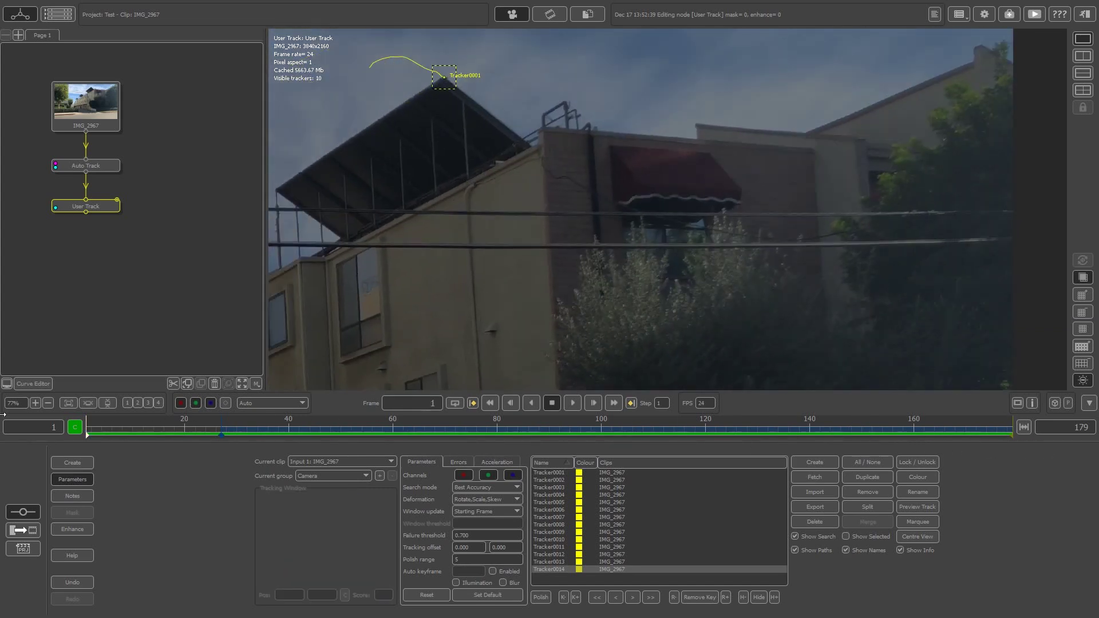
pyautogui.moveTo(735, 155); pyautogui.dragTo(687, 190, button='right')
pyautogui.moveTo(626, 231); pyautogui.dragTo(750, 168, button='middle')
pyautogui.moveTo(668, 197); pyautogui.dragTo(655, 219, button='right')
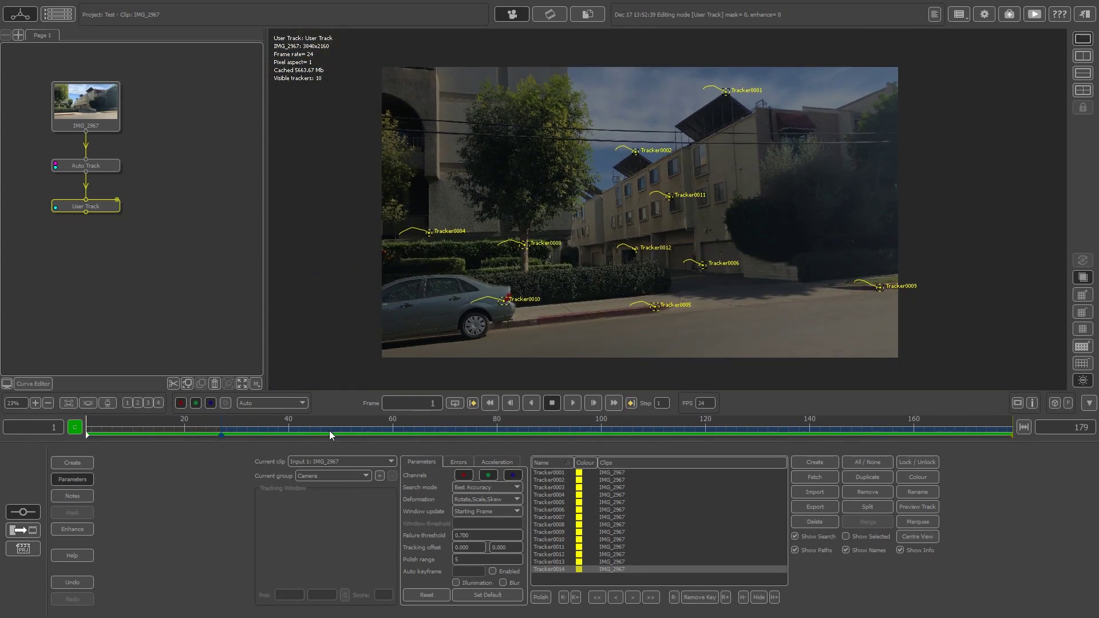
pyautogui.moveTo(330, 432); pyautogui.dragTo(966, 415)
pyautogui.click(115, 167)
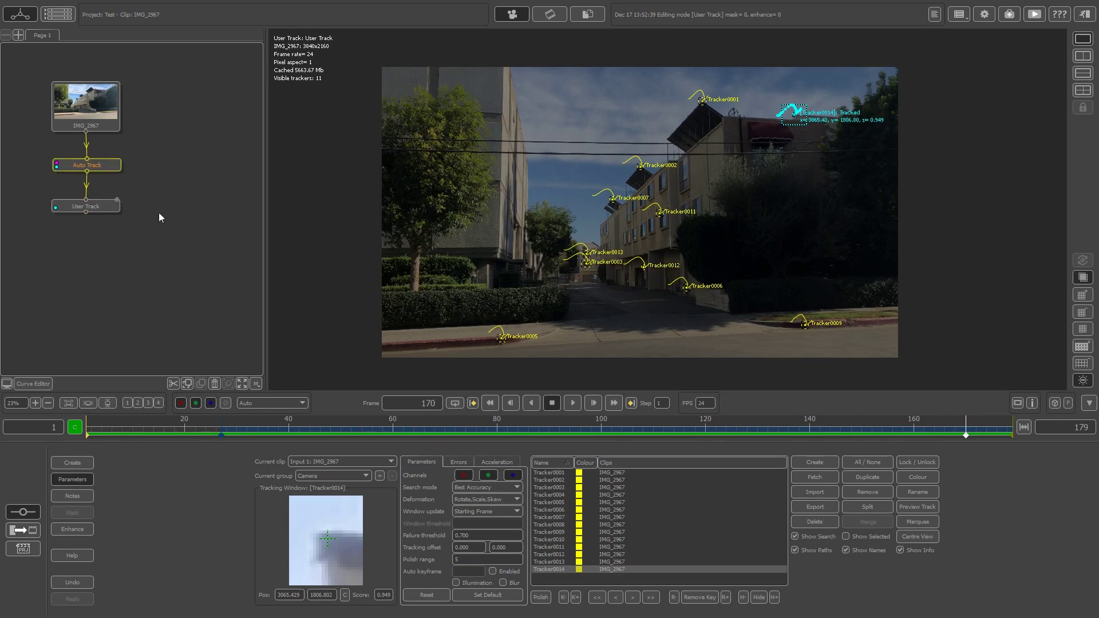
pyautogui.doubleClick(105, 166)
pyautogui.moveTo(115, 432); pyautogui.dragTo(450, 375)
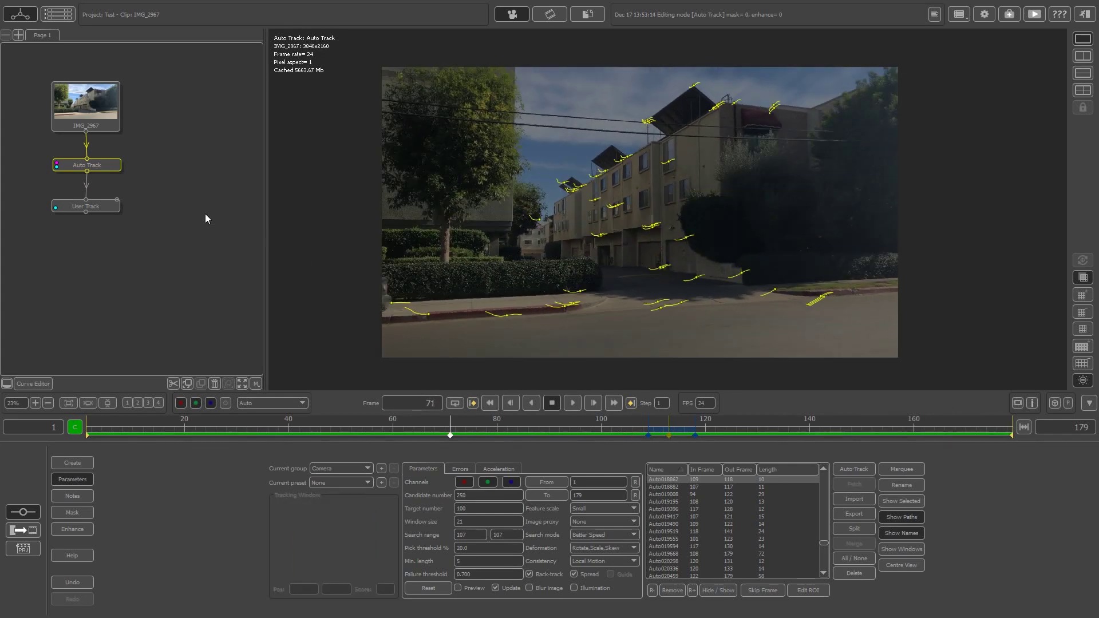
pyautogui.doubleClick(101, 211)
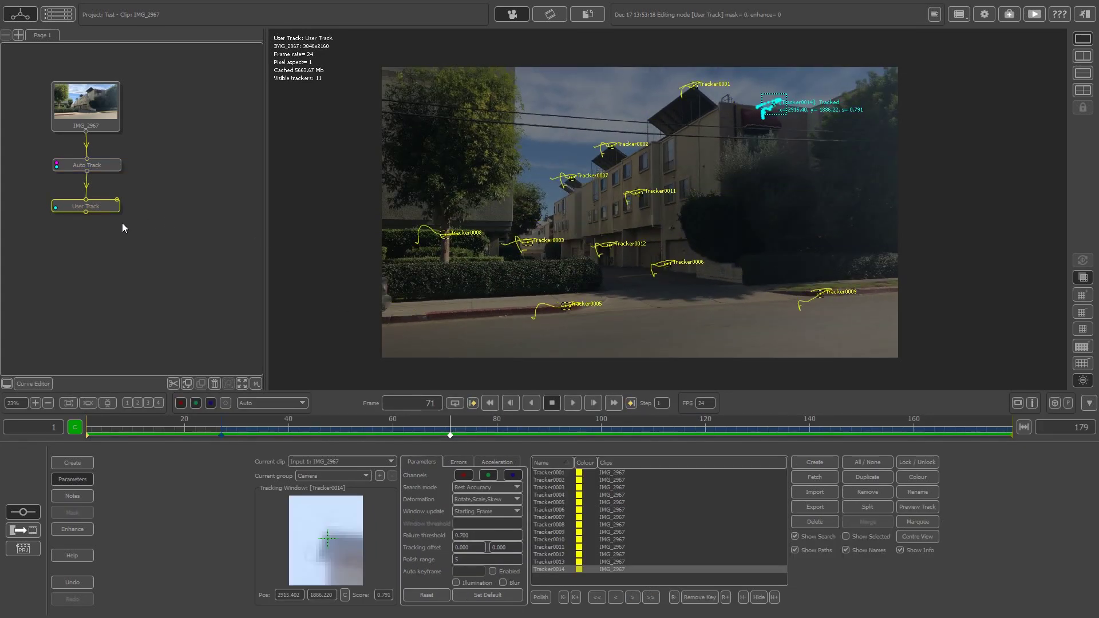
pyautogui.click(166, 217)
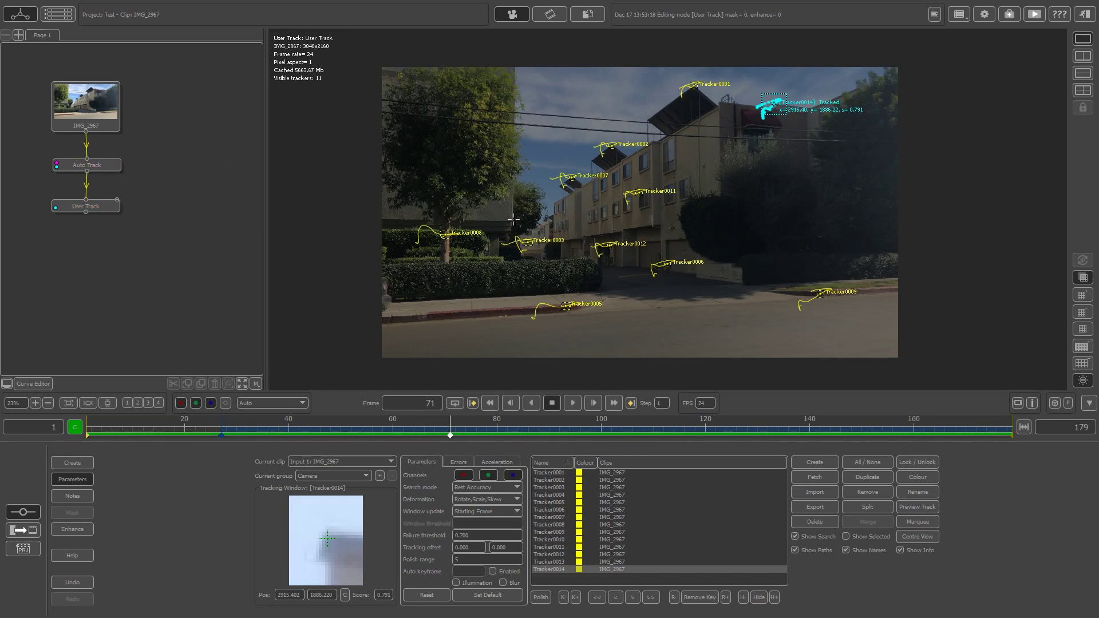
# Step: Add a Camera Solver node after User Track and, from frame 1, solve the camera and all trackers
pyautogui.rightClick(99, 204)
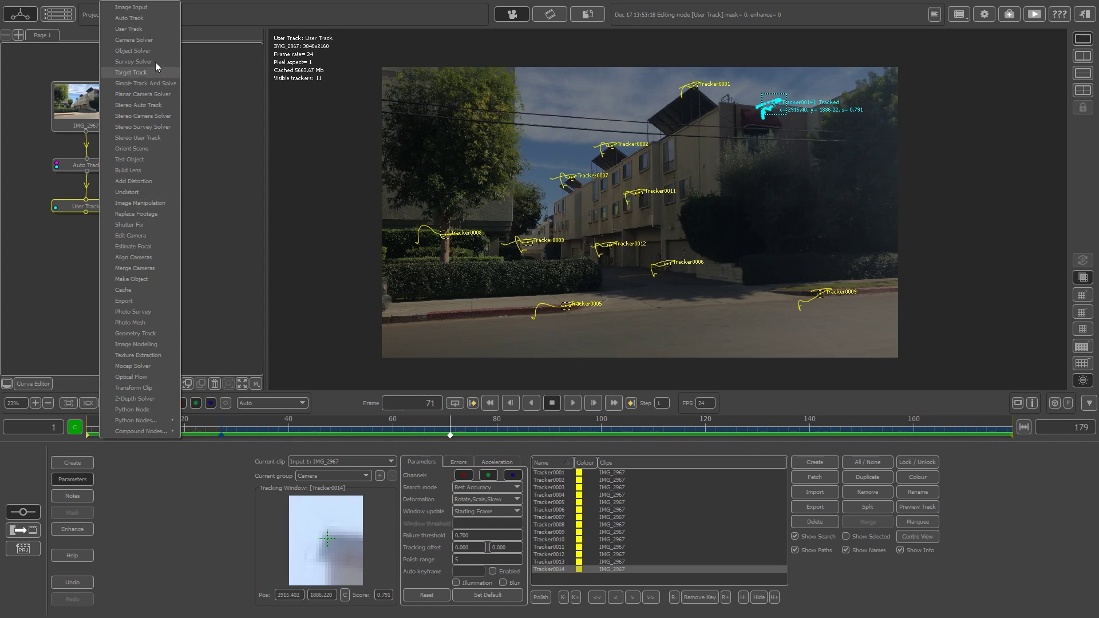
pyautogui.click(55, 266)
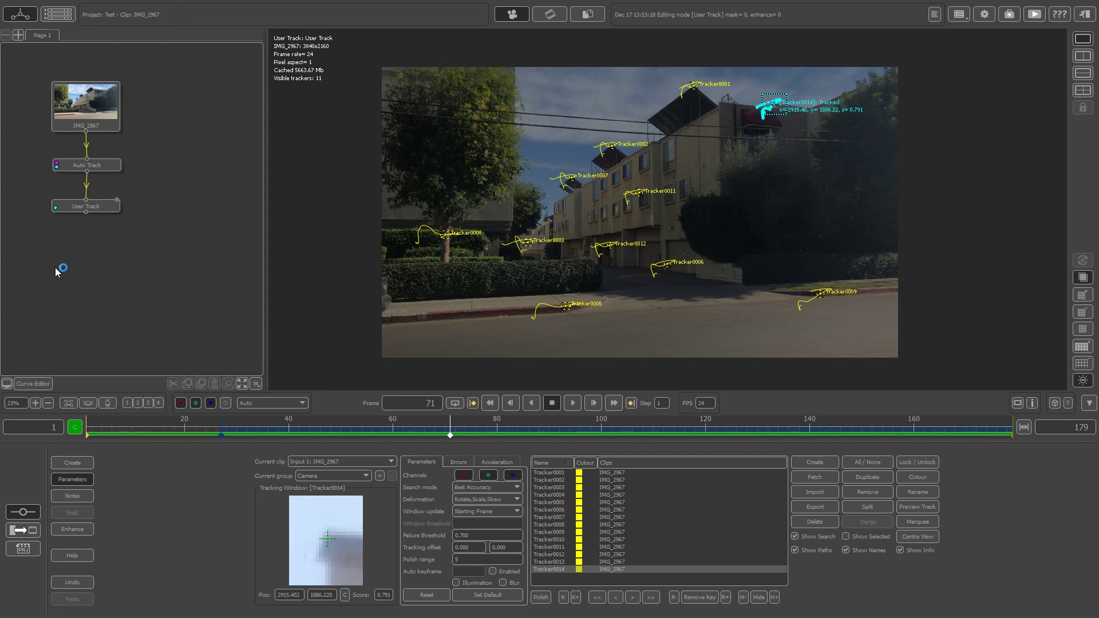
pyautogui.click(98, 208)
pyautogui.rightClick(98, 208)
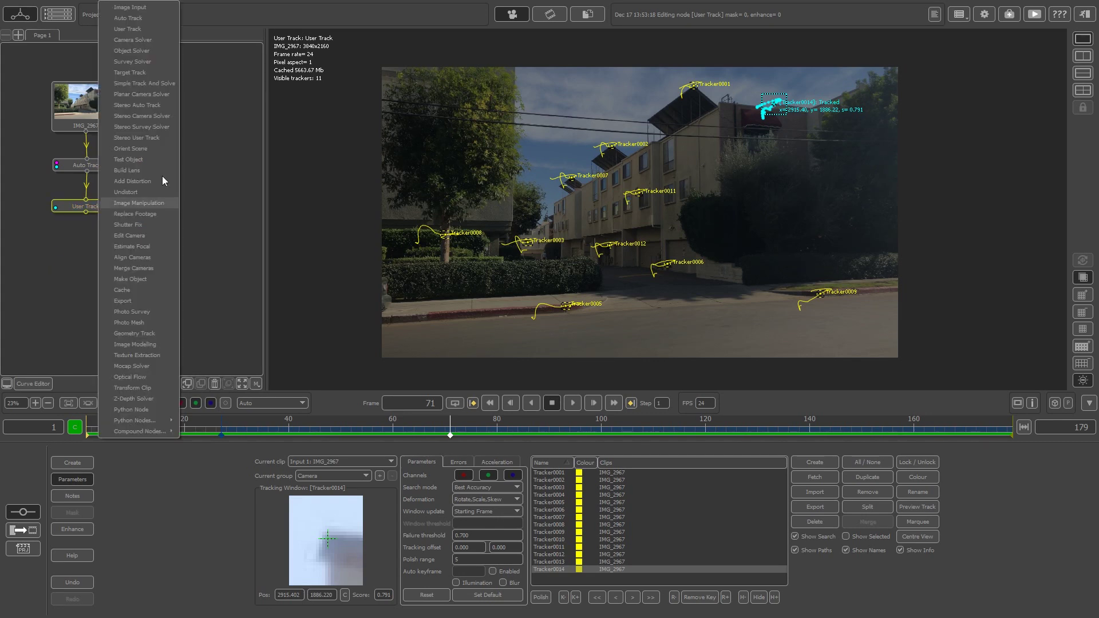
pyautogui.click(133, 39)
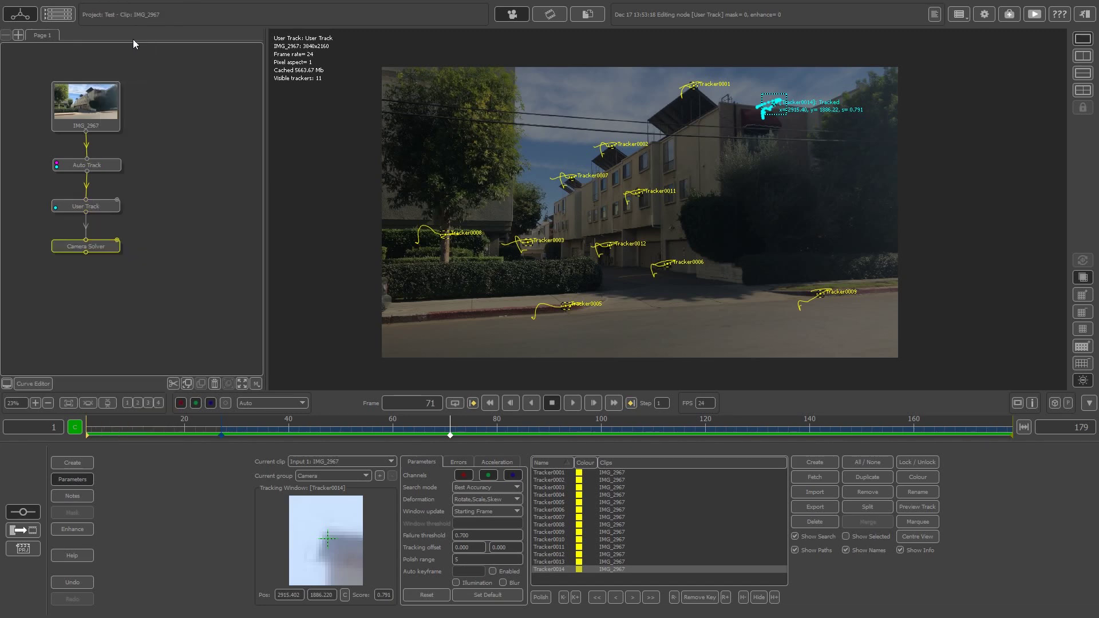
pyautogui.moveTo(465, 435); pyautogui.dragTo(34, 432)
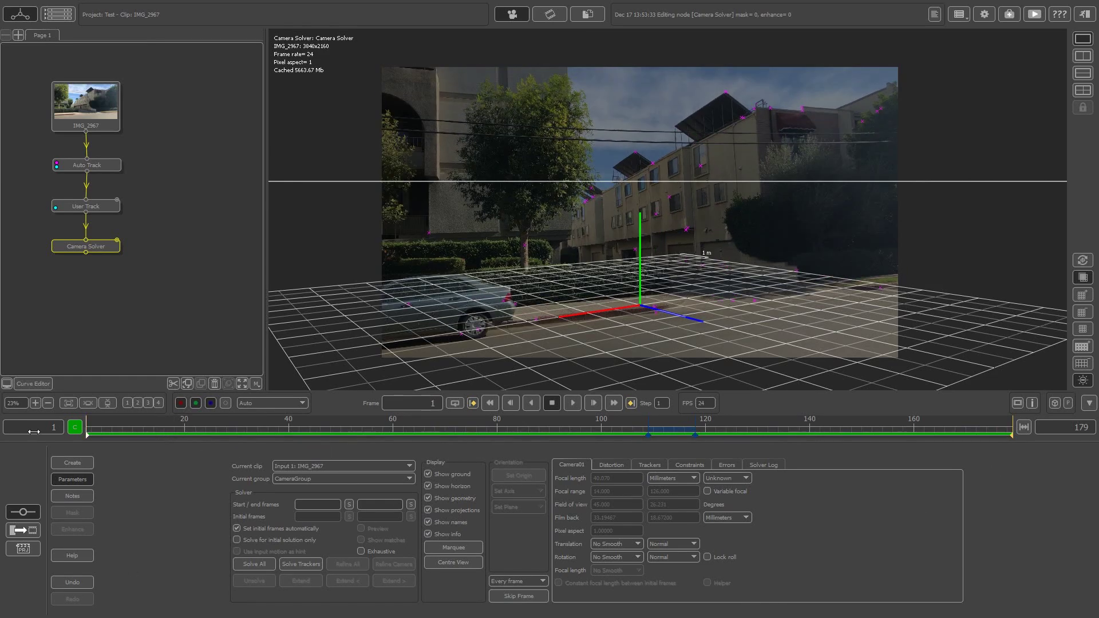
pyautogui.click(252, 564)
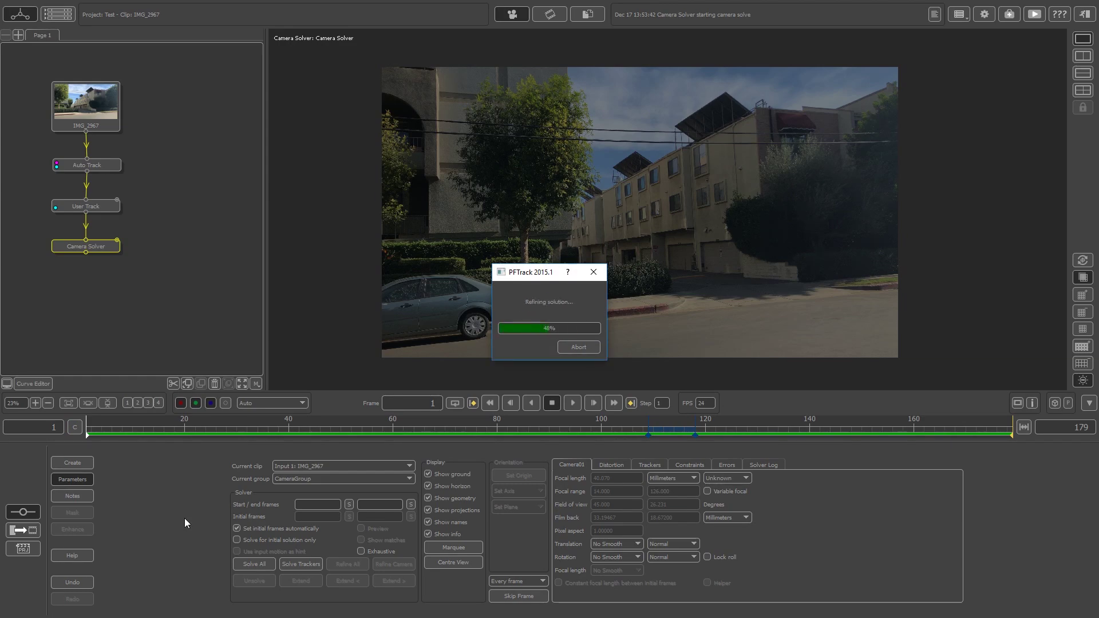
# Step: Examine how the solved points sit on the building, awning and trees between frames 1 and 124
pyautogui.moveTo(153, 431); pyautogui.dragTo(649, 394)
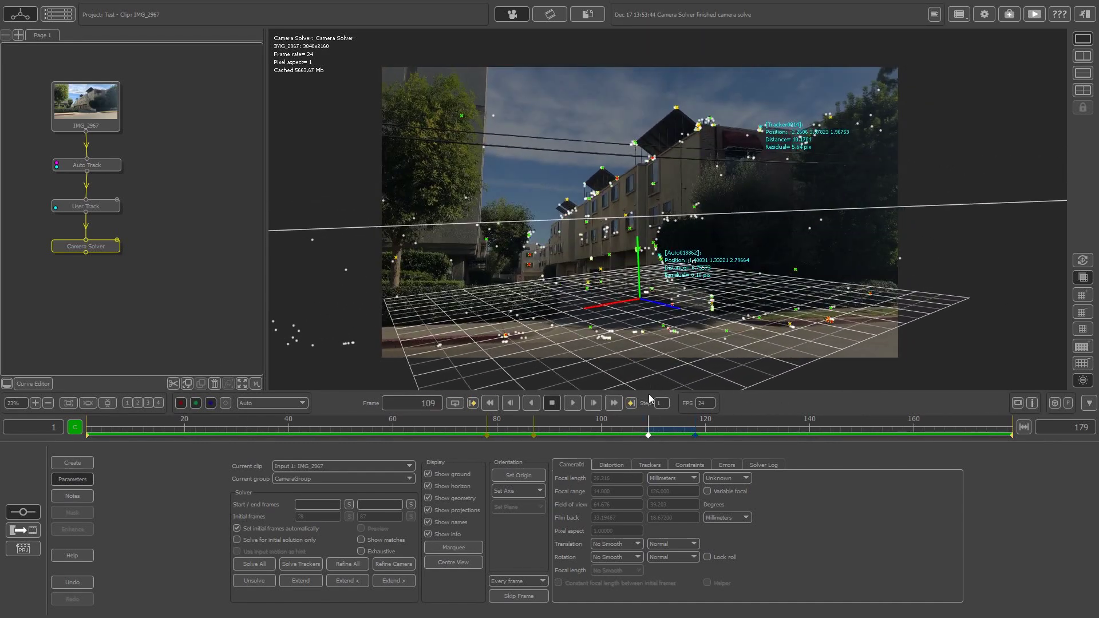
pyautogui.scroll(3, 861, 97)
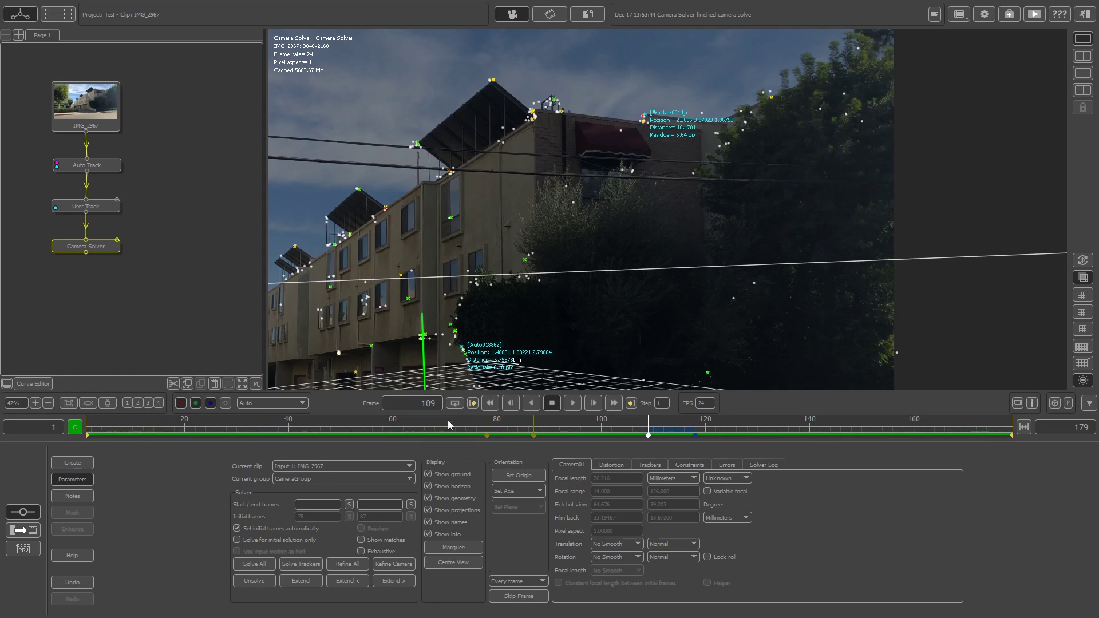
pyautogui.moveTo(449, 426); pyautogui.dragTo(727, 424)
# Step: Pick out the stray solved point near the red awning and delete its tracker in the Auto Track node
pyautogui.click(617, 118)
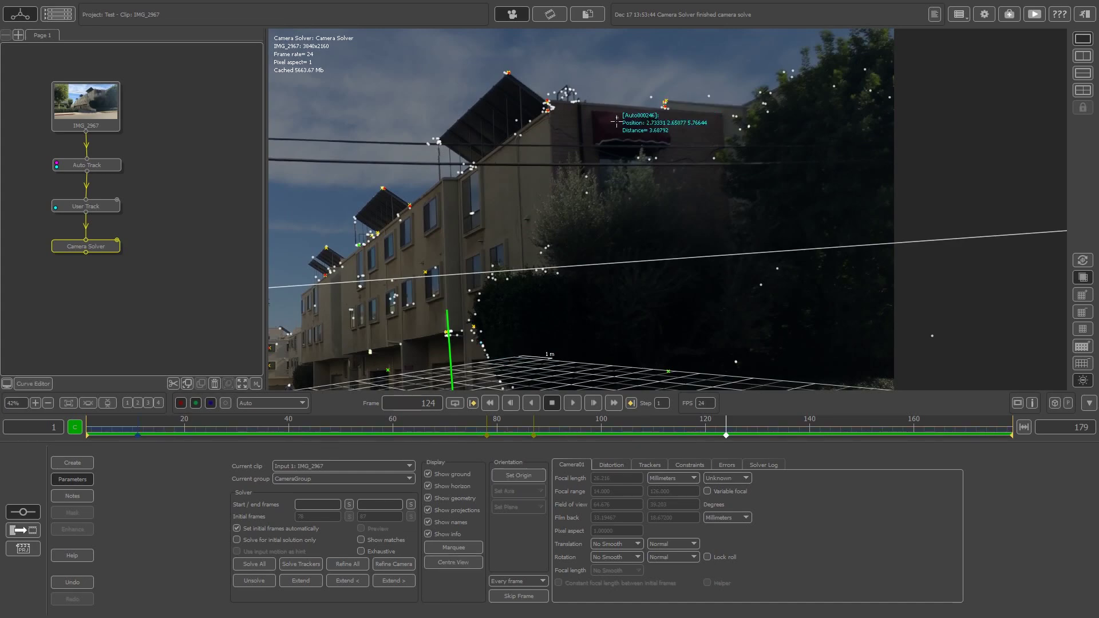
pyautogui.moveTo(720, 429); pyautogui.dragTo(747, 380)
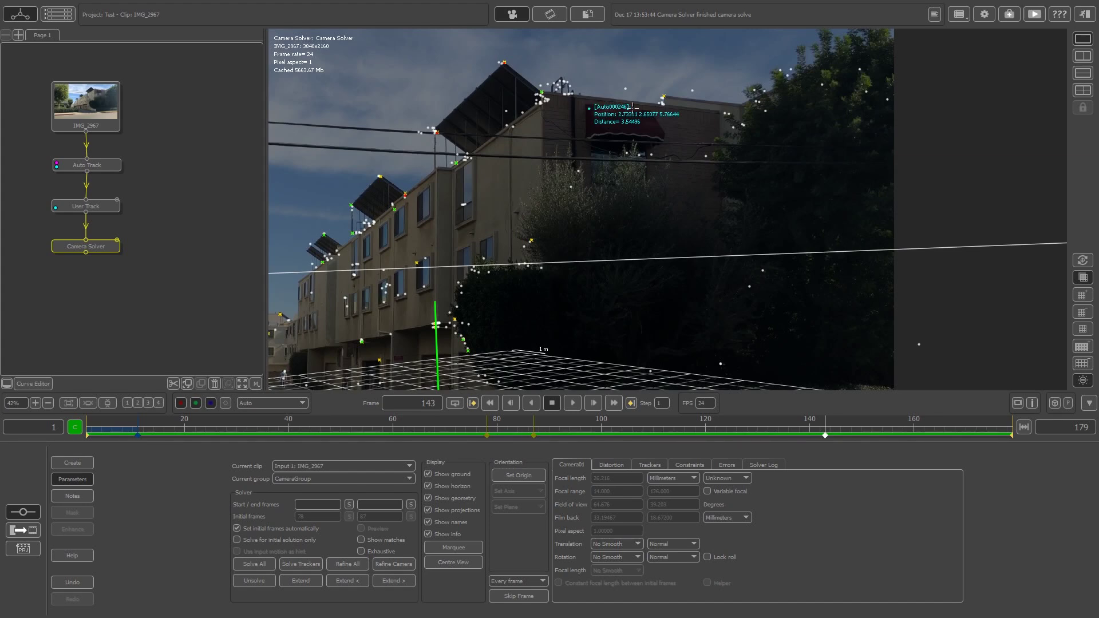
pyautogui.click(102, 167)
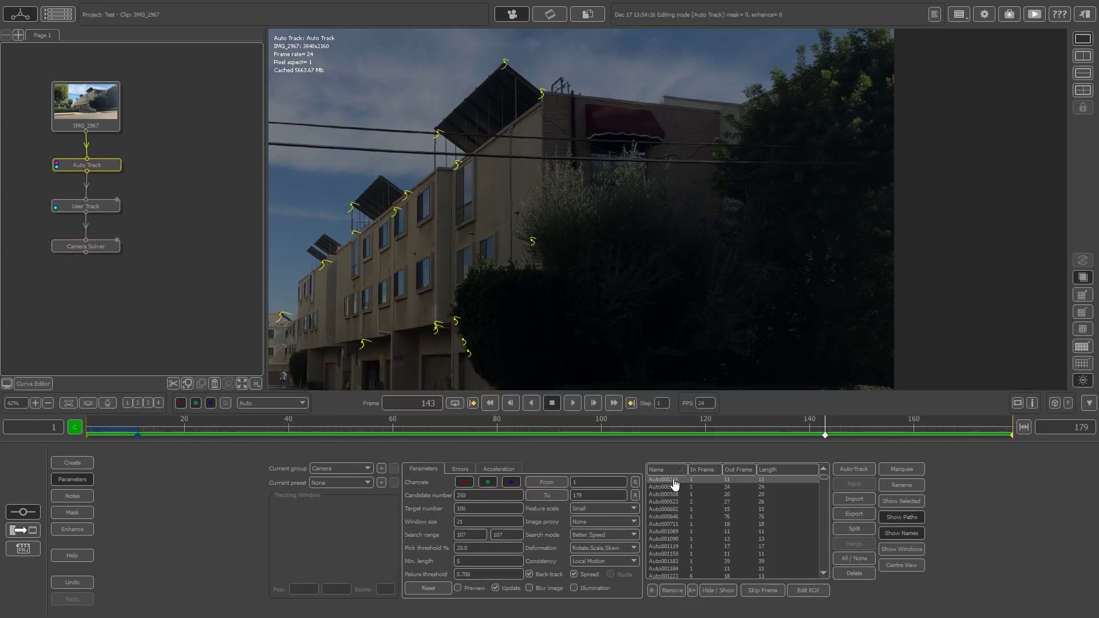
pyautogui.click(854, 574)
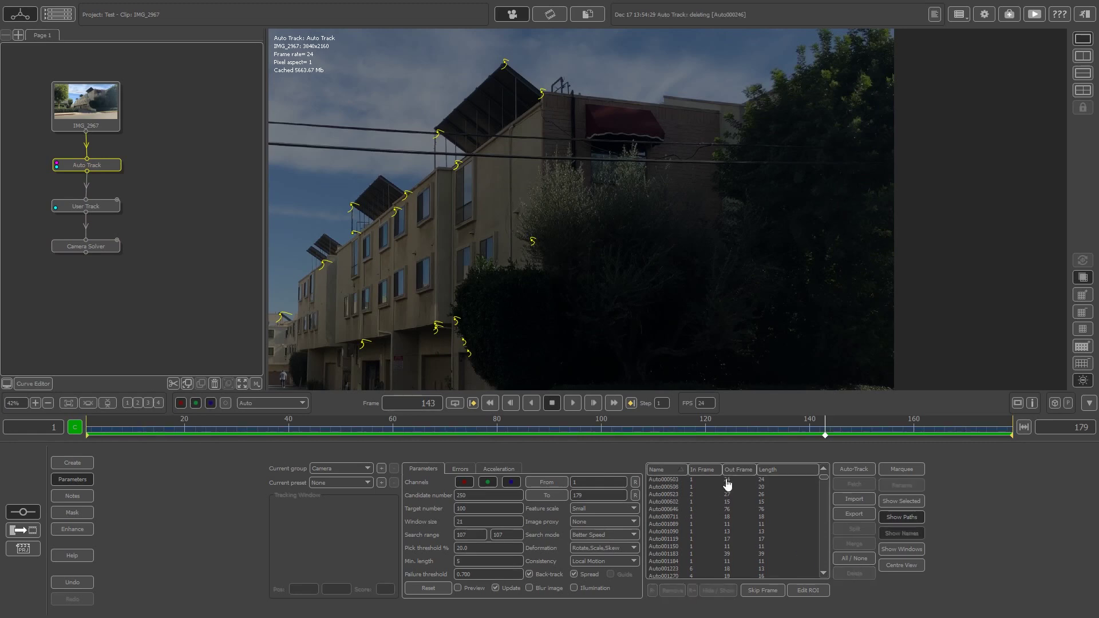
# Step: At frame 82, marquee-select and delete the auto trackers on the tree beside the brick wall, plus the one where the wires cross the roof panel
pyautogui.moveTo(645, 433); pyautogui.dragTo(508, 417)
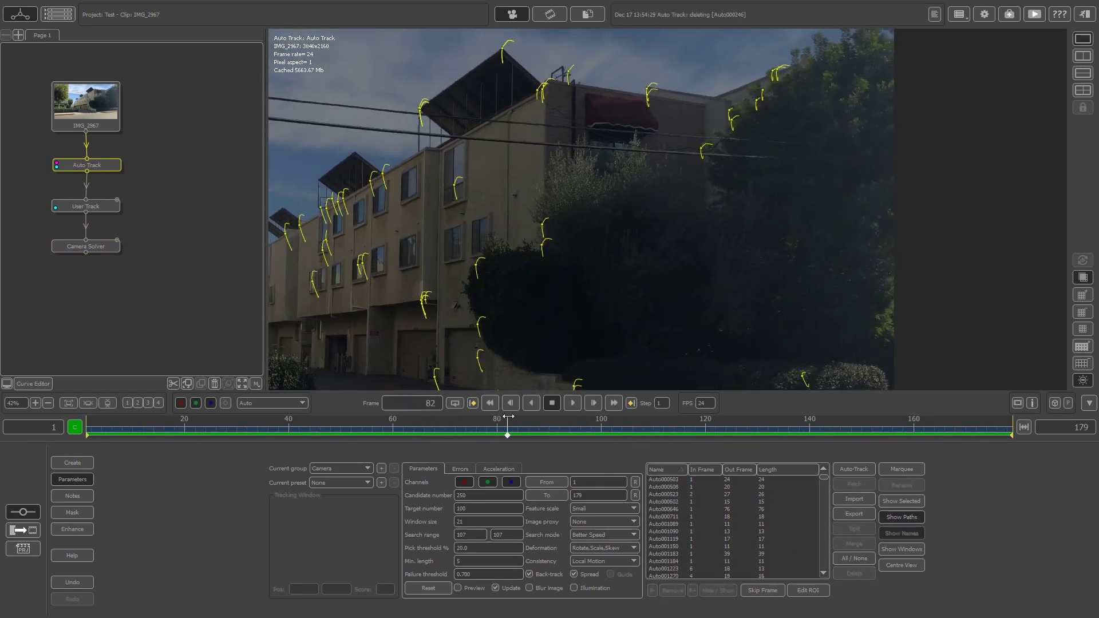
pyautogui.click(901, 471)
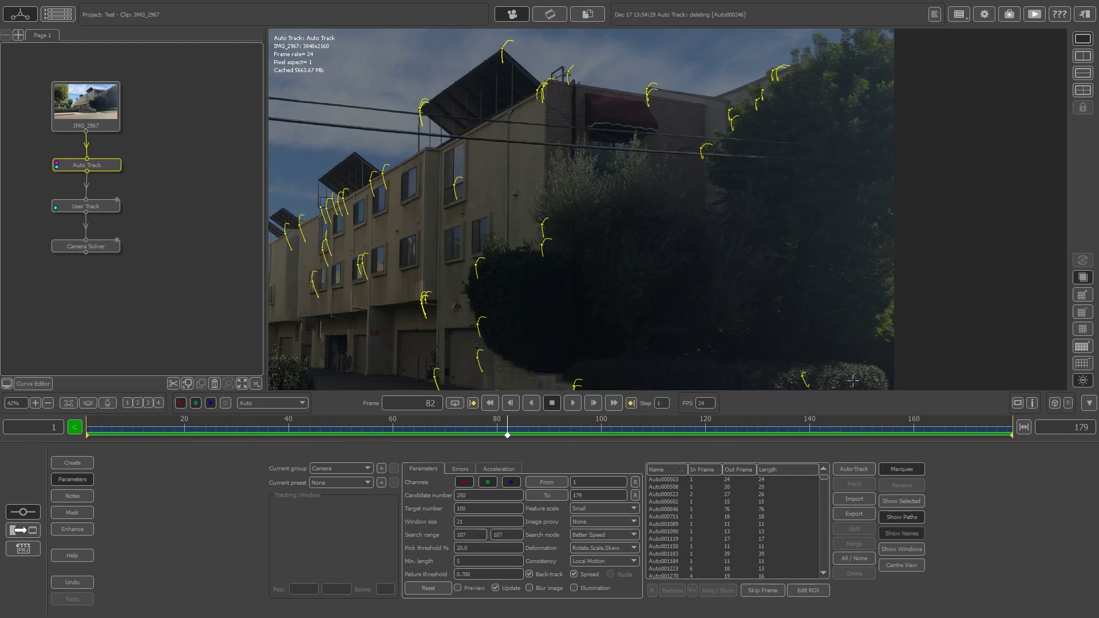
pyautogui.moveTo(691, 46); pyautogui.dragTo(831, 223)
pyautogui.press('Delete')
pyautogui.scroll(-6, 682, 181)
pyautogui.scroll(5, 646, 103)
pyautogui.scroll(-2, 631, 121)
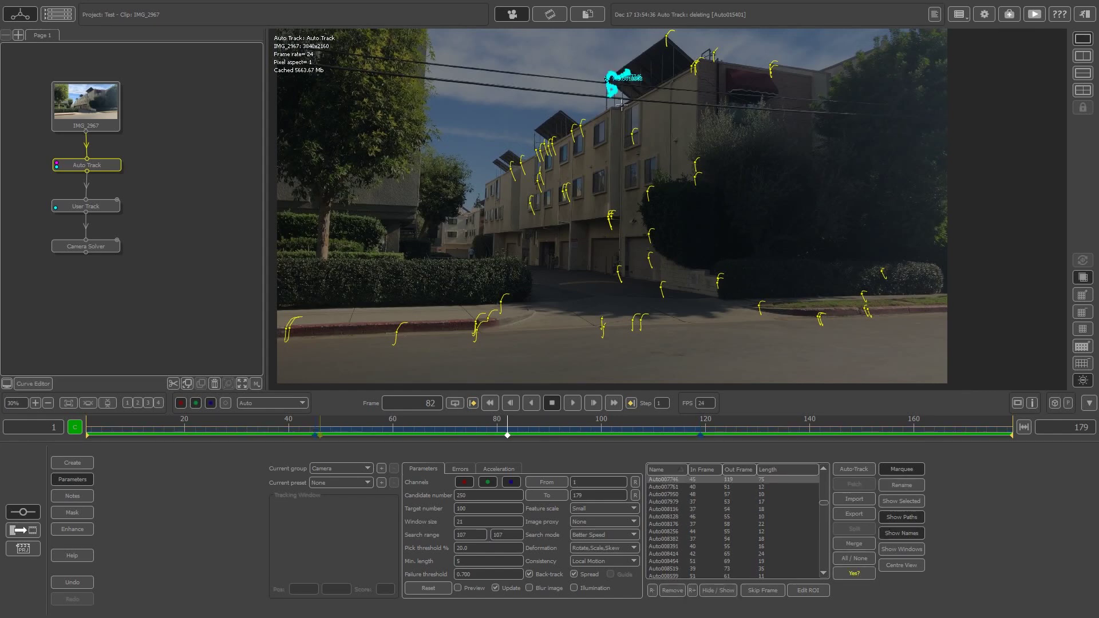
# Step: Check the later frames for stray auto trackers and delete the two on the tree beside the brick wall at frame 103
pyautogui.moveTo(710, 434); pyautogui.dragTo(918, 416)
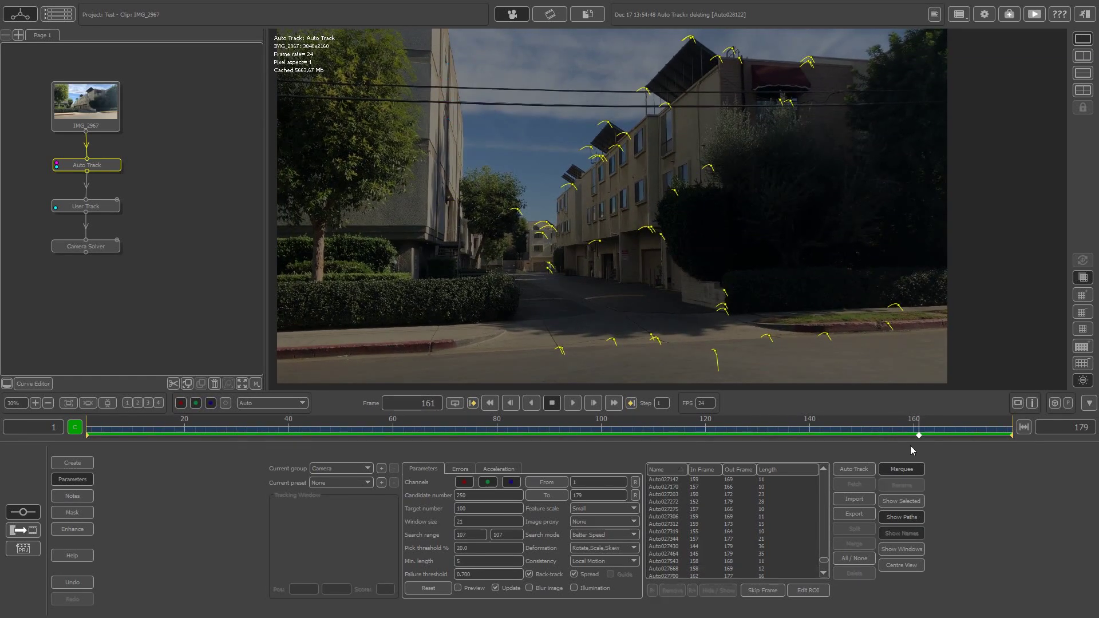
pyautogui.moveTo(918, 430); pyautogui.dragTo(871, 430)
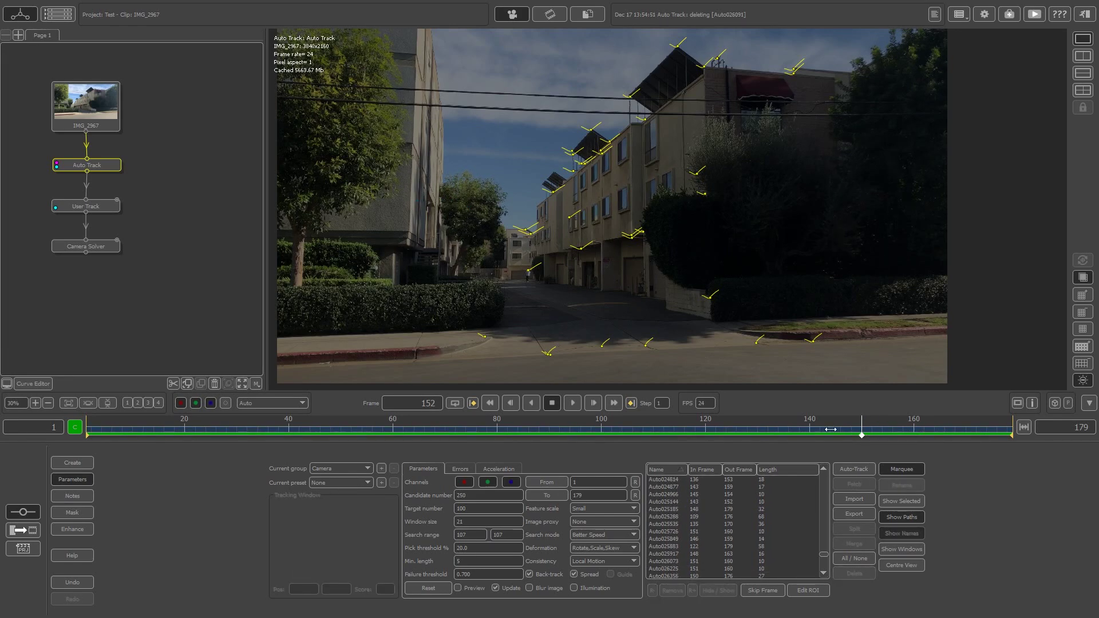
pyautogui.moveTo(872, 431); pyautogui.dragTo(617, 431)
pyautogui.moveTo(825, 71); pyautogui.dragTo(941, 221)
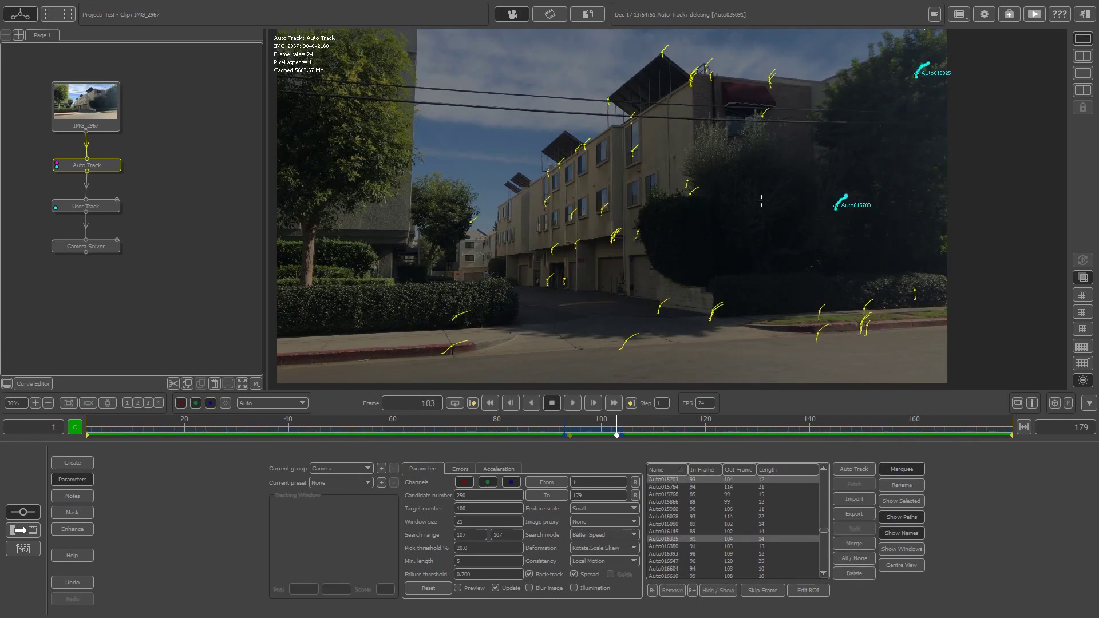
pyautogui.press('Delete')
pyautogui.moveTo(761, 201); pyautogui.dragTo(760, 166, button='middle')
pyautogui.scroll(-5, 761, 172)
# Step: Delete the auto trackers on the tree beside the brick wall in the early frames and a stray one on the building facade at frame 46
pyautogui.moveTo(616, 432); pyautogui.dragTo(233, 427)
pyautogui.moveTo(796, 57); pyautogui.dragTo(919, 149)
pyautogui.press('Delete')
pyautogui.moveTo(233, 427); pyautogui.dragTo(89, 428)
pyautogui.moveTo(859, 51); pyautogui.dragTo(922, 161)
pyautogui.press('Delete')
pyautogui.moveTo(88, 427); pyautogui.dragTo(320, 427)
pyautogui.moveTo(601, 170); pyautogui.dragTo(622, 183)
pyautogui.press('Delete')
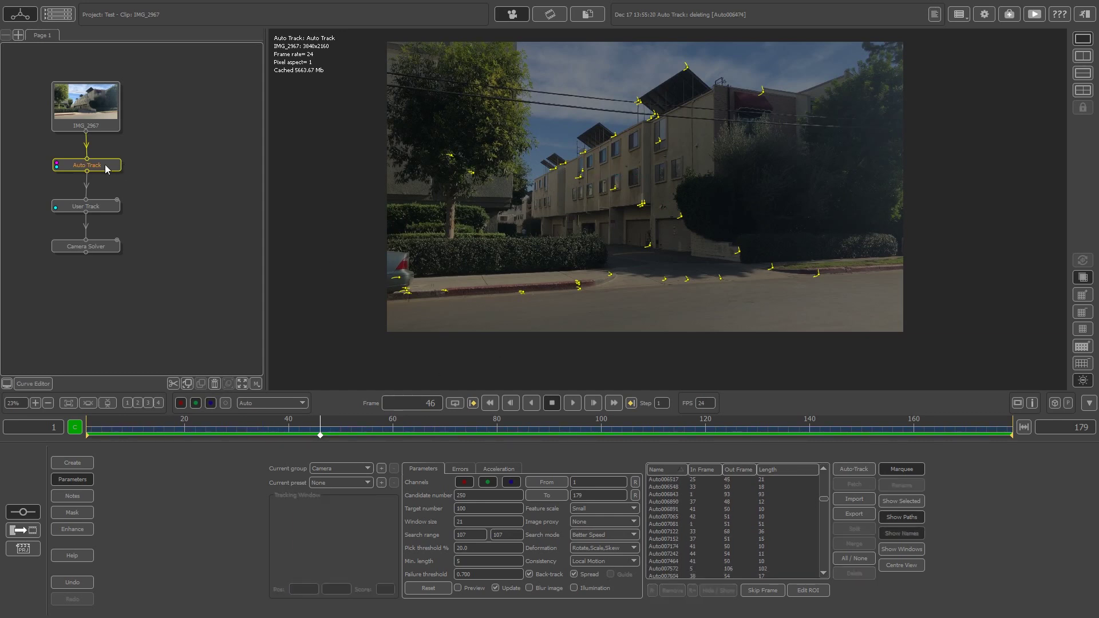
# Step: Duplicate the IMG_2967 clip and Auto Track nodes together and place the copies beside the original chain
pyautogui.moveTo(11, 97); pyautogui.dragTo(146, 271)
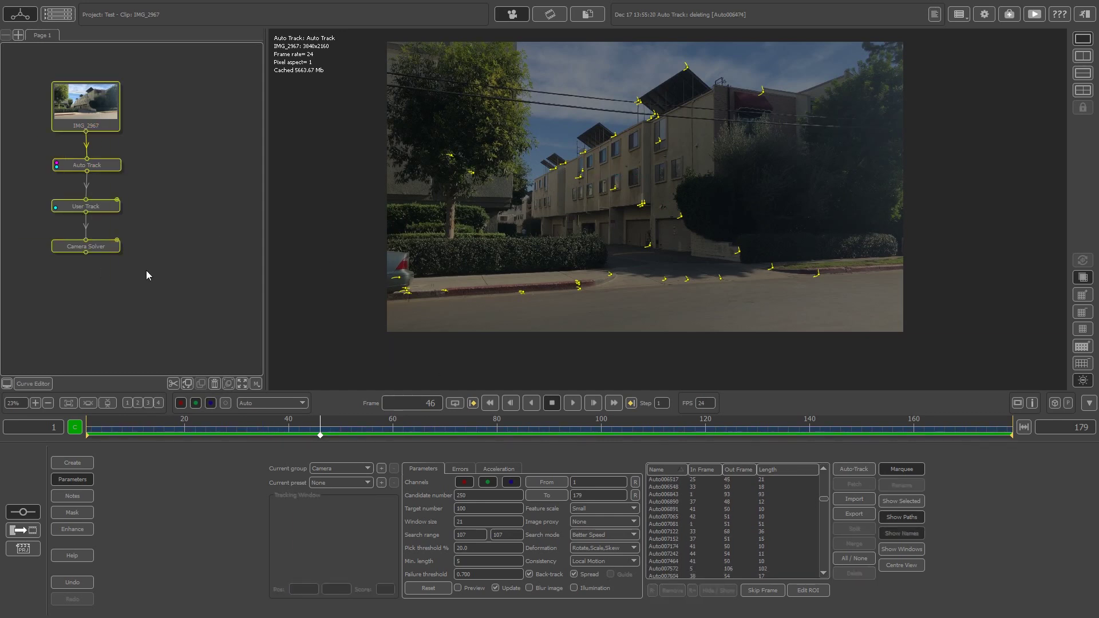
pyautogui.moveTo(139, 160); pyautogui.dragTo(40, 74)
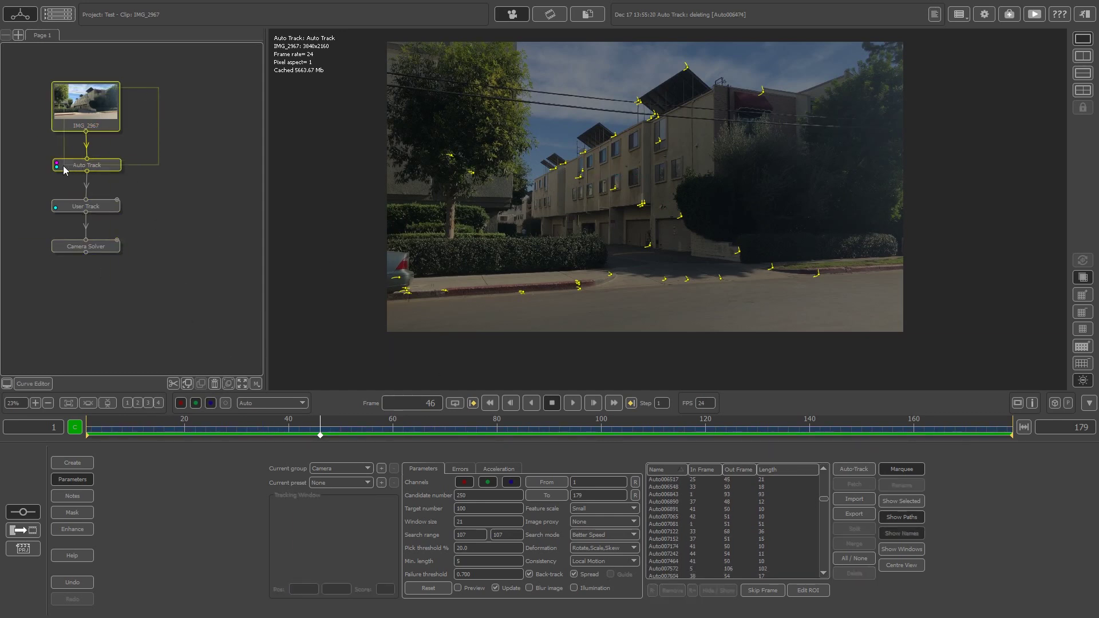
pyautogui.click(187, 383)
pyautogui.click(200, 384)
pyautogui.moveTo(170, 172); pyautogui.dragTo(189, 115)
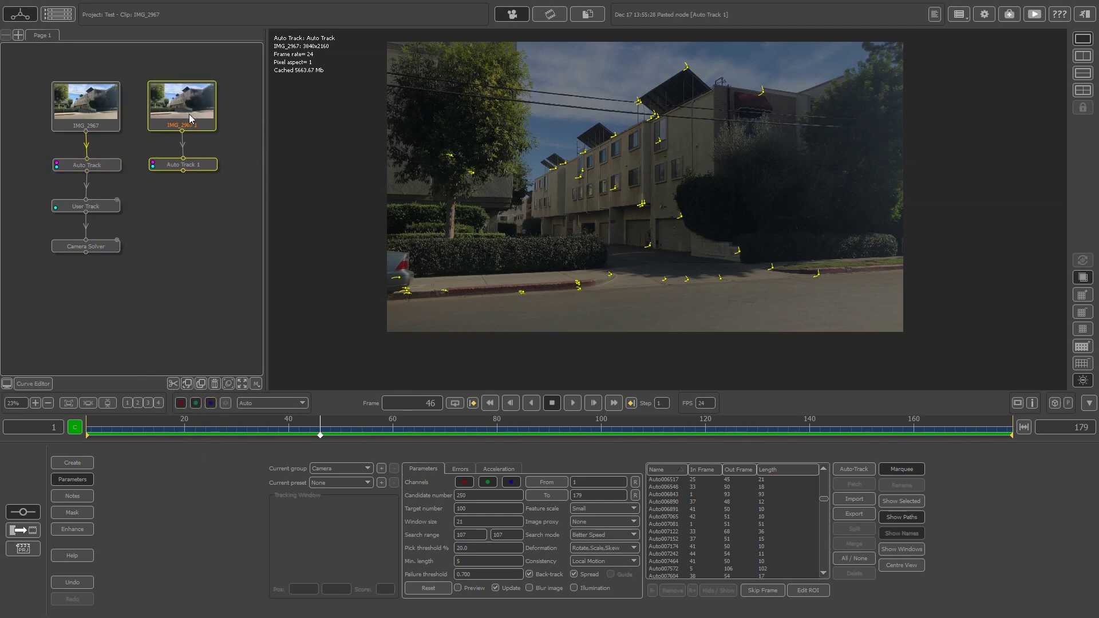
# Step: Delete the copied Auto Track 1 node and attach a fresh Auto Track node to the IMG_2967 1 clip
pyautogui.click(207, 208)
pyautogui.click(202, 167)
pyautogui.doubleClick(201, 167)
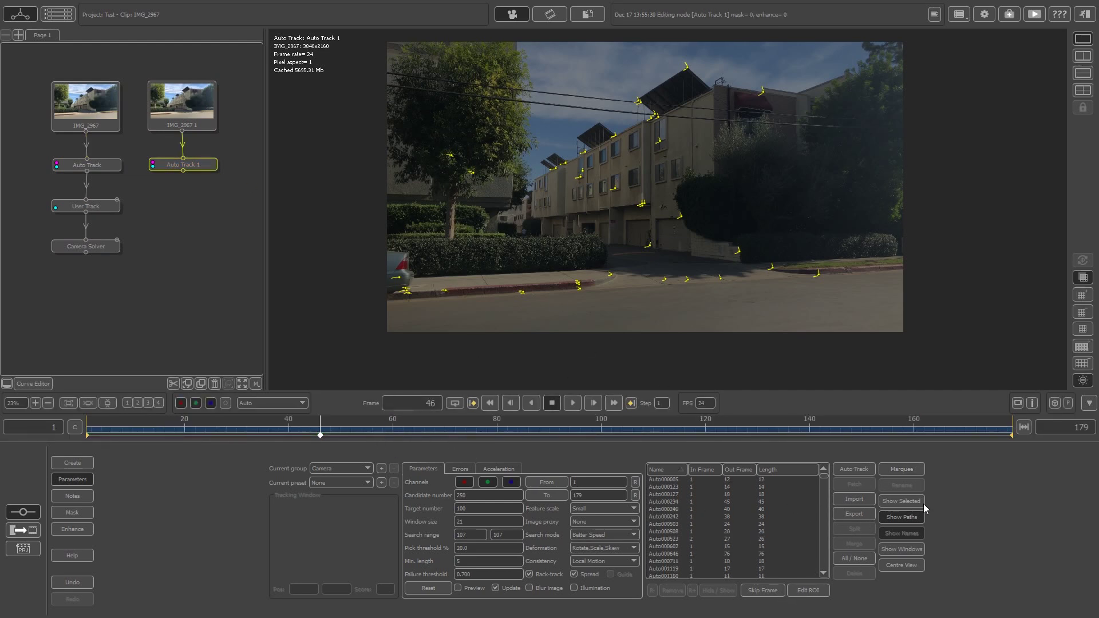
pyautogui.click(215, 384)
pyautogui.rightClick(180, 102)
pyautogui.click(211, 122)
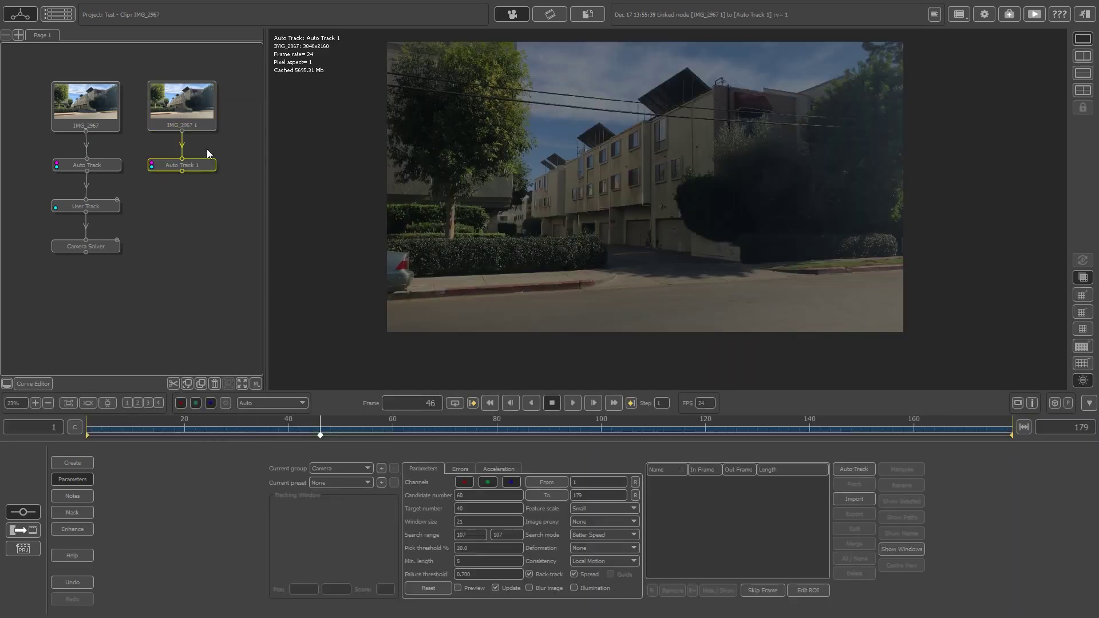
# Step: Draw a Bezier Roto mask at frame 1 around the canopy of the large tree behind the parked car
pyautogui.moveTo(319, 435); pyautogui.dragTo(14, 392)
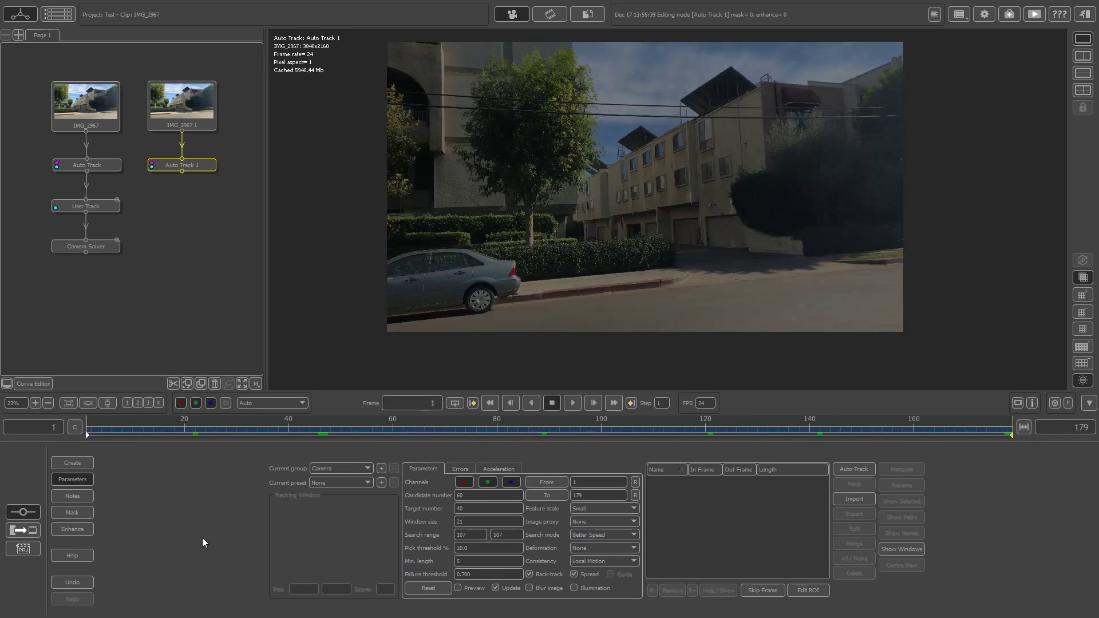
pyautogui.click(66, 512)
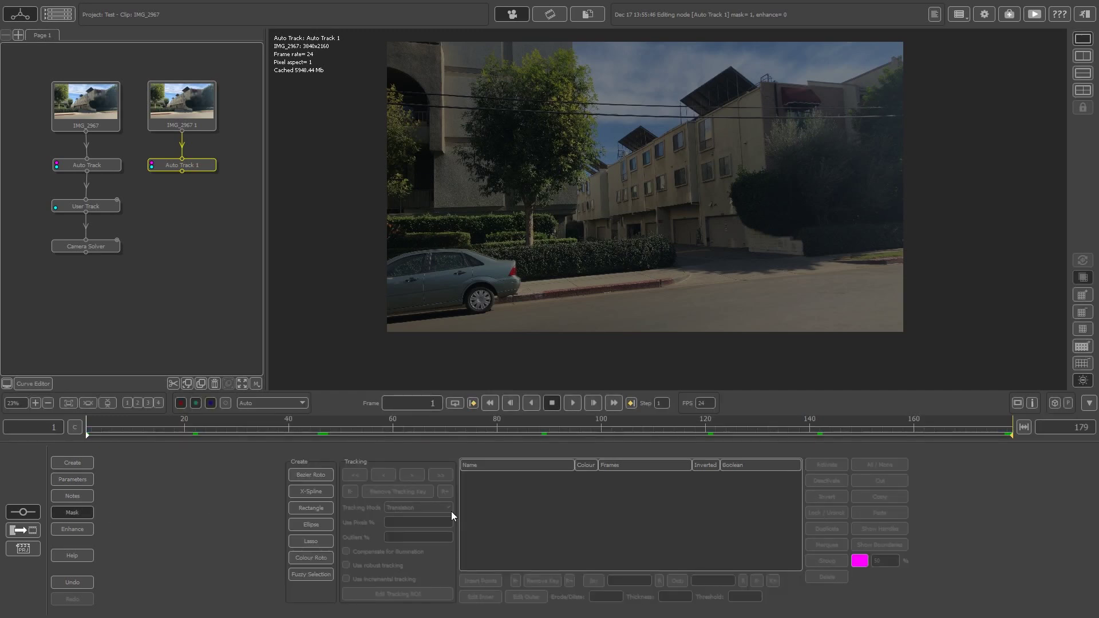
pyautogui.click(314, 476)
pyautogui.moveTo(558, 47)
pyautogui.mouseDown()
pyautogui.moveTo(464, 98)
pyautogui.moveTo(468, 182)
pyautogui.moveTo(548, 211)
pyautogui.moveTo(604, 139)
pyautogui.moveTo(598, 55)
pyautogui.moveTo(522, 51)
pyautogui.mouseUp()
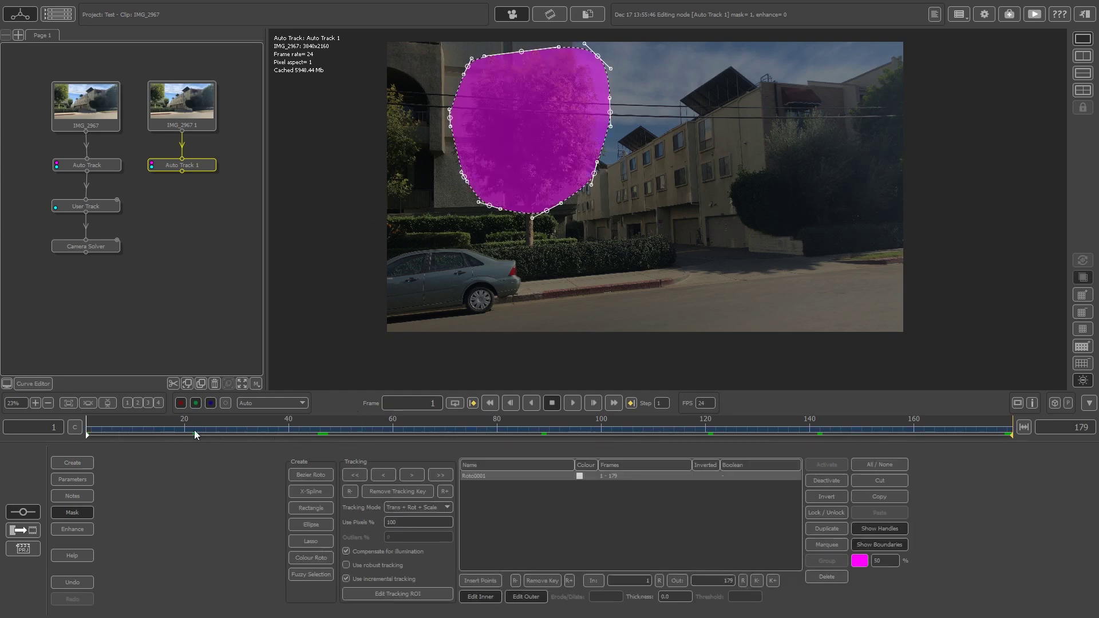
# Step: Reshape the tree mask at frame 19 so its outline follows the shifted canopy on all sides
pyautogui.moveTo(120, 430); pyautogui.dragTo(35, 420)
pyautogui.moveTo(88, 434); pyautogui.dragTo(184, 434)
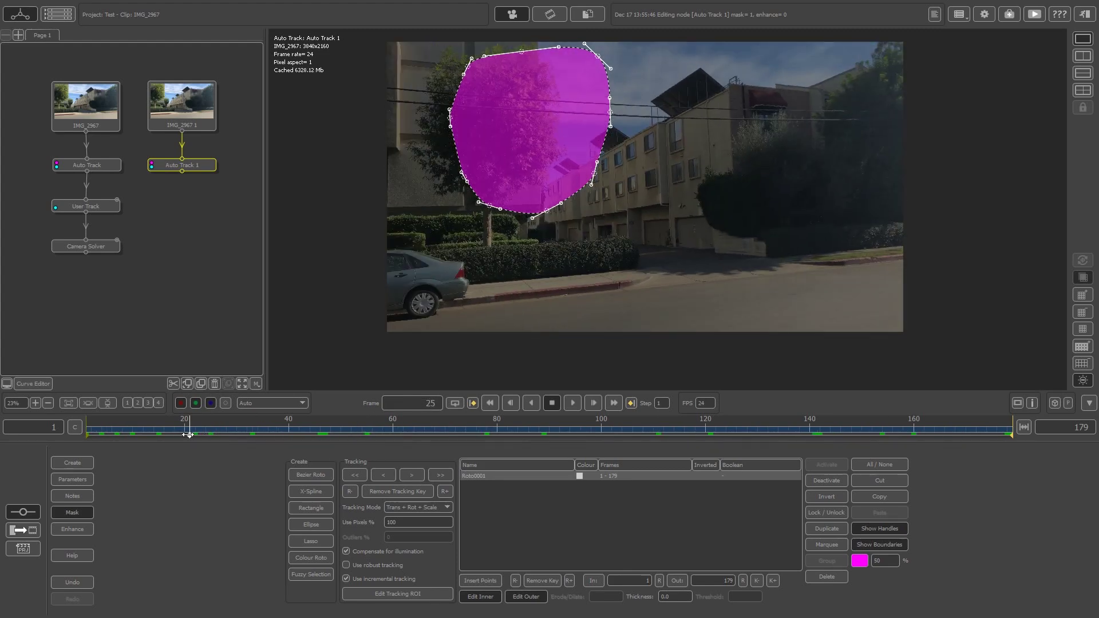
pyautogui.moveTo(543, 148); pyautogui.dragTo(537, 148, button='middle')
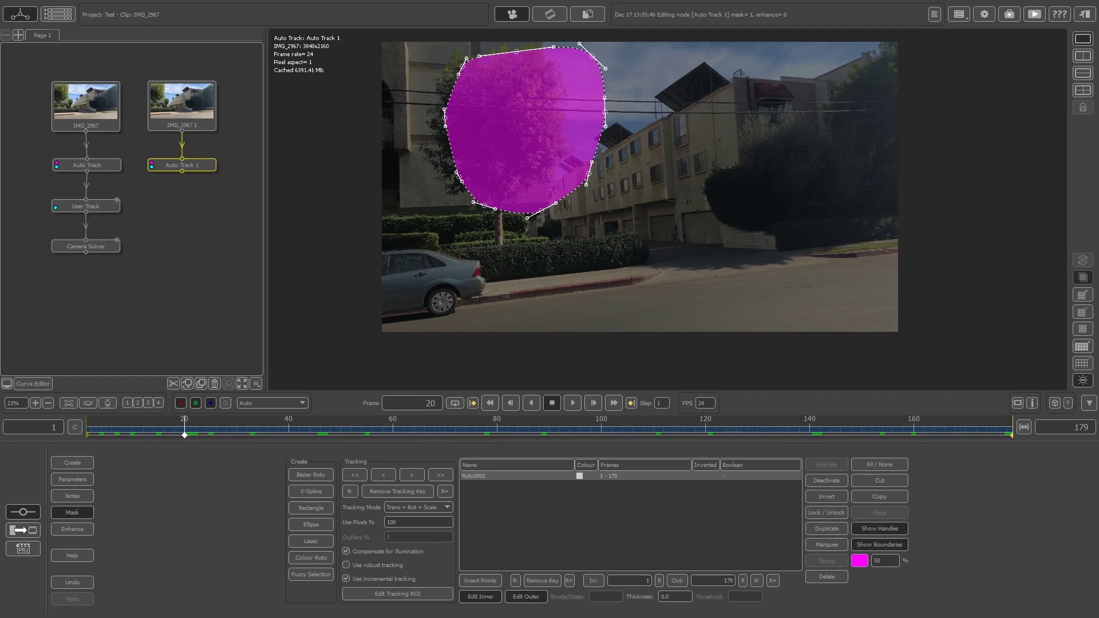
pyautogui.moveTo(189, 434); pyautogui.dragTo(179, 434)
pyautogui.moveTo(517, 52); pyautogui.dragTo(497, 33)
pyautogui.moveTo(463, 66); pyautogui.dragTo(445, 58)
pyautogui.moveTo(444, 118); pyautogui.dragTo(422, 125)
pyautogui.moveTo(593, 56); pyautogui.dragTo(592, 51)
pyautogui.moveTo(605, 112); pyautogui.dragTo(573, 108)
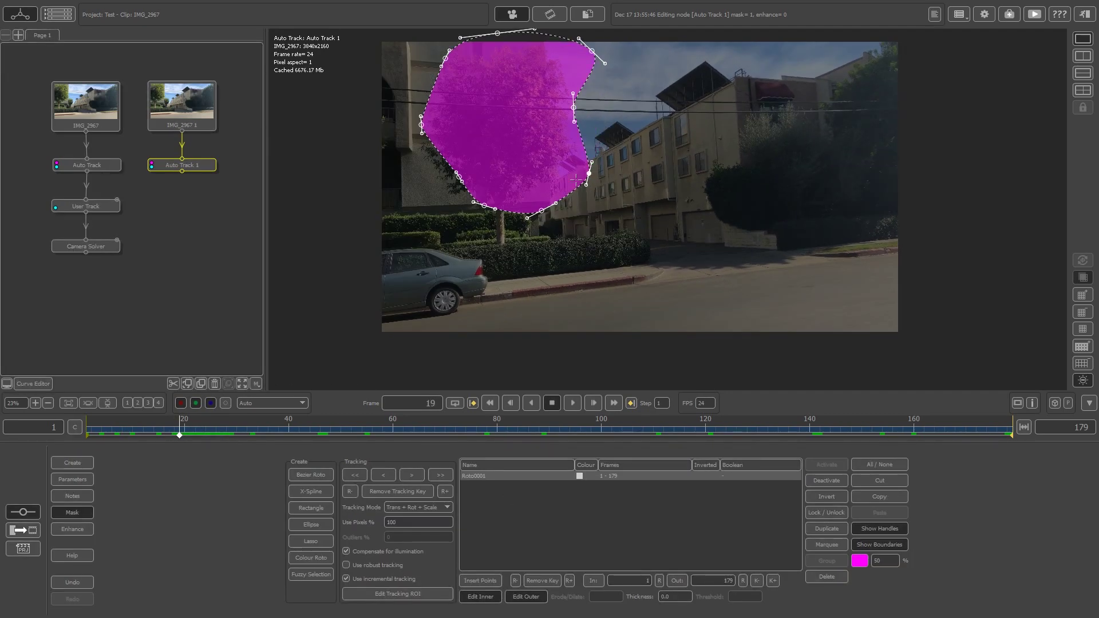
pyautogui.moveTo(590, 174); pyautogui.dragTo(521, 209)
pyautogui.moveTo(592, 51); pyautogui.dragTo(563, 48)
pyautogui.click(459, 177)
pyautogui.moveTo(459, 178); pyautogui.dragTo(439, 184)
# Step: Adjust the tree mask's outline to follow the canopy at frames 40 and 61
pyautogui.click(284, 434)
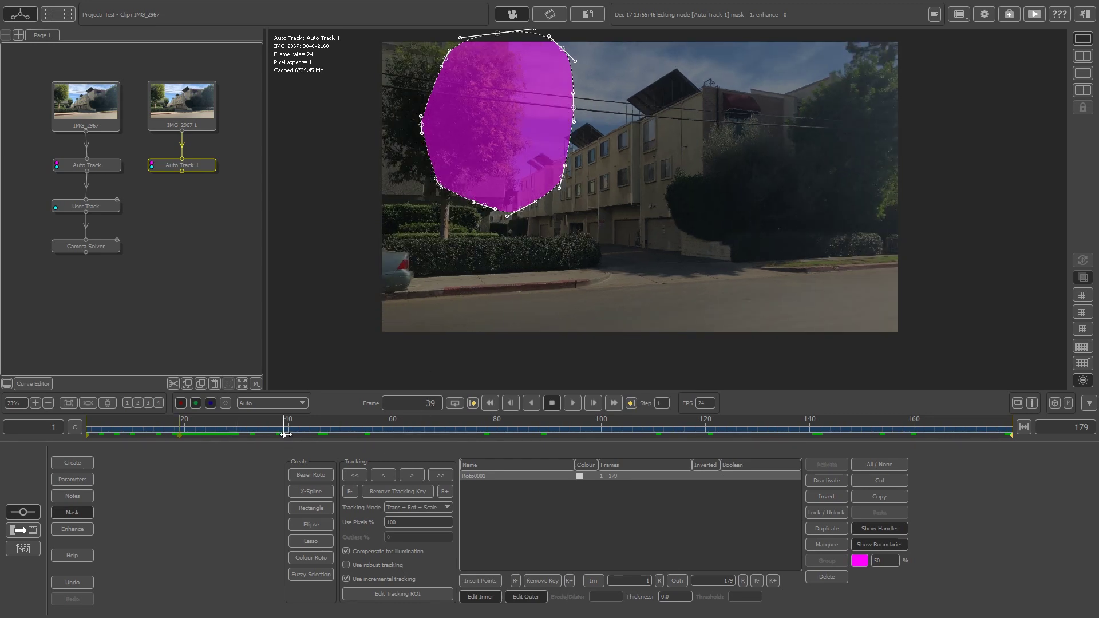
pyautogui.click(287, 435)
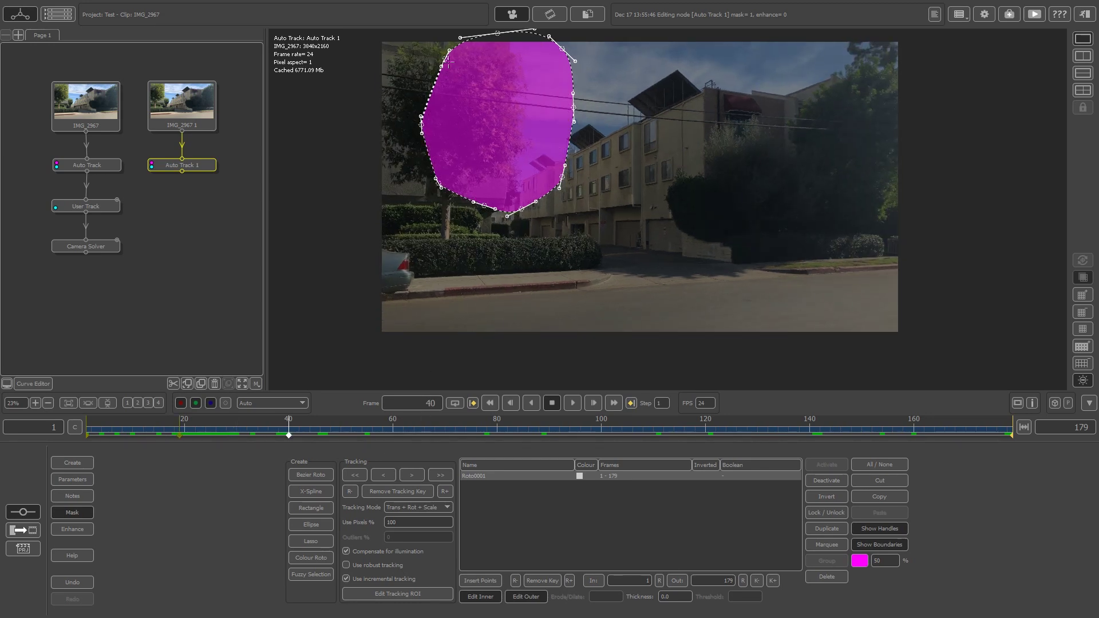
pyautogui.scroll(5, 445, 58)
pyautogui.moveTo(515, 143); pyautogui.dragTo(581, 187, button='middle')
pyautogui.moveTo(752, 193); pyautogui.dragTo(672, 187)
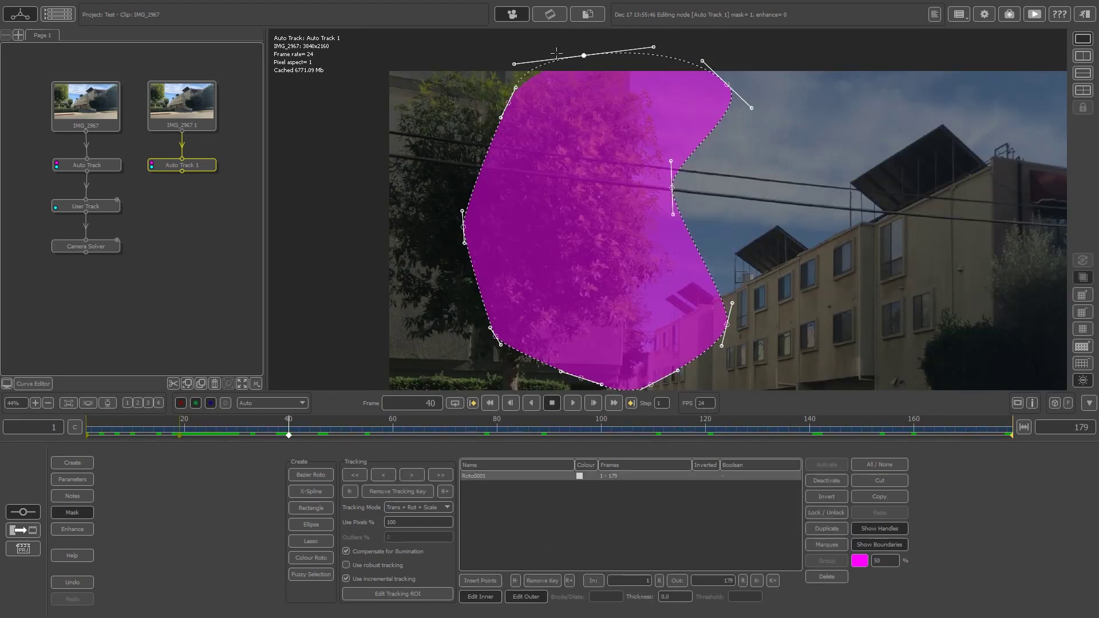
pyautogui.moveTo(561, 247); pyautogui.dragTo(682, 160, button='middle')
pyautogui.click(398, 434)
pyautogui.scroll(-3, 683, 163)
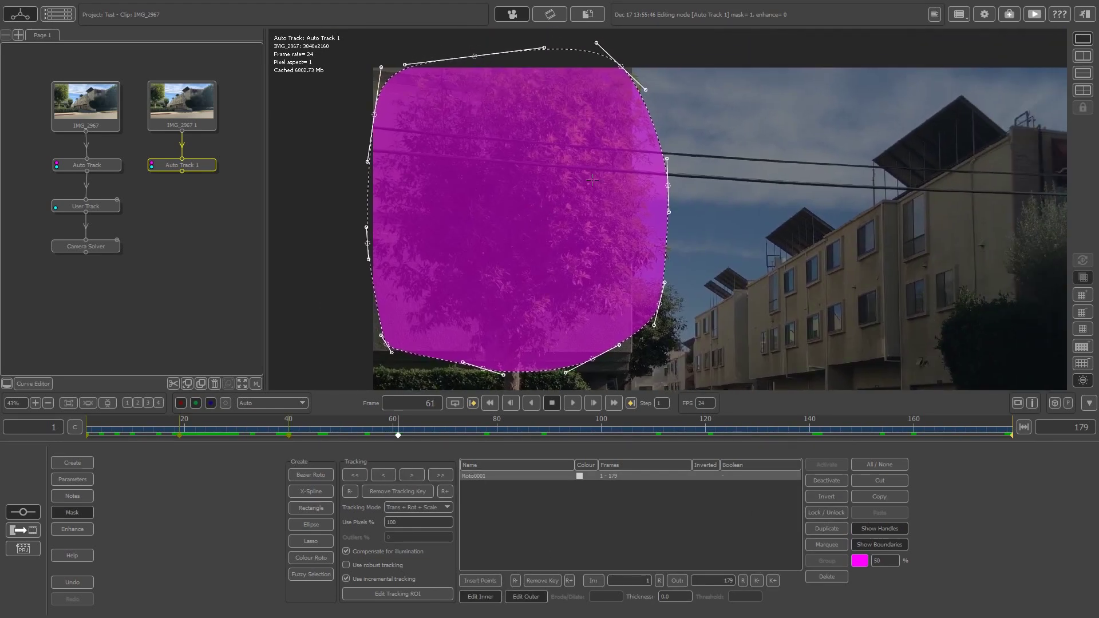
# Step: Pull the tree mask's edge beside the building and its lower outline in to the canopy at frame 80
pyautogui.moveTo(364, 434); pyautogui.dragTo(496, 446)
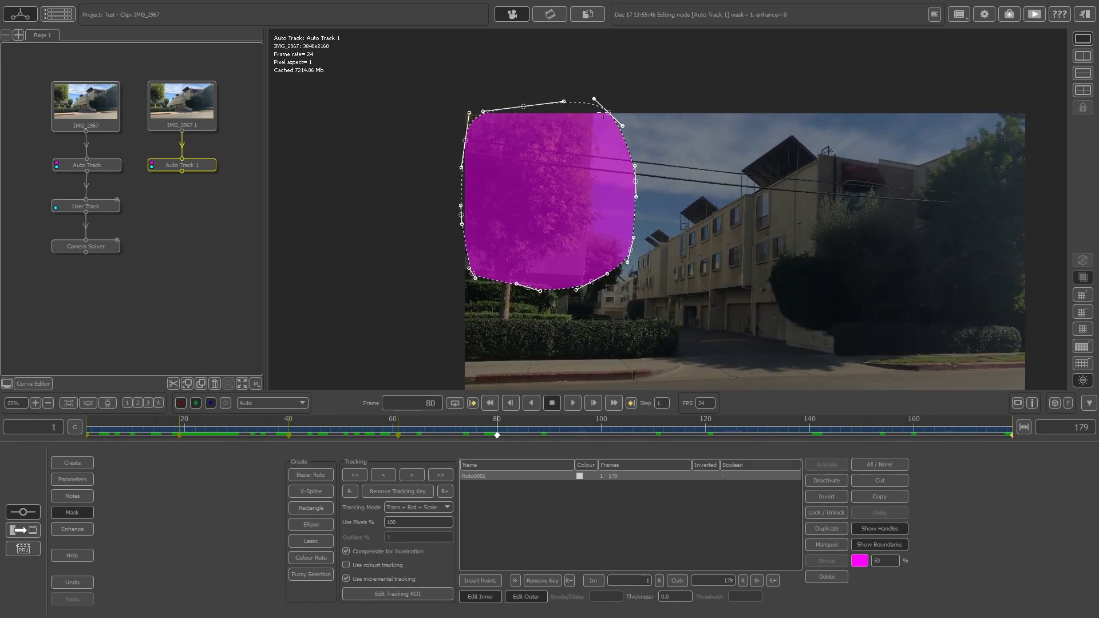
pyautogui.moveTo(610, 112); pyautogui.dragTo(581, 110)
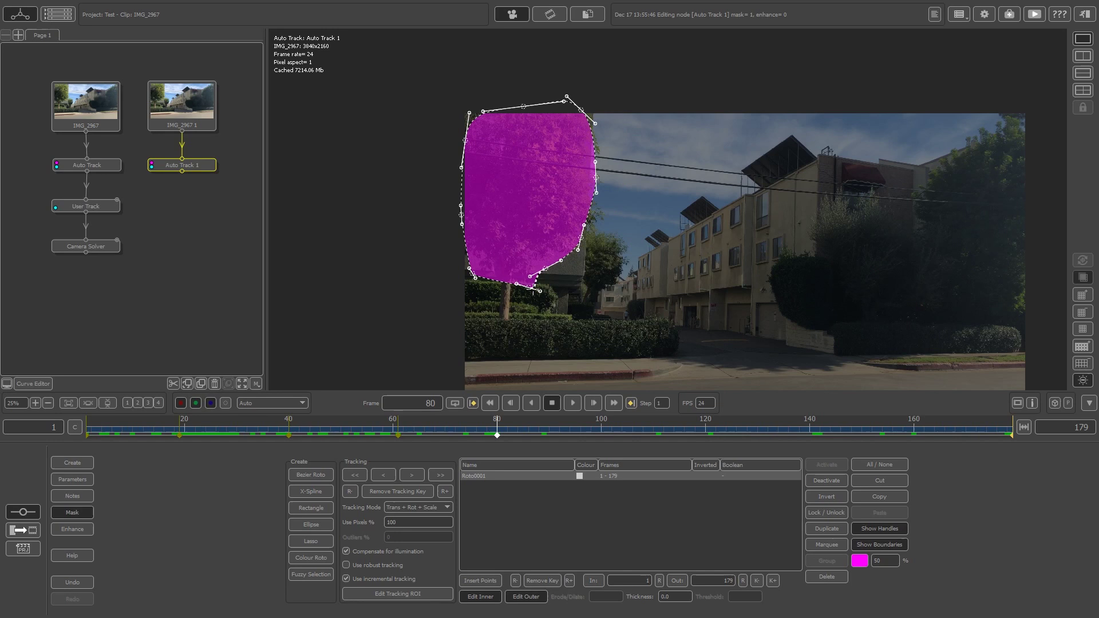
pyautogui.moveTo(529, 288); pyautogui.dragTo(510, 286)
# Step: Reshape the tree mask at frame 100, tightening it around the foliage and extending it past the image border
pyautogui.click(602, 434)
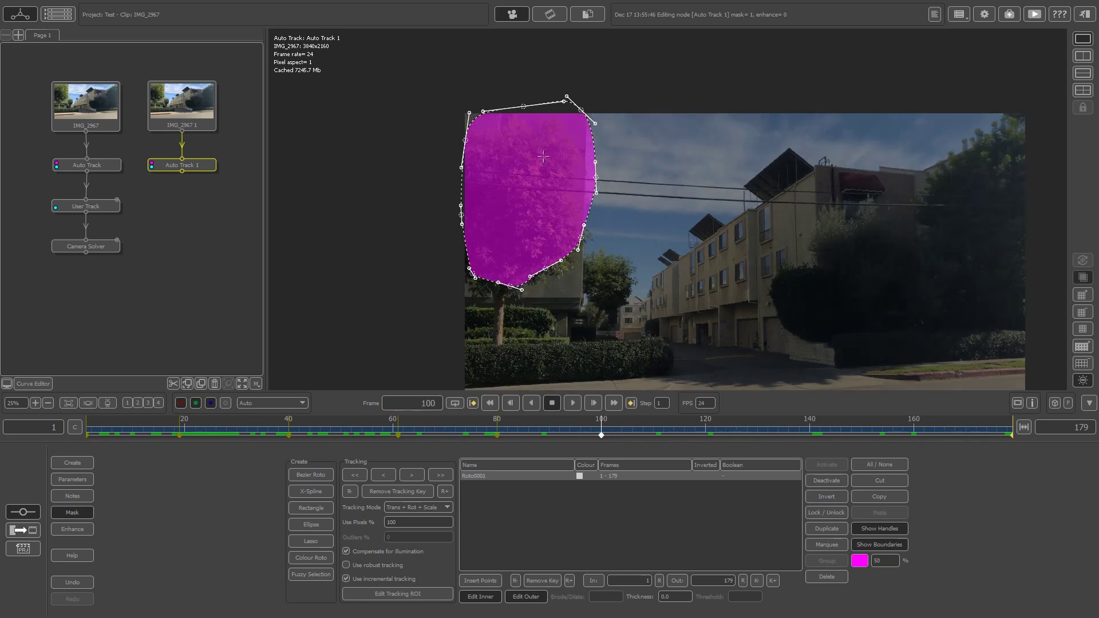
pyautogui.moveTo(523, 107); pyautogui.dragTo(496, 108)
pyautogui.moveTo(581, 110); pyautogui.dragTo(566, 126)
pyautogui.moveTo(596, 164); pyautogui.dragTo(589, 166)
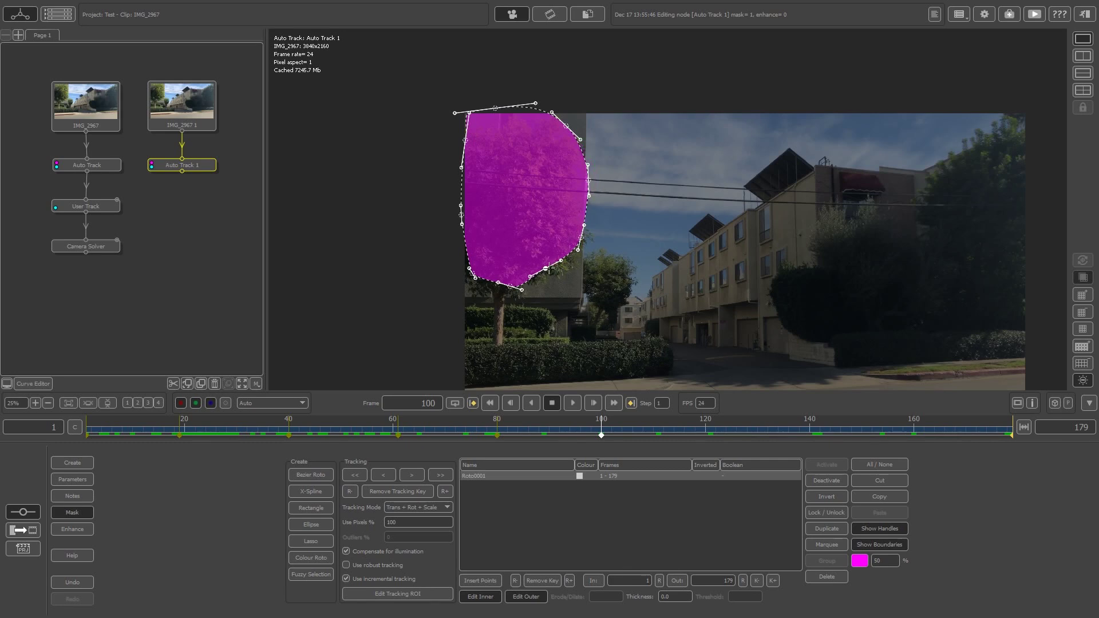
pyautogui.moveTo(548, 269); pyautogui.dragTo(451, 280)
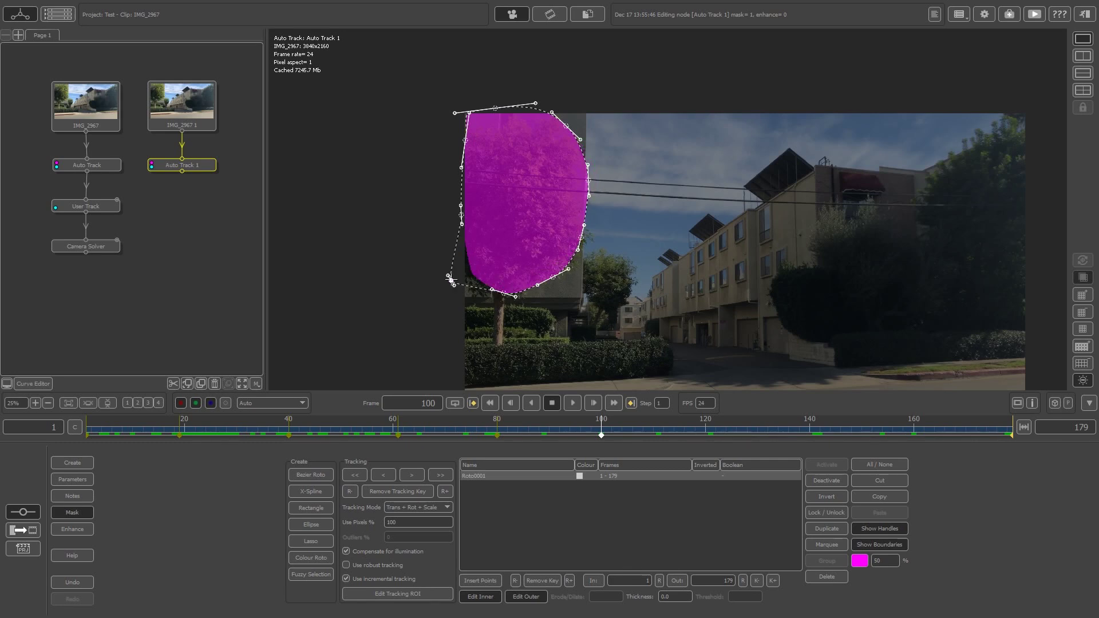
pyautogui.moveTo(462, 216); pyautogui.dragTo(451, 217)
pyautogui.moveTo(465, 140); pyautogui.dragTo(454, 143)
# Step: Narrow the tree mask to the canopy at frame 120 and refine it at frames 140 and 160
pyautogui.click(705, 429)
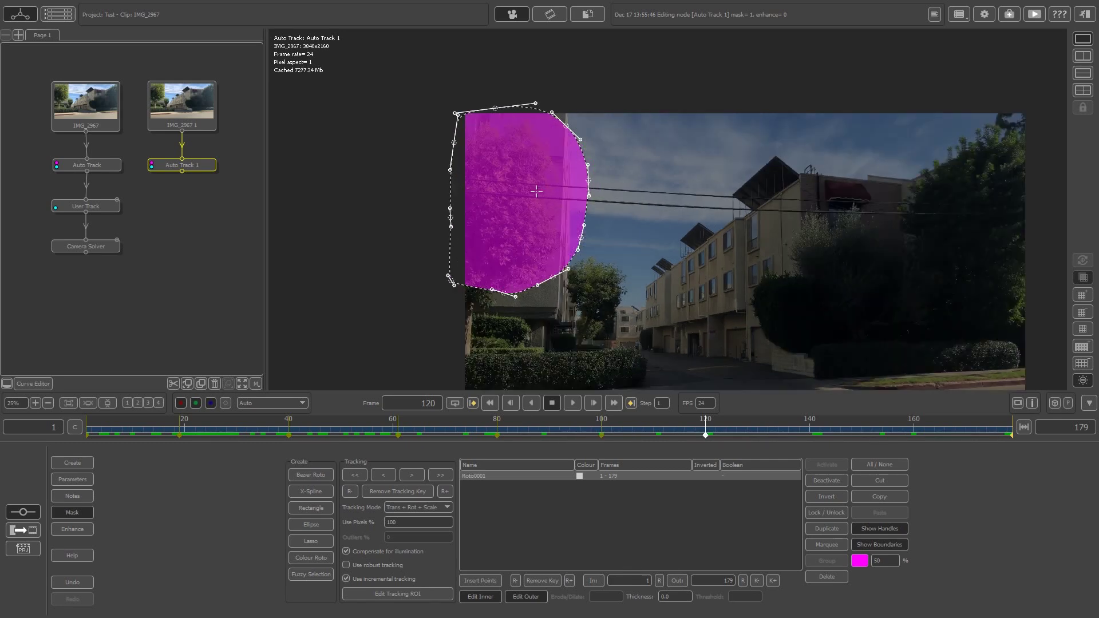
pyautogui.moveTo(537, 191); pyautogui.dragTo(531, 198, button='middle')
pyautogui.moveTo(561, 132); pyautogui.dragTo(542, 138)
pyautogui.moveTo(584, 187); pyautogui.dragTo(562, 191)
pyautogui.moveTo(576, 244); pyautogui.dragTo(558, 242)
pyautogui.click(810, 429)
pyautogui.click(914, 429)
pyautogui.moveTo(966, 430); pyautogui.dragTo(3, 454)
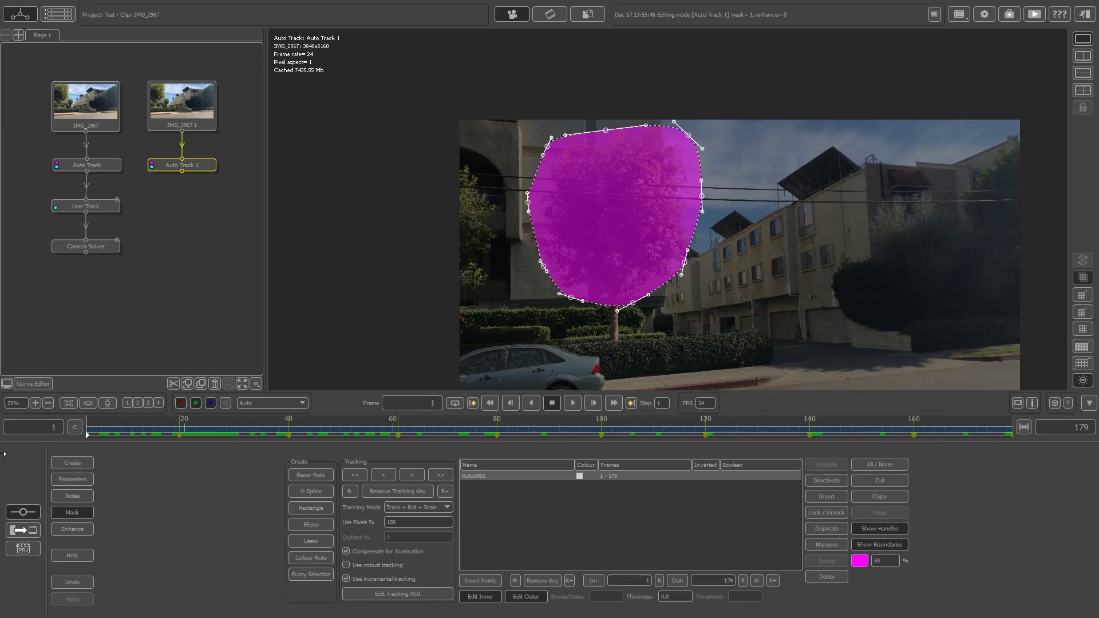
# Step: Draw a second Bezier Roto mask at frame 1 around the dark hedge and tree beside the driveway
pyautogui.click(546, 506)
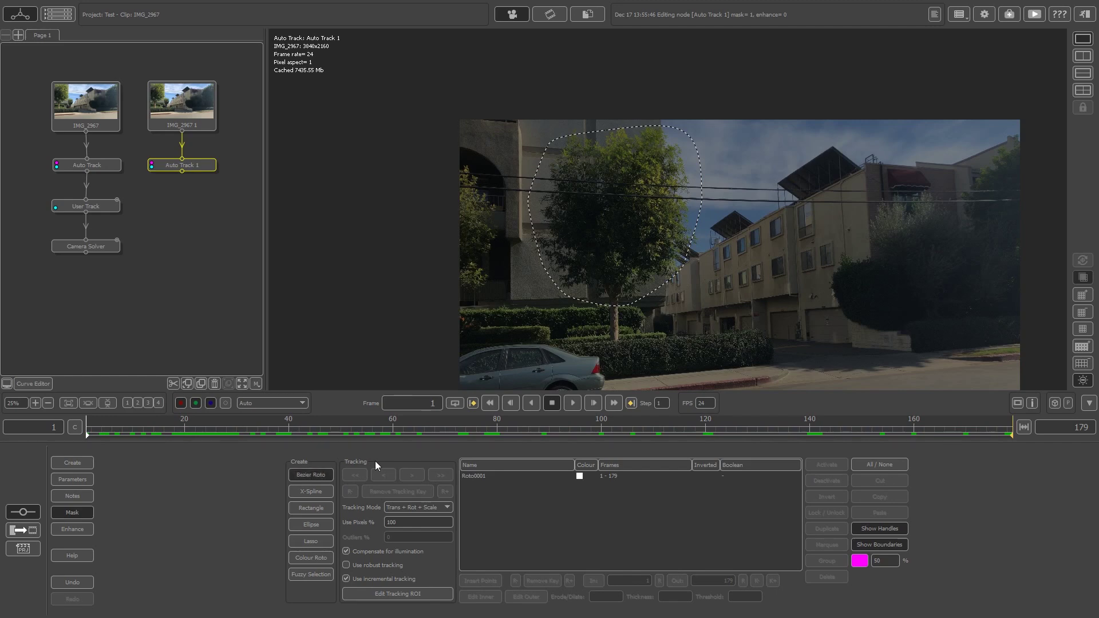
pyautogui.moveTo(853, 264); pyautogui.dragTo(679, 218, button='middle')
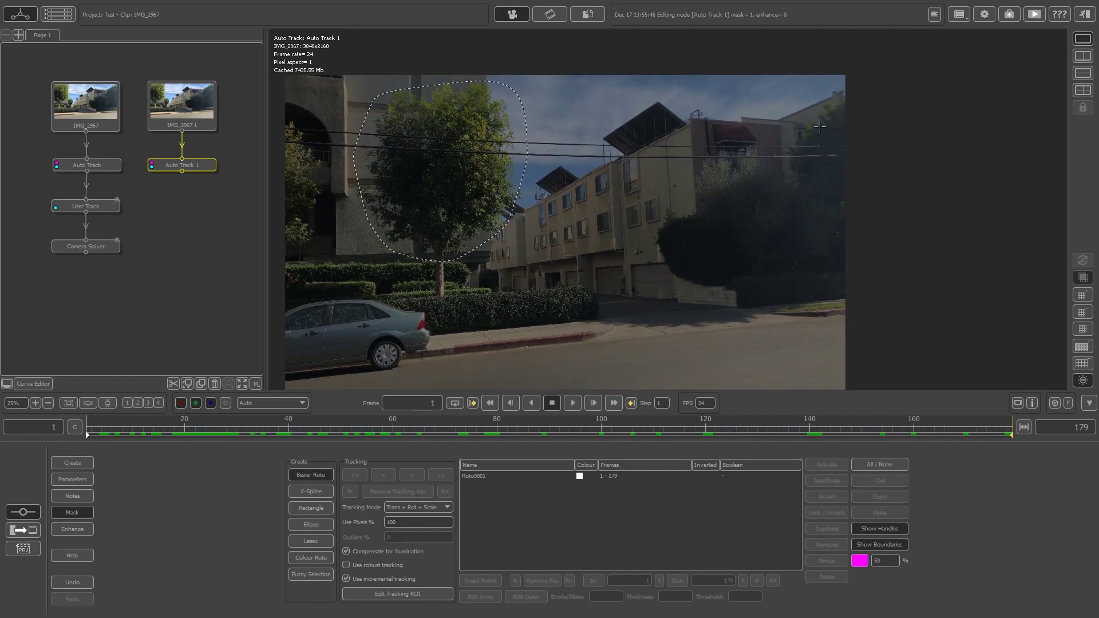
pyautogui.moveTo(853, 86)
pyautogui.mouseDown()
pyautogui.moveTo(781, 142)
pyautogui.moveTo(699, 182)
pyautogui.moveTo(652, 246)
pyautogui.moveTo(710, 296)
pyautogui.moveTo(814, 294)
pyautogui.mouseUp()
pyautogui.moveTo(877, 287); pyautogui.dragTo(890, 279)
pyautogui.click(853, 86)
# Step: Reshape the hedge mask to follow the foliage at frame 40 and through frame 120
pyautogui.moveTo(205, 432); pyautogui.dragTo(289, 431)
pyautogui.moveTo(788, 129); pyautogui.dragTo(763, 115)
pyautogui.moveTo(700, 183); pyautogui.dragTo(675, 156)
pyautogui.moveTo(652, 252); pyautogui.dragTo(585, 246)
pyautogui.moveTo(685, 291); pyautogui.dragTo(611, 293)
pyautogui.moveTo(289, 431); pyautogui.dragTo(497, 431)
pyautogui.moveTo(497, 431); pyautogui.dragTo(596, 431)
pyautogui.moveTo(597, 432); pyautogui.dragTo(705, 431)
pyautogui.moveTo(893, 429); pyautogui.dragTo(86, 430)
pyautogui.click(580, 522)
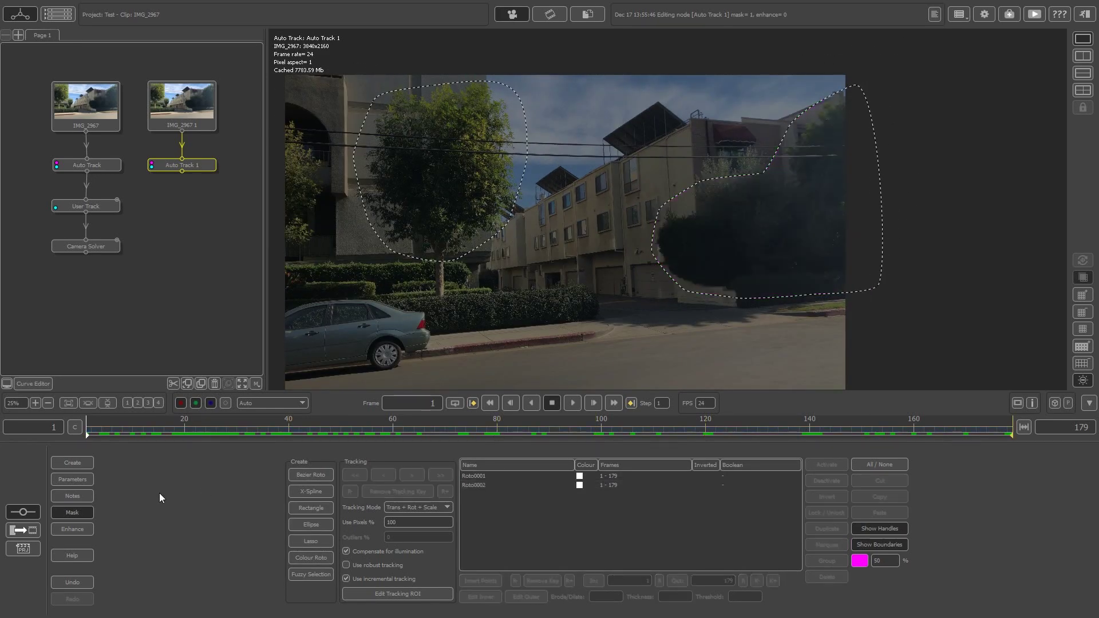
# Step: Set the candidate number to 200, target number to 100 and deformation to Rotate,Scale,Skew, and run Auto Track
pyautogui.click(72, 479)
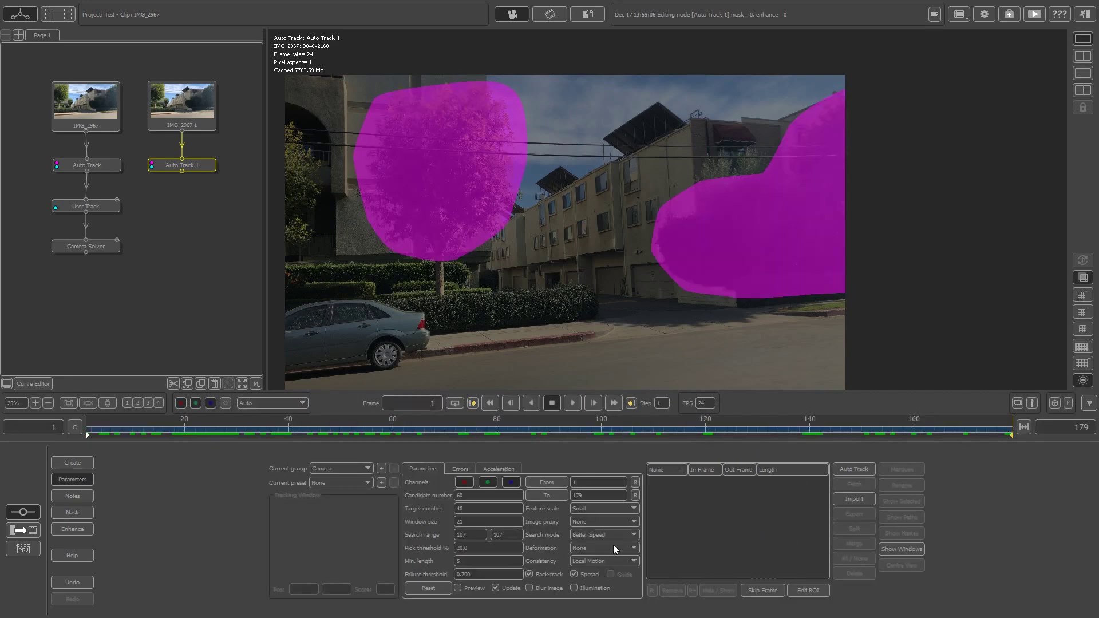
pyautogui.click(586, 550)
pyautogui.click(579, 560)
pyautogui.click(585, 548)
pyautogui.click(579, 565)
pyautogui.click(588, 547)
pyautogui.click(579, 573)
pyautogui.write('200')
pyautogui.click(853, 470)
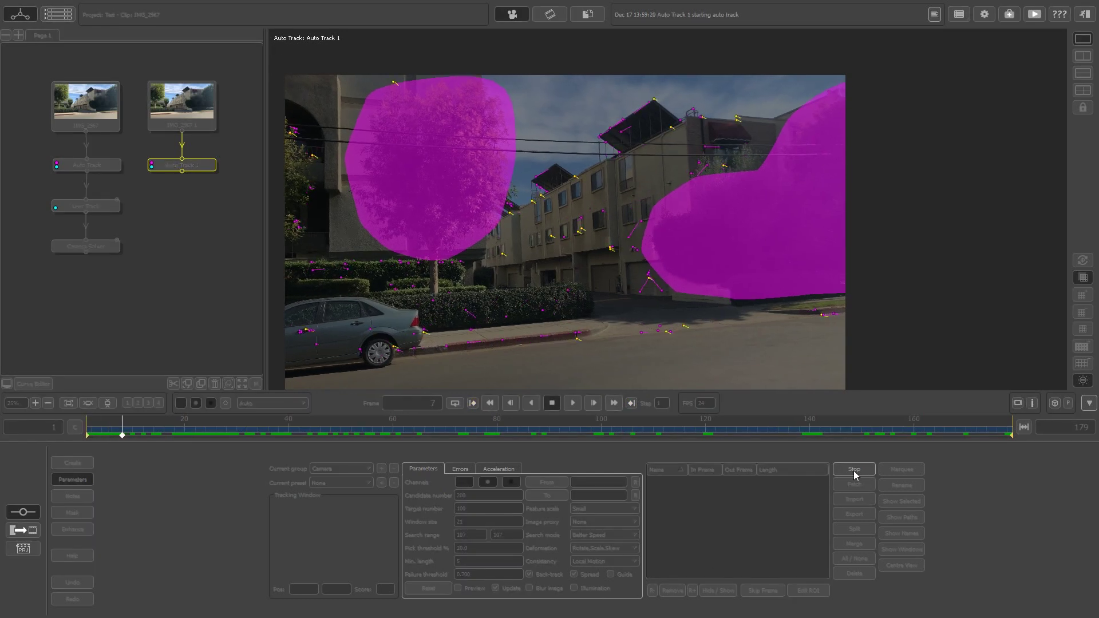
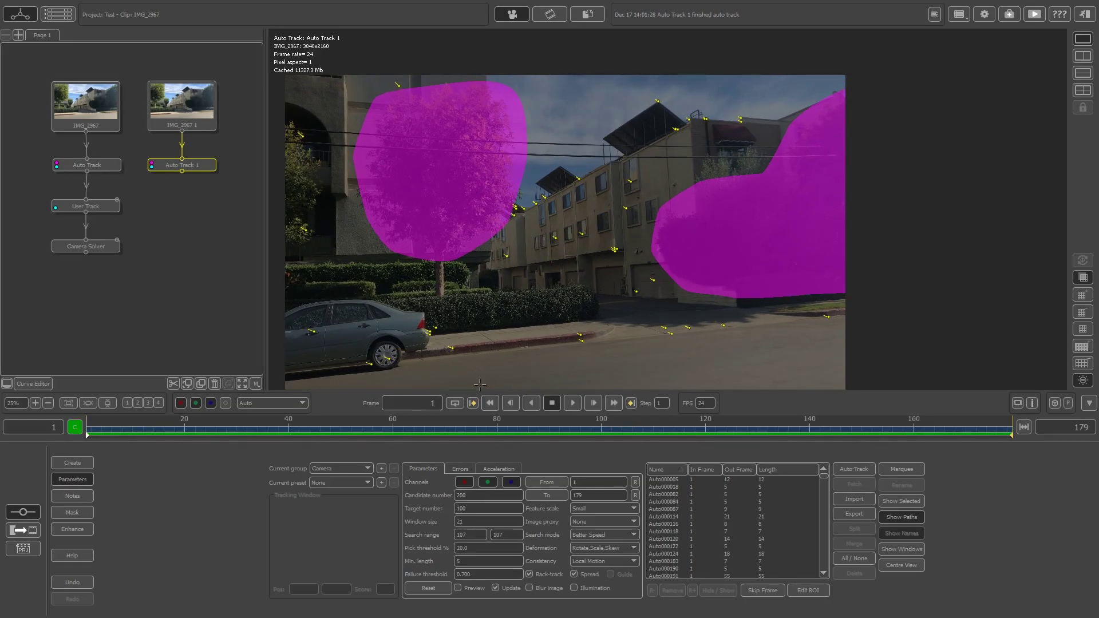
# Step: Sort the auto trackers by length and delete all those lasting 10 frames or fewer
pyautogui.moveTo(170, 434); pyautogui.dragTo(653, 439)
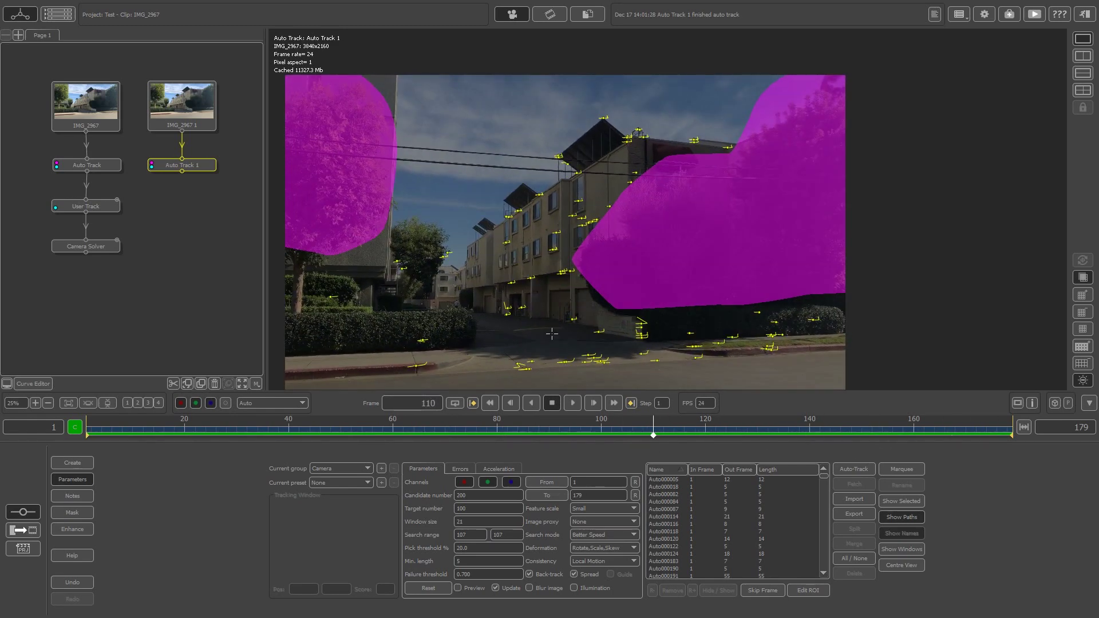
pyautogui.moveTo(560, 437); pyautogui.dragTo(789, 481)
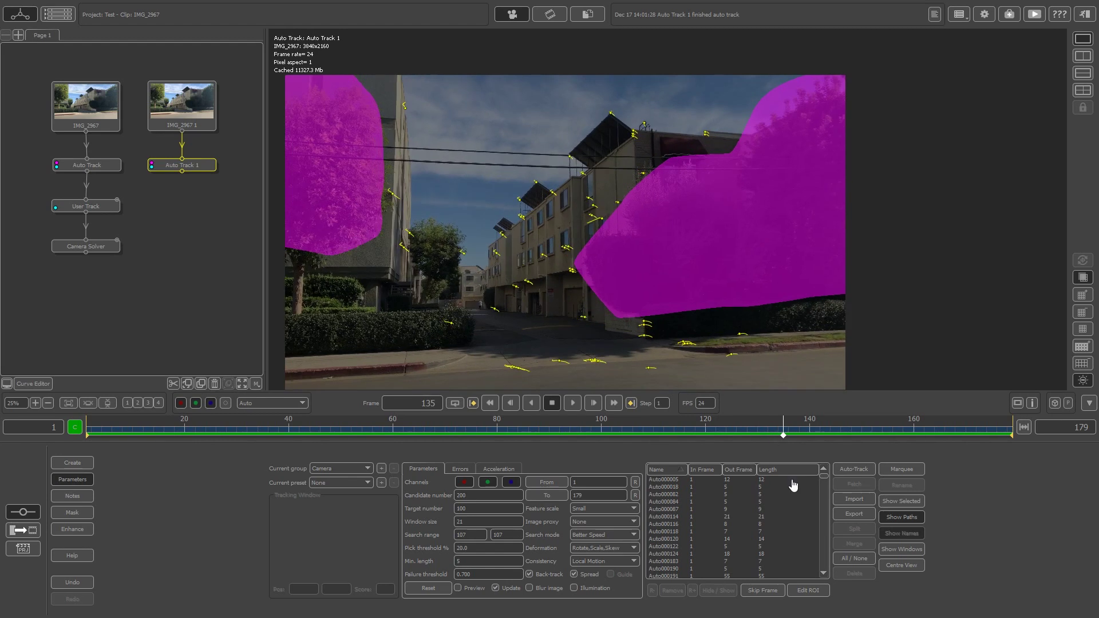
pyautogui.click(766, 481)
pyautogui.scroll(-6, 768, 519)
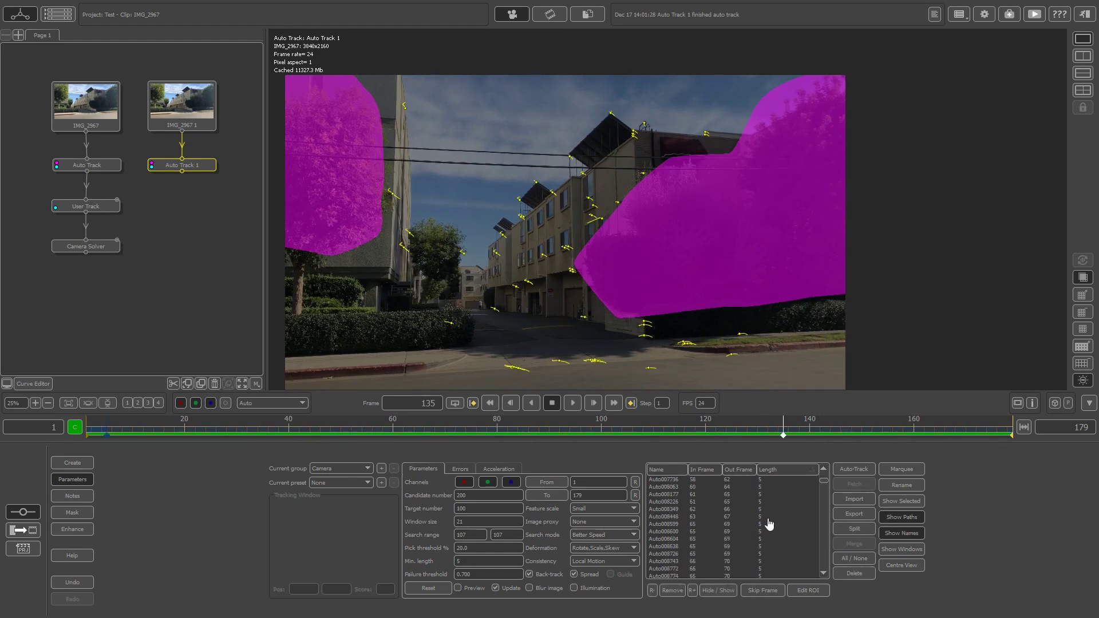
pyautogui.moveTo(824, 483); pyautogui.dragTo(842, 540)
pyautogui.keyDown('shift'); pyautogui.click(768, 488); pyautogui.keyUp('shift')
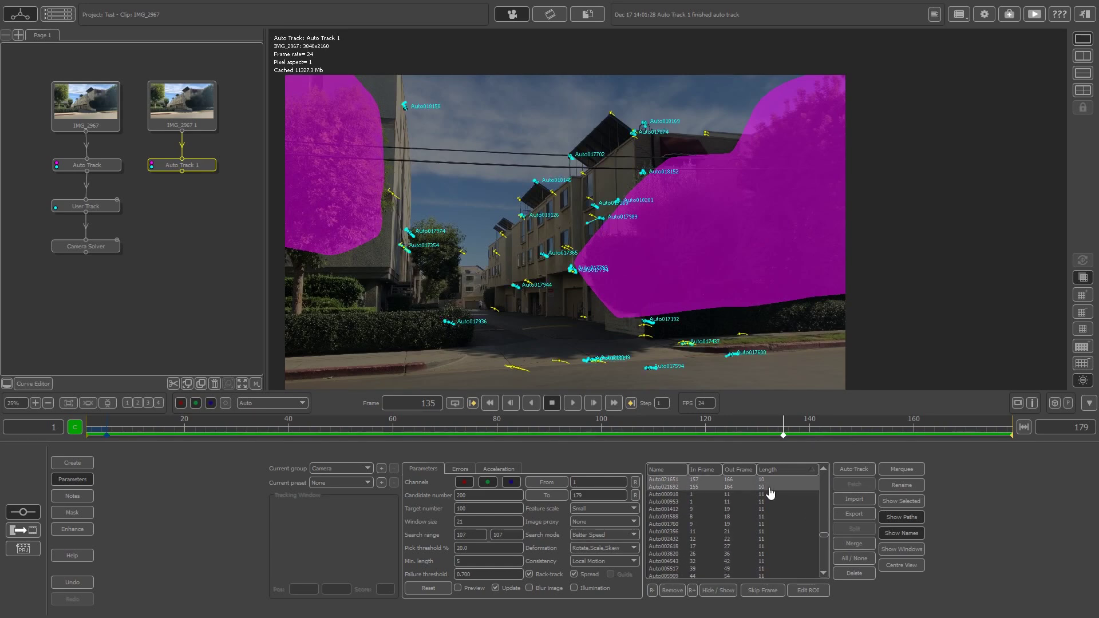
pyautogui.click(854, 573)
# Step: Marquee-select and delete the stray tracker beside the parked car's rear at frame 57
pyautogui.moveTo(572, 430); pyautogui.dragTo(376, 435)
pyautogui.moveTo(466, 290); pyautogui.dragTo(536, 274, button='middle')
pyautogui.click(885, 470)
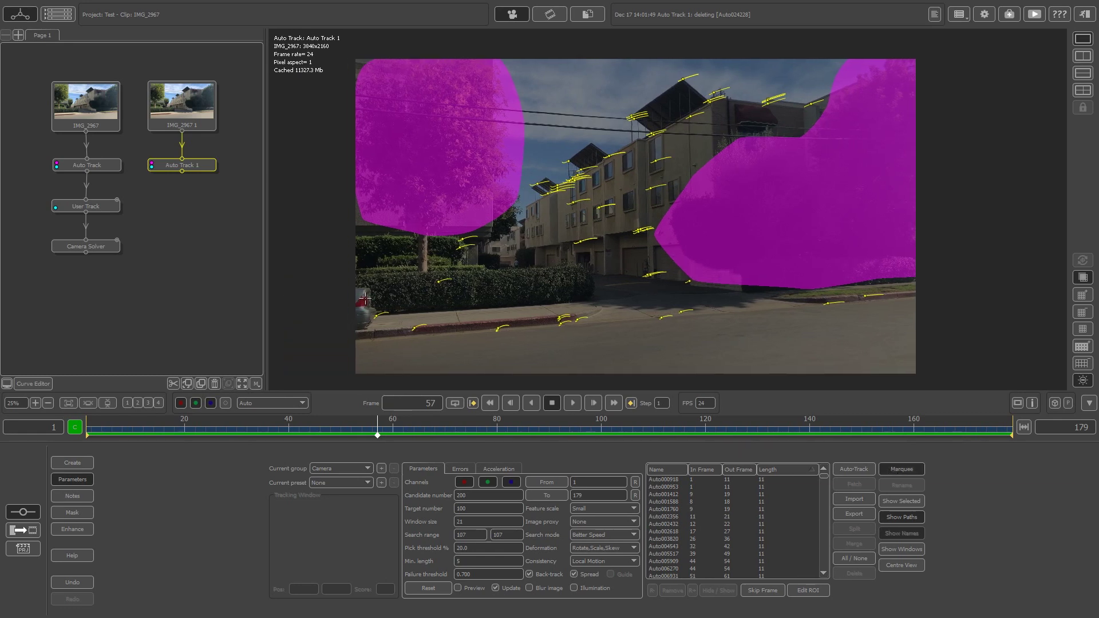
pyautogui.moveTo(364, 299); pyautogui.dragTo(387, 332)
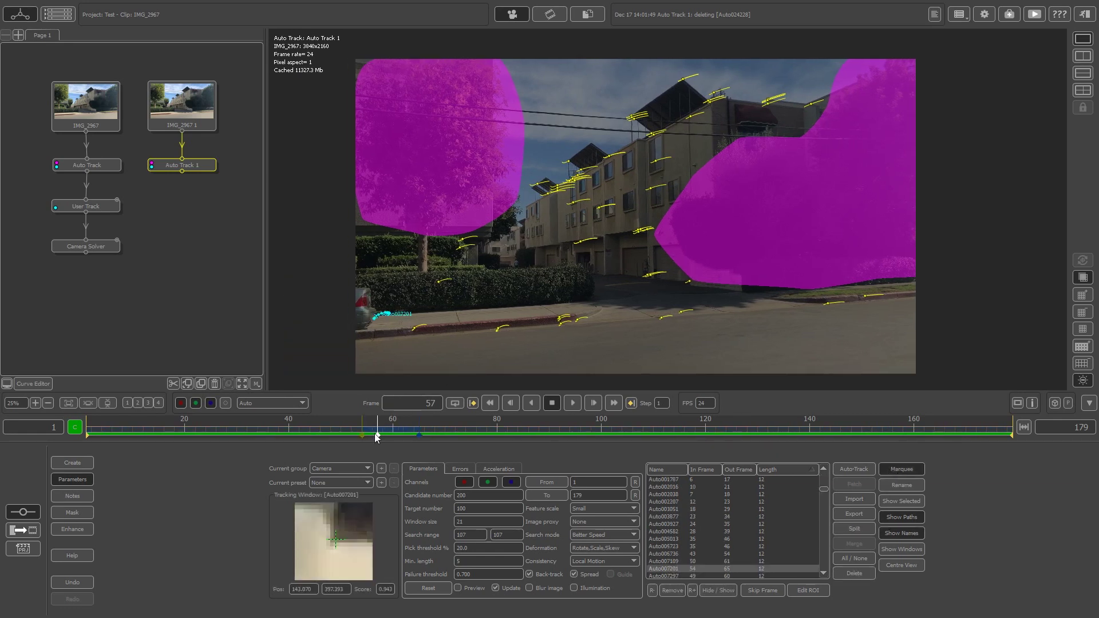
# Step: Delete the trackers along the rear bumper and lower edge of the parked car at frame 45
pyautogui.moveTo(377, 437); pyautogui.dragTo(349, 438)
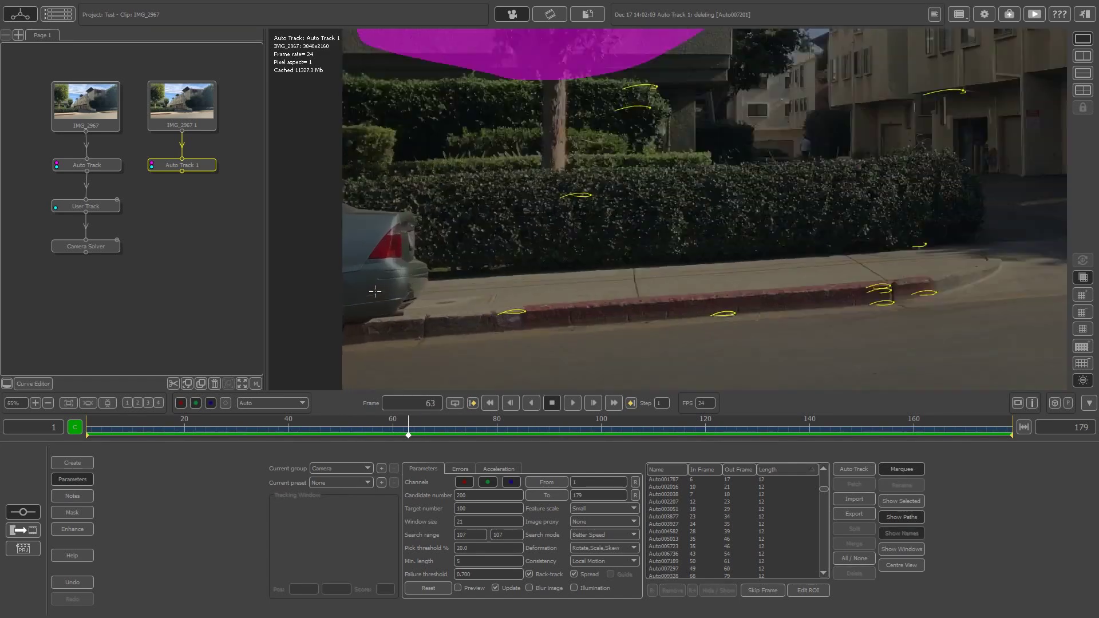
pyautogui.scroll(5, 362, 344)
pyautogui.moveTo(408, 426); pyautogui.dragTo(315, 426)
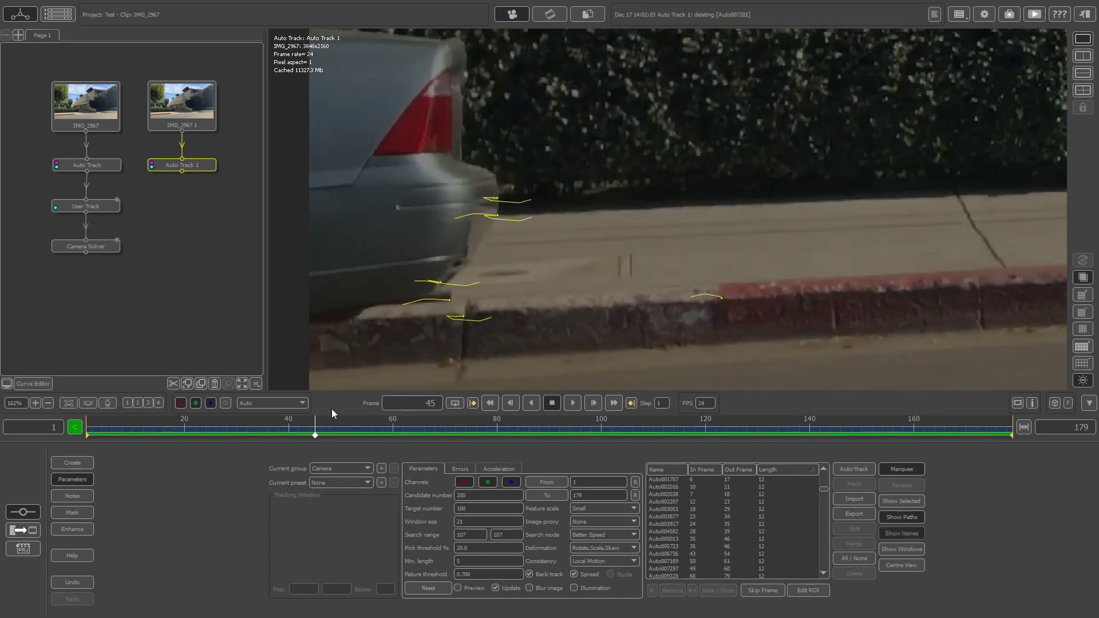
pyautogui.moveTo(458, 172); pyautogui.dragTo(518, 255)
pyautogui.press('Delete')
pyautogui.moveTo(410, 248); pyautogui.dragTo(456, 324)
pyautogui.press('Delete')
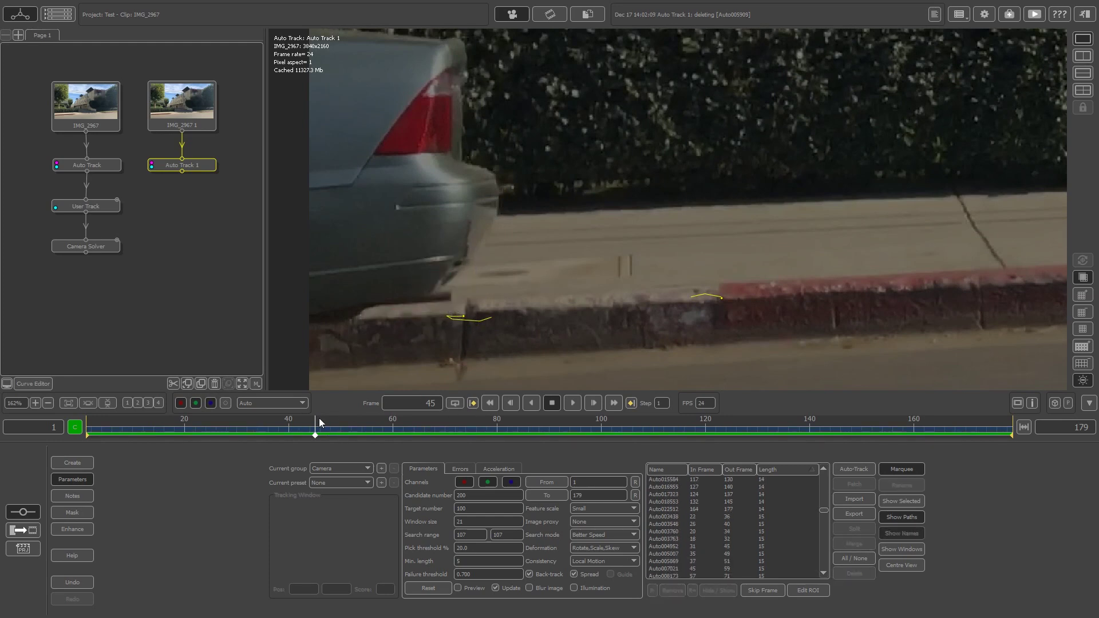
# Step: Delete the two trackers behind the car's rear bumper at frame 34 and the one at frame 11
pyautogui.moveTo(318, 424); pyautogui.dragTo(258, 426)
pyautogui.moveTo(603, 260); pyautogui.dragTo(662, 159)
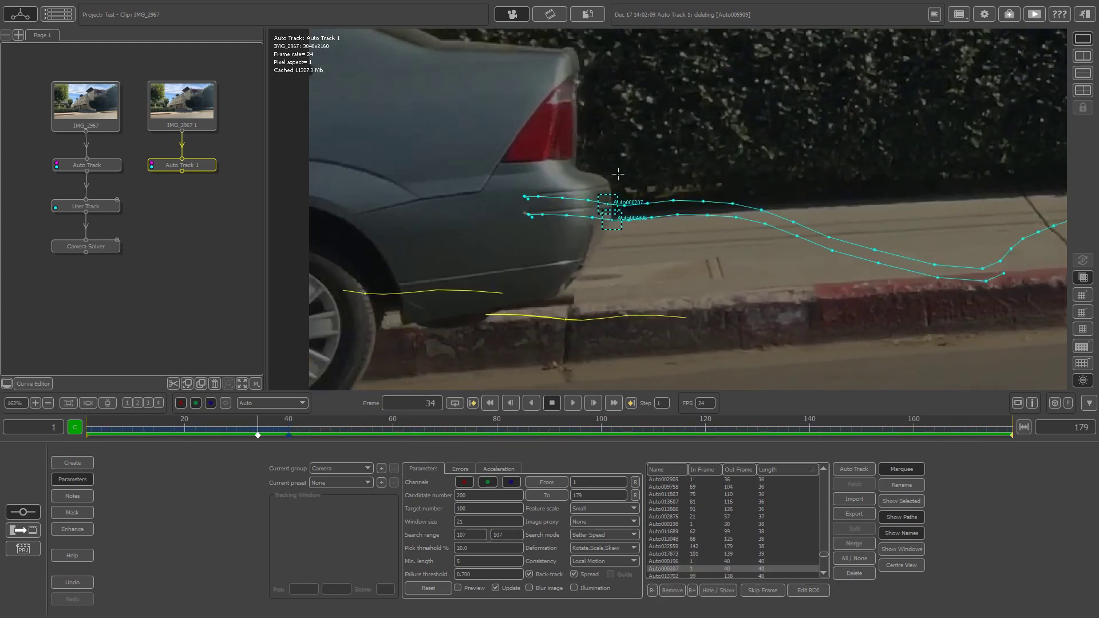
pyautogui.press('Delete')
pyautogui.scroll(-1, 438, 275)
pyautogui.moveTo(122, 424); pyautogui.dragTo(140, 424)
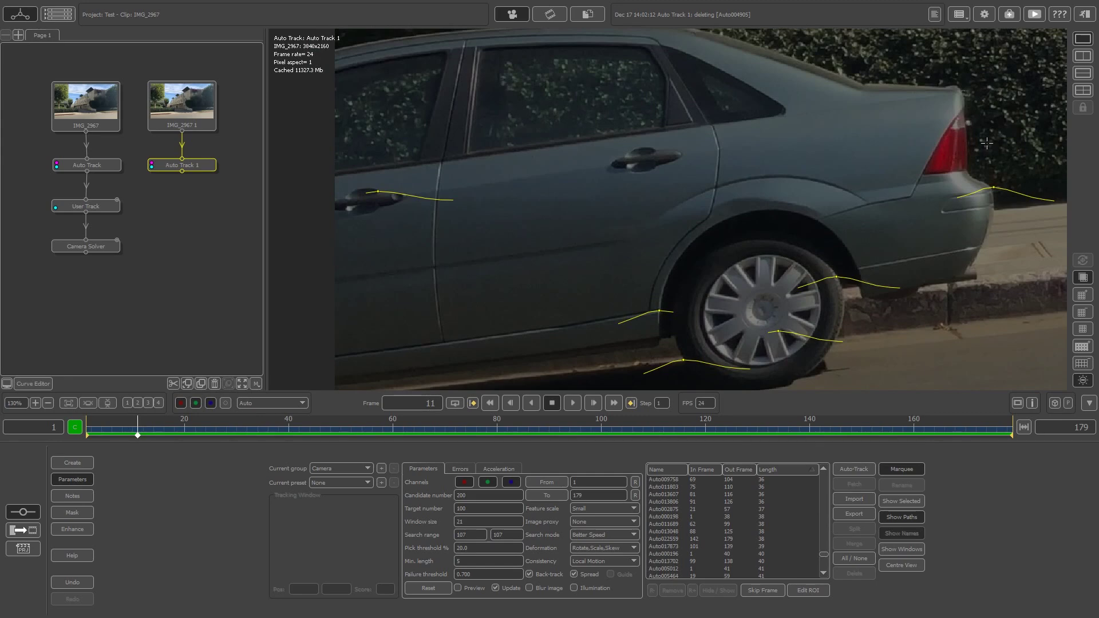
pyautogui.moveTo(987, 144); pyautogui.dragTo(1029, 231)
pyautogui.press('Delete')
# Step: Delete the tracker beneath the car's rear wheel at frame 11
pyautogui.scroll(-3, 510, 212)
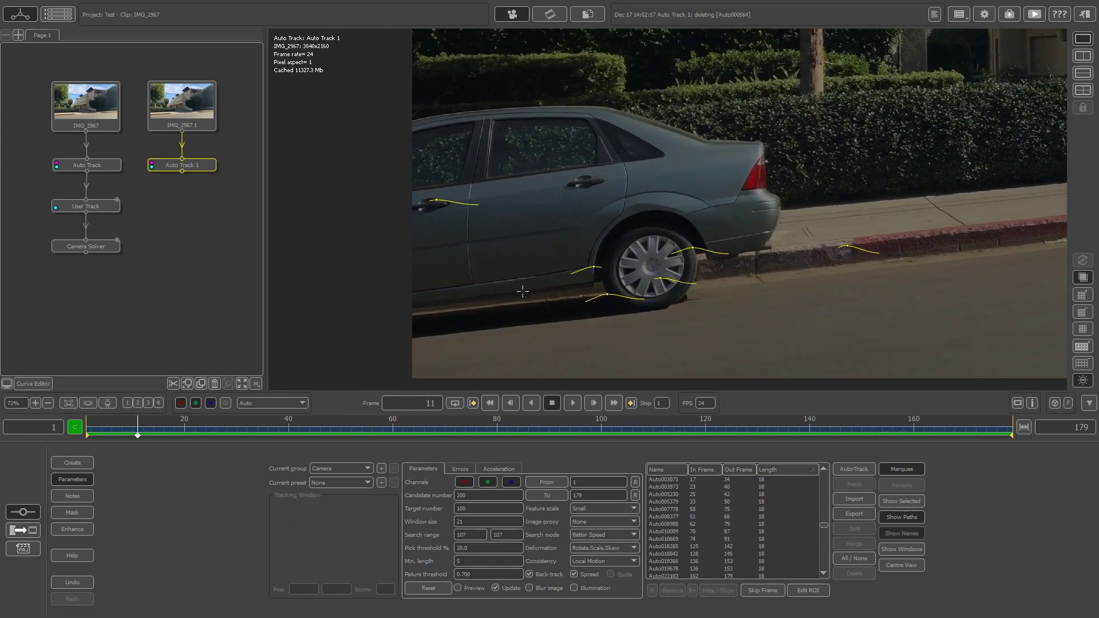
pyautogui.scroll(-1, 522, 291)
pyautogui.moveTo(564, 281); pyautogui.dragTo(664, 317)
pyautogui.press('Delete')
pyautogui.scroll(-1, 529, 250)
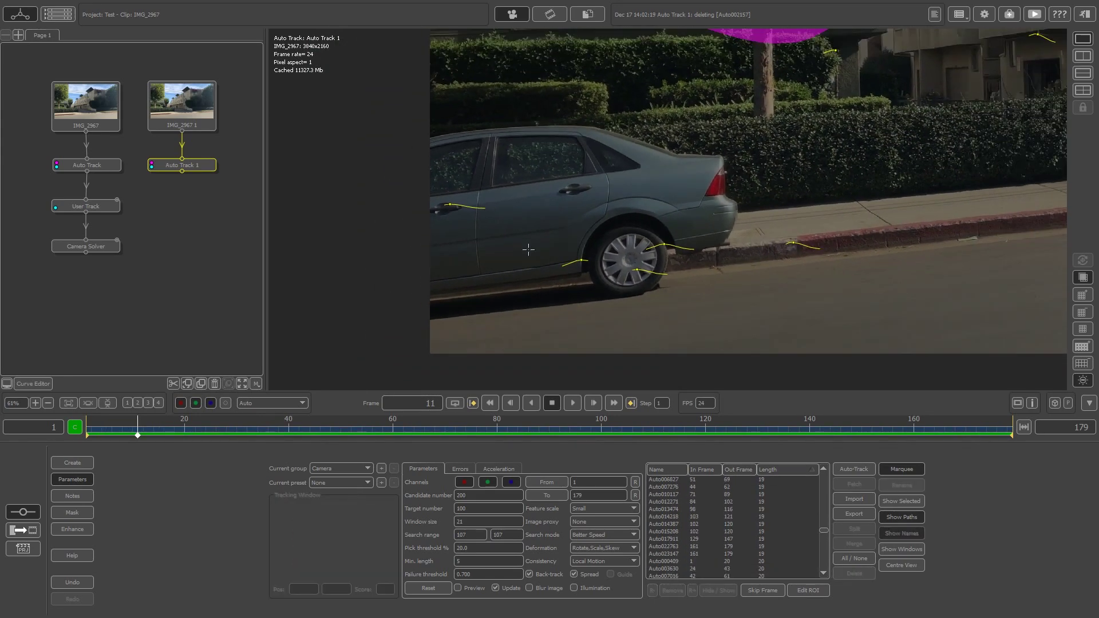
# Step: Delete the stray trackers where the power lines cross the apartment building's roofline at frame 78
pyautogui.moveTo(708, 259); pyautogui.dragTo(576, 281, button='middle')
pyautogui.moveTo(654, 284); pyautogui.dragTo(389, 422, button='middle')
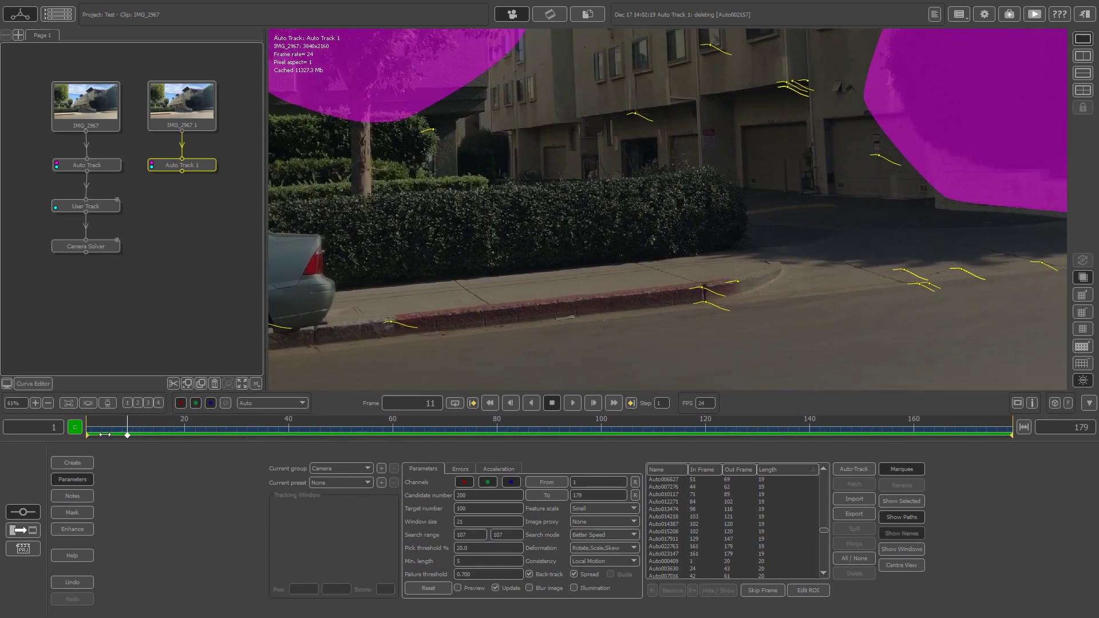
pyautogui.moveTo(105, 434); pyautogui.dragTo(514, 387)
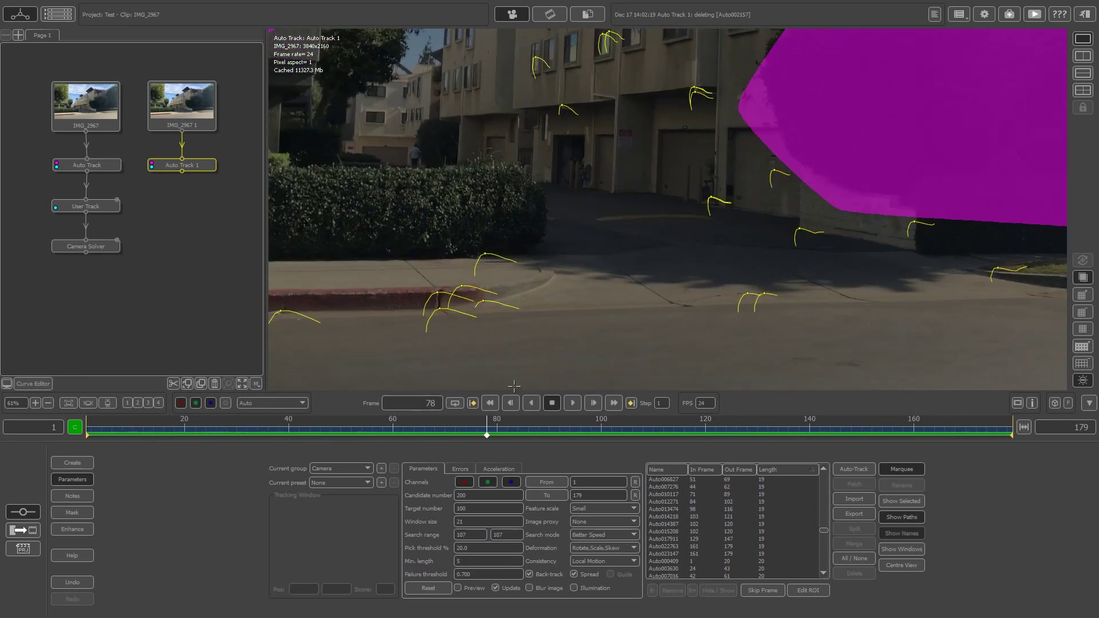
pyautogui.scroll(-3, 515, 216)
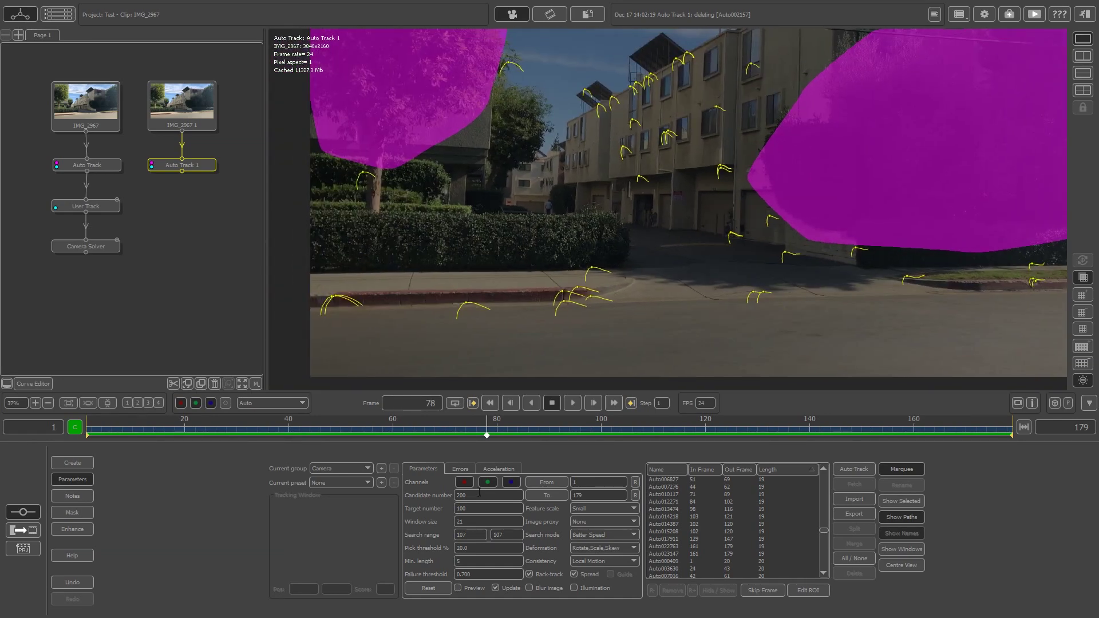
pyautogui.moveTo(710, 136); pyautogui.dragTo(621, 180, button='middle')
pyautogui.scroll(6, 556, 198)
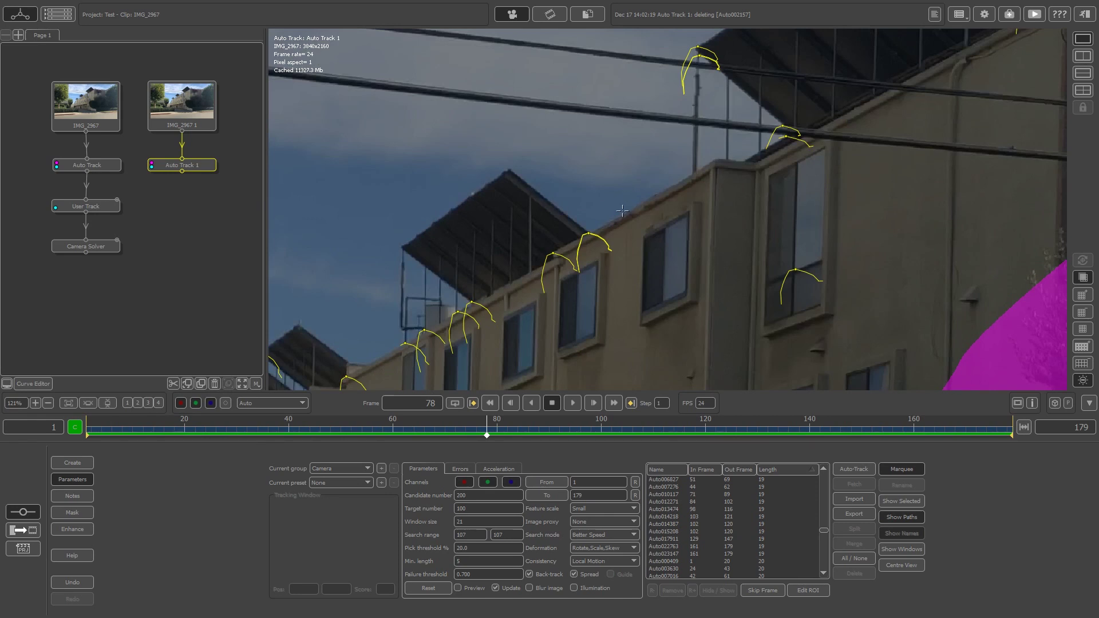
pyautogui.scroll(-7, 622, 211)
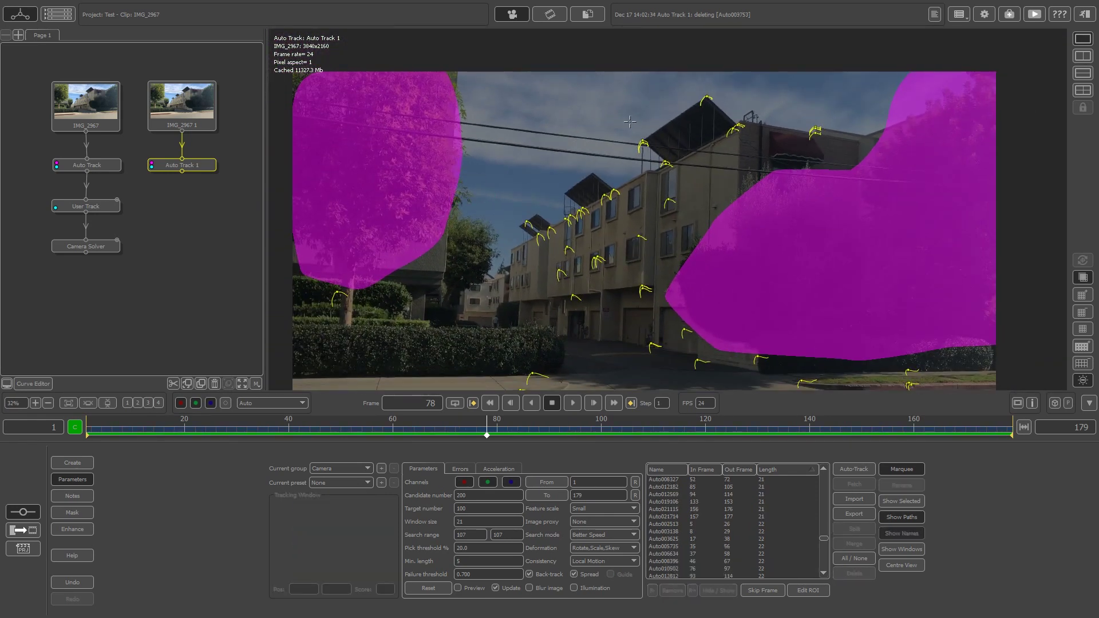
pyautogui.press('Delete')
pyautogui.moveTo(659, 158); pyautogui.dragTo(675, 173)
pyautogui.press('Delete')
# Step: Delete the trackers at the power-line crossing by the building's corner at frame 101 and beside the masked tree at frame 125
pyautogui.moveTo(504, 439); pyautogui.dragTo(612, 425)
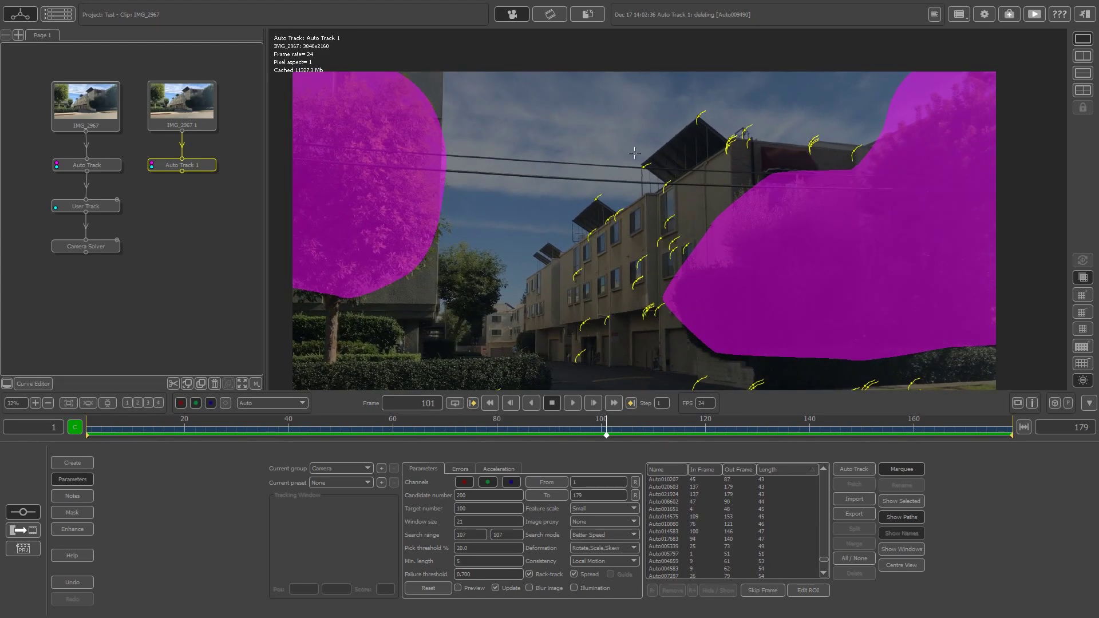
pyautogui.moveTo(635, 153); pyautogui.dragTo(677, 209)
pyautogui.press('Delete')
pyautogui.moveTo(669, 434); pyautogui.dragTo(733, 433)
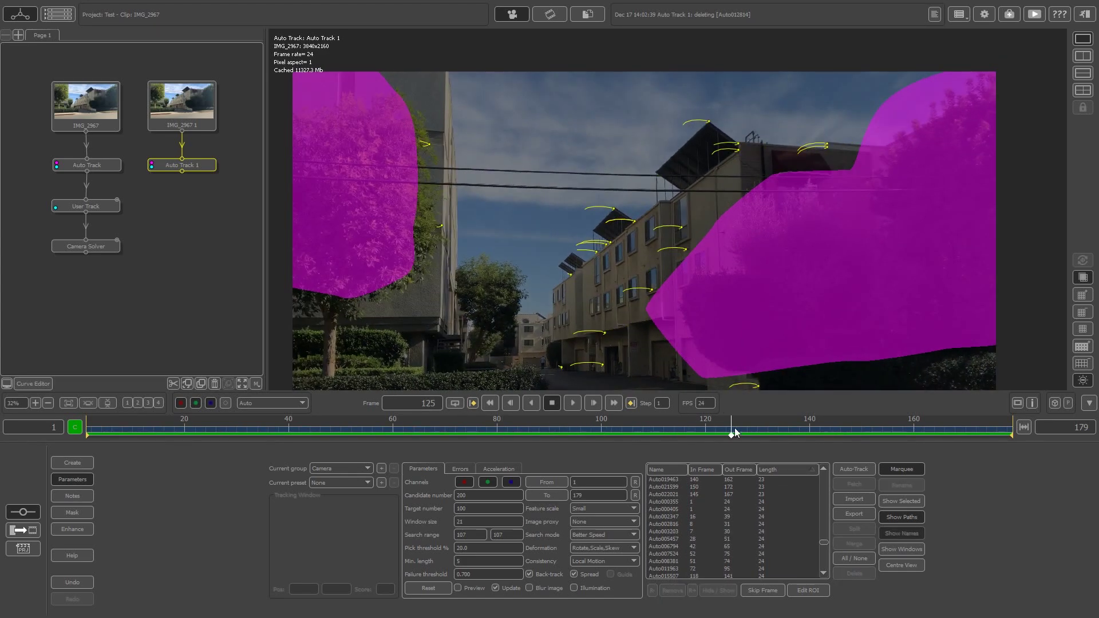
pyautogui.moveTo(397, 125); pyautogui.dragTo(449, 231)
pyautogui.press('Delete')
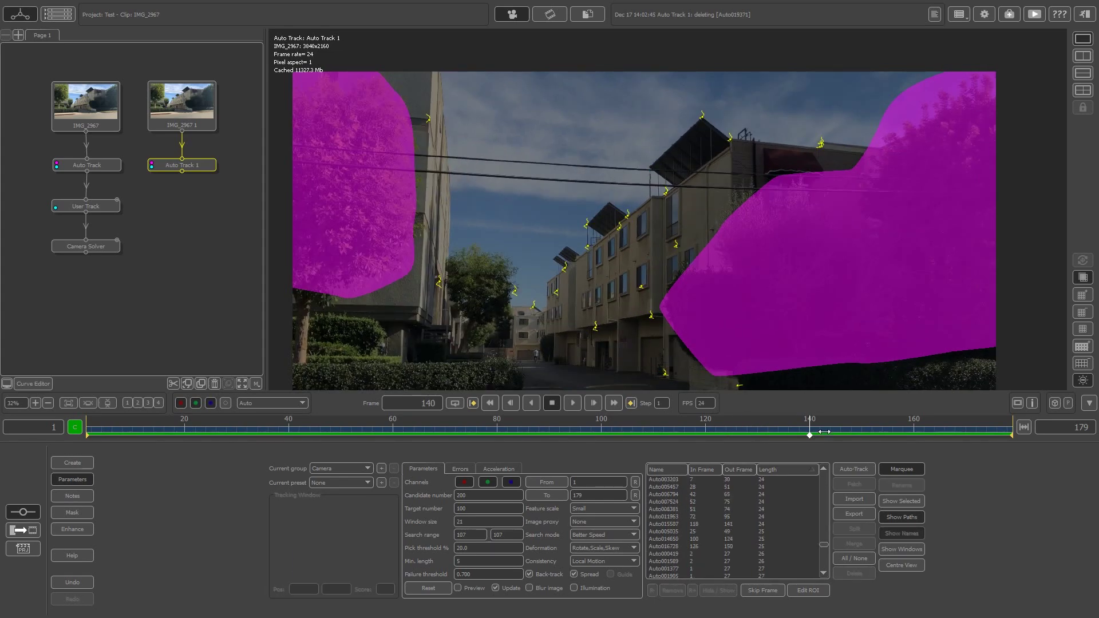
# Step: Delete the trackers where the power lines cross both buildings at the end of the clip
pyautogui.moveTo(824, 432); pyautogui.dragTo(1022, 433)
pyautogui.press('Delete')
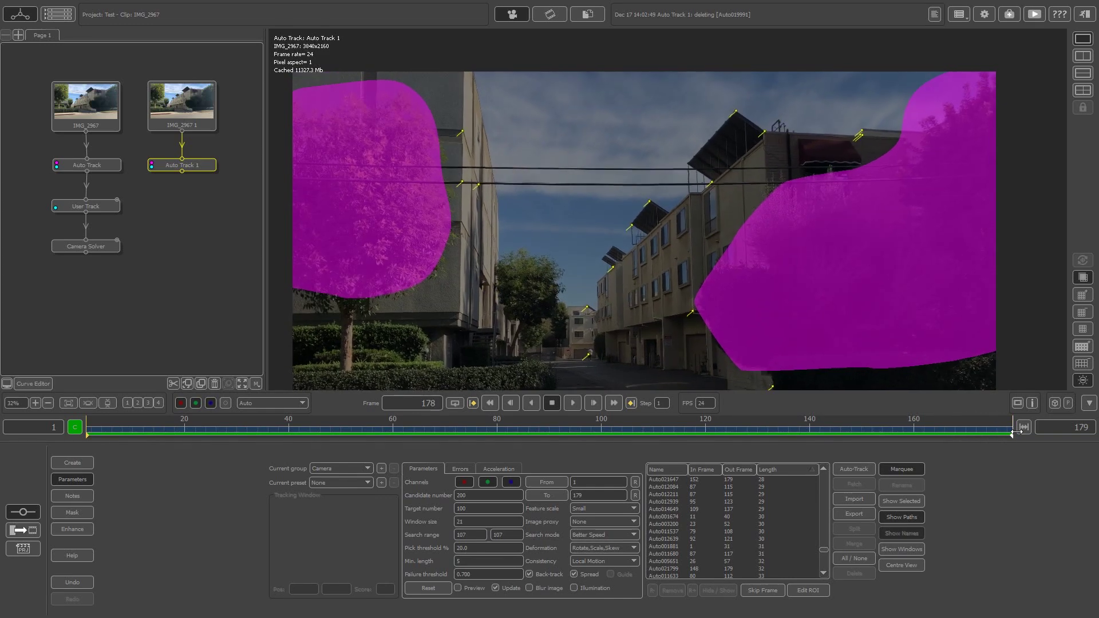
pyautogui.moveTo(686, 163); pyautogui.dragTo(714, 206)
pyautogui.press('Delete')
pyautogui.moveTo(450, 164); pyautogui.dragTo(540, 228)
pyautogui.press('Delete')
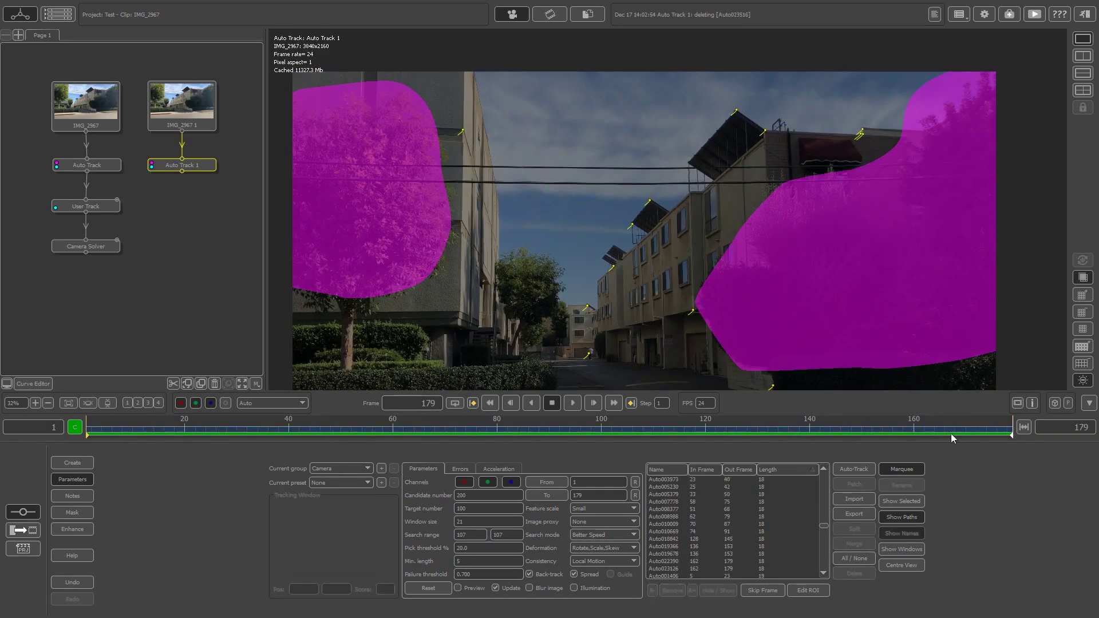
# Step: Delete the stray power-line trackers near the building's upper corner at frames 105 and 60
pyautogui.moveTo(953, 433); pyautogui.dragTo(627, 433)
pyautogui.moveTo(627, 160); pyautogui.dragTo(651, 183)
pyautogui.press('Delete')
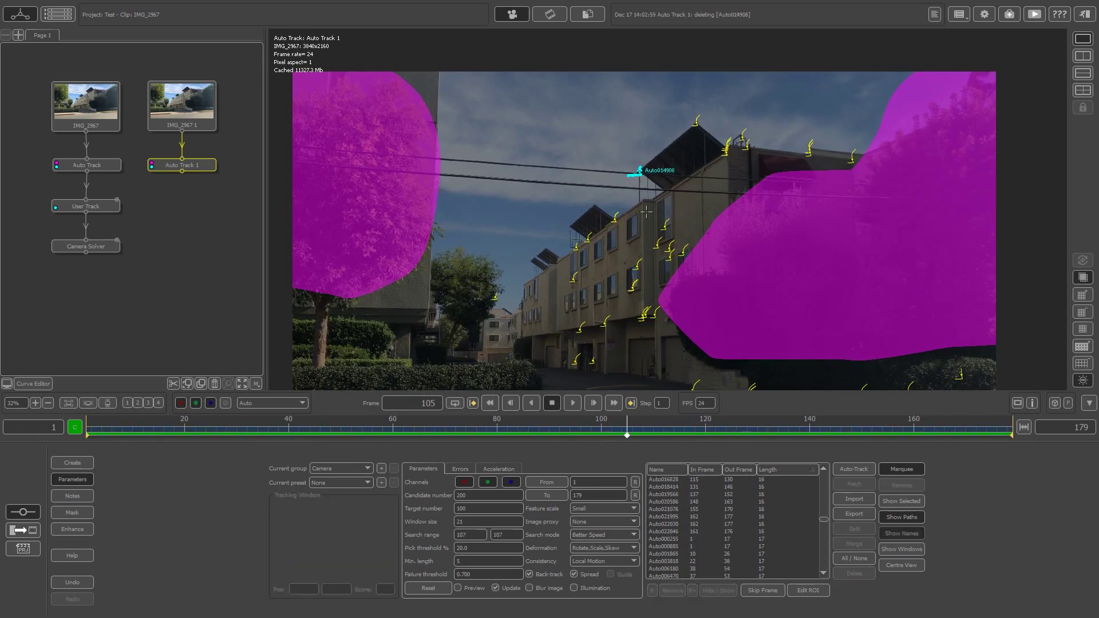
pyautogui.moveTo(628, 433); pyautogui.dragTo(393, 411)
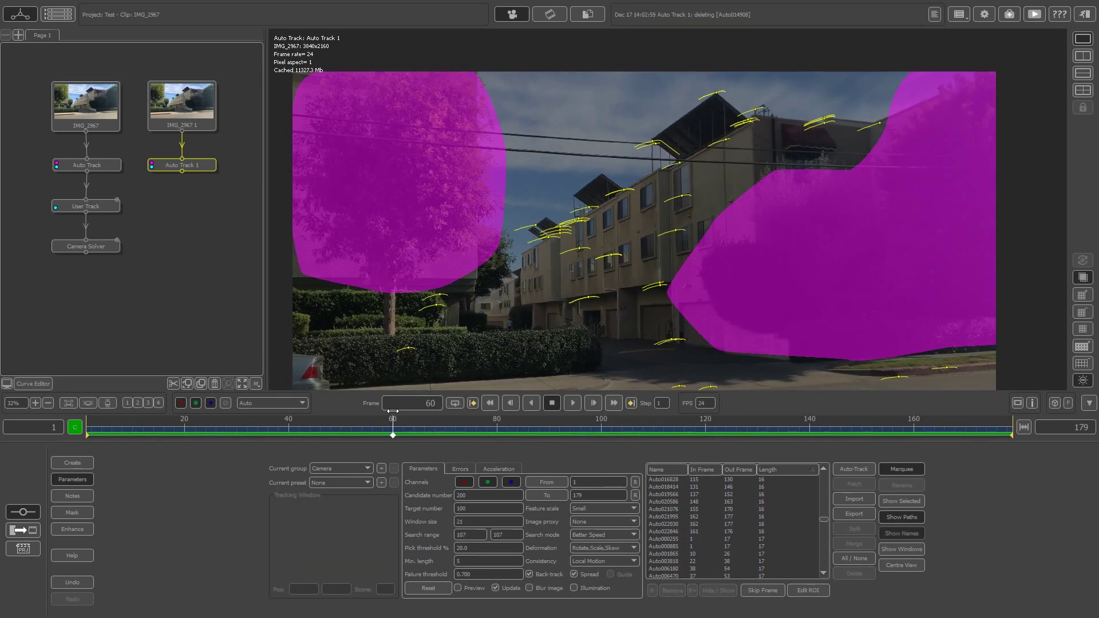
pyautogui.moveTo(622, 134); pyautogui.dragTo(696, 187)
pyautogui.press('Delete')
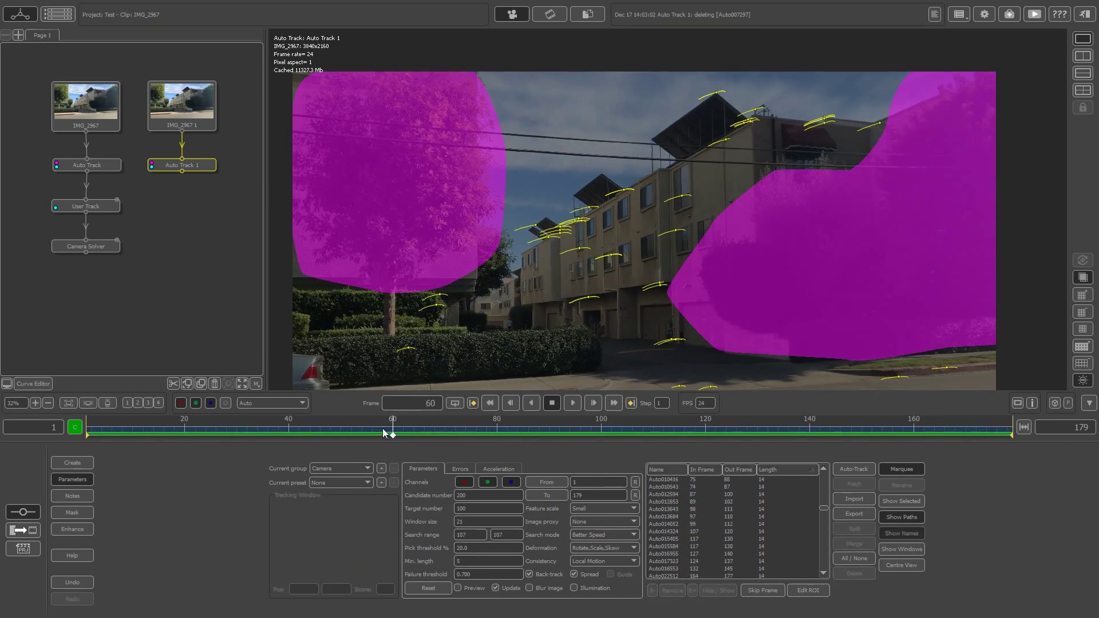
# Step: Delete the power-line trackers beside the building's roof canopy at frame 41 and scrub the clip for remaining strays
pyautogui.moveTo(392, 434); pyautogui.dragTo(294, 432)
pyautogui.moveTo(589, 125); pyautogui.dragTo(652, 176)
pyautogui.press('Delete')
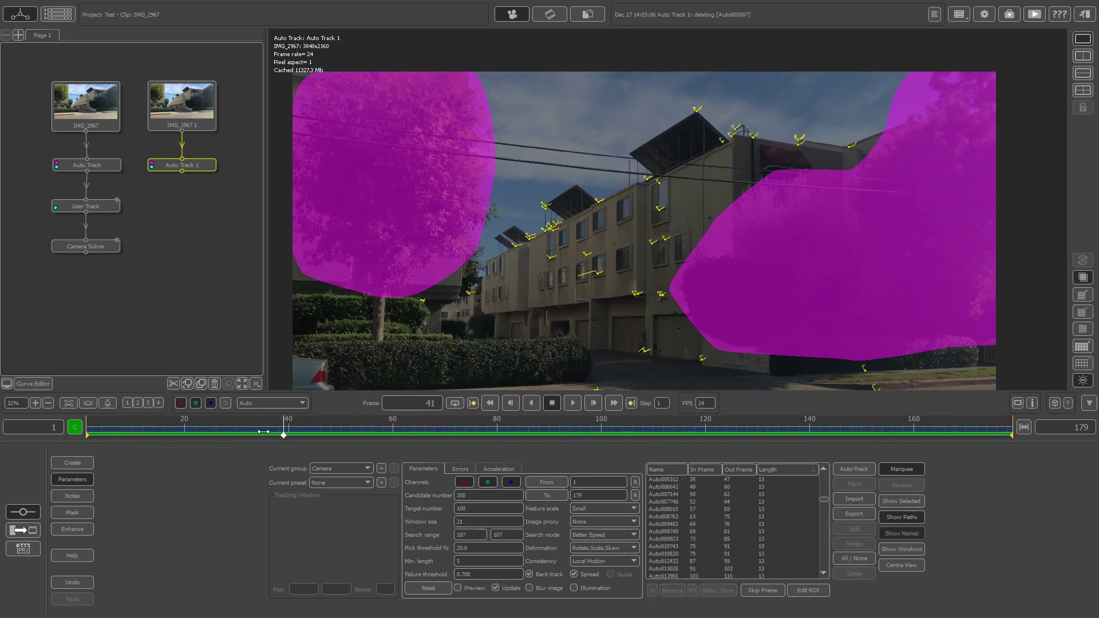
pyautogui.moveTo(263, 432); pyautogui.dragTo(1036, 437)
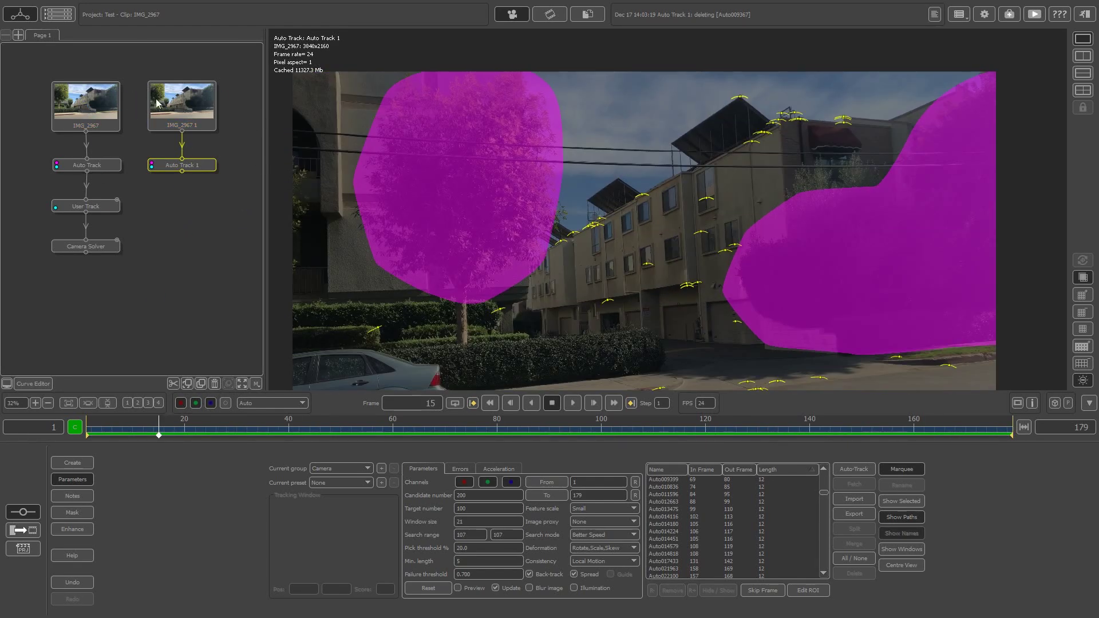
# Step: Move the Auto Track 1 node closer to the first node chain and delete the original Auto Track node
pyautogui.moveTo(197, 168); pyautogui.dragTo(185, 177)
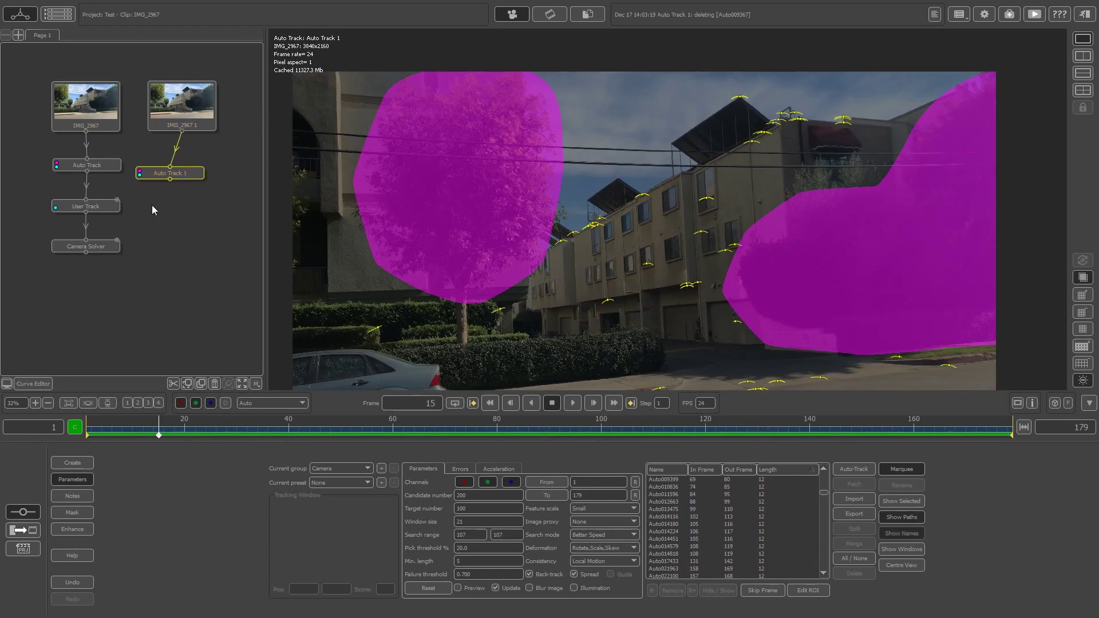
pyautogui.moveTo(60, 193); pyautogui.dragTo(80, 282)
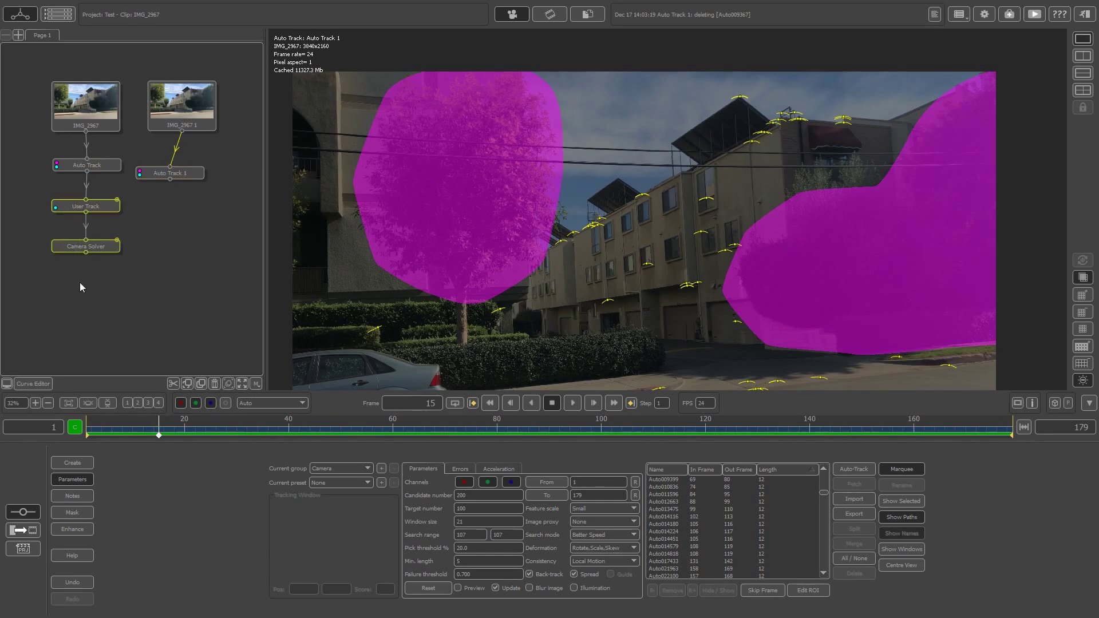
pyautogui.click(94, 171)
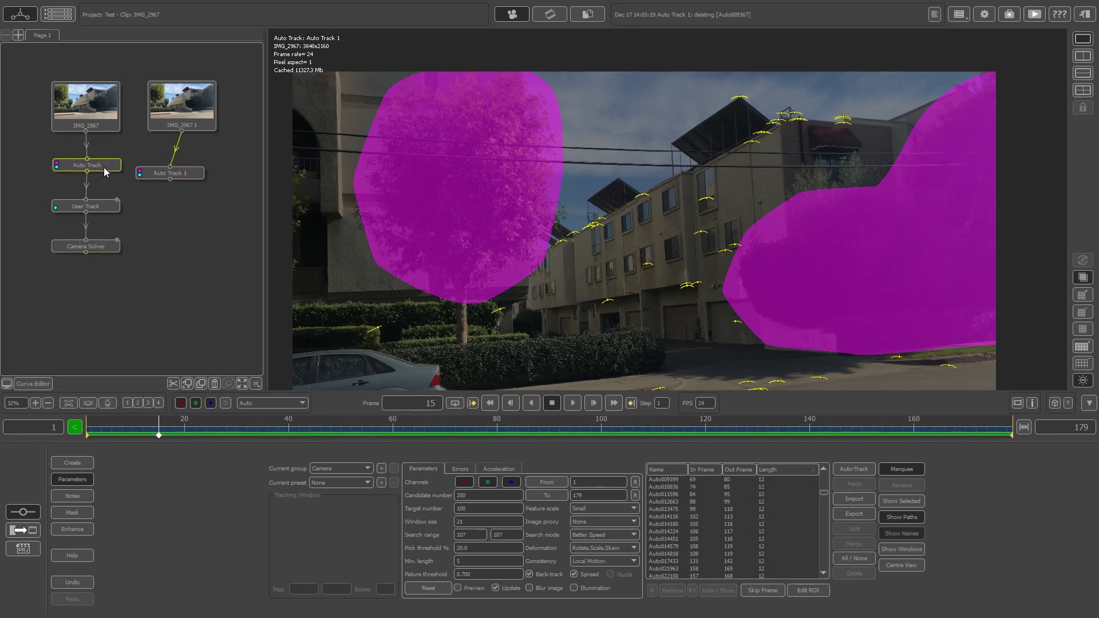
pyautogui.click(216, 381)
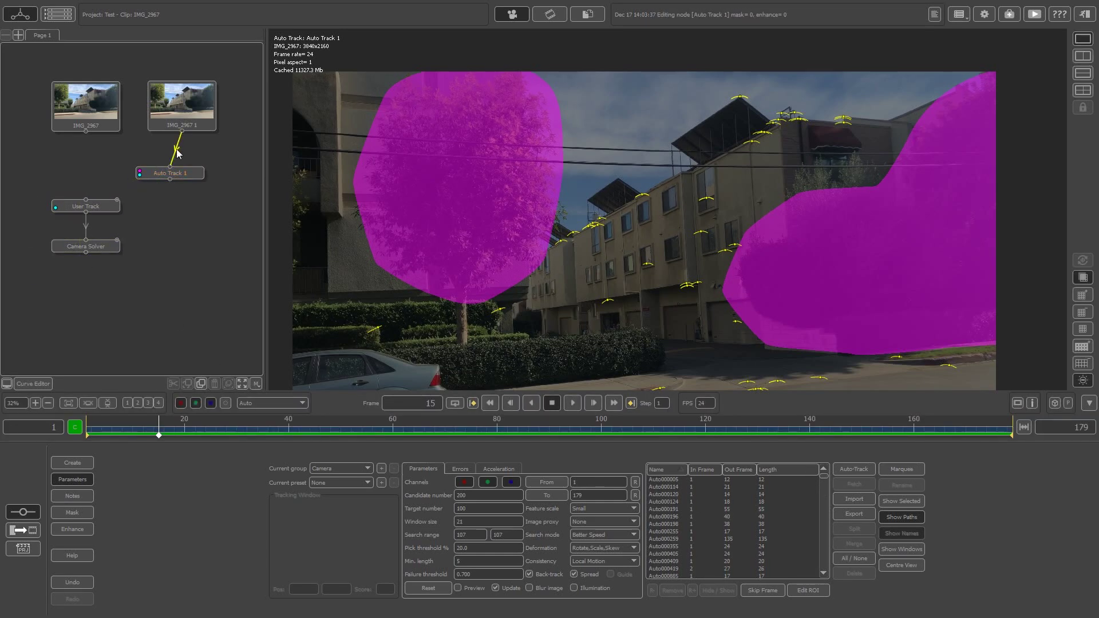
# Step: Disconnect Auto Track 1 from IMG_2967 1, insert it between IMG_2967 and User Track, and open it for editing
pyautogui.click(177, 154)
pyautogui.moveTo(179, 175); pyautogui.dragTo(98, 174)
pyautogui.moveTo(86, 132); pyautogui.dragTo(98, 167)
pyautogui.doubleClick(101, 169)
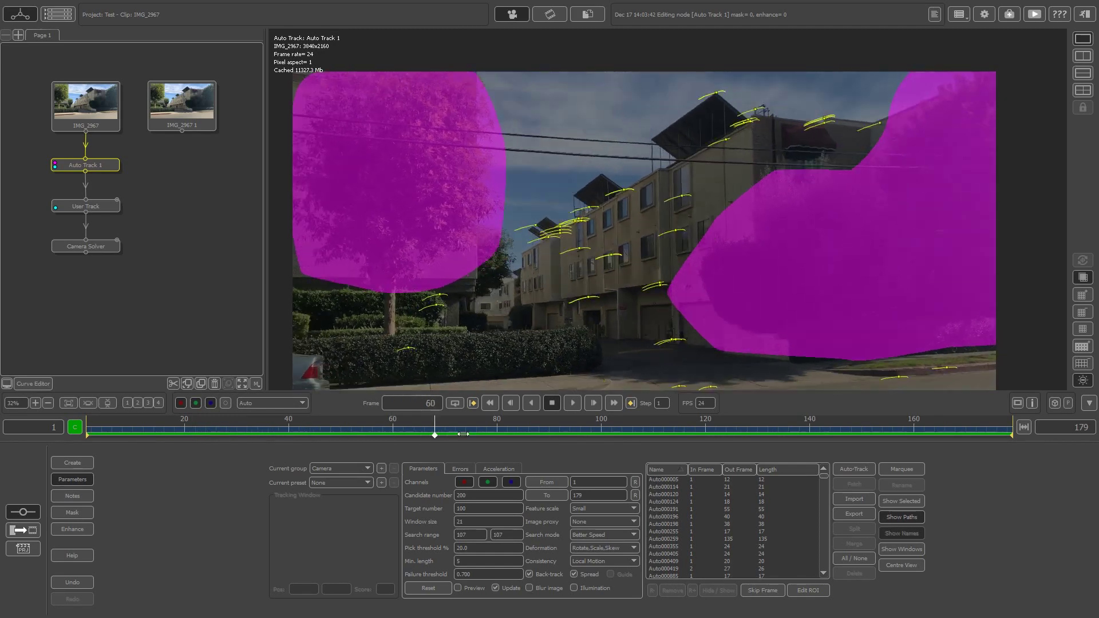
# Step: Open the Camera Solver node and solve the camera for the whole clip
pyautogui.click(94, 246)
pyautogui.doubleClick(94, 246)
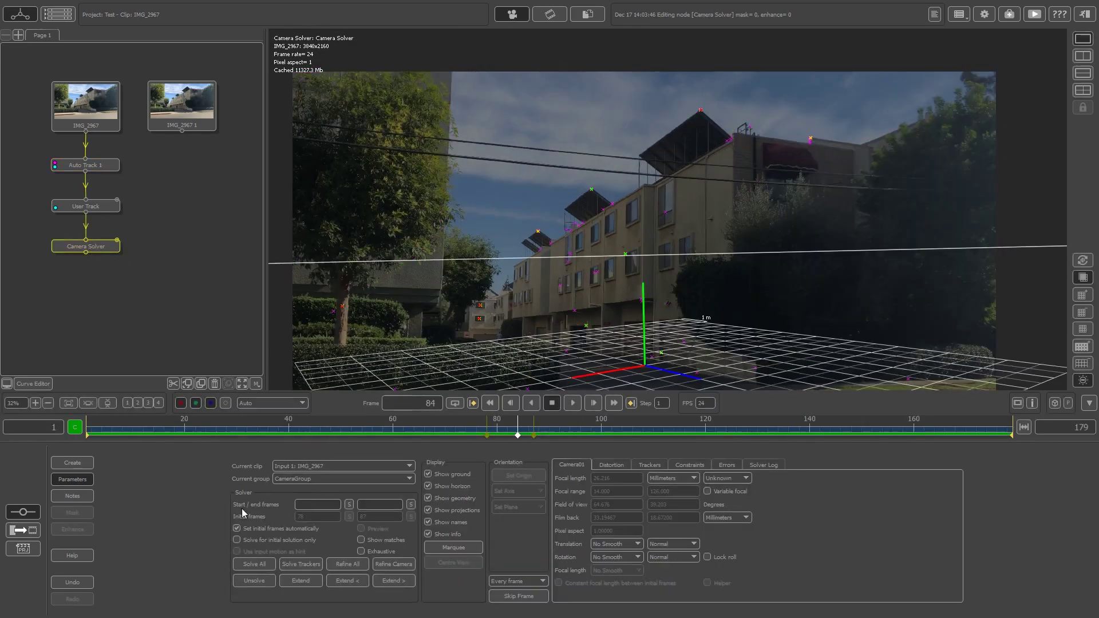
pyautogui.click(258, 563)
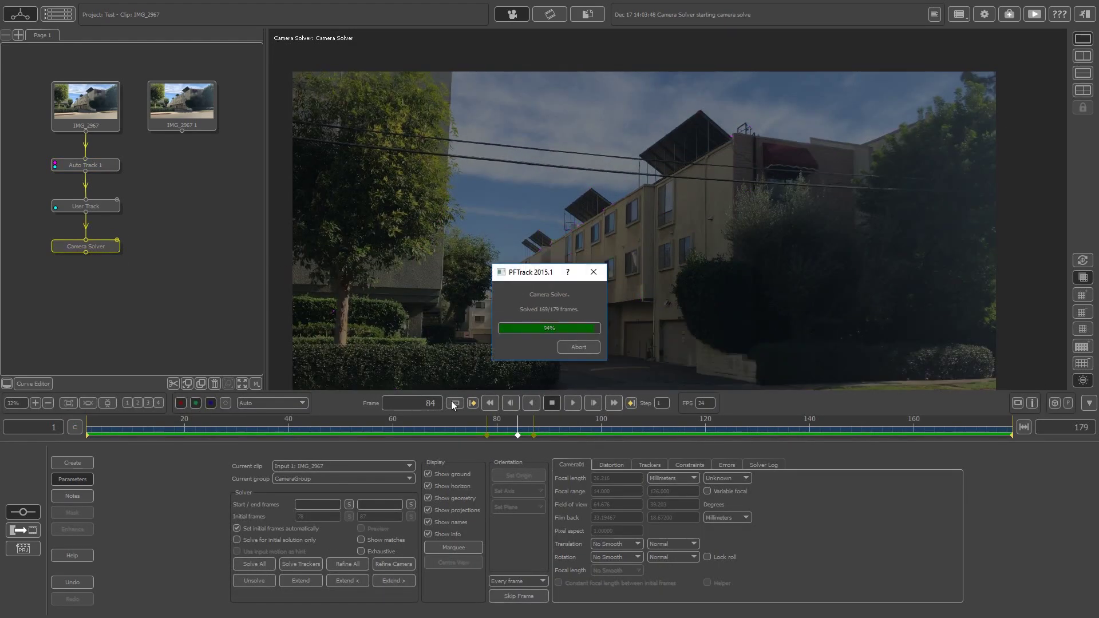
# Step: Select the stray tracker hovering above the driveway in the solved scene and delete it from Auto Track 1
pyautogui.scroll(-3, 593, 220)
pyautogui.moveTo(596, 235); pyautogui.dragTo(602, 171, button='middle')
pyautogui.moveTo(262, 434); pyautogui.dragTo(221, 434)
pyautogui.click(644, 259)
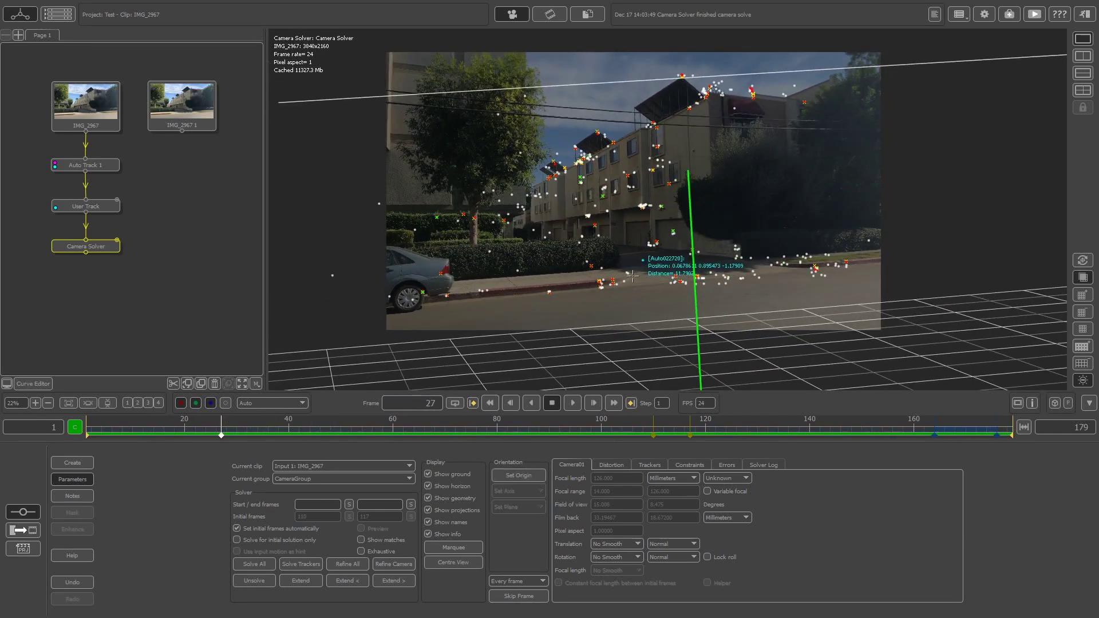
pyautogui.click(85, 165)
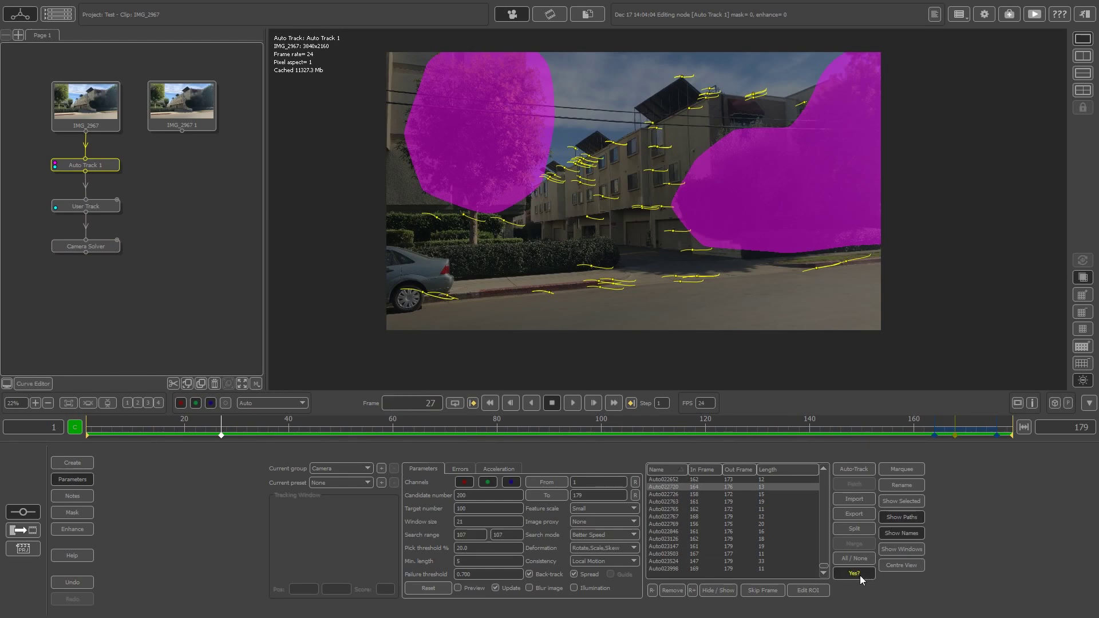
pyautogui.click(856, 573)
# Step: Sort the auto trackers by length and delete all those 15 frames long or shorter
pyautogui.moveTo(823, 566); pyautogui.dragTo(792, 478)
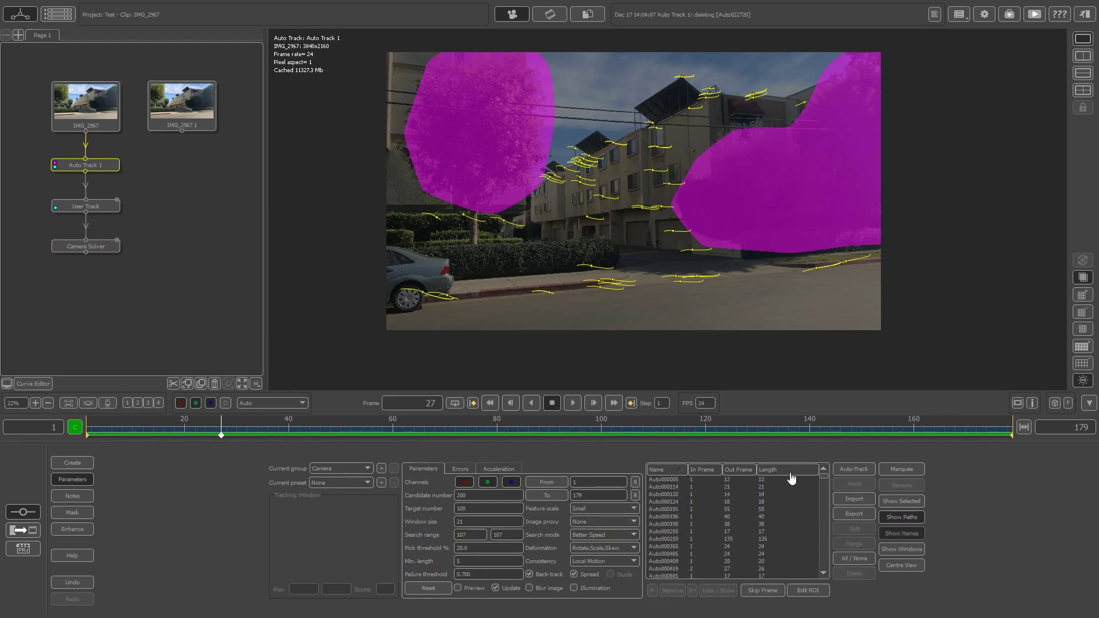
pyautogui.moveTo(328, 436); pyautogui.dragTo(631, 463)
pyautogui.click(765, 482)
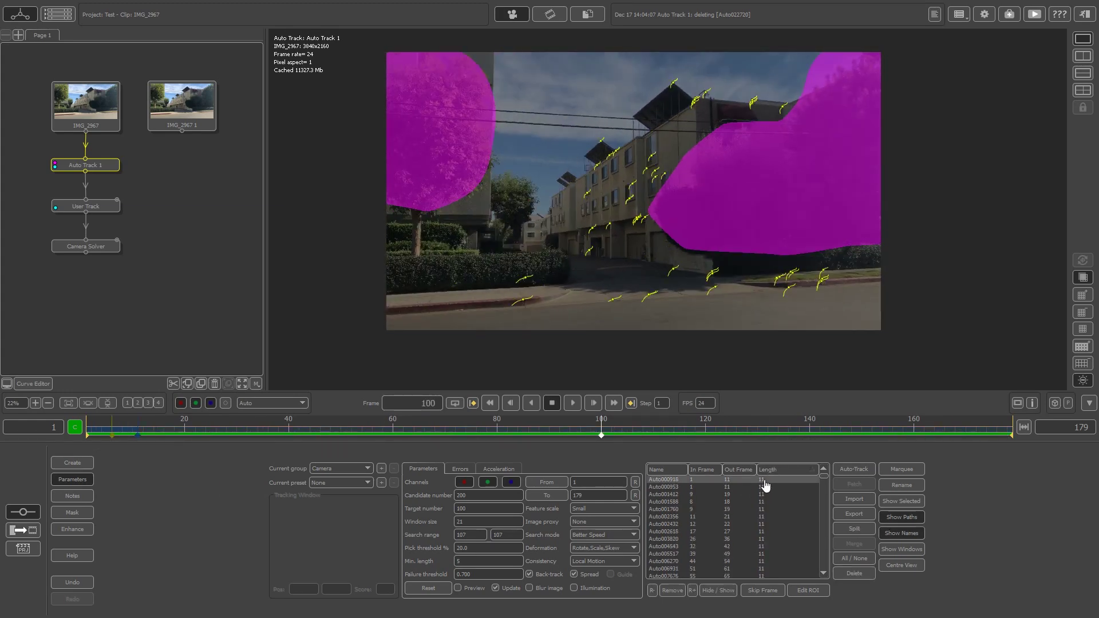
pyautogui.scroll(-5, 776, 518)
pyautogui.moveTo(827, 486); pyautogui.dragTo(827, 519)
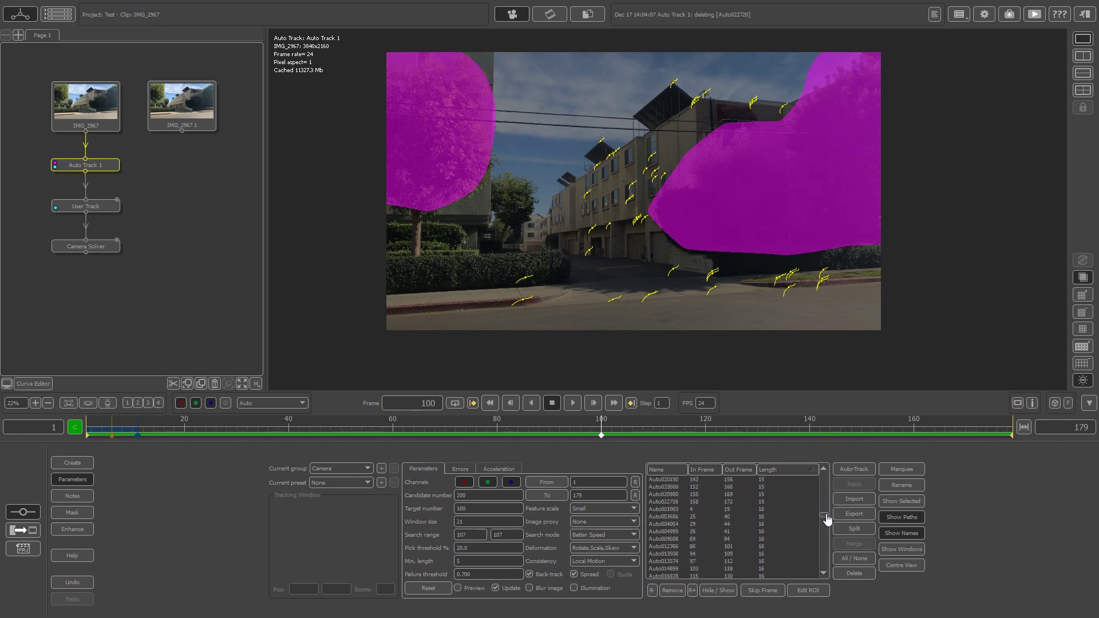
pyautogui.keyDown('shift'); pyautogui.click(766, 502); pyautogui.keyUp('shift')
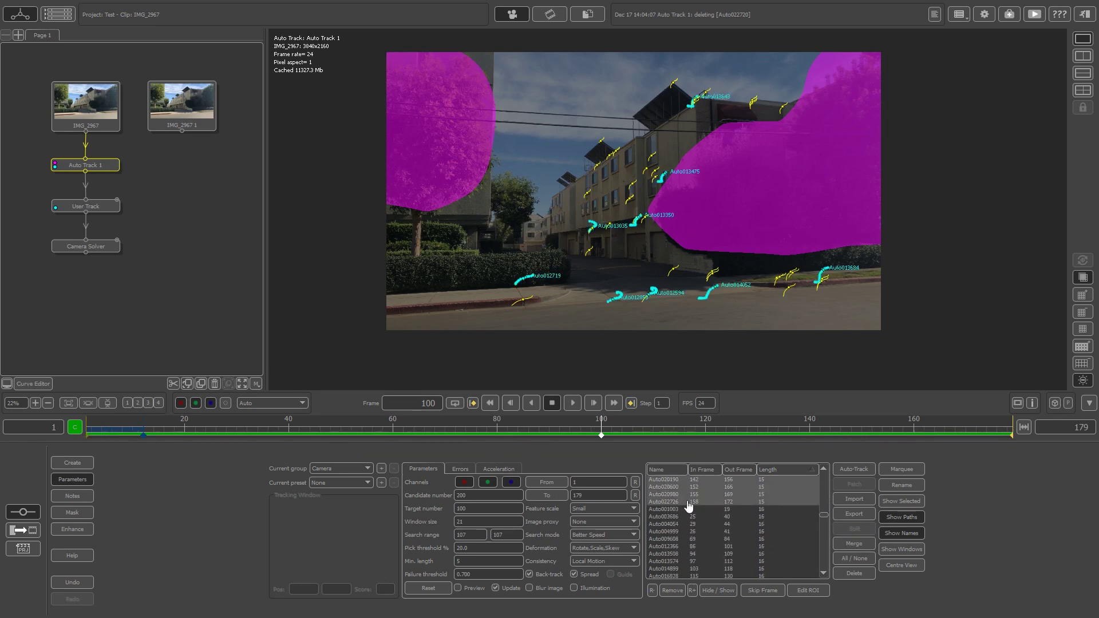
pyautogui.click(853, 573)
# Step: Return to the Camera Solver node and solve the whole camera again with the reduced tracker set
pyautogui.moveTo(136, 439); pyautogui.dragTo(939, 448)
pyautogui.click(95, 247)
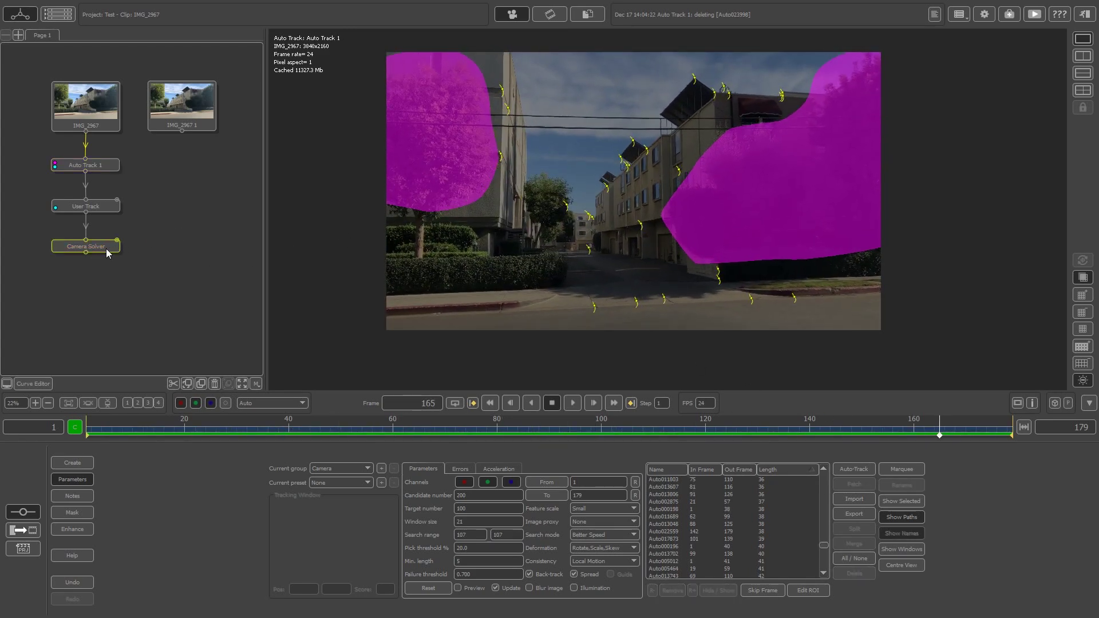
pyautogui.click(254, 564)
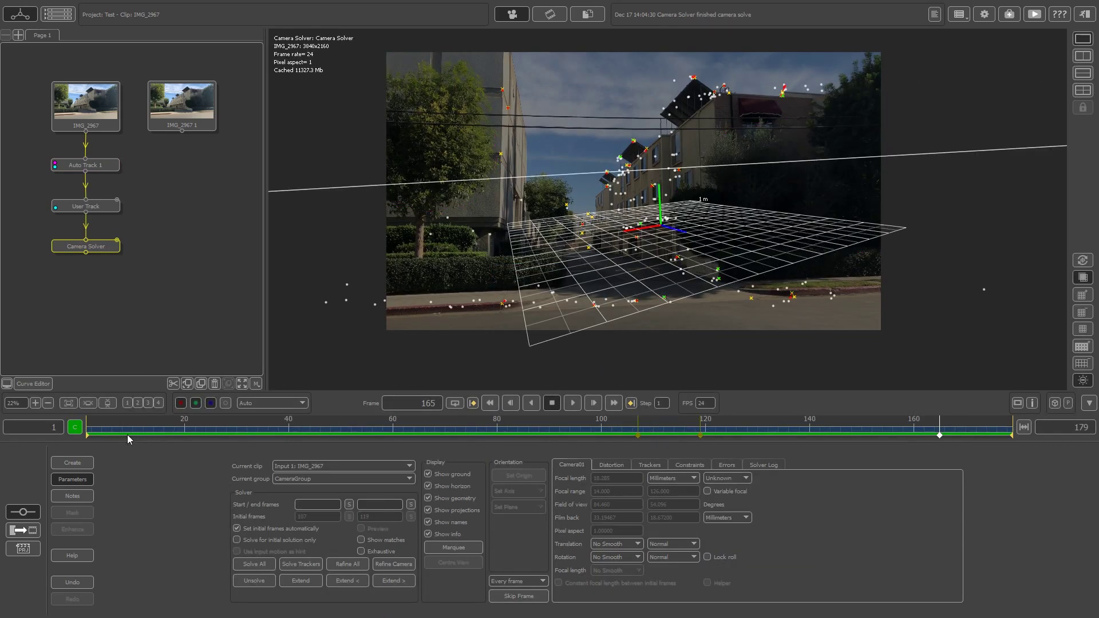
# Step: Pick the misplaced tracker floating in the sky between the buildings and delete it from Auto Track 1
pyautogui.moveTo(122, 431); pyautogui.dragTo(415, 429)
pyautogui.moveTo(573, 436); pyautogui.dragTo(711, 444)
pyautogui.click(490, 149)
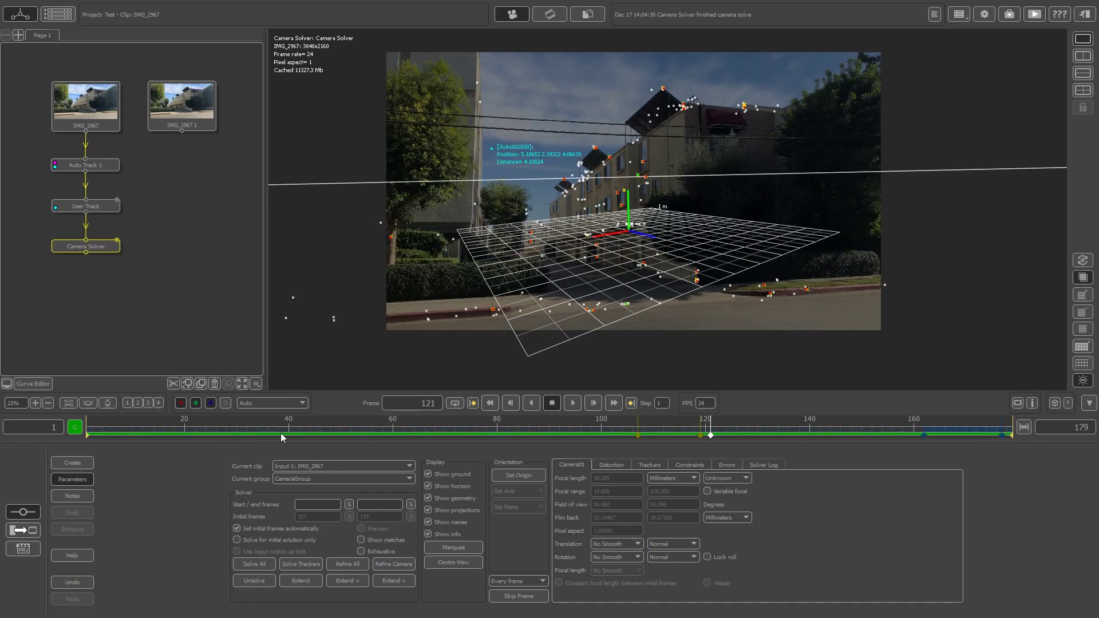
pyautogui.click(94, 166)
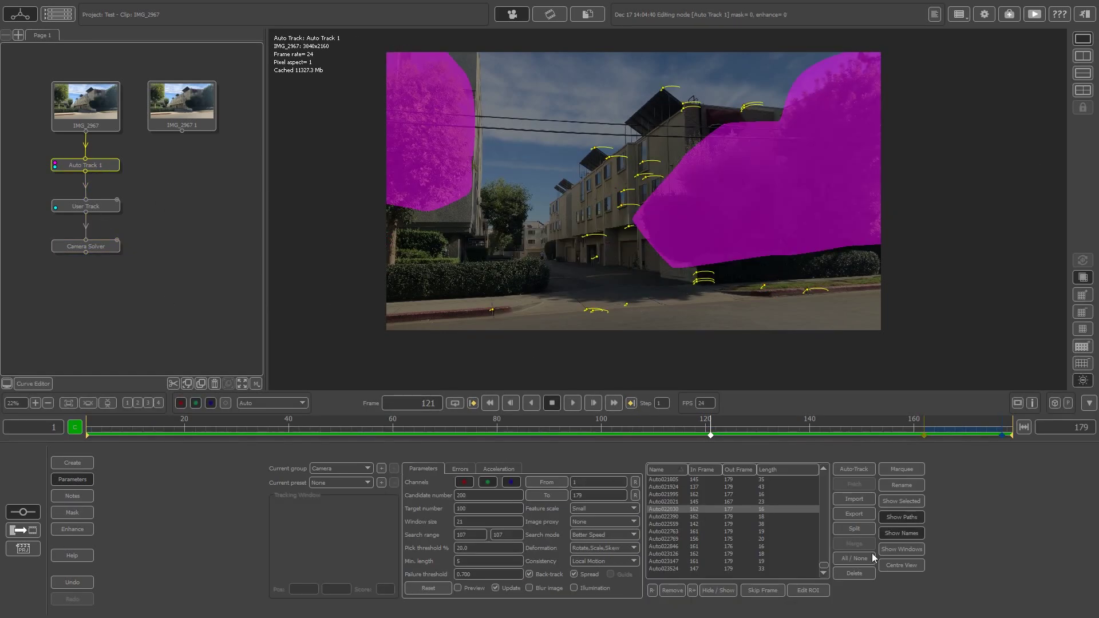
pyautogui.click(854, 573)
# Step: Marquee-select the tracker cluster around the nearest rooftop panel in the Camera Solver and delete those trackers from Auto Track 1
pyautogui.moveTo(334, 429); pyautogui.dragTo(955, 433)
pyautogui.doubleClick(113, 248)
pyautogui.click(357, 430)
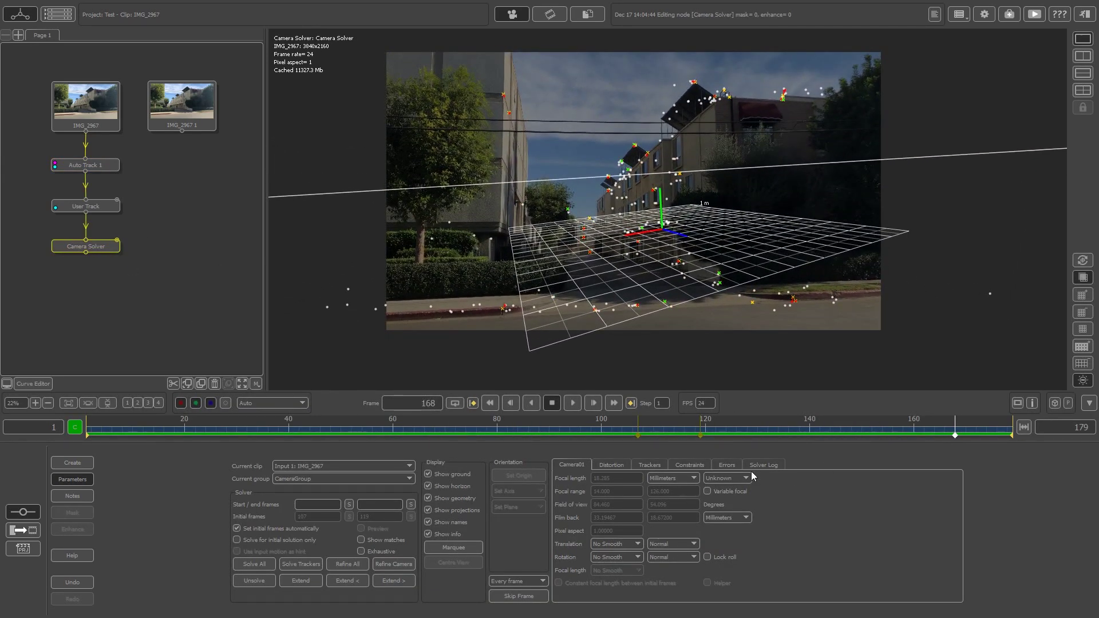
pyautogui.click(473, 550)
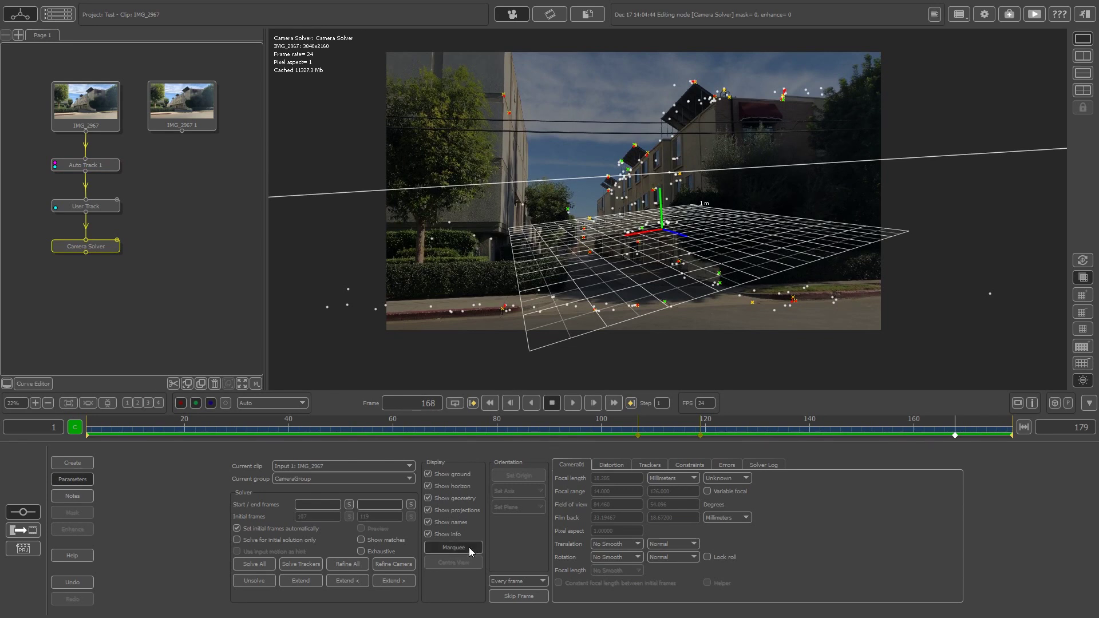
pyautogui.moveTo(641, 80); pyautogui.dragTo(692, 139)
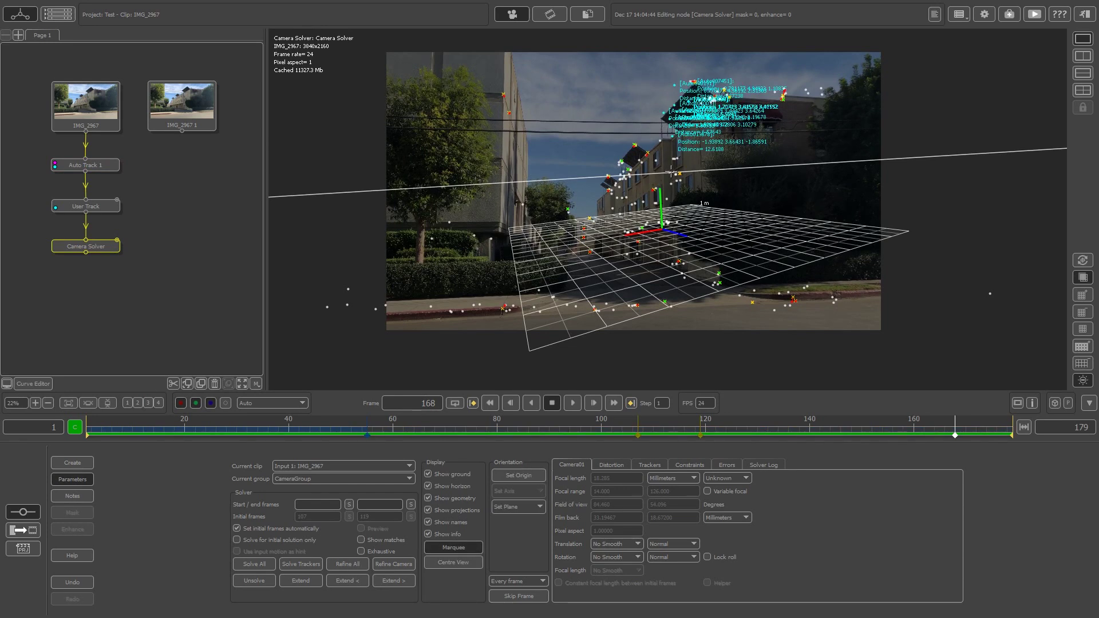
pyautogui.click(96, 165)
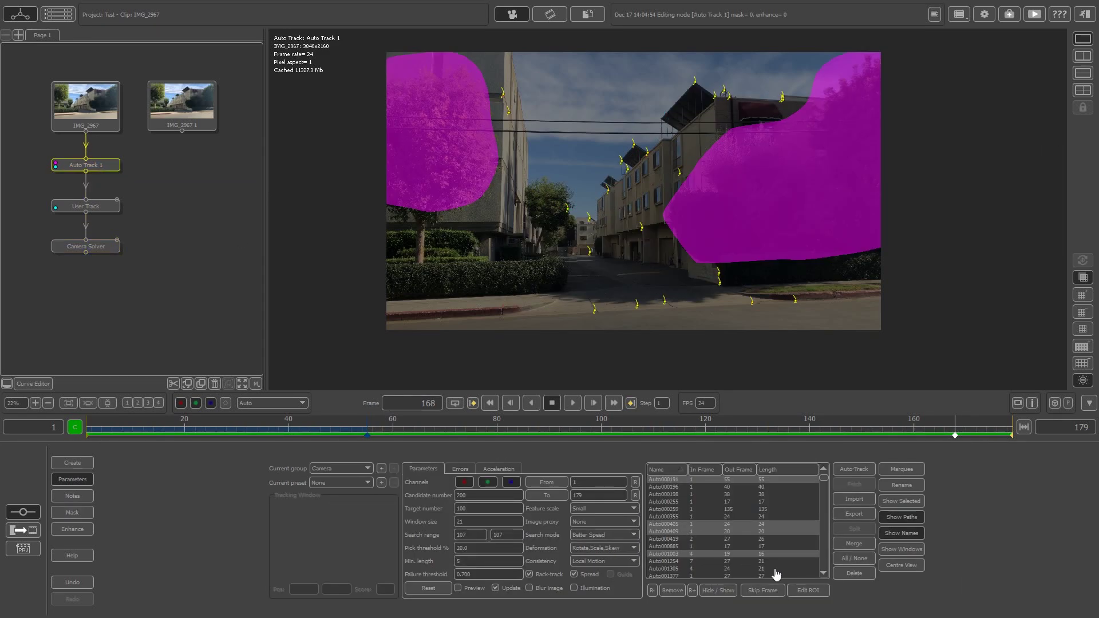
pyautogui.click(861, 573)
# Step: Rerun the full camera solve and scrub through the clip to check how the ground grid and trackers hold
pyautogui.click(59, 247)
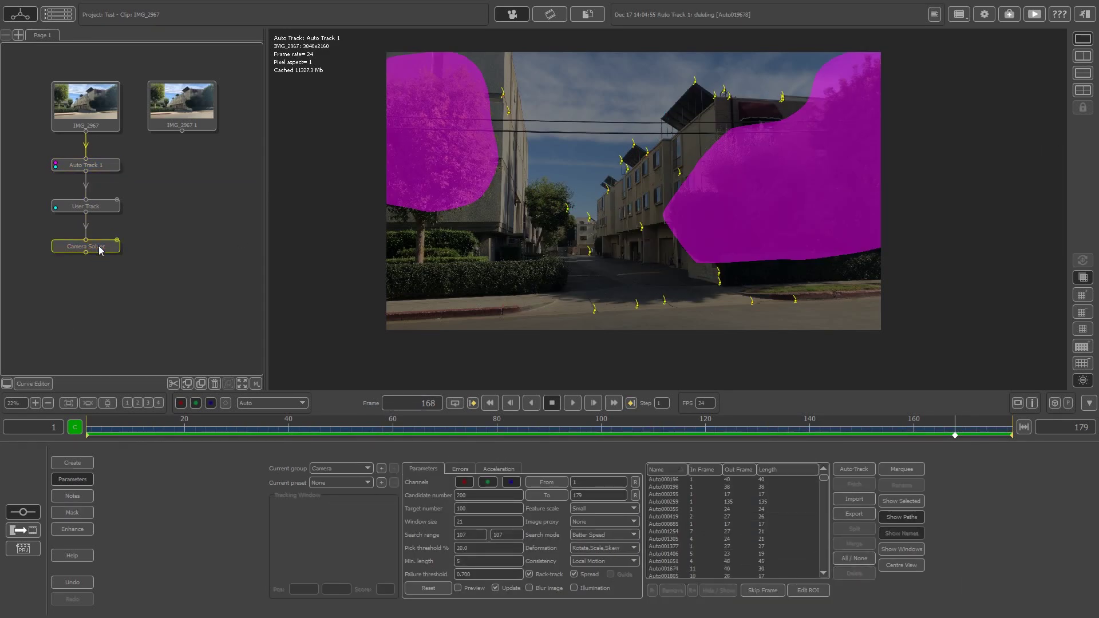
pyautogui.click(251, 564)
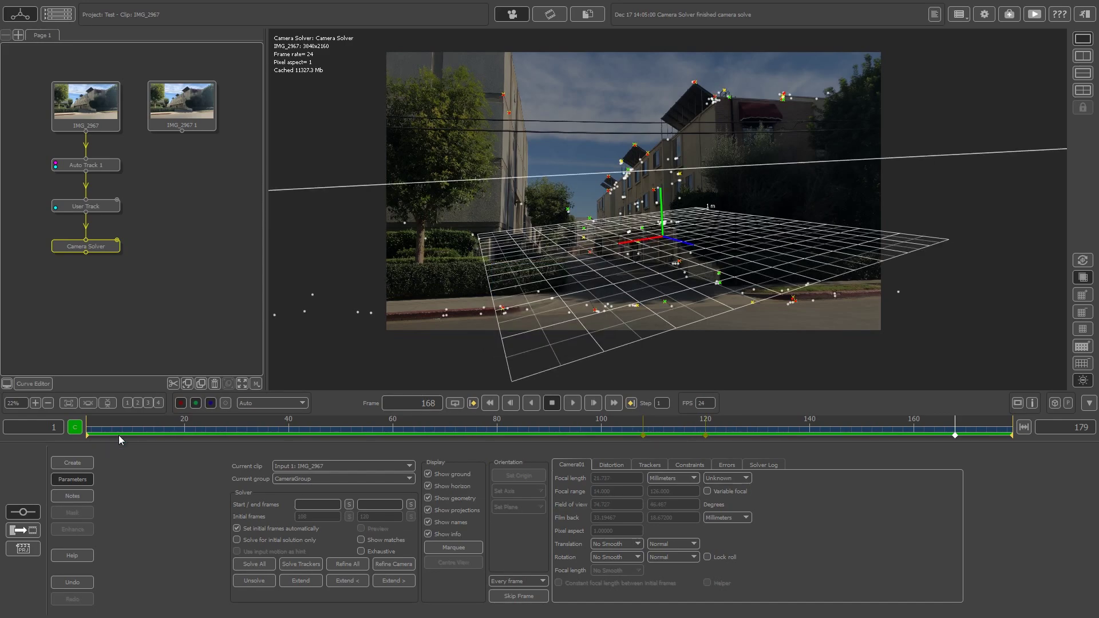
pyautogui.moveTo(104, 429); pyautogui.dragTo(937, 466)
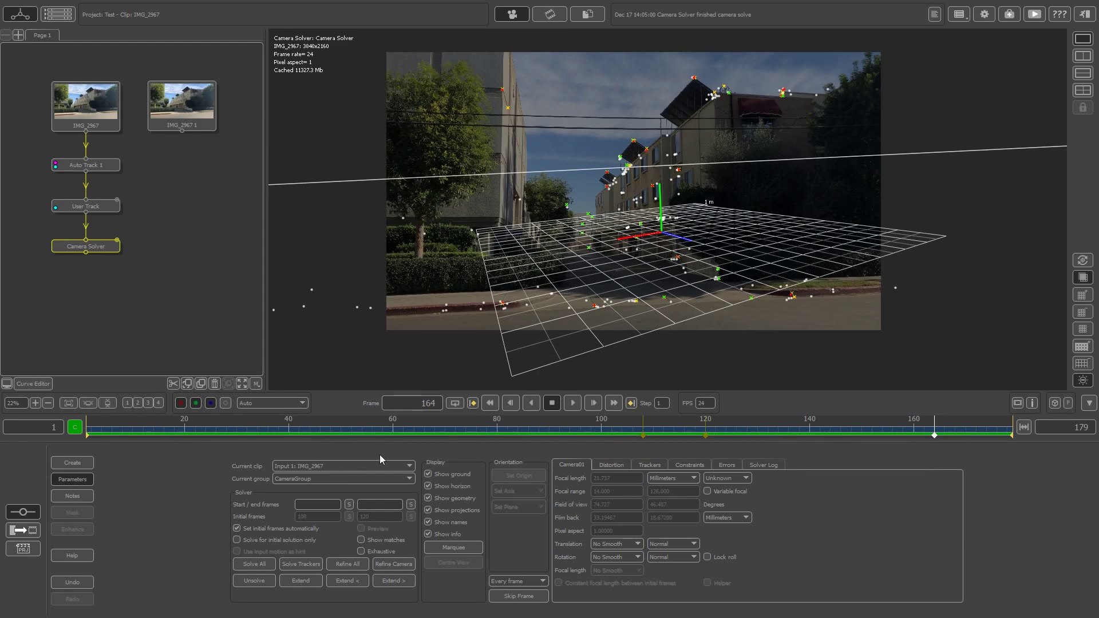
pyautogui.click(442, 437)
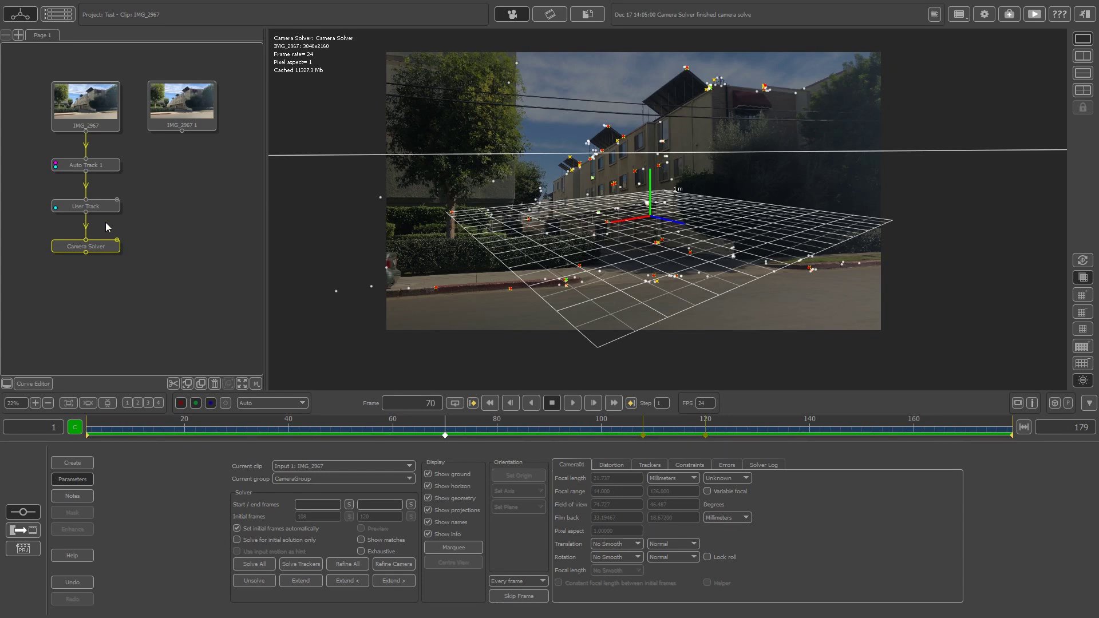
# Step: Space the tracking nodes away from the clips and unlink Auto Track 1 from IMG_2967, with the playhead at frame 179
pyautogui.moveTo(110, 154); pyautogui.dragTo(119, 290)
pyautogui.moveTo(111, 169); pyautogui.dragTo(111, 205)
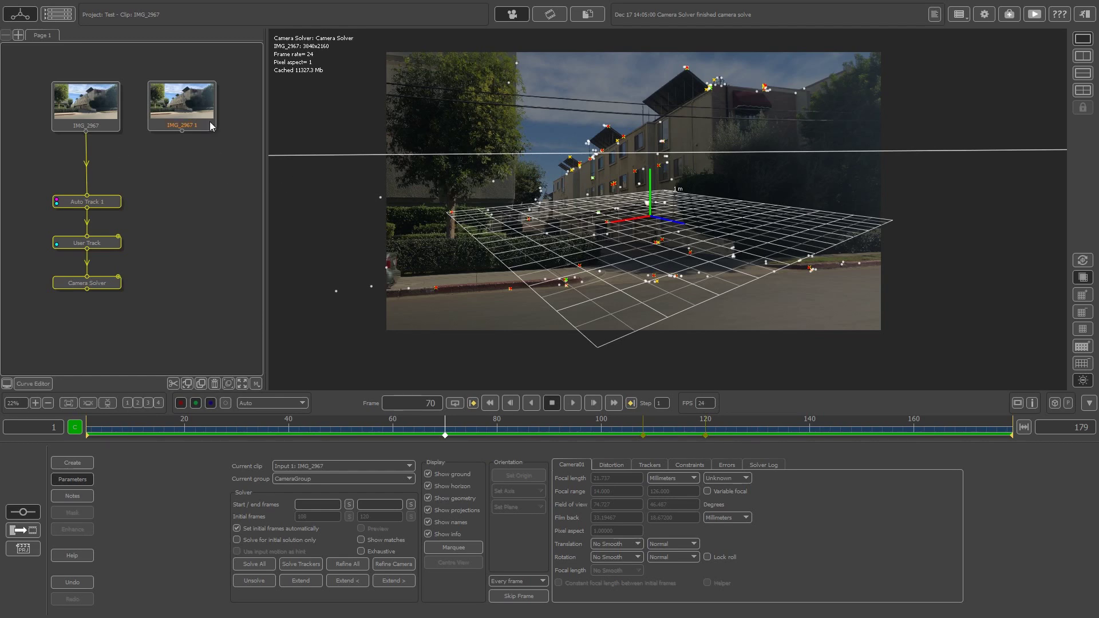
pyautogui.moveTo(211, 127); pyautogui.dragTo(231, 121)
pyautogui.moveTo(604, 433); pyautogui.dragTo(1031, 437)
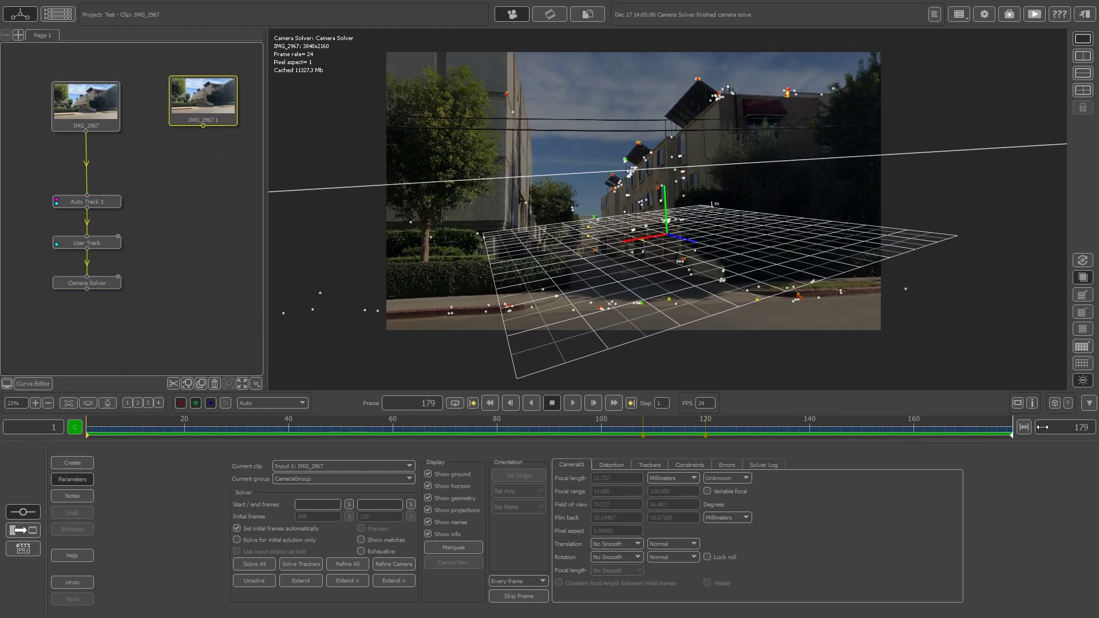
pyautogui.click(90, 158)
pyautogui.click(149, 162)
pyautogui.moveTo(95, 113); pyautogui.dragTo(96, 108)
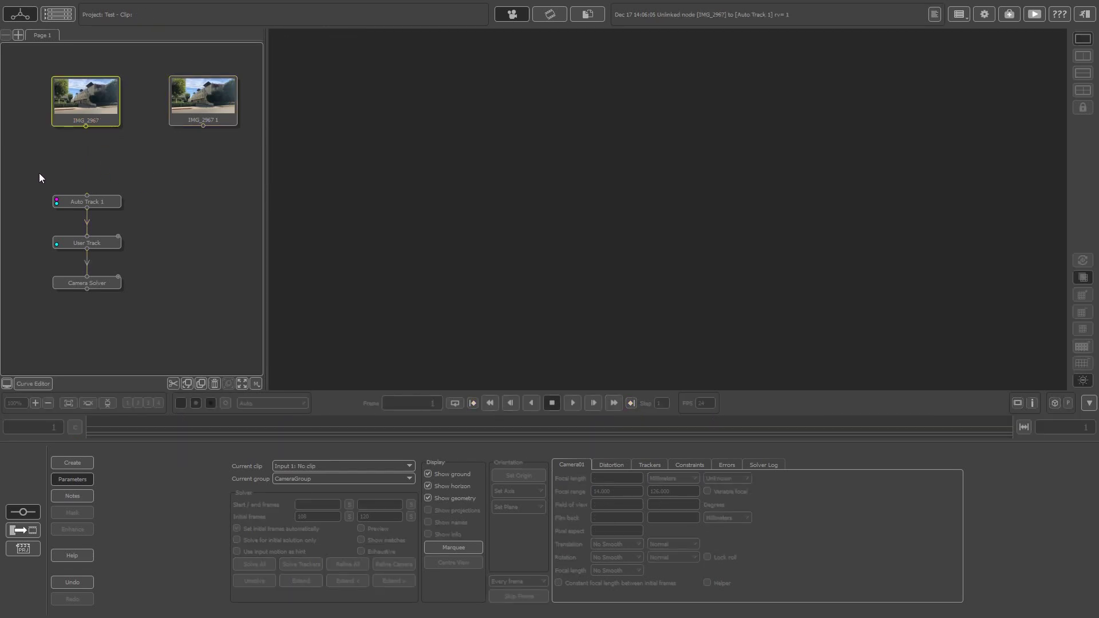
pyautogui.moveTo(39, 172); pyautogui.dragTo(153, 323)
# Step: Add an Estimate Focal node to the IMG_2967 clip and hide its ground grid
pyautogui.rightClick(88, 98)
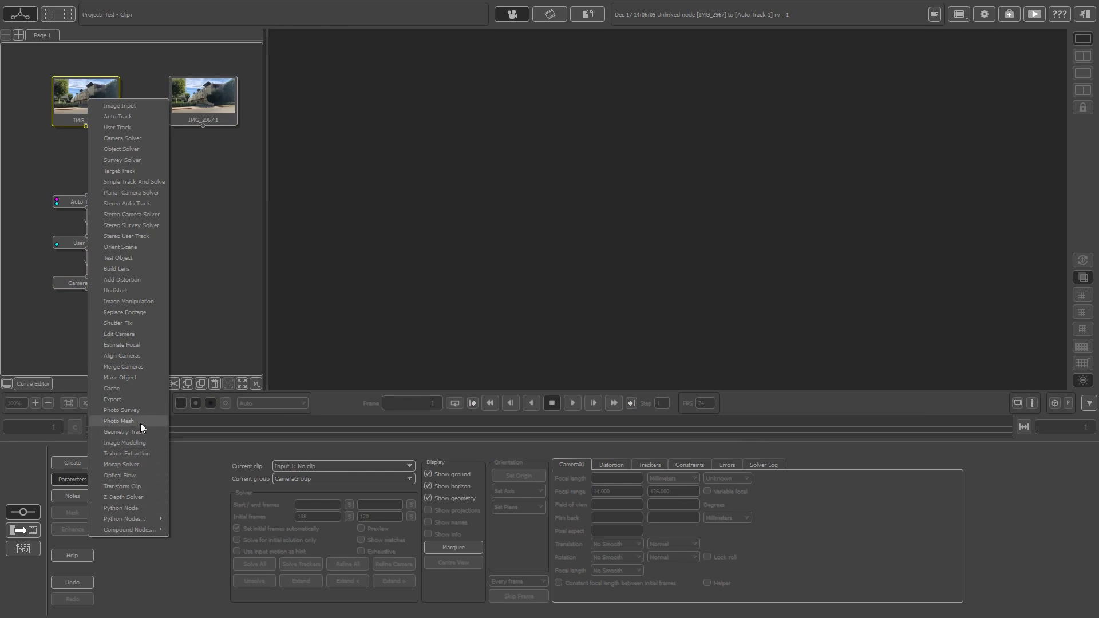
pyautogui.click(128, 345)
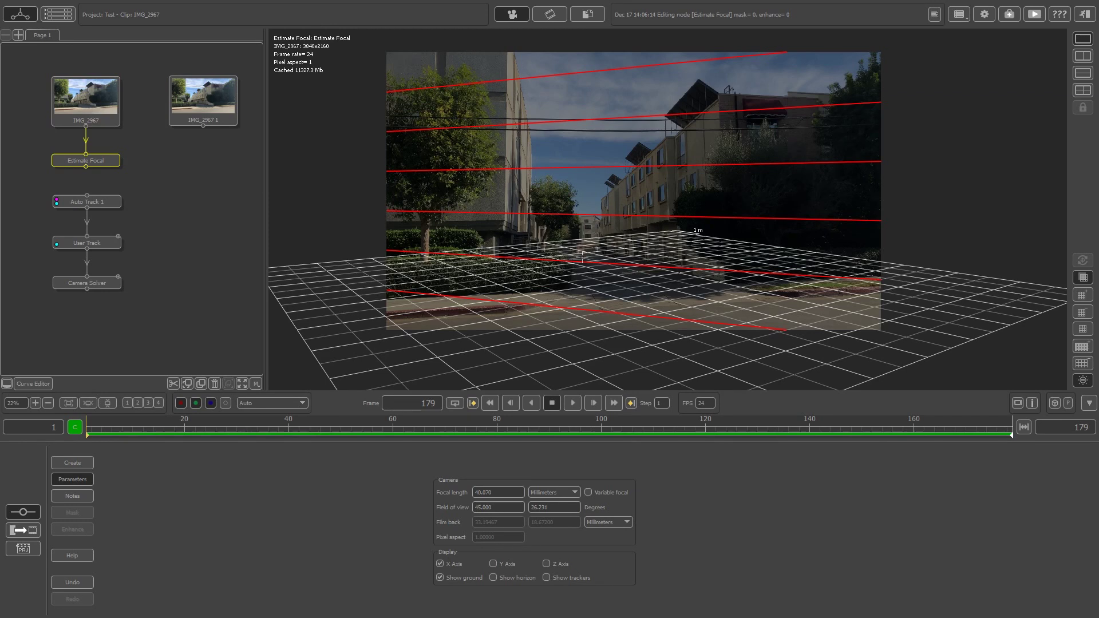
pyautogui.click(439, 578)
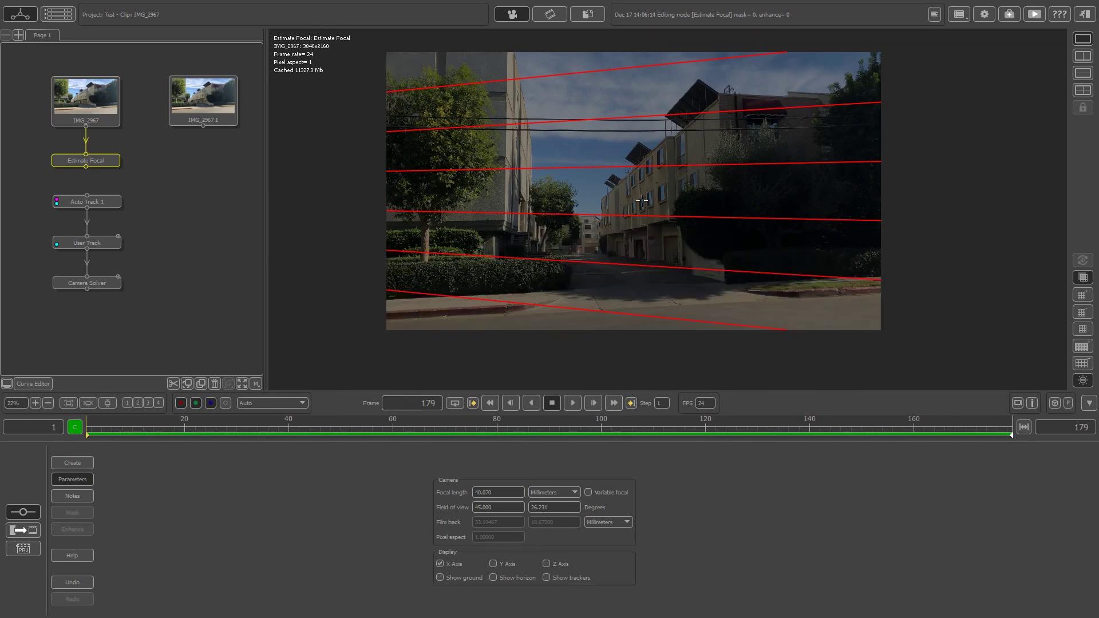
# Step: Align an X-axis guide line with the front roof edge of the large building at frame 179
pyautogui.scroll(3, 743, 130)
pyautogui.scroll(3, 743, 131)
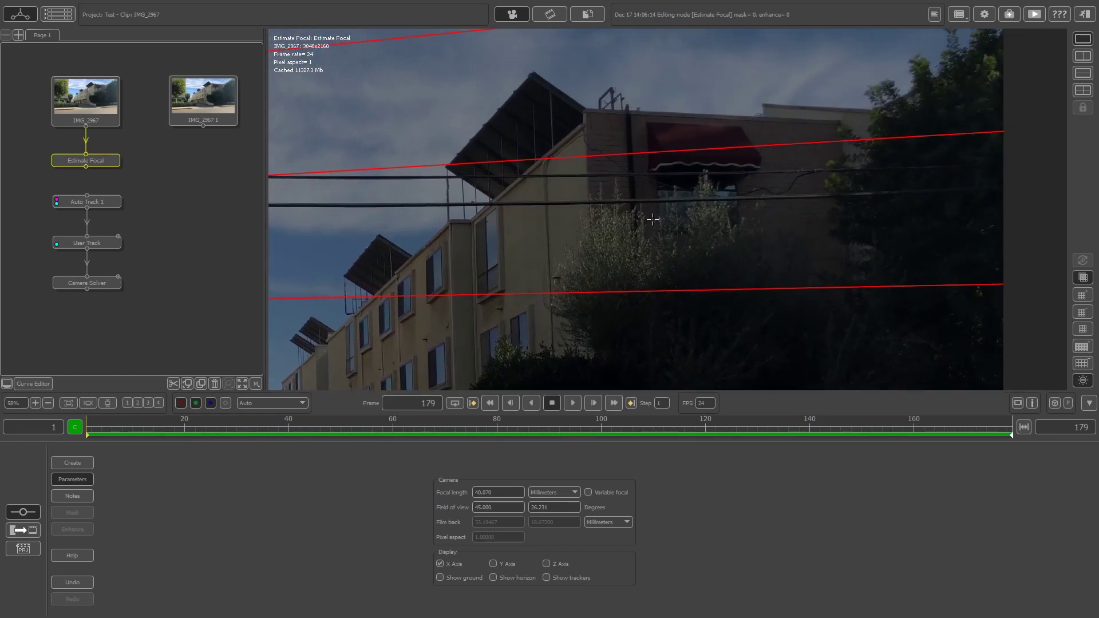
pyautogui.scroll(-3, 666, 169)
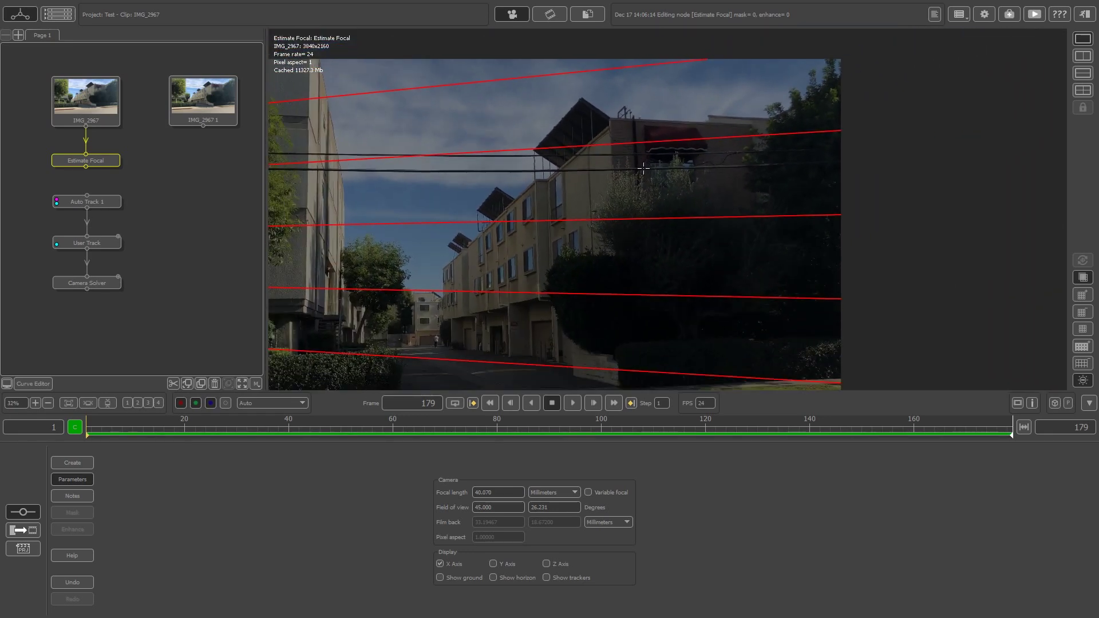
pyautogui.scroll(4, 631, 181)
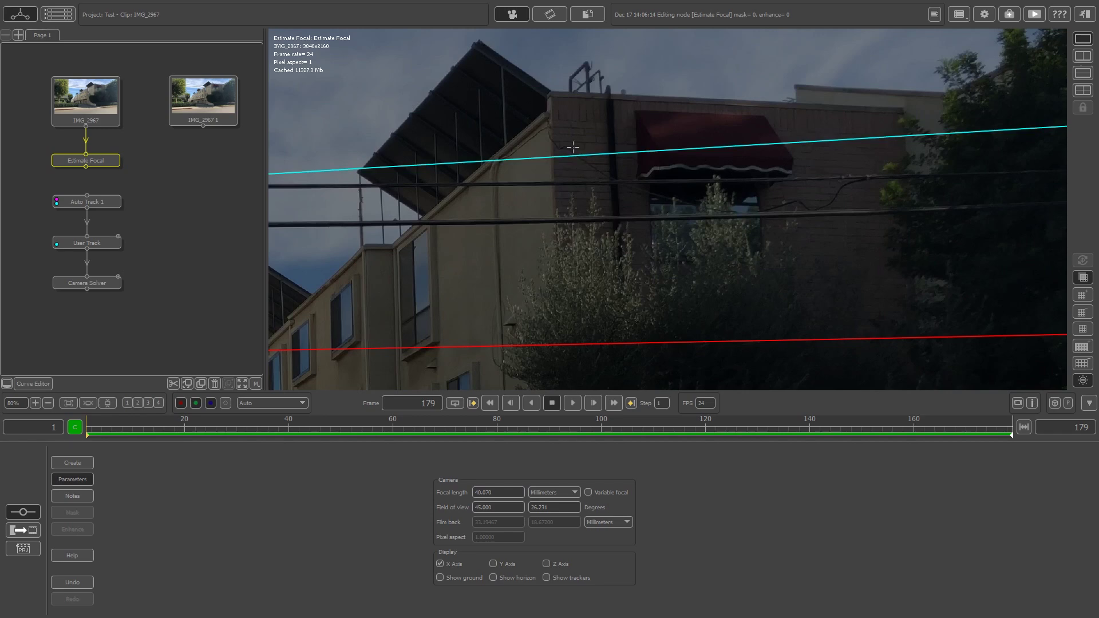
pyautogui.moveTo(574, 149); pyautogui.dragTo(884, 105)
pyautogui.scroll(-8, 885, 105)
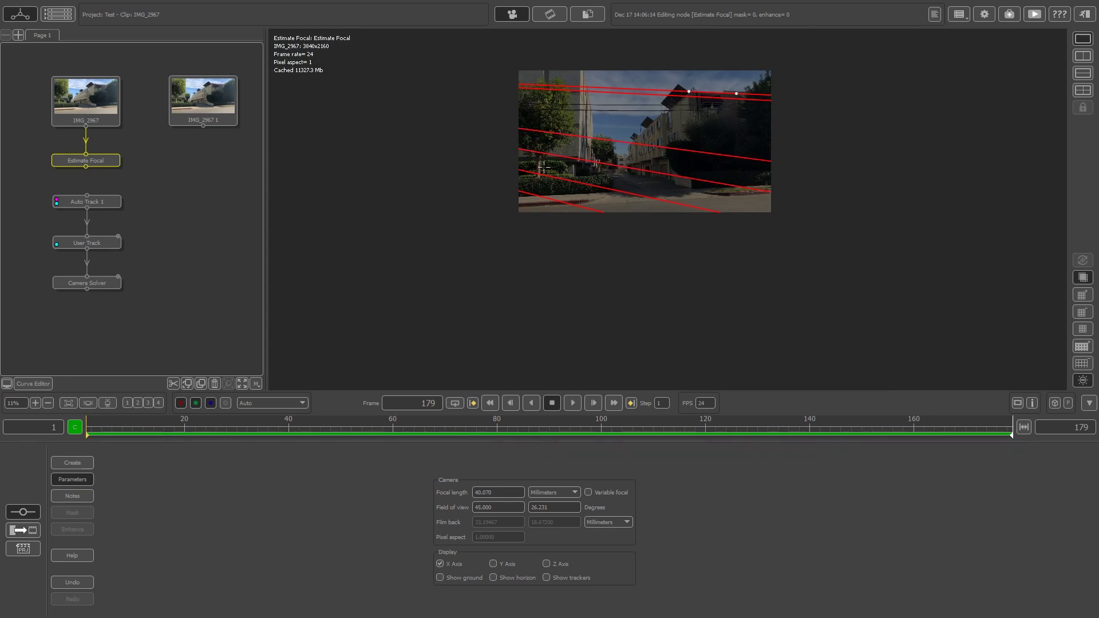
# Step: Align another X-axis guide line with the lower wall edge of the building behind the tree
pyautogui.scroll(8, 634, 165)
pyautogui.moveTo(491, 115); pyautogui.dragTo(668, 151)
pyautogui.scroll(-6, 629, 209)
pyautogui.scroll(1, 630, 209)
pyautogui.moveTo(630, 209); pyautogui.dragTo(573, 292, button='middle')
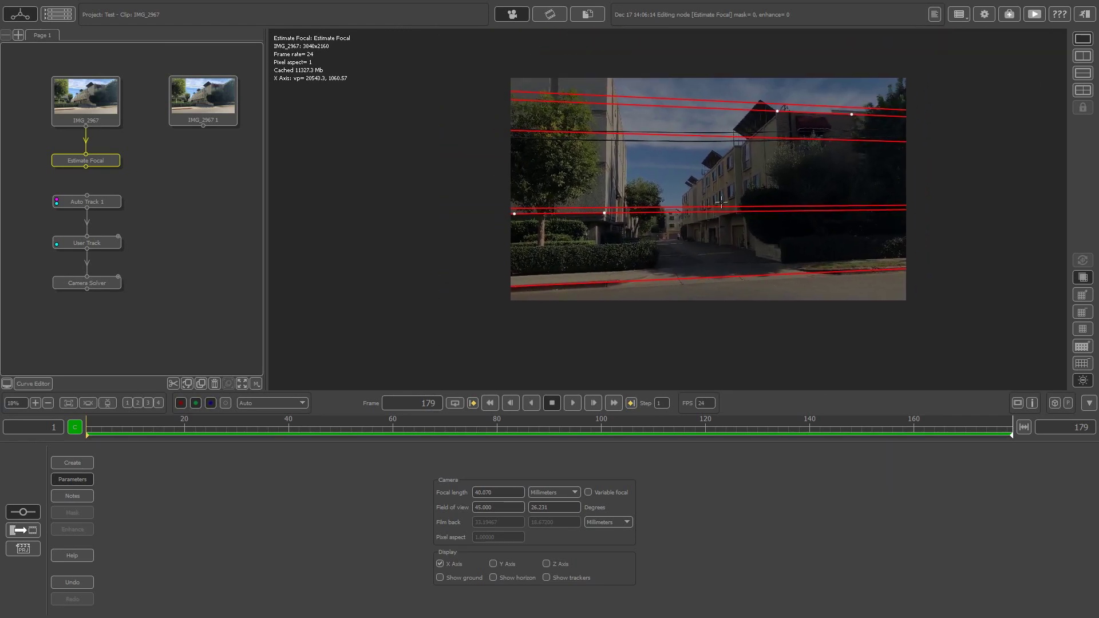
# Step: Enable the Y axis and align one of its guide lines with the vertical corner of the building behind the tree
pyautogui.click(494, 563)
pyautogui.scroll(5, 600, 130)
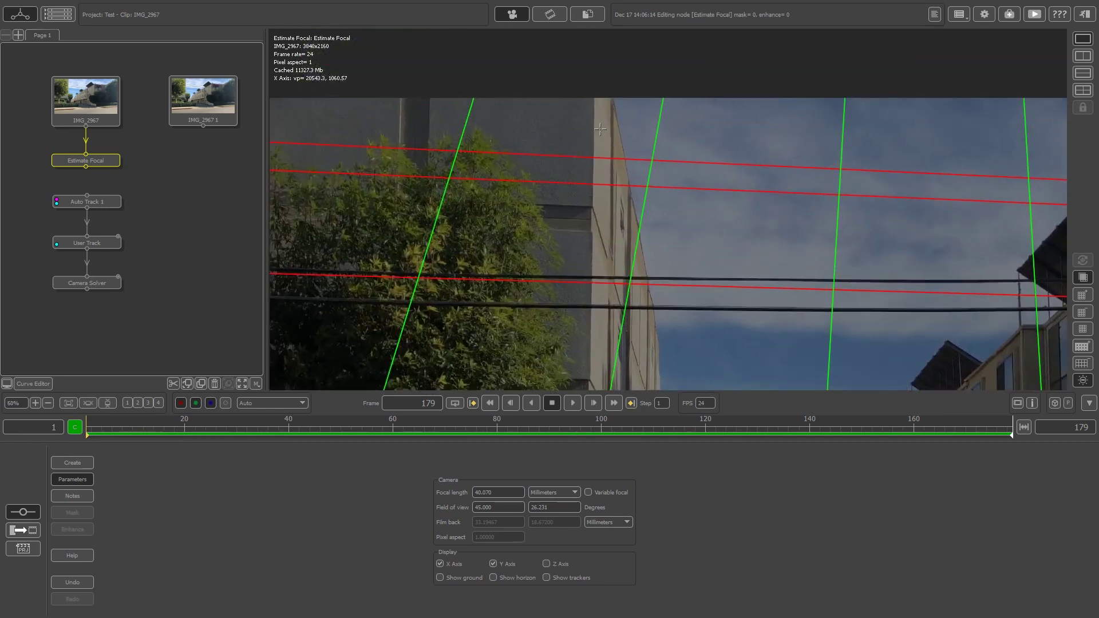
pyautogui.scroll(2, 600, 129)
pyautogui.moveTo(693, 86); pyautogui.dragTo(593, 86)
pyautogui.scroll(-5, 641, 91)
pyautogui.moveTo(624, 307); pyautogui.dragTo(642, 192, button='middle')
pyautogui.scroll(5, 644, 191)
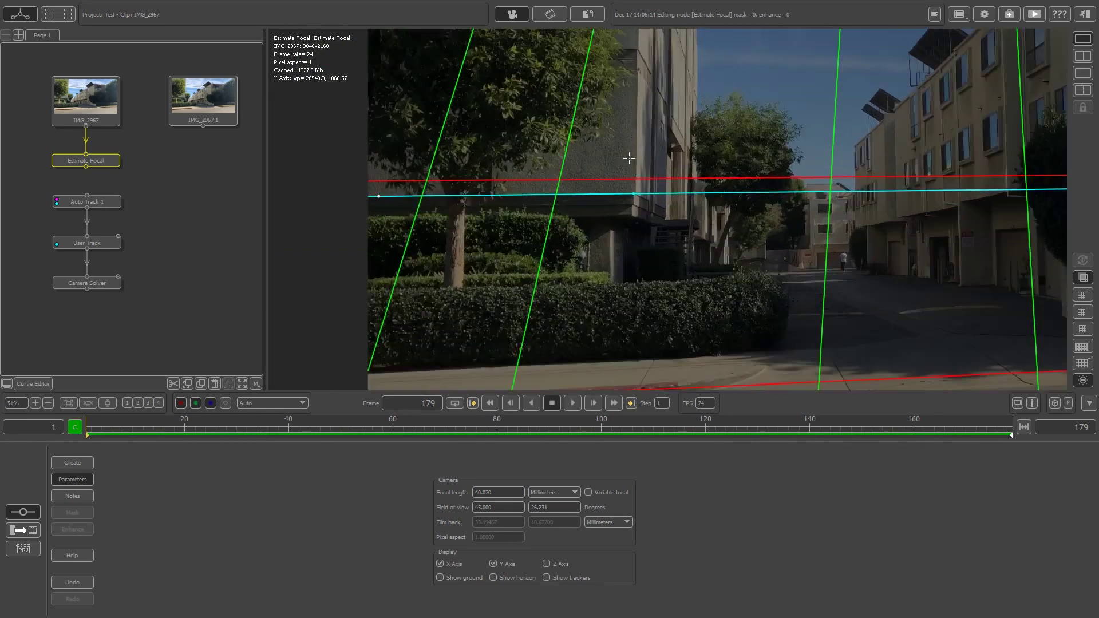
pyautogui.moveTo(534, 110); pyautogui.dragTo(638, 150)
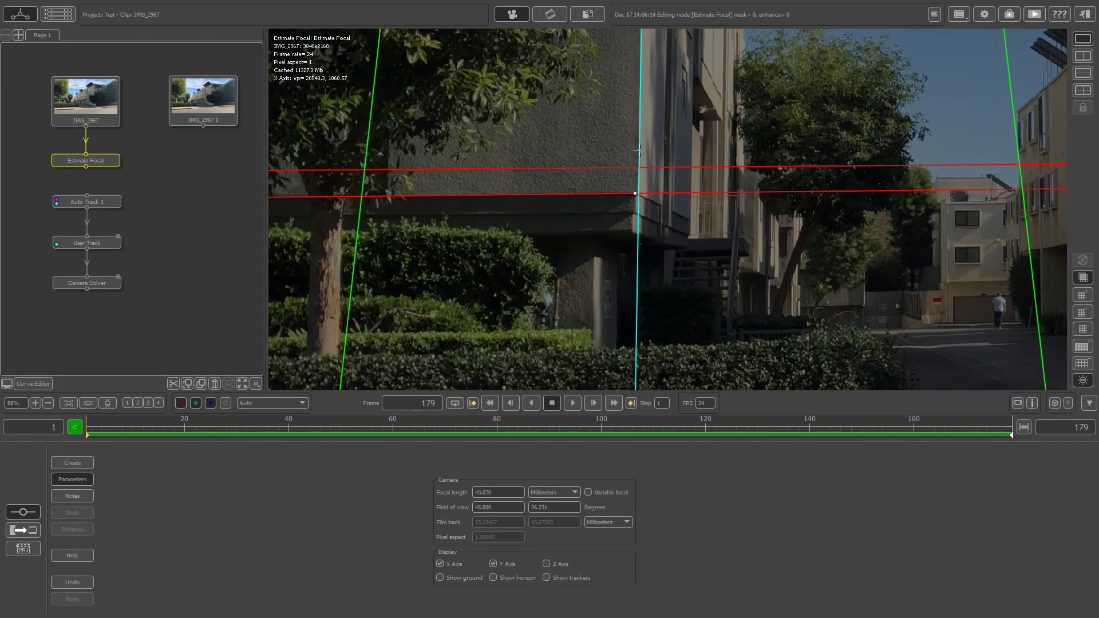
# Step: Align a second Y-axis guide line with the vertical front corner of the long building across the driveway
pyautogui.scroll(-4, 631, 182)
pyautogui.scroll(6, 745, 51)
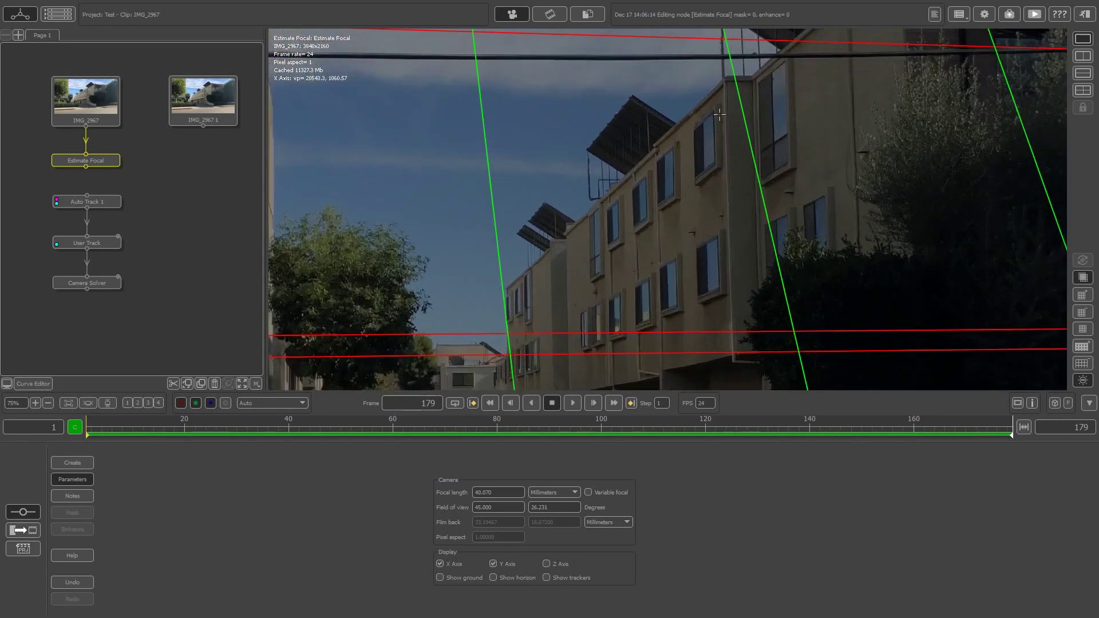
pyautogui.moveTo(748, 52); pyautogui.dragTo(729, 37)
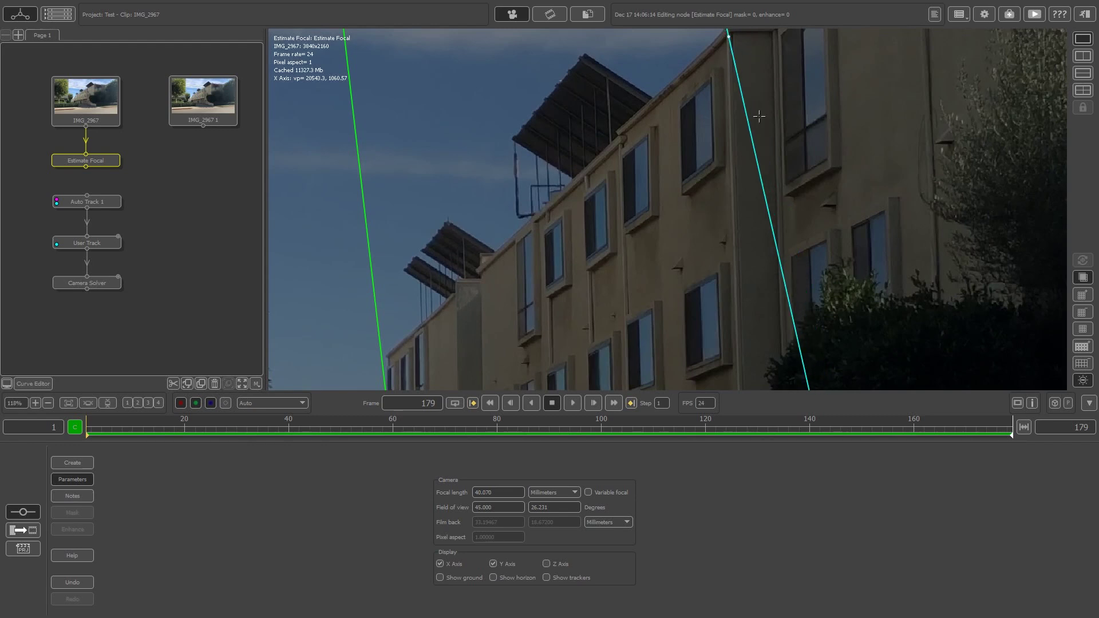
pyautogui.moveTo(799, 350); pyautogui.dragTo(801, 178, button='middle')
pyautogui.moveTo(811, 209); pyautogui.dragTo(740, 232)
pyautogui.scroll(-6, 690, 264)
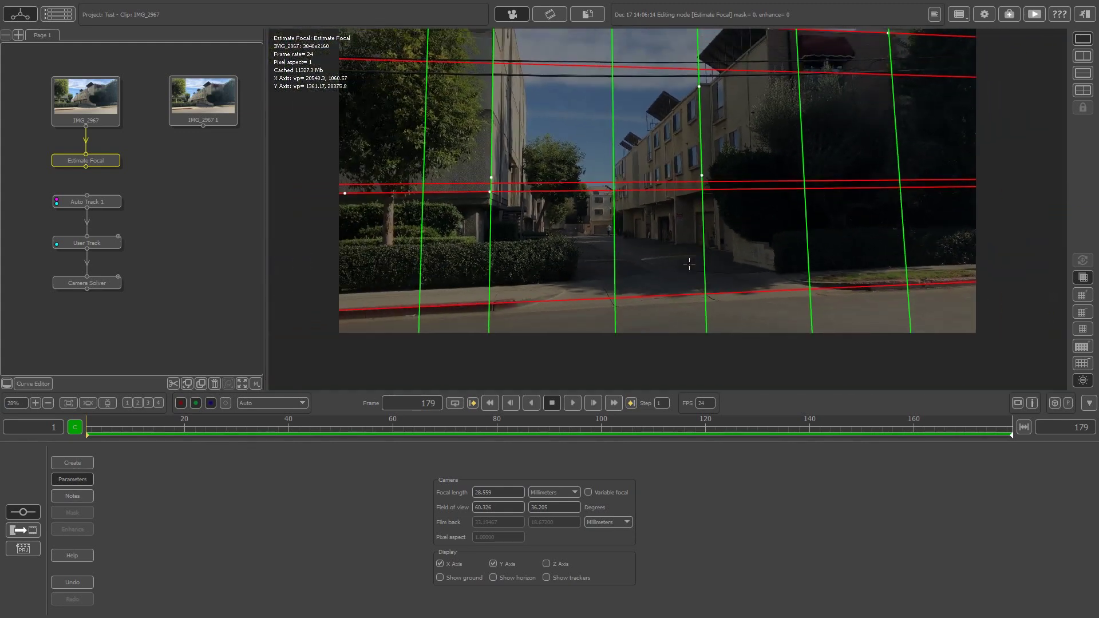
pyautogui.scroll(-1, 689, 264)
# Step: Enable the Z axis and align one of its guide lines with the receding roof edge of the long building
pyautogui.click(547, 565)
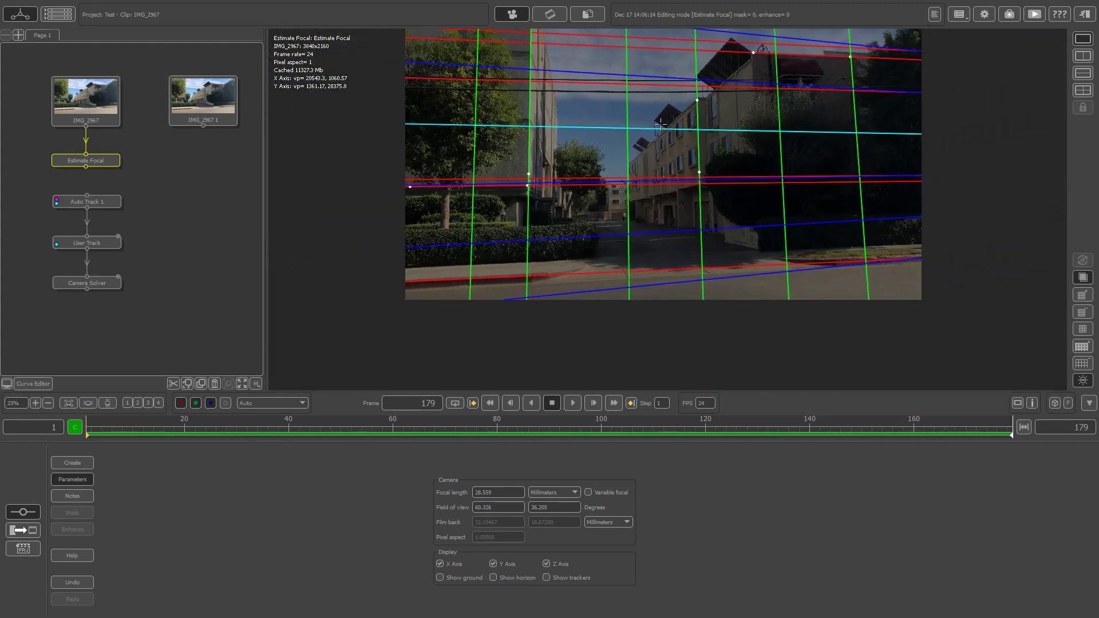
pyautogui.scroll(6, 739, 148)
pyautogui.moveTo(738, 147); pyautogui.dragTo(767, 60)
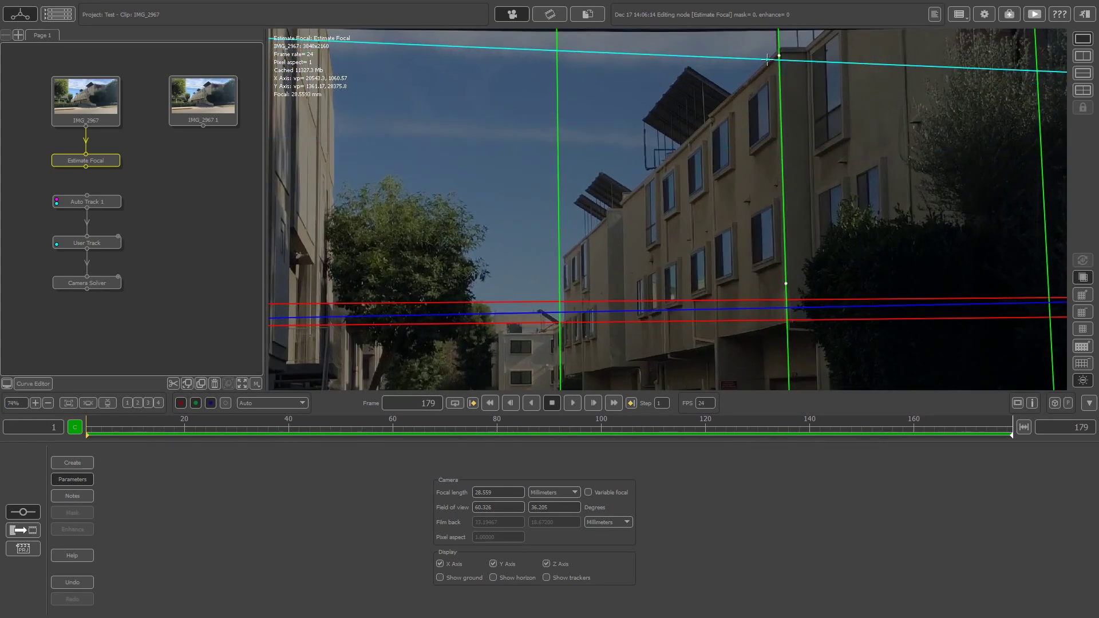
pyautogui.scroll(4, 739, 75)
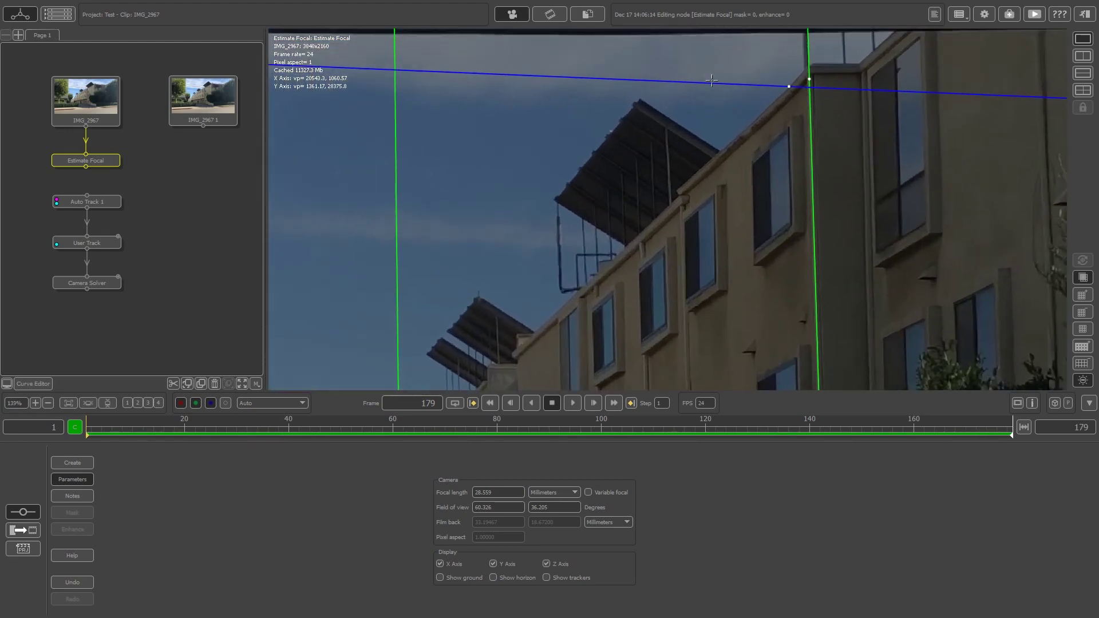
pyautogui.moveTo(698, 83); pyautogui.dragTo(680, 188)
pyautogui.scroll(-4, 685, 118)
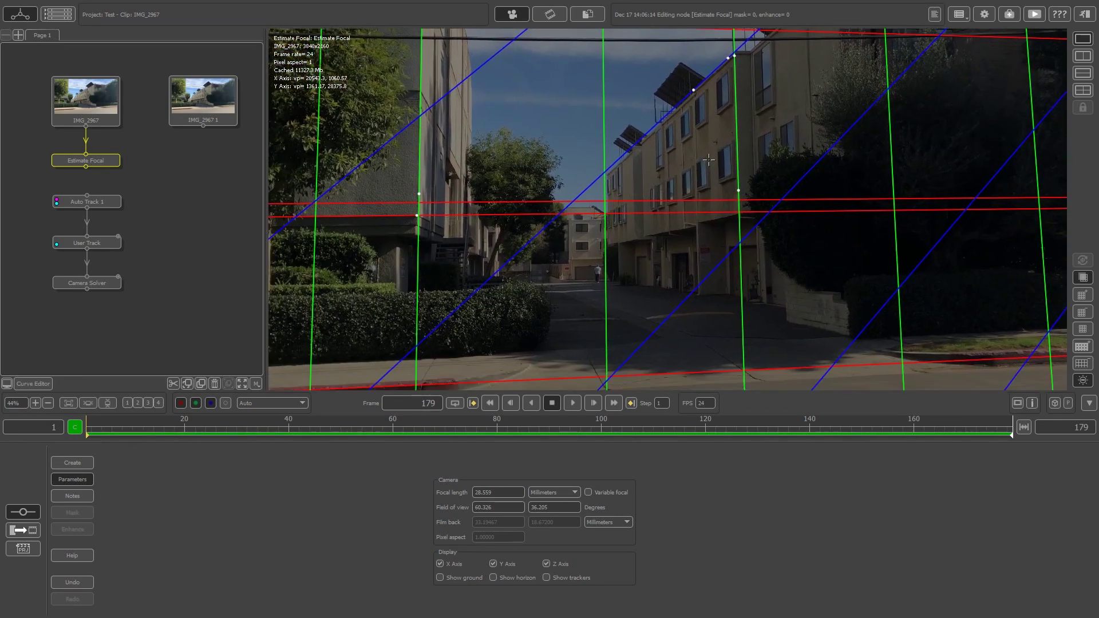
# Step: Align a second Z-axis guide line with the receding lower wall edge above the long building's garages
pyautogui.scroll(4, 707, 160)
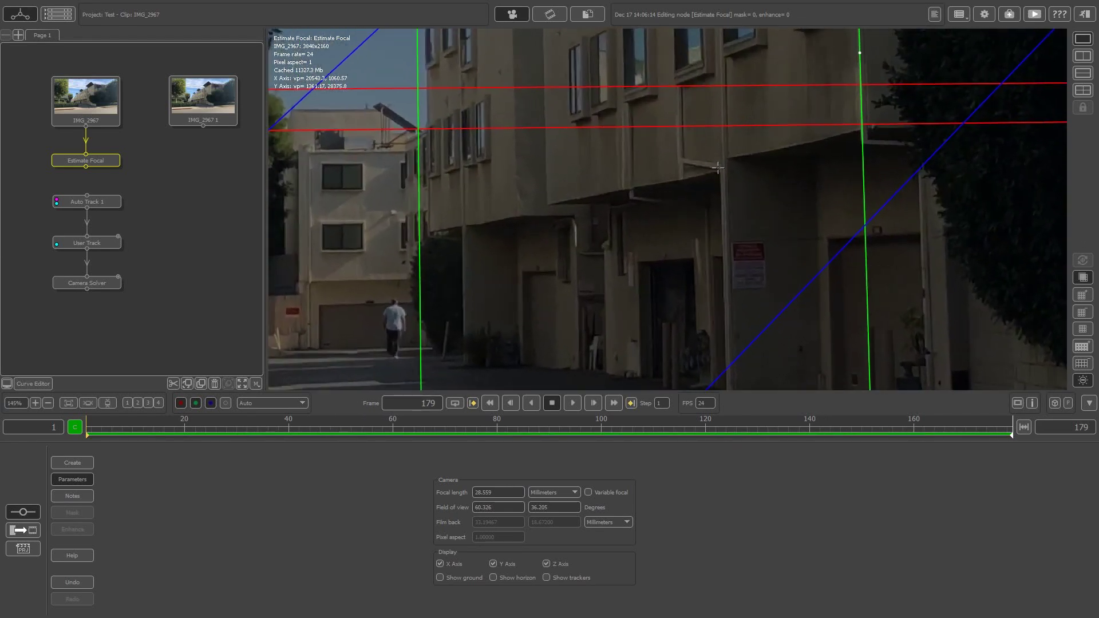
pyautogui.scroll(-1, 709, 176)
pyautogui.moveTo(957, 166); pyautogui.dragTo(548, 244)
pyautogui.scroll(1, 702, 60)
pyautogui.moveTo(656, 140); pyautogui.dragTo(716, 210)
pyautogui.scroll(-15, 633, 325)
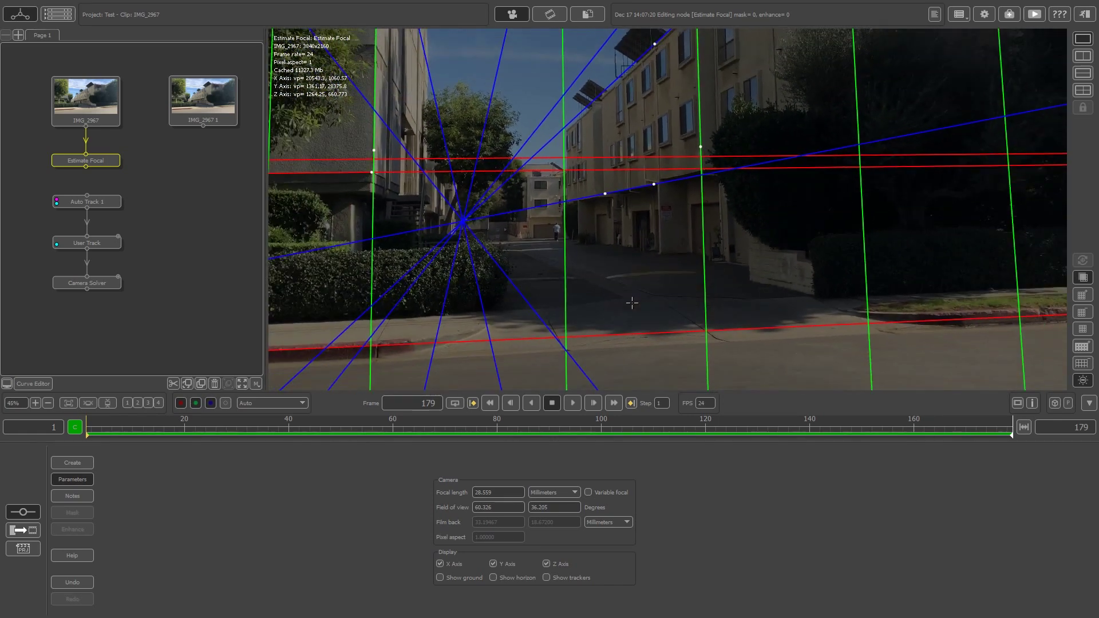
pyautogui.scroll(-1, 632, 325)
pyautogui.moveTo(653, 239); pyautogui.dragTo(680, 290, button='middle')
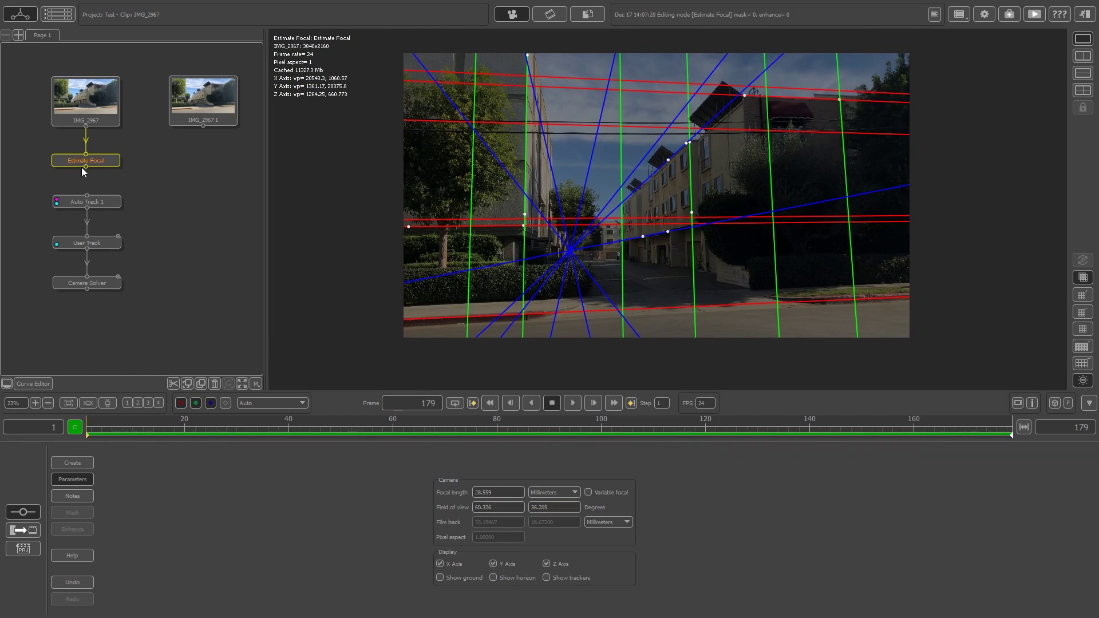
# Step: Link Auto Track 1 to the Estimate Focal output, run a full solve in Camera Solver and check the result across the clip
pyautogui.moveTo(87, 196); pyautogui.dragTo(90, 169)
pyautogui.click(102, 288)
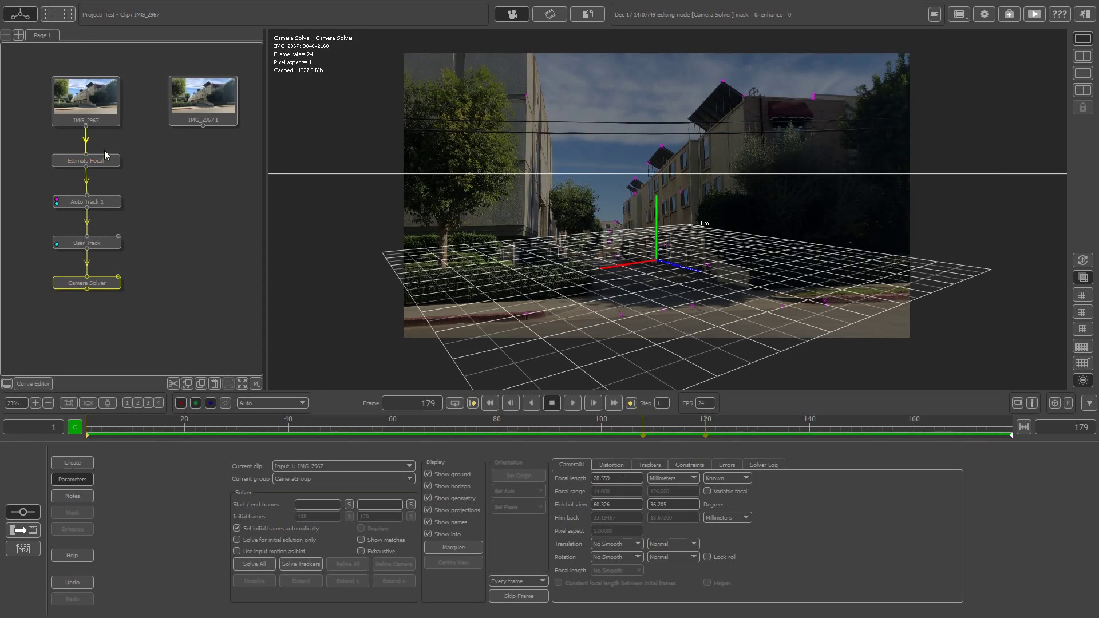
pyautogui.click(252, 564)
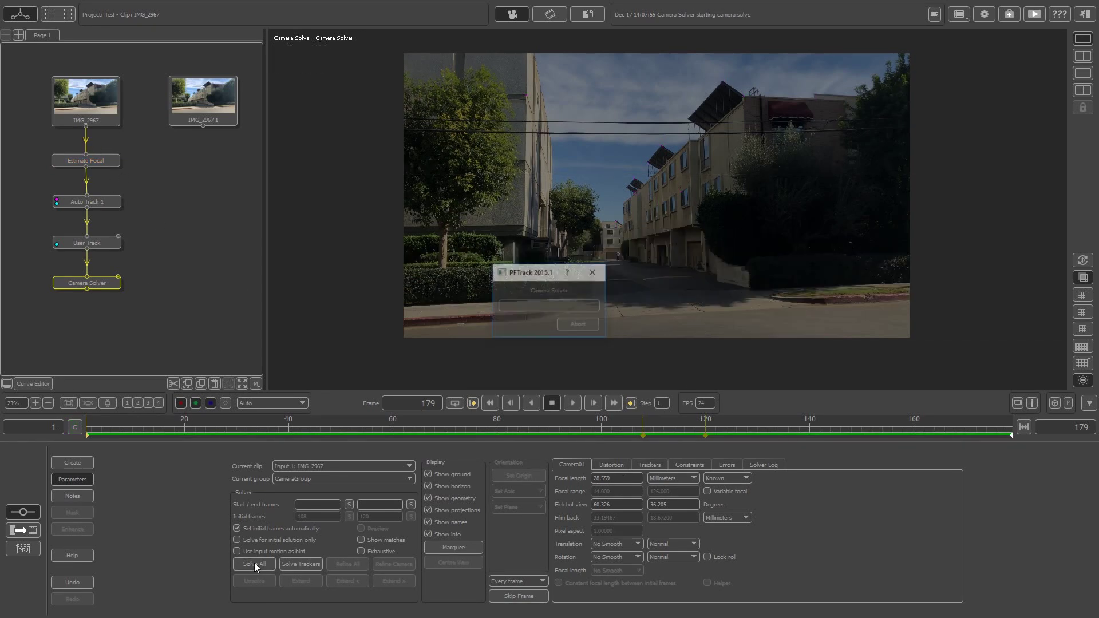
pyautogui.moveTo(194, 430); pyautogui.dragTo(541, 447)
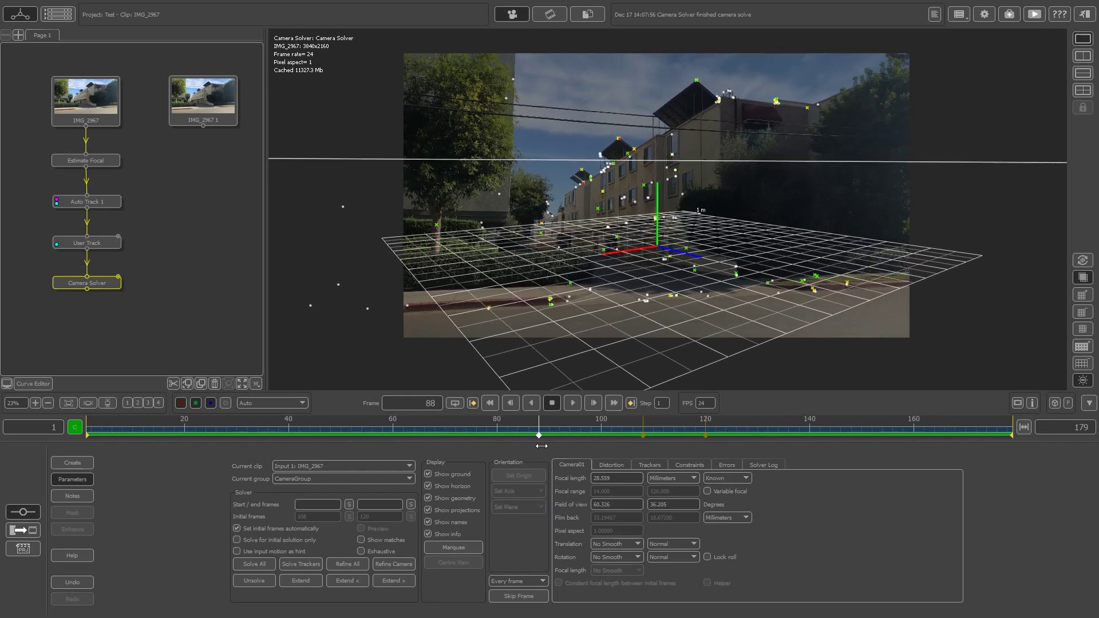
pyautogui.scroll(5, 670, 278)
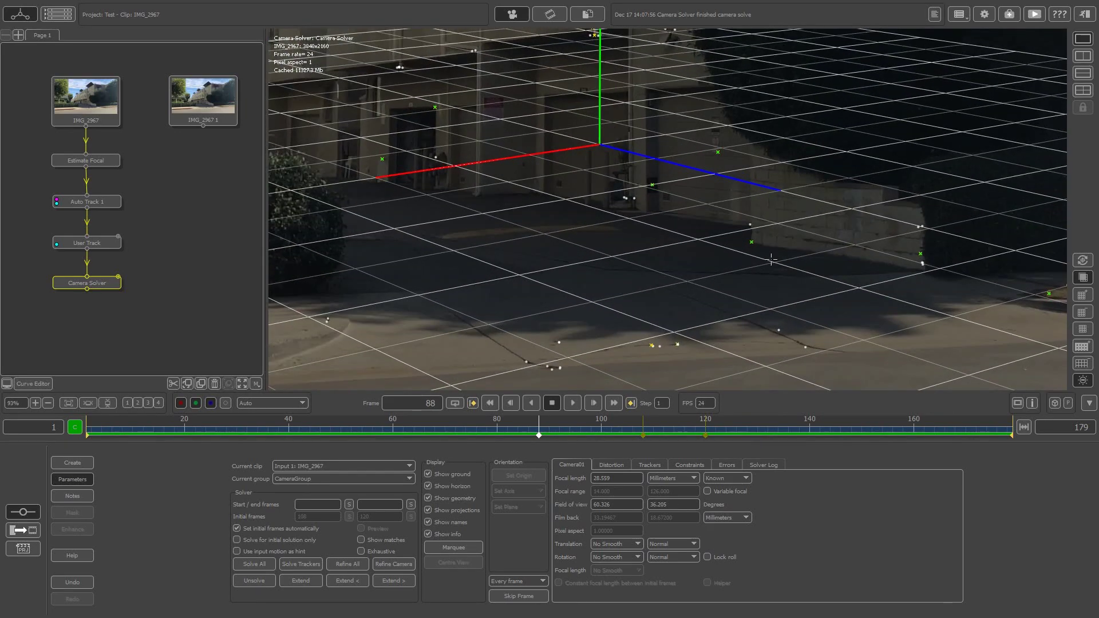
pyautogui.scroll(-3, 748, 239)
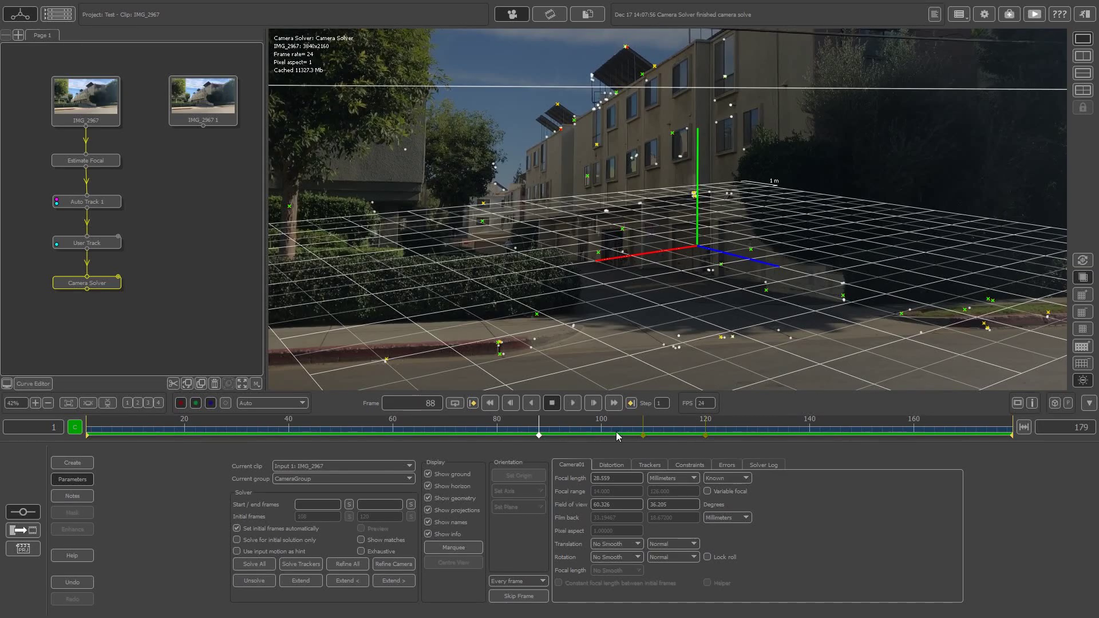
pyautogui.moveTo(620, 435); pyautogui.dragTo(253, 420)
pyautogui.moveTo(320, 421); pyautogui.dragTo(872, 434)
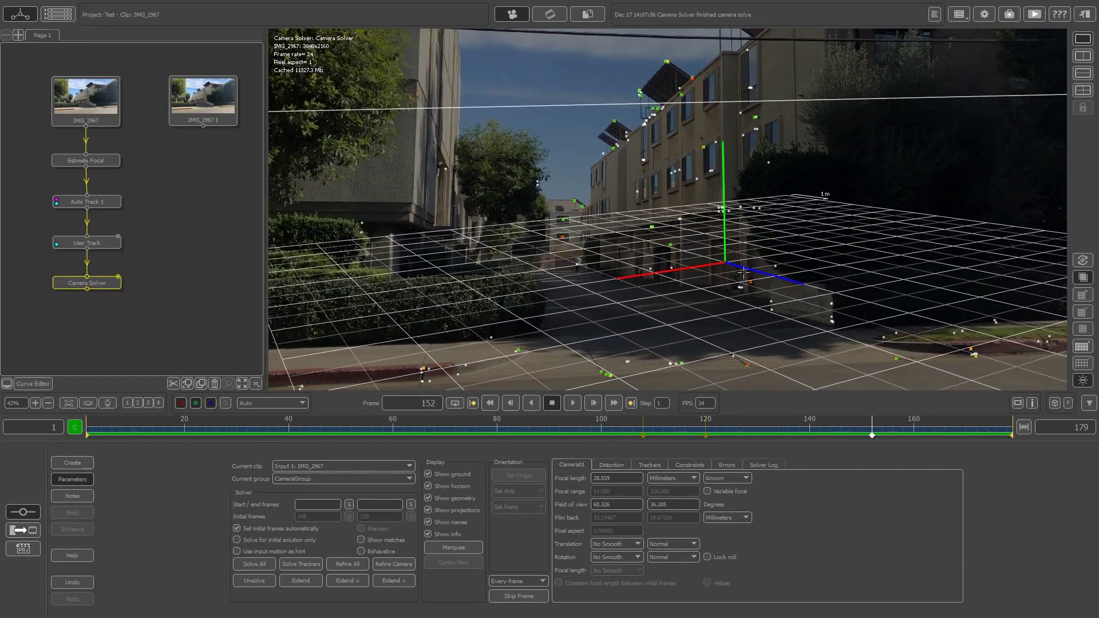
# Step: Fit the tracker error graph, trim errors above a threshold of about 2 and refine the entire solve
pyautogui.click(726, 464)
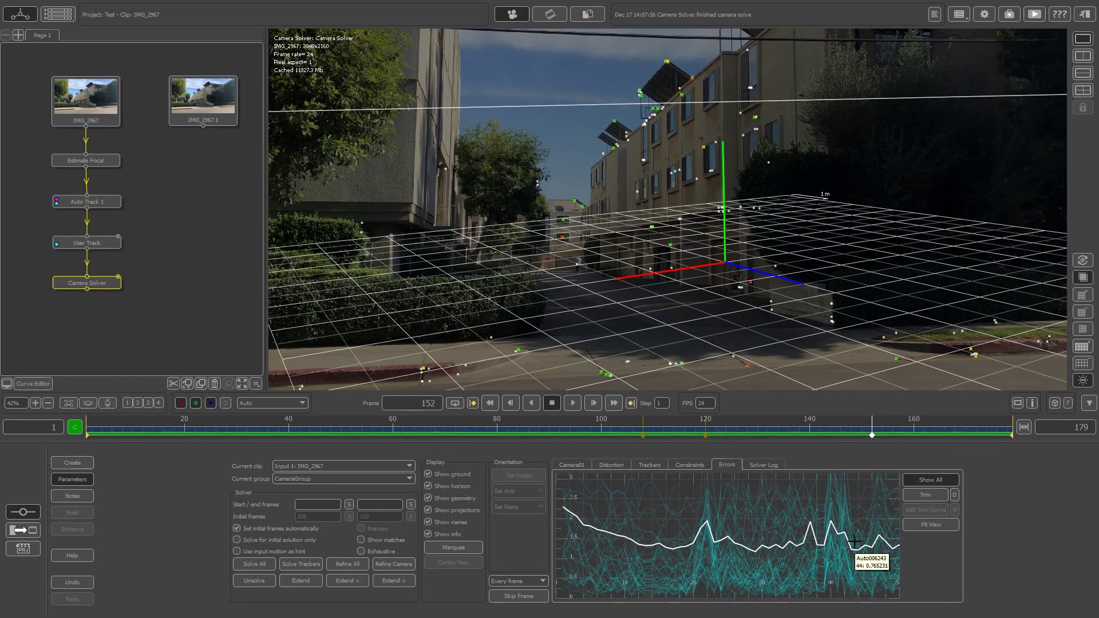
pyautogui.click(929, 526)
pyautogui.moveTo(699, 576); pyautogui.dragTo(701, 553, button='right')
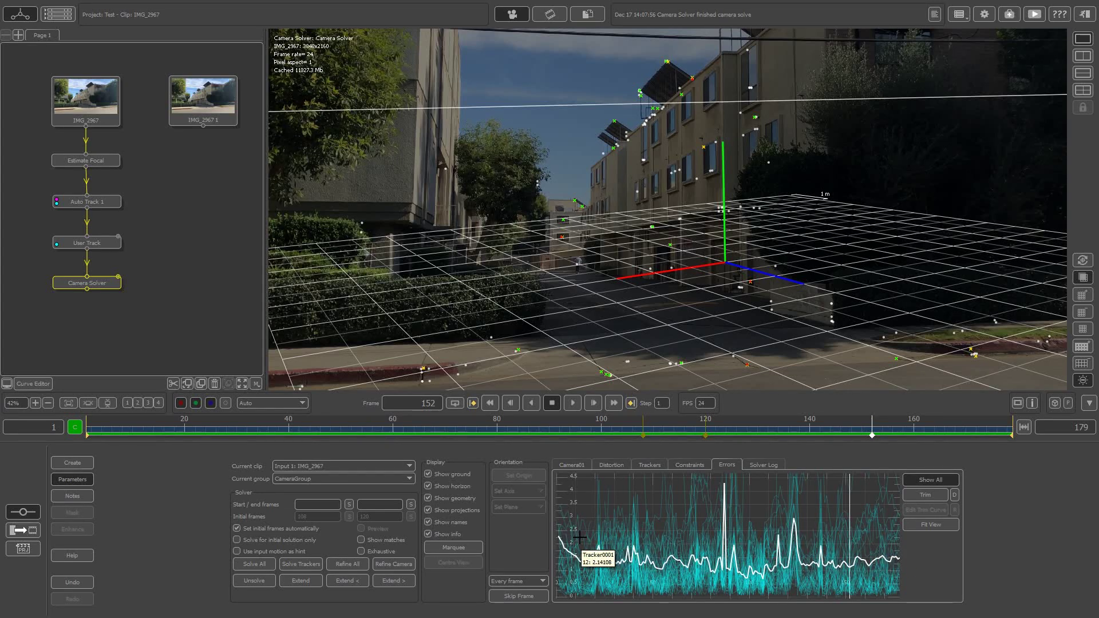
pyautogui.click(925, 496)
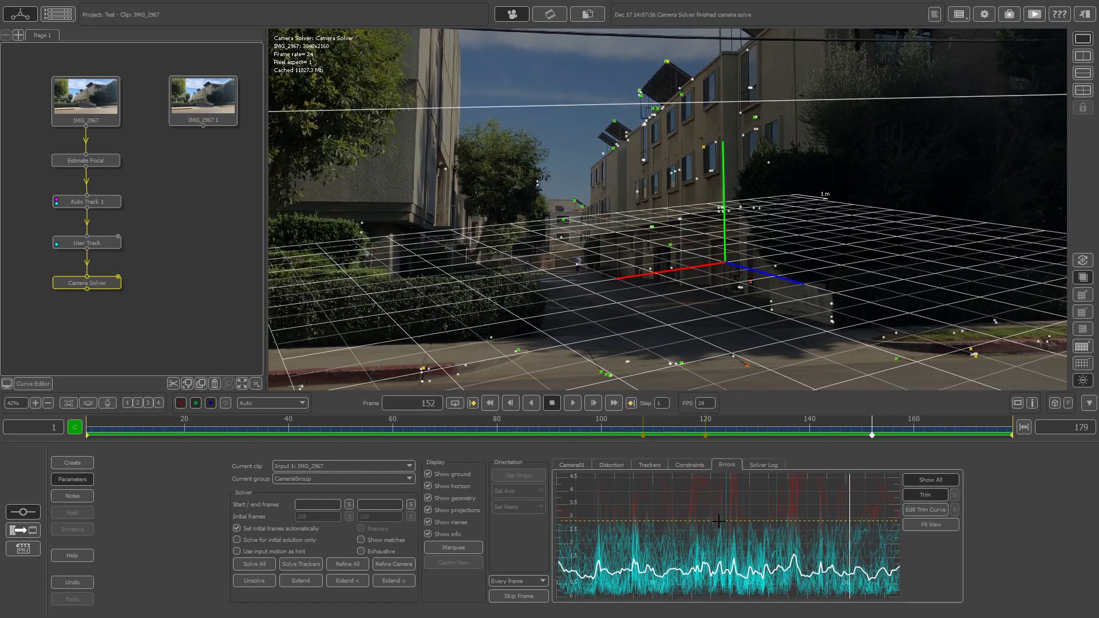
pyautogui.moveTo(720, 532); pyautogui.dragTo(721, 543)
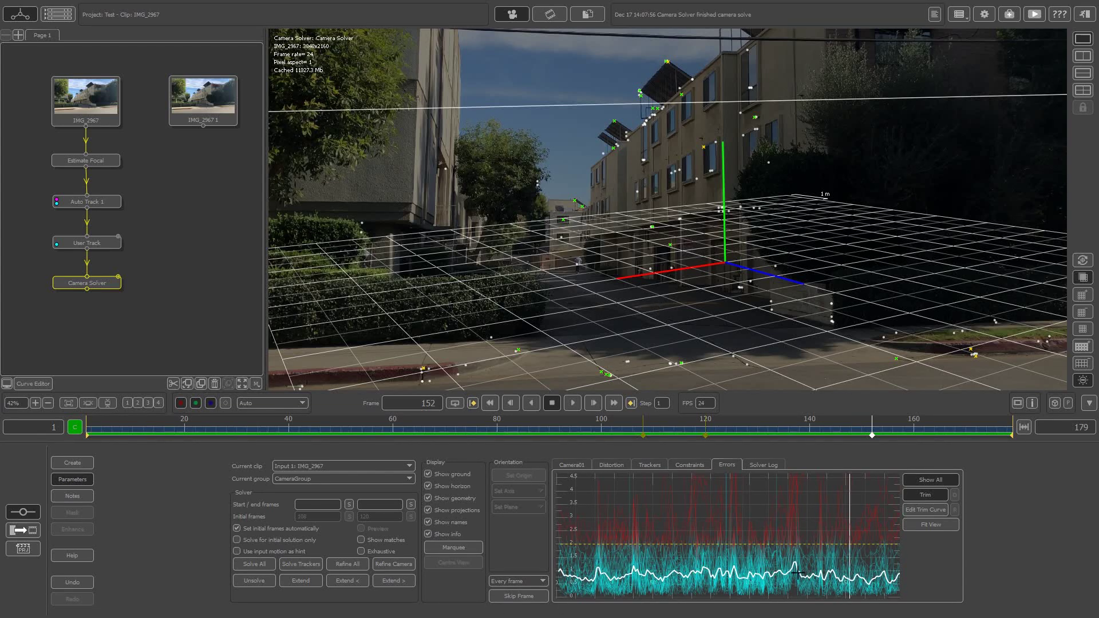
pyautogui.click(358, 563)
# Step: Examine the refined solve by scrubbing the clip and orbiting the tracker points and camera path in a side-by-side 3D view
pyautogui.scroll(-3, 606, 264)
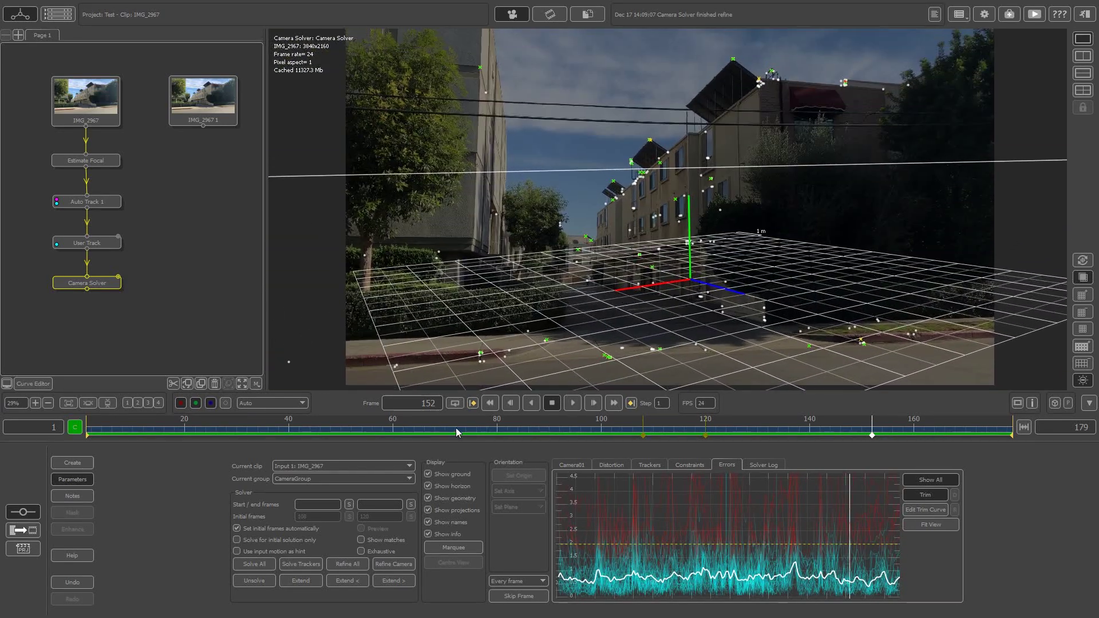
pyautogui.moveTo(458, 433); pyautogui.dragTo(611, 427)
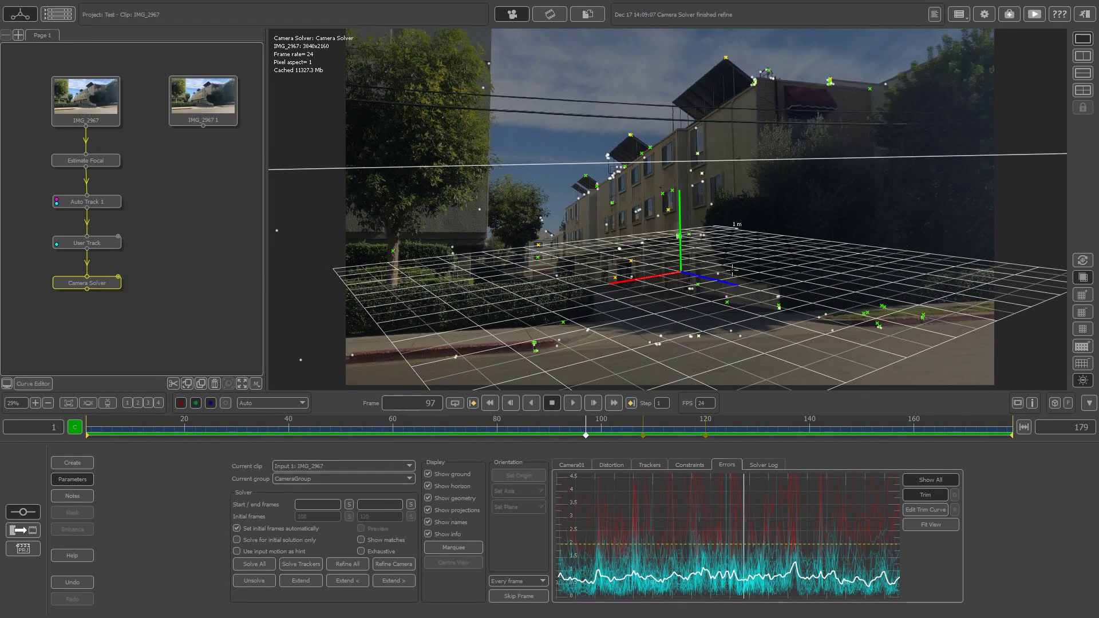
pyautogui.scroll(-1, 719, 223)
pyautogui.moveTo(724, 252); pyautogui.dragTo(719, 247, button='middle')
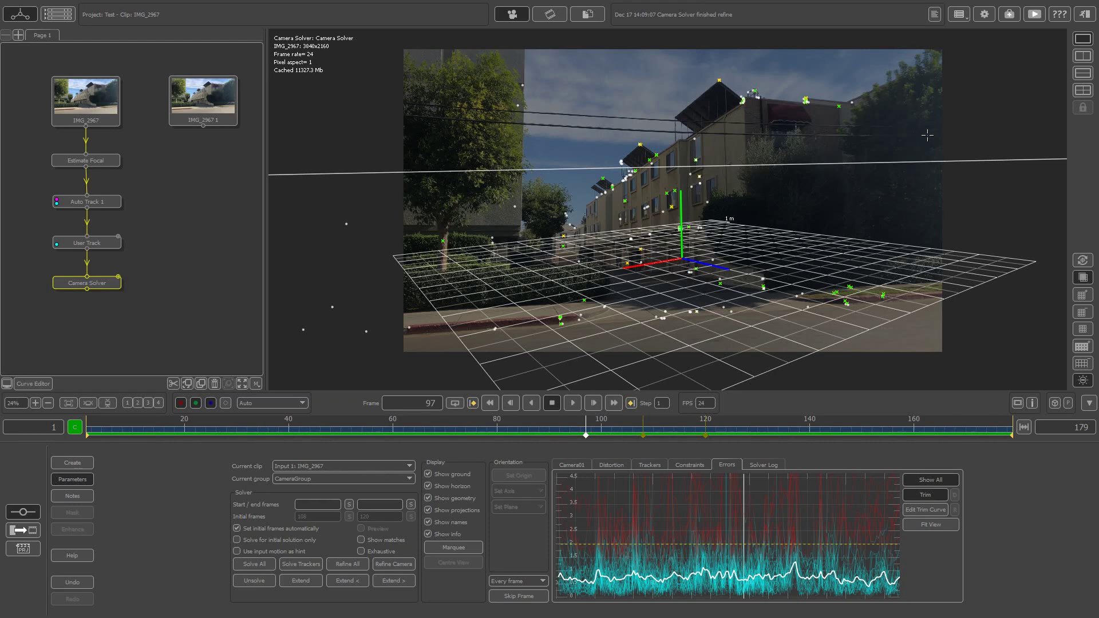
pyautogui.moveTo(927, 135); pyautogui.dragTo(919, 148, button='middle')
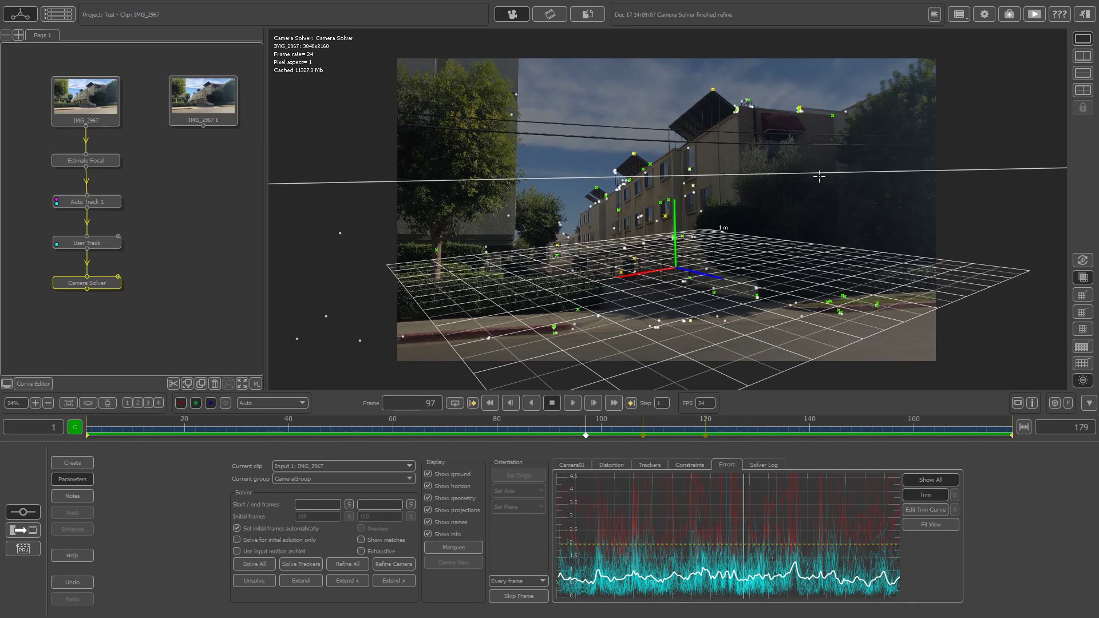
pyautogui.click(1084, 60)
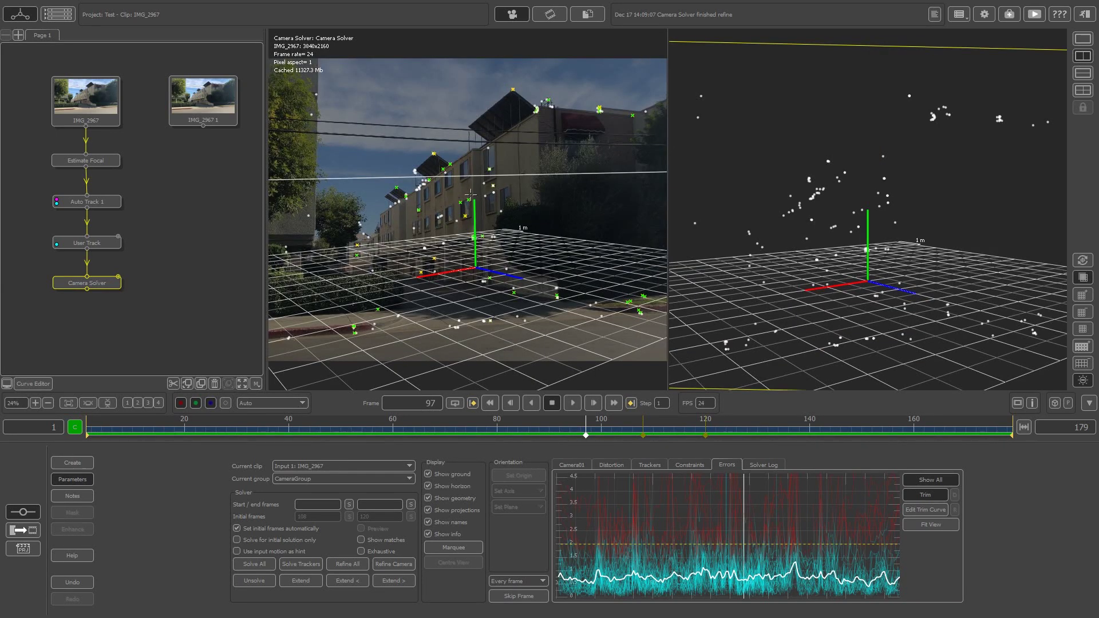
pyautogui.scroll(-3, 471, 194)
pyautogui.moveTo(956, 181); pyautogui.dragTo(747, 265)
pyautogui.scroll(-4, 869, 198)
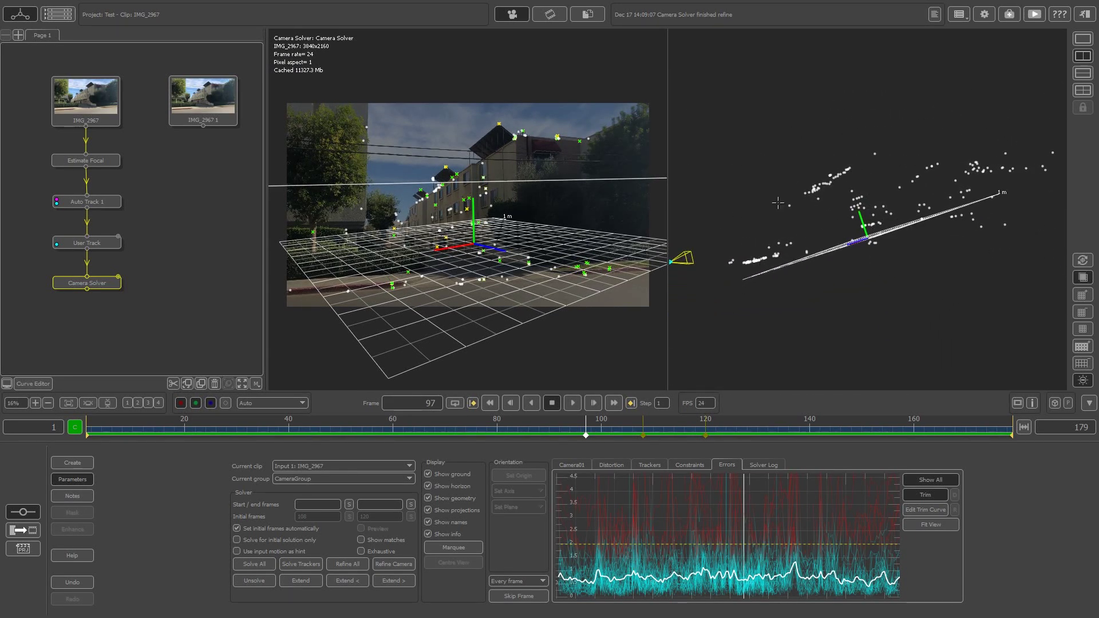
pyautogui.moveTo(778, 203); pyautogui.dragTo(822, 142)
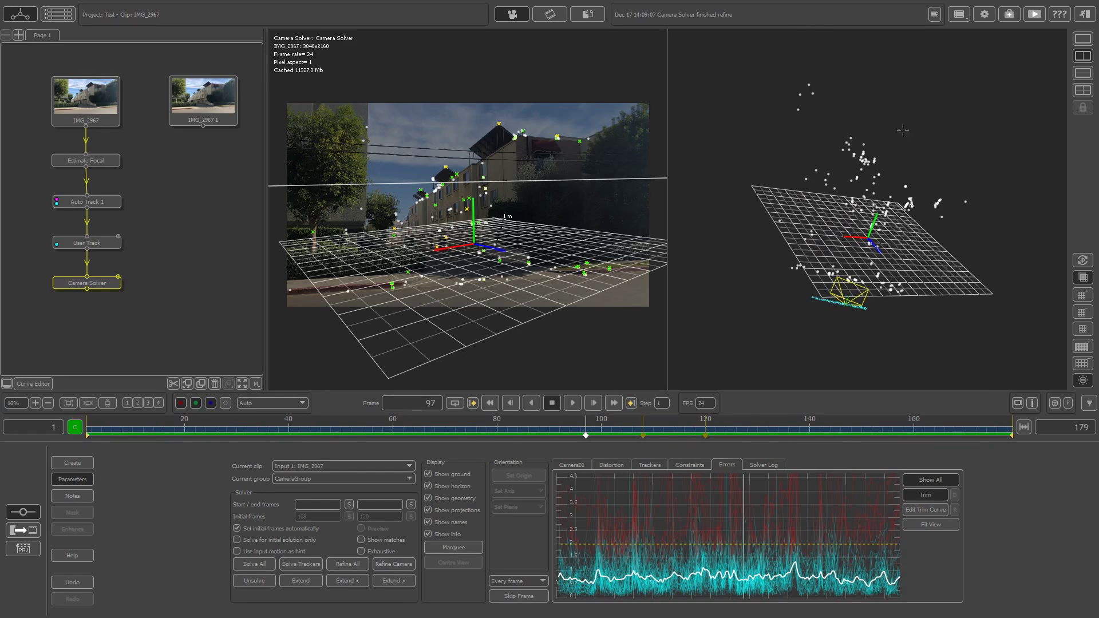
pyautogui.moveTo(903, 130); pyautogui.dragTo(918, 95)
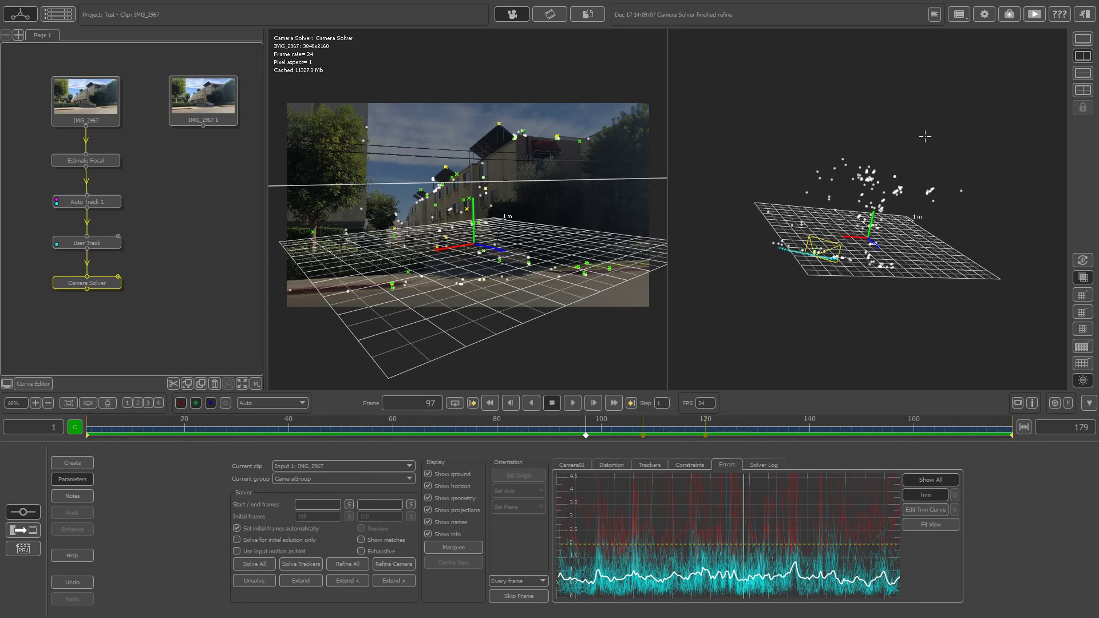
pyautogui.moveTo(925, 137); pyautogui.dragTo(902, 147)
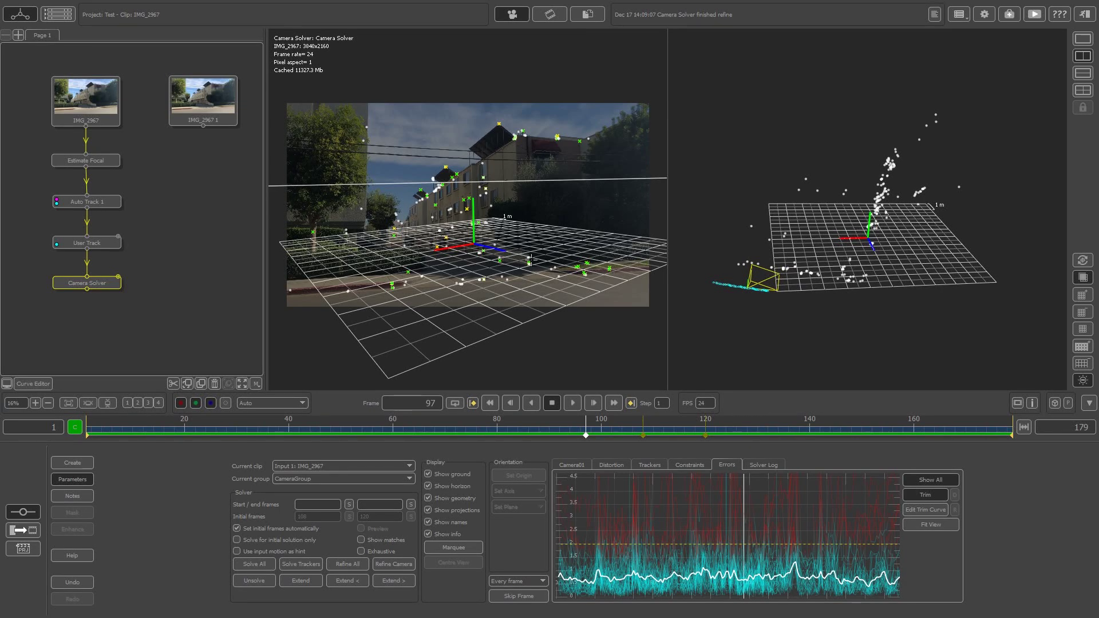
pyautogui.click(1083, 38)
pyautogui.scroll(3, 696, 212)
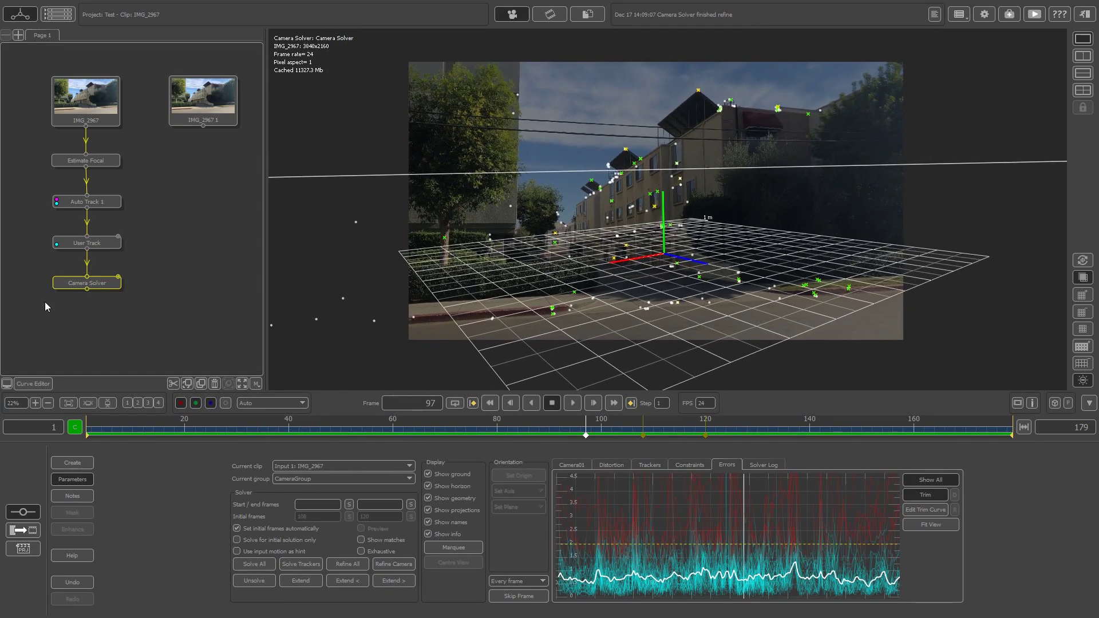
# Step: Add an Orient Scene node after the Camera Solver node
pyautogui.rightClick(109, 280)
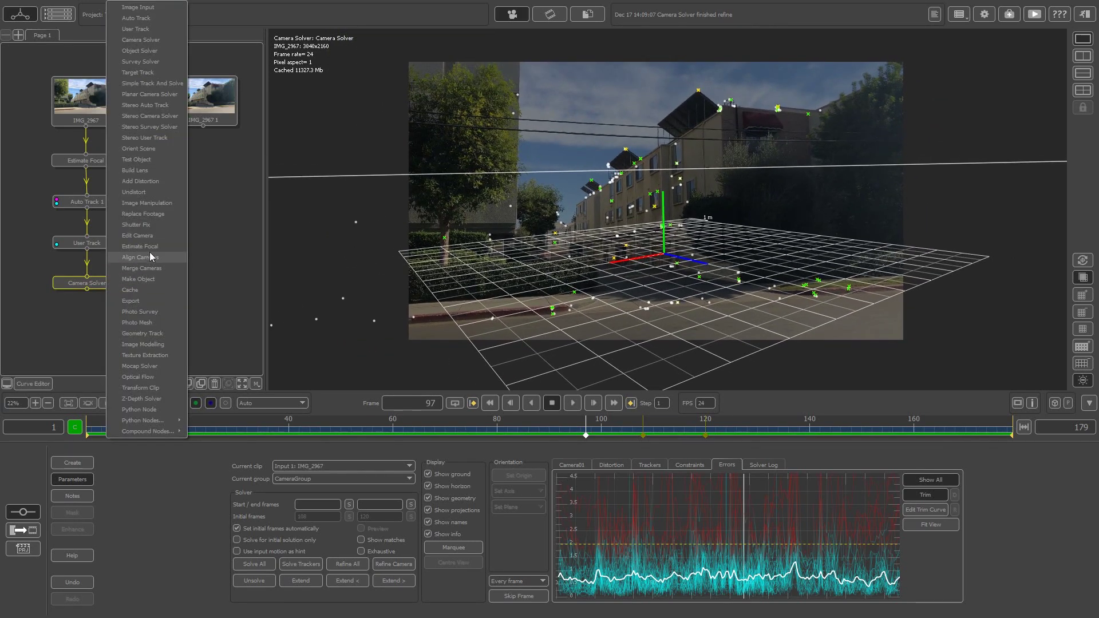
pyautogui.click(153, 149)
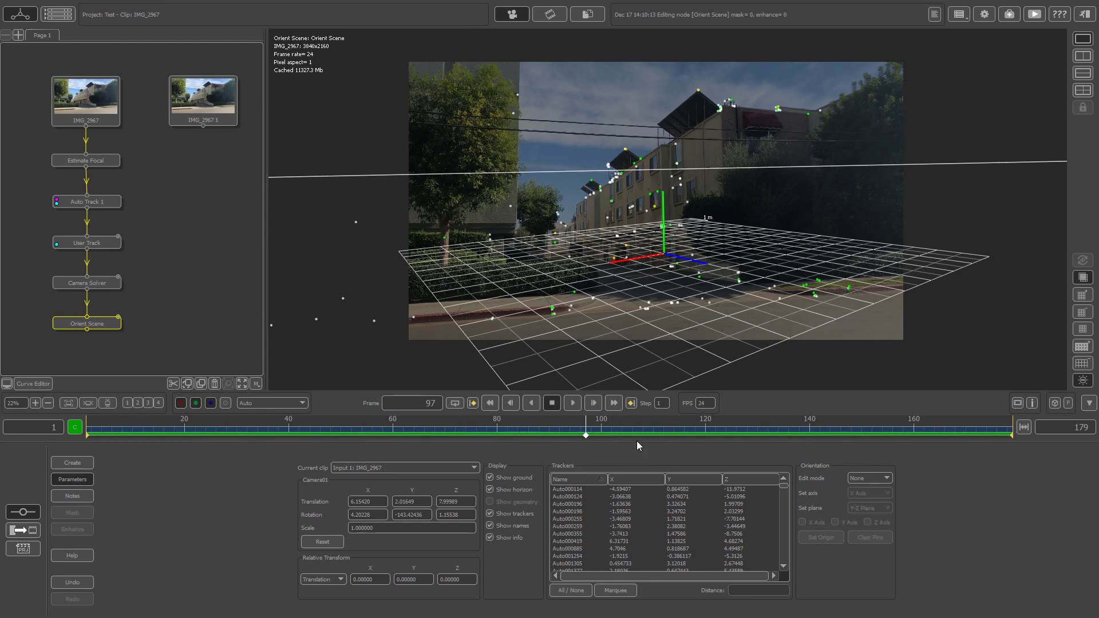
# Step: At frame 161, set the scene origin on the ground tracker at the sidewalk crack and inspect it in a side-by-side 3D view
pyautogui.moveTo(639, 430); pyautogui.dragTo(842, 428)
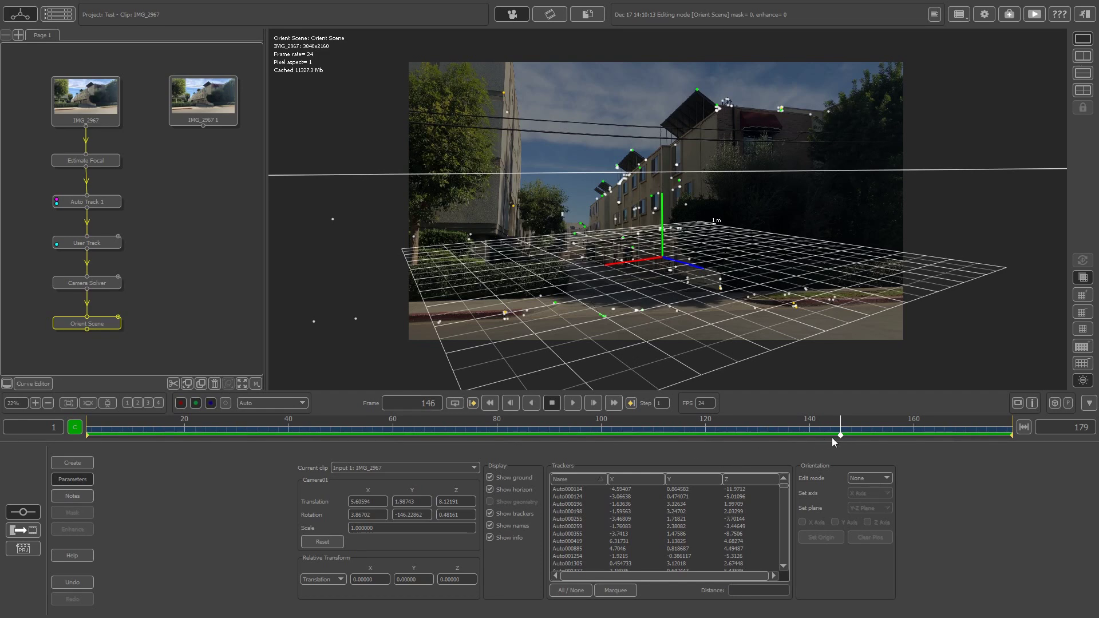
pyautogui.moveTo(833, 435); pyautogui.dragTo(919, 434)
pyautogui.scroll(5, 644, 287)
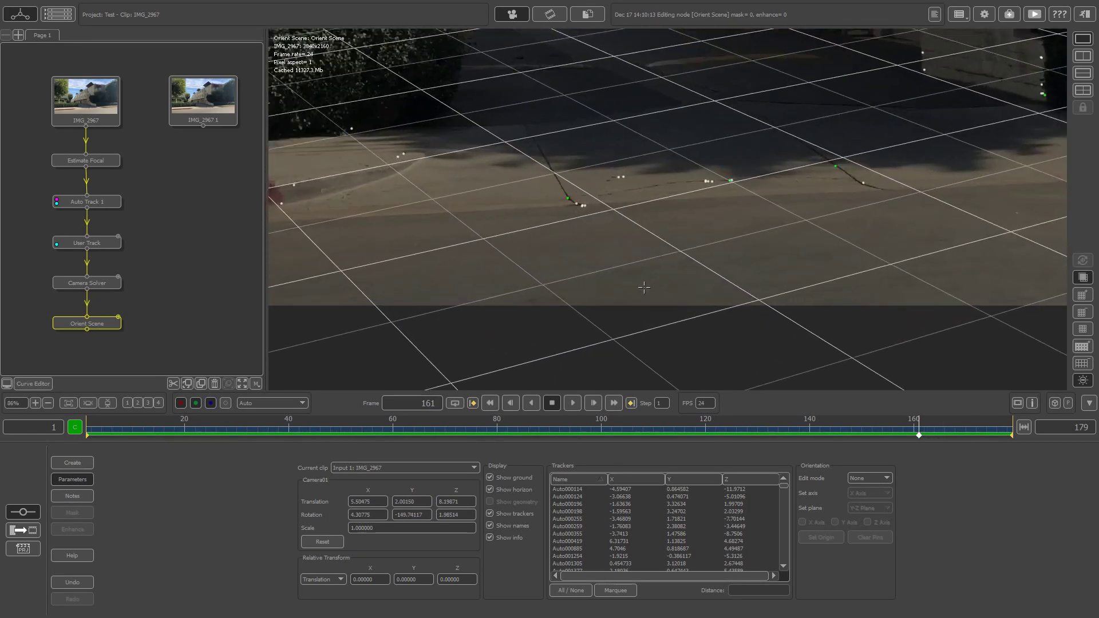
pyautogui.scroll(2, 645, 287)
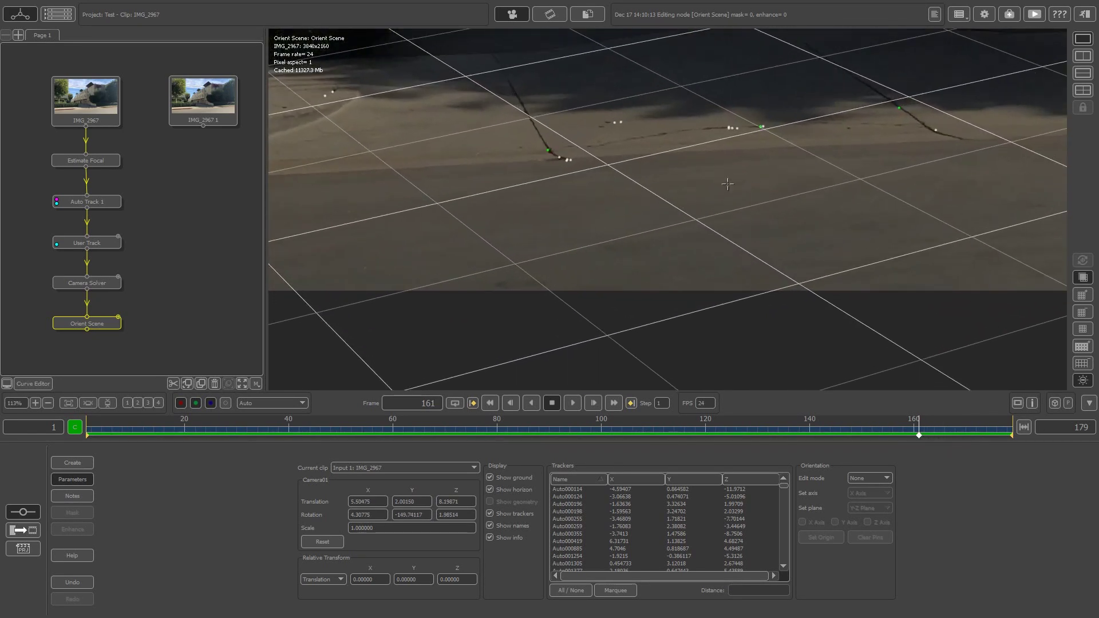
pyautogui.click(763, 127)
pyautogui.scroll(-8, 738, 281)
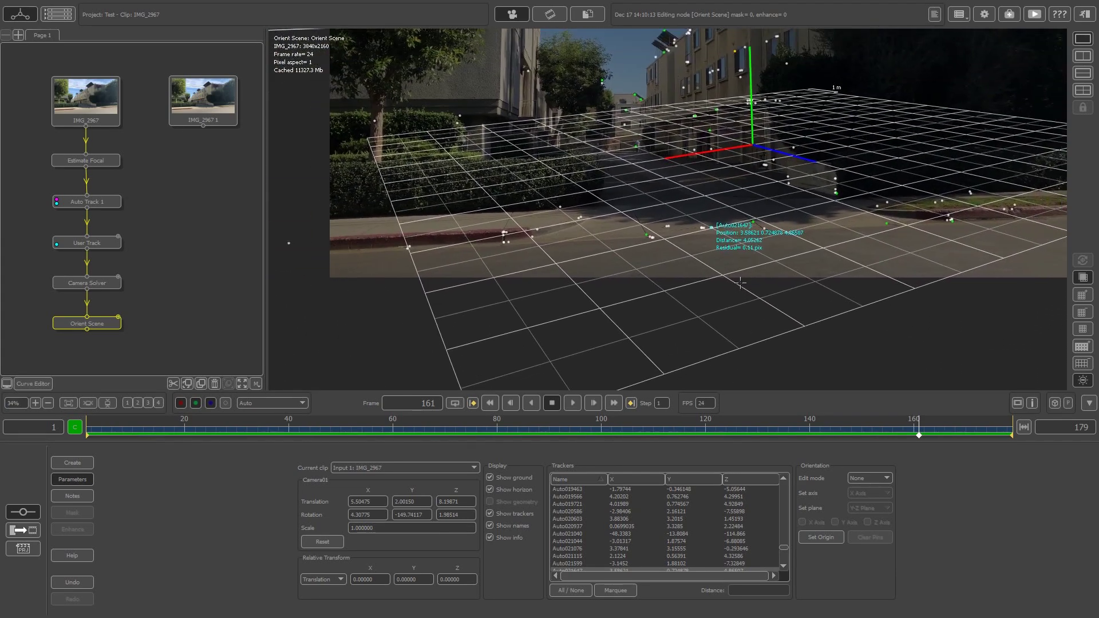
pyautogui.click(824, 538)
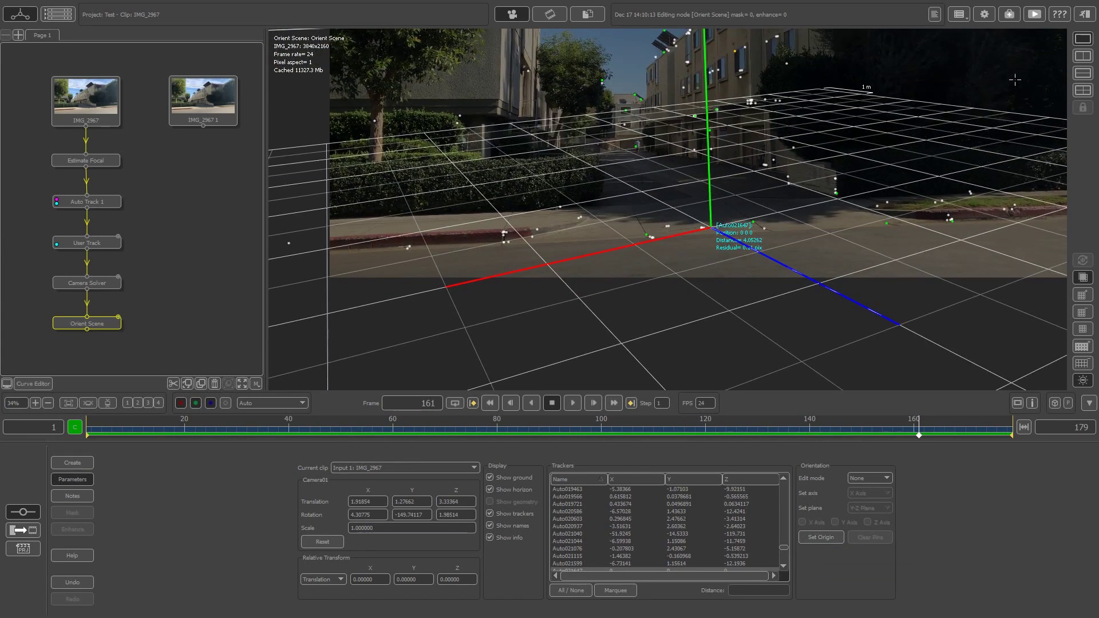
pyautogui.click(1086, 60)
pyautogui.moveTo(871, 183); pyautogui.dragTo(909, 213)
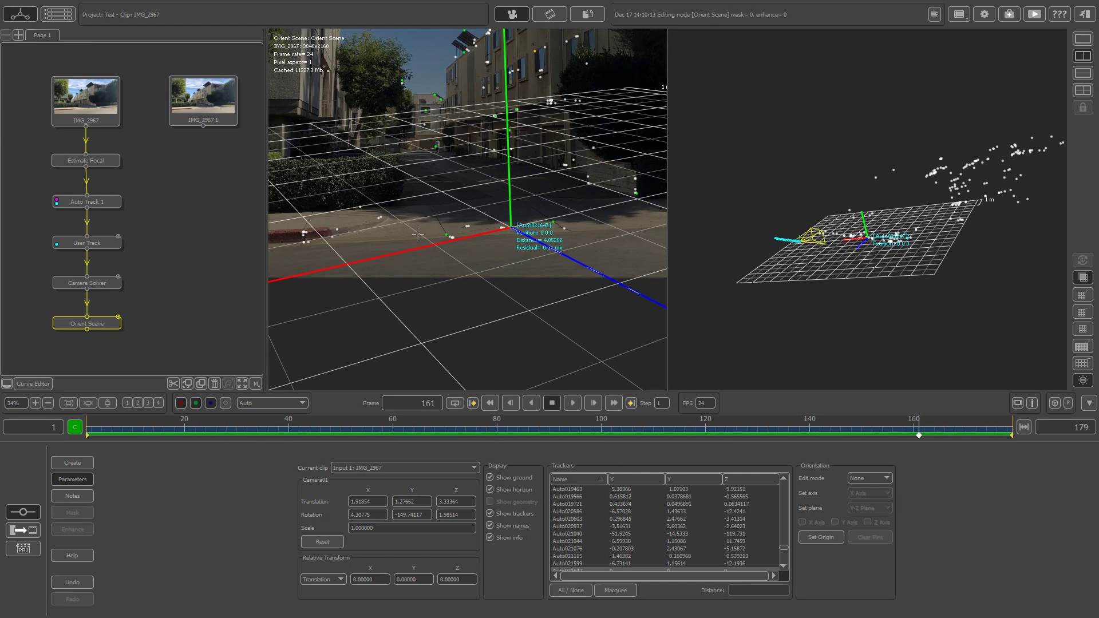
# Step: Try a neighbouring ground tracker as the scene origin and restore the previous tracker as the origin
pyautogui.click(447, 233)
pyautogui.click(830, 541)
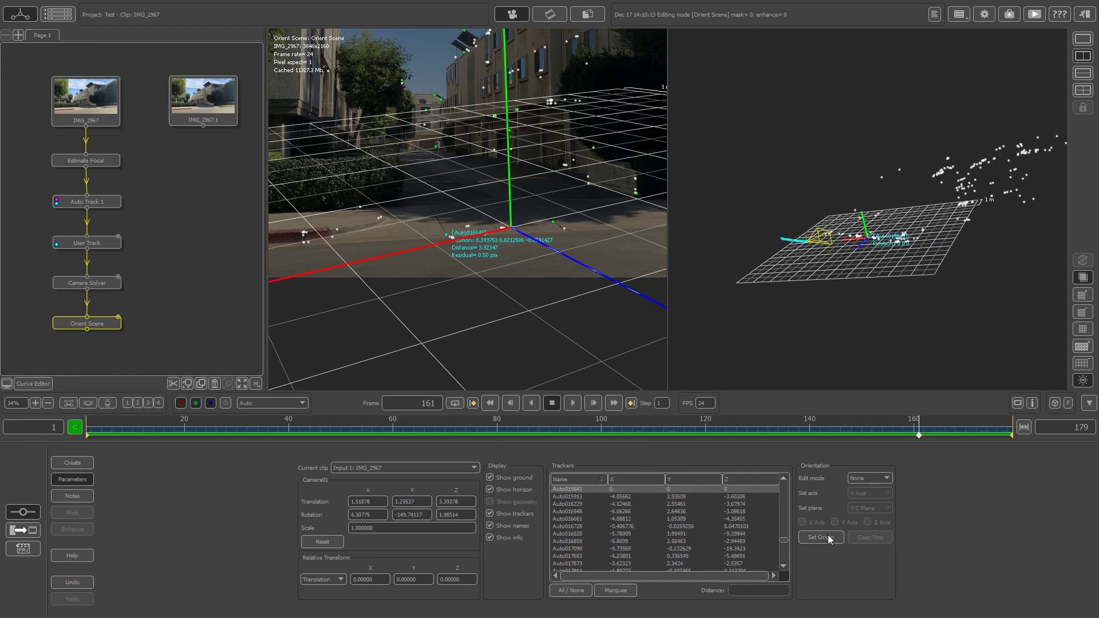
pyautogui.click(509, 228)
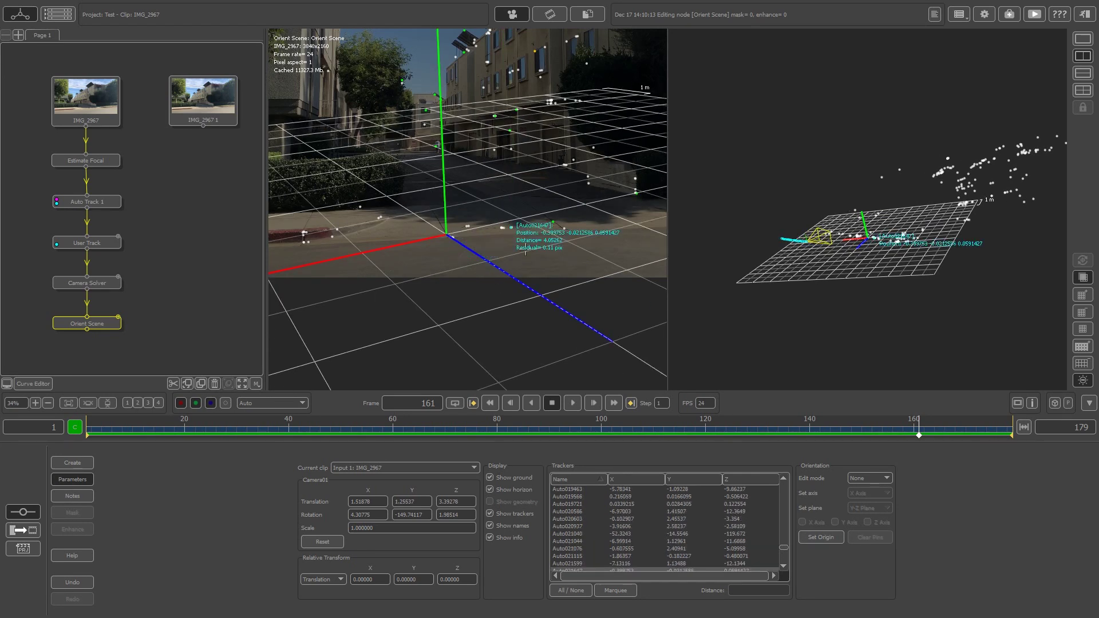
pyautogui.click(830, 541)
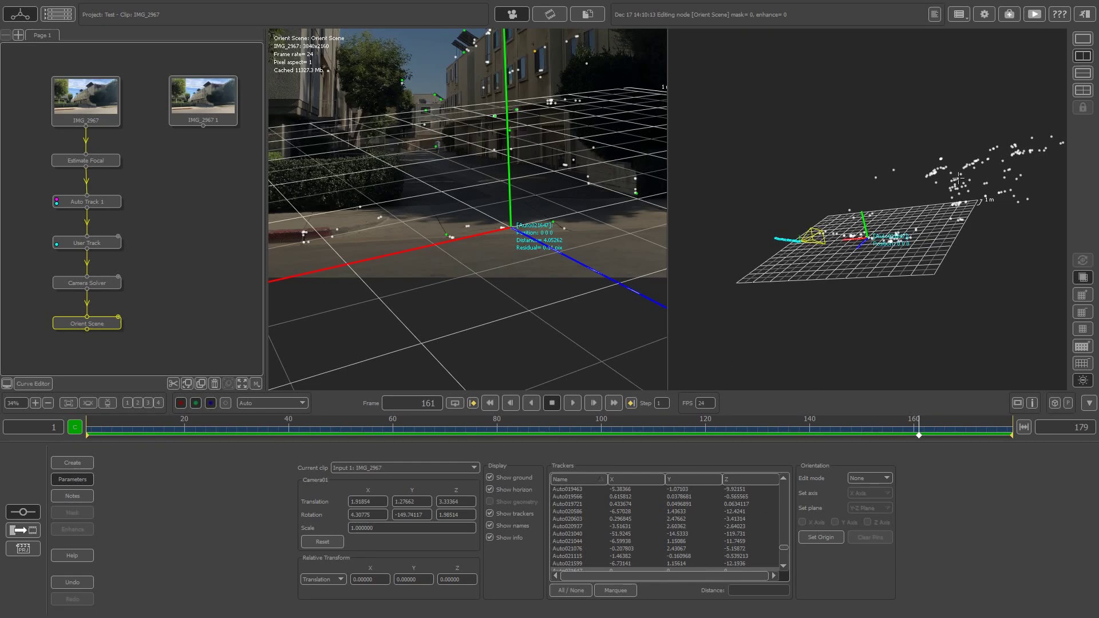
# Step: Set the edit mode to Rotate and turn the scene about its X and Z axes to level the ground with the street
pyautogui.moveTo(998, 255); pyautogui.dragTo(869, 287)
pyautogui.click(869, 478)
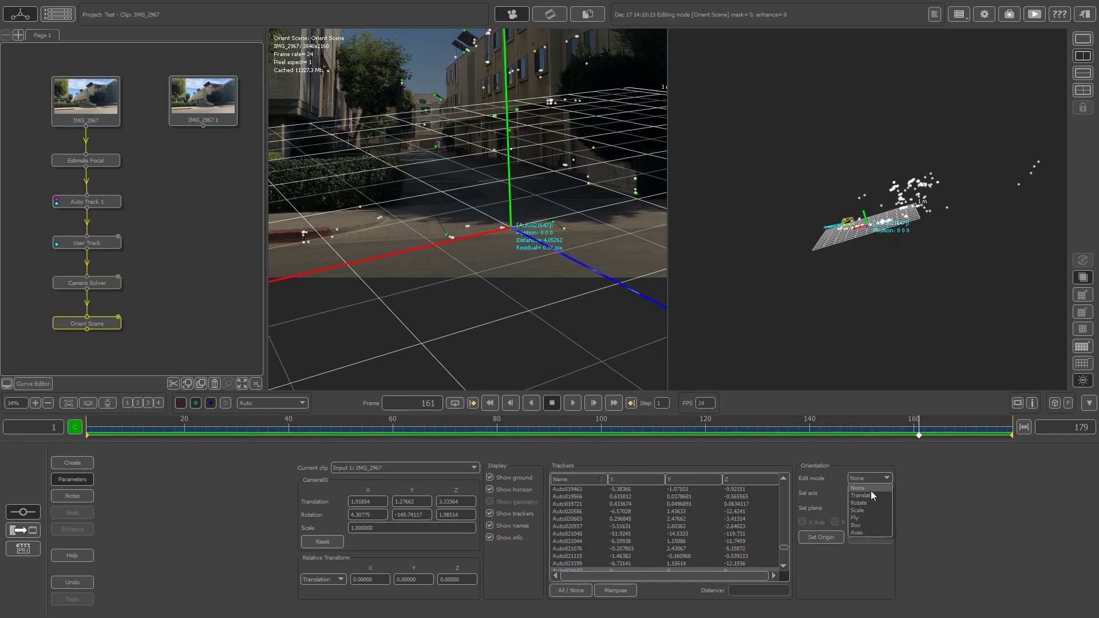
pyautogui.click(865, 503)
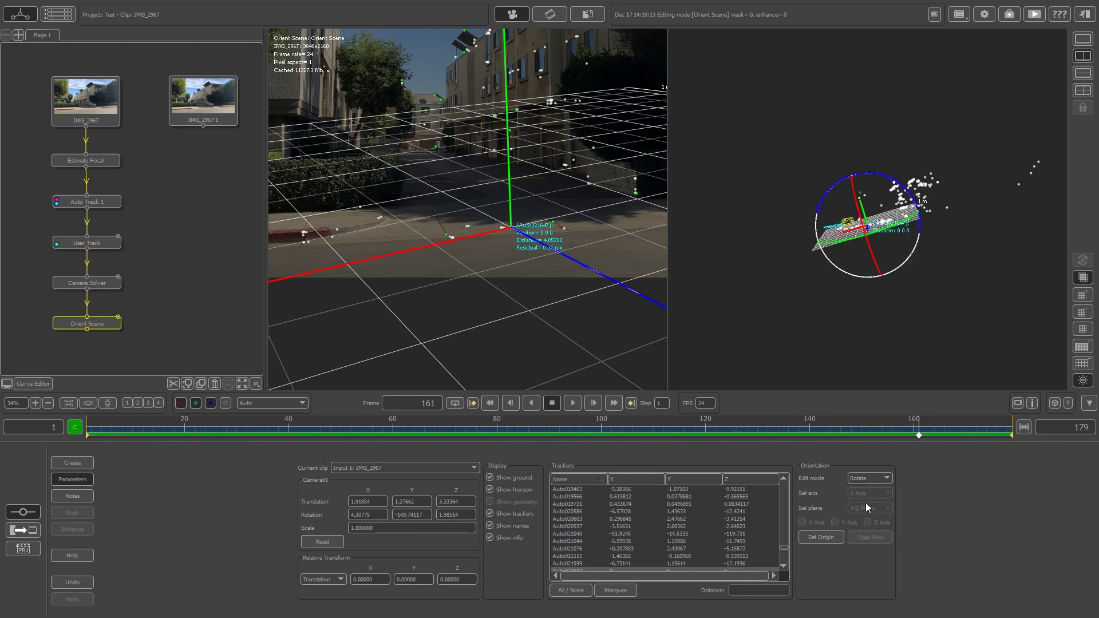
pyautogui.moveTo(956, 275); pyautogui.dragTo(810, 292)
pyautogui.moveTo(873, 173); pyautogui.dragTo(862, 174)
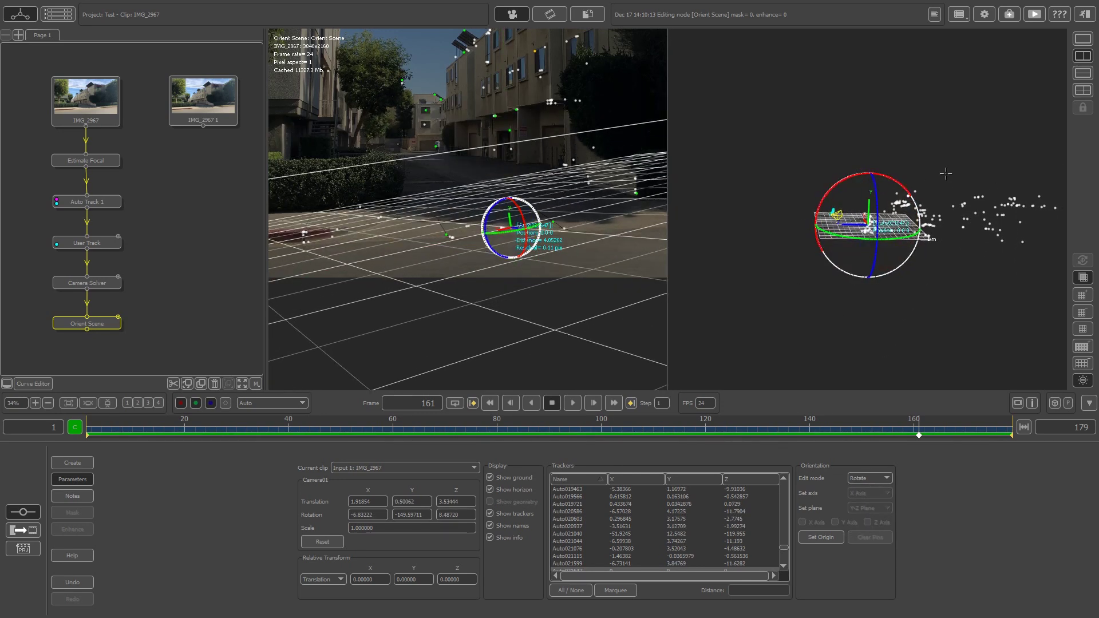
pyautogui.moveTo(946, 173); pyautogui.dragTo(979, 182)
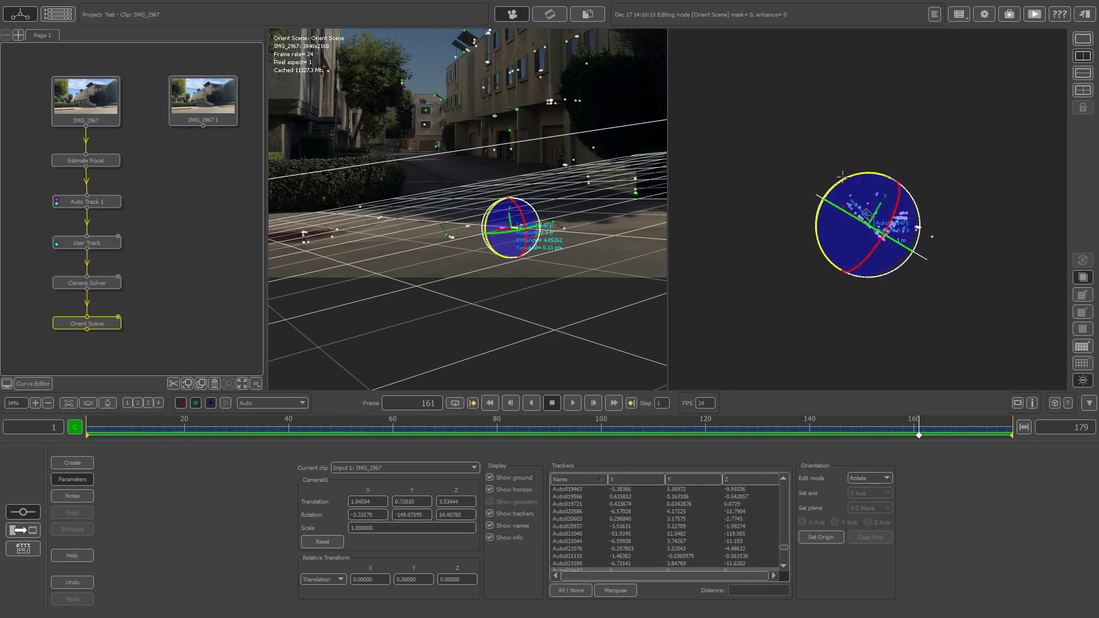
pyautogui.moveTo(842, 178); pyautogui.dragTo(954, 171)
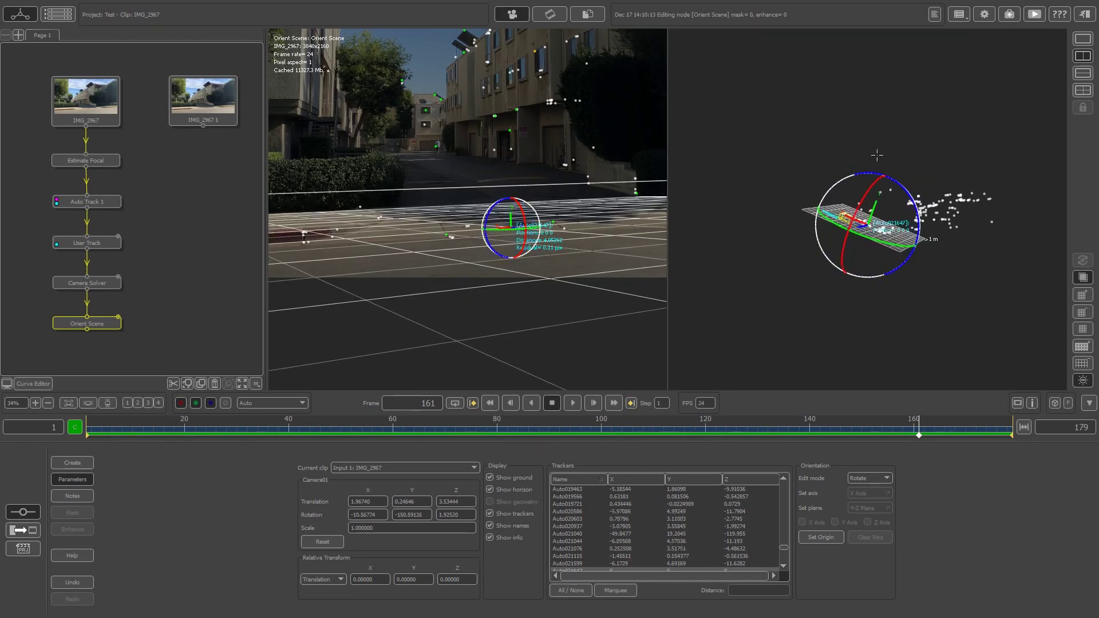
# Step: Rotate the scene about its Y and X axes to align the grid with the street and check it across the clip
pyautogui.moveTo(878, 155); pyautogui.dragTo(878, 186)
pyautogui.moveTo(840, 255); pyautogui.dragTo(880, 263)
pyautogui.moveTo(917, 314); pyautogui.dragTo(951, 300)
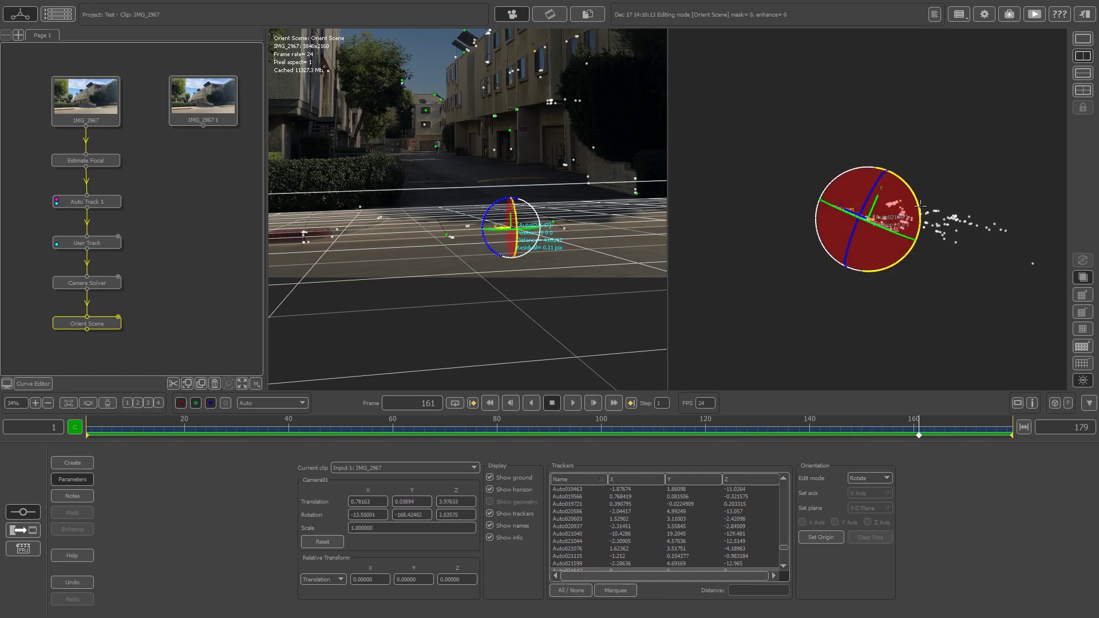
pyautogui.moveTo(919, 205); pyautogui.dragTo(915, 198)
pyautogui.click(1083, 38)
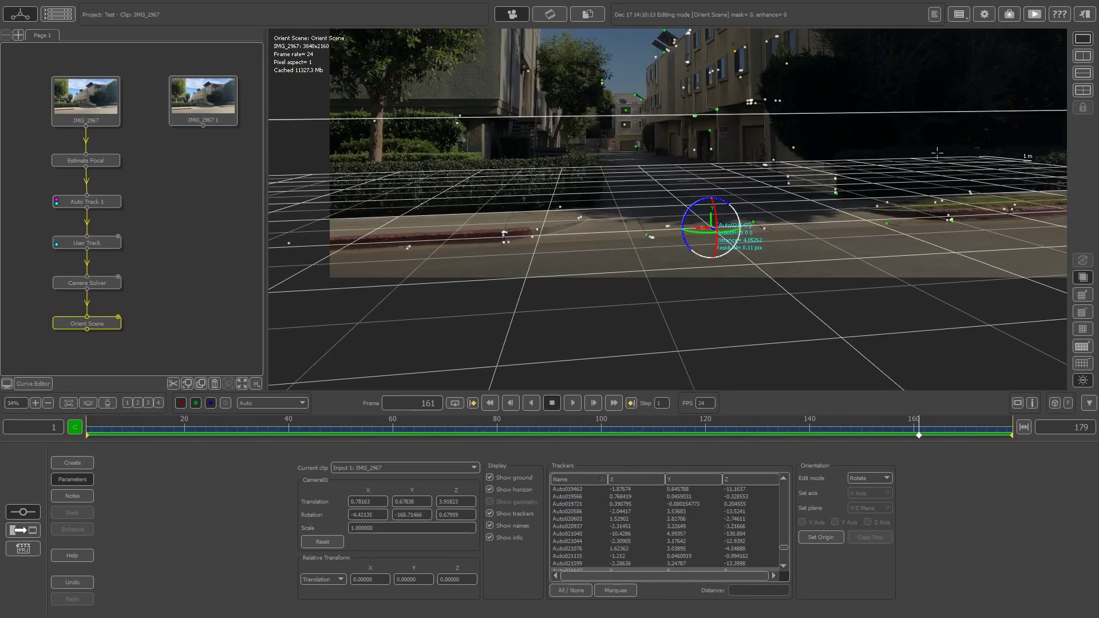
pyautogui.moveTo(470, 427); pyautogui.dragTo(856, 394)
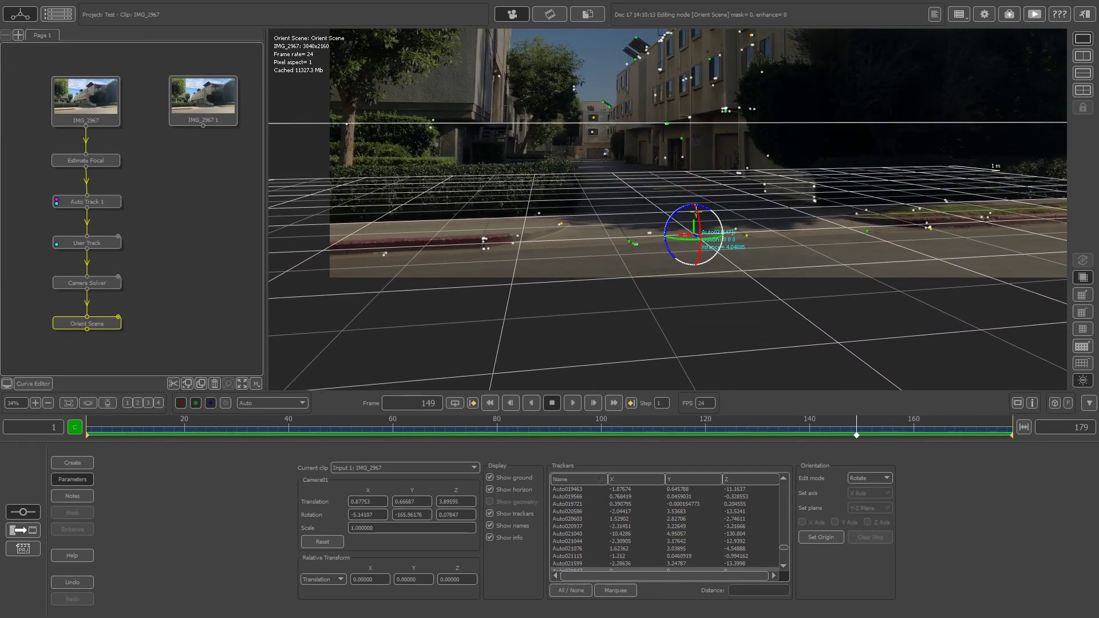
# Step: Set the edit mode to Fly, fine-tune the ground plane and horizon against the street, and scrub the clip to check them
pyautogui.click(1087, 55)
pyautogui.moveTo(941, 193); pyautogui.dragTo(946, 248)
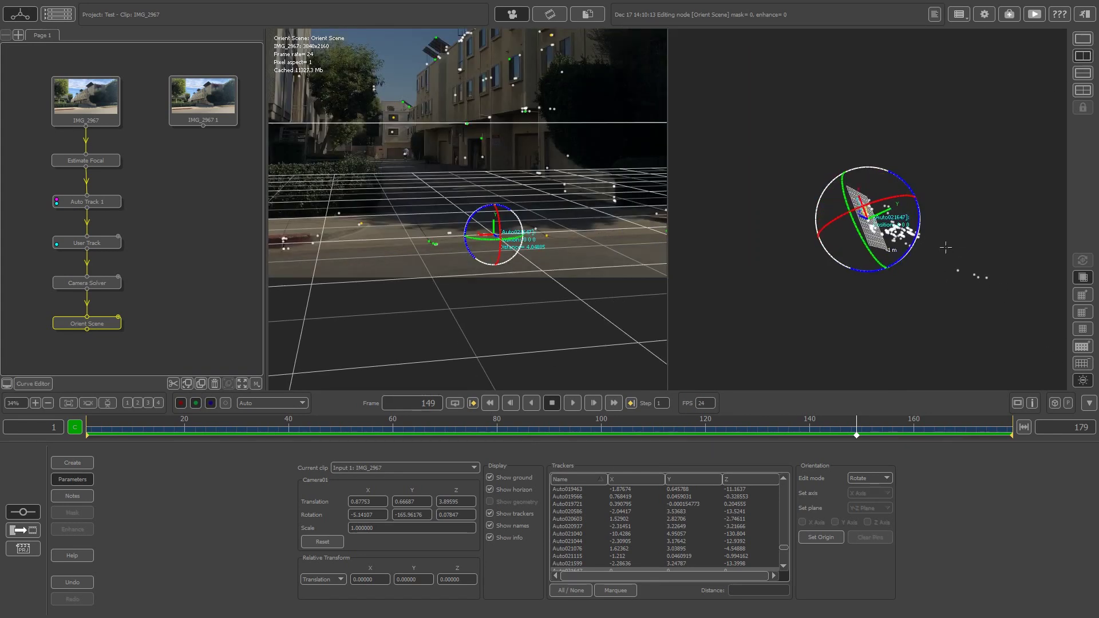
pyautogui.click(868, 479)
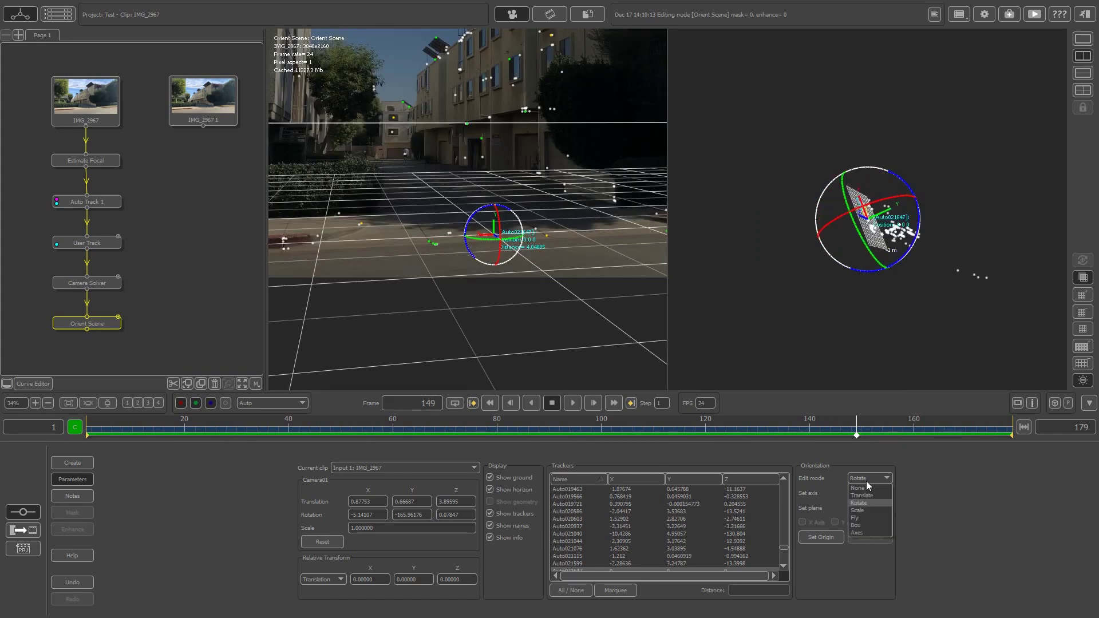
pyautogui.click(867, 520)
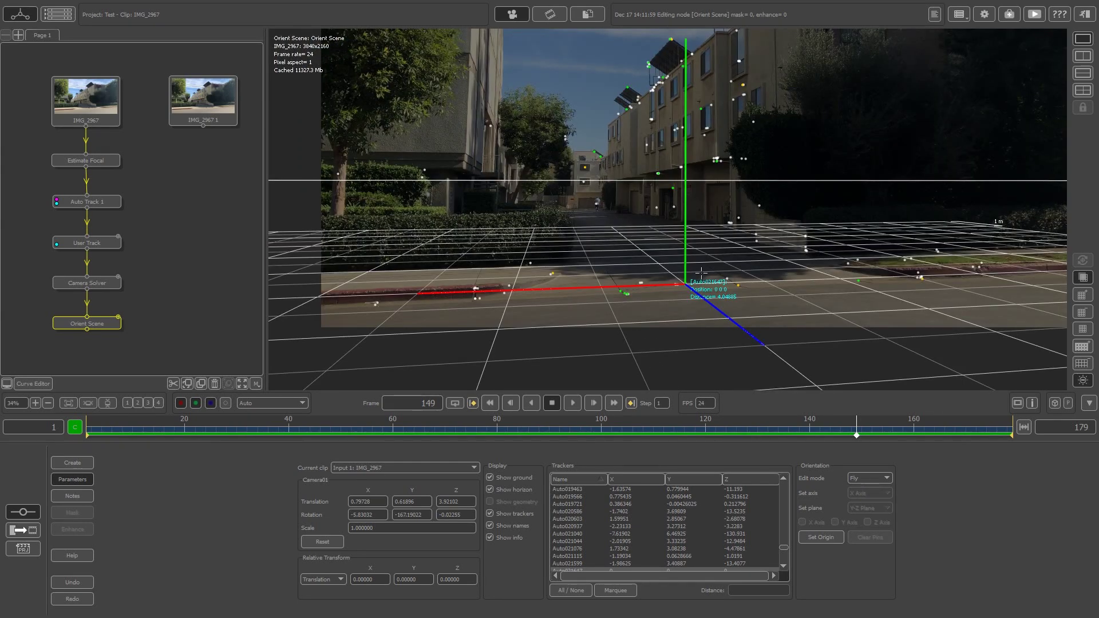
pyautogui.moveTo(701, 271); pyautogui.dragTo(700, 268)
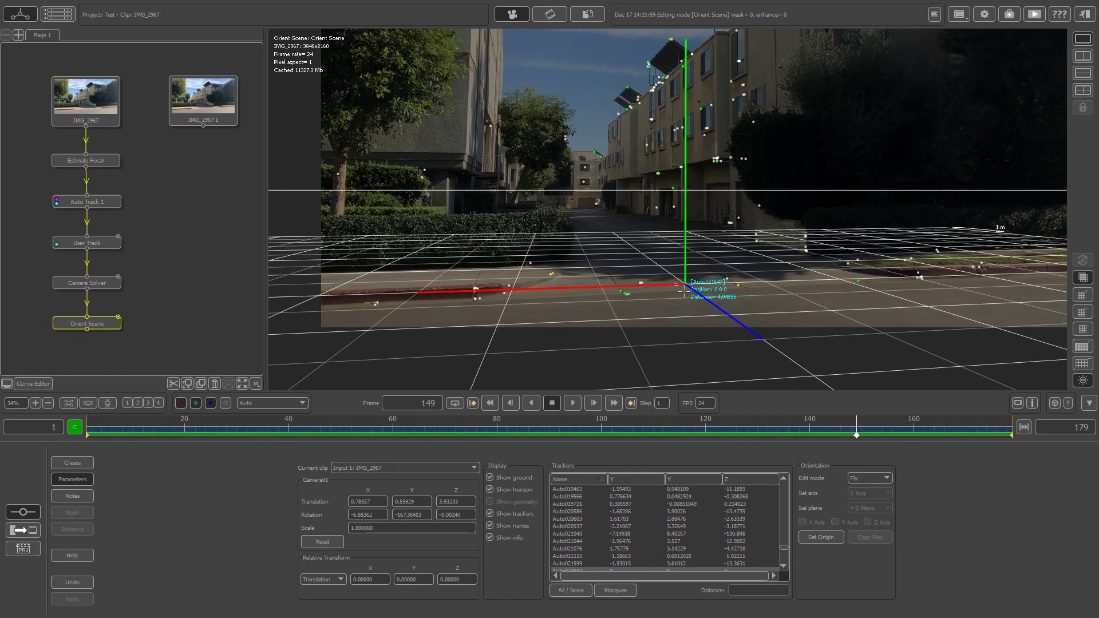
pyautogui.moveTo(708, 264)
pyautogui.mouseDown(button='middle')
pyautogui.moveTo(724, 240)
pyautogui.moveTo(686, 227)
pyautogui.moveTo(686, 262)
pyautogui.moveTo(706, 237)
pyautogui.moveTo(709, 286)
pyautogui.mouseUp(button='middle')
pyautogui.scroll(-8, 706, 236)
pyautogui.scroll(8, 706, 237)
pyautogui.scroll(1, 706, 236)
pyautogui.scroll(-6, 702, 252)
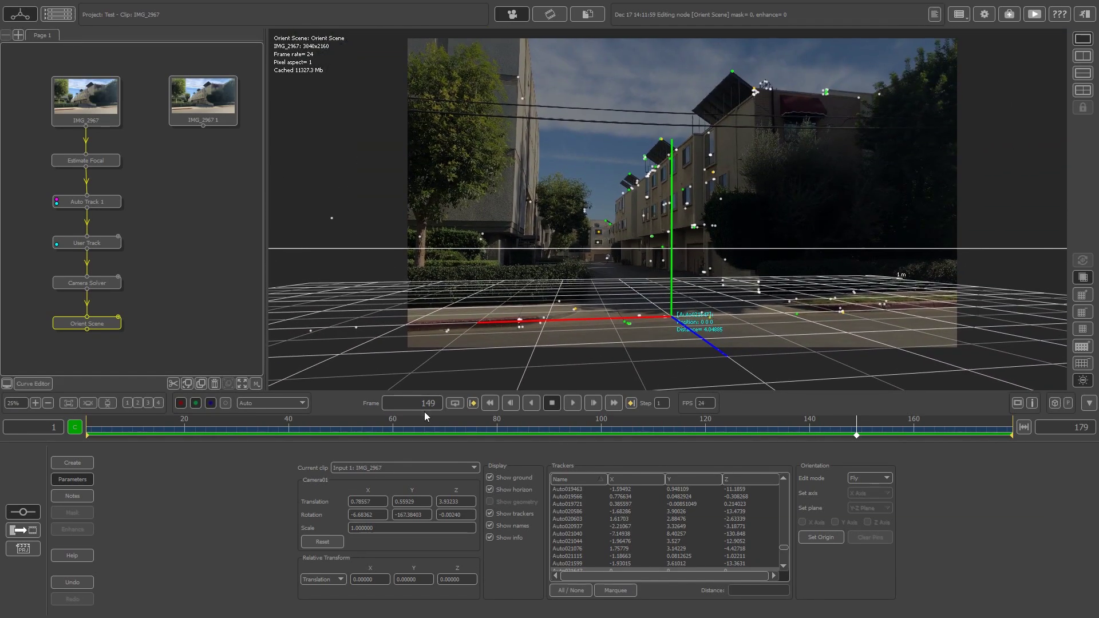
pyautogui.moveTo(424, 428); pyautogui.dragTo(624, 373)
# Step: Add a Test Object node below Orient Scene and link the Orient Scene output to it
pyautogui.moveTo(191, 277); pyautogui.dragTo(193, 251, button='middle')
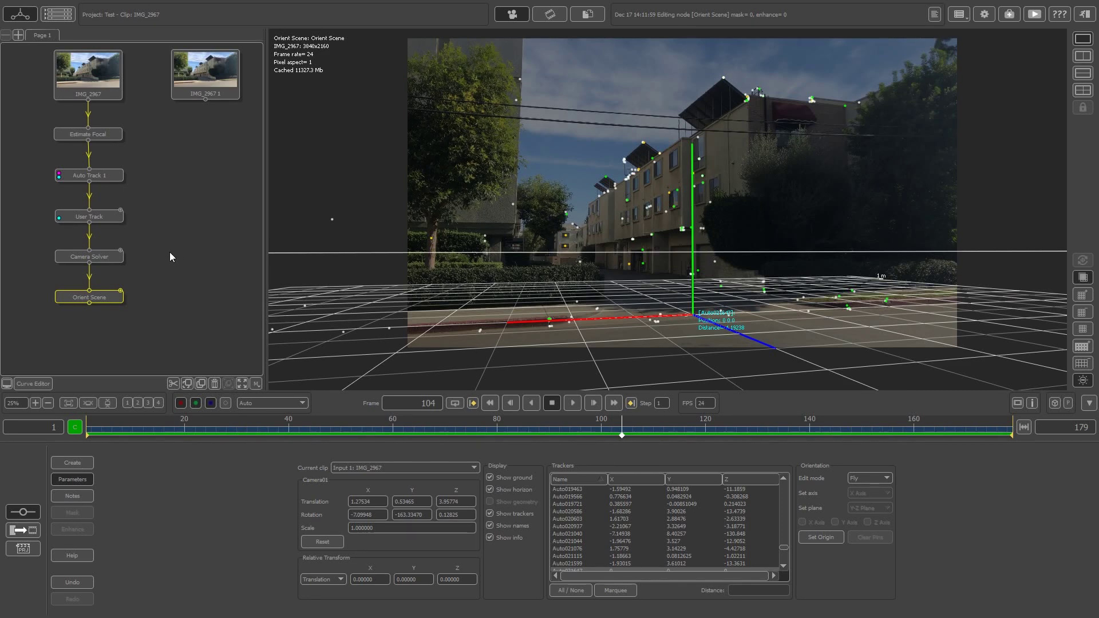
pyautogui.click(103, 297)
pyautogui.rightClick(103, 300)
pyautogui.click(139, 161)
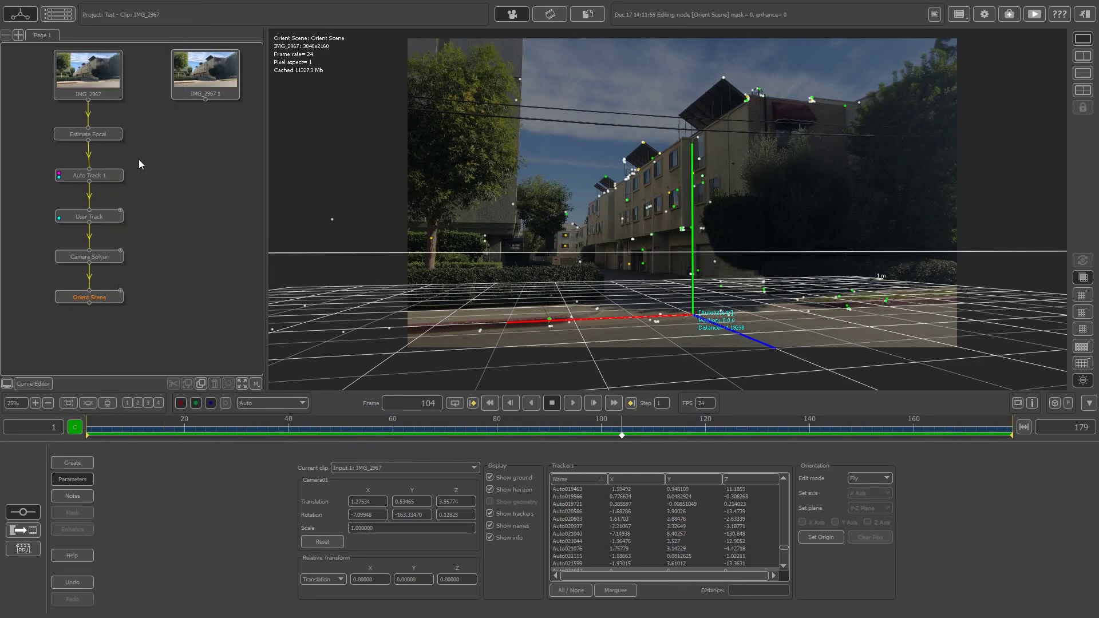
pyautogui.click(111, 339)
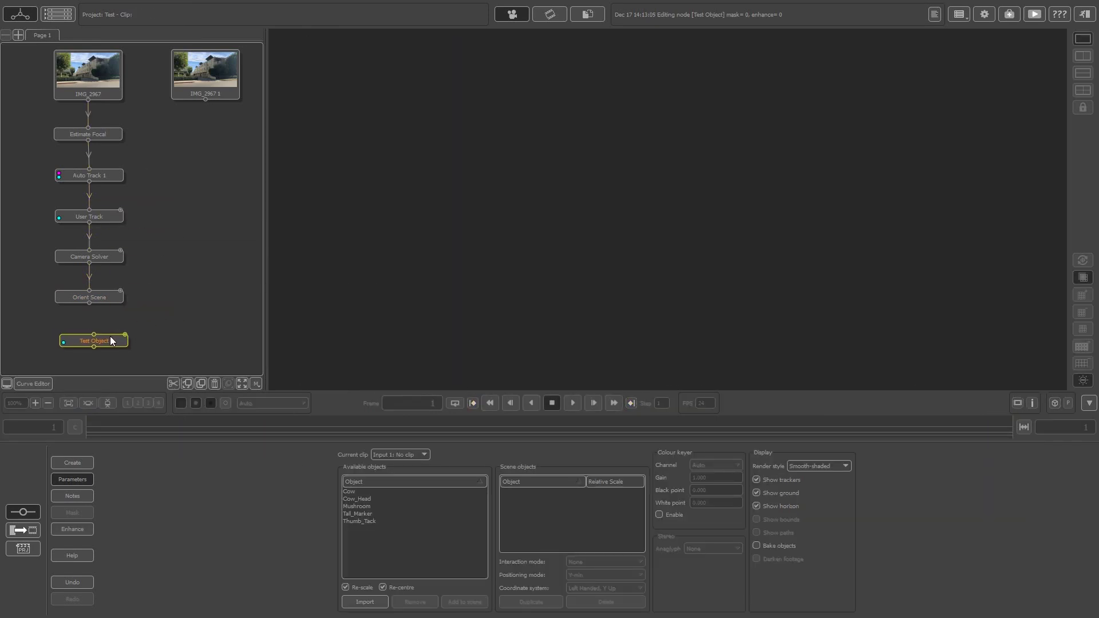
pyautogui.moveTo(89, 303); pyautogui.dragTo(94, 333)
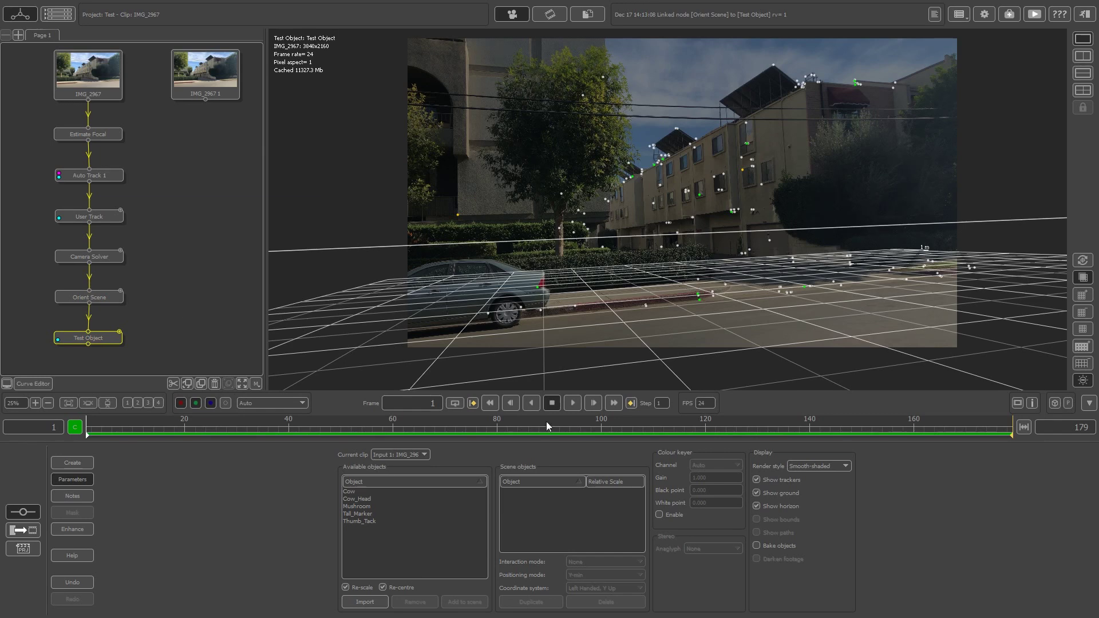
# Step: At frame 160, add a Thumb_Tack to the scene and place it at a ground tracker using Place at selected feature
pyautogui.moveTo(546, 421); pyautogui.dragTo(914, 426)
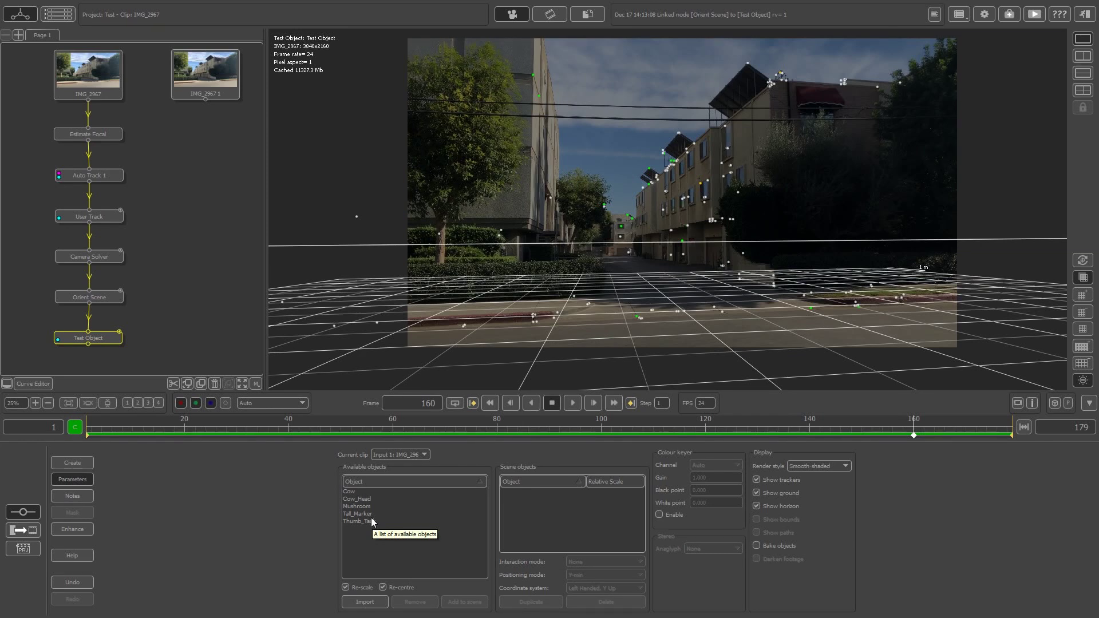
pyautogui.doubleClick(370, 521)
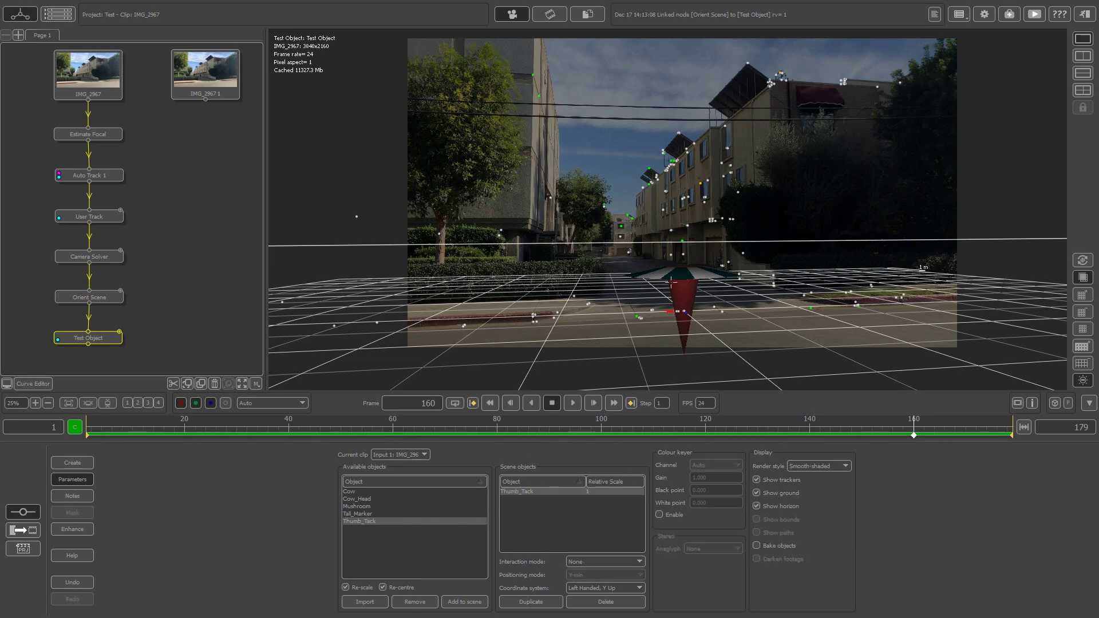
pyautogui.click(590, 565)
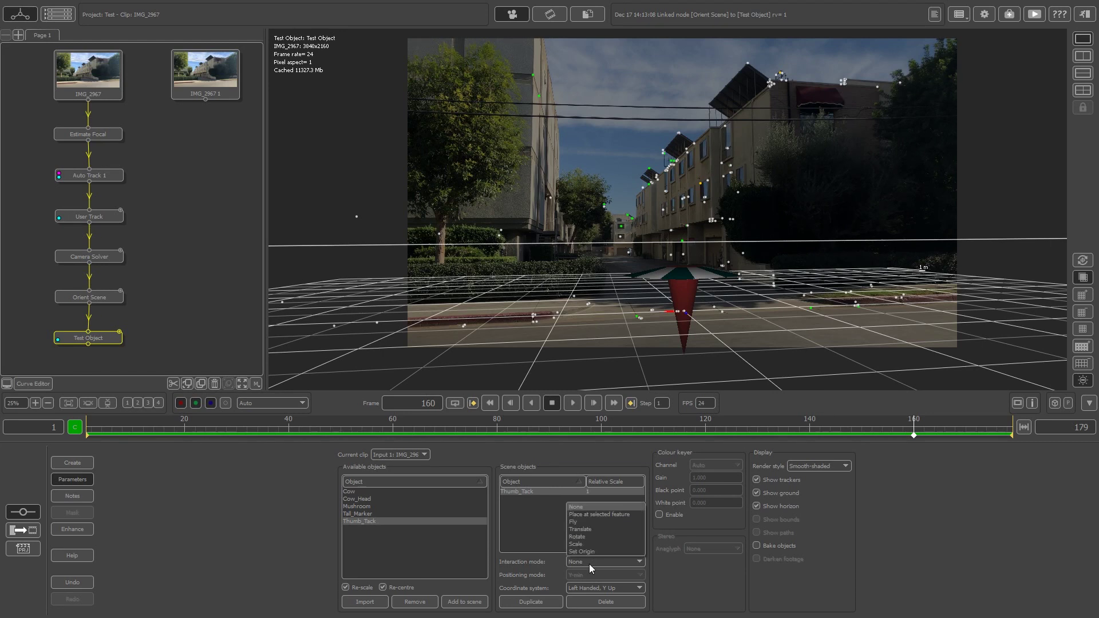
pyautogui.click(599, 514)
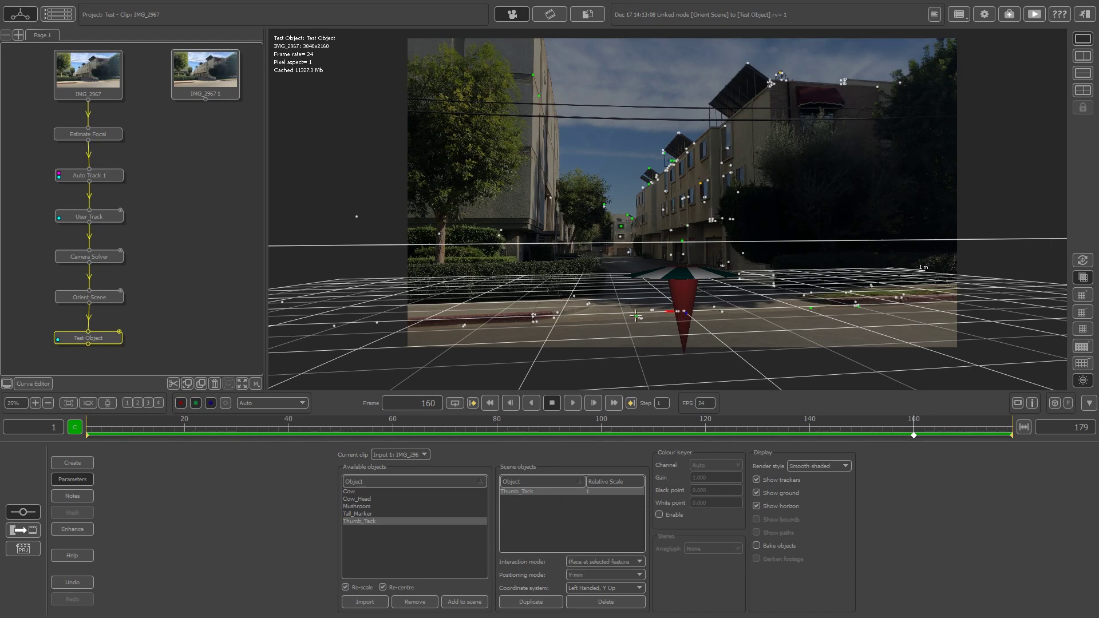
pyautogui.click(637, 316)
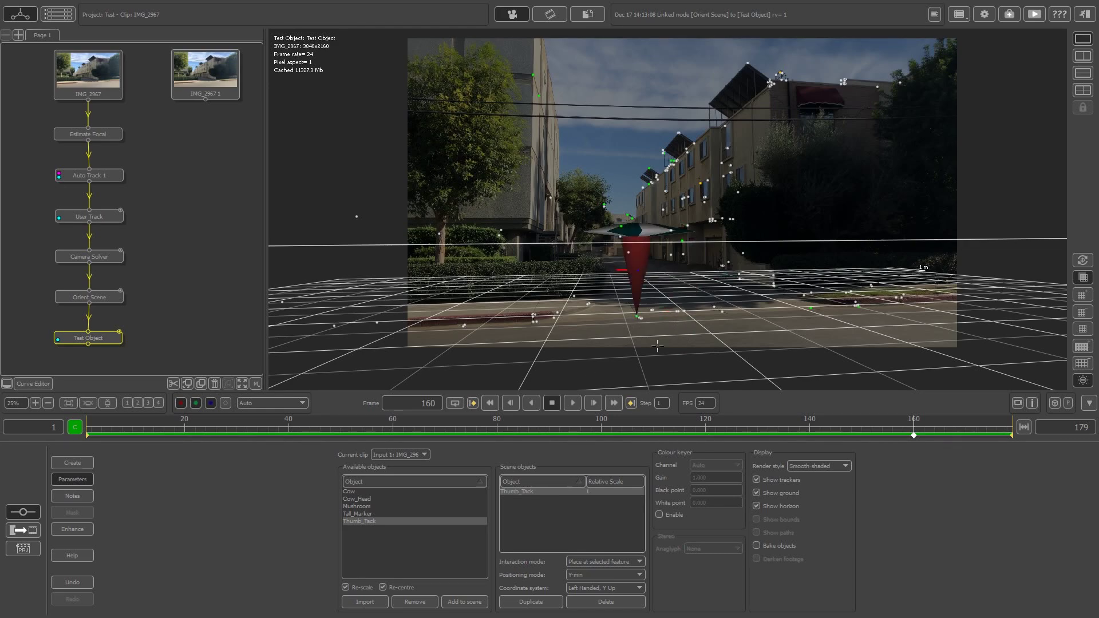
pyautogui.moveTo(616, 431); pyautogui.dragTo(805, 421)
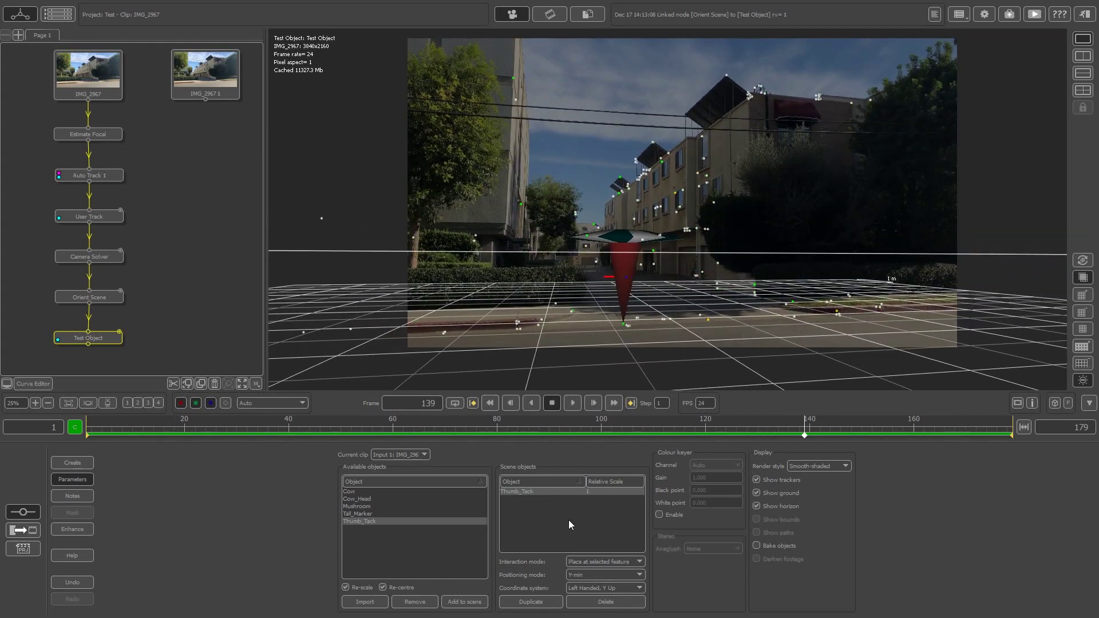
# Step: Duplicate the thumb tack twice, placing one copy on the rooftop corner tracker and one on the distant building at the alley's end
pyautogui.click(546, 602)
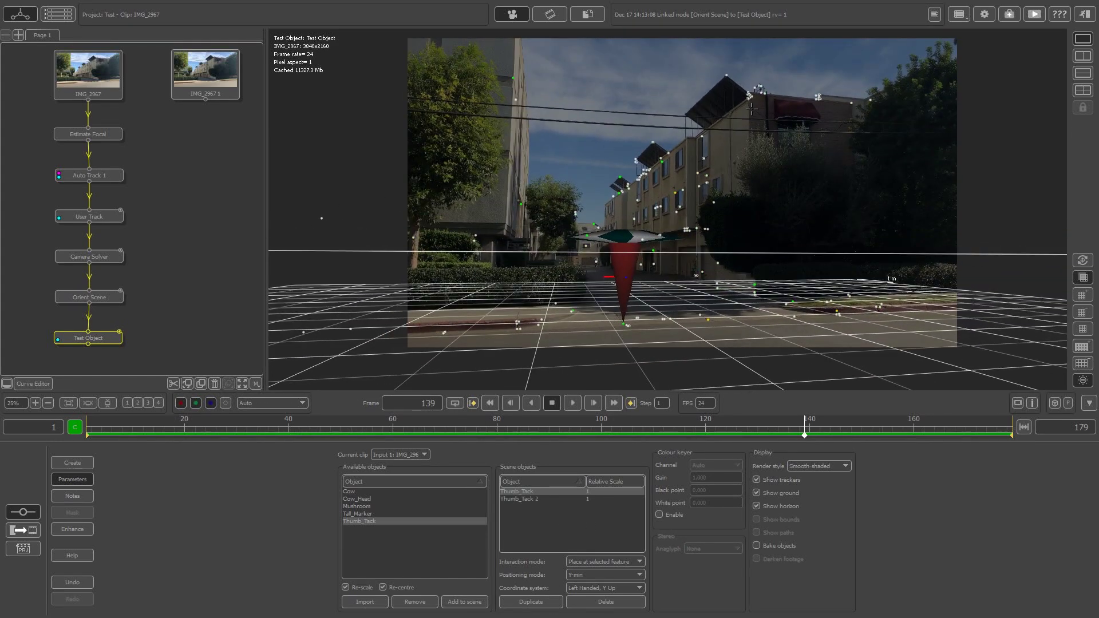
pyautogui.click(726, 74)
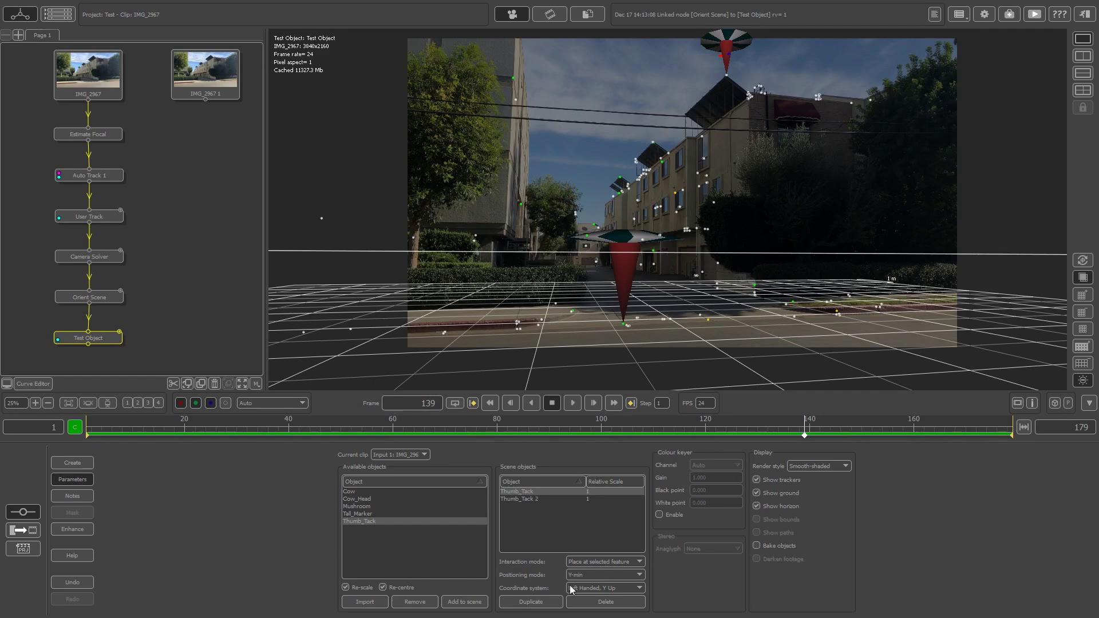
pyautogui.click(539, 605)
pyautogui.scroll(8, 586, 263)
pyautogui.scroll(5, 585, 263)
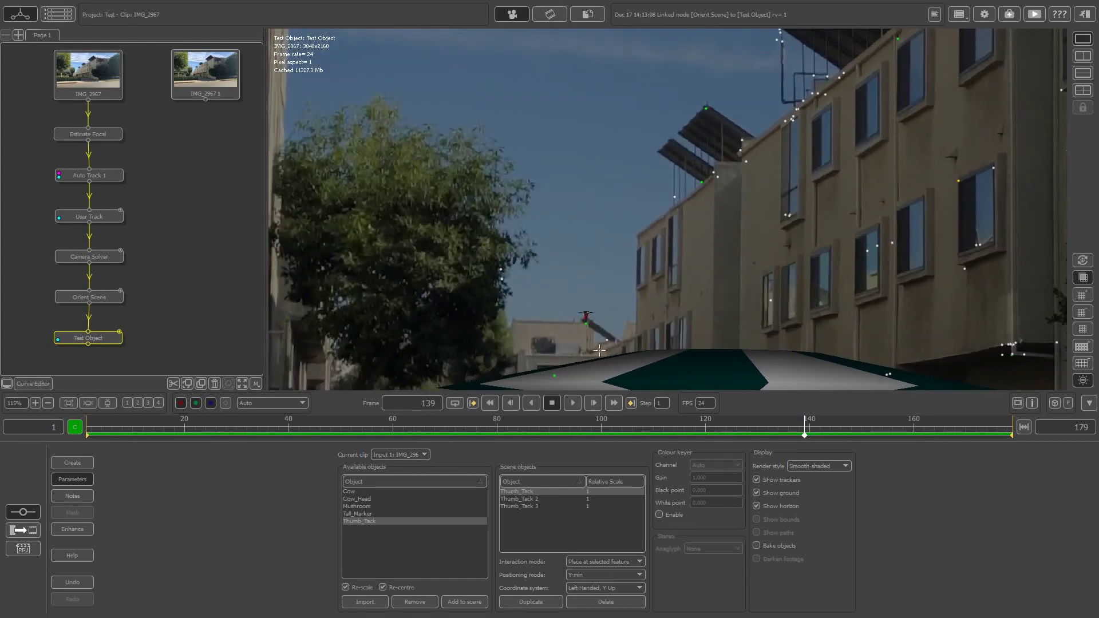
# Step: Duplicate the thumb tack once more and place the copy on the tracker at the far rooftop's solar panels
pyautogui.scroll(-14, 576, 186)
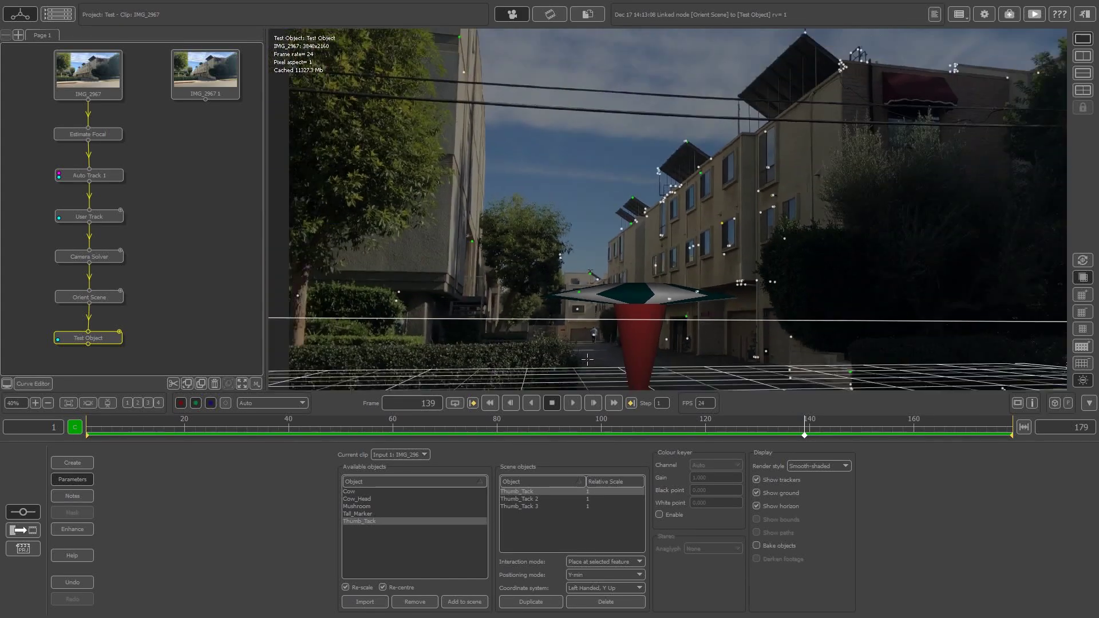
pyautogui.scroll(2, 615, 233)
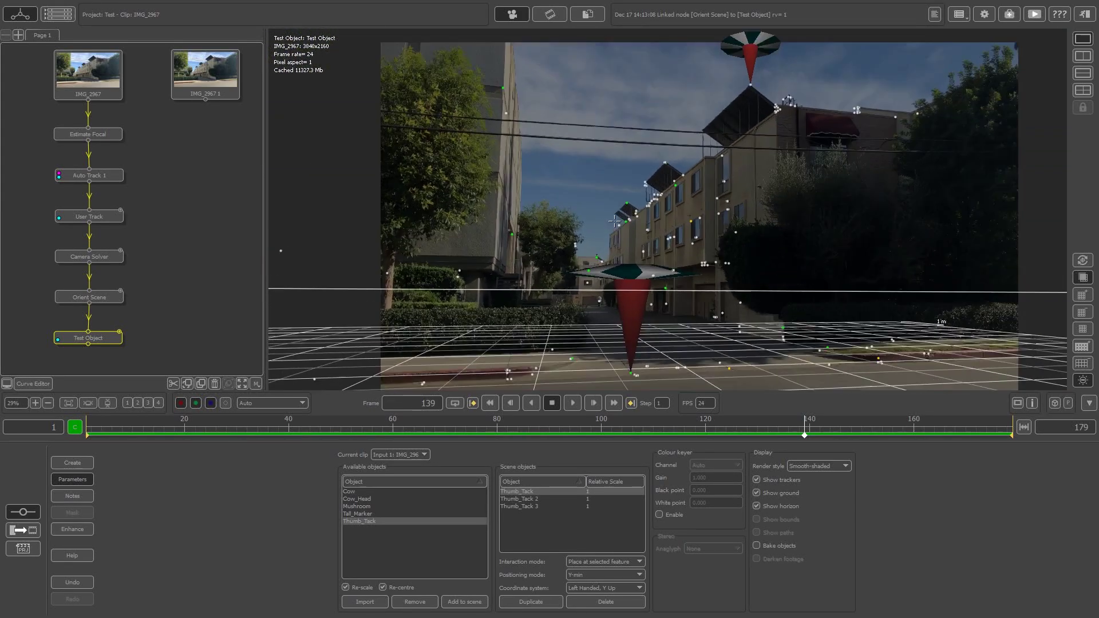
pyautogui.click(540, 606)
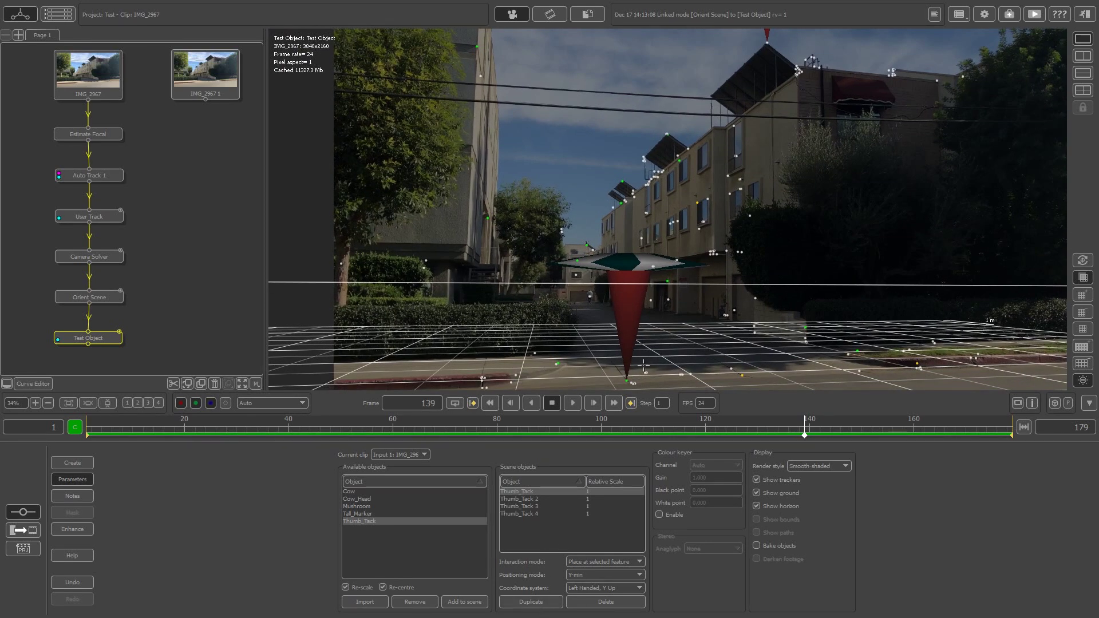
pyautogui.click(623, 181)
# Step: Scrub back and forth through the clip to check that the thumb tacks stay locked to their trackers
pyautogui.moveTo(462, 424); pyautogui.dragTo(425, 427)
pyautogui.scroll(-3, 653, 220)
pyautogui.moveTo(653, 221); pyautogui.dragTo(632, 256, button='middle')
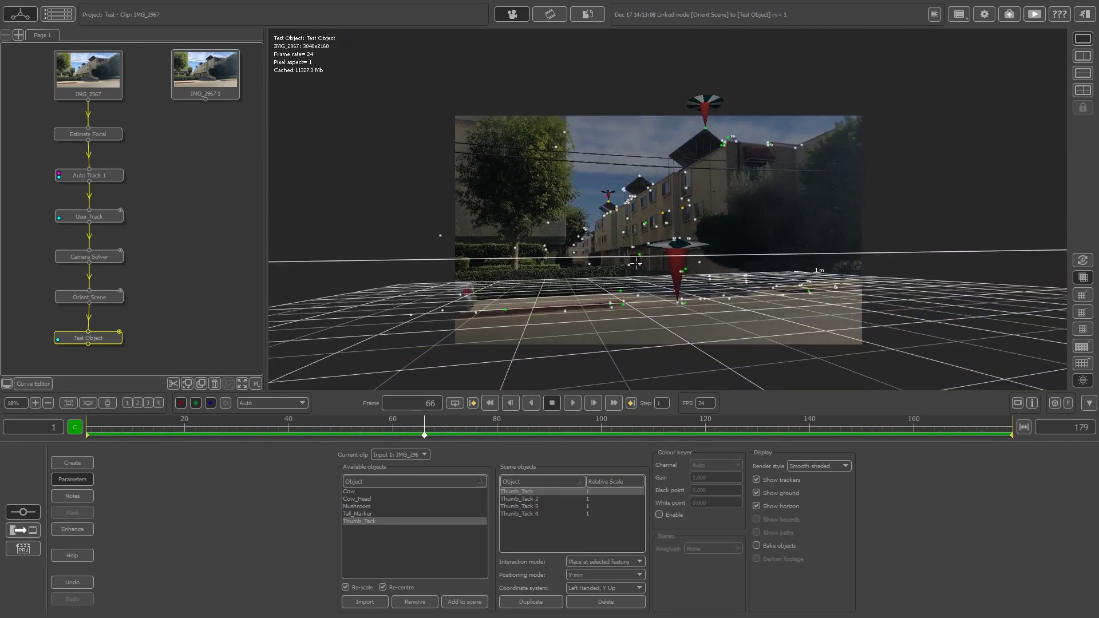
pyautogui.scroll(1, 631, 256)
pyautogui.scroll(3, 633, 251)
pyautogui.scroll(-2, 634, 252)
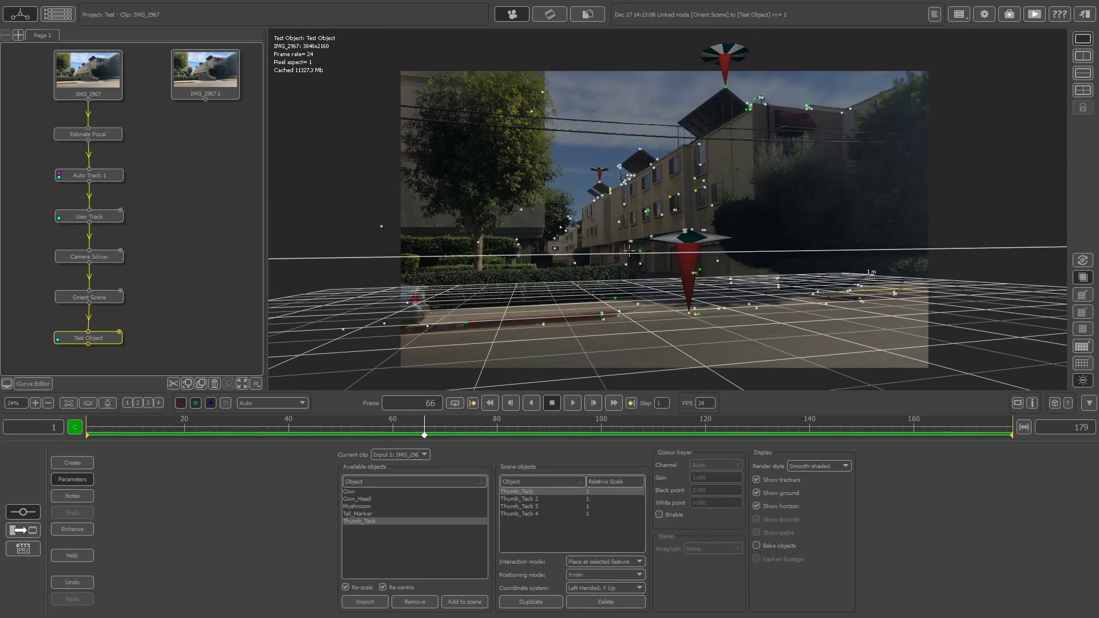
pyautogui.moveTo(700, 248); pyautogui.dragTo(669, 252, button='middle')
pyautogui.moveTo(447, 427); pyautogui.dragTo(675, 410)
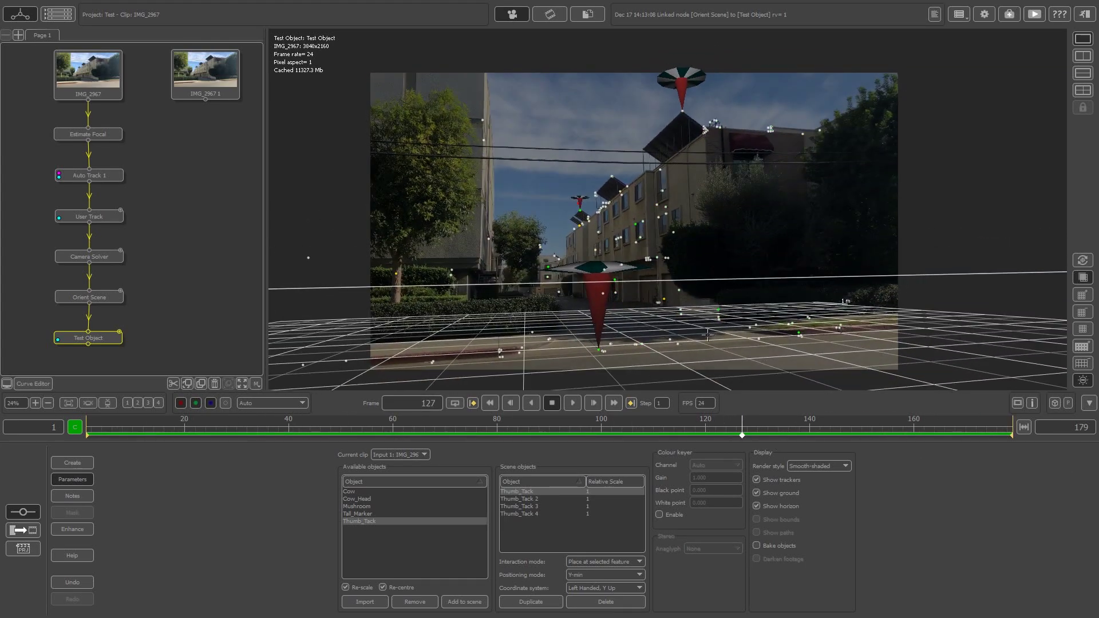
pyautogui.moveTo(575, 427); pyautogui.dragTo(310, 404)
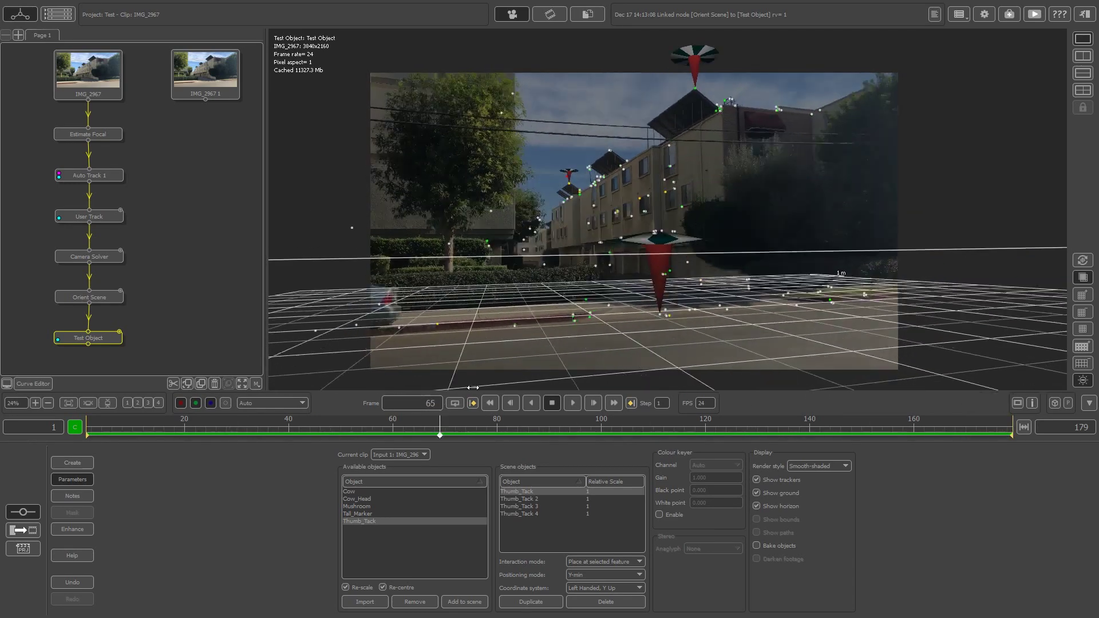
# Step: Detach the Test Object node from Orient Scene and add an Image Modelling node below Orient Scene instead
pyautogui.moveTo(212, 297); pyautogui.dragTo(217, 232, button='middle')
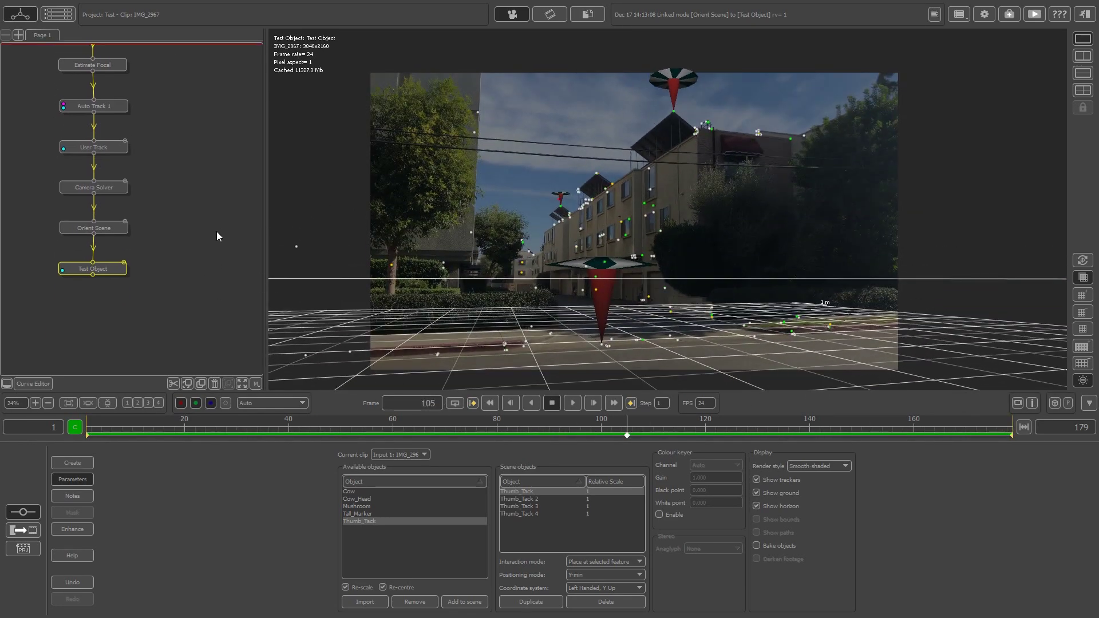
pyautogui.scroll(3, 570, 274)
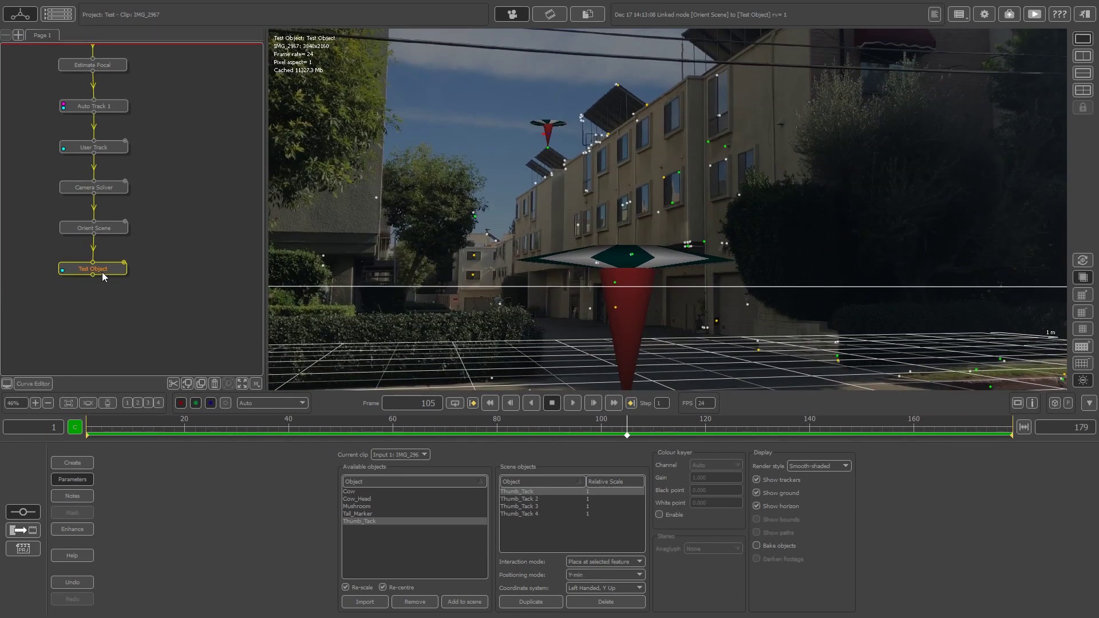
pyautogui.moveTo(102, 273); pyautogui.dragTo(205, 263)
pyautogui.click(102, 232)
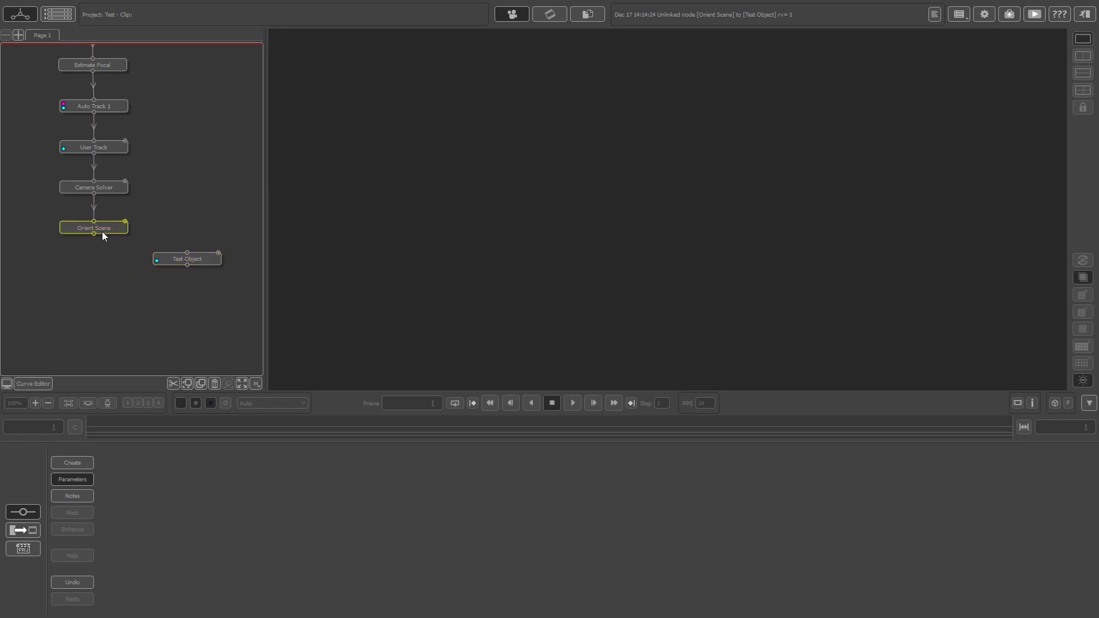
pyautogui.rightClick(102, 232)
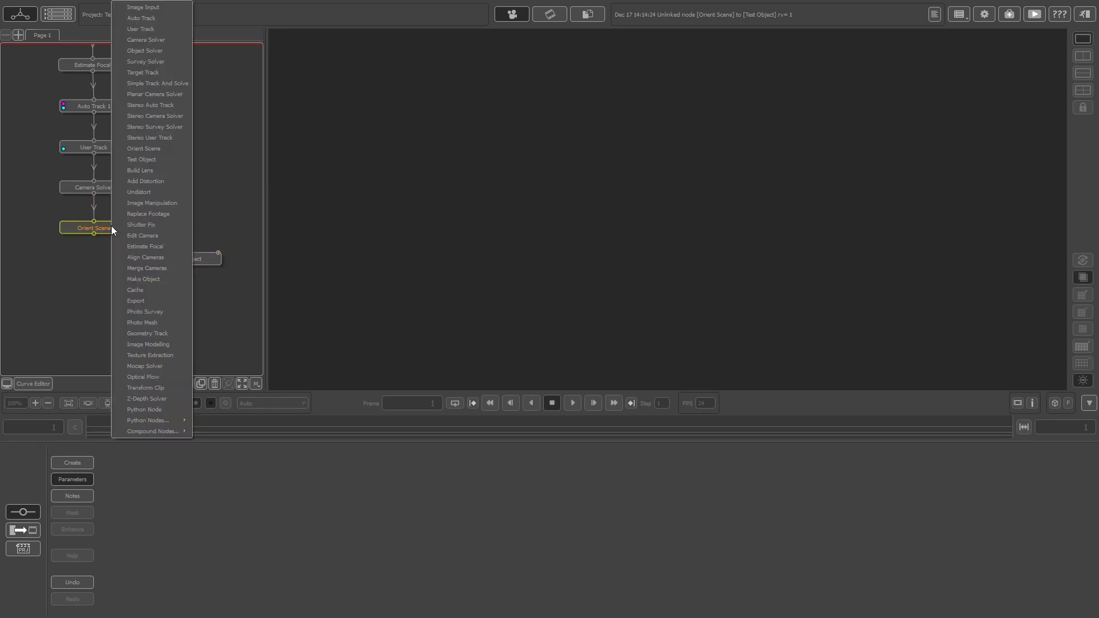
pyautogui.click(153, 345)
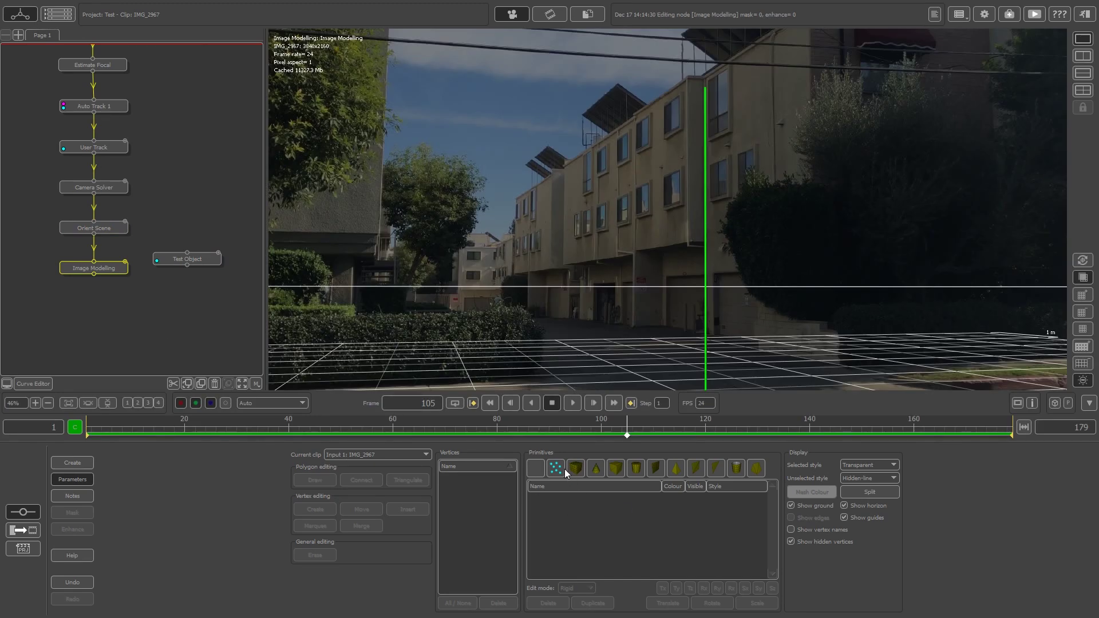
# Step: Load the CameraGroup trackers into the Image Modelling node as a point cloud primitive
pyautogui.scroll(-2, 587, 219)
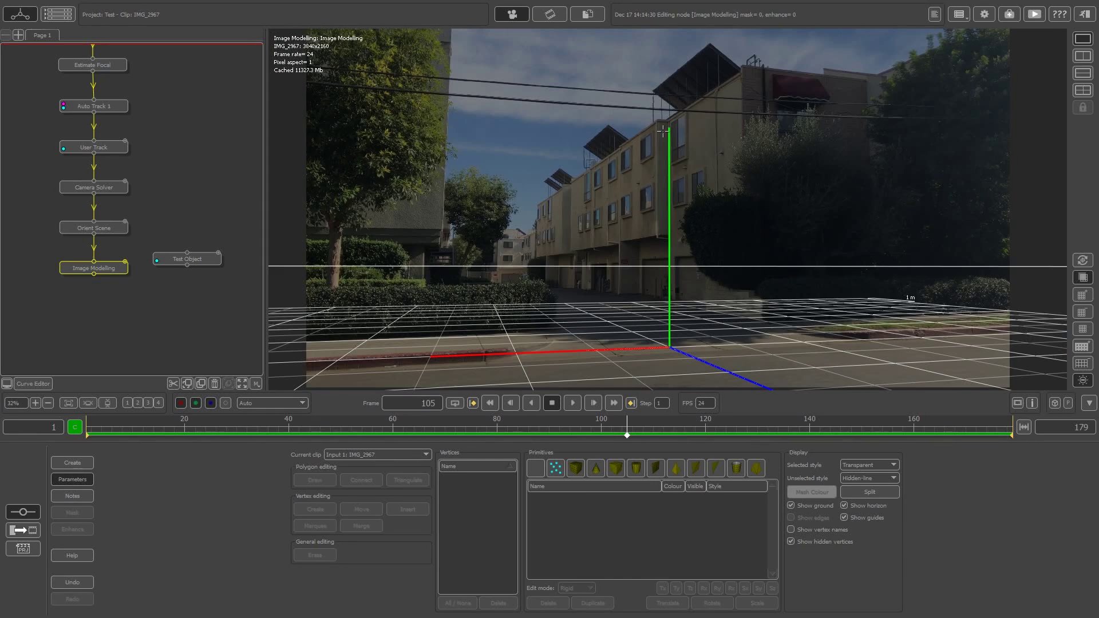
pyautogui.scroll(3, 618, 220)
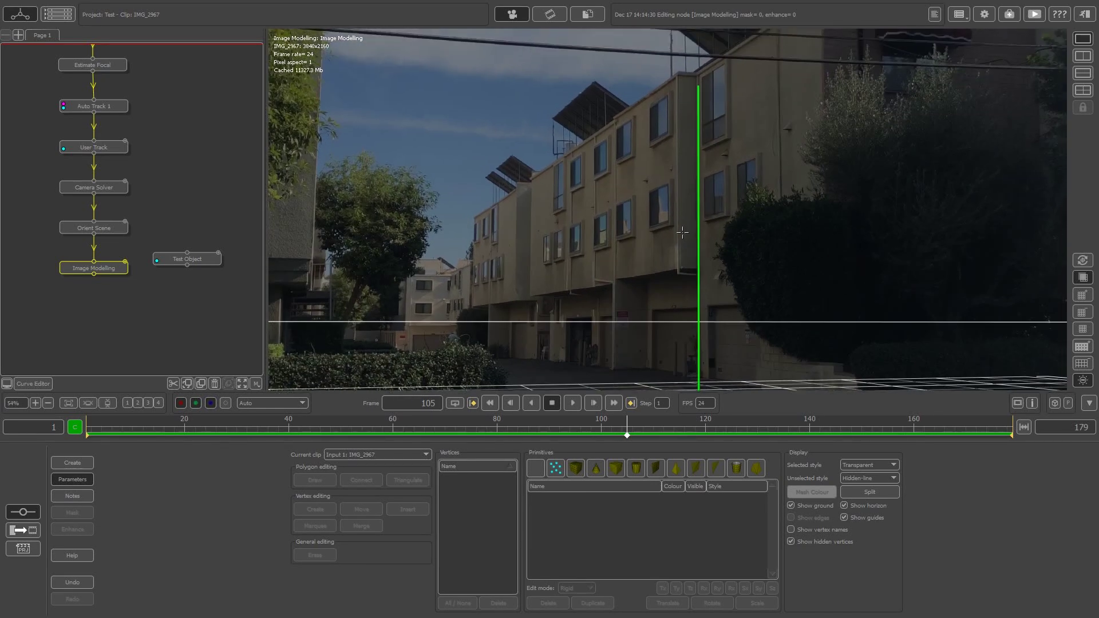
pyautogui.moveTo(689, 217); pyautogui.dragTo(679, 240, button='middle')
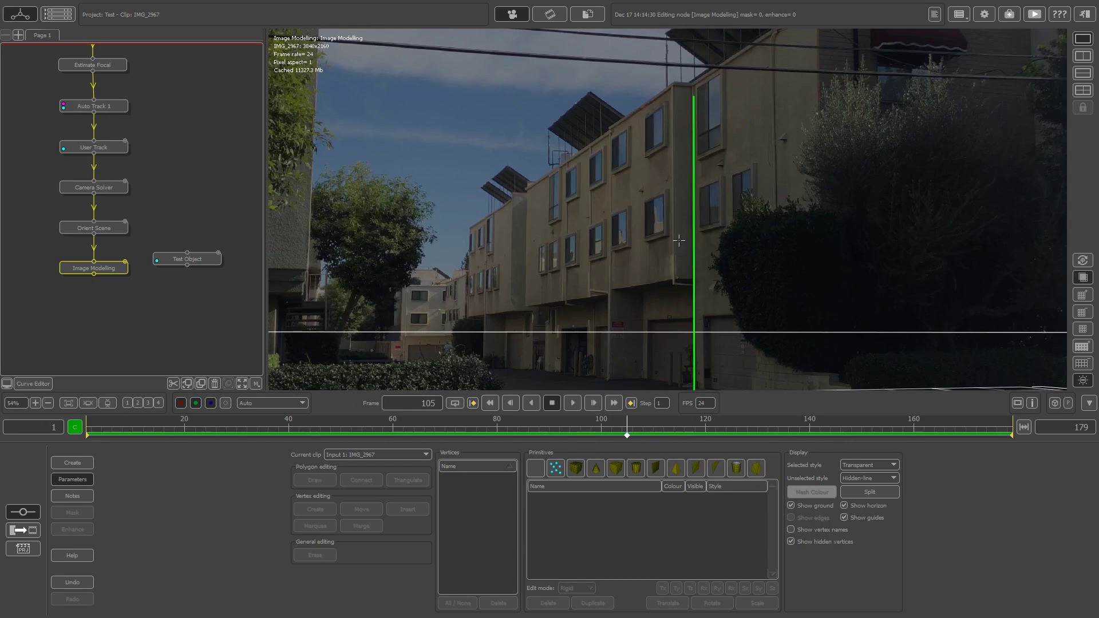
pyautogui.click(555, 469)
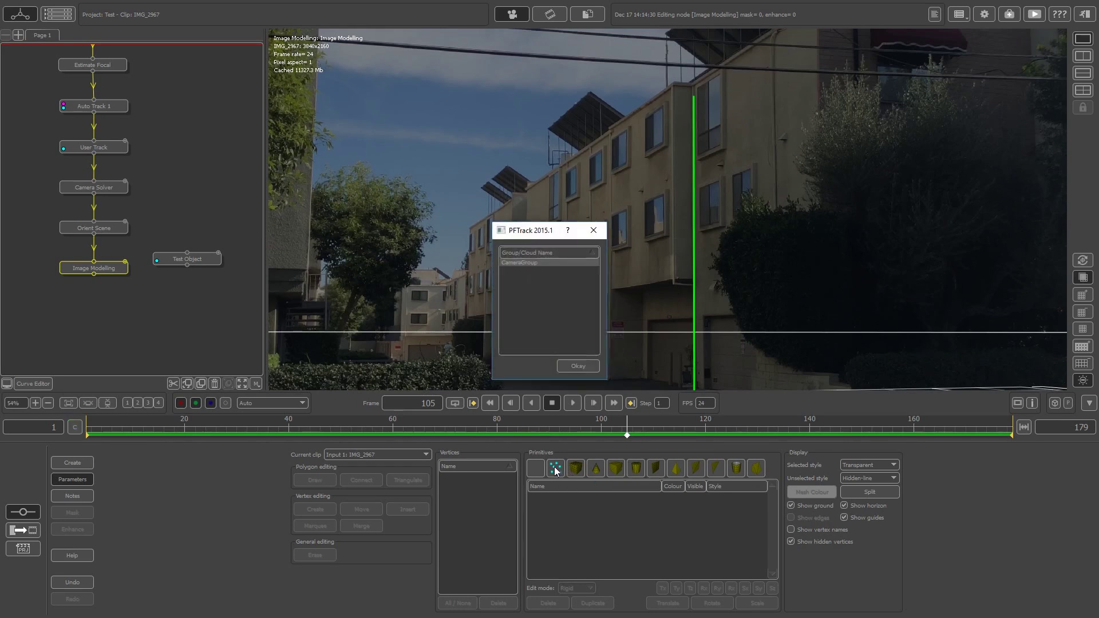
pyautogui.click(576, 368)
pyautogui.scroll(2, 602, 197)
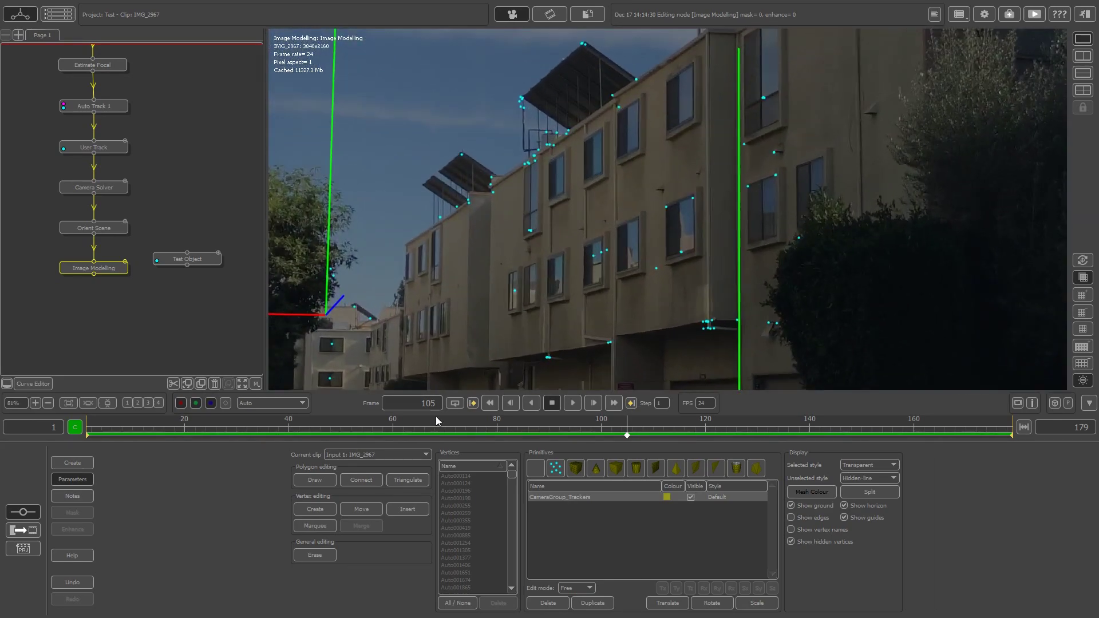
# Step: Draw a closed polygon through the tracker points on the alley building's windowed facade
pyautogui.click(313, 482)
pyautogui.click(619, 106)
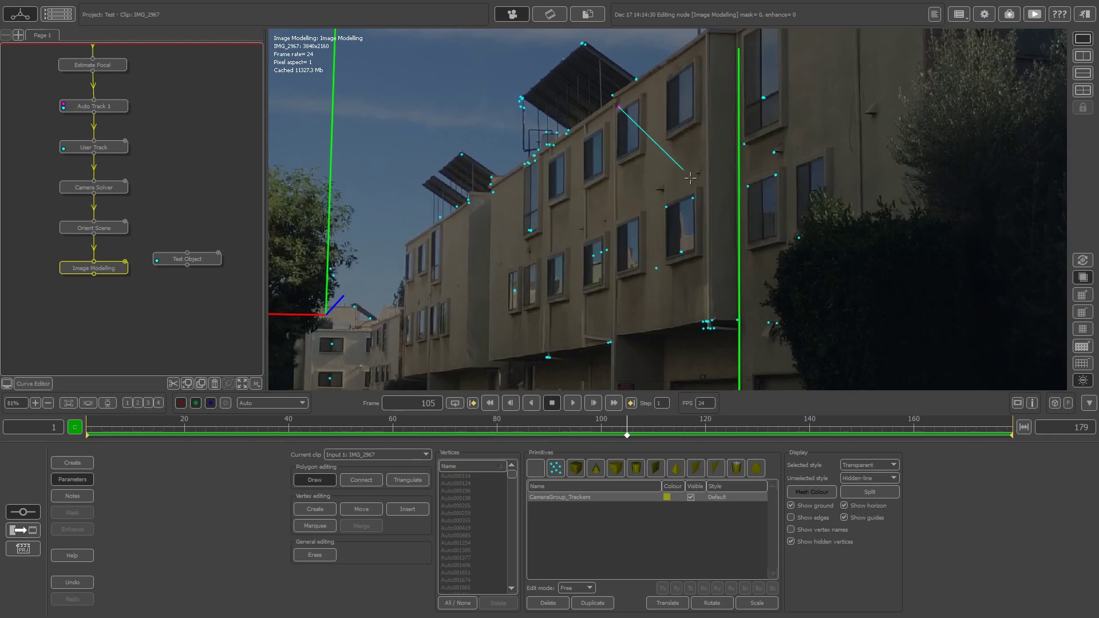
pyautogui.click(692, 197)
pyautogui.click(681, 252)
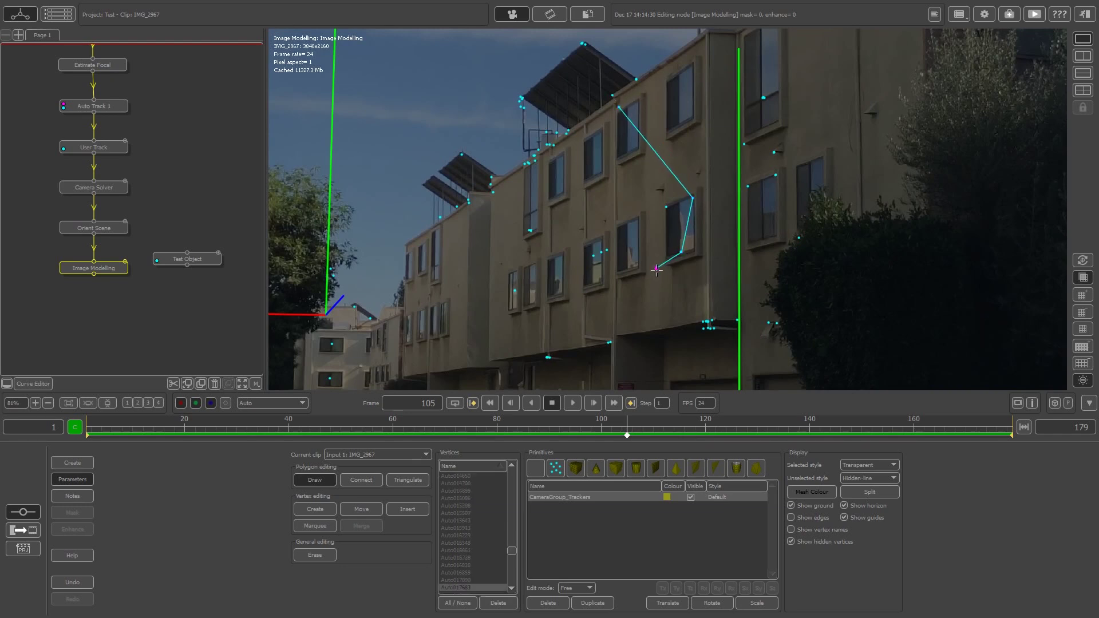
pyautogui.click(656, 268)
pyautogui.click(610, 343)
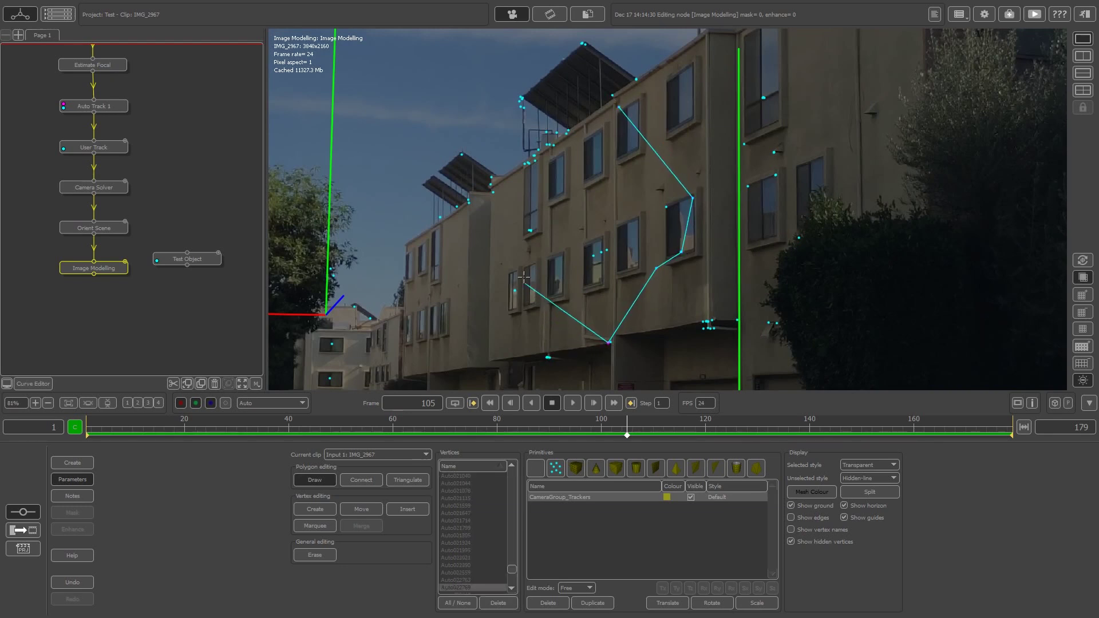
pyautogui.click(531, 231)
pyautogui.click(529, 163)
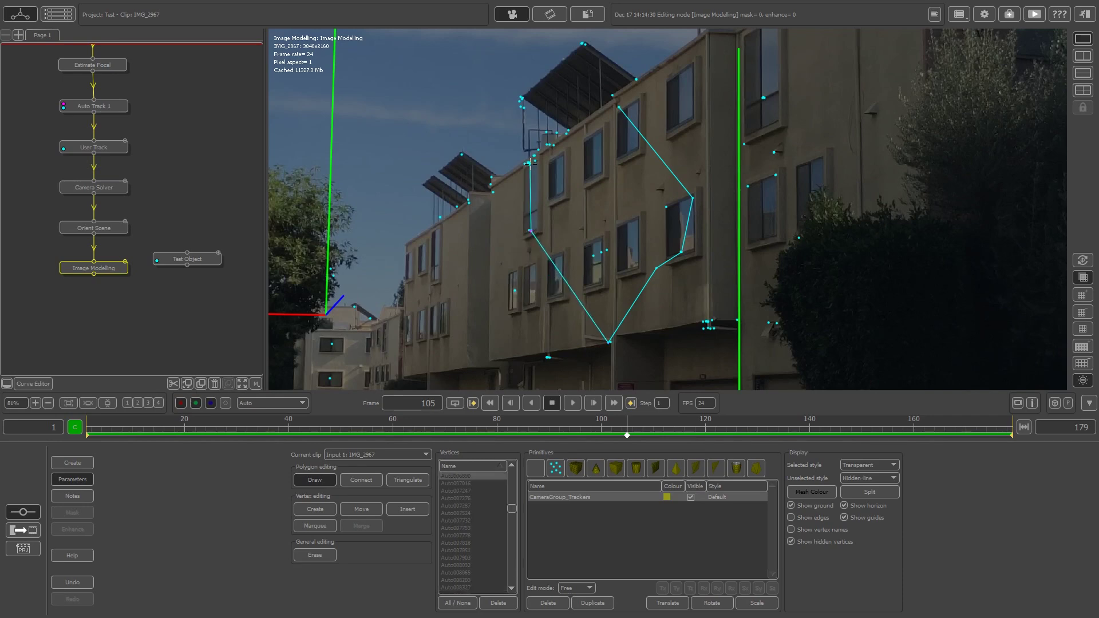
pyautogui.click(568, 132)
pyautogui.click(618, 106)
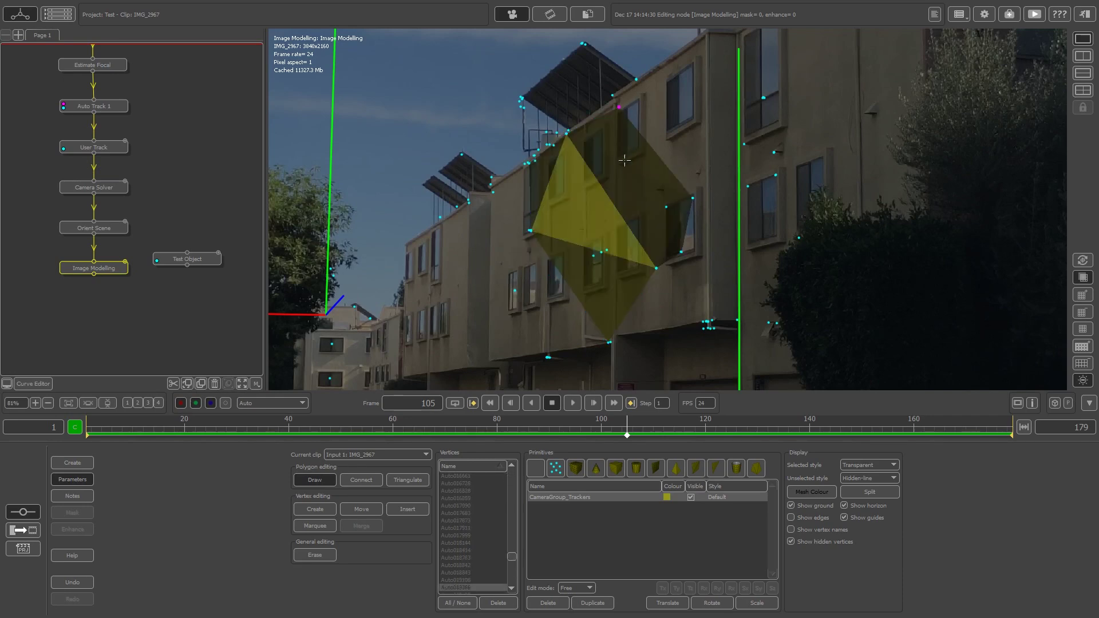
# Step: Split the view in two and inspect the drawn polygon against the tracker cloud in the 3D perspective
pyautogui.scroll(-5, 838, 129)
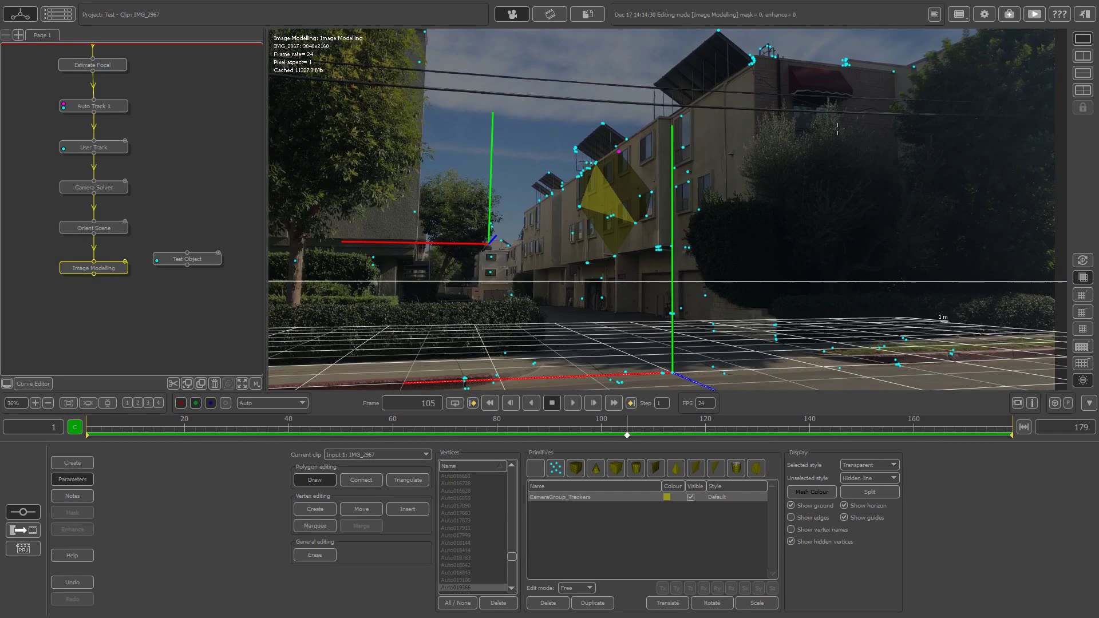
pyautogui.click(1083, 56)
pyautogui.moveTo(945, 235); pyautogui.dragTo(951, 286, button='middle')
pyautogui.scroll(5, 954, 252)
pyautogui.moveTo(953, 229); pyautogui.dragTo(941, 183, button='middle')
pyautogui.scroll(5, 964, 177)
pyautogui.scroll(-3, 896, 185)
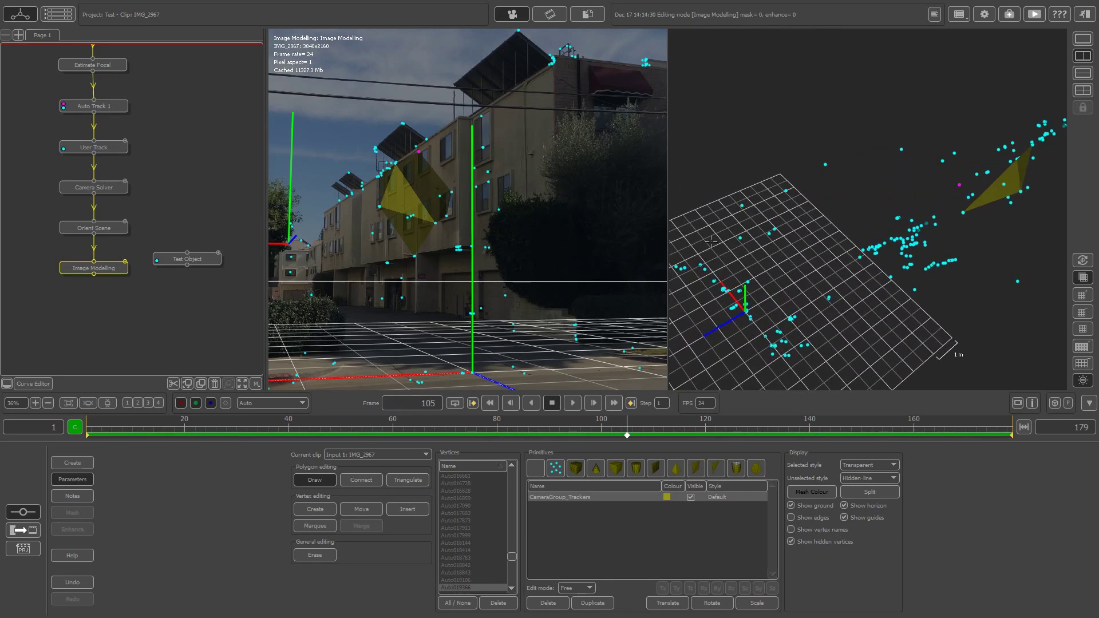
# Step: Delete the CameraGroup_Trackers primitive and return to the single camera view
pyautogui.click(552, 518)
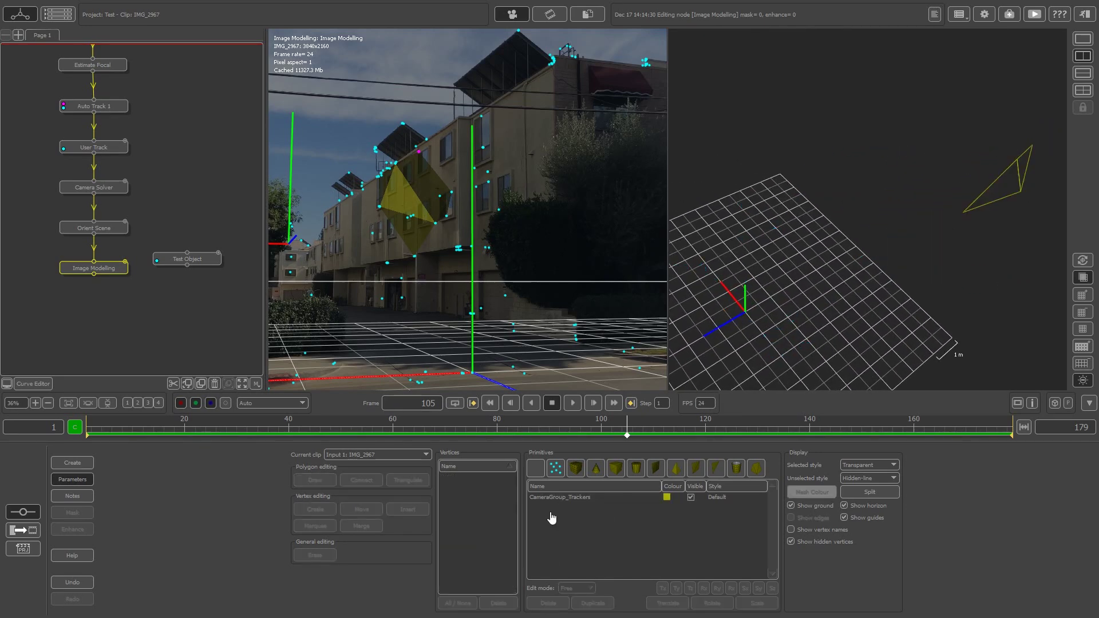
pyautogui.click(553, 499)
pyautogui.click(552, 604)
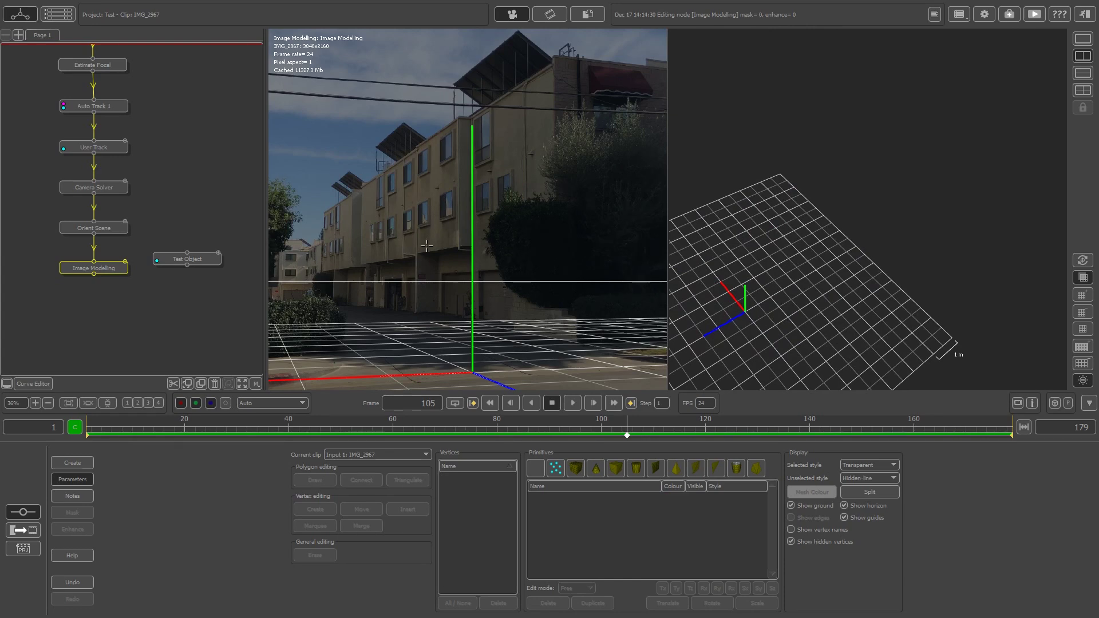
pyautogui.click(1084, 38)
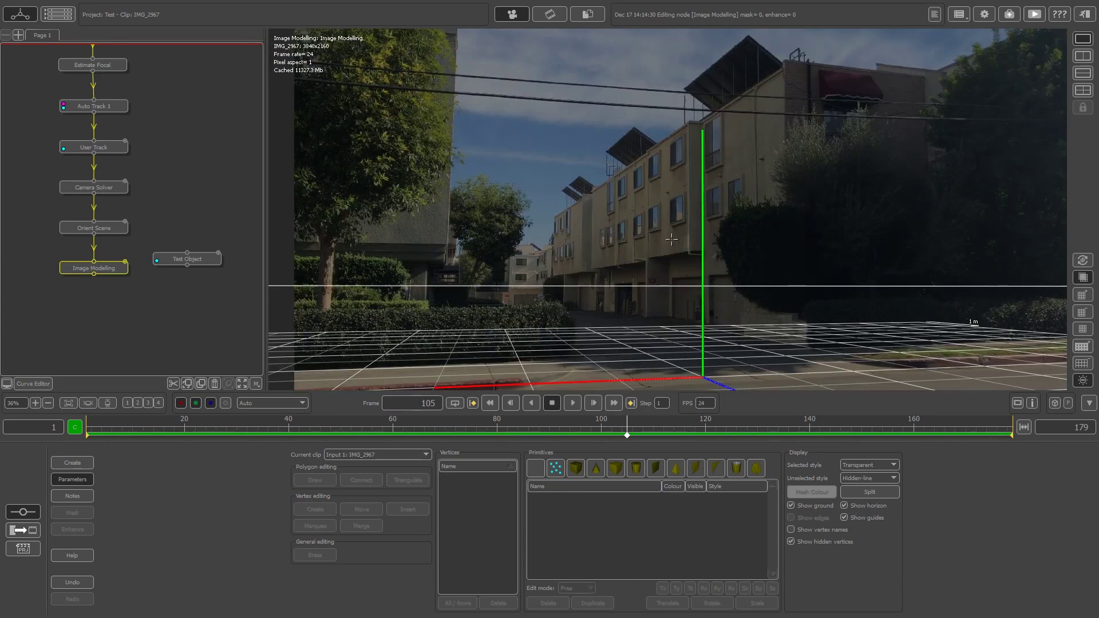
# Step: Review the User Track node's trackers on the alley building and return to the Image Modelling node
pyautogui.scroll(3, 666, 212)
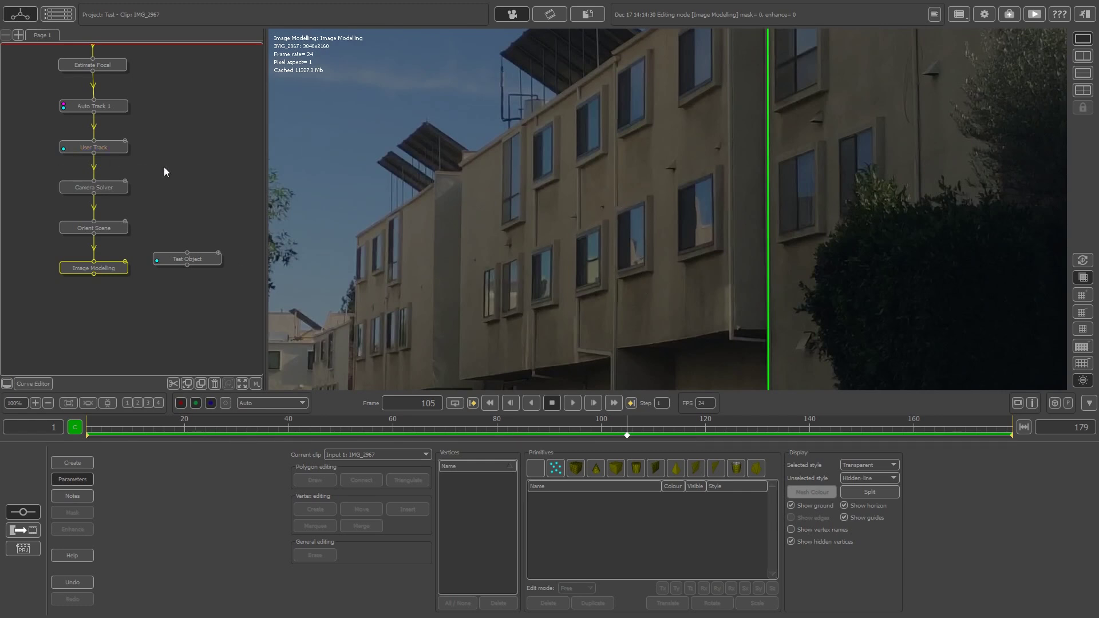
pyautogui.moveTo(180, 145); pyautogui.dragTo(170, 187, button='middle')
pyautogui.click(91, 194)
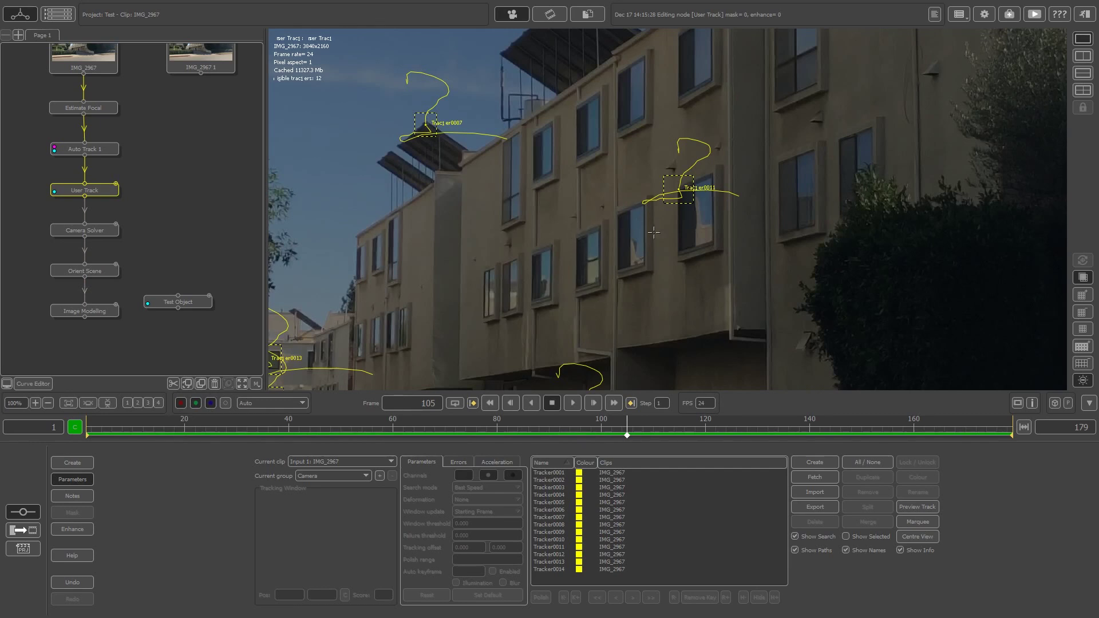
pyautogui.click(102, 314)
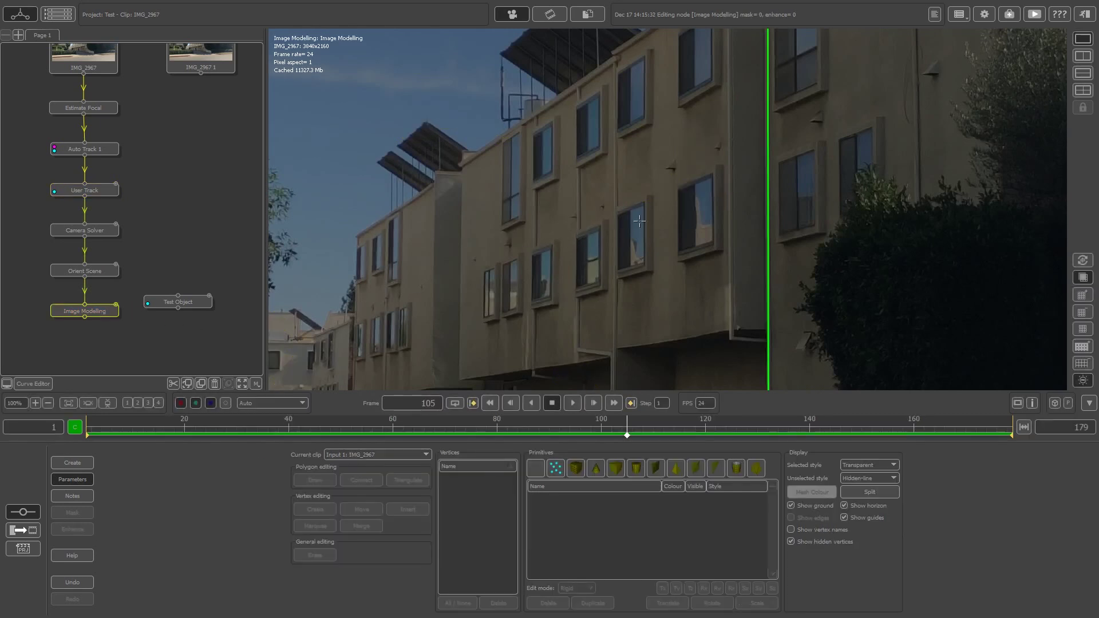
# Step: Load the CameraGroup trackers into the Image Modelling node again
pyautogui.click(560, 463)
pyautogui.click(578, 366)
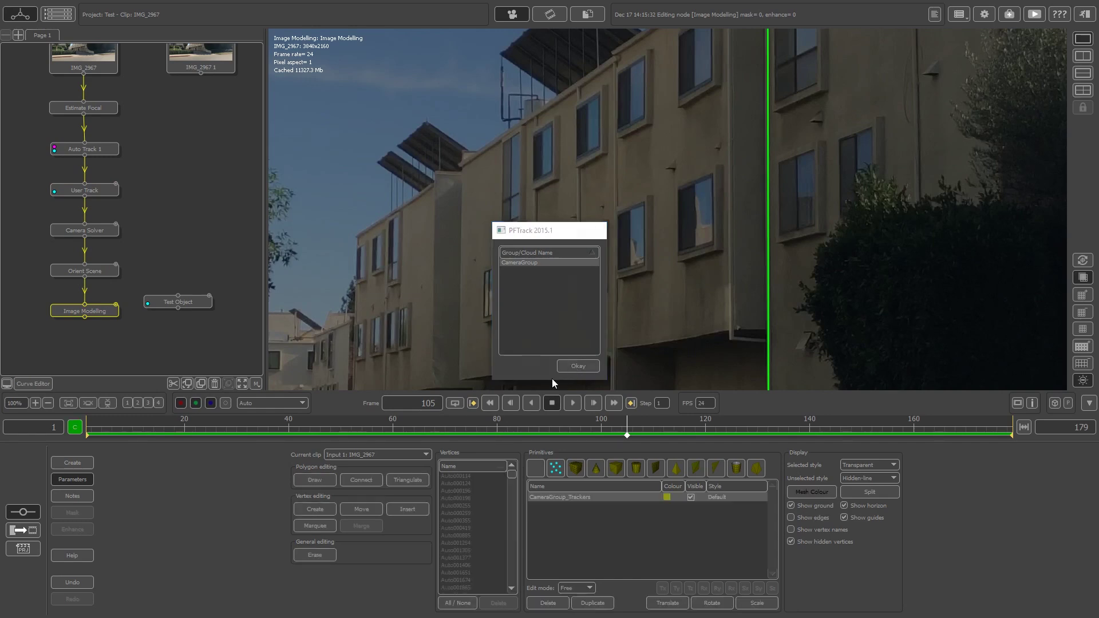
pyautogui.moveTo(744, 168); pyautogui.dragTo(736, 270, button='middle')
pyautogui.scroll(-7, 651, 213)
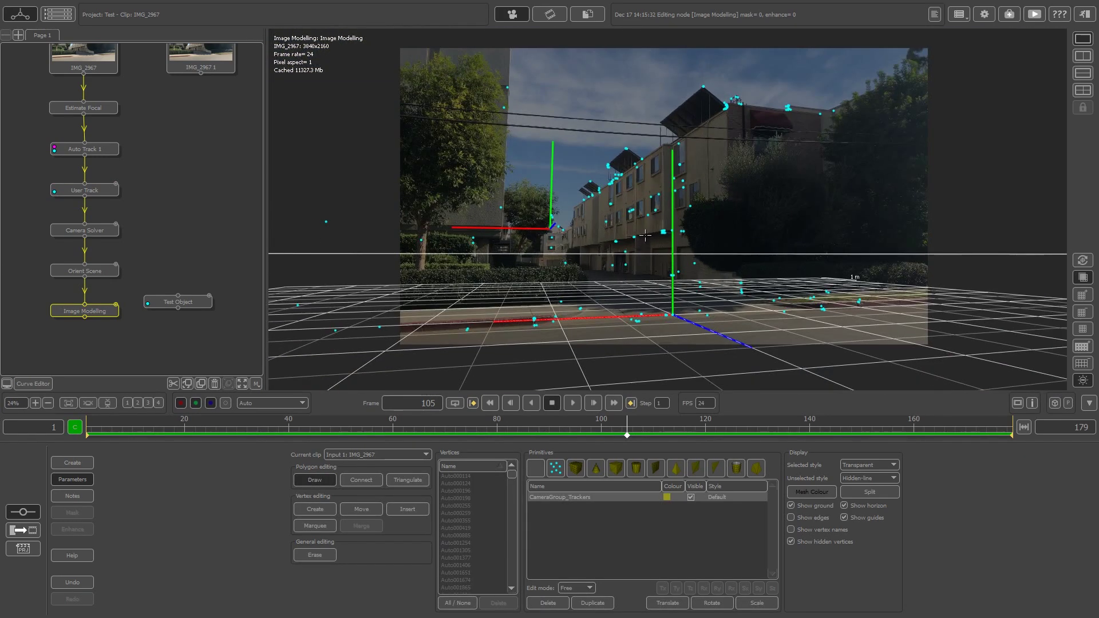
# Step: Draw a closed polygon through the tracker points outlining the alley-side facade of the right-hand building at frame 105
pyautogui.scroll(3, 646, 224)
pyautogui.moveTo(694, 367); pyautogui.dragTo(651, 225, button='middle')
pyautogui.scroll(1, 694, 306)
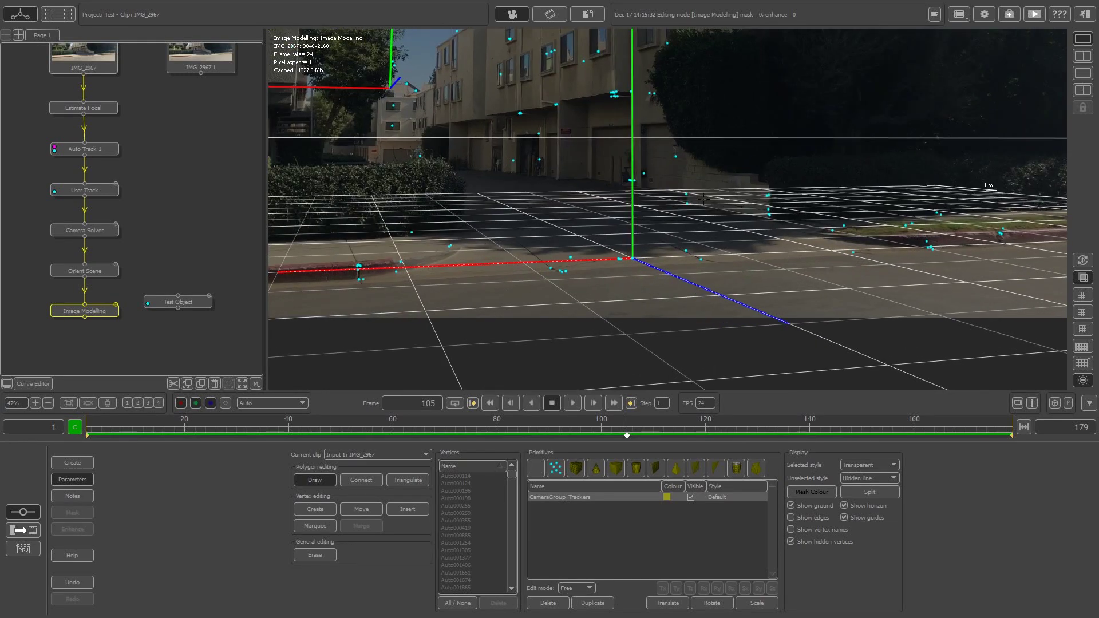
pyautogui.moveTo(692, 190); pyautogui.dragTo(768, 285, button='middle')
pyautogui.moveTo(752, 152); pyautogui.dragTo(746, 199, button='middle')
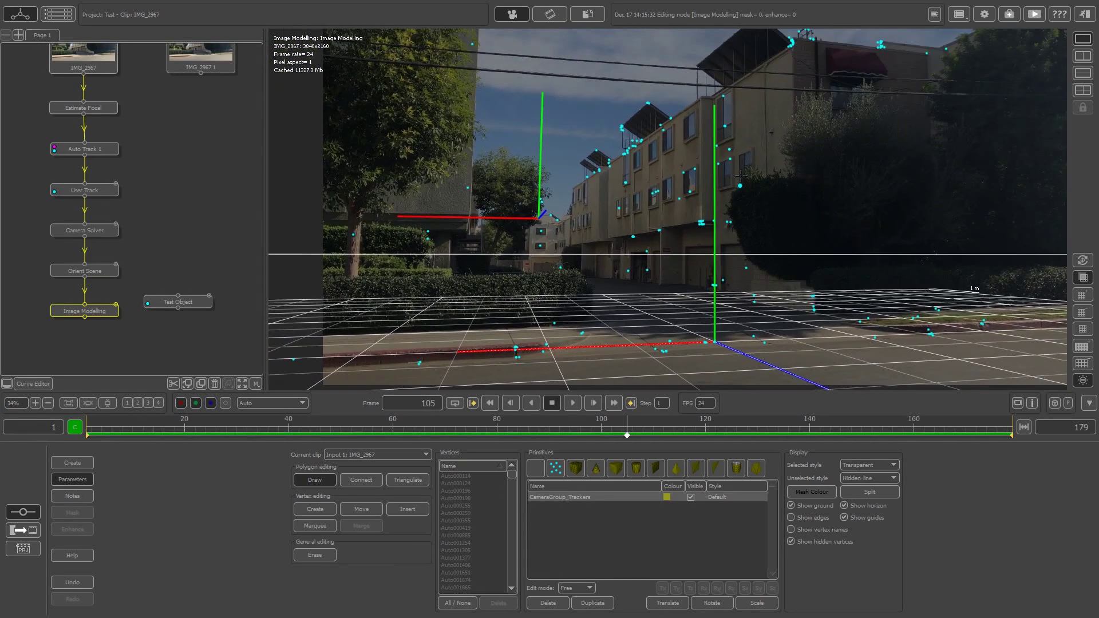
pyautogui.click(724, 97)
pyautogui.click(740, 186)
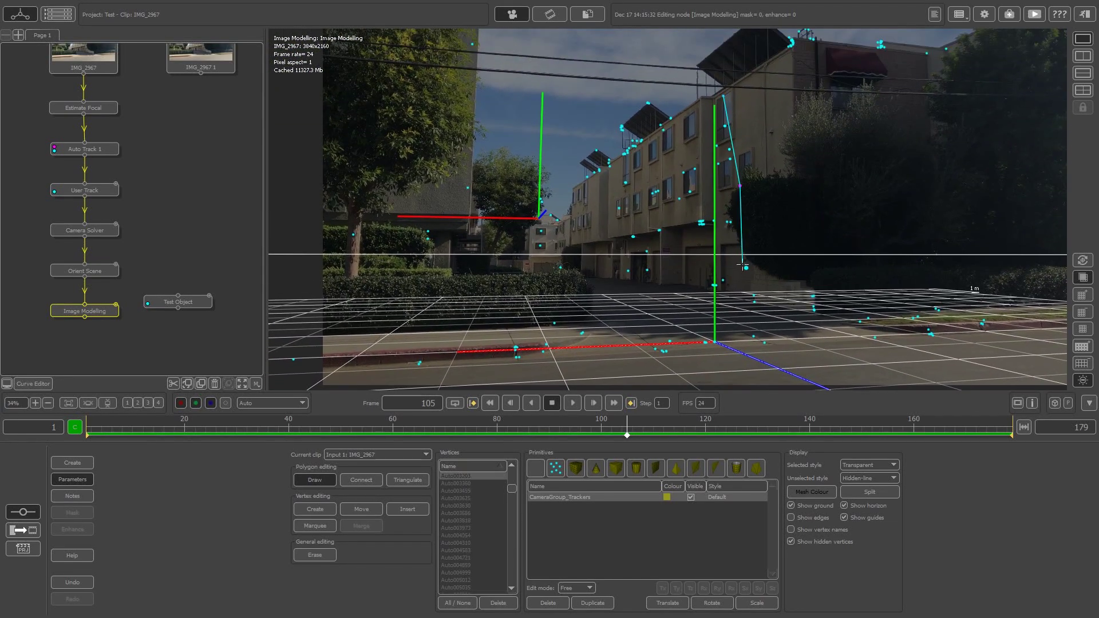
pyautogui.click(746, 268)
pyautogui.click(628, 271)
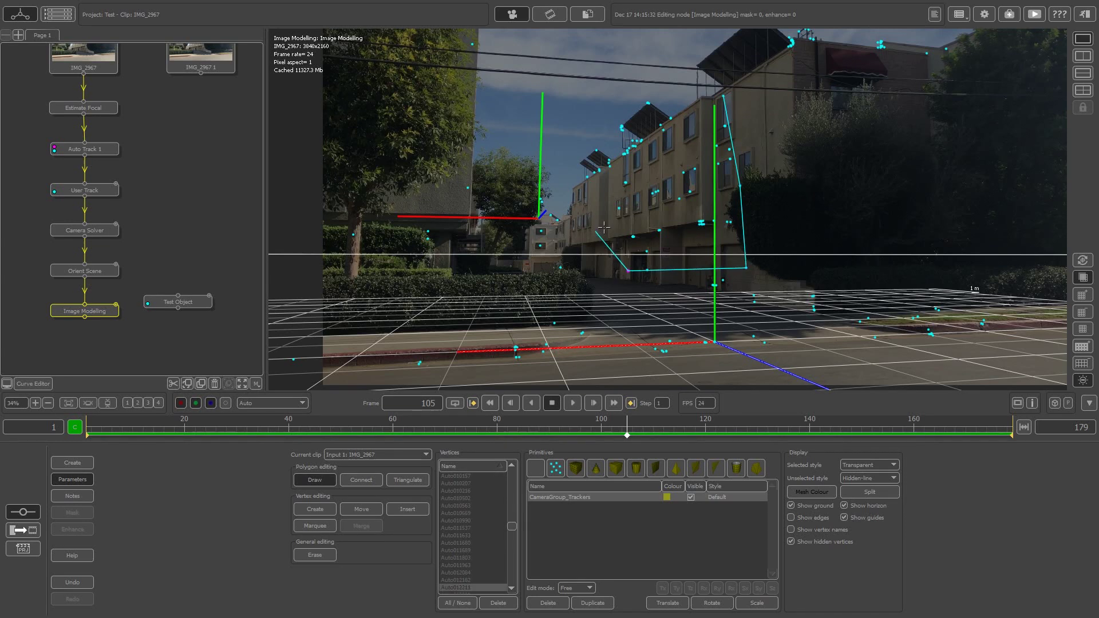
pyautogui.click(619, 209)
pyautogui.click(601, 171)
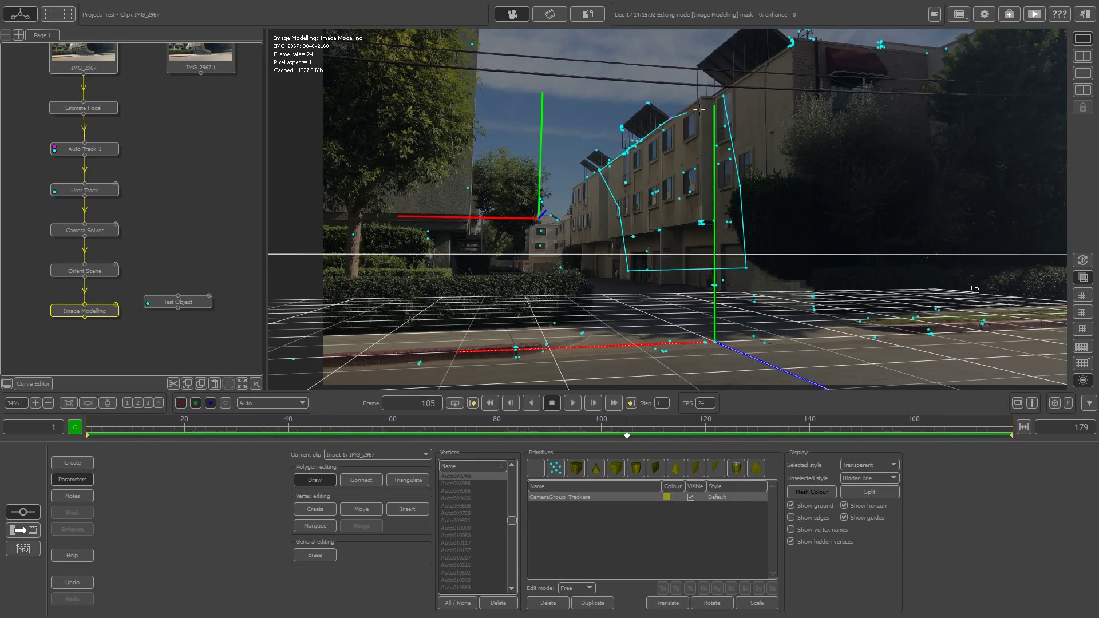
pyautogui.click(722, 98)
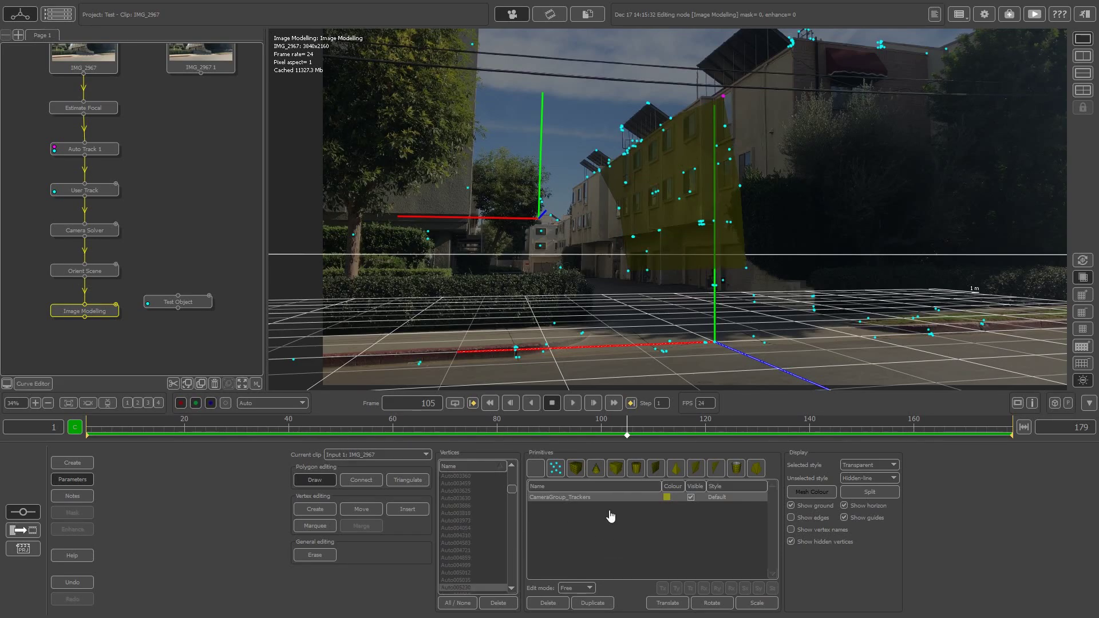
# Step: Check the facade polygon by scrubbing the clip and orbiting it in a split 3D perspective, and return to the single camera view
pyautogui.moveTo(628, 430); pyautogui.dragTo(833, 361)
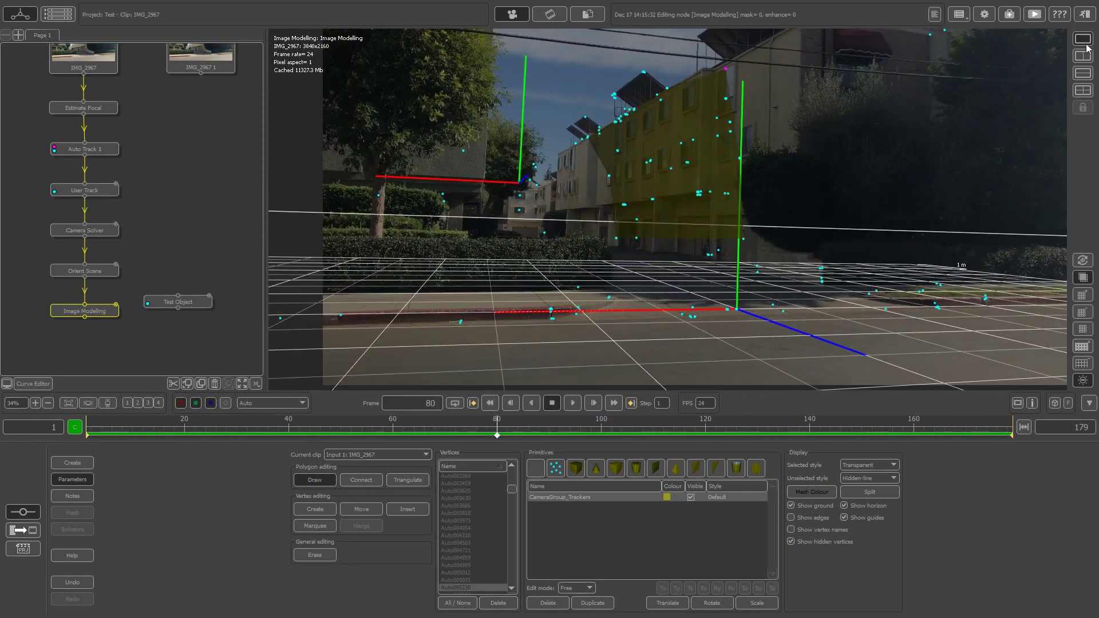
pyautogui.click(1085, 55)
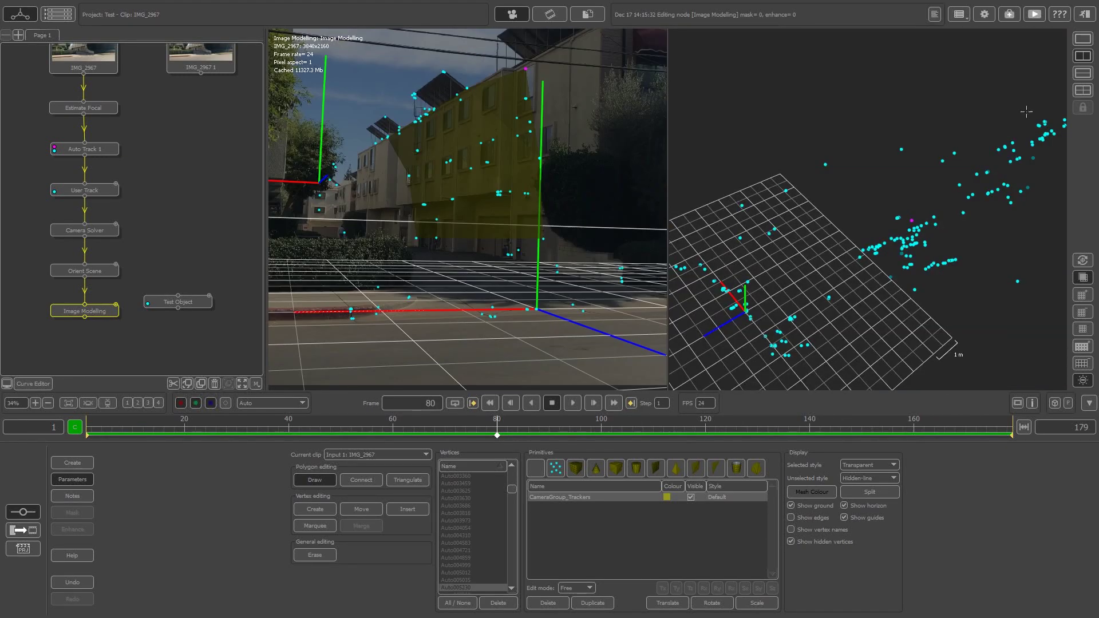
pyautogui.moveTo(852, 175); pyautogui.dragTo(1028, 264)
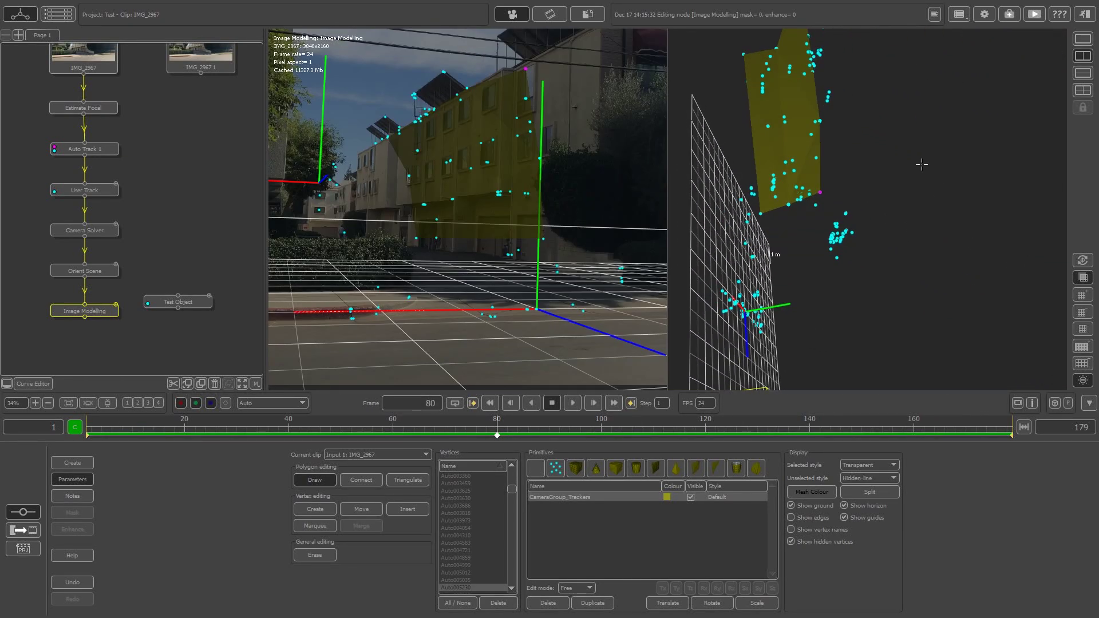
pyautogui.moveTo(922, 165); pyautogui.dragTo(927, 231, button='middle')
pyautogui.moveTo(928, 230); pyautogui.dragTo(739, 183)
pyautogui.click(1086, 40)
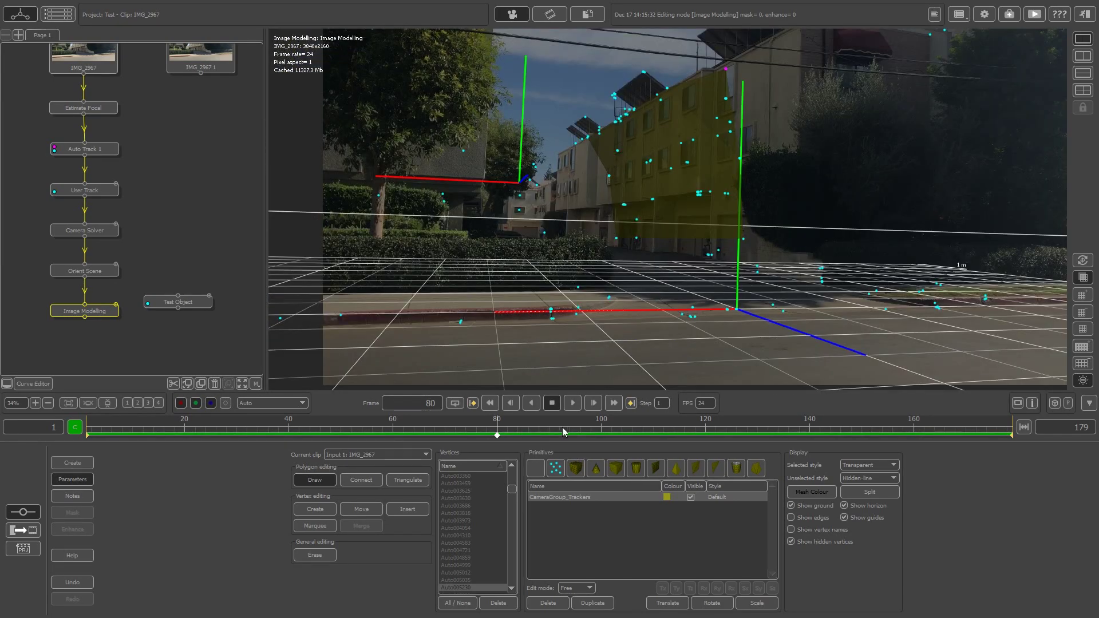
pyautogui.moveTo(563, 432); pyautogui.dragTo(299, 432)
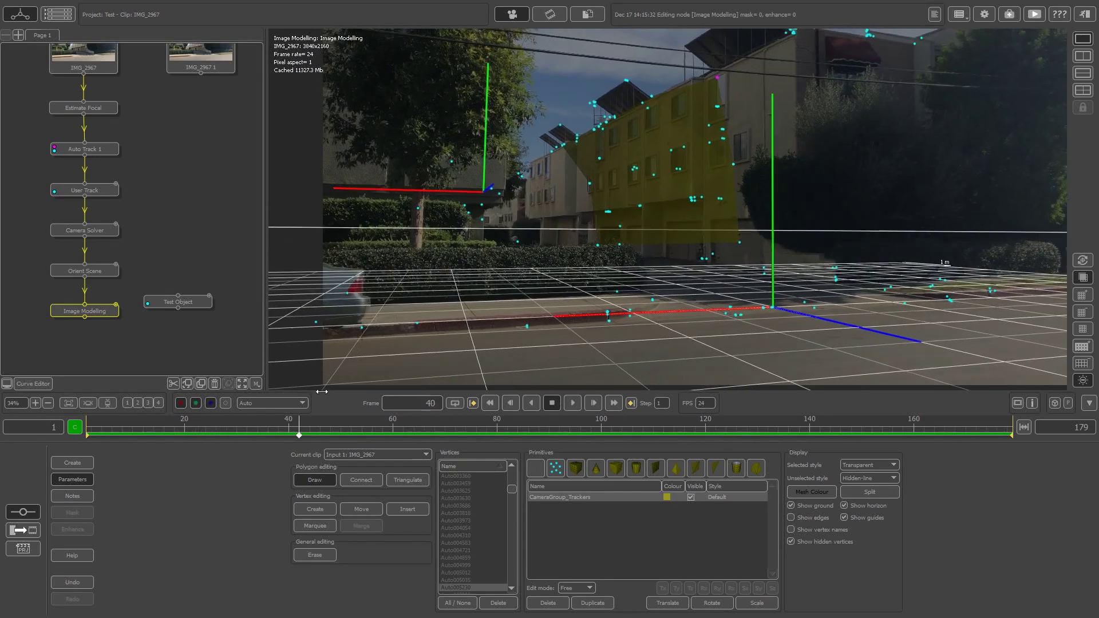
pyautogui.moveTo(321, 392); pyautogui.dragTo(340, 391)
# Step: Add a Texture Extraction node below the Image Modelling node in the tree
pyautogui.click(614, 546)
pyautogui.click(555, 497)
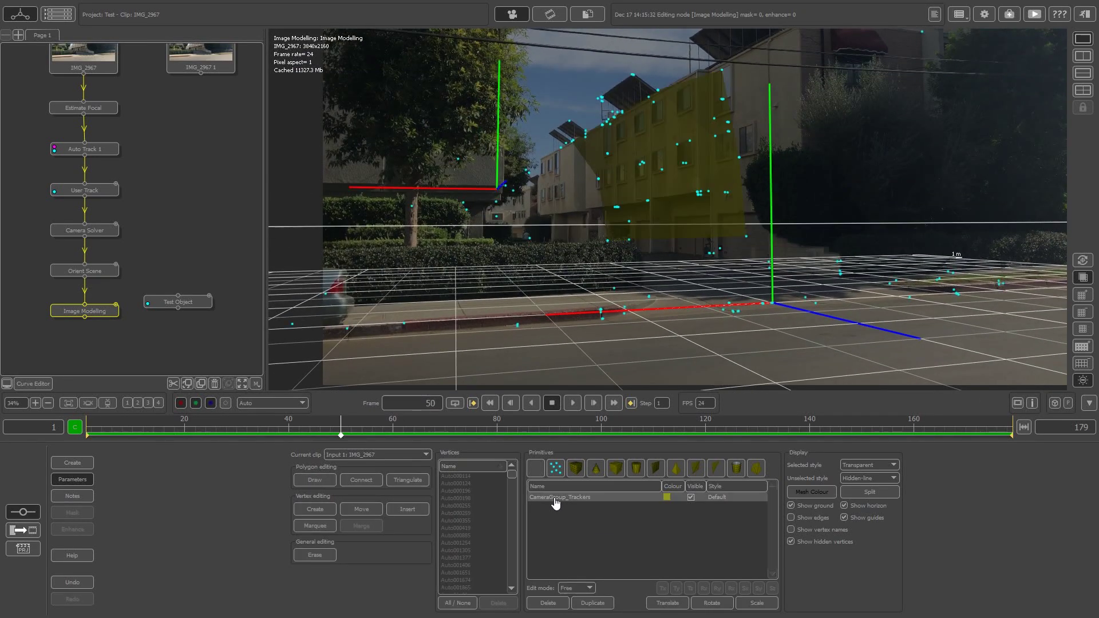
pyautogui.scroll(-2, 195, 252)
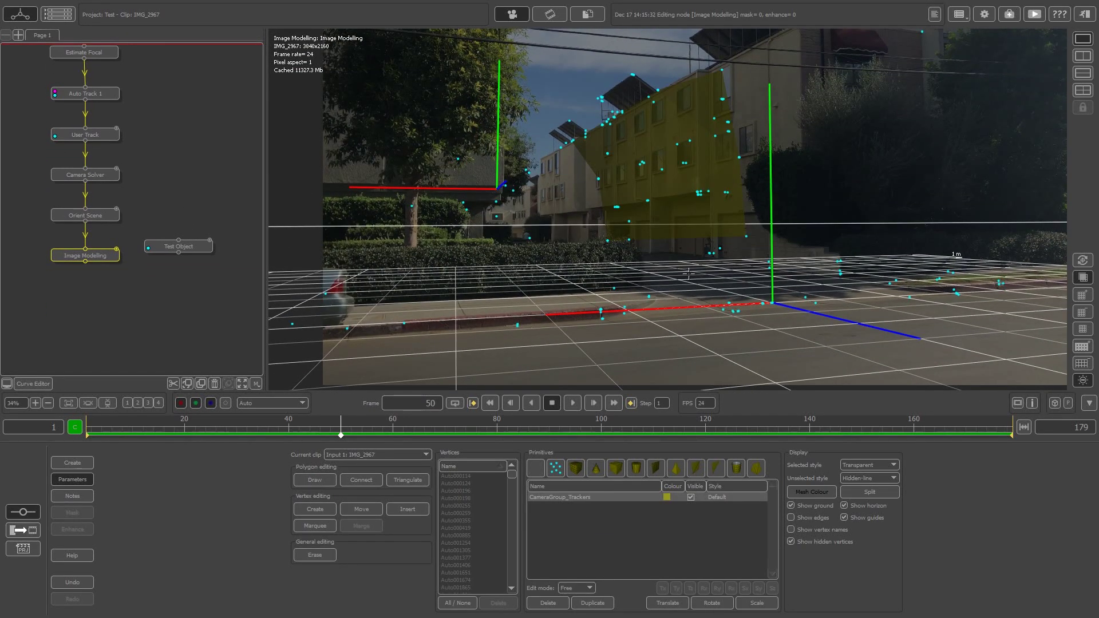
pyautogui.rightClick(103, 257)
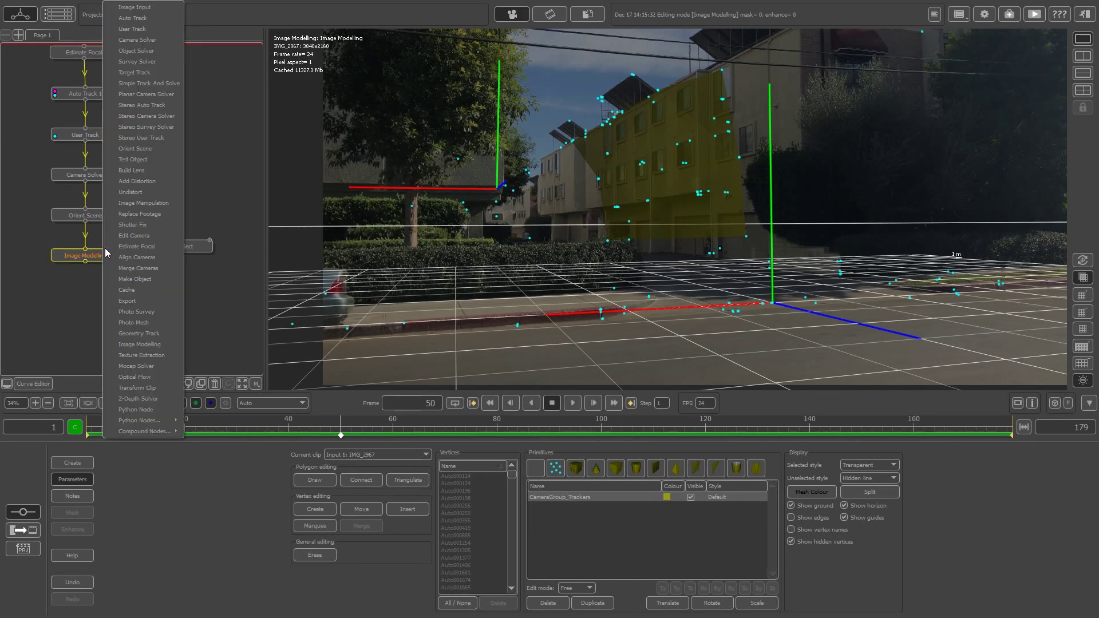
pyautogui.click(146, 355)
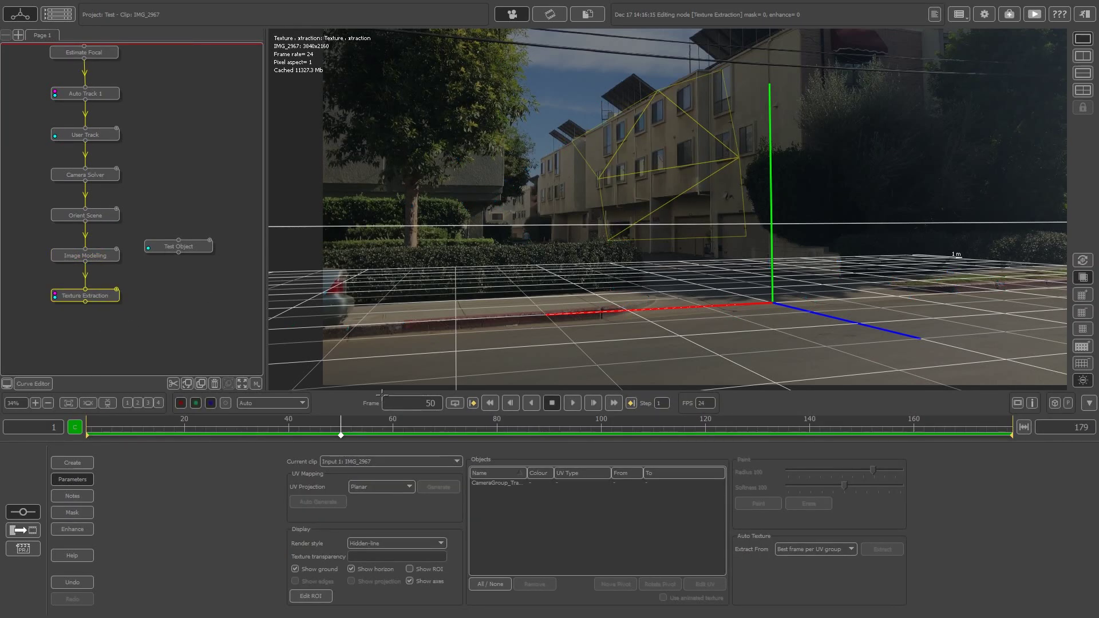
# Step: Generate UVs for the CameraGroup_Trackers object with the UV projection set to Camera
pyautogui.click(499, 483)
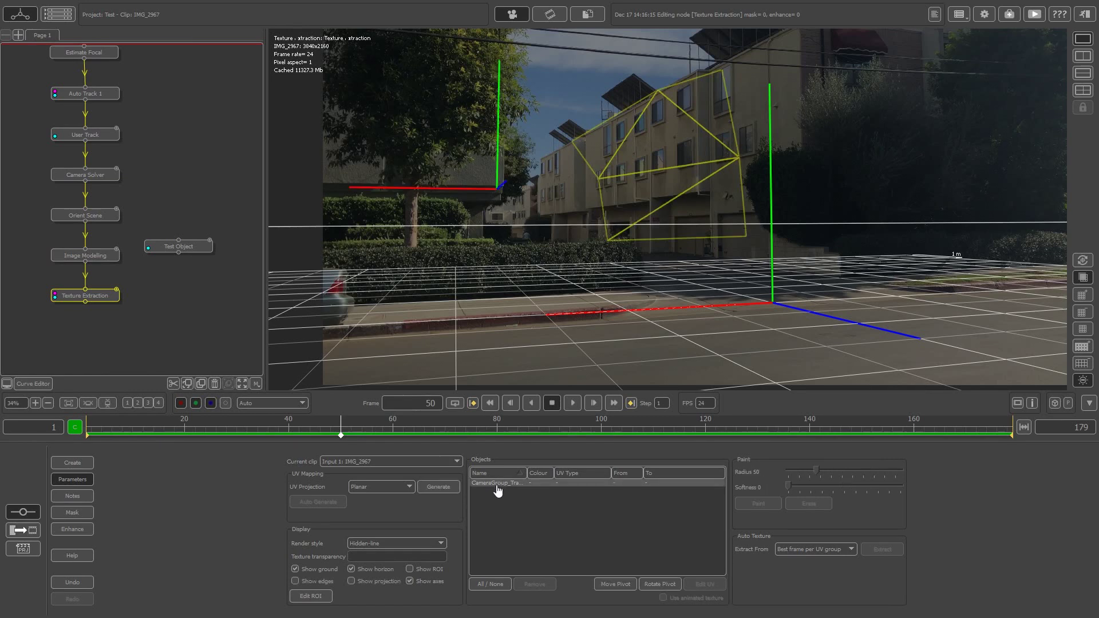
pyautogui.click(384, 486)
pyautogui.click(379, 534)
pyautogui.click(439, 488)
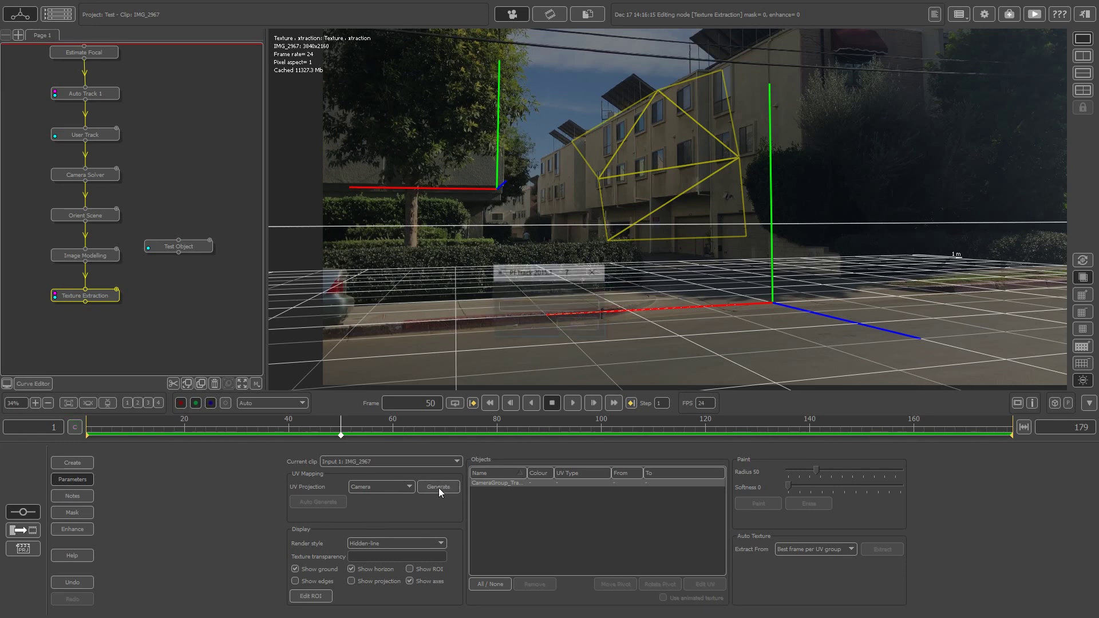
# Step: Paint the footage texture from frame 50 over the whole facade polygon and scrub a few frames
pyautogui.click(742, 503)
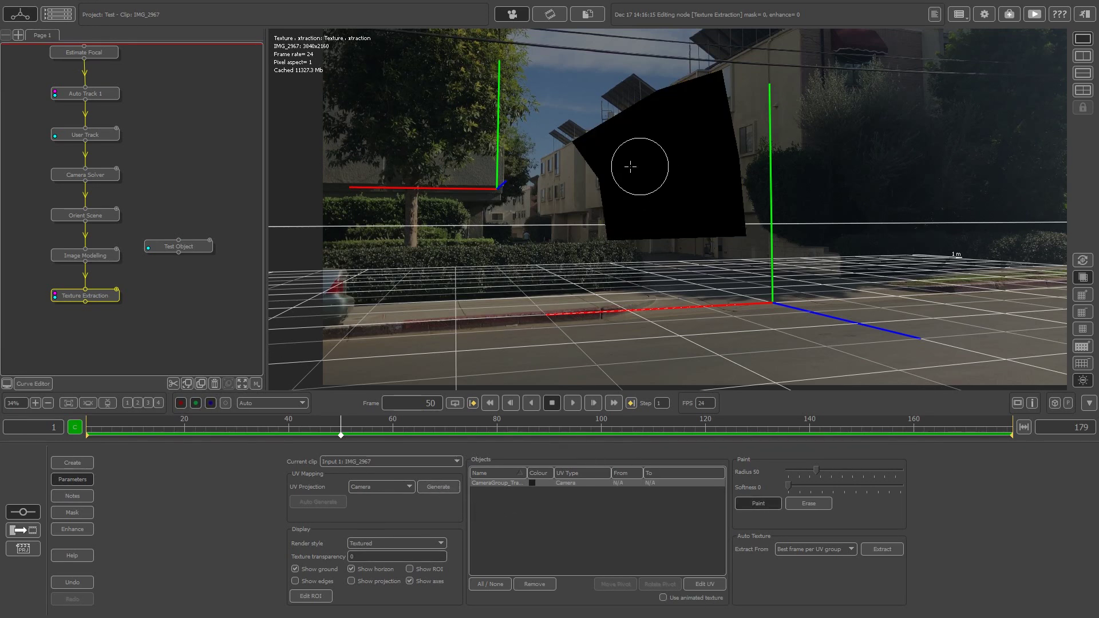
pyautogui.moveTo(638, 160)
pyautogui.mouseDown()
pyautogui.moveTo(596, 161)
pyautogui.moveTo(623, 137)
pyautogui.moveTo(627, 109)
pyautogui.moveTo(676, 221)
pyautogui.moveTo(693, 212)
pyautogui.moveTo(725, 74)
pyautogui.moveTo(740, 141)
pyautogui.mouseUp()
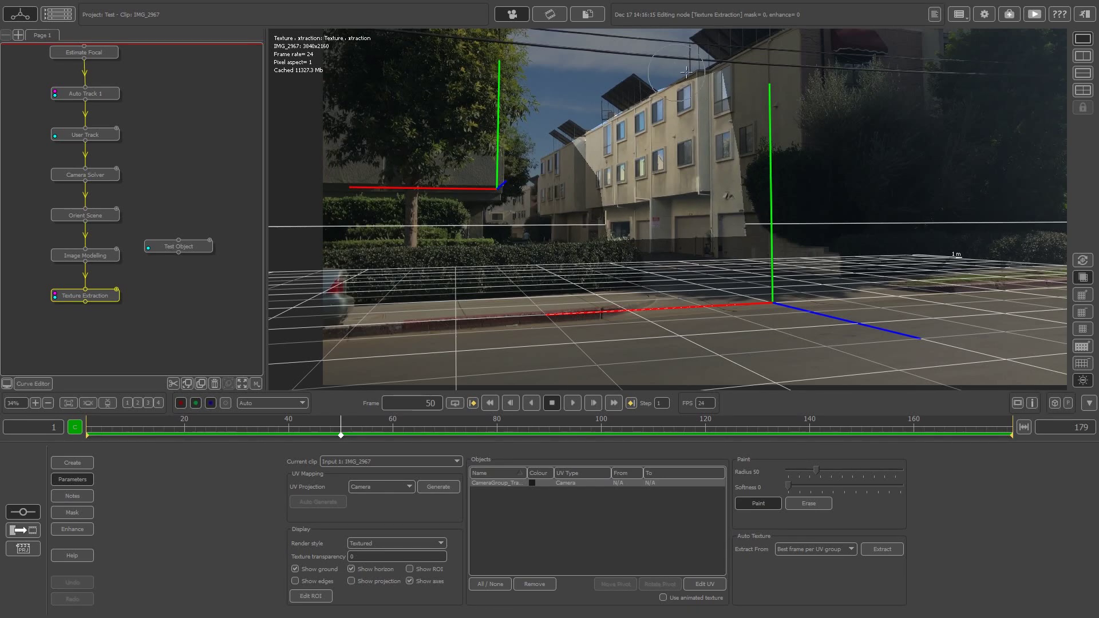
pyautogui.moveTo(427, 433); pyautogui.dragTo(367, 431)
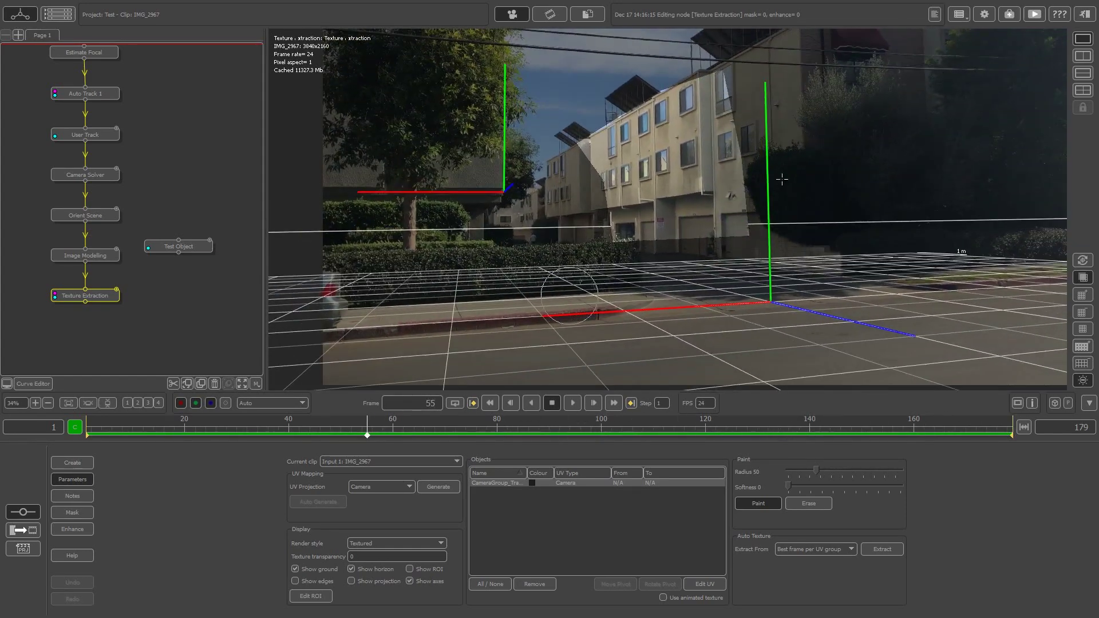
# Step: Inspect the textured facade in a split 3D perspective, then in the single camera view up to frame 179
pyautogui.click(1083, 56)
pyautogui.moveTo(914, 181); pyautogui.dragTo(863, 183, button='middle')
pyautogui.moveTo(459, 431); pyautogui.dragTo(511, 385)
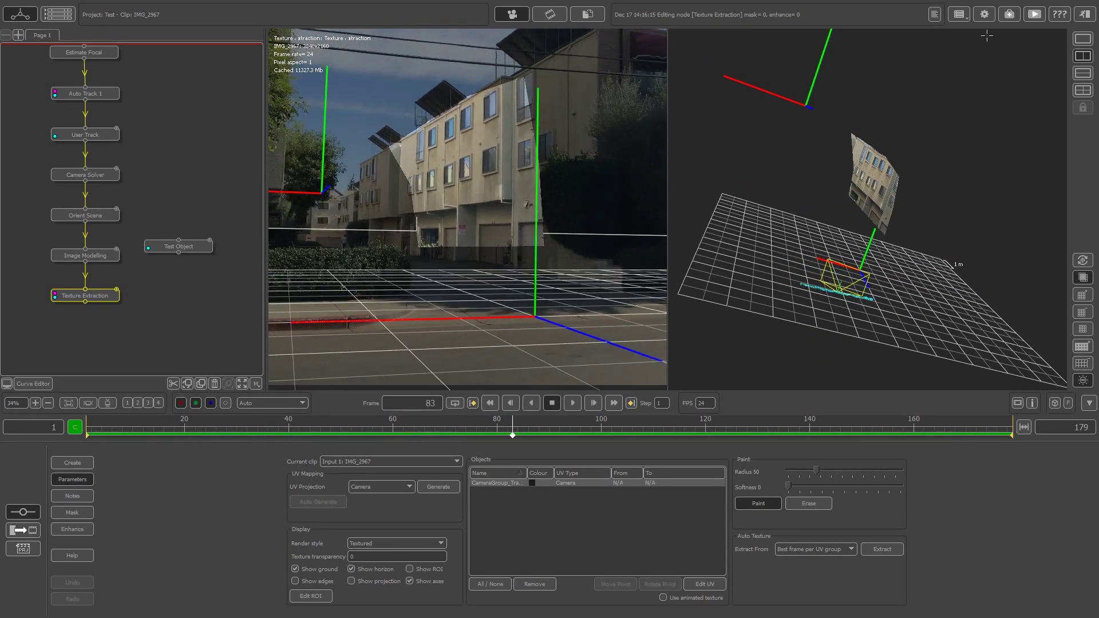
pyautogui.click(1077, 55)
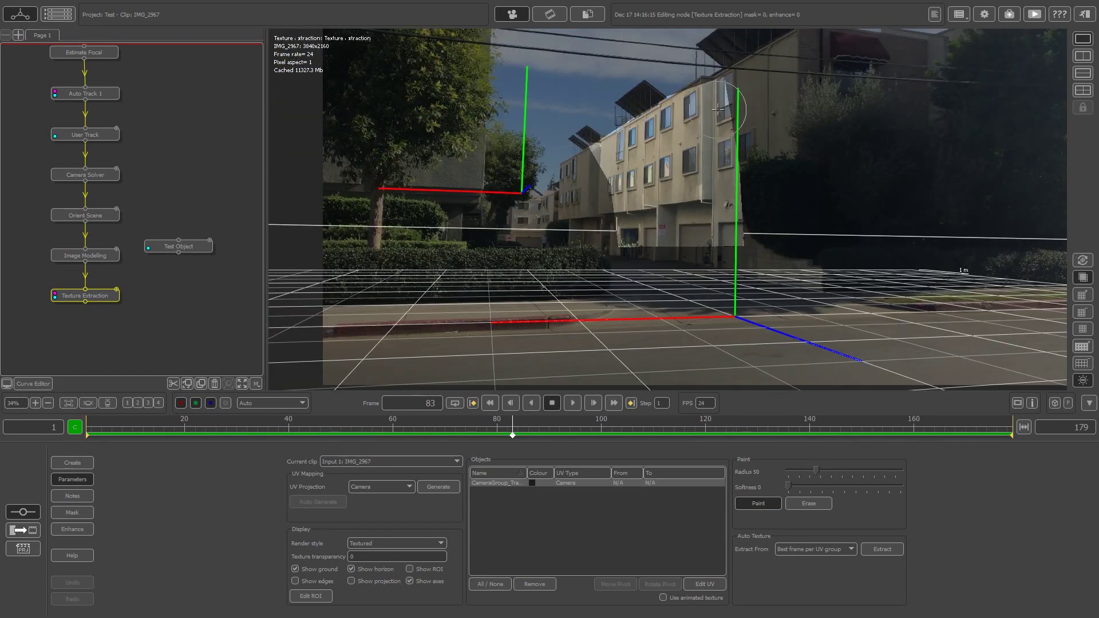
pyautogui.moveTo(560, 431); pyautogui.dragTo(1012, 427)
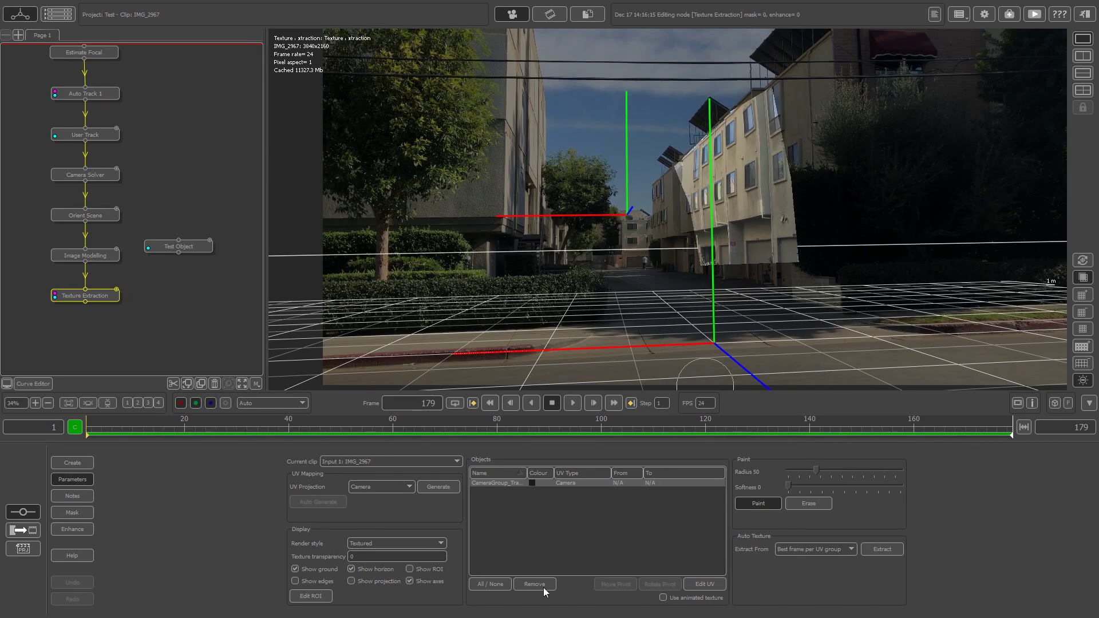
# Step: Set the facade's texture size to 2000 by 2000 in the UV Editor and close the editor
pyautogui.click(694, 585)
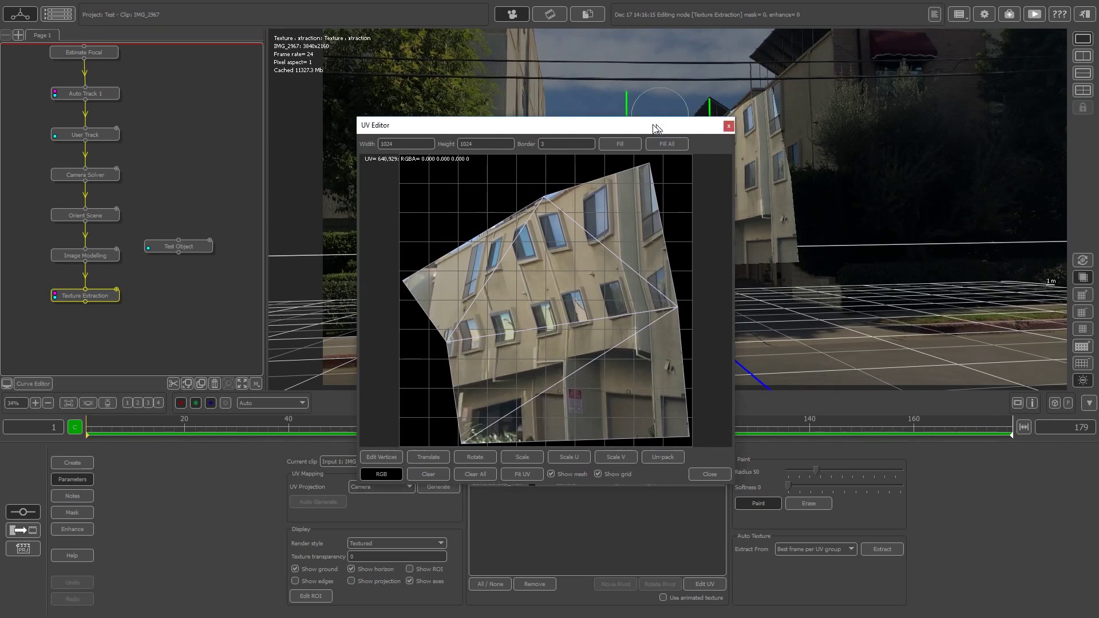
pyautogui.moveTo(573, 125); pyautogui.dragTo(381, 67)
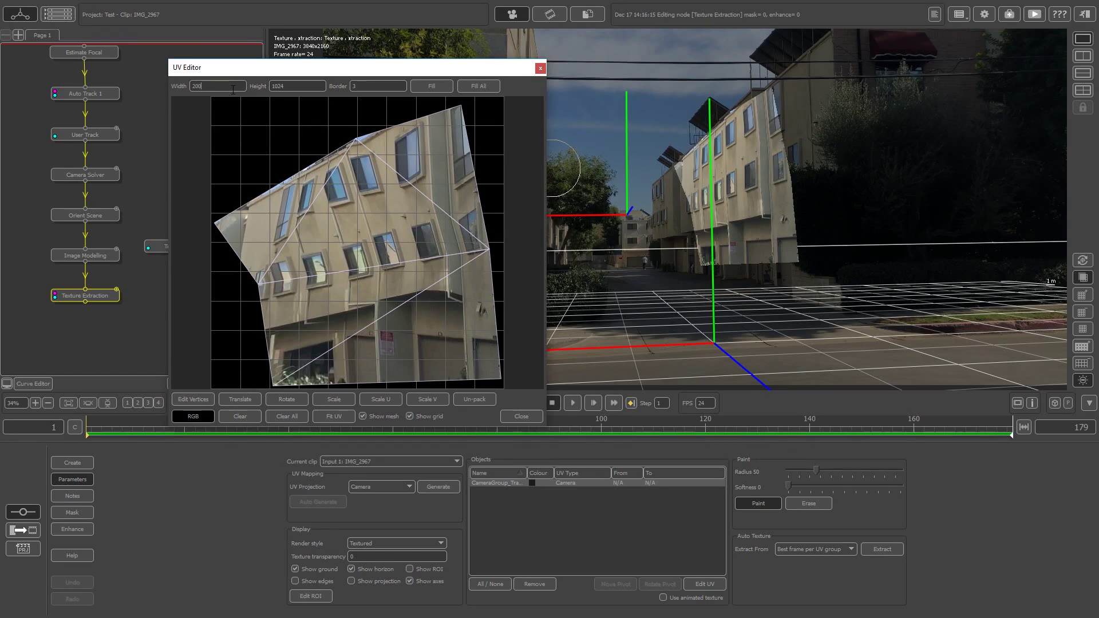
pyautogui.click(233, 90)
pyautogui.write('2000')
pyautogui.press('Tab')
pyautogui.write('2000')
pyautogui.press('Tab')
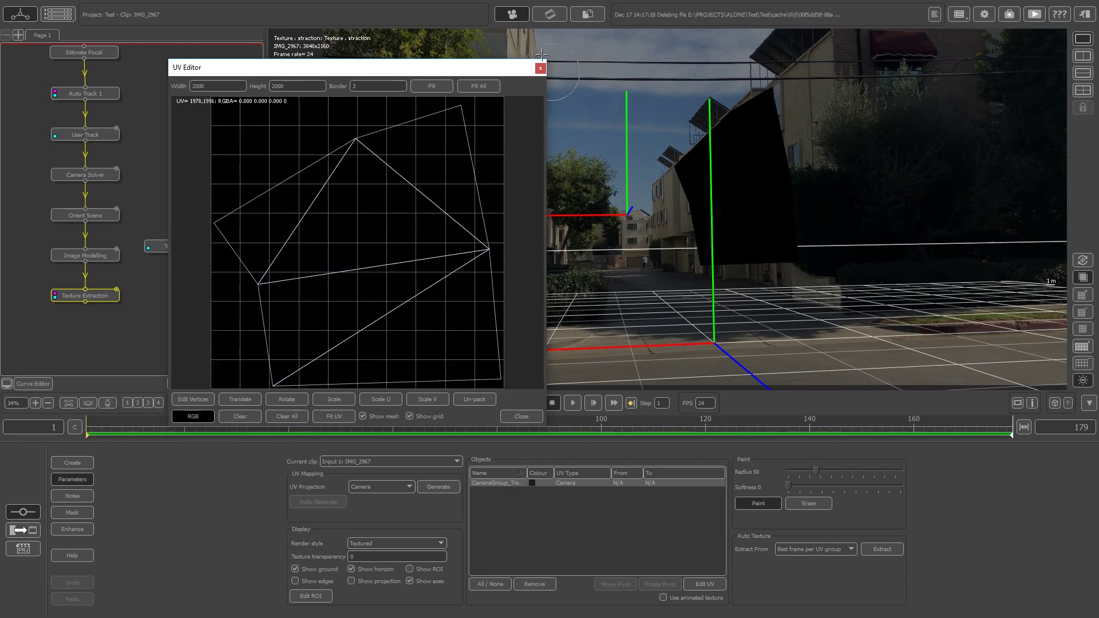
pyautogui.click(539, 69)
# Step: Paint the footage texture from frame 22 over the whole facade polygon and scrub the clip to check it
pyautogui.moveTo(444, 436)
pyautogui.mouseDown()
pyautogui.moveTo(146, 420)
pyautogui.moveTo(195, 419)
pyautogui.mouseUp()
pyautogui.moveTo(596, 143)
pyautogui.mouseDown()
pyautogui.moveTo(615, 152)
pyautogui.moveTo(635, 189)
pyautogui.moveTo(704, 149)
pyautogui.moveTo(745, 189)
pyautogui.moveTo(779, 160)
pyautogui.moveTo(723, 153)
pyautogui.mouseUp()
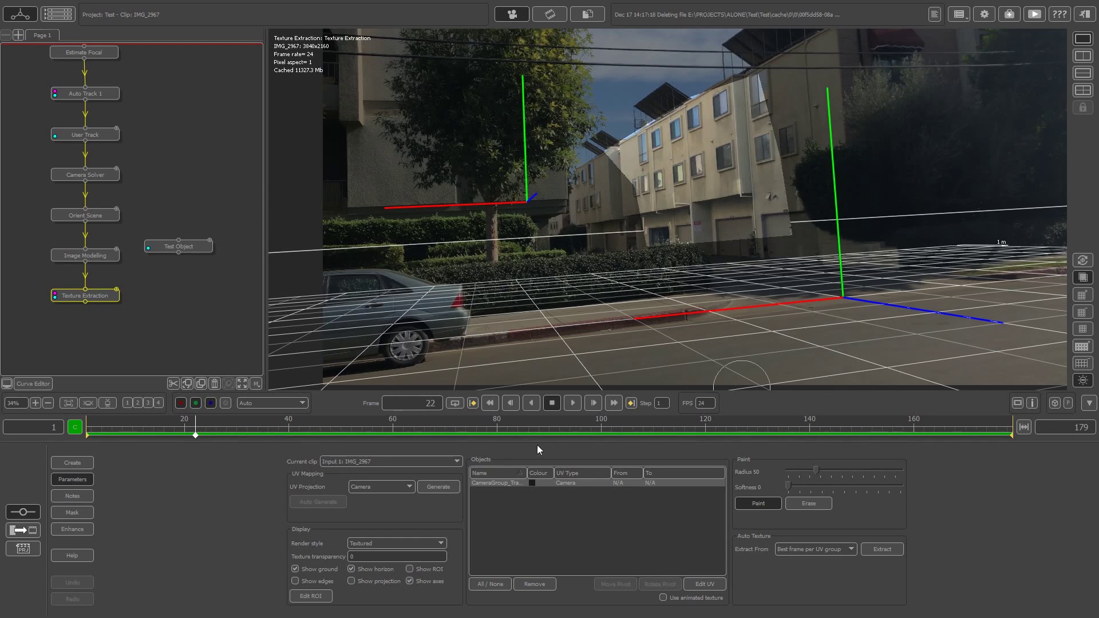
pyautogui.moveTo(541, 429); pyautogui.dragTo(673, 428)
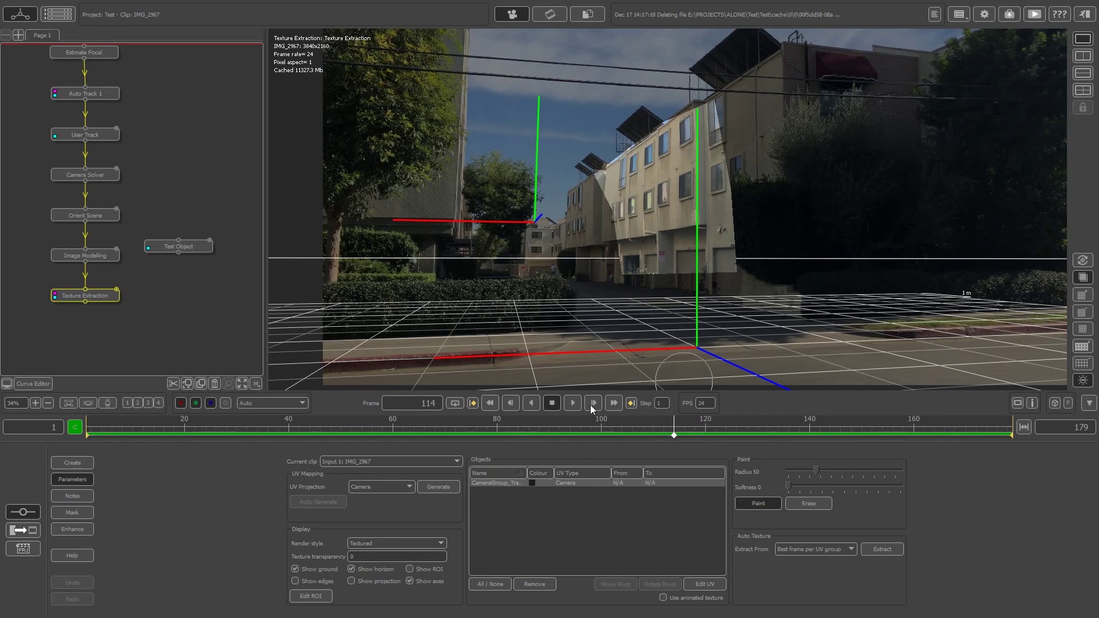
pyautogui.moveTo(415, 426)
pyautogui.mouseDown()
pyautogui.moveTo(1034, 427)
pyautogui.moveTo(164, 427)
pyautogui.moveTo(1020, 430)
pyautogui.moveTo(351, 431)
pyautogui.mouseUp()
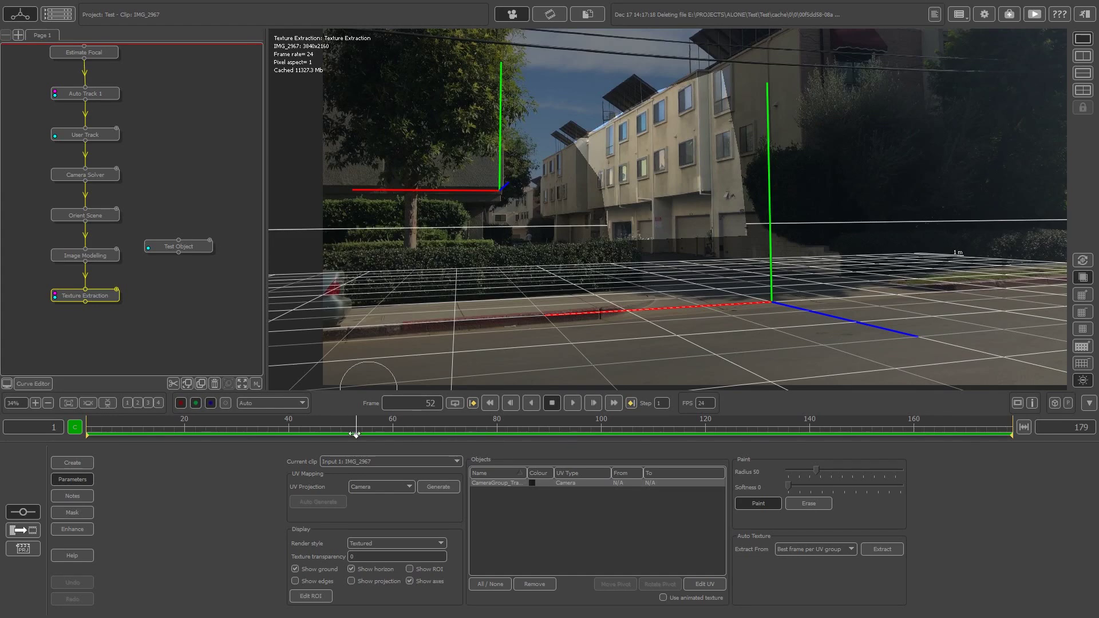
pyautogui.moveTo(355, 431); pyautogui.dragTo(768, 411)
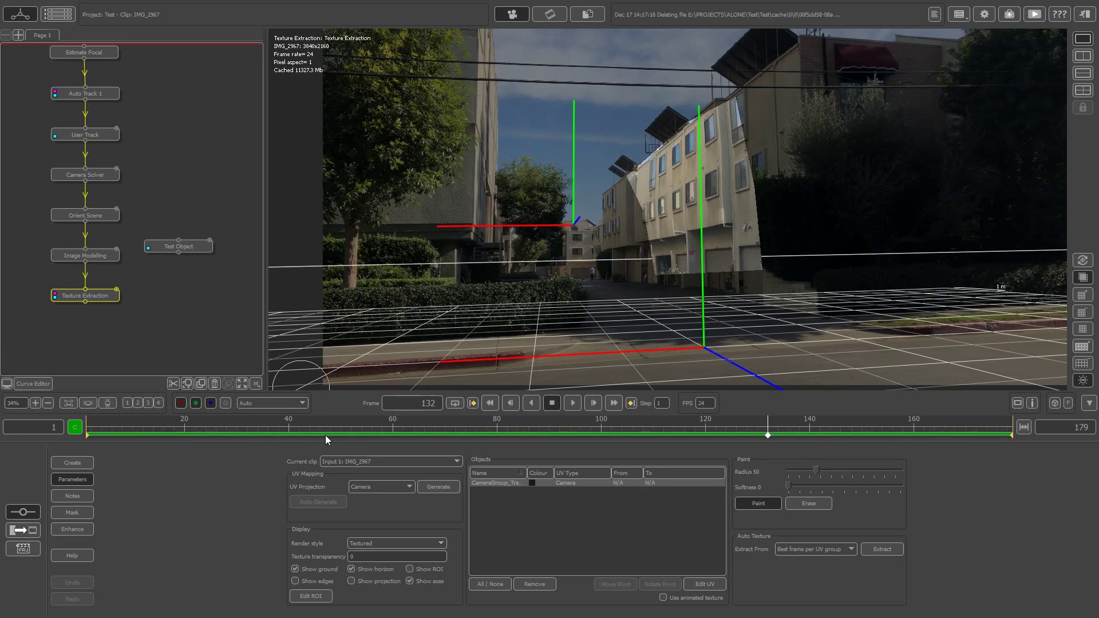
pyautogui.moveTo(326, 435); pyautogui.dragTo(664, 404)
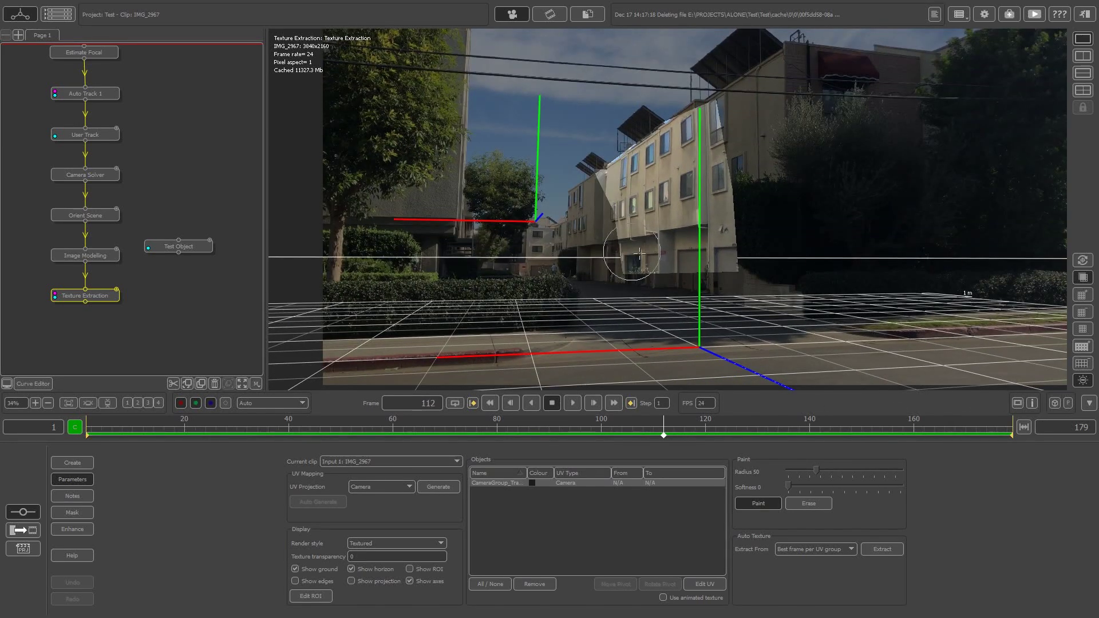
# Step: Turn off the background image dimming and scrub the clip to compare the textured facade with the footage
pyautogui.click(1083, 381)
pyautogui.scroll(-3, 704, 234)
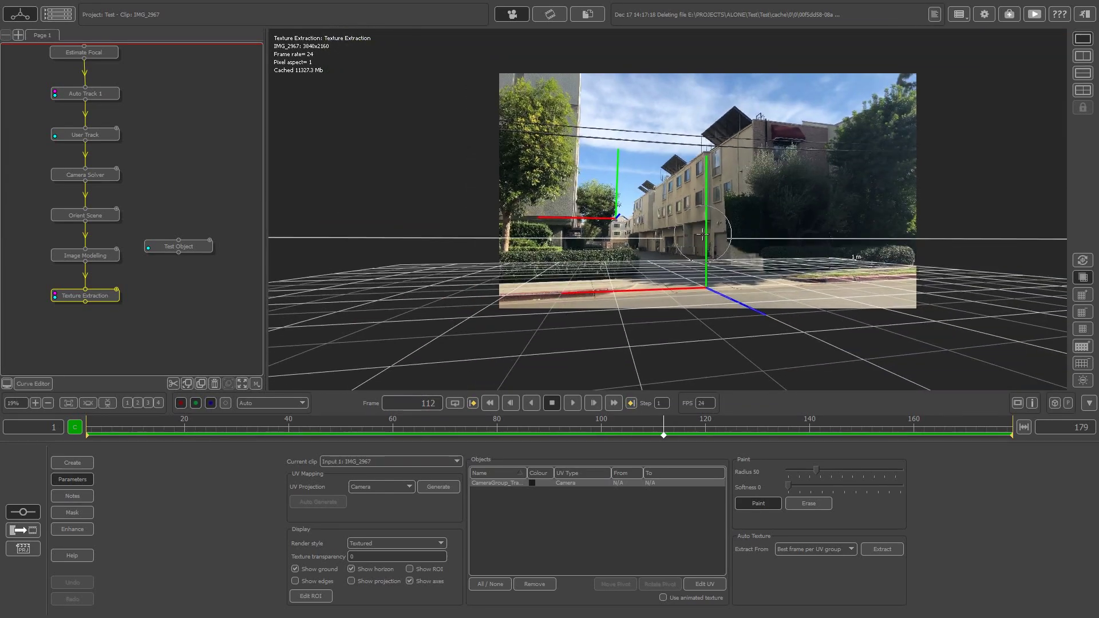
pyautogui.scroll(5, 703, 233)
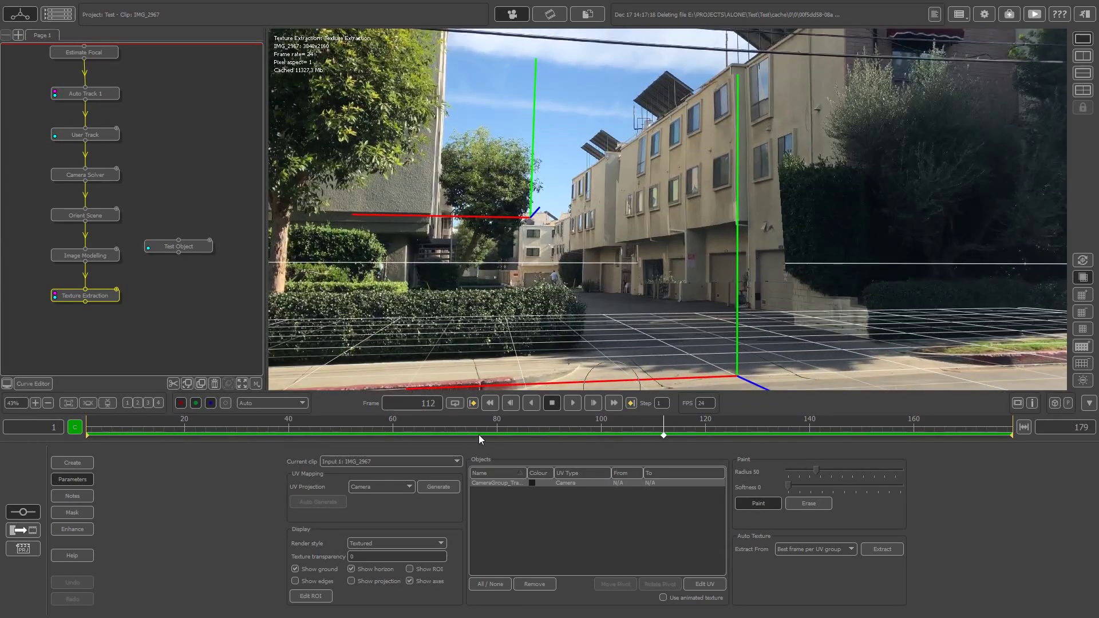
pyautogui.click(480, 438)
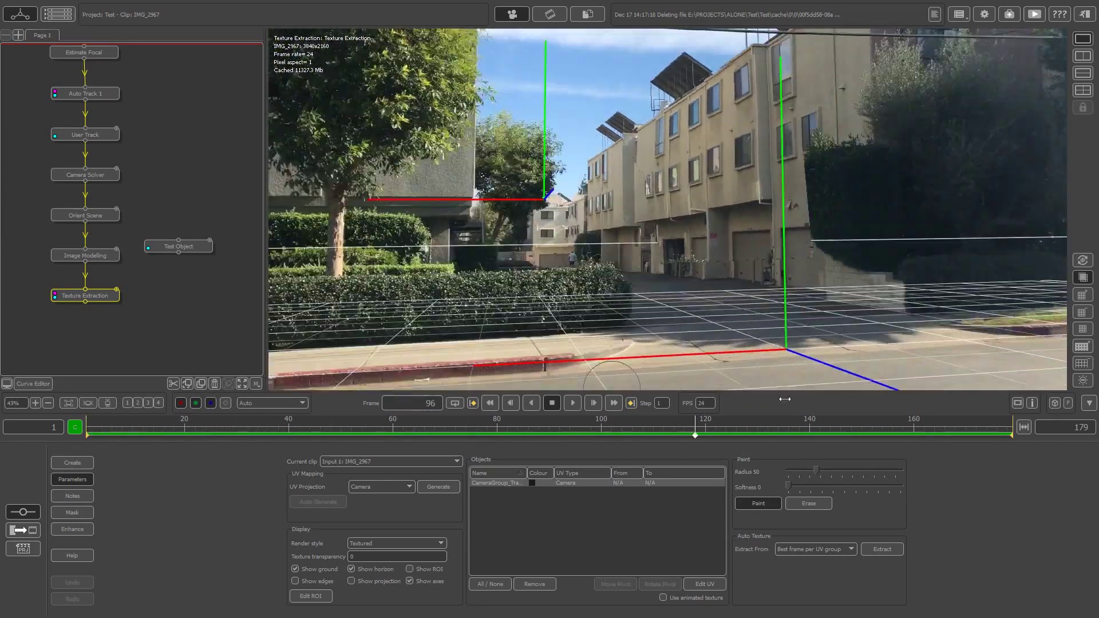
pyautogui.moveTo(785, 399); pyautogui.dragTo(216, 424)
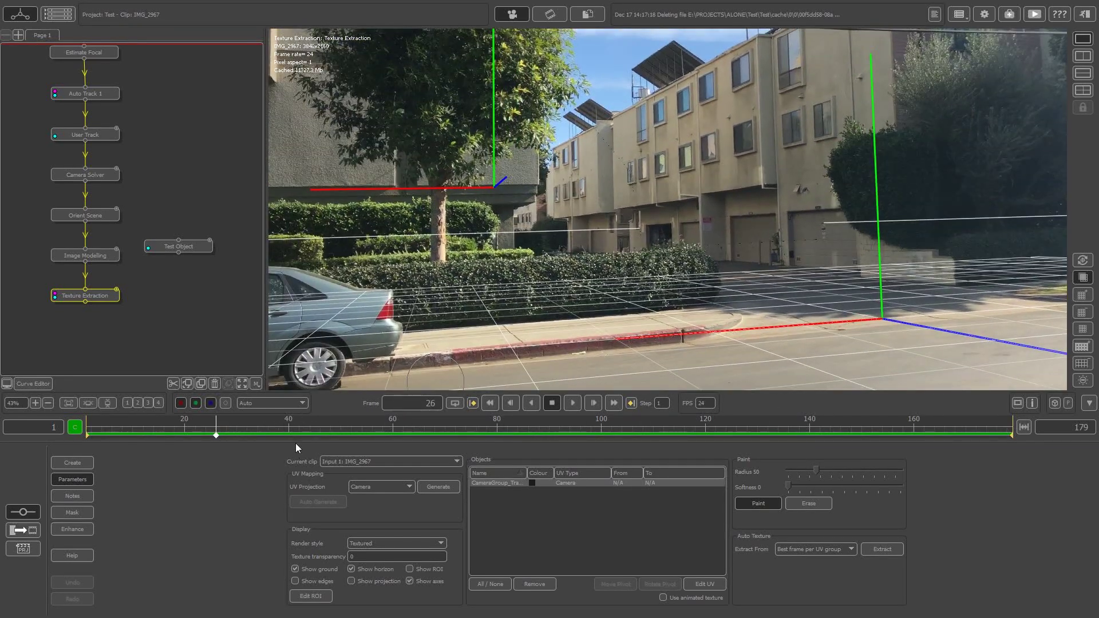
# Step: Scrub the clip between frames 101 and 71 and examine the edge of the textured facade polygon up close
pyautogui.moveTo(467, 411); pyautogui.dragTo(606, 409)
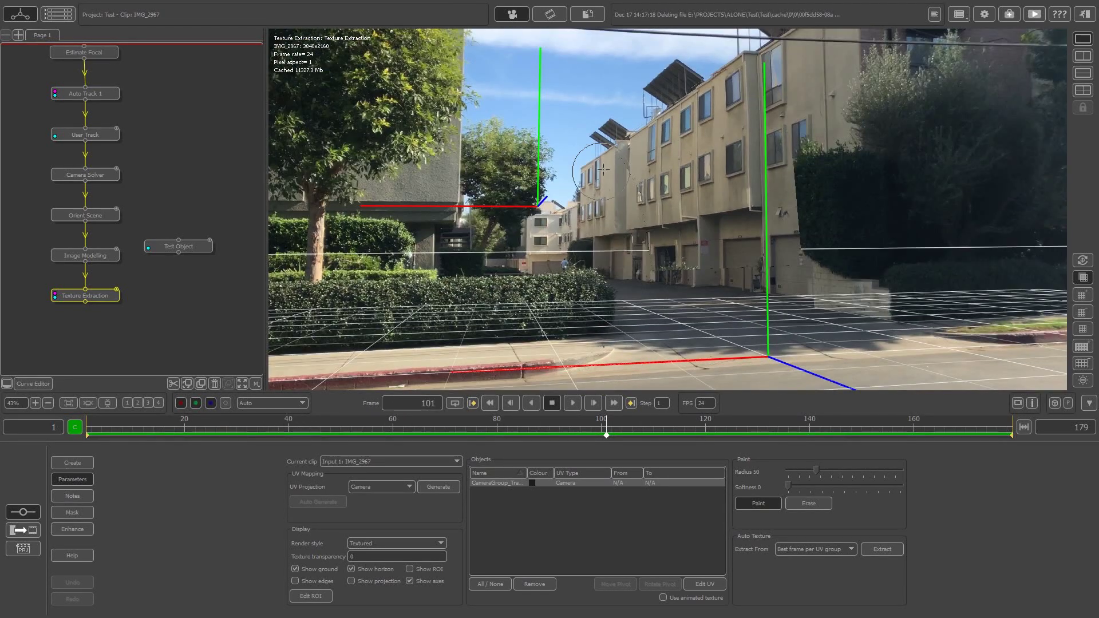
pyautogui.scroll(6, 606, 166)
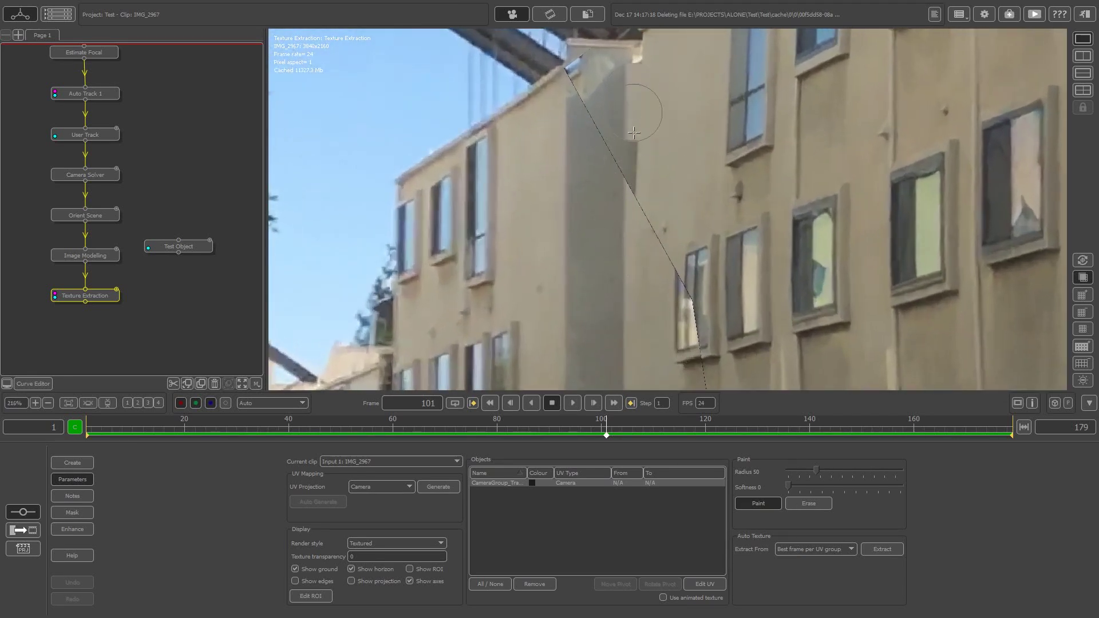
pyautogui.moveTo(647, 67); pyautogui.dragTo(590, 84)
pyautogui.scroll(-3, 613, 212)
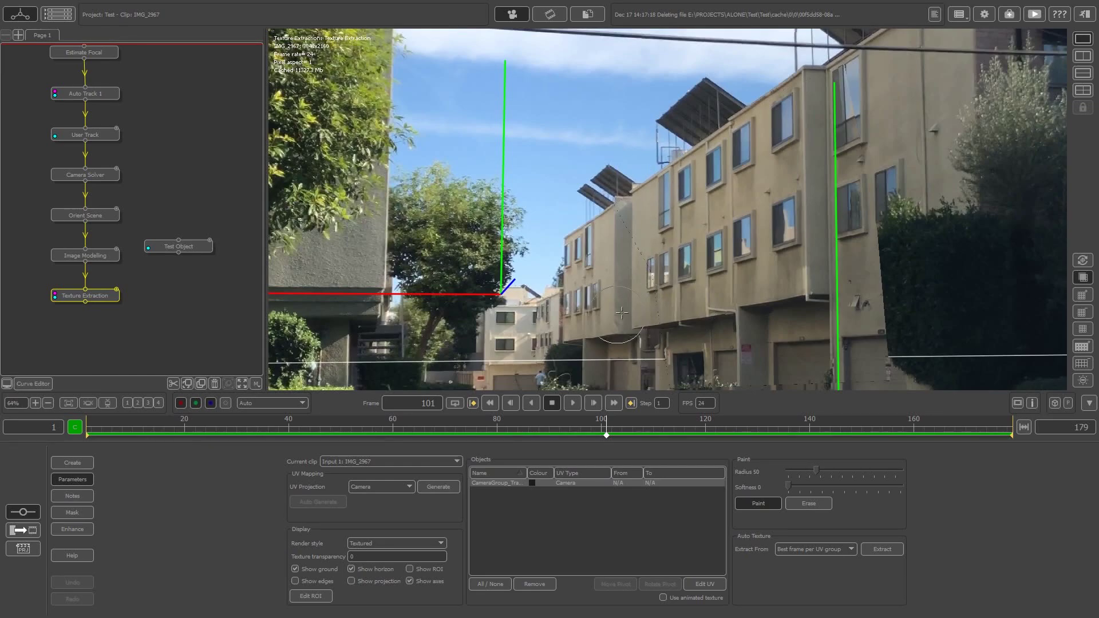
pyautogui.moveTo(567, 431); pyautogui.dragTo(450, 402)
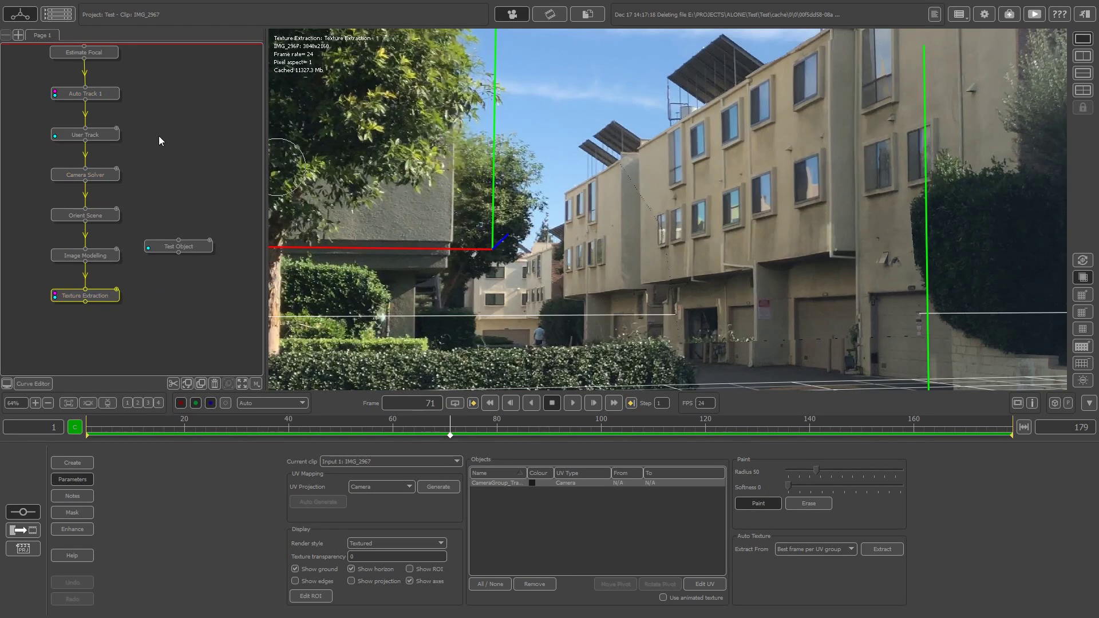
# Step: Review the Auto Track, Camera Solver, Orient Scene and Image Modelling nodes, then return to Texture Extraction and scrub the clip
pyautogui.moveTo(159, 136); pyautogui.dragTo(155, 174, button='middle')
pyautogui.click(100, 152)
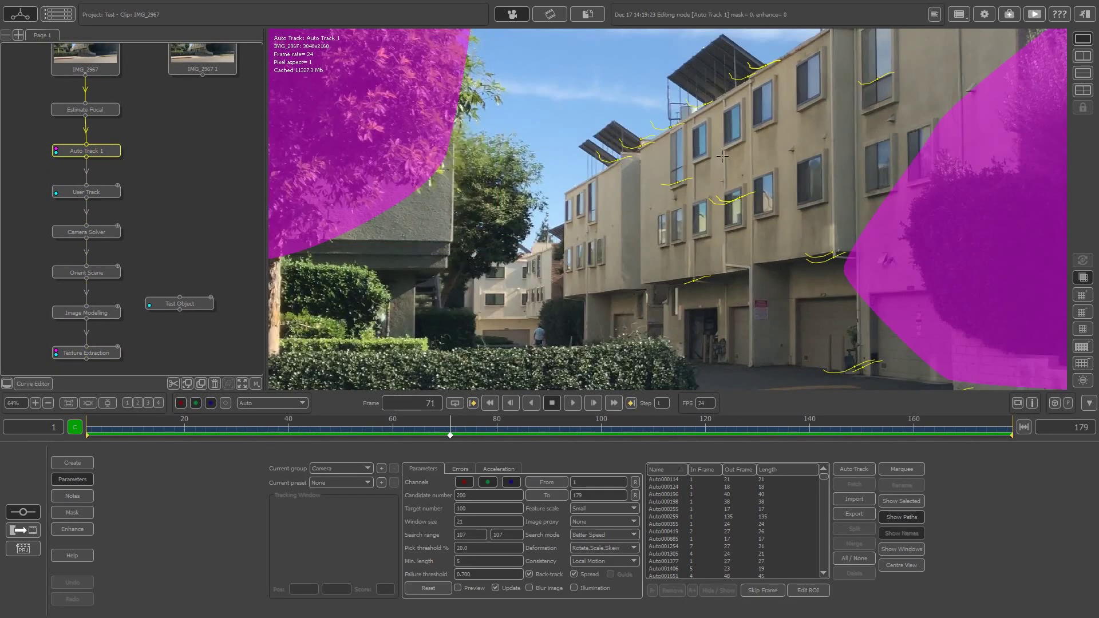
pyautogui.click(103, 236)
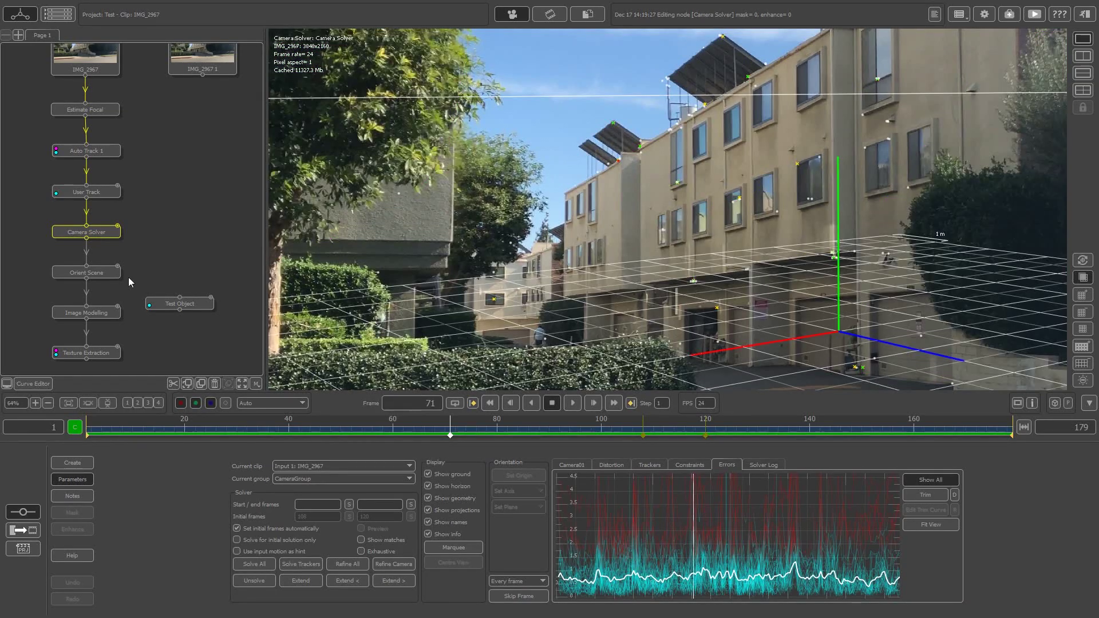
pyautogui.click(102, 273)
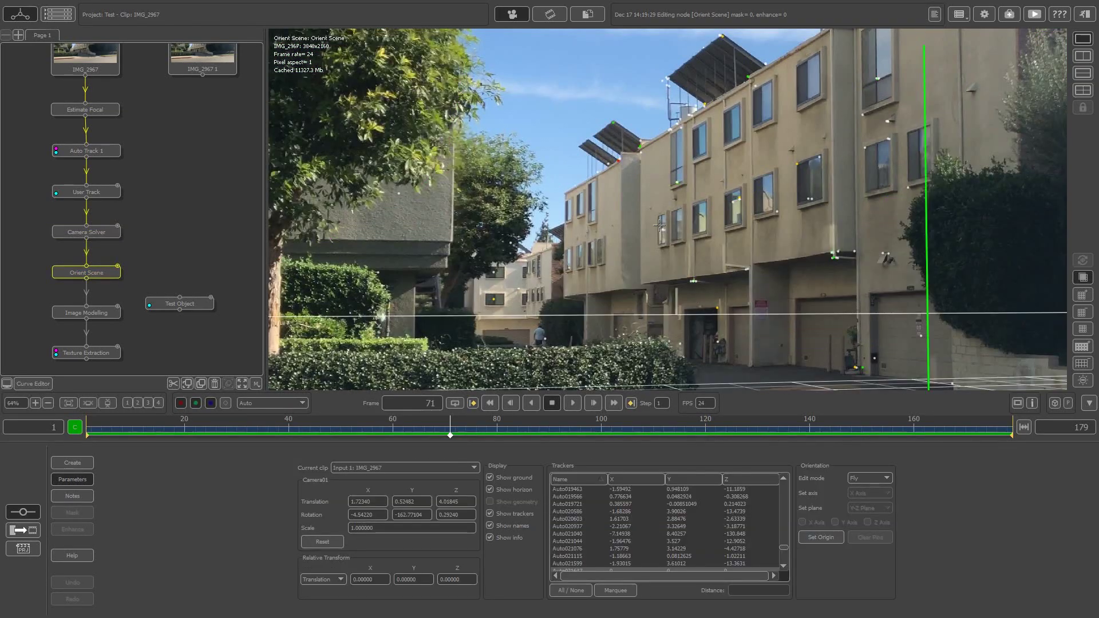
pyautogui.click(97, 315)
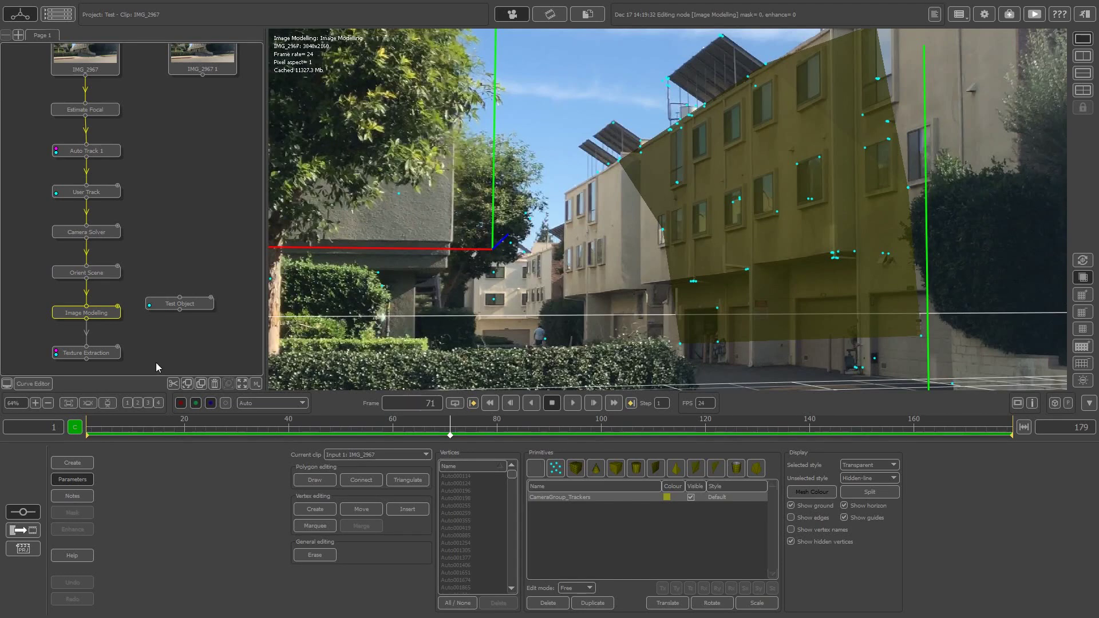
pyautogui.click(98, 354)
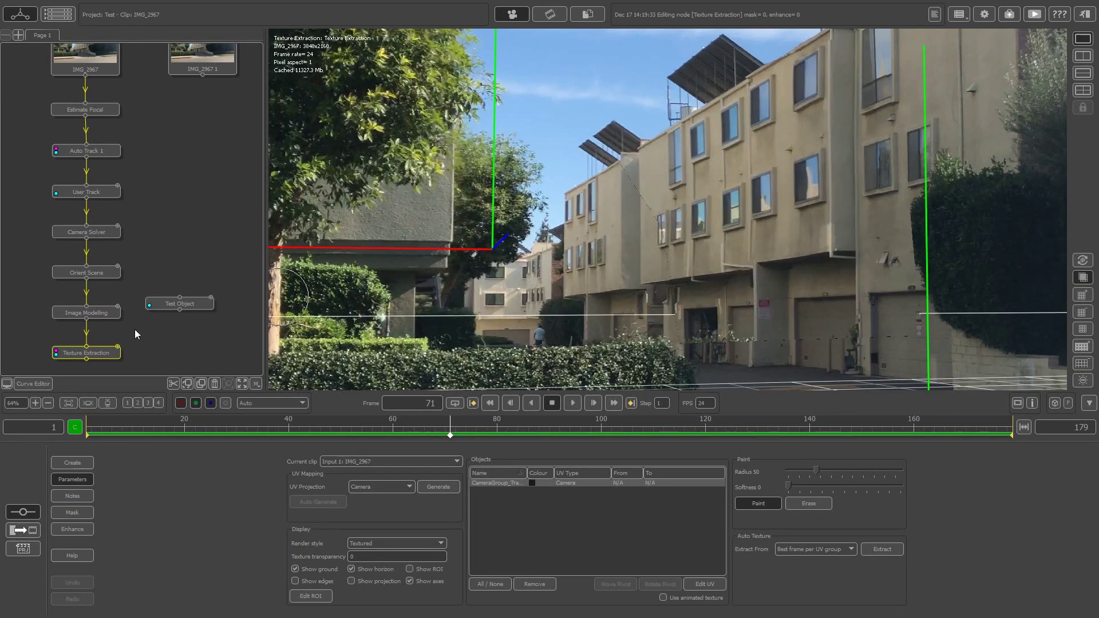
pyautogui.moveTo(163, 172); pyautogui.dragTo(162, 180, button='middle')
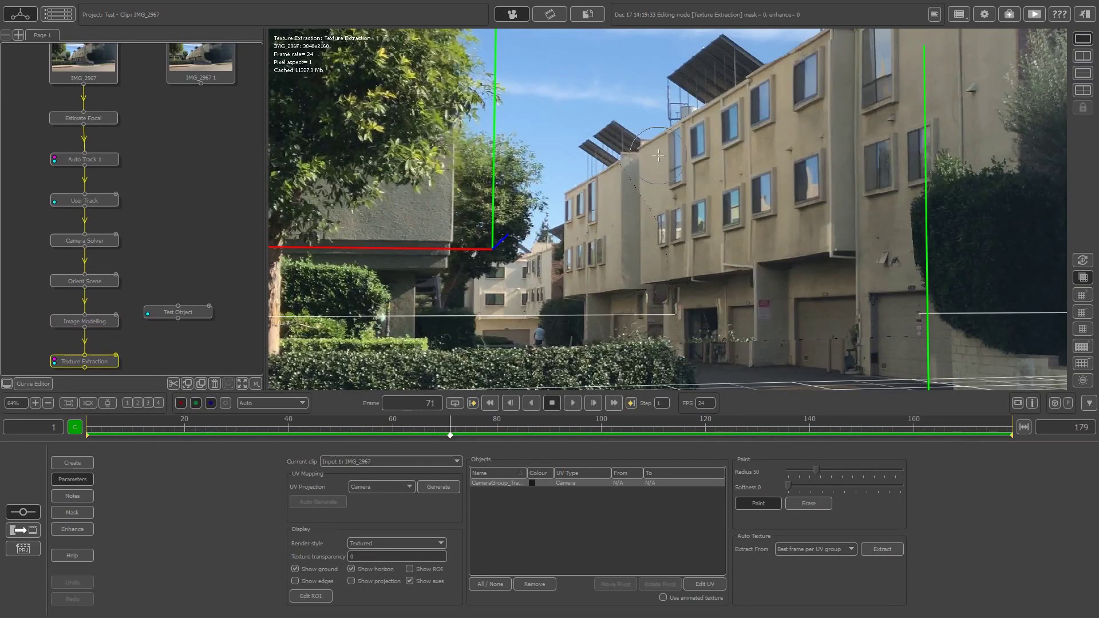
pyautogui.scroll(-6, 660, 154)
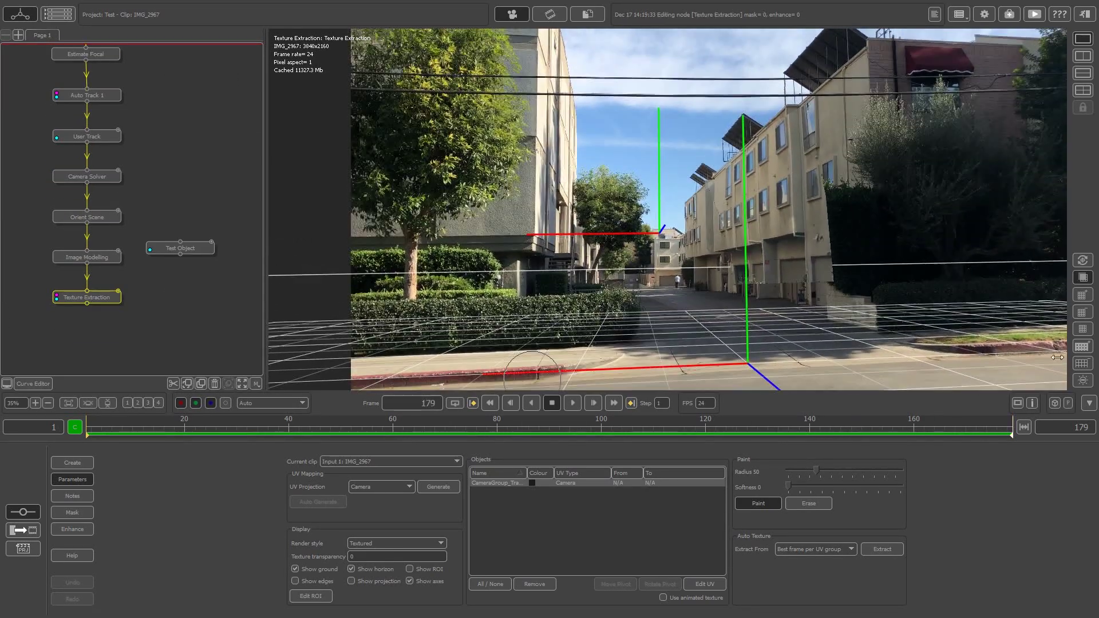
pyautogui.moveTo(1076, 365); pyautogui.dragTo(383, 371)
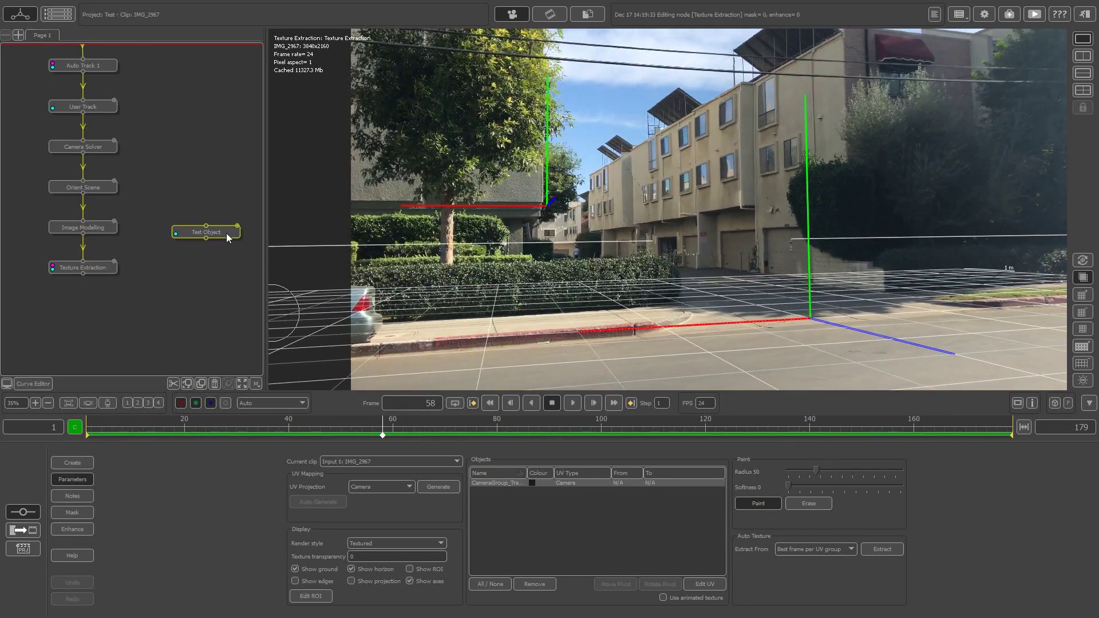
# Step: Place the Test Object node below Texture Extraction, link the two and open Test Object for editing
pyautogui.moveTo(227, 233); pyautogui.dragTo(208, 240)
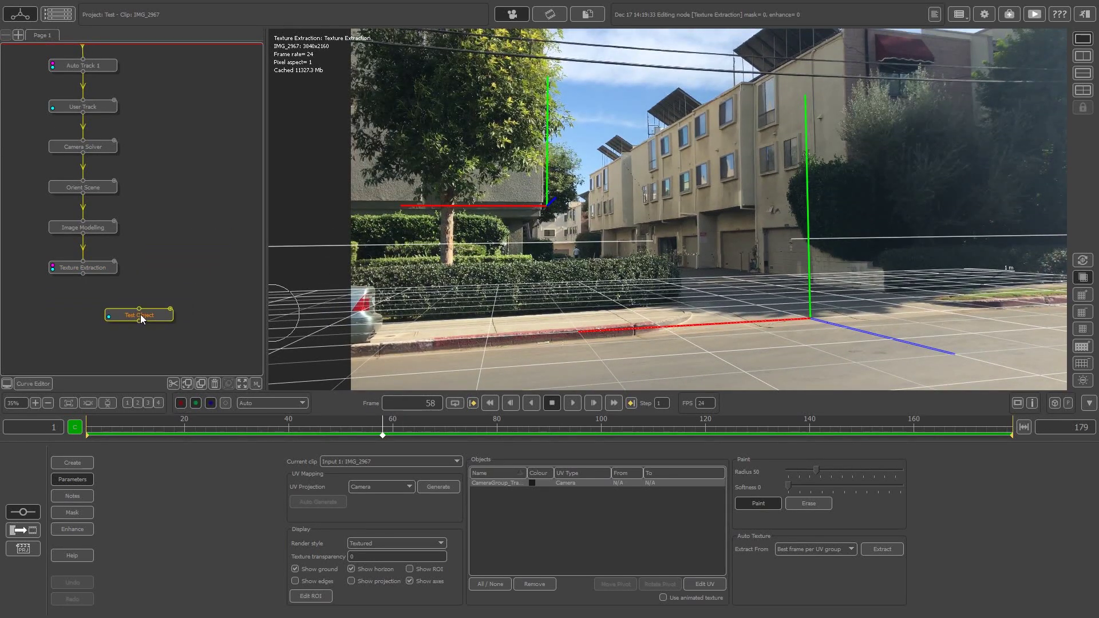
pyautogui.moveTo(83, 283); pyautogui.dragTo(102, 303)
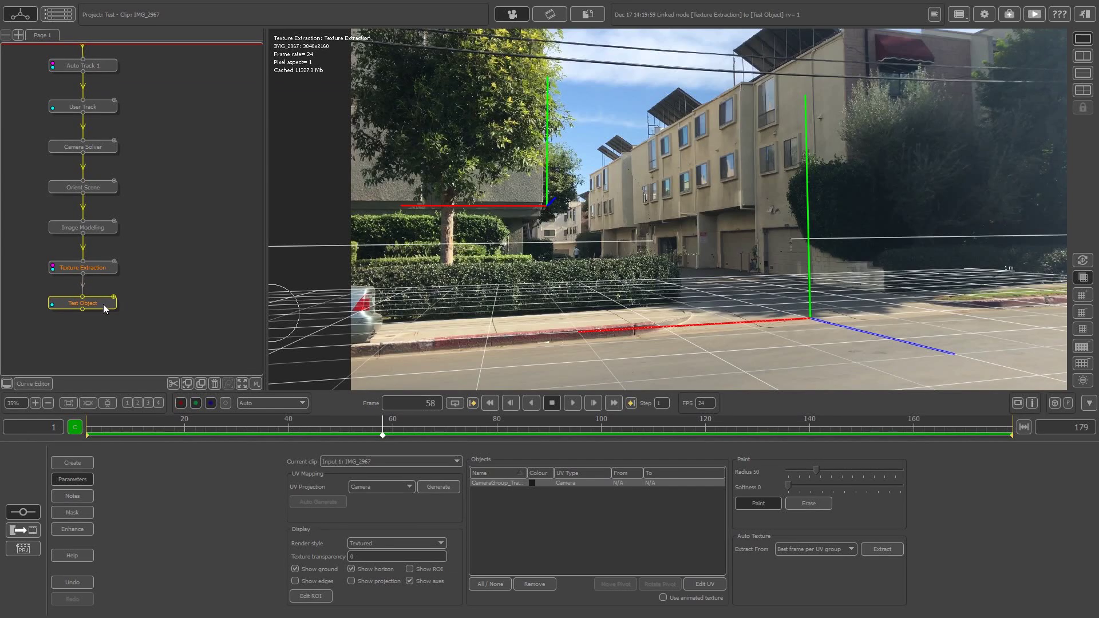
pyautogui.doubleClick(102, 303)
# Step: Turn off the background dimming and check the thumb tack objects against the footage along the clip
pyautogui.moveTo(292, 431); pyautogui.dragTo(596, 429)
pyautogui.click(1084, 382)
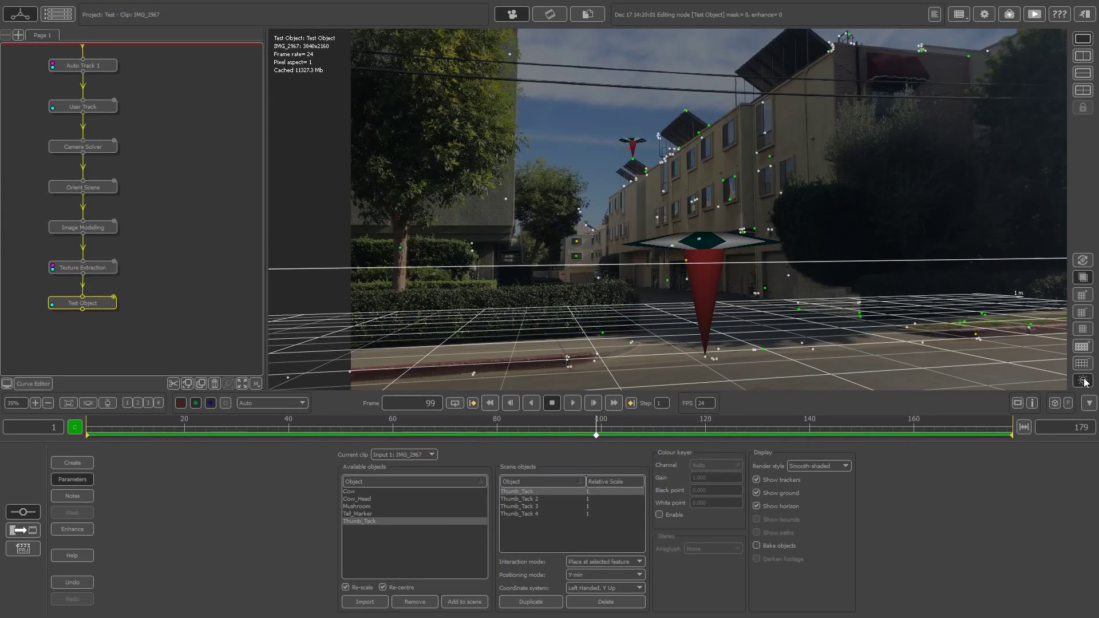
pyautogui.click(1084, 380)
pyautogui.moveTo(167, 431); pyautogui.dragTo(231, 395)
pyautogui.scroll(-5, 774, 173)
pyautogui.scroll(4, 774, 173)
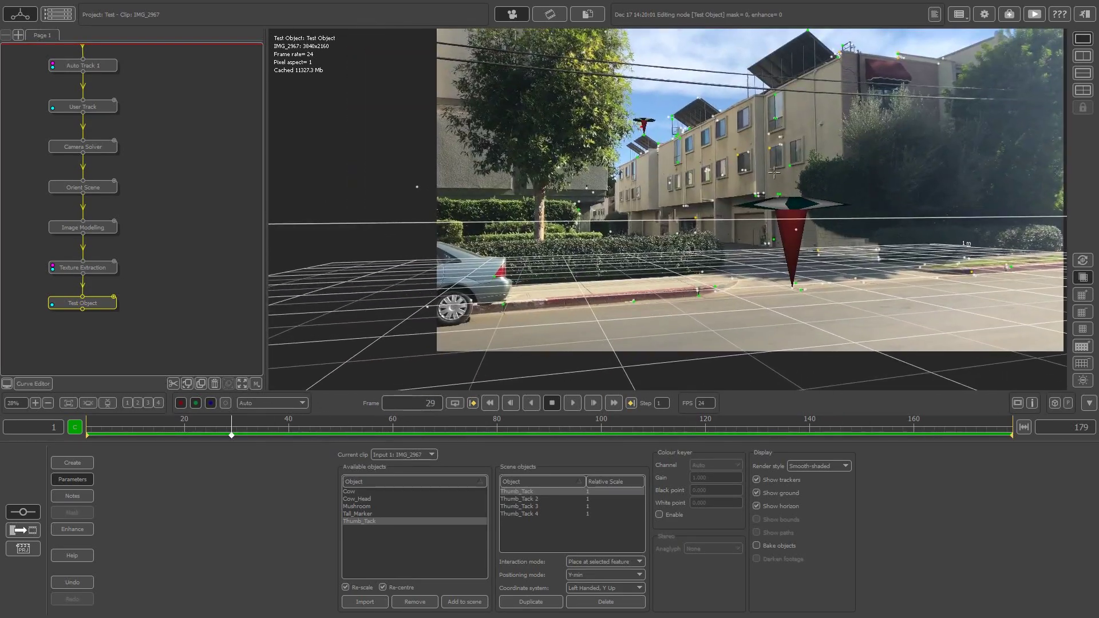
pyautogui.moveTo(775, 173); pyautogui.dragTo(679, 210, button='middle')
pyautogui.scroll(2, 726, 200)
pyautogui.scroll(-3, 724, 208)
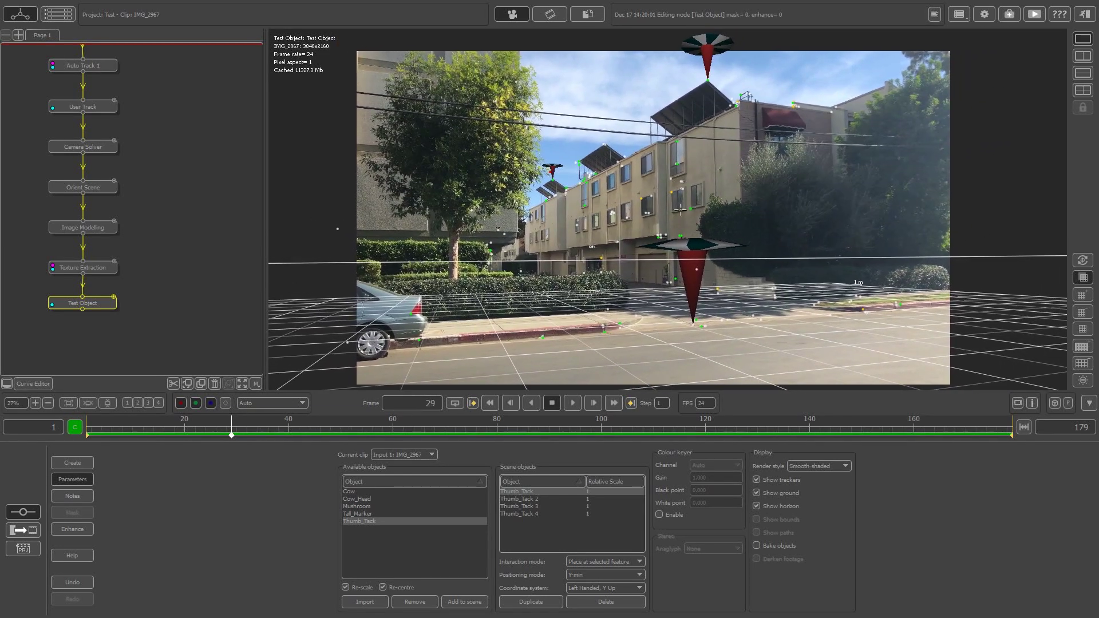
# Step: Add an Export node after Test Object and check the scene formats, keeping Autodesk 3DS Max 2011 Script
pyautogui.rightClick(96, 307)
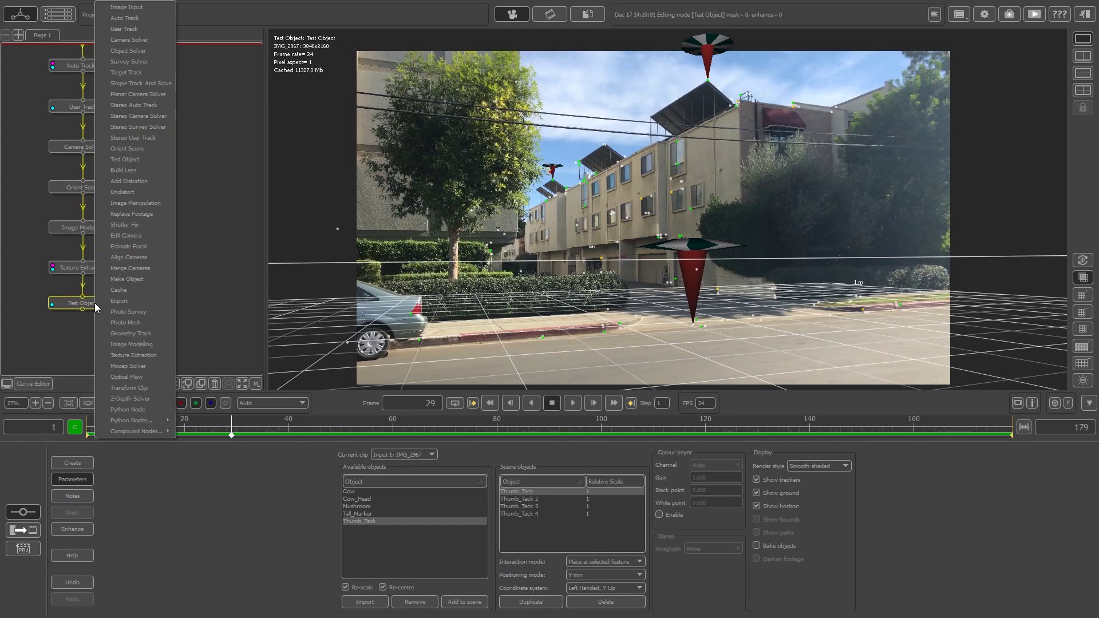
pyautogui.click(128, 301)
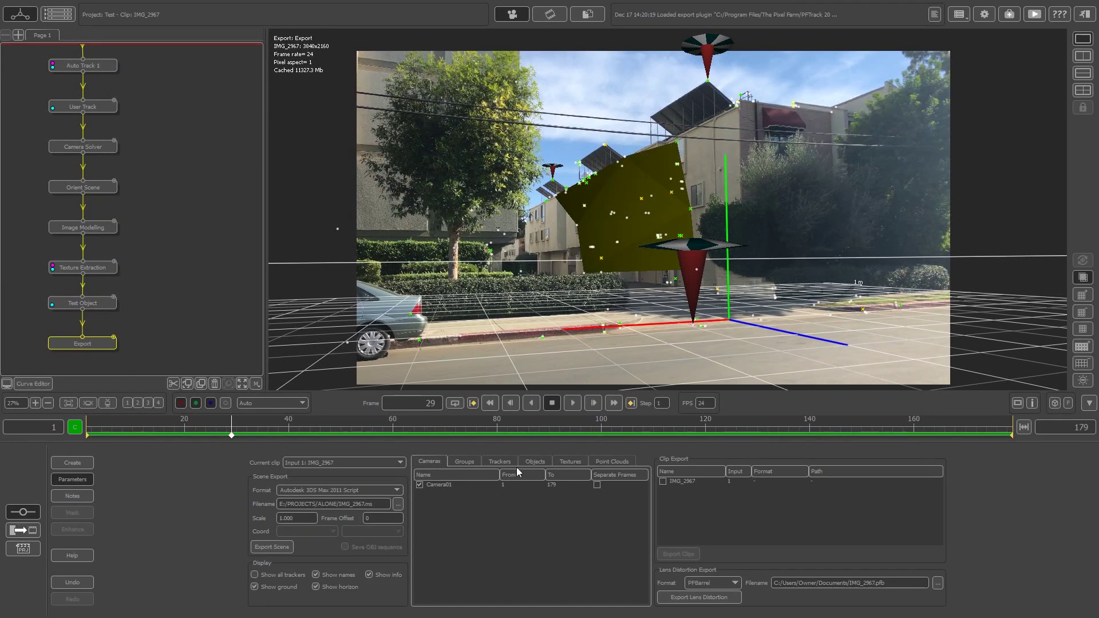
pyautogui.click(345, 493)
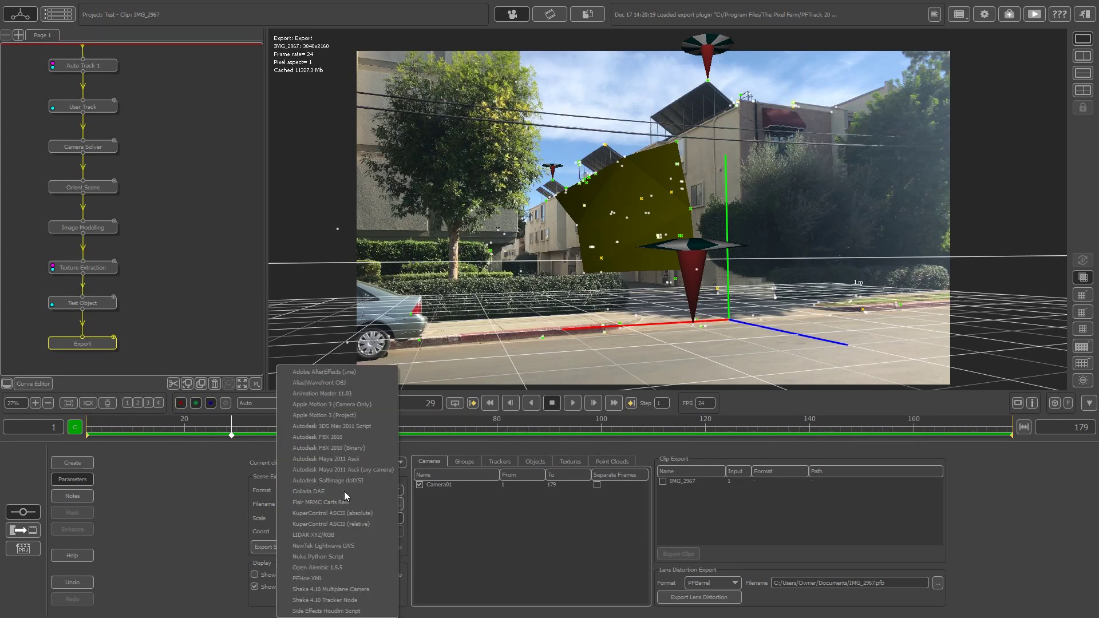
pyautogui.click(210, 543)
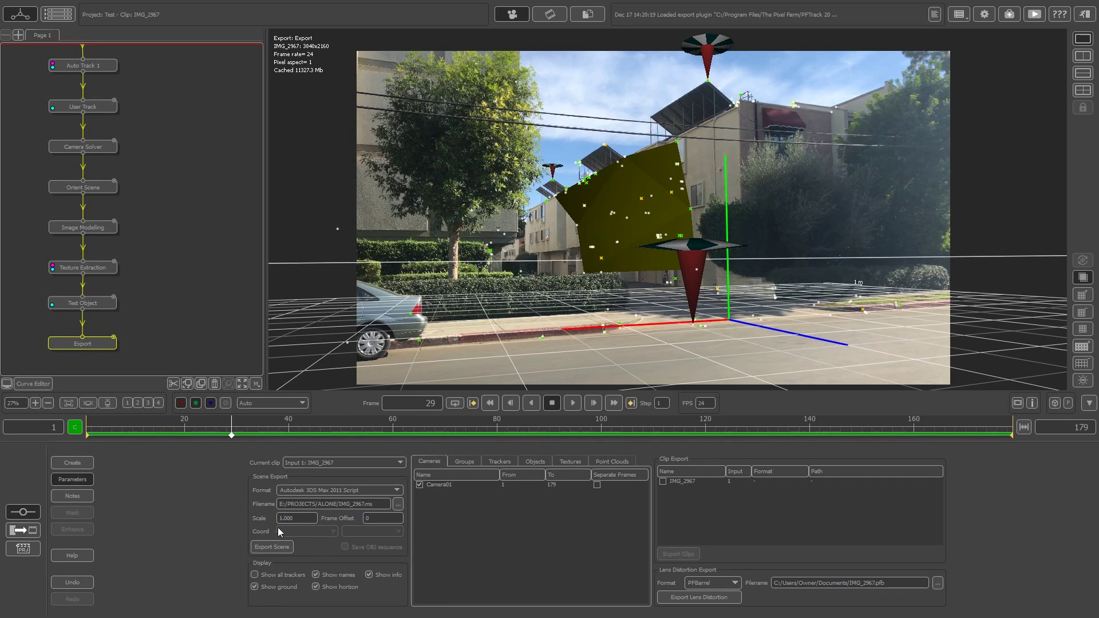
# Step: Set the scene export file to IMG_2967.ms in the folder E:/PROJECTS/ALONE/Test
pyautogui.click(398, 504)
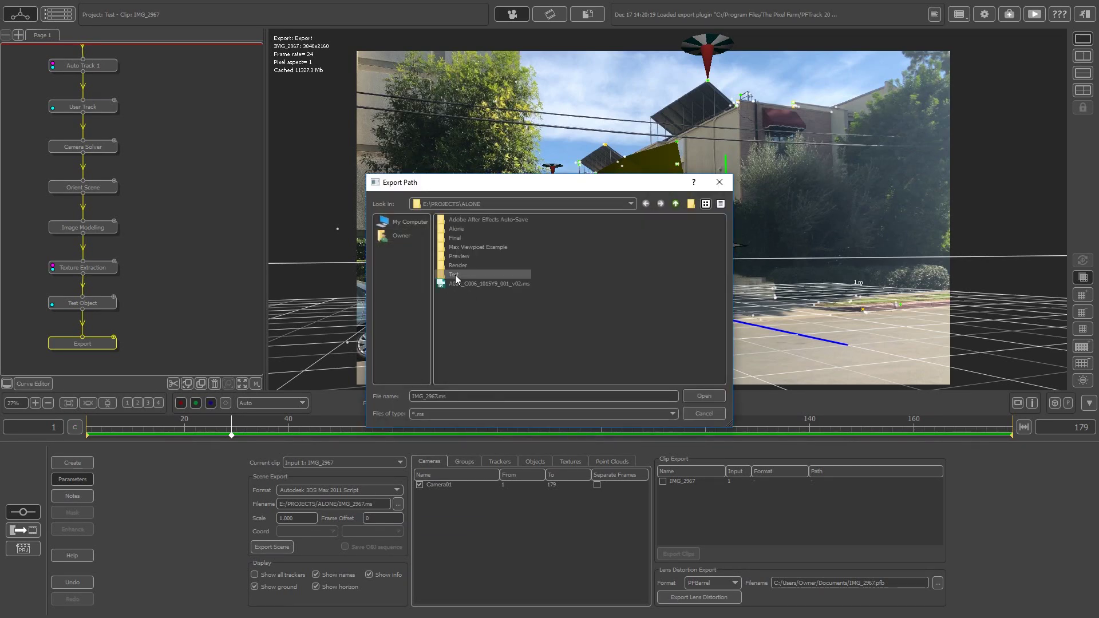
pyautogui.doubleClick(455, 275)
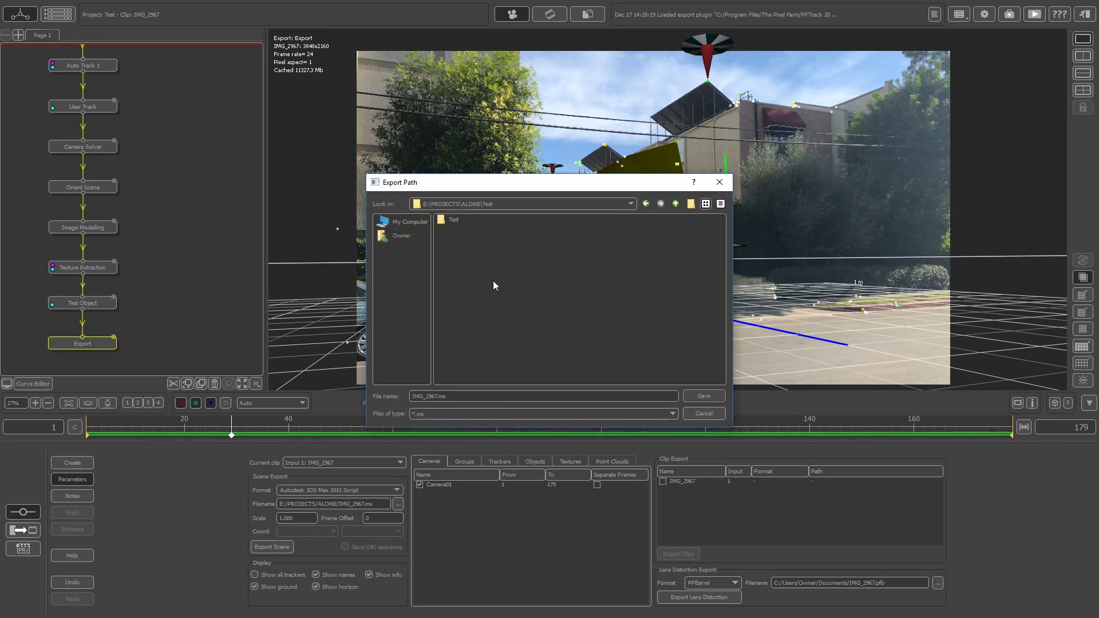
pyautogui.doubleClick(453, 220)
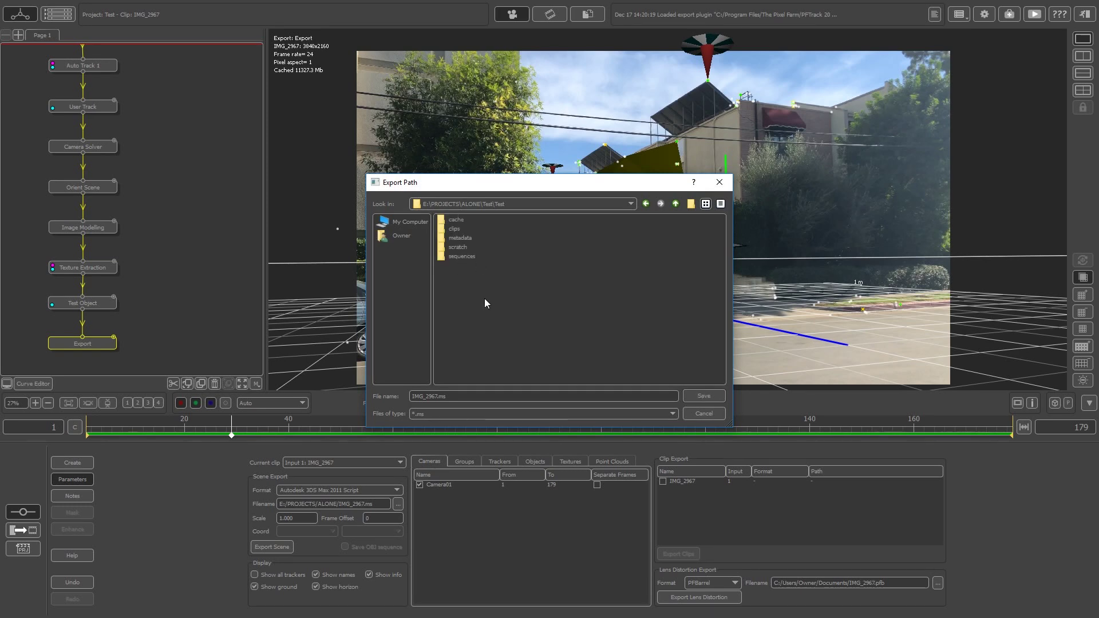
pyautogui.click(675, 203)
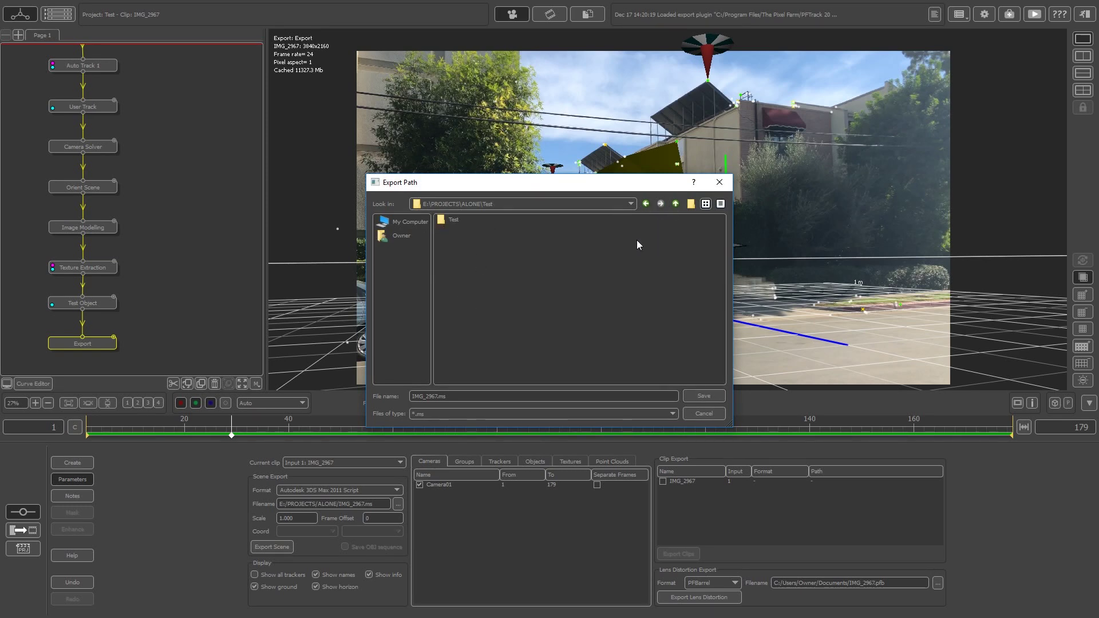
pyautogui.click(719, 397)
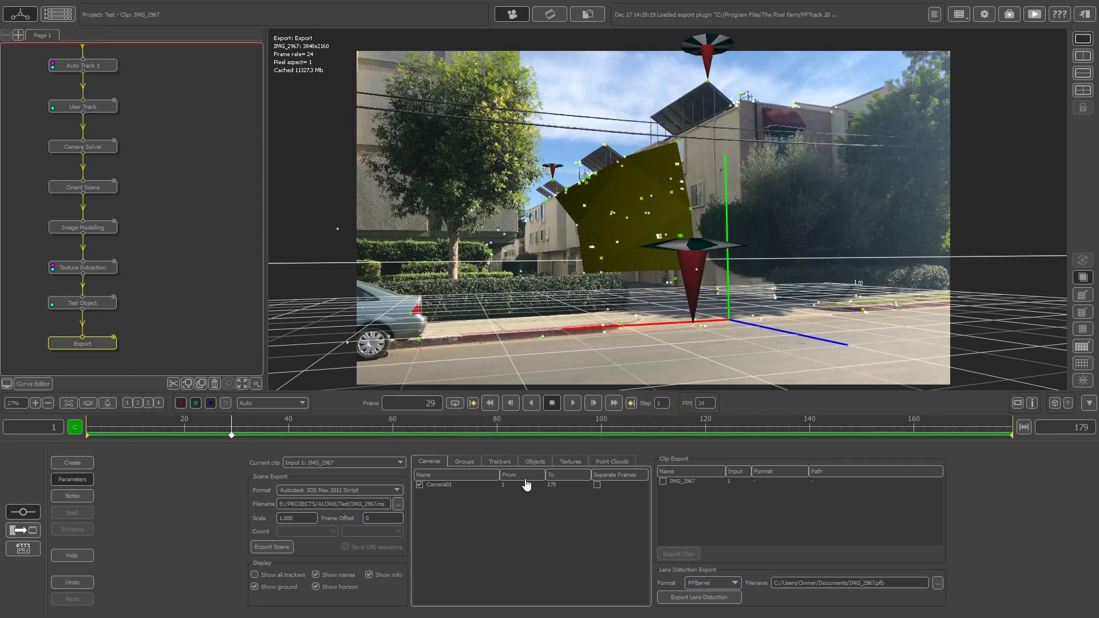
# Step: Remove the Test Object node between Texture Extraction and Export, then check Texture Extraction and reopen Export
pyautogui.click(82, 304)
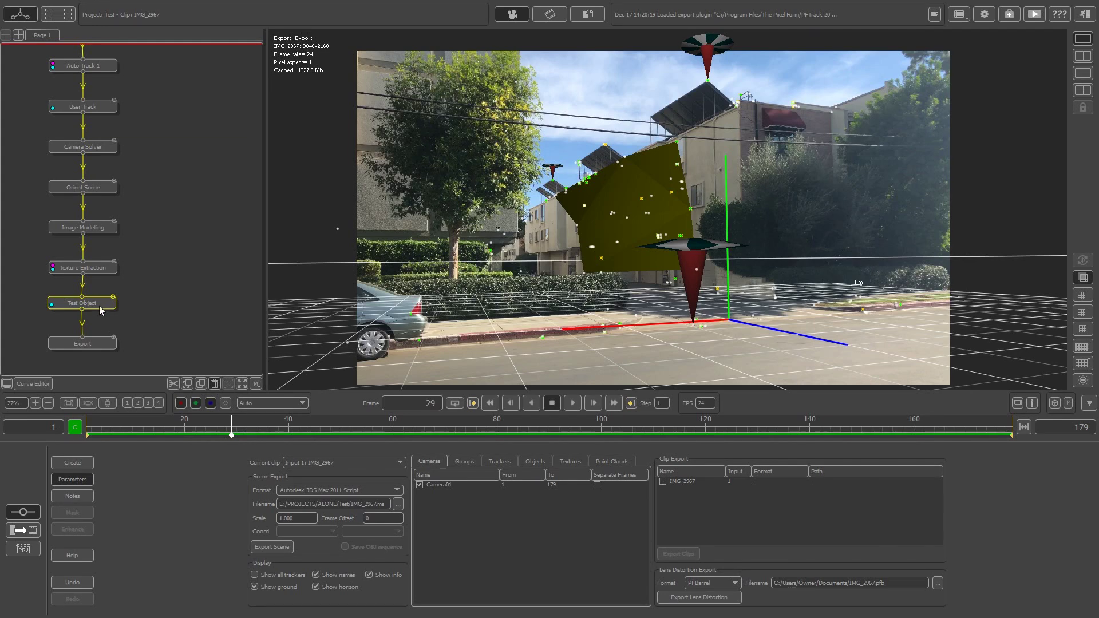
pyautogui.moveTo(99, 308); pyautogui.dragTo(147, 303)
pyautogui.click(81, 273)
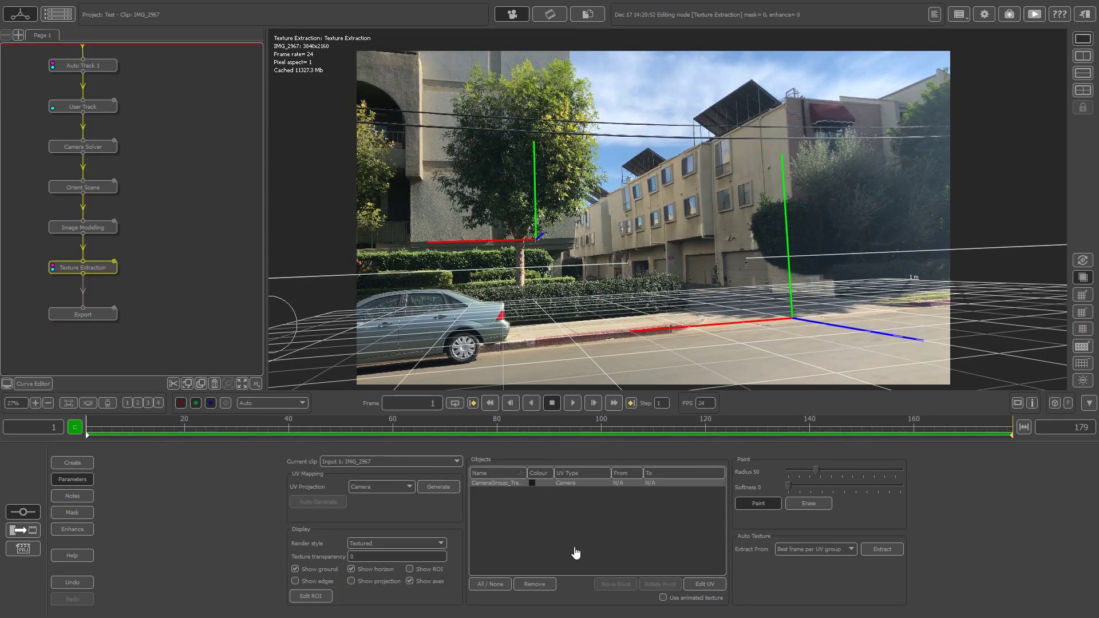
pyautogui.click(88, 312)
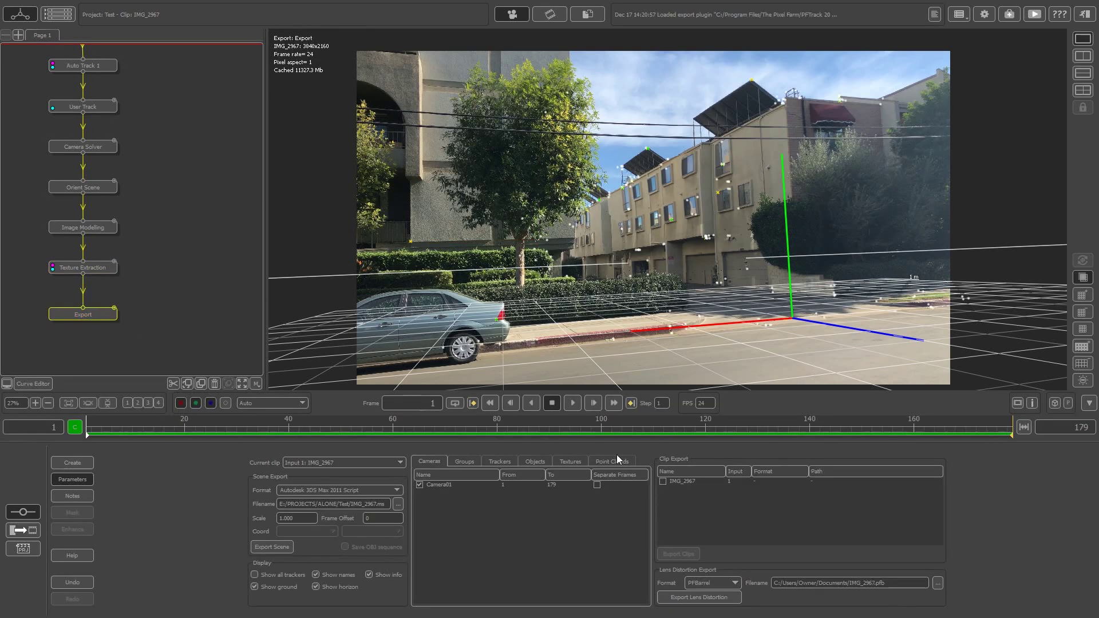
# Step: Check the CameraGroup_Trackers texture's PNG export format without changing it, and export the scene
pyautogui.click(582, 461)
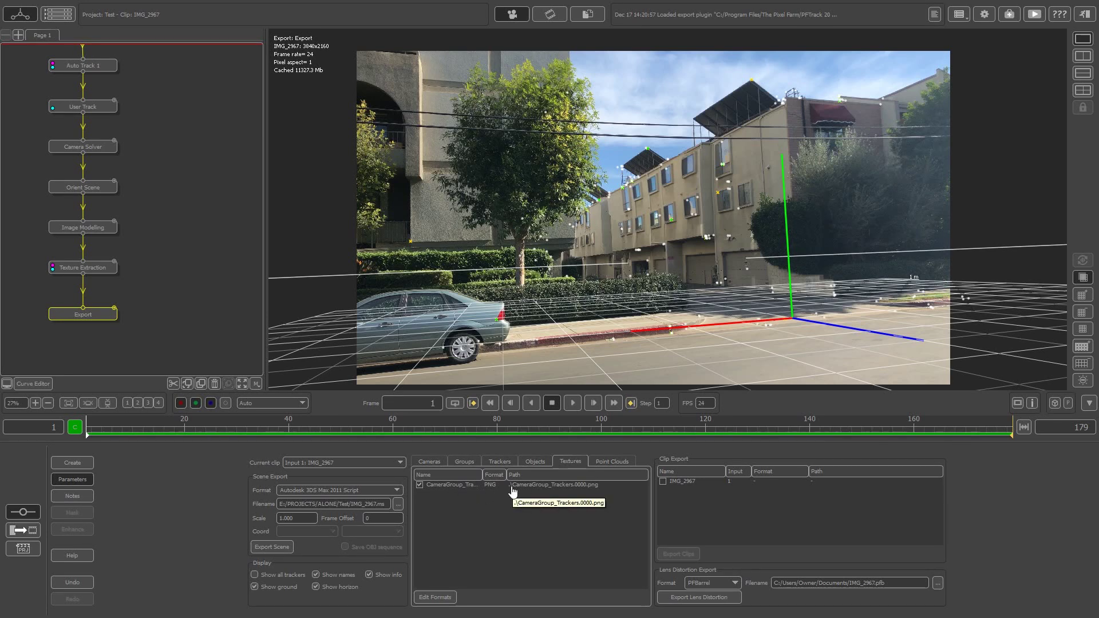
pyautogui.click(452, 596)
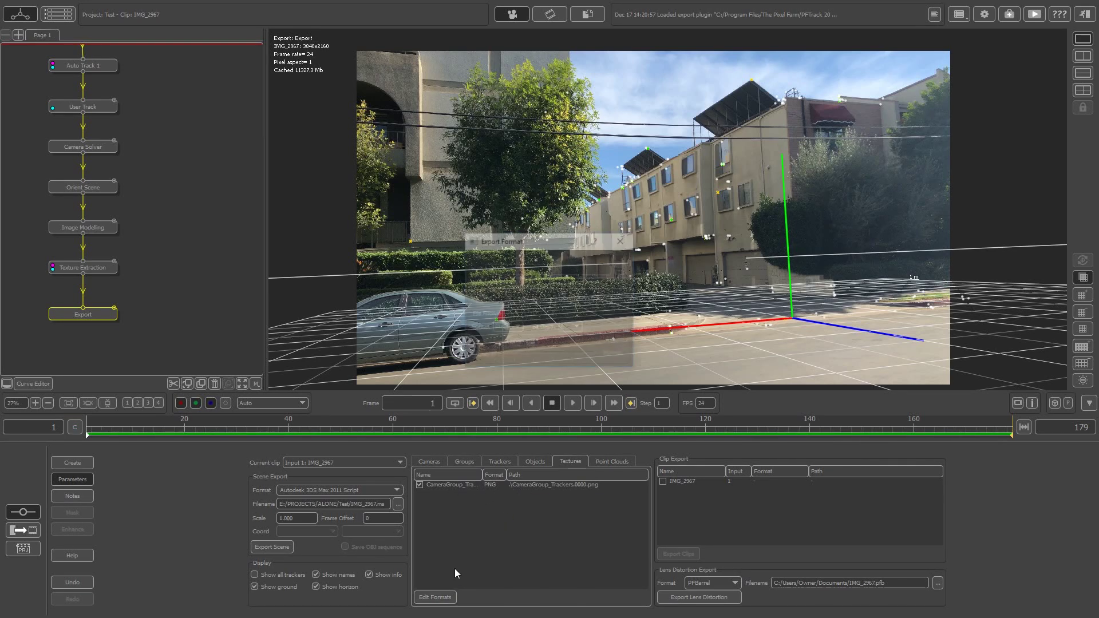
pyautogui.click(515, 328)
pyautogui.scroll(1, 518, 361)
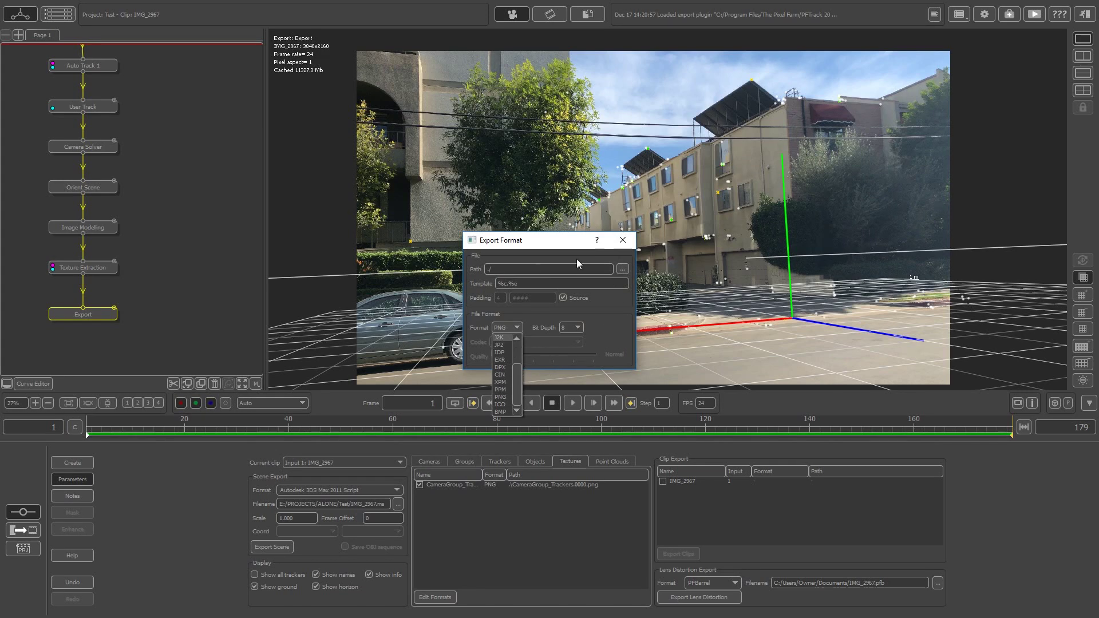
pyautogui.click(624, 240)
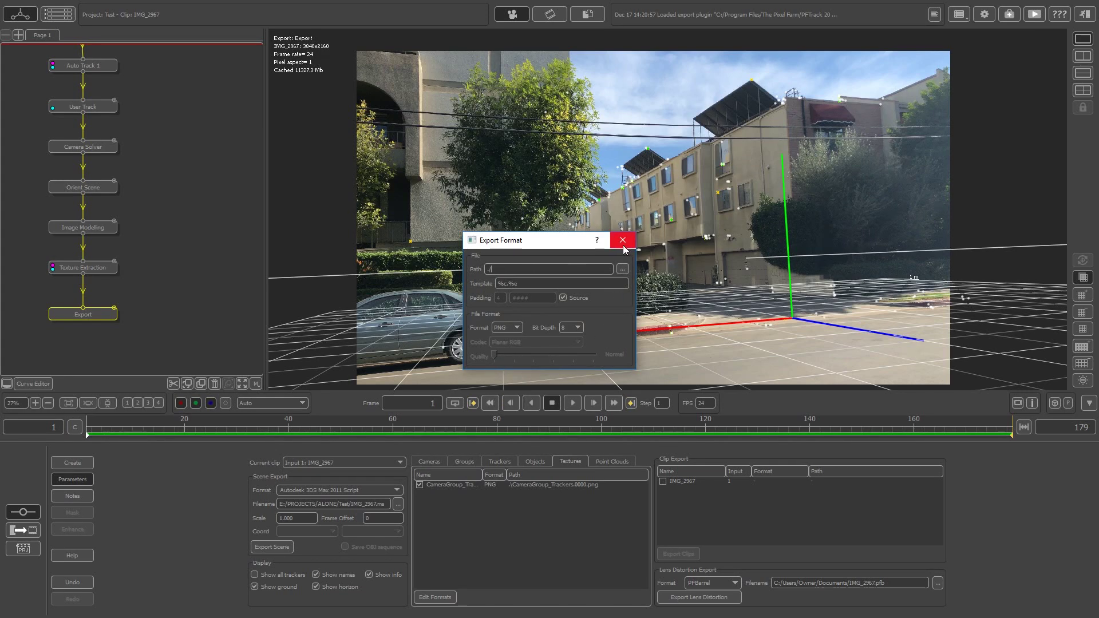
pyautogui.click(624, 241)
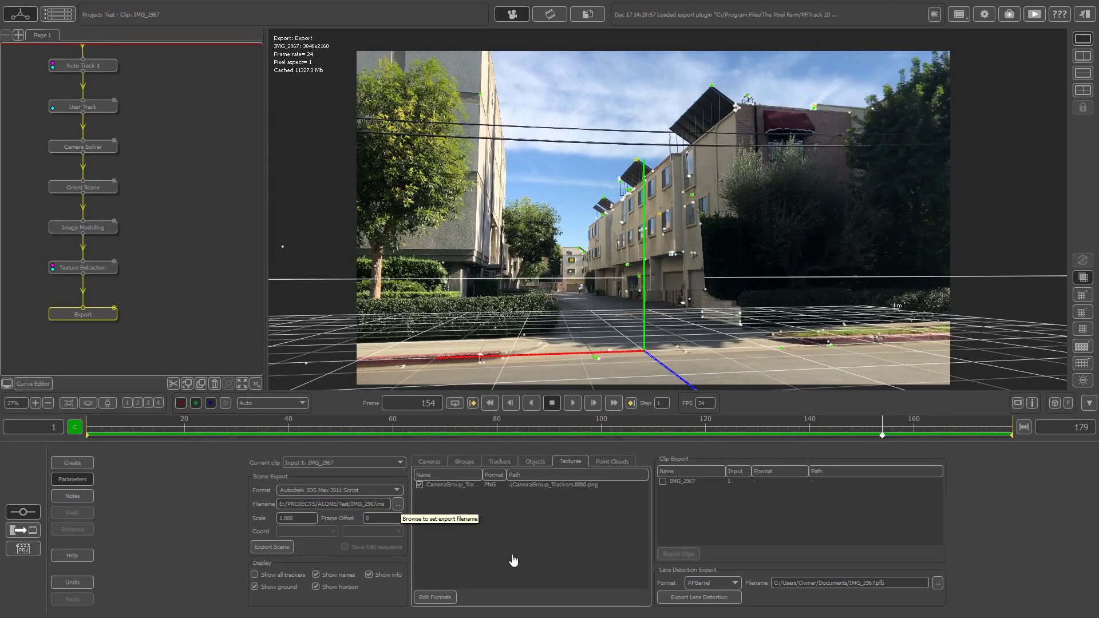
pyautogui.click(273, 548)
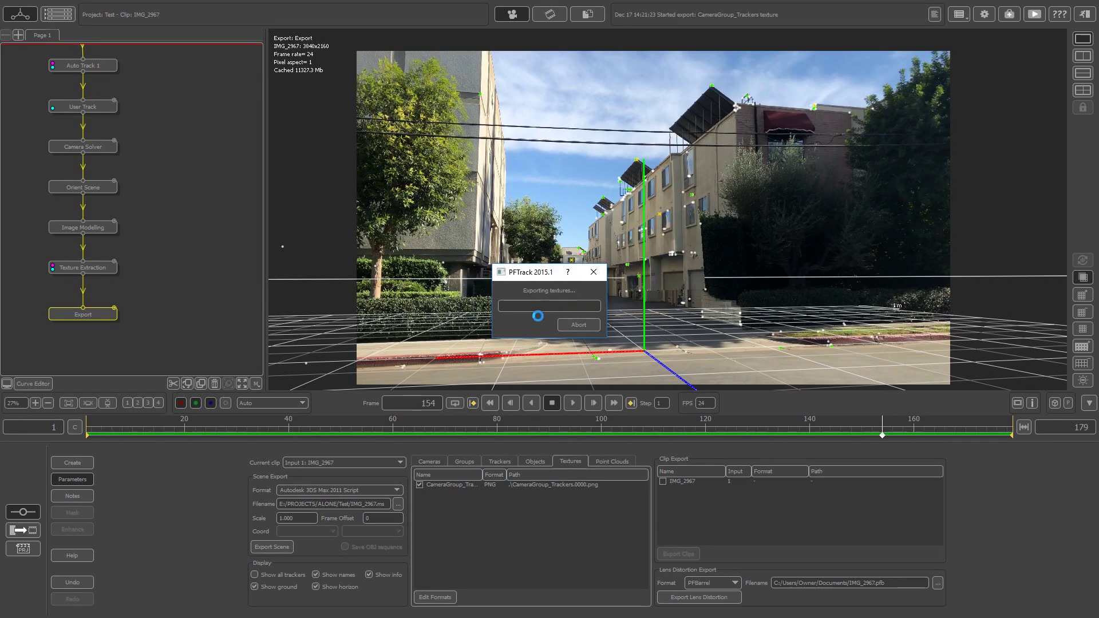
# Step: Set the scene export format to Adobe AfterEffects (.ma) and export the scene as IMG_2967.ma in E:/PROJECTS/ALONE/Test
pyautogui.click(562, 322)
pyautogui.click(353, 491)
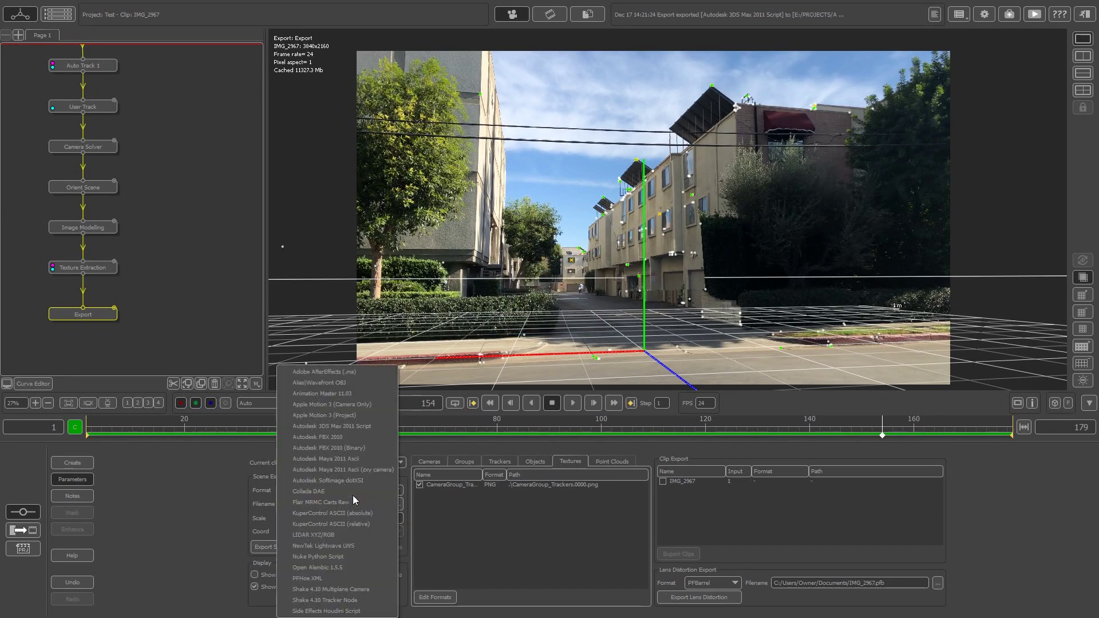
pyautogui.click(342, 371)
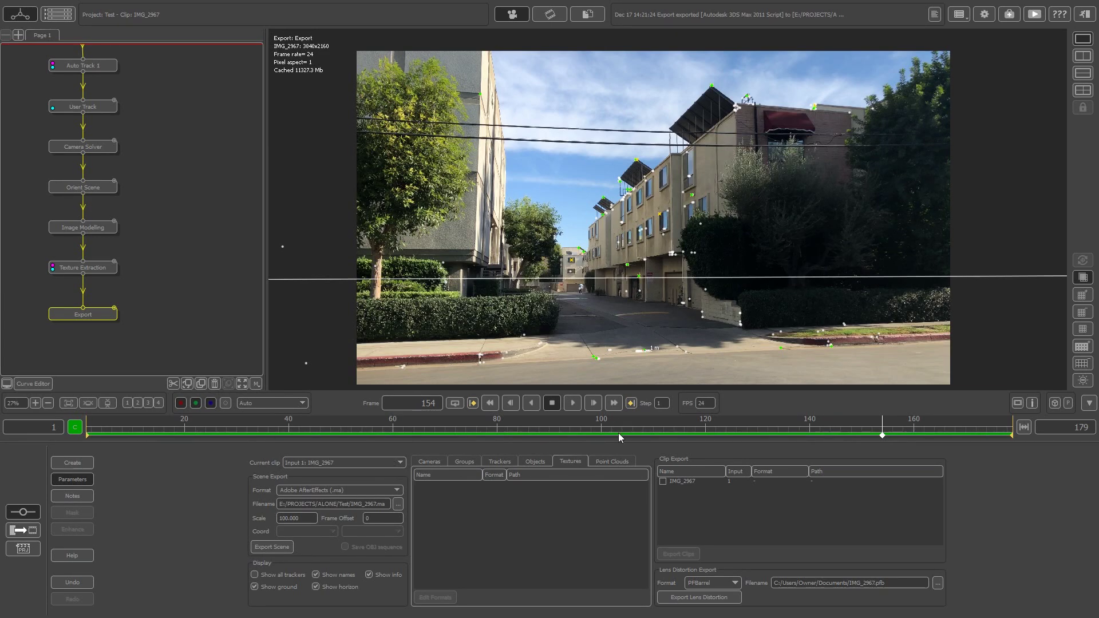
pyautogui.moveTo(620, 426); pyautogui.dragTo(590, 410)
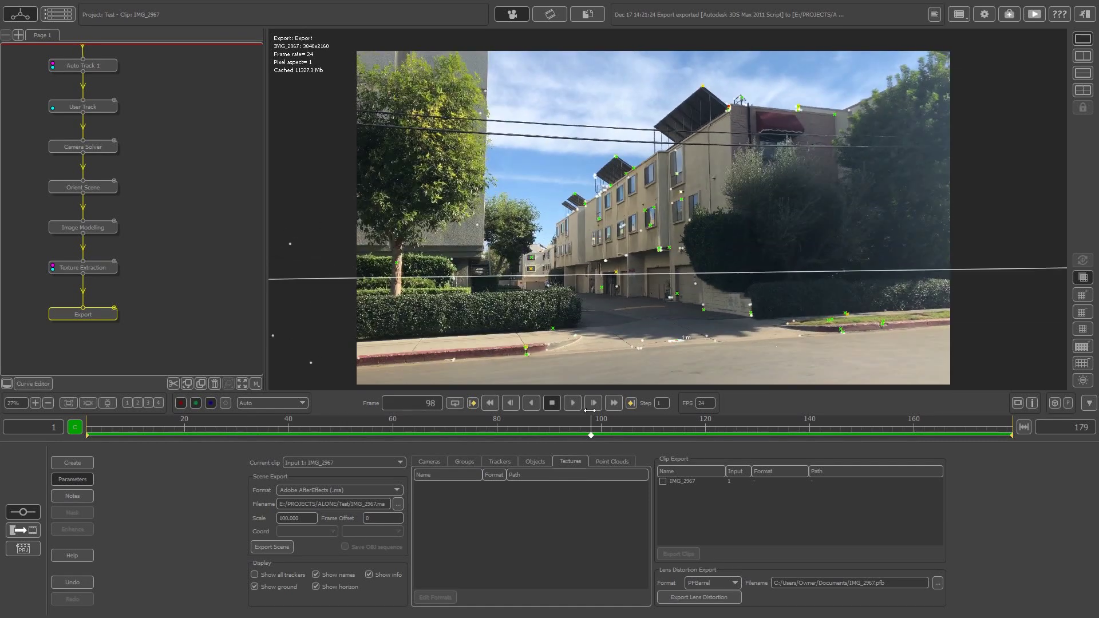
pyautogui.click(291, 545)
pyautogui.click(552, 321)
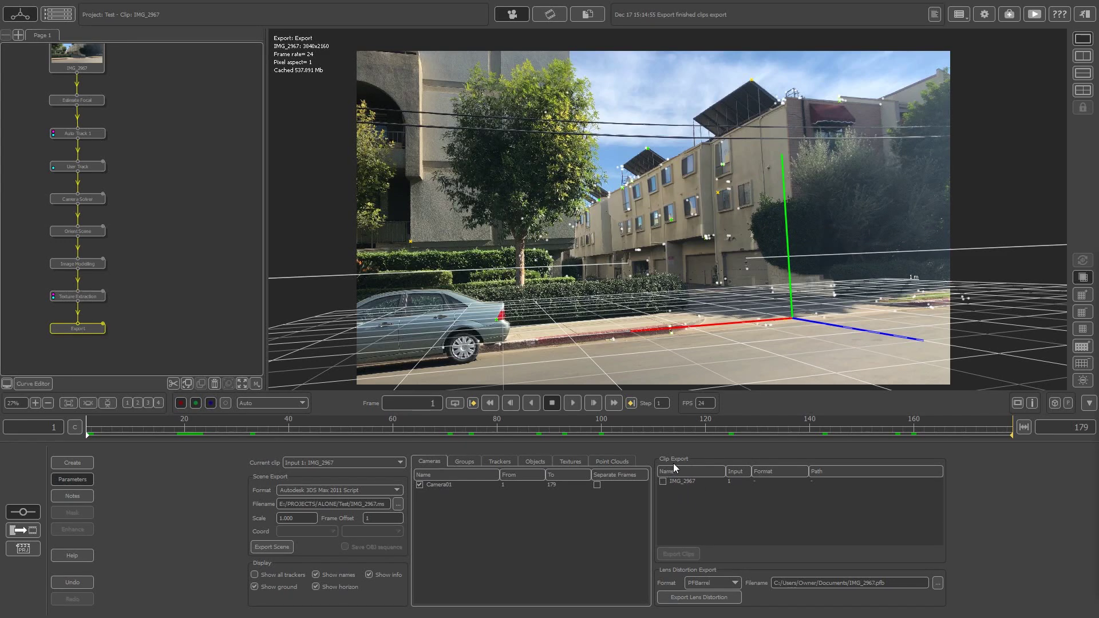
# Step: Enable the IMG_2967 clip for clip export to show its format and path, and disable it again
pyautogui.click(663, 482)
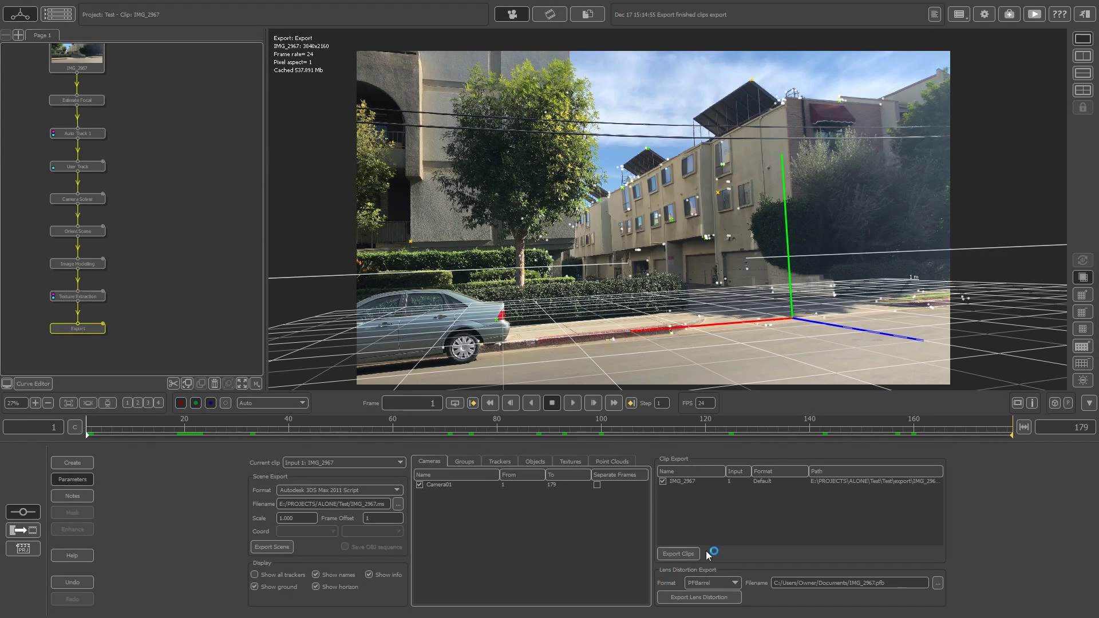
pyautogui.click(664, 482)
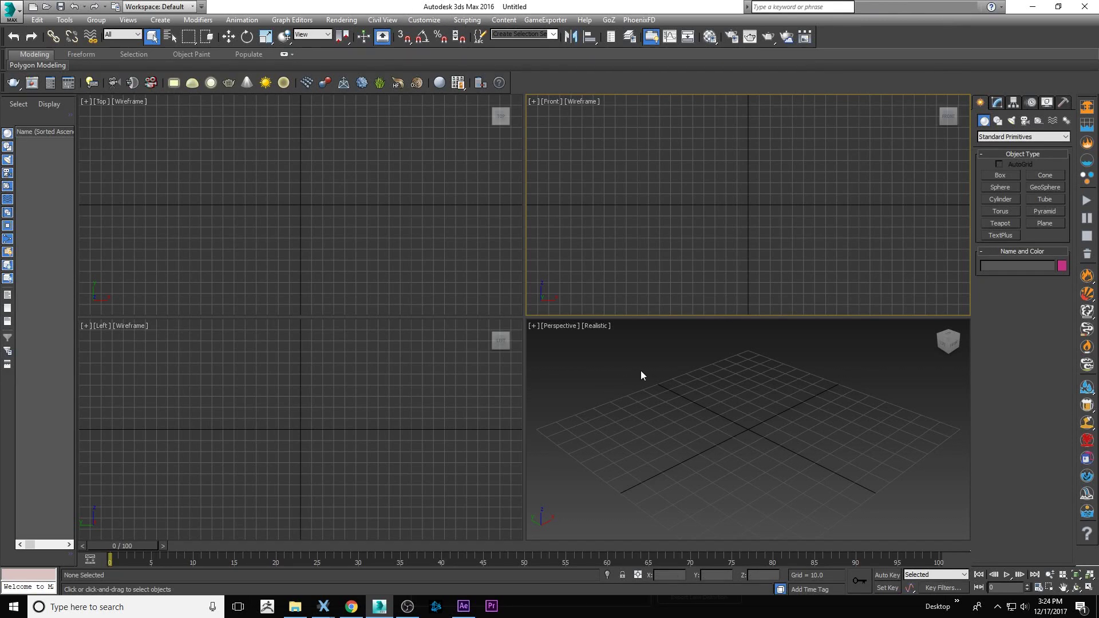
# Step: Switch to 3ds Max, set the scene's frame rate to Film at 24 fps, and recheck the time configuration
pyautogui.click(1038, 587)
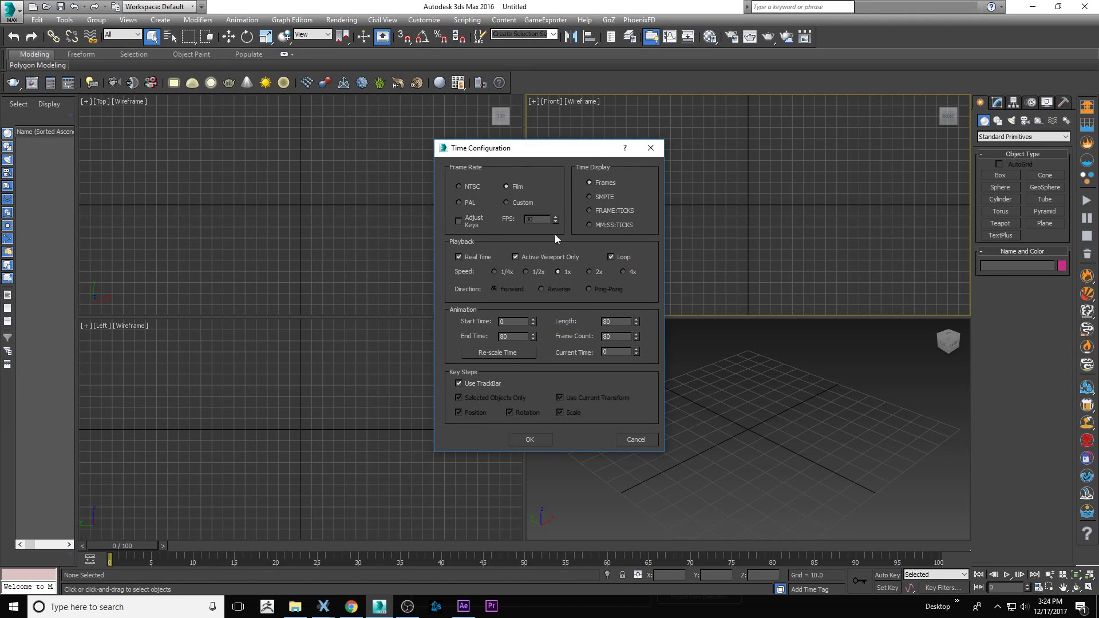
pyautogui.click(531, 440)
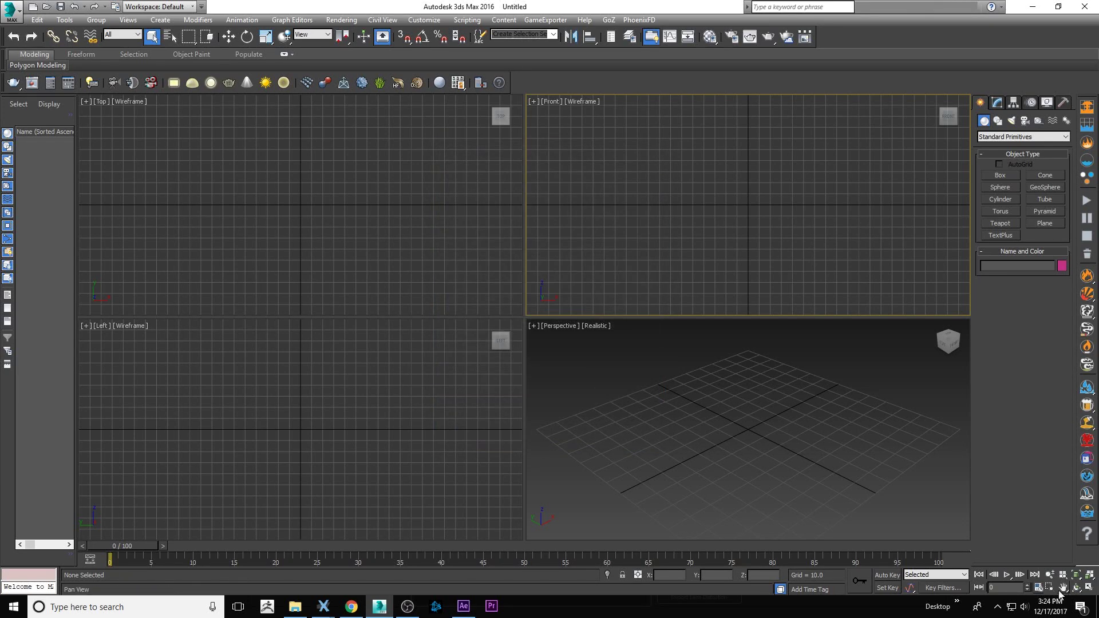
pyautogui.click(1038, 587)
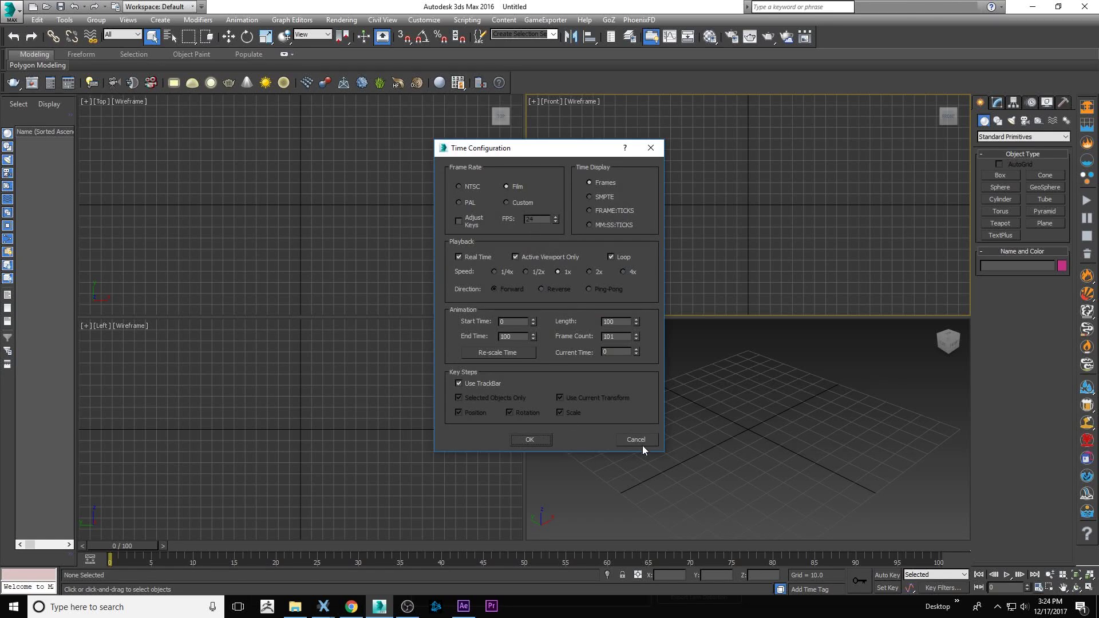
pyautogui.click(641, 443)
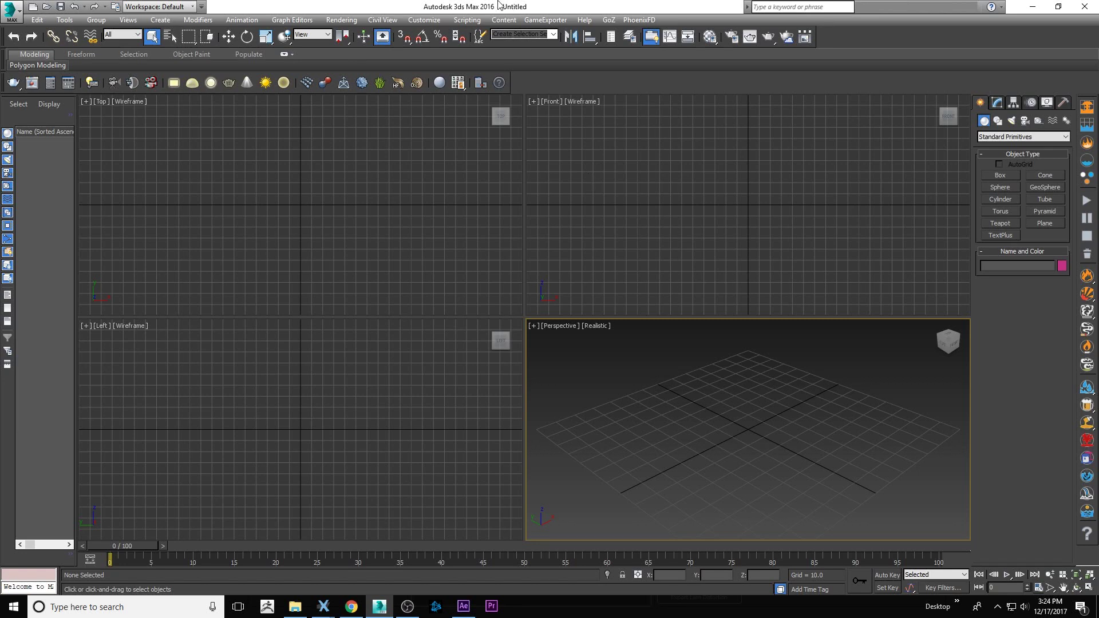
# Step: Run the exported tracking script IMG_2967_v2 from the folder E:/PROJECTS/ALONE/Test
pyautogui.click(467, 20)
pyautogui.click(467, 20)
pyautogui.click(467, 20)
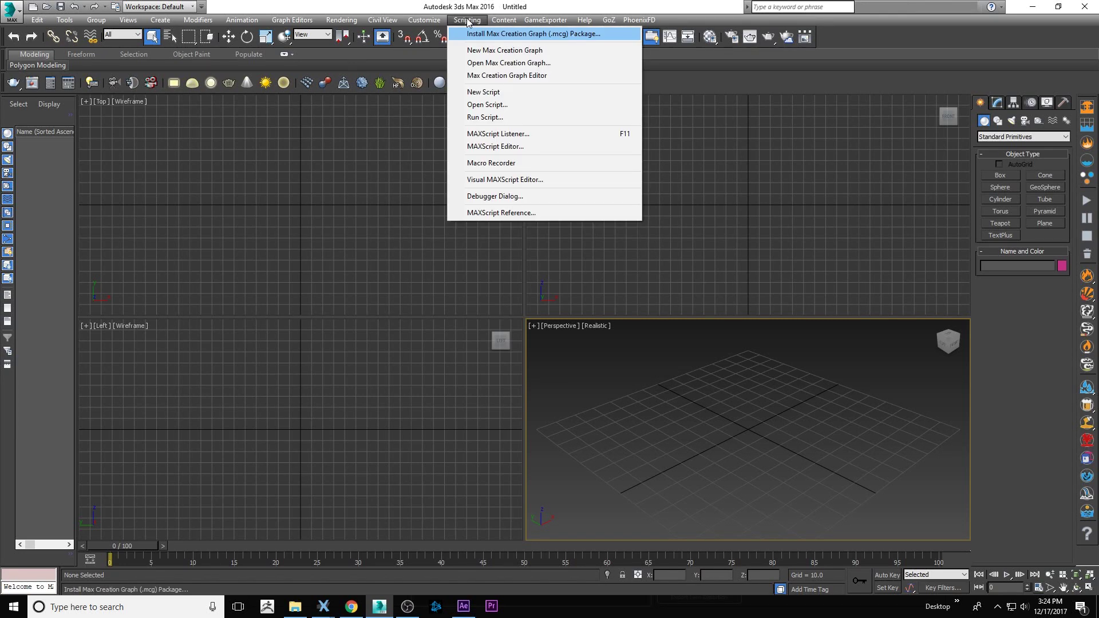
pyautogui.click(466, 20)
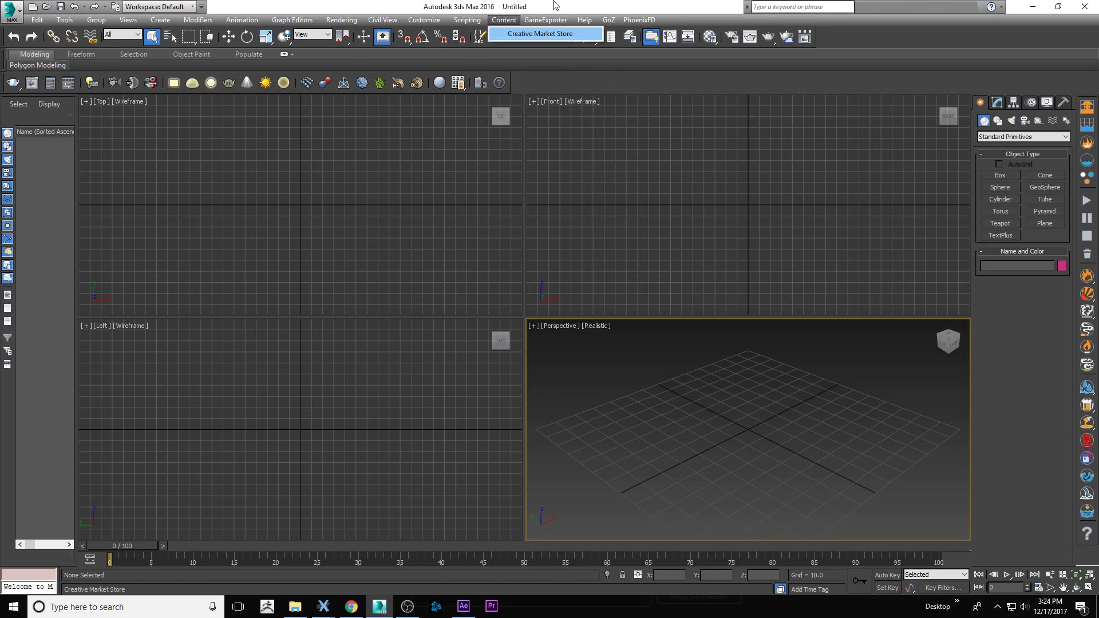
pyautogui.click(464, 20)
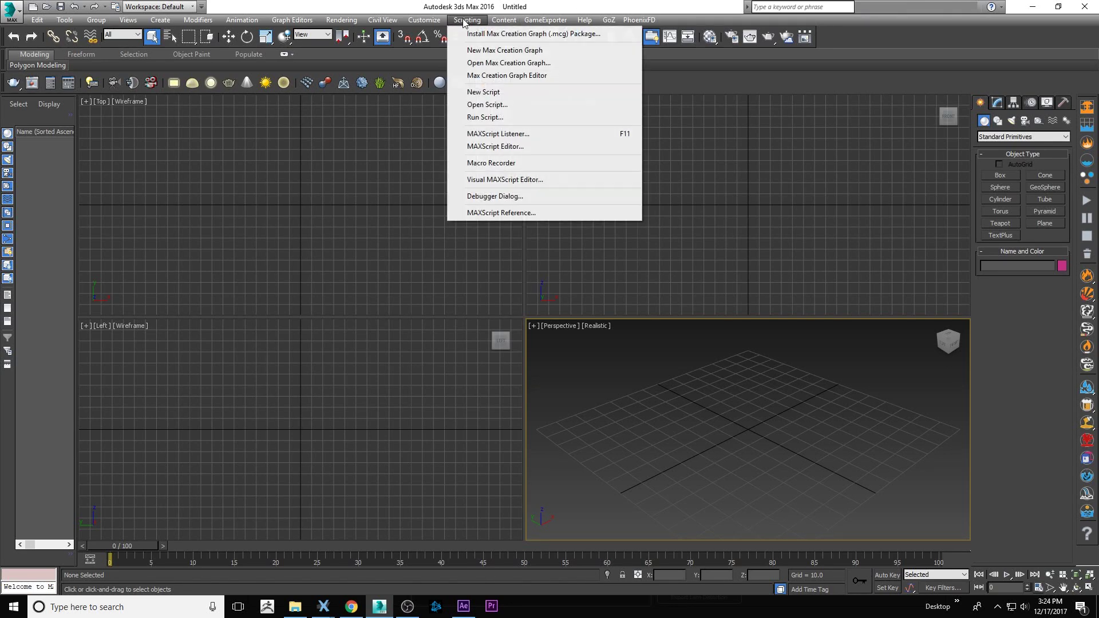
pyautogui.click(488, 118)
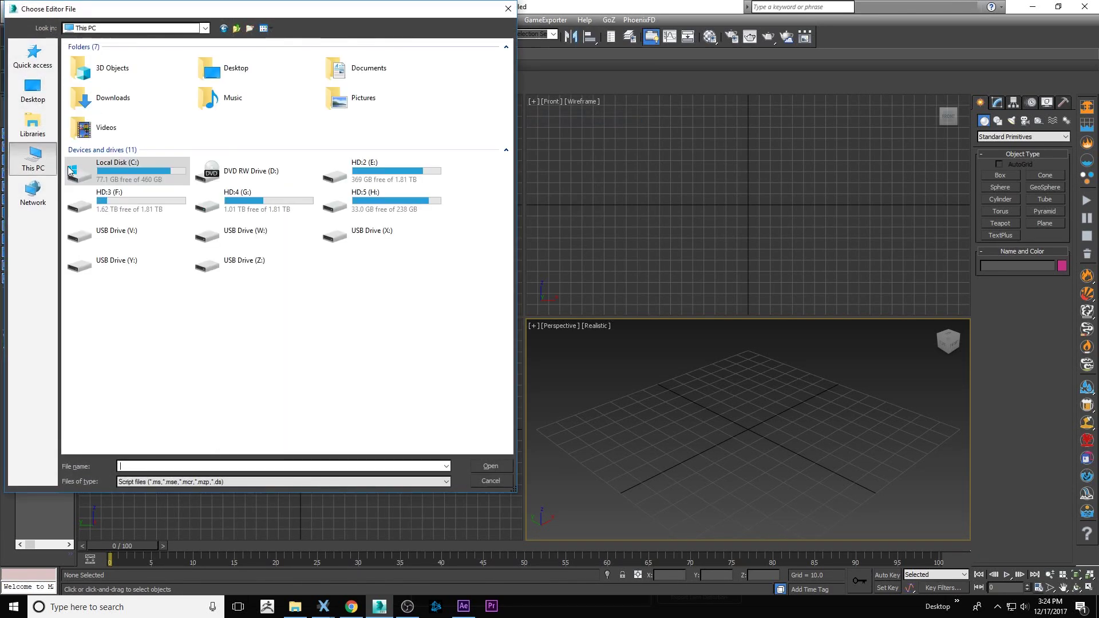
pyautogui.doubleClick(337, 172)
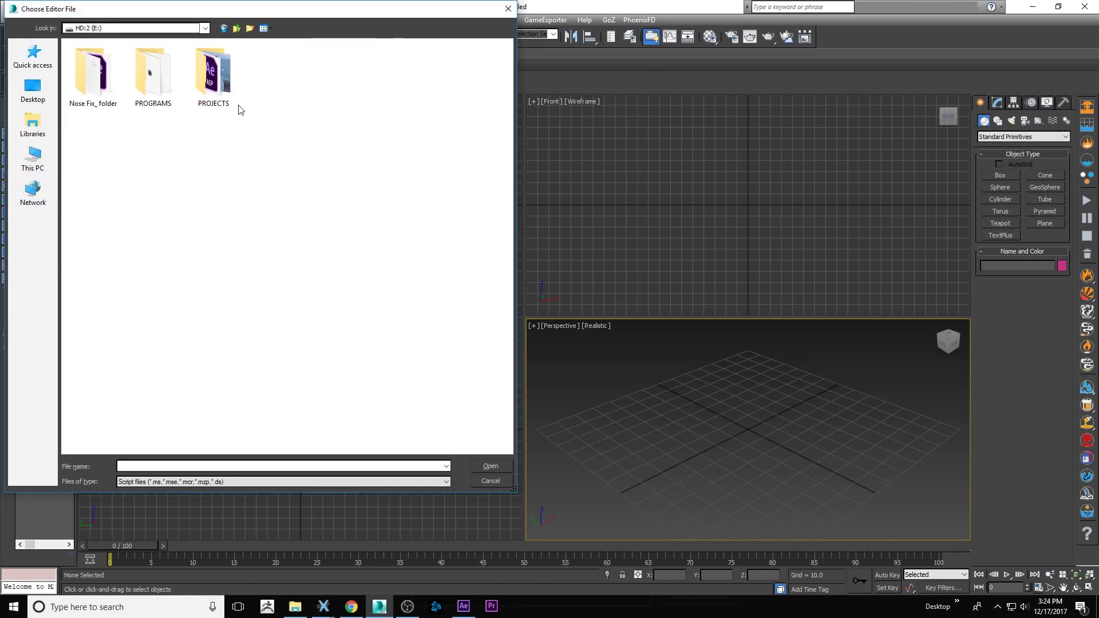
pyautogui.doubleClick(210, 73)
pyautogui.doubleClick(86, 54)
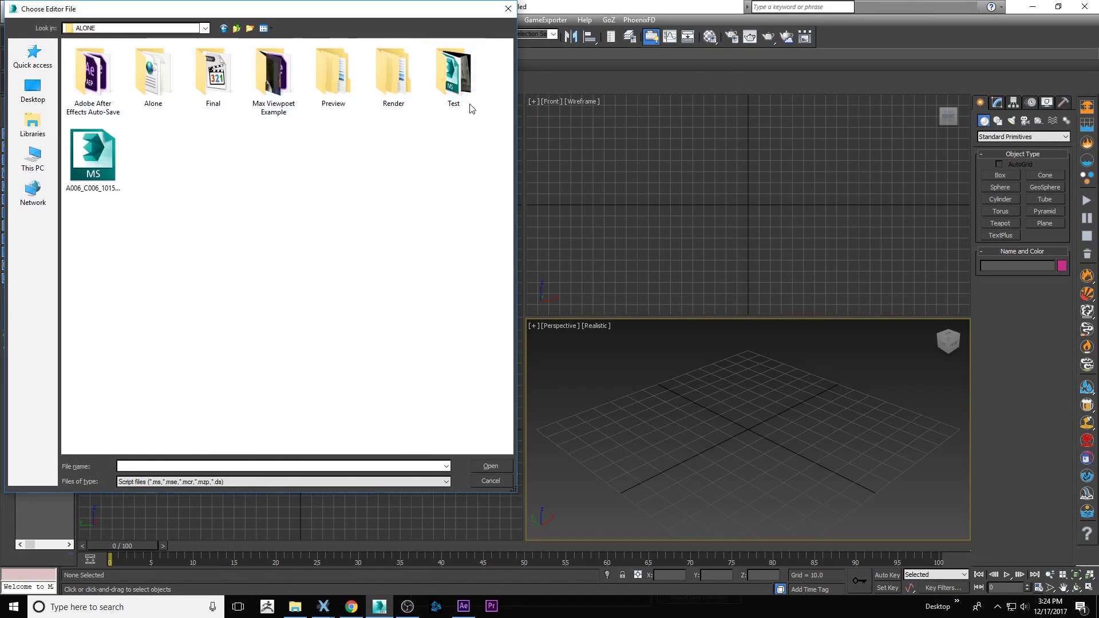
pyautogui.doubleClick(431, 99)
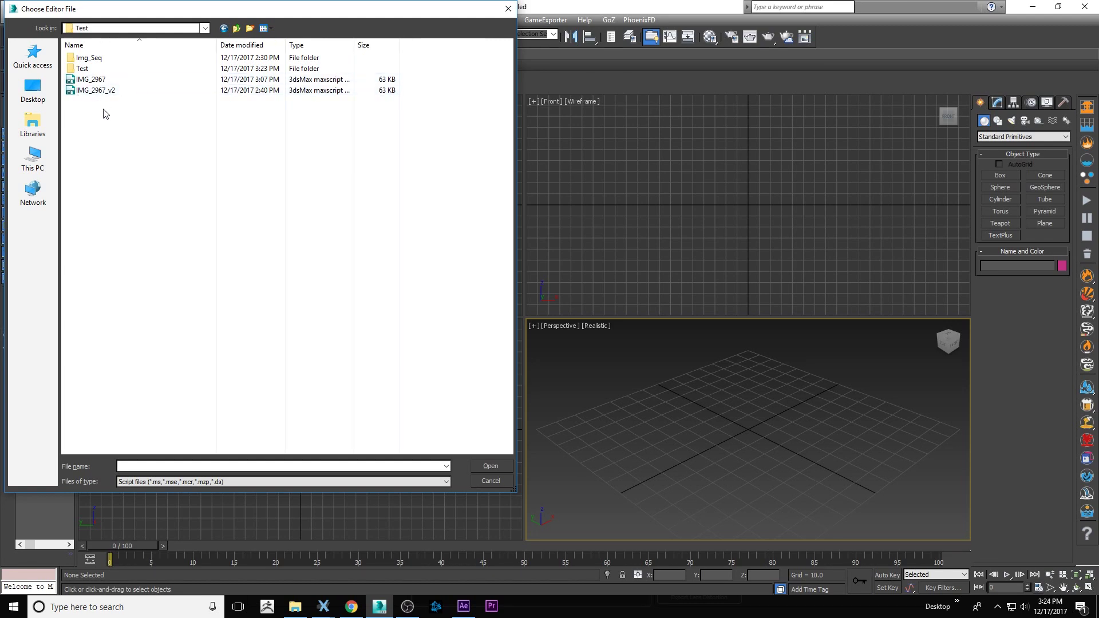
pyautogui.click(158, 90)
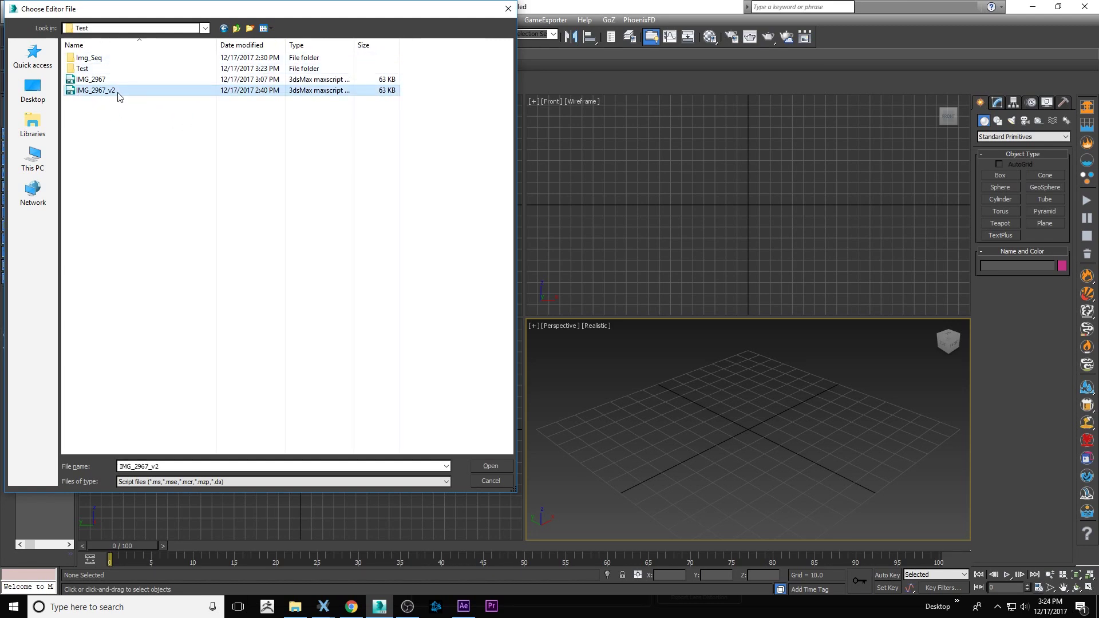
pyautogui.click(485, 466)
# Step: Pick the imported facade mesh's material into the first Material Editor slot, close the editor, and deselect the mesh
pyautogui.click(820, 407)
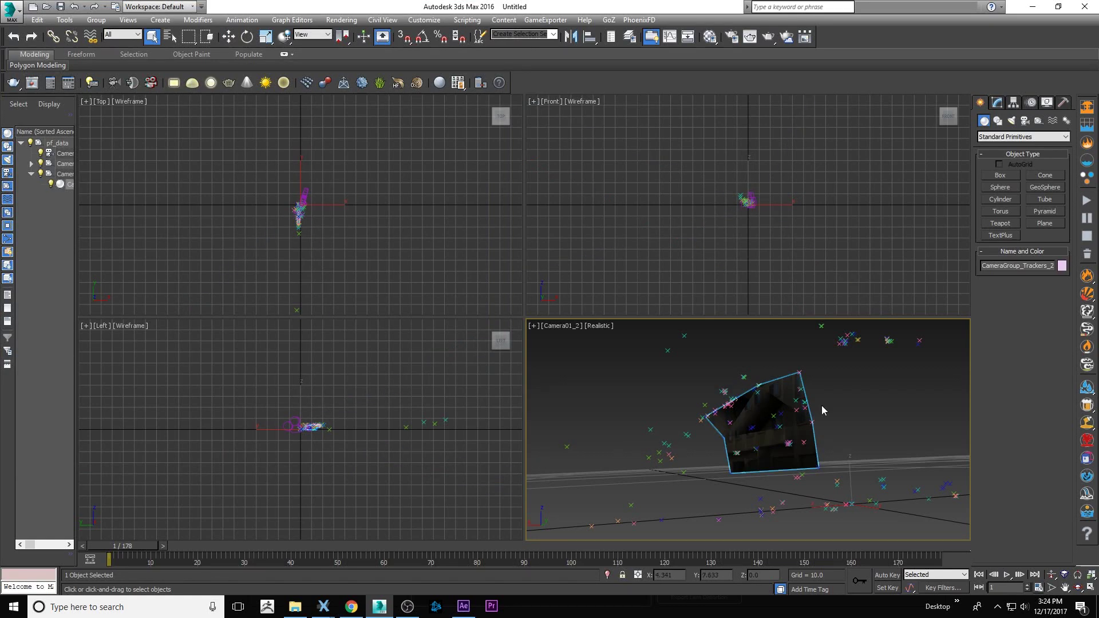
pyautogui.press('m')
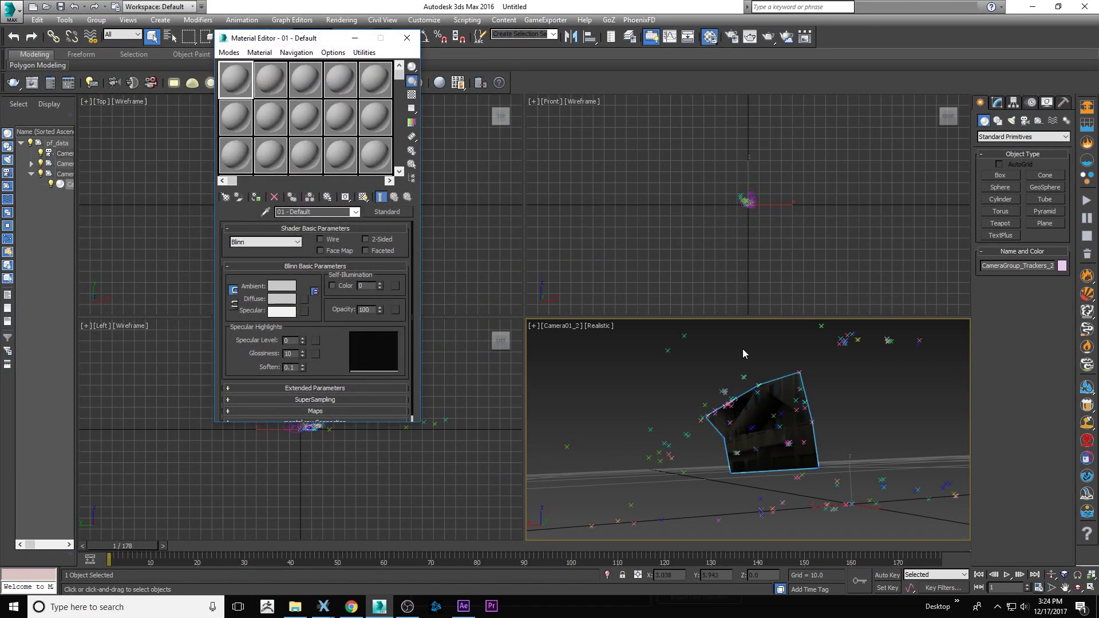
pyautogui.click(265, 212)
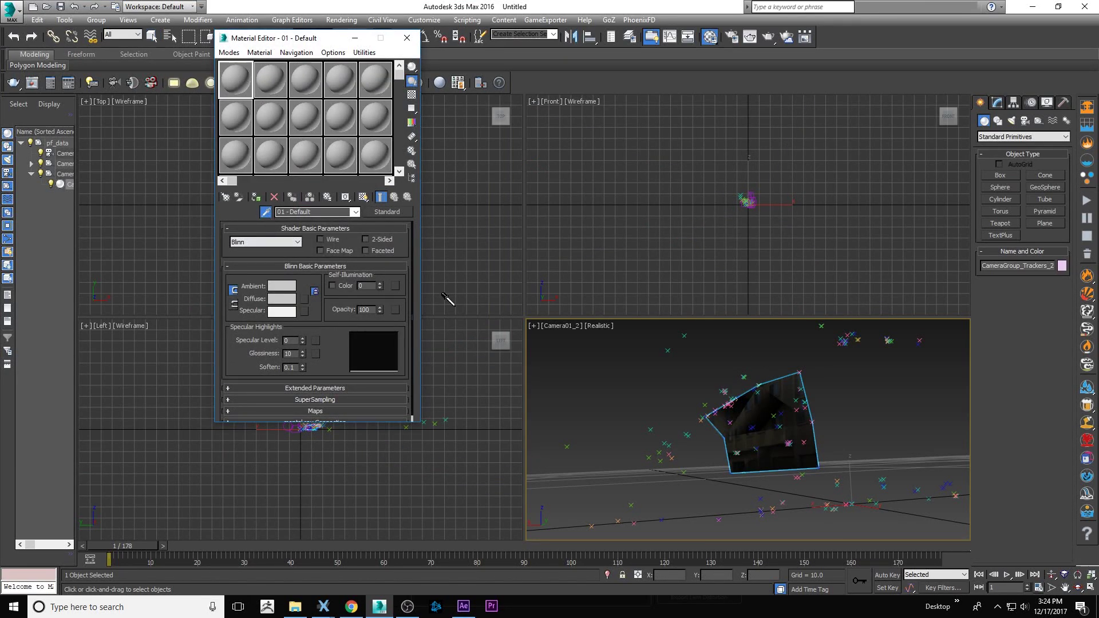
pyautogui.click(723, 402)
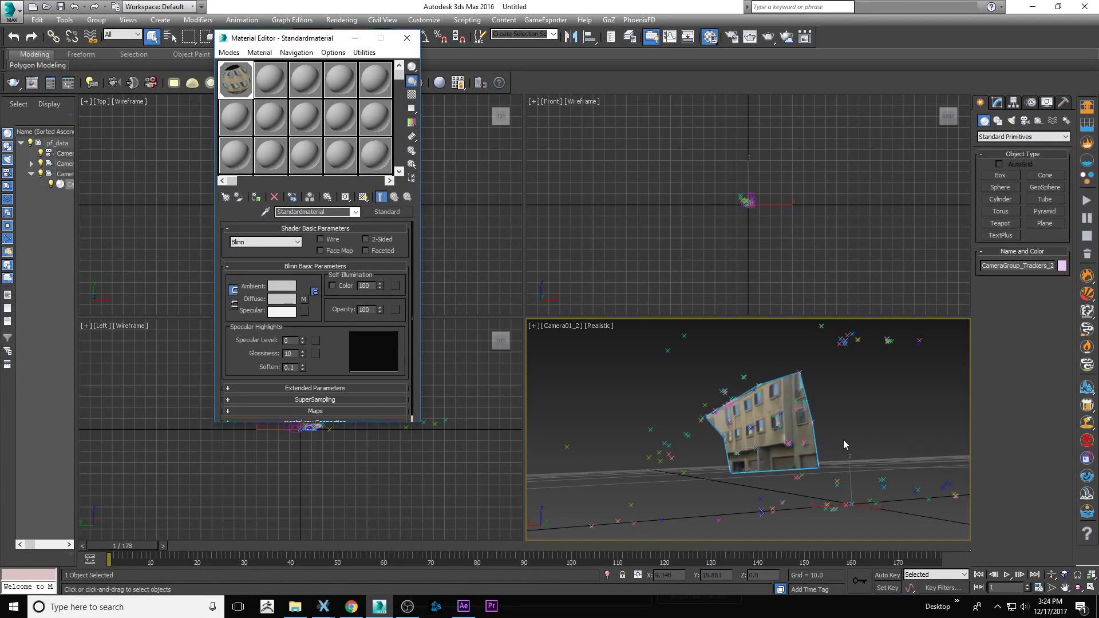
pyautogui.click(408, 37)
pyautogui.click(627, 356)
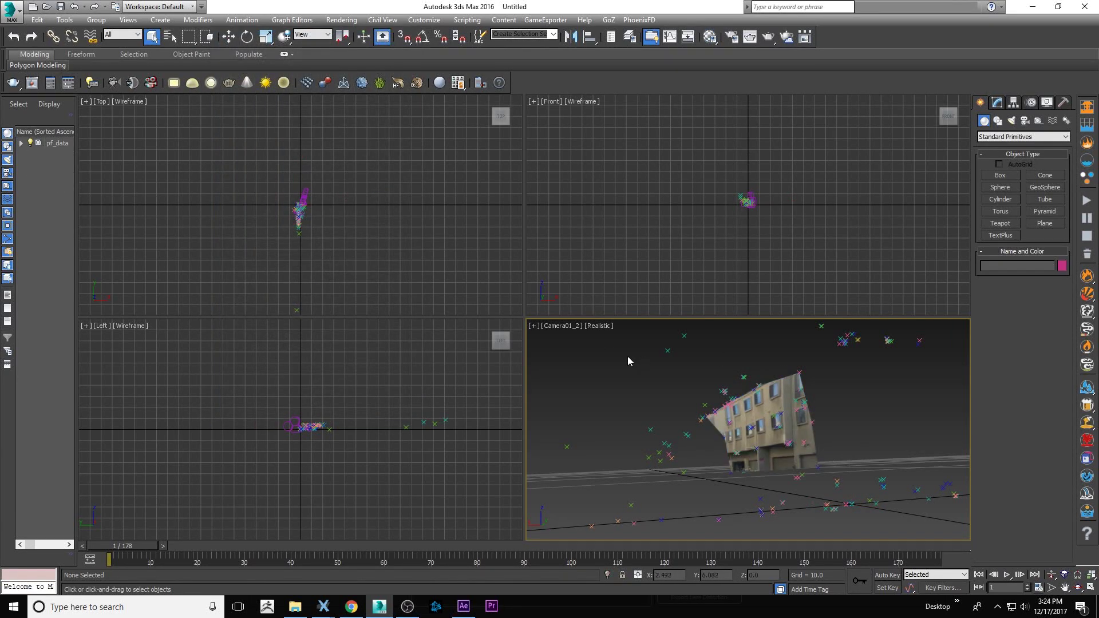
# Step: Set the camera view's background to the animated file IMG_2967_small.mov from the Desktop
pyautogui.click(601, 327)
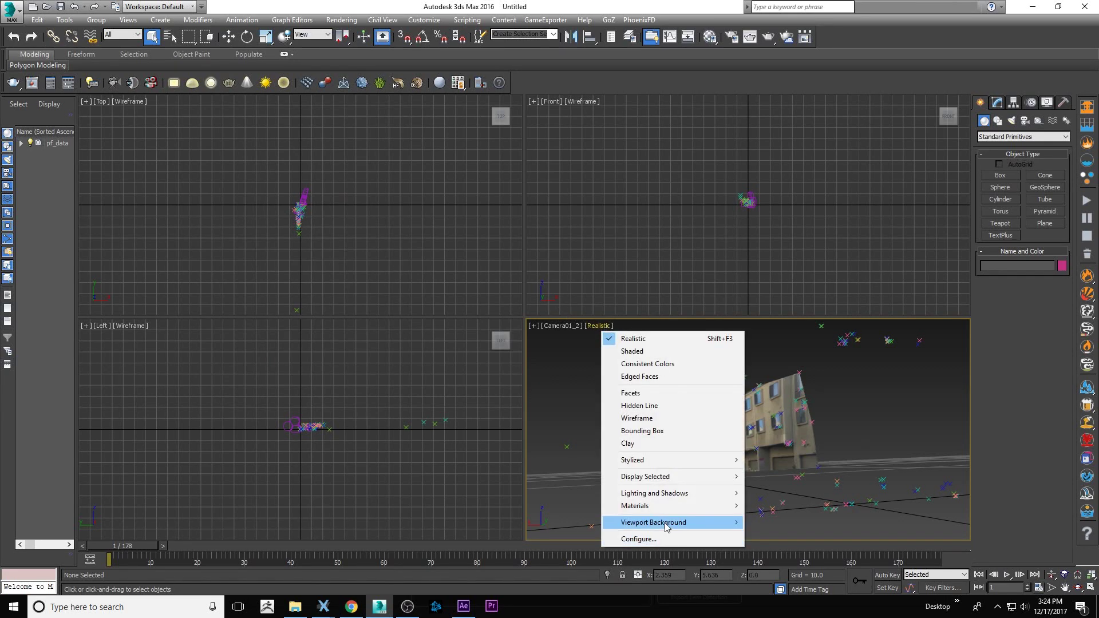
pyautogui.moveTo(666, 526)
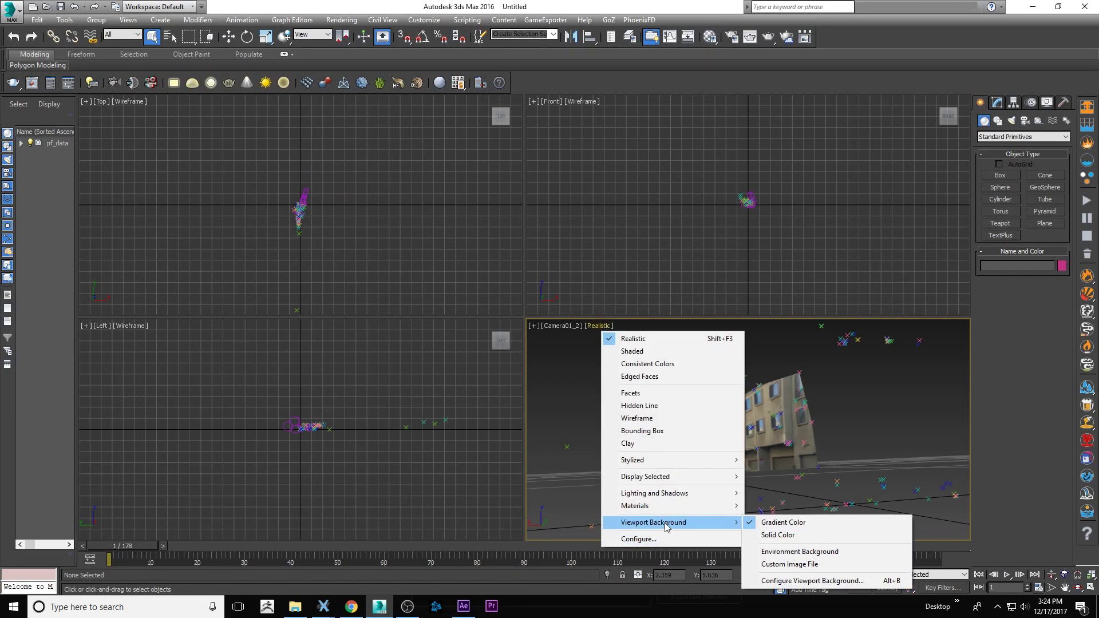
pyautogui.click(804, 581)
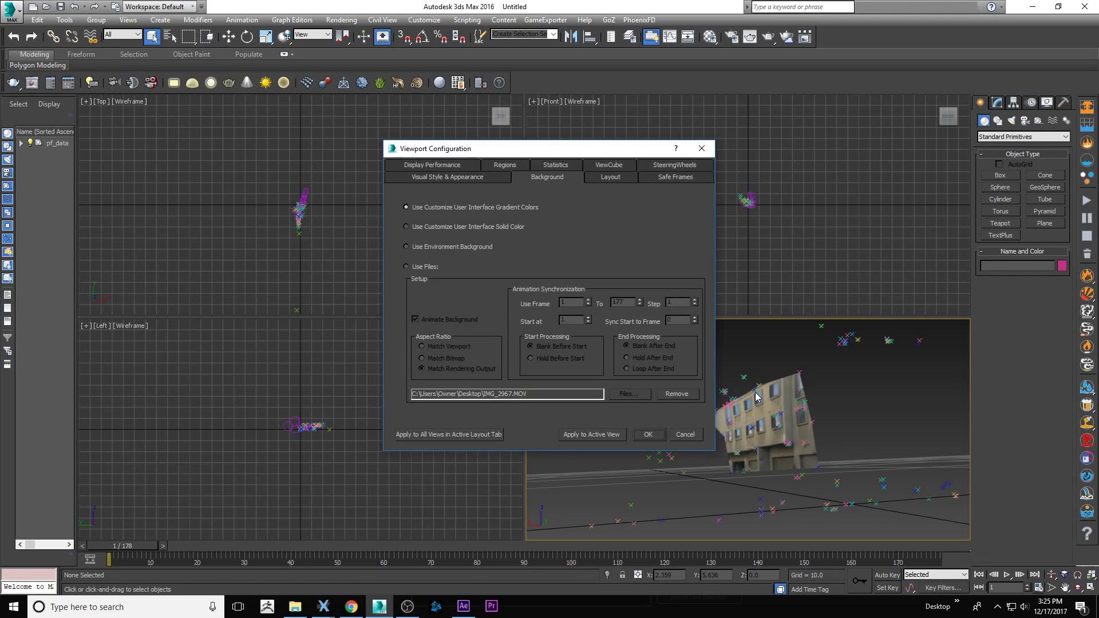
pyautogui.click(414, 268)
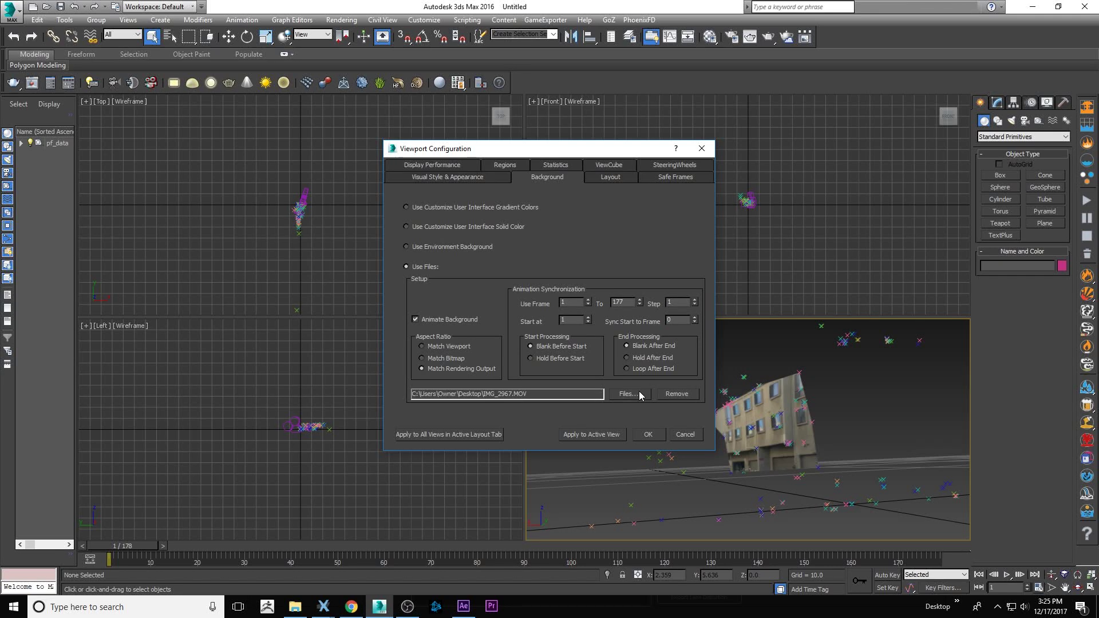
pyautogui.click(629, 394)
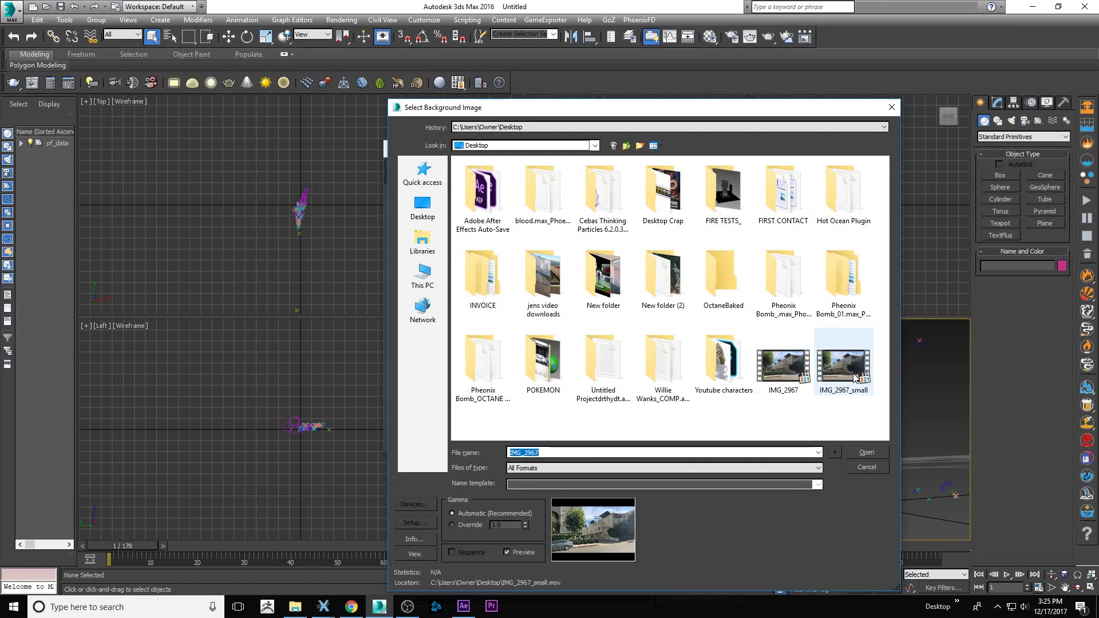
pyautogui.click(856, 378)
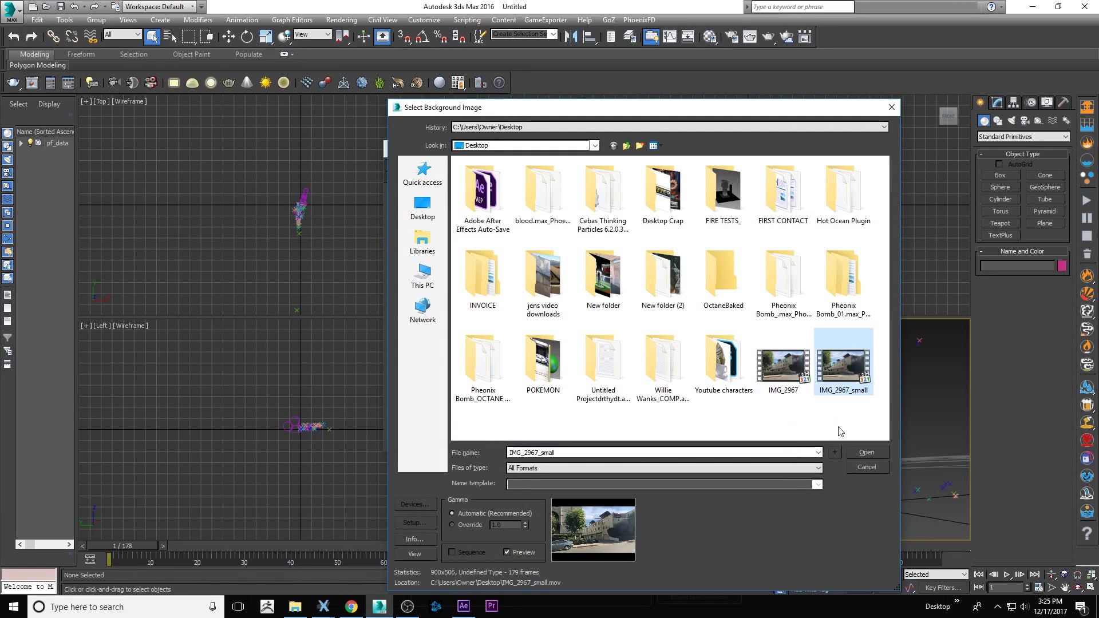
pyautogui.click(863, 457)
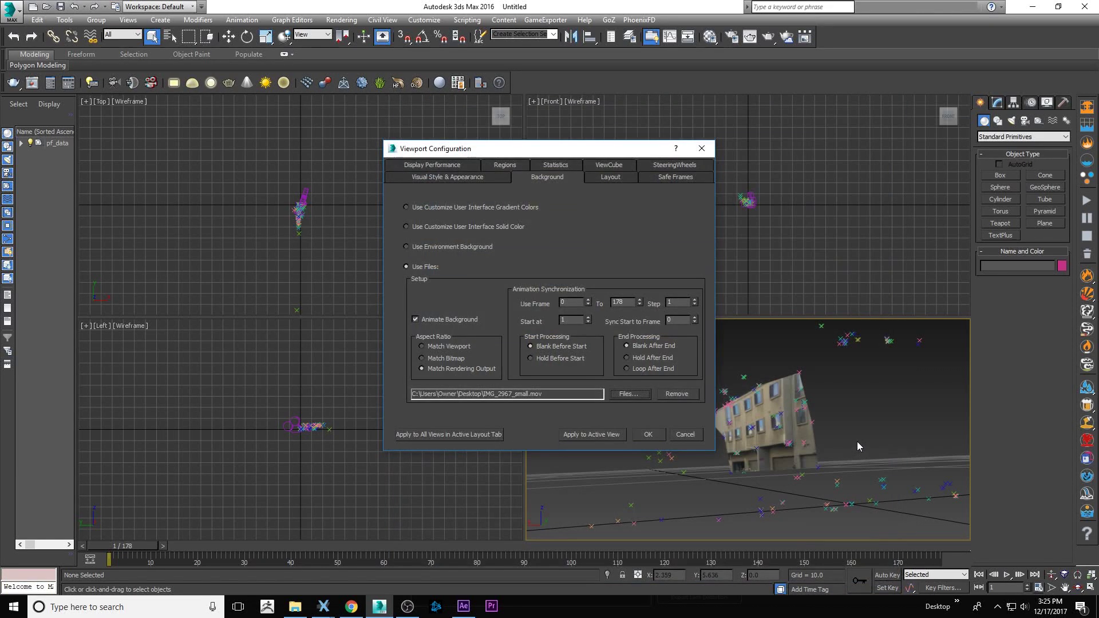
pyautogui.click(648, 434)
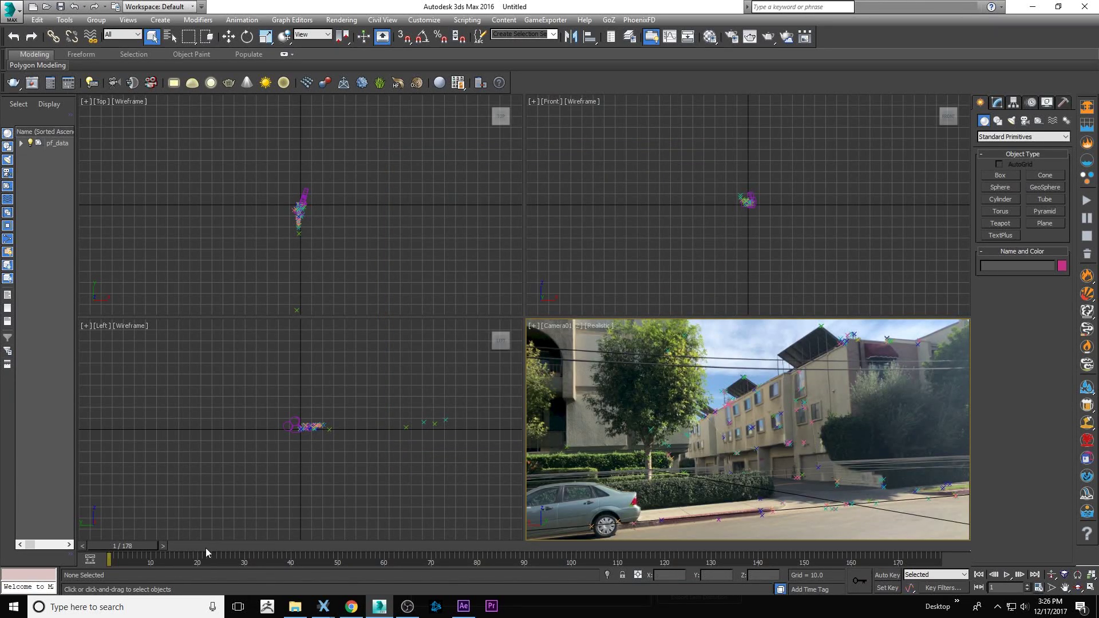
# Step: Go to frame 85 and create a tall, thin box standing in front of the facade in the camera view
pyautogui.moveTo(205, 548); pyautogui.dragTo(517, 524)
pyautogui.click(996, 177)
pyautogui.moveTo(756, 513); pyautogui.dragTo(713, 499)
pyautogui.click(707, 484)
pyautogui.click(695, 437)
pyautogui.rightClick(701, 476)
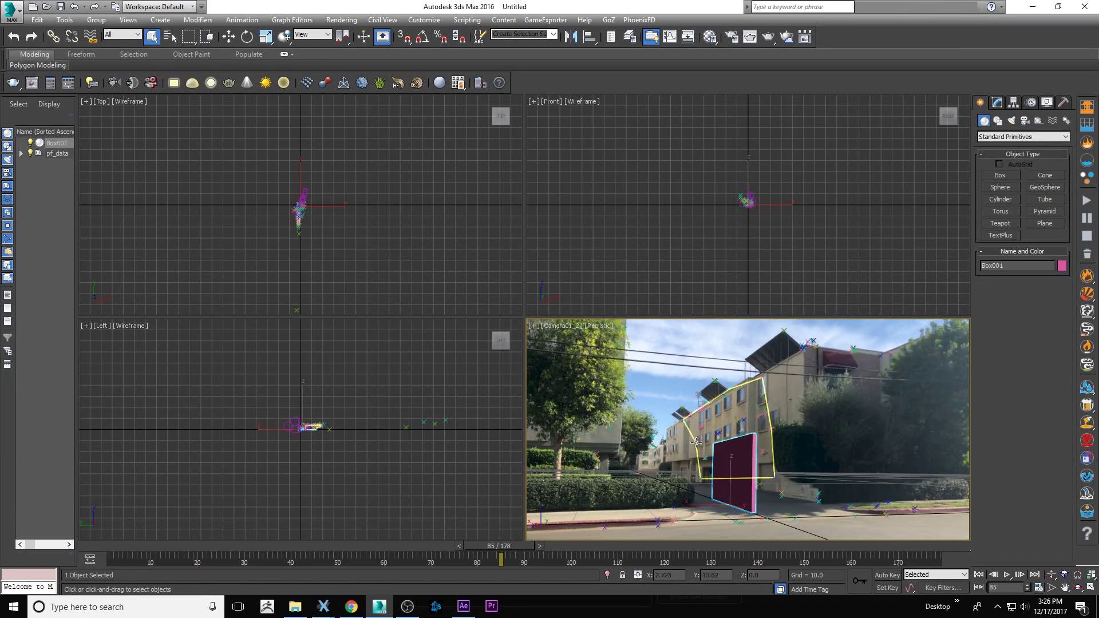
# Step: Add a flat box about 0.73 by 0.45 and an upright box about 0.49 by 0.29 by 0.33 on the road
pyautogui.click(1000, 177)
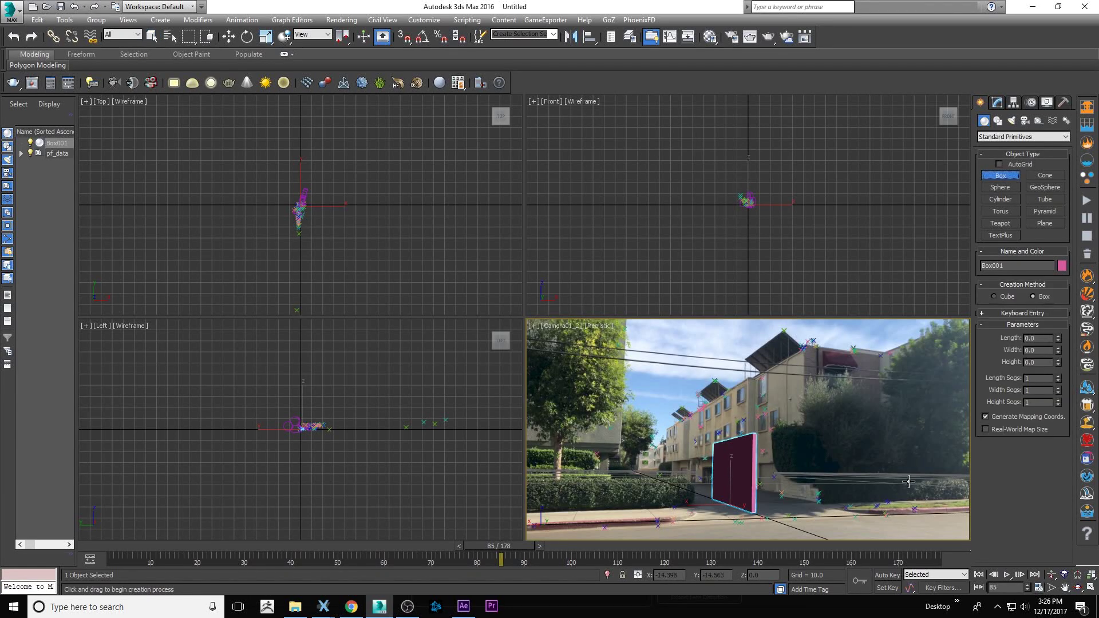
pyautogui.moveTo(917, 533); pyautogui.dragTo(830, 522)
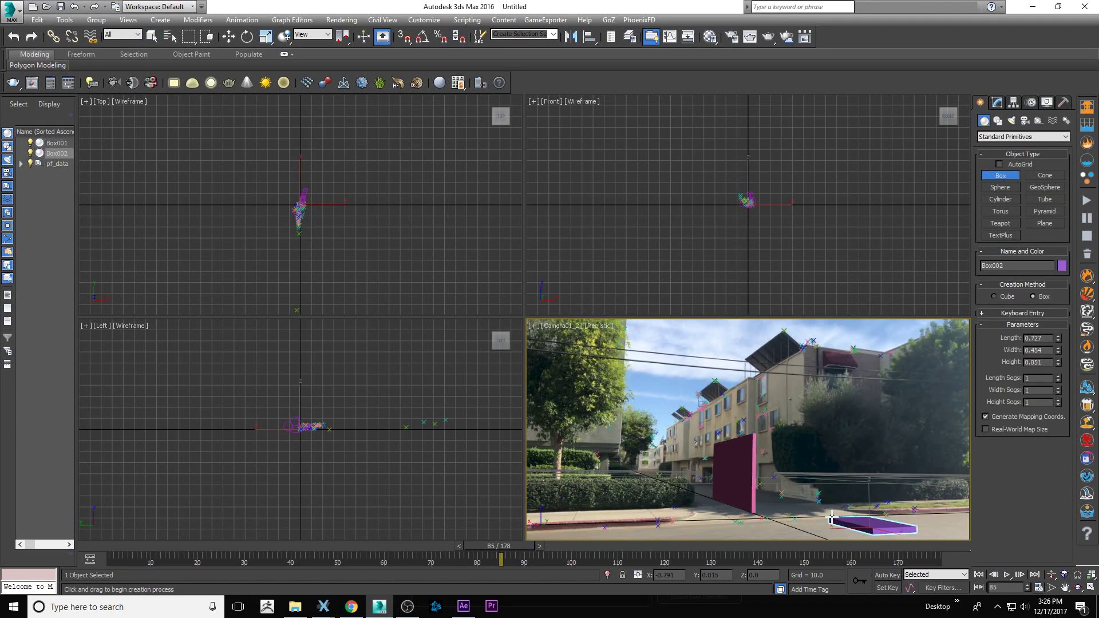
pyautogui.click(832, 513)
pyautogui.moveTo(655, 528); pyautogui.dragTo(694, 537)
pyautogui.click(694, 501)
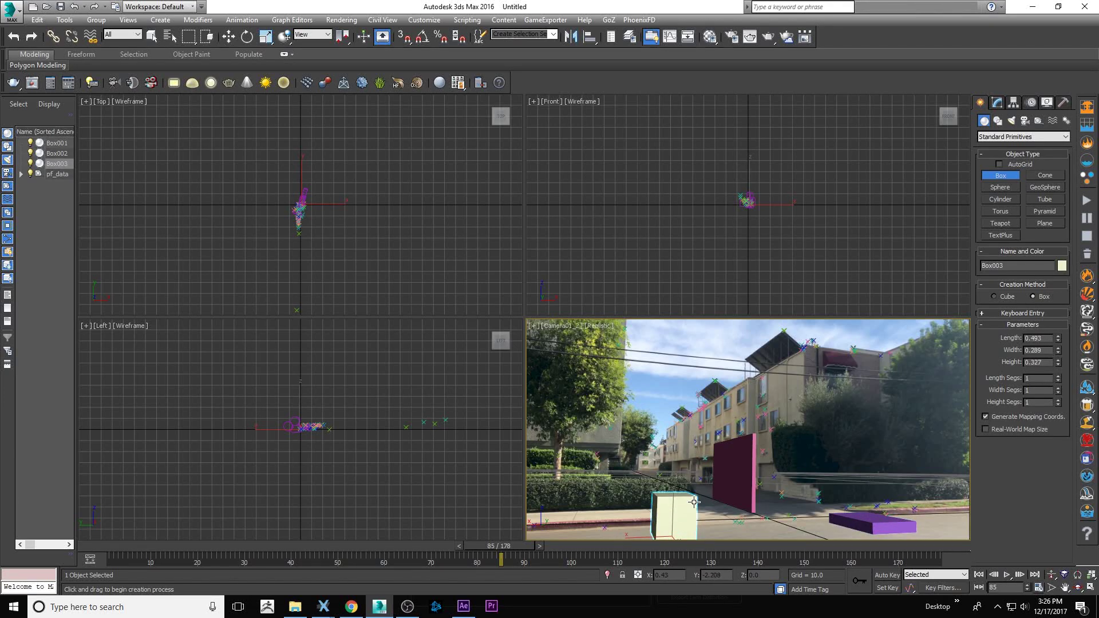
# Step: Finish box creation, maximize the camera view, and scrub the opening frames to check the boxes against the footage
pyautogui.rightClick(694, 503)
pyautogui.moveTo(297, 546); pyautogui.dragTo(107, 553)
pyautogui.hotkey('alt', 'w')
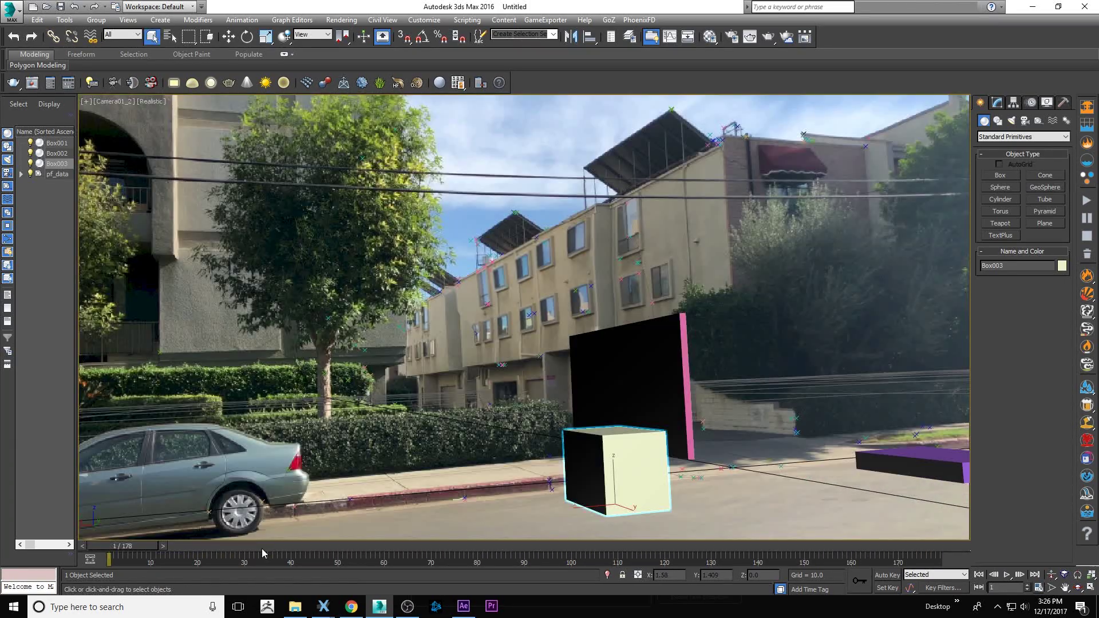
pyautogui.moveTo(264, 548); pyautogui.dragTo(170, 524)
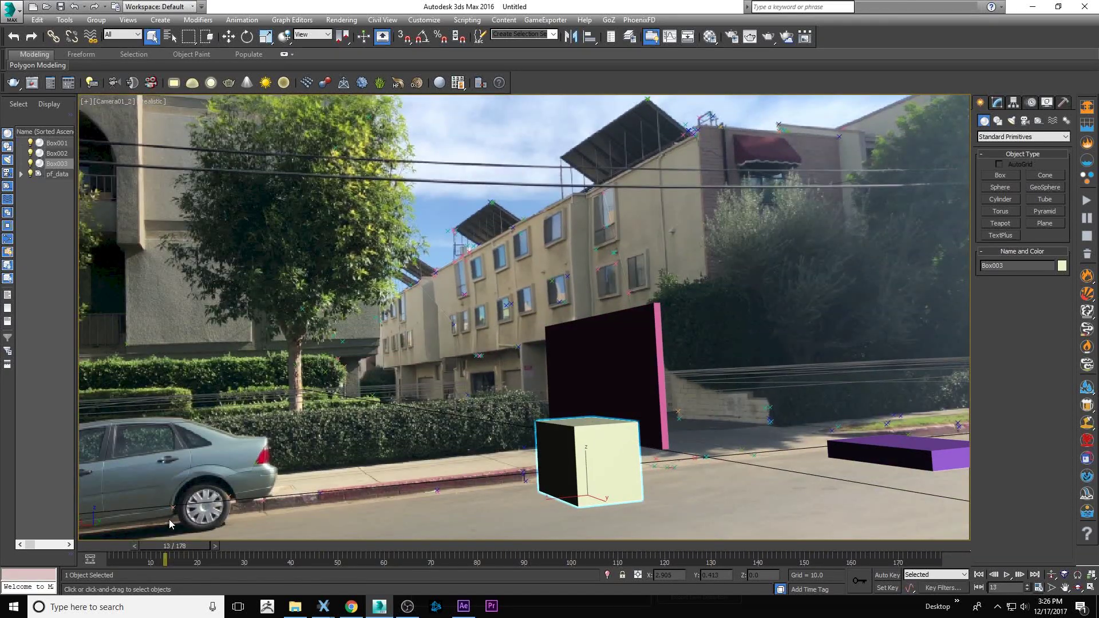
# Step: Switch to After Effects, dismiss the plugin warning, and import the exported IMG_2967_v2 camera track composition with its footage
pyautogui.click(464, 607)
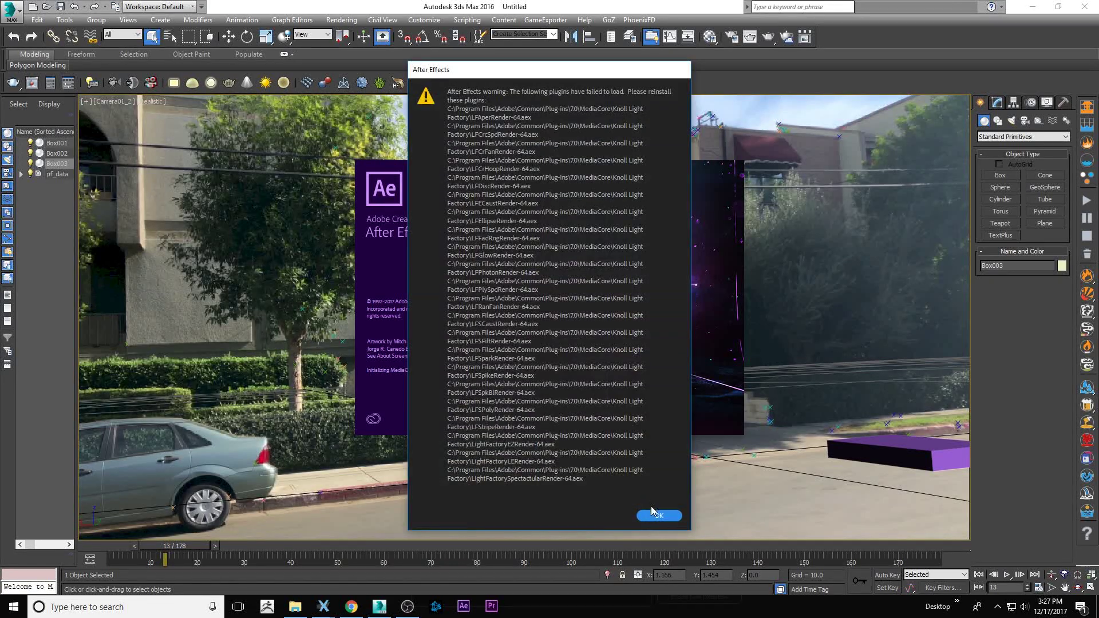
pyautogui.click(653, 516)
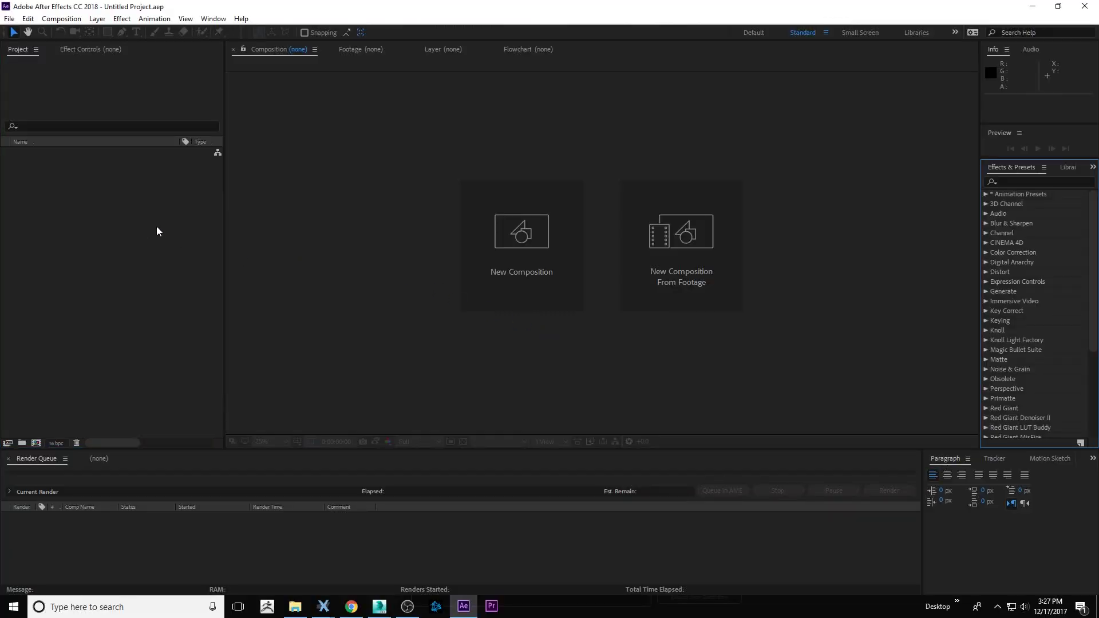
pyautogui.doubleClick(126, 232)
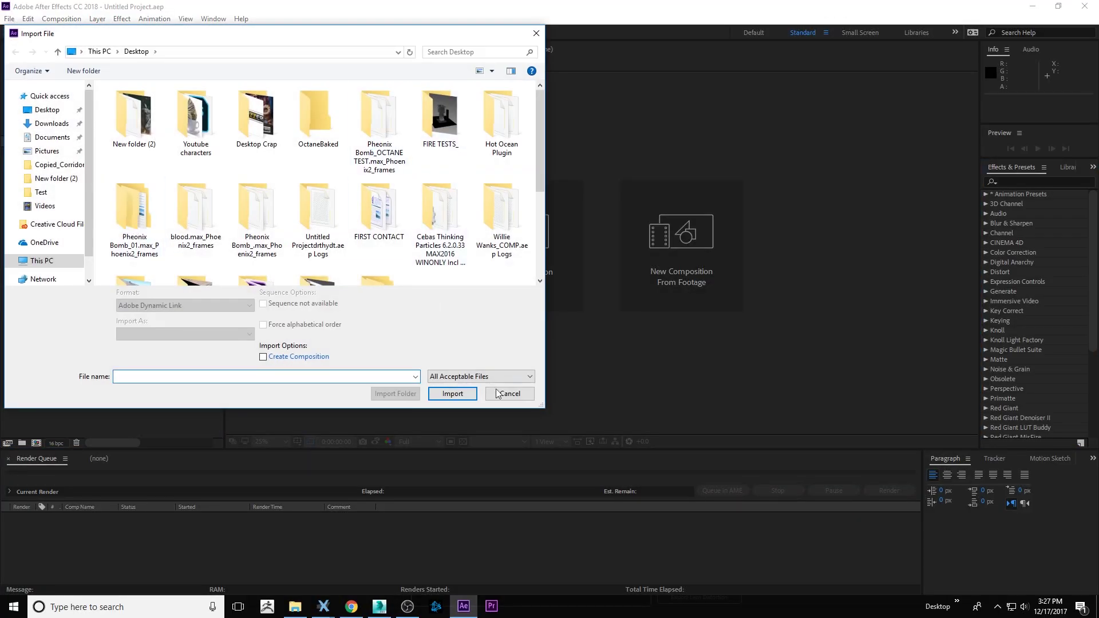
pyautogui.moveTo(542, 407); pyautogui.dragTo(690, 477)
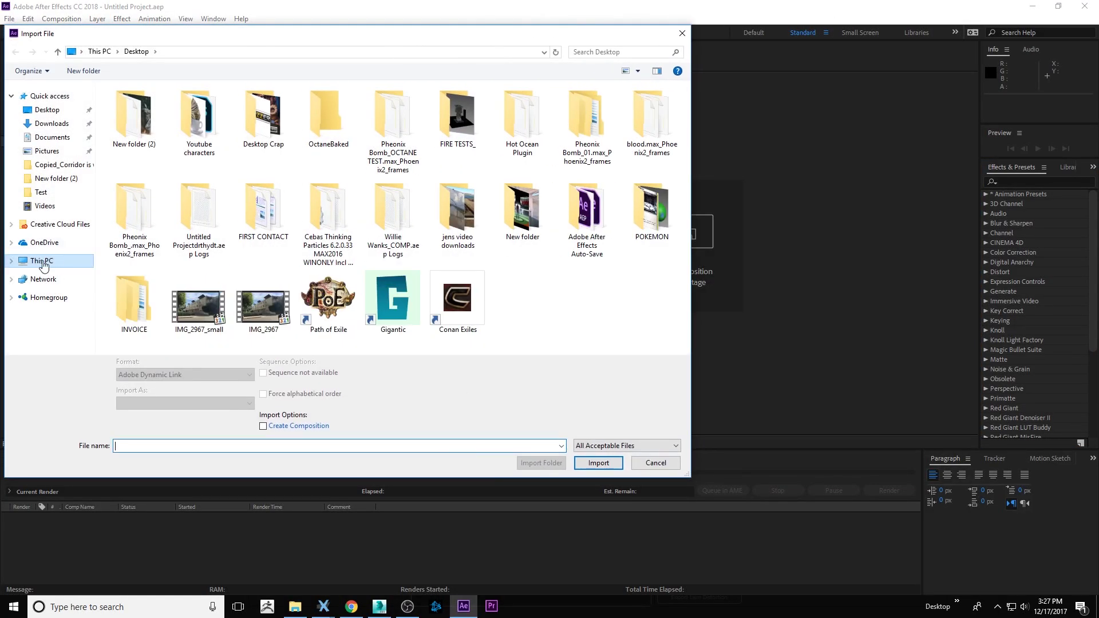
pyautogui.click(42, 261)
pyautogui.doubleClick(461, 199)
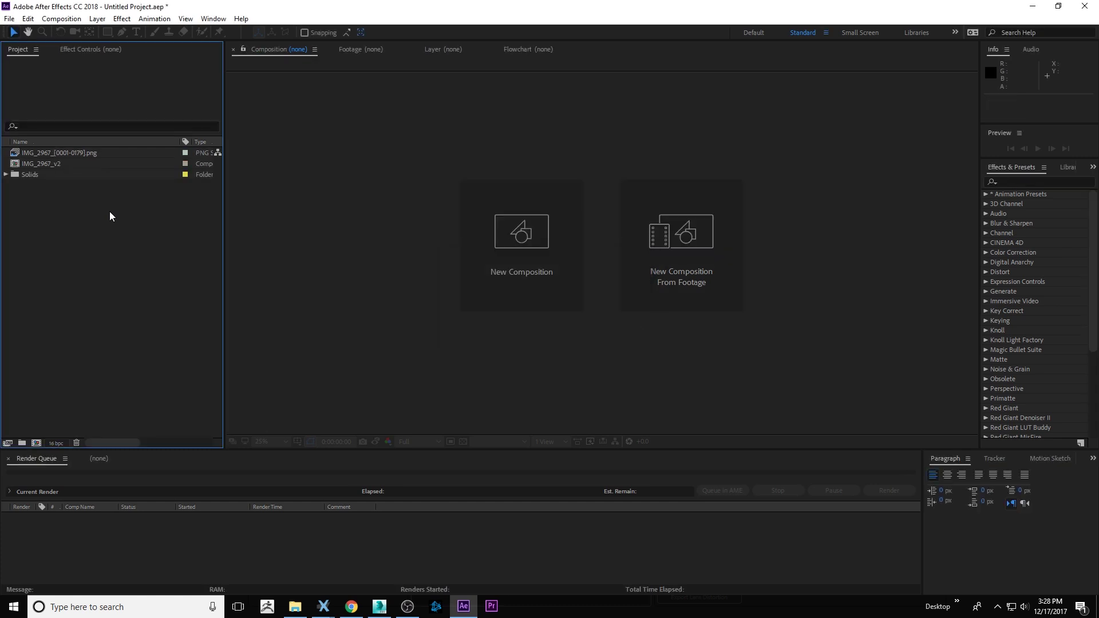
# Step: Open the IMG_2967_v2 composition, add the IMG_2967_[0001-0179].png sequence as its uppermost layer, and preview the track
pyautogui.doubleClick(57, 164)
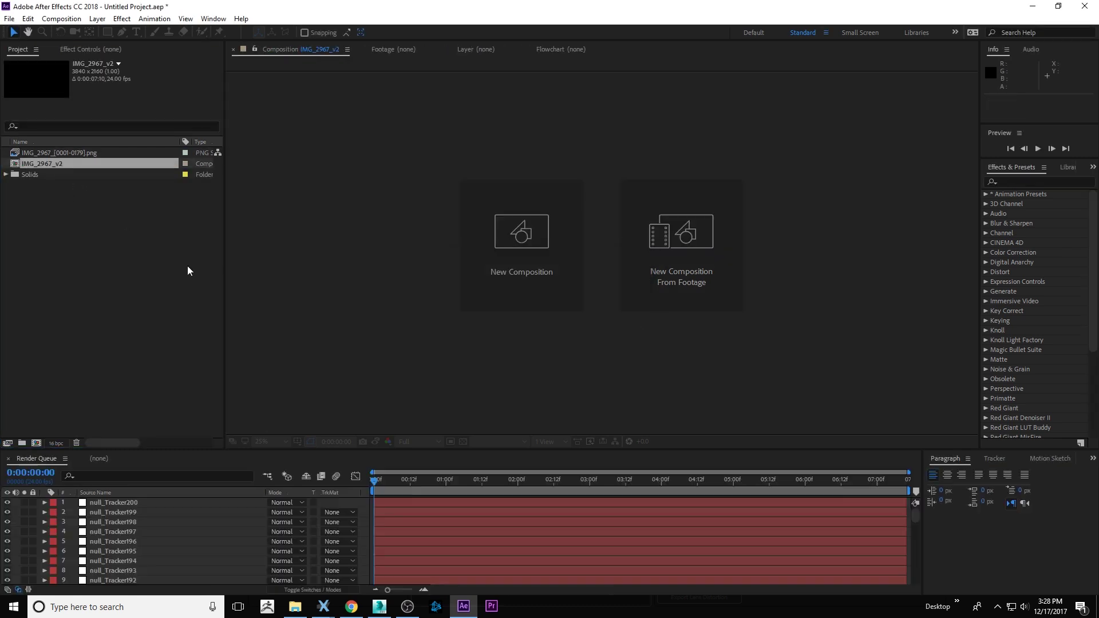
pyautogui.moveTo(401, 480); pyautogui.dragTo(566, 490)
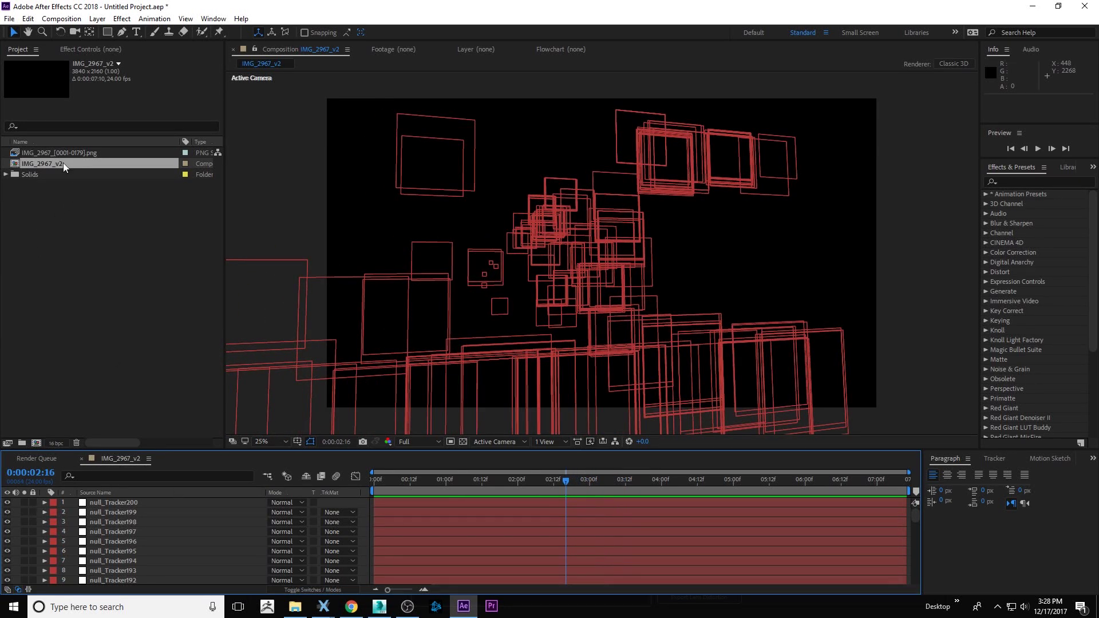
pyautogui.moveTo(63, 153); pyautogui.dragTo(173, 504)
pyautogui.press('space')
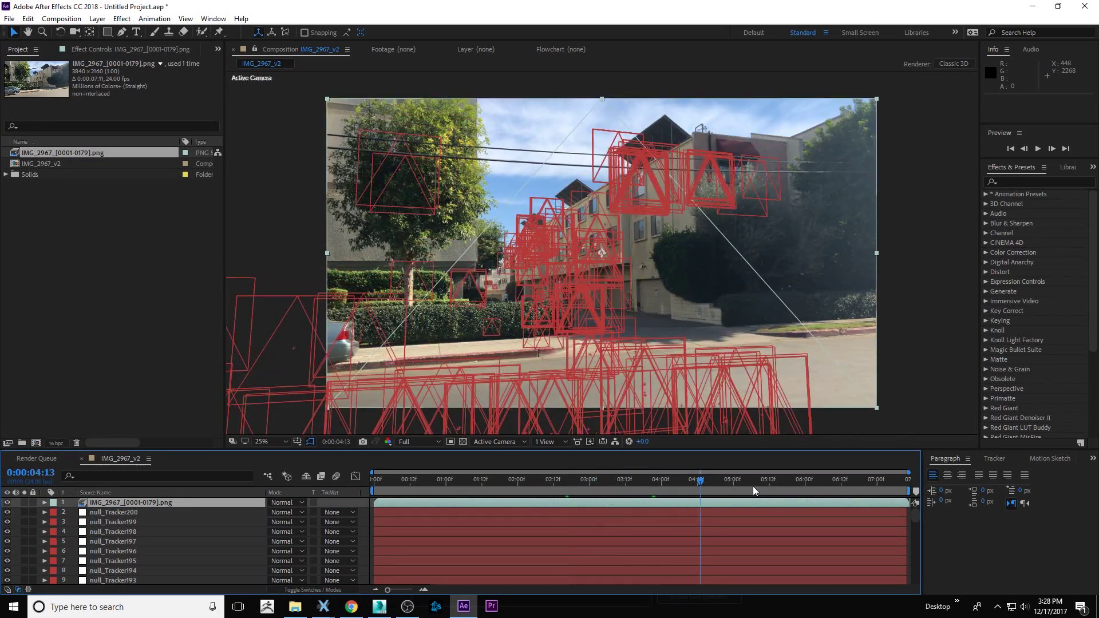
# Step: Select all tracker nulls from null_Tracker200 through null_Tracker1, set their scale to 10%, and deselect them
pyautogui.click(101, 514)
pyautogui.scroll(-10, 123, 544)
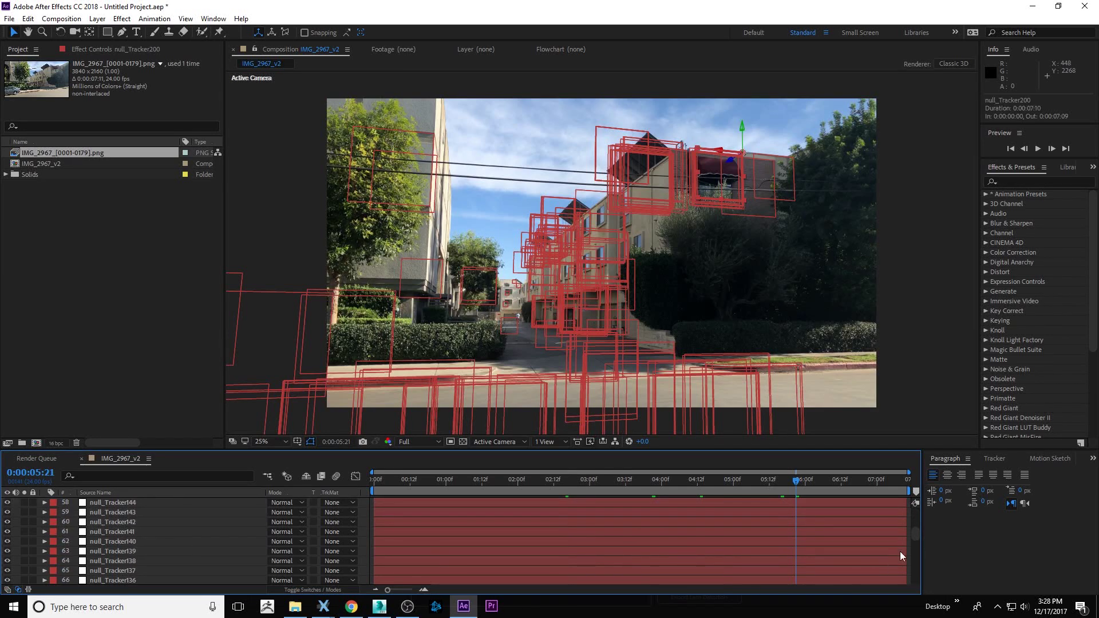
pyautogui.moveTo(917, 532); pyautogui.dragTo(918, 583)
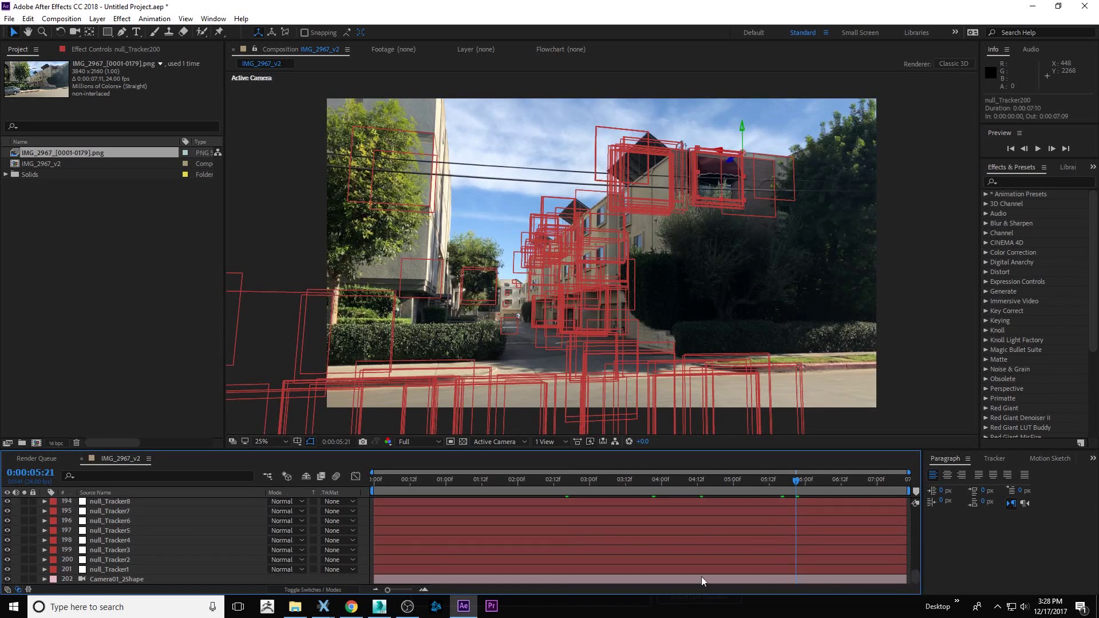
pyautogui.keyDown('shift'); pyautogui.click(108, 575); pyautogui.keyUp('shift')
pyautogui.press('s')
pyautogui.click(306, 528)
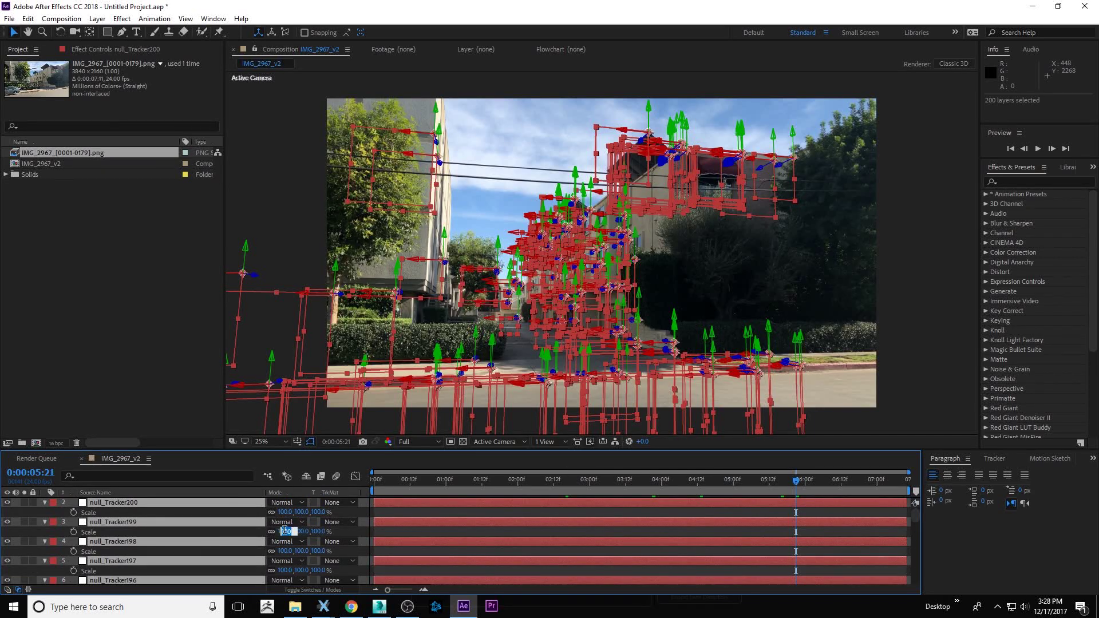
pyautogui.press('Return')
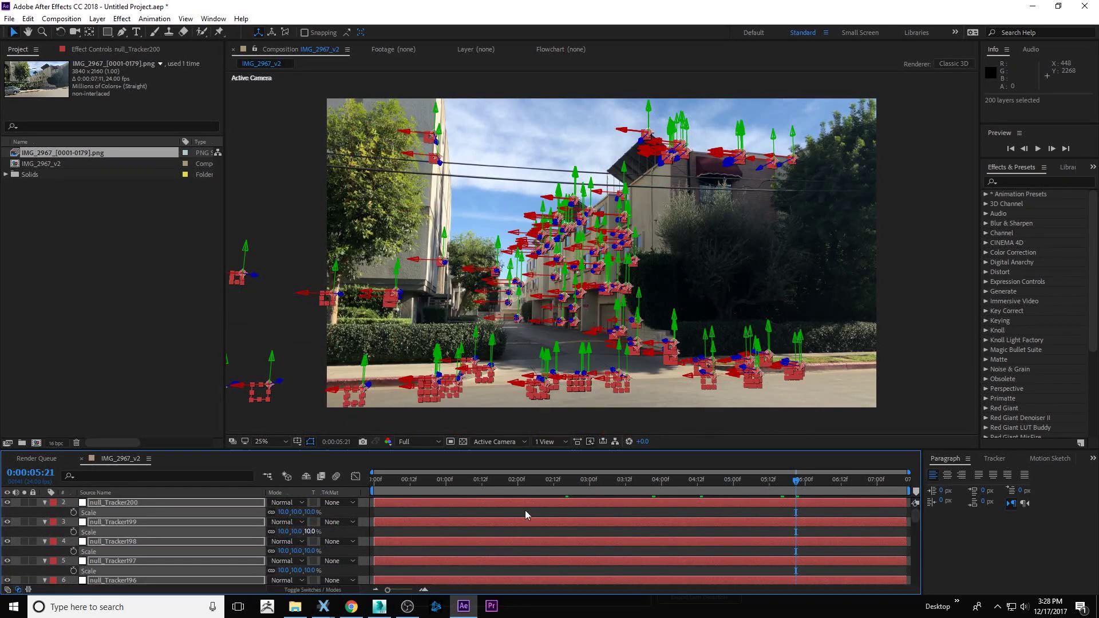
pyautogui.click(497, 515)
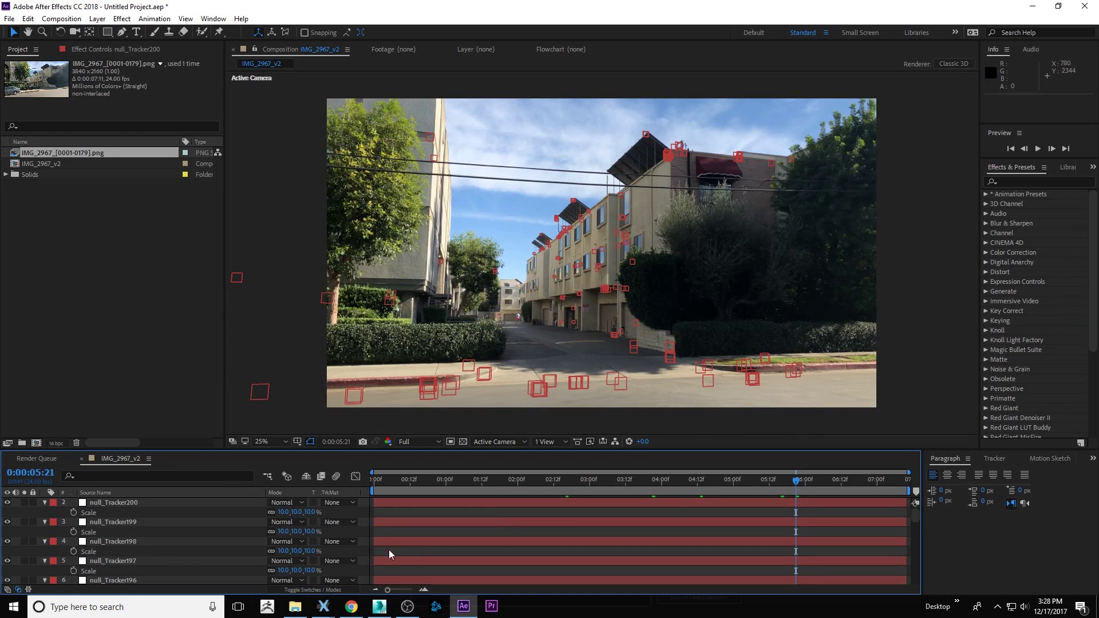
# Step: Lock the IMG_2967_[0001-0179].png layer so the tracker nulls over the building can be picked in the composition view
pyautogui.scroll(1, 82, 544)
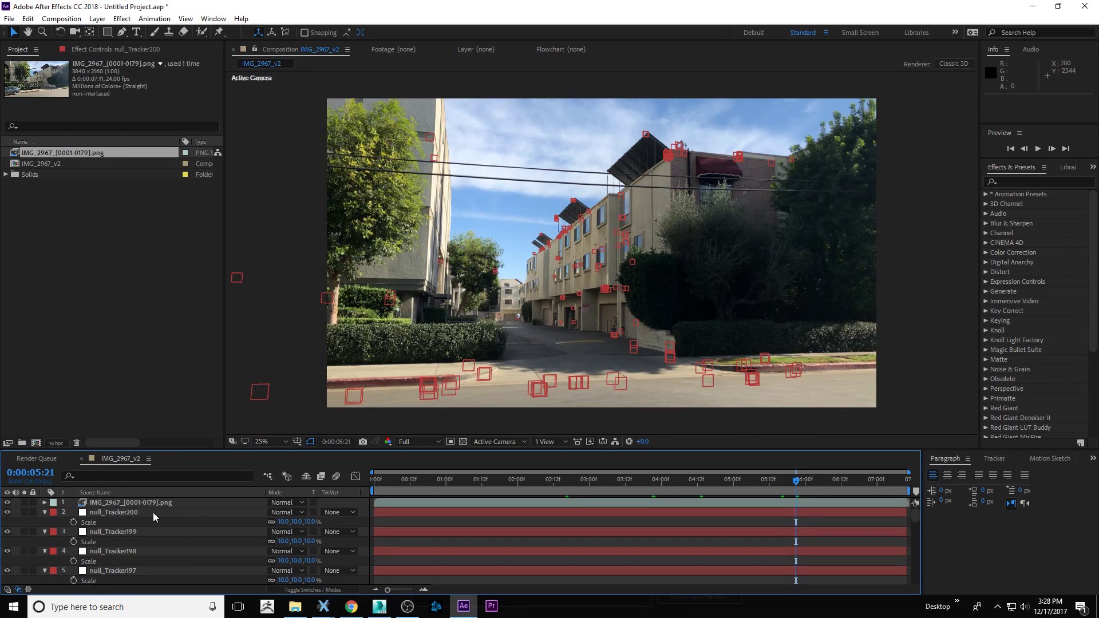
pyautogui.click(133, 513)
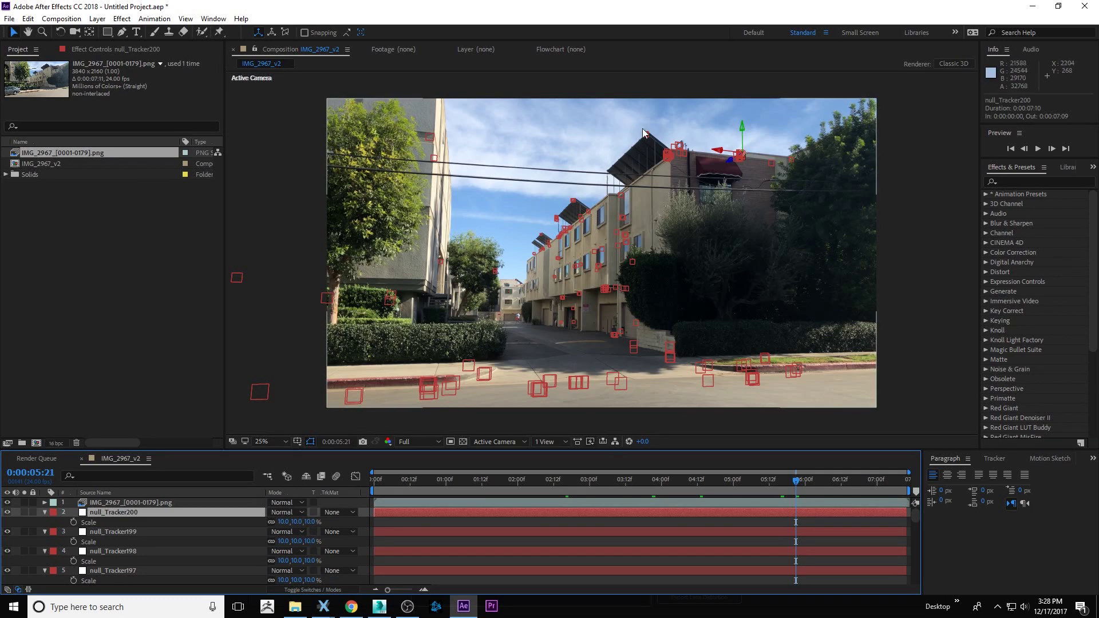
pyautogui.scroll(4, 647, 129)
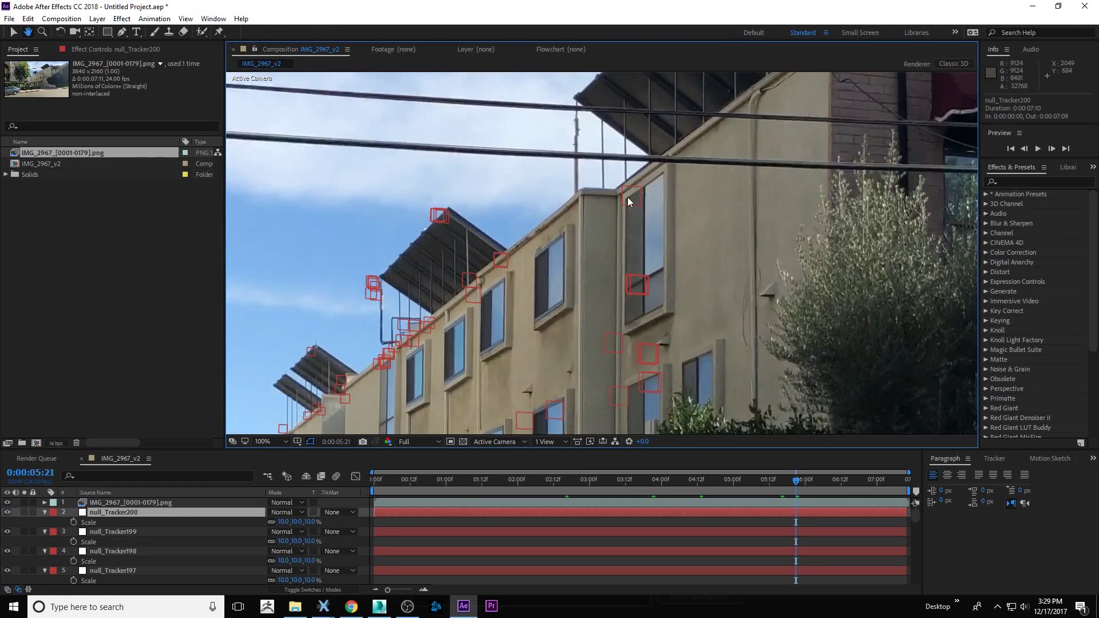
pyautogui.press('v')
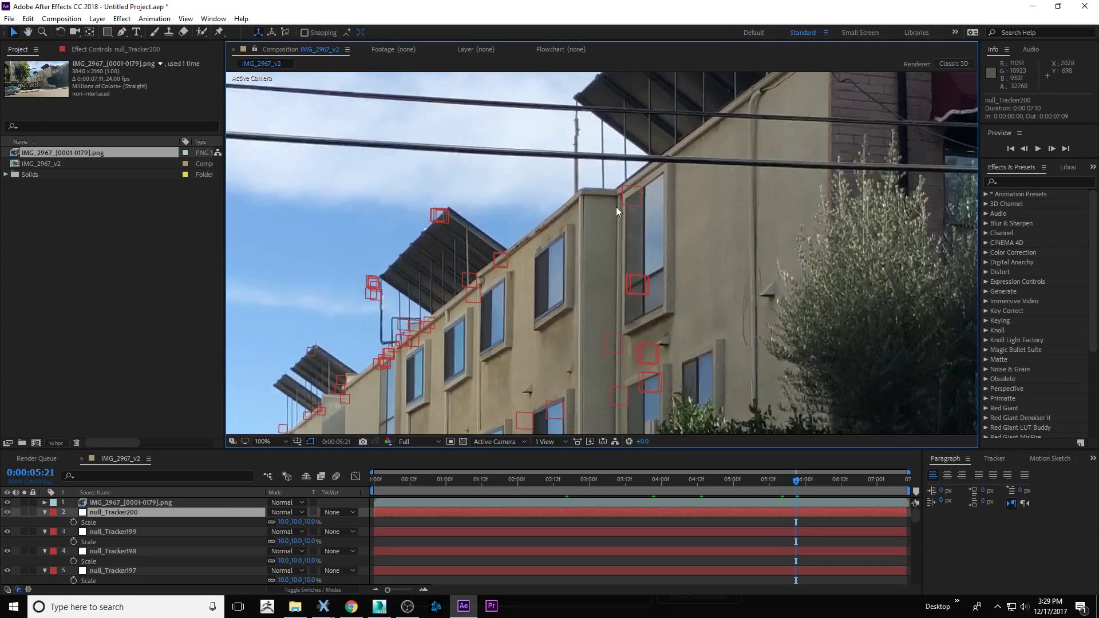
pyautogui.click(631, 196)
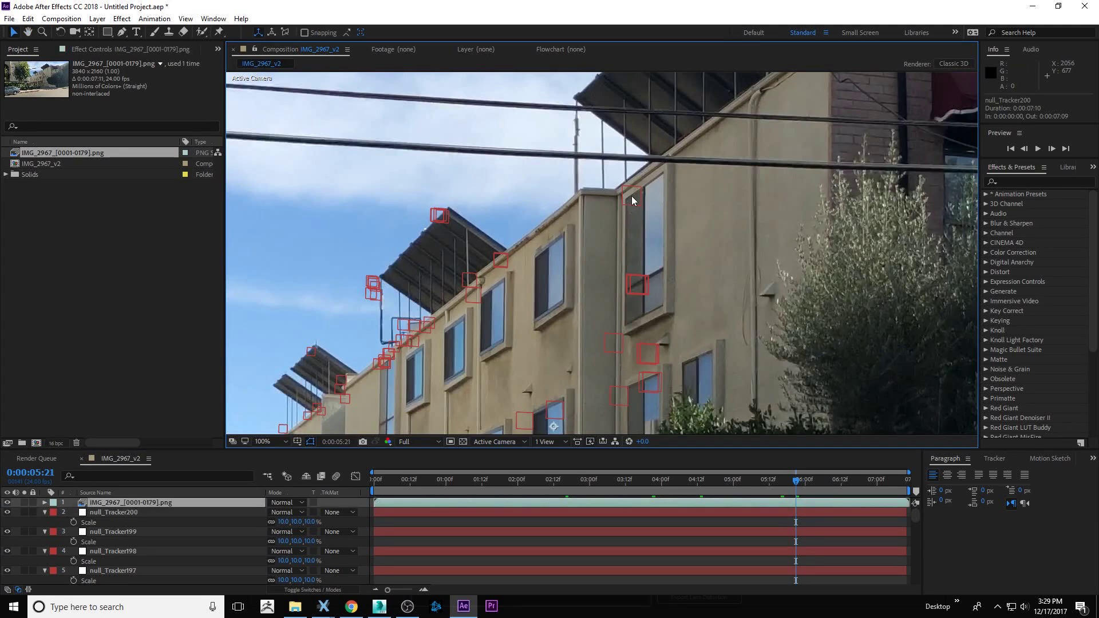
pyautogui.click(33, 503)
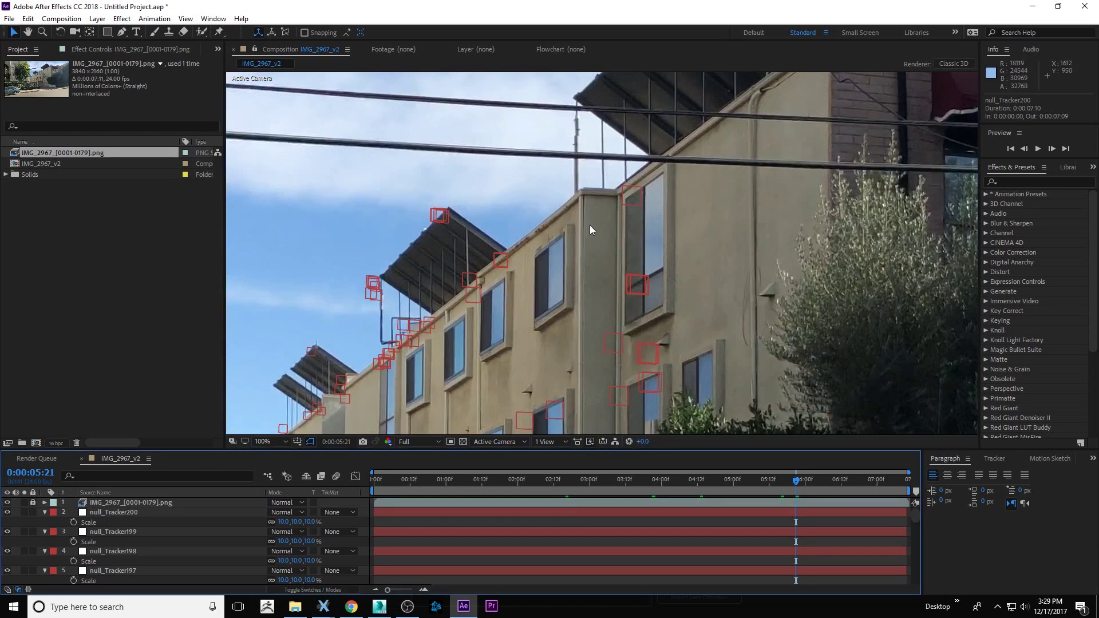
# Step: Pick the tracker null at the tall window's upper corner and try to move its layer up the stack
pyautogui.click(632, 194)
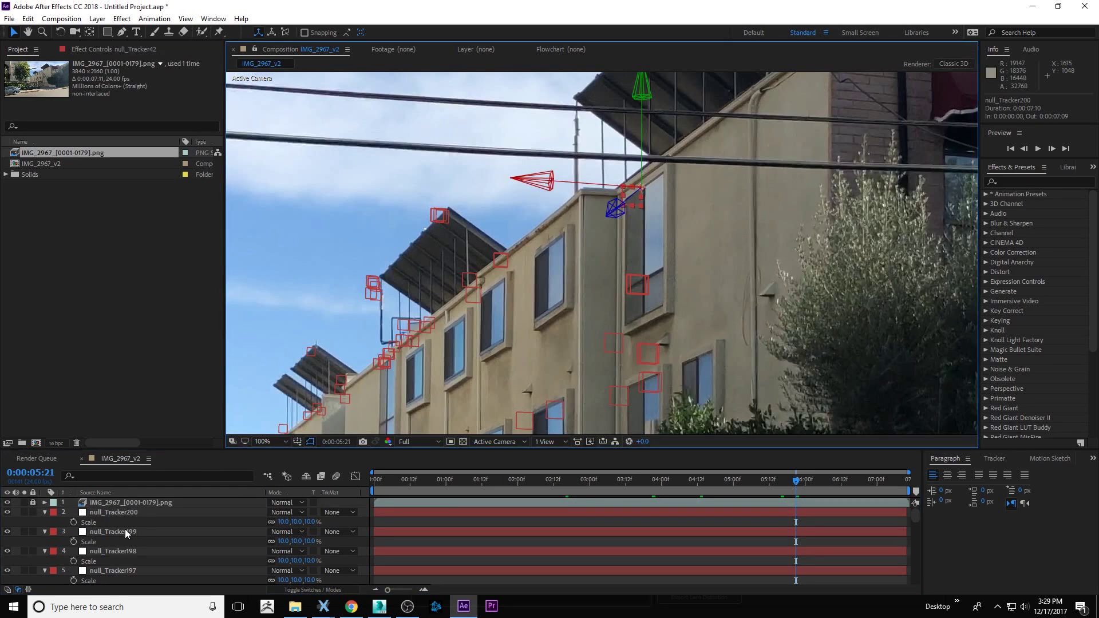
pyautogui.press('x')
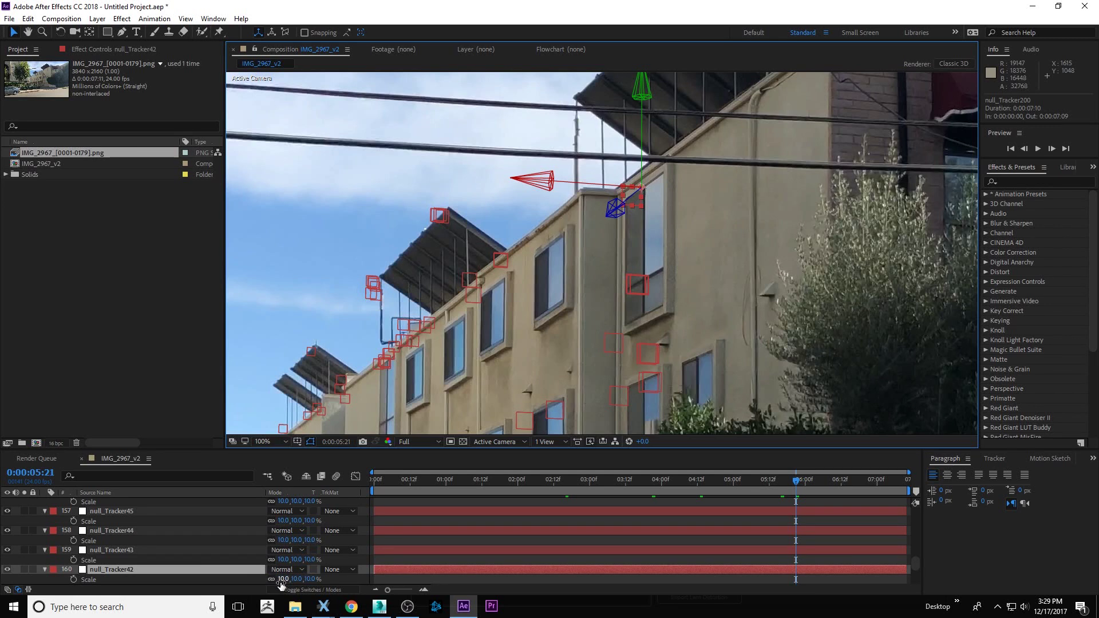
pyautogui.moveTo(116, 569); pyautogui.dragTo(143, 498)
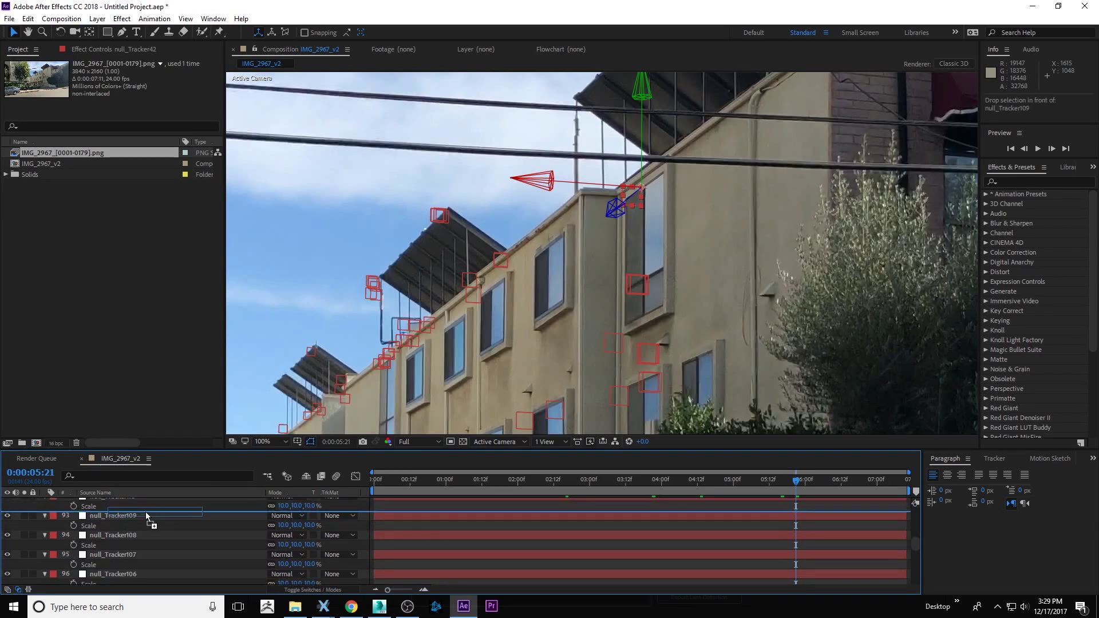
pyautogui.scroll(20, 387, 531)
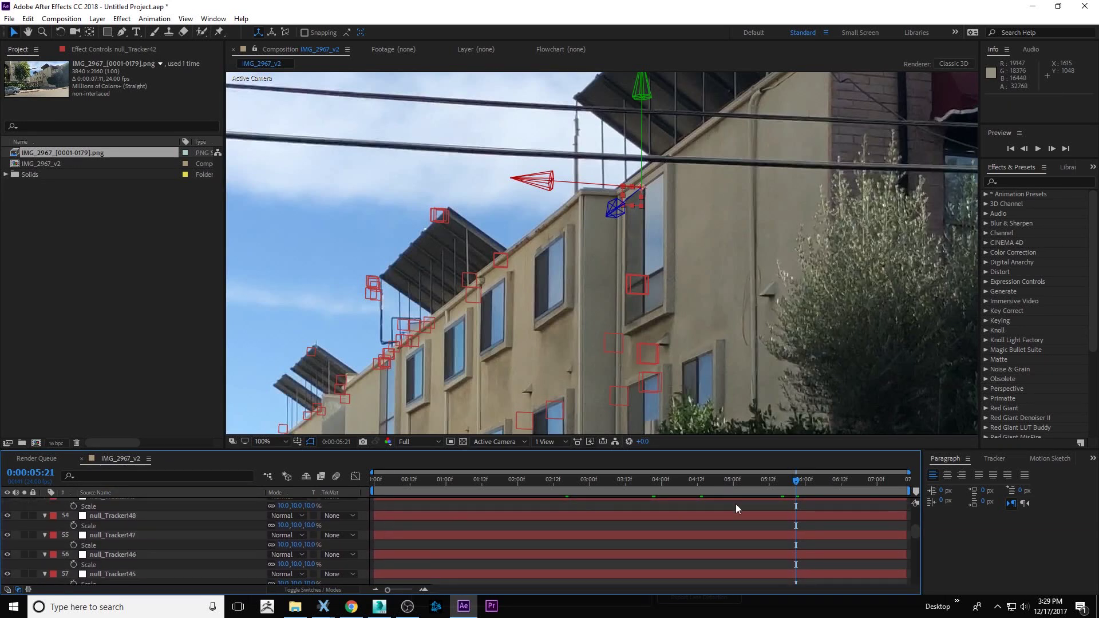
pyautogui.moveTo(915, 532); pyautogui.dragTo(914, 510)
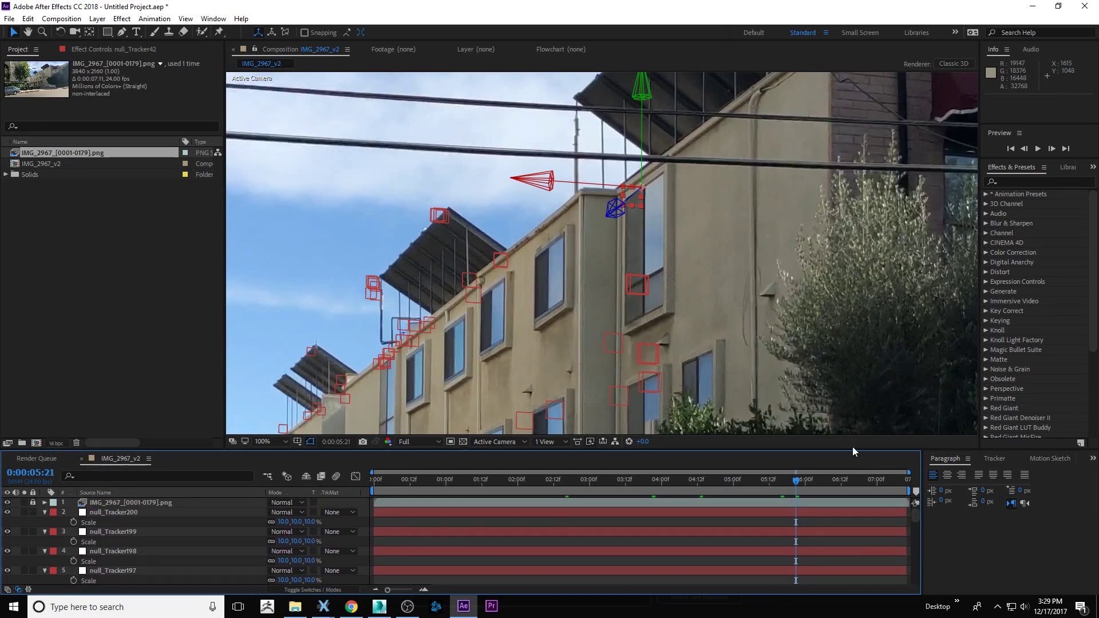
# Step: Enlarge the timeline, try a scale of 100% on null_Tracker200, and undo the change
pyautogui.moveTo(853, 450); pyautogui.dragTo(844, 406)
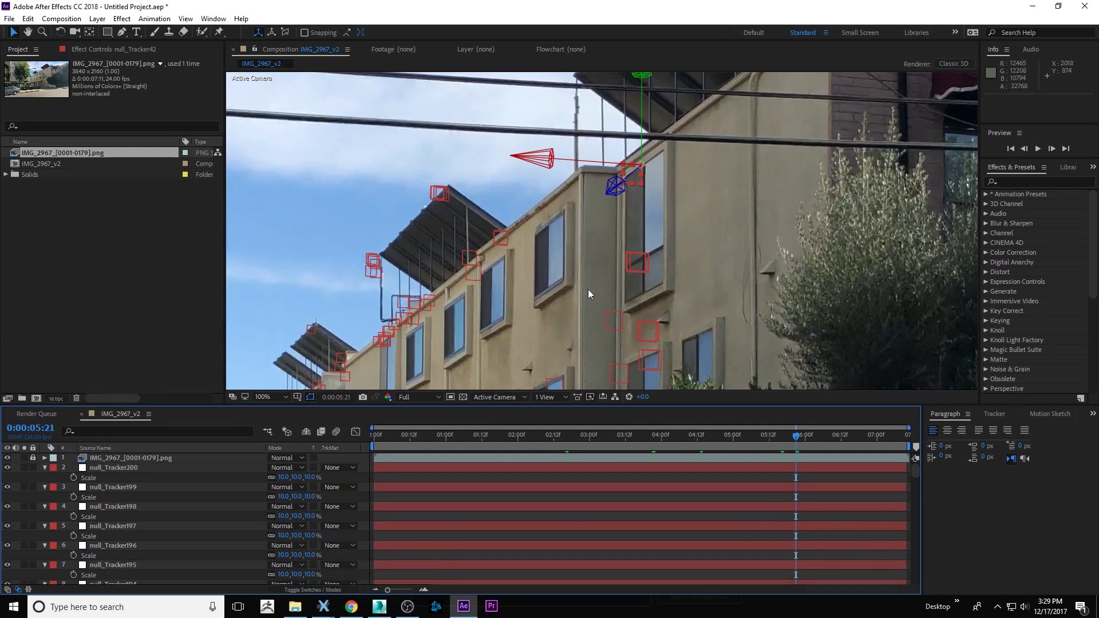
pyautogui.scroll(-1, 559, 263)
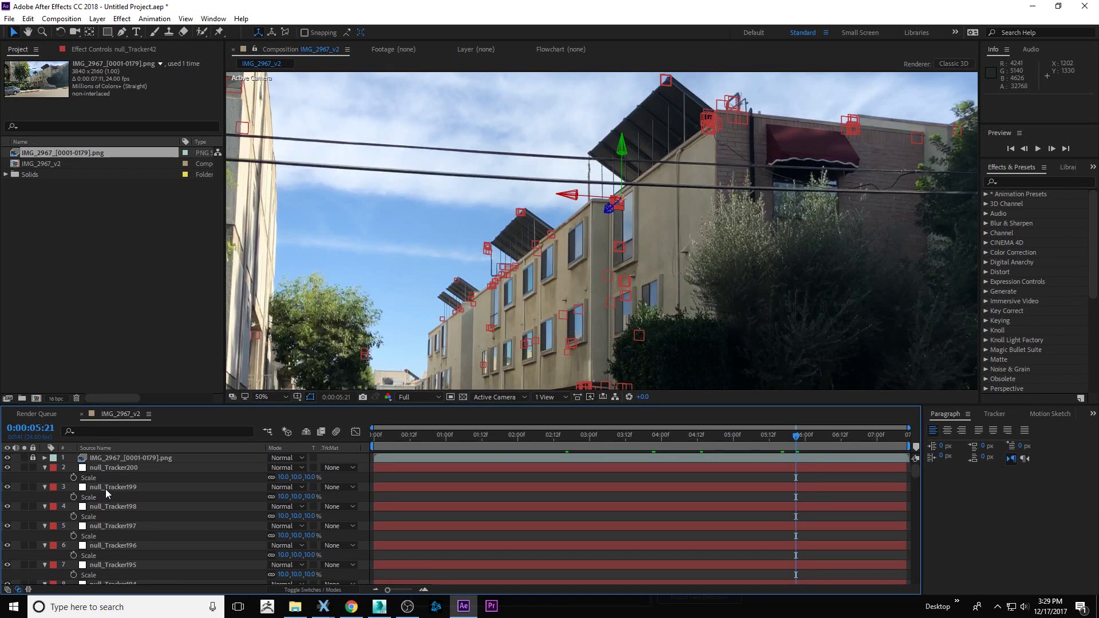
pyautogui.click(103, 466)
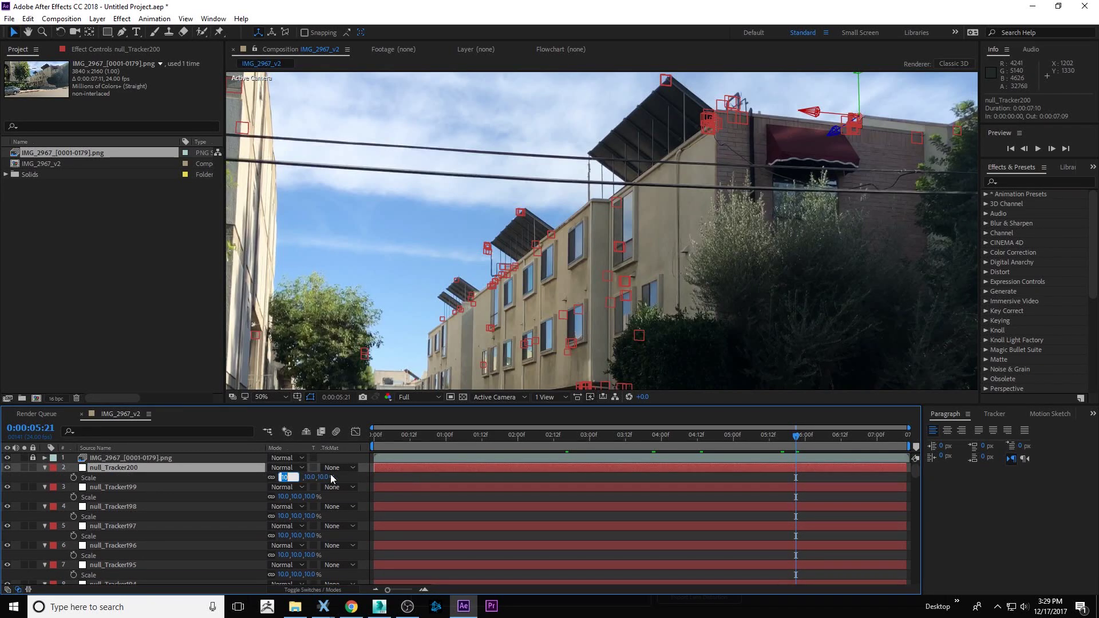
pyautogui.write('100')
pyautogui.press('Return')
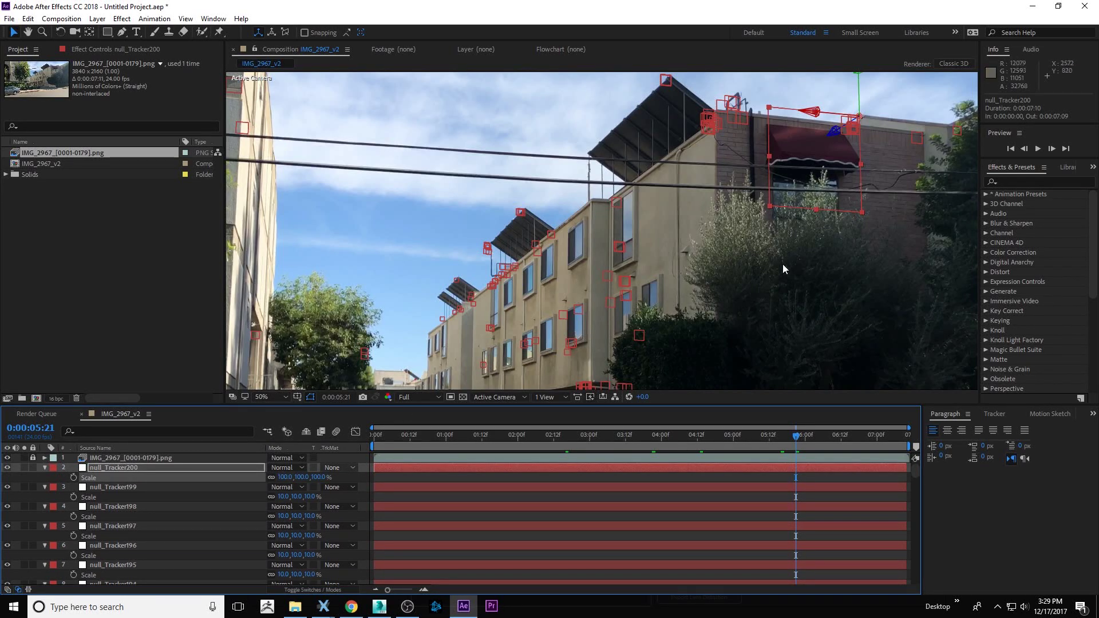
pyautogui.hotkey('ctrl', 'z')
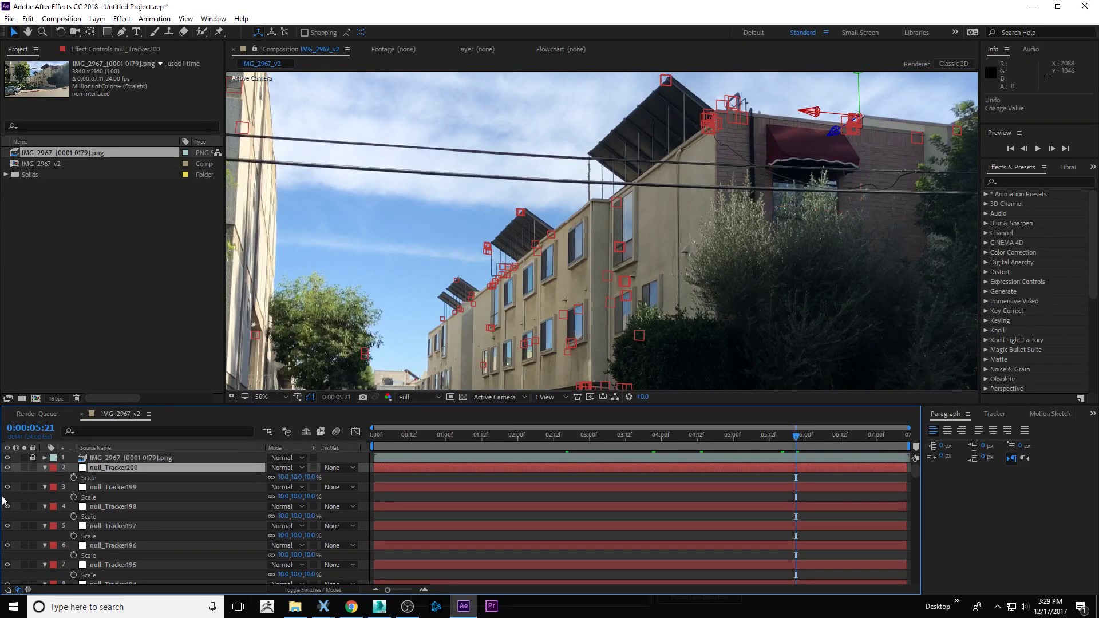
# Step: Show the layers' Parent settings and parent null_Tracker199 through null_Tracker1 and the camera to null_Tracker200
pyautogui.click(106, 488)
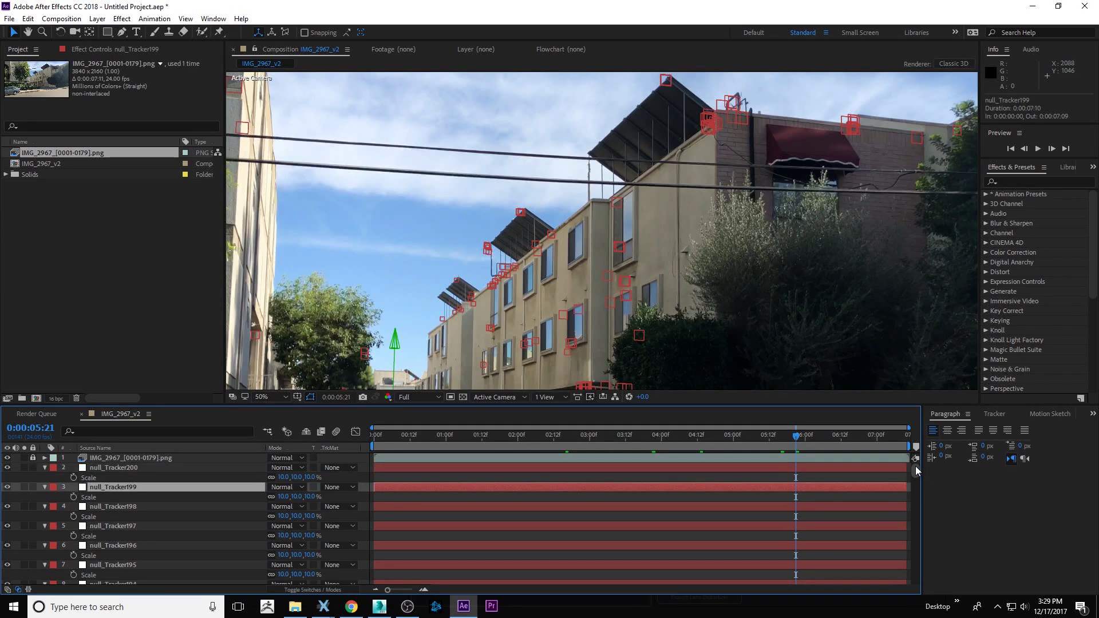
pyautogui.moveTo(917, 470); pyautogui.dragTo(917, 575)
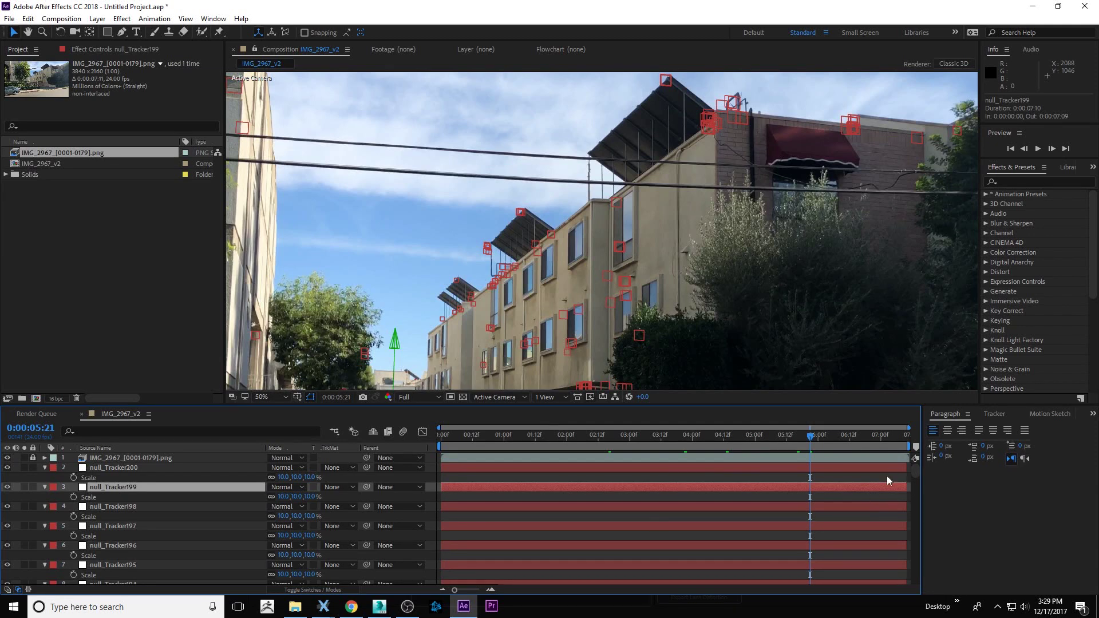
pyautogui.moveTo(916, 473)
pyautogui.mouseDown()
pyautogui.moveTo(917, 576)
pyautogui.moveTo(911, 452)
pyautogui.mouseUp()
pyautogui.keyDown('shift'); pyautogui.click(105, 580); pyautogui.keyUp('shift')
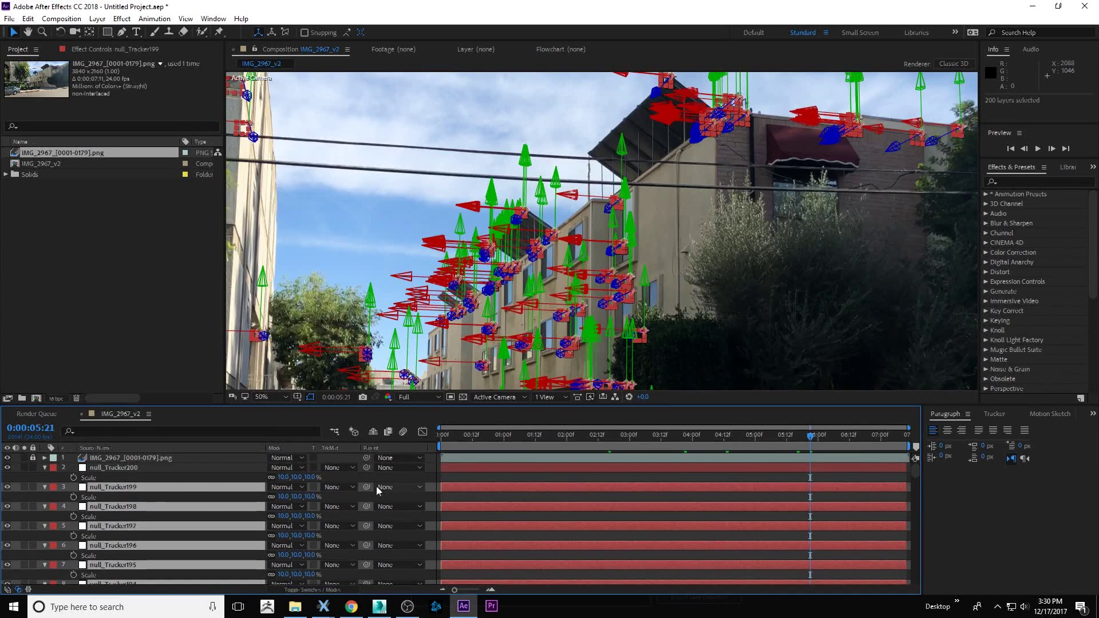
pyautogui.moveTo(366, 487); pyautogui.dragTo(104, 469)
# Step: Set the scale of the null_Tracker200 layer to 100%
pyautogui.click(105, 468)
pyautogui.press('s')
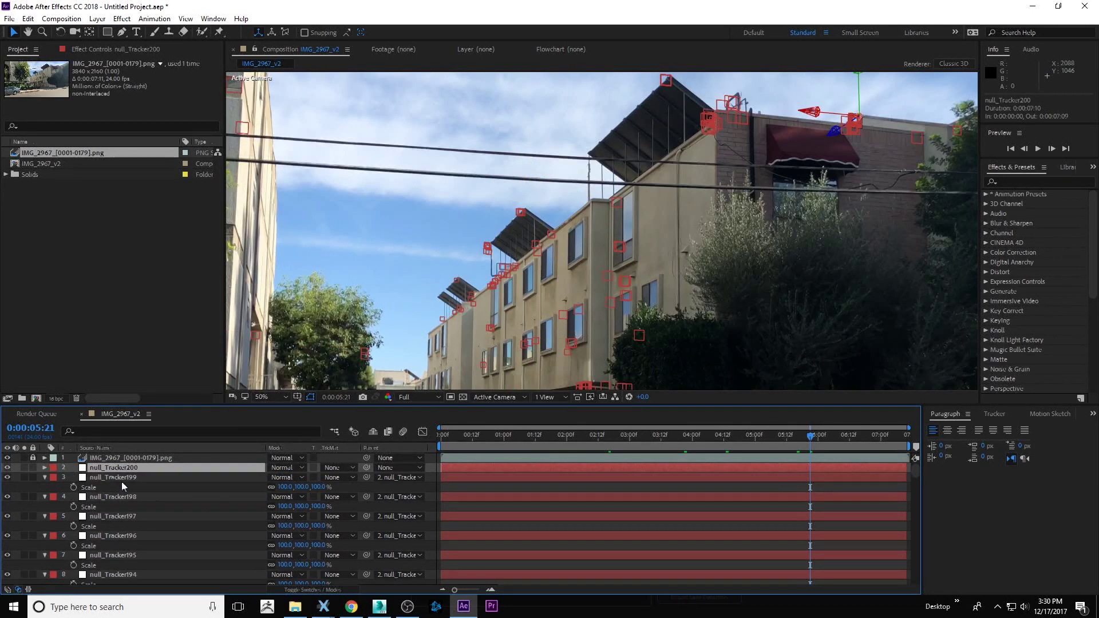
pyautogui.press('s')
pyautogui.click(284, 477)
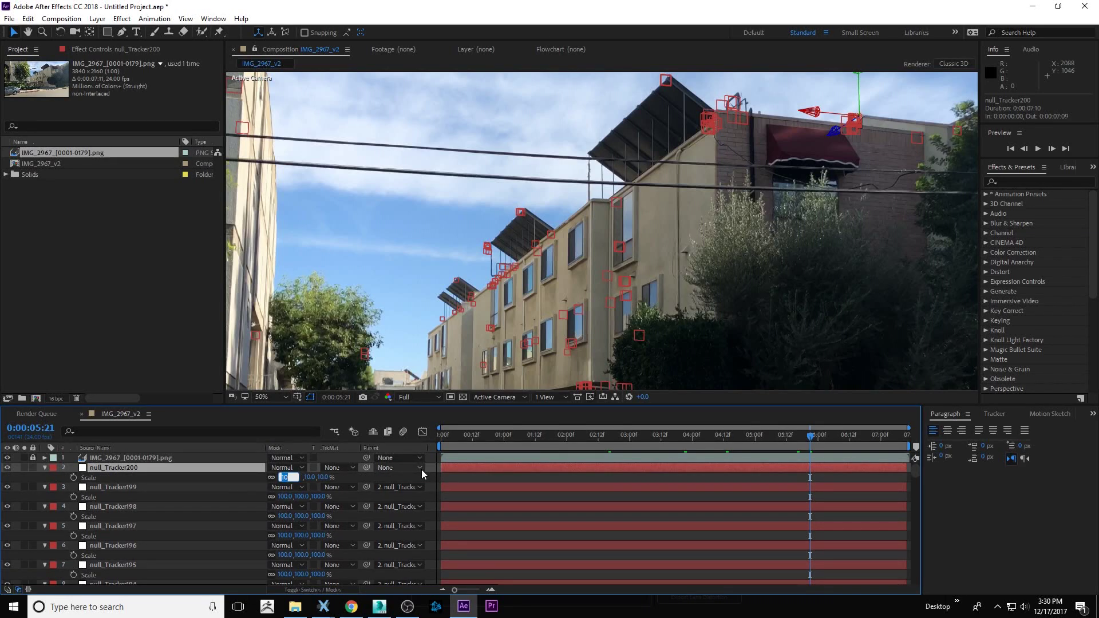
pyautogui.write('10')
pyautogui.press('Return')
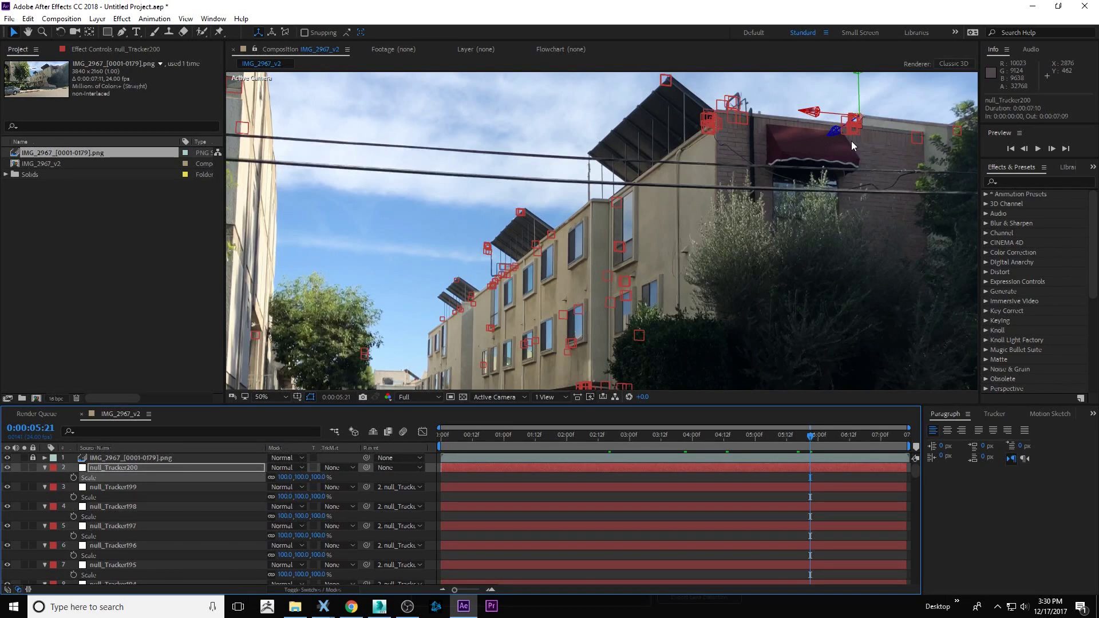
# Step: Select all unlocked tracker null and camera layers and set their parent to None
pyautogui.click(123, 488)
pyautogui.hotkey('ctrl', 'a')
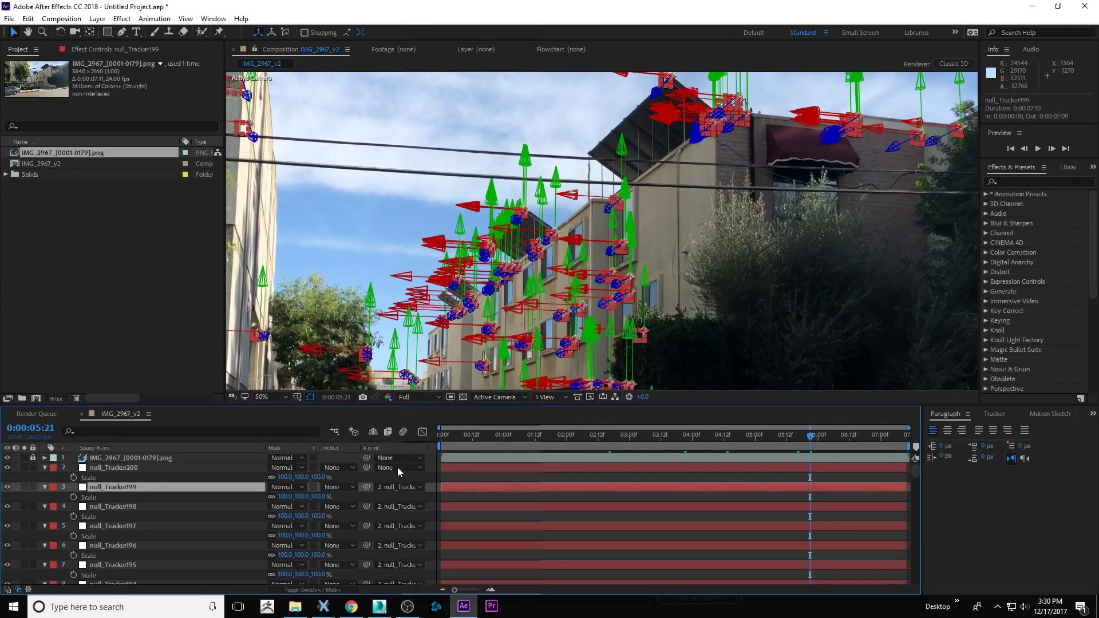
pyautogui.click(397, 467)
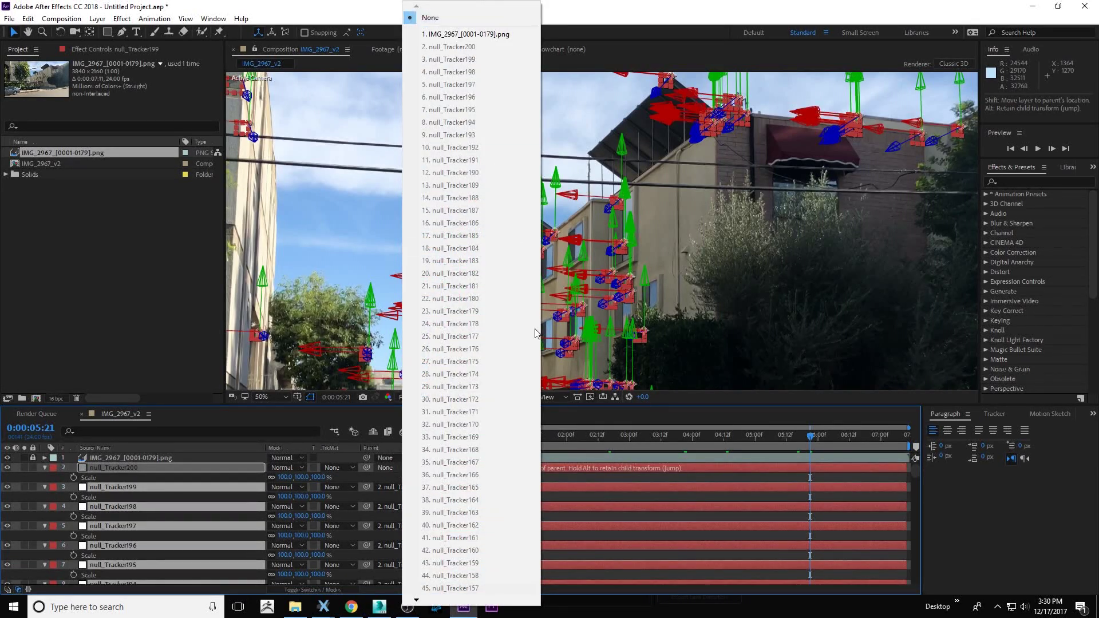
pyautogui.click(435, 18)
pyautogui.click(448, 477)
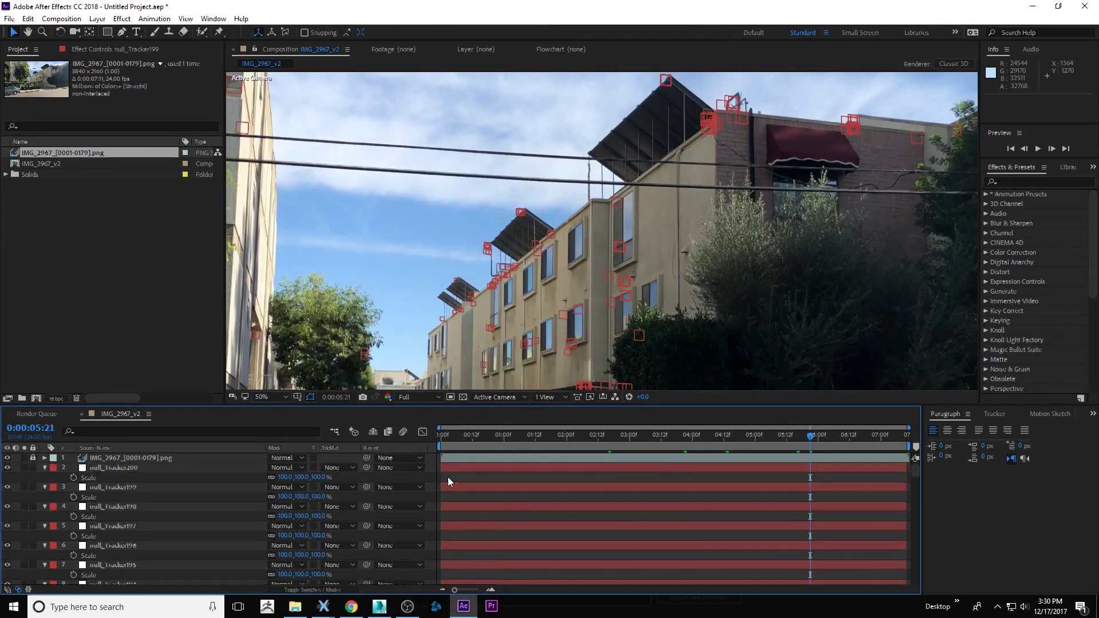
# Step: Scrub and play back the composition to check that the tracker nulls stick to the building throughout the shot
pyautogui.scroll(-4, 460, 524)
pyautogui.moveTo(915, 474)
pyautogui.mouseDown()
pyautogui.moveTo(915, 562)
pyautogui.moveTo(915, 463)
pyautogui.mouseUp()
pyautogui.moveTo(530, 437); pyautogui.dragTo(620, 431)
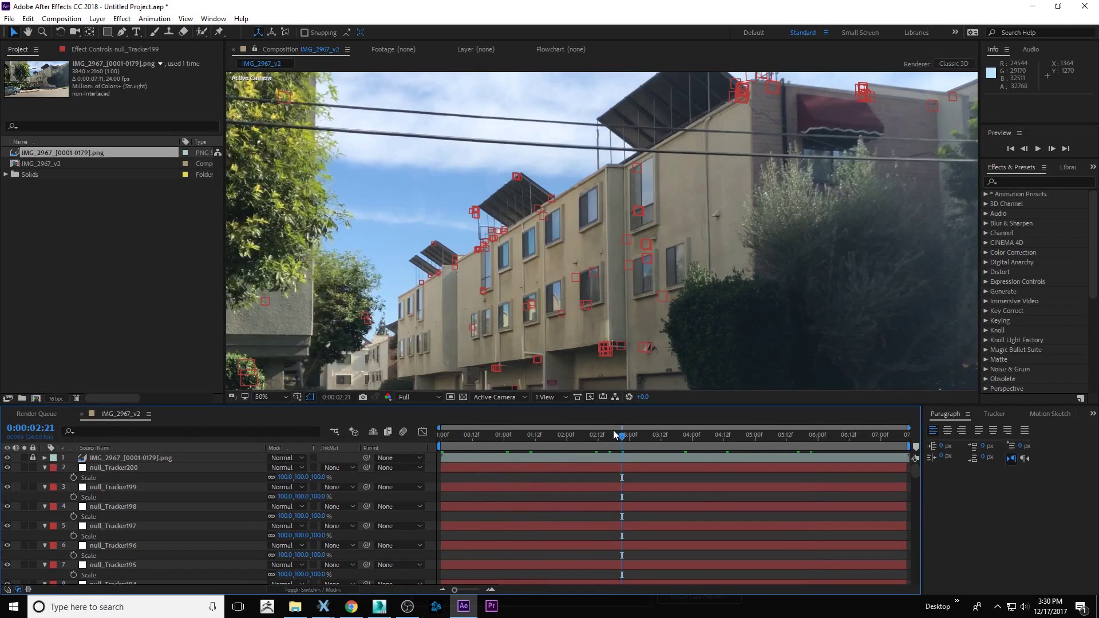
pyautogui.press('space')
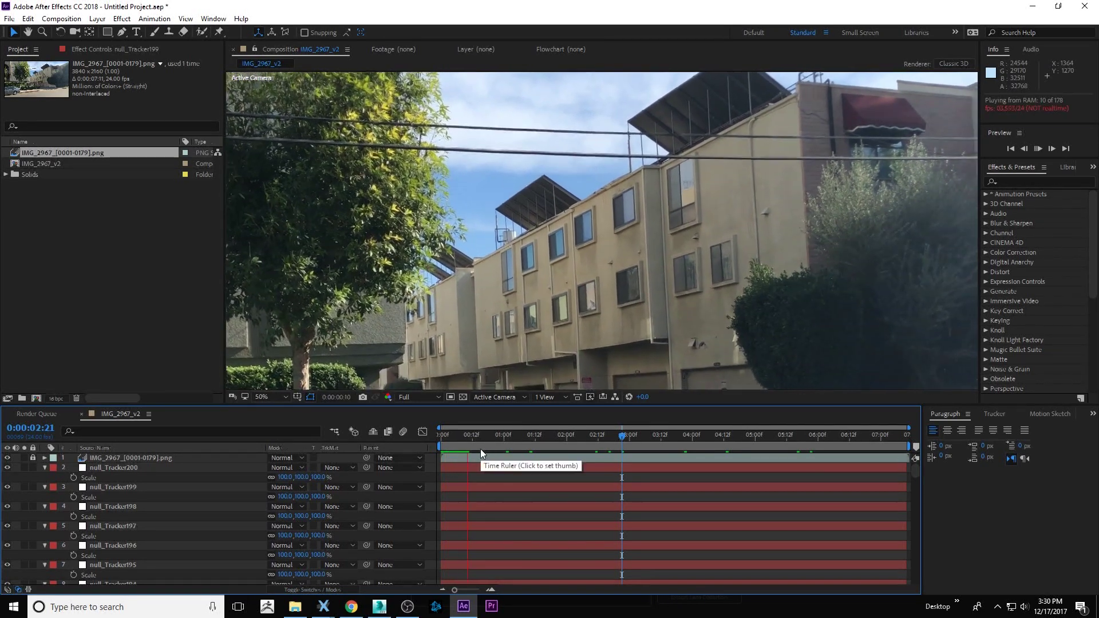
pyautogui.click(474, 440)
pyautogui.press('space')
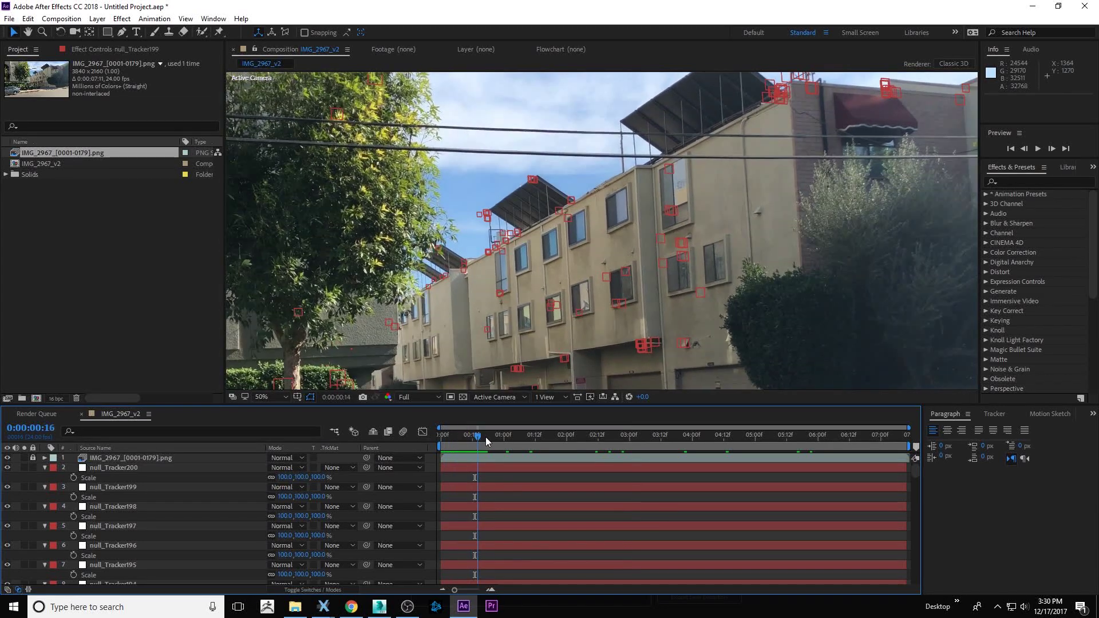
pyautogui.press('space')
pyautogui.scroll(-1, 500, 294)
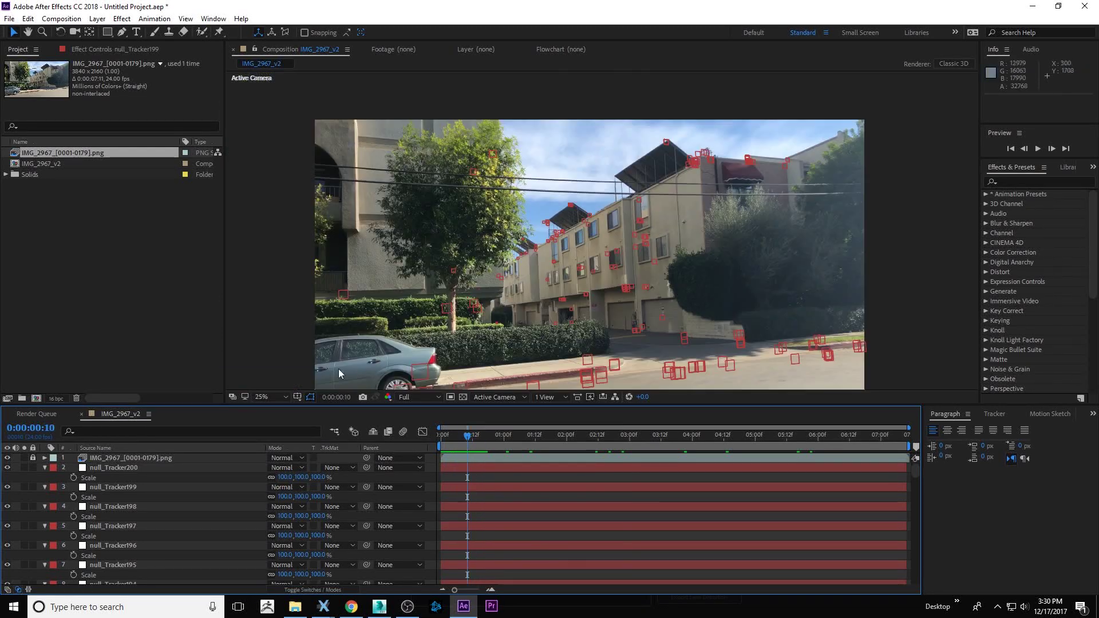
# Step: Try deleting the tracker nulls along the street and curb in the foreground, and undo the deletion
pyautogui.click(263, 397)
pyautogui.click(318, 193)
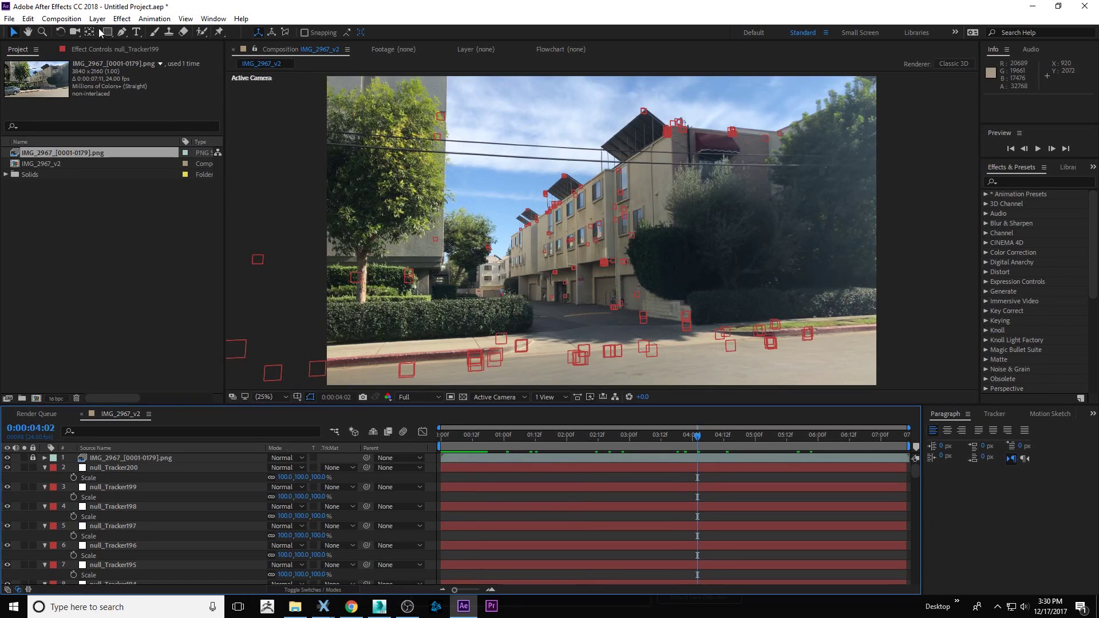
pyautogui.moveTo(273, 326); pyautogui.dragTo(862, 400)
pyautogui.press('Delete')
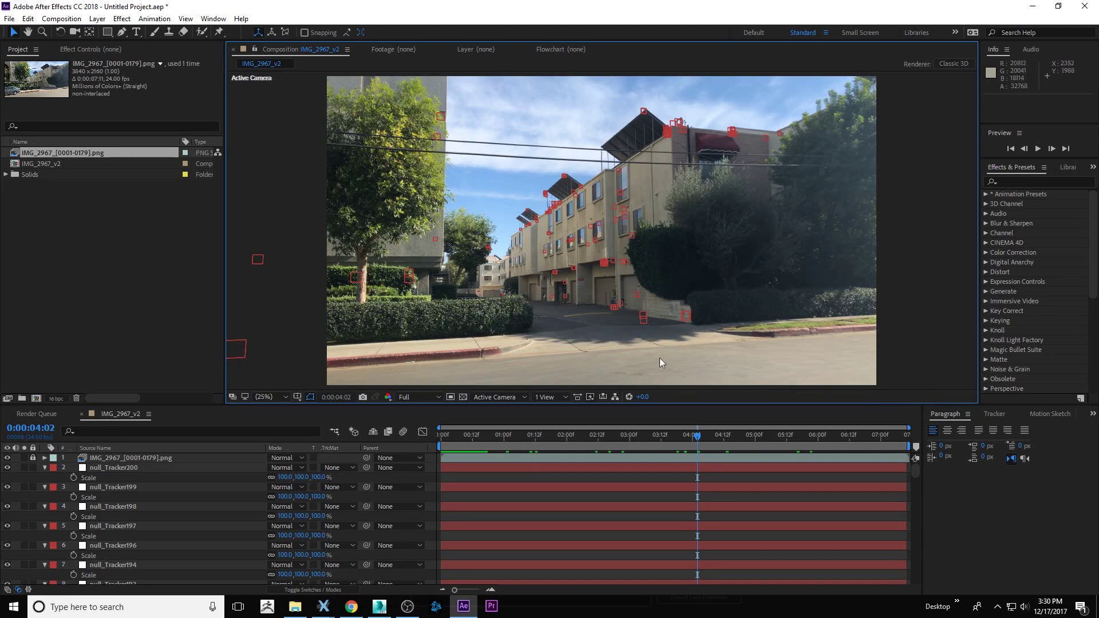
pyautogui.hotkey('ctrl', 'z')
# Step: Delete the tracker nulls in a band across the tree trunk and the building's windows, and scrub through the shot to check the remaining ones
pyautogui.click(354, 216)
pyautogui.moveTo(498, 274); pyautogui.dragTo(720, 282)
pyautogui.press('Delete')
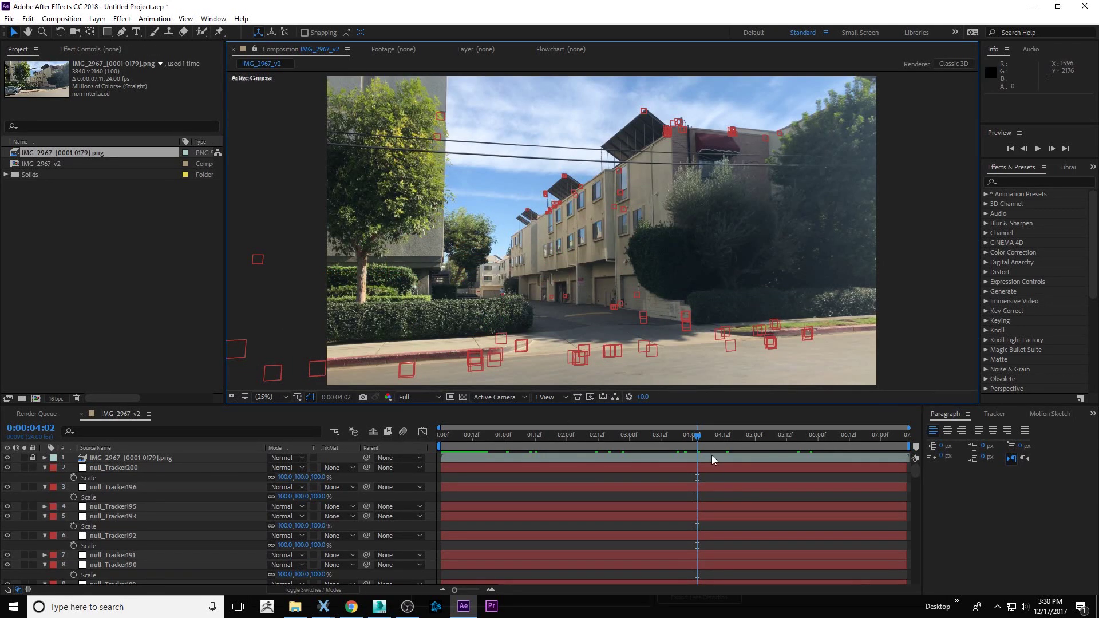
pyautogui.moveTo(699, 437); pyautogui.dragTo(903, 443)
pyautogui.moveTo(727, 447)
pyautogui.mouseDown()
pyautogui.moveTo(475, 438)
pyautogui.moveTo(727, 441)
pyautogui.mouseUp()
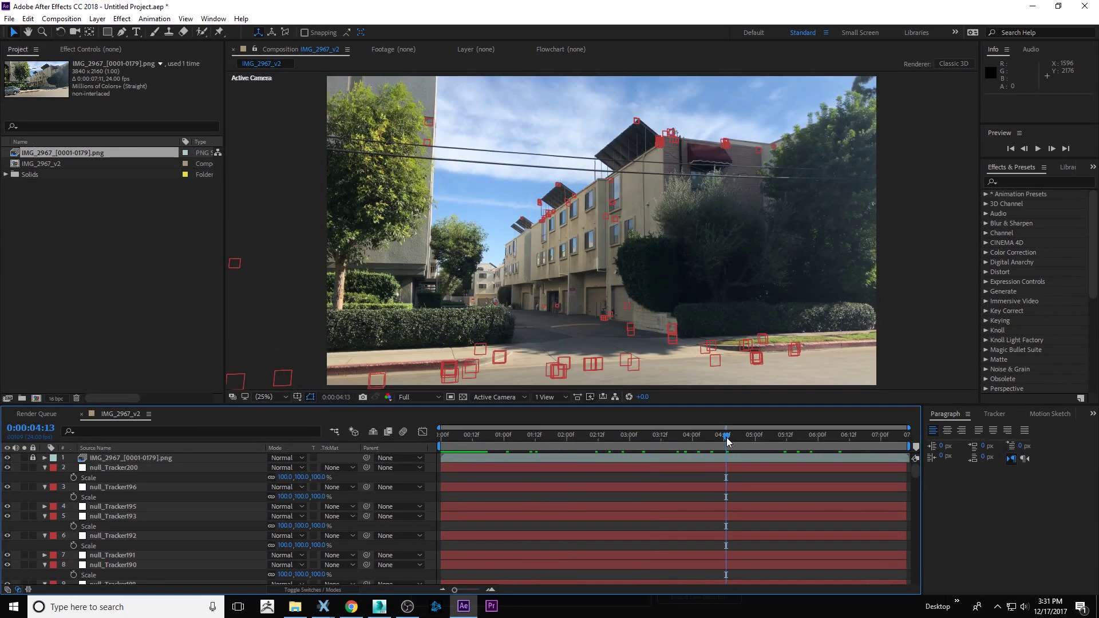